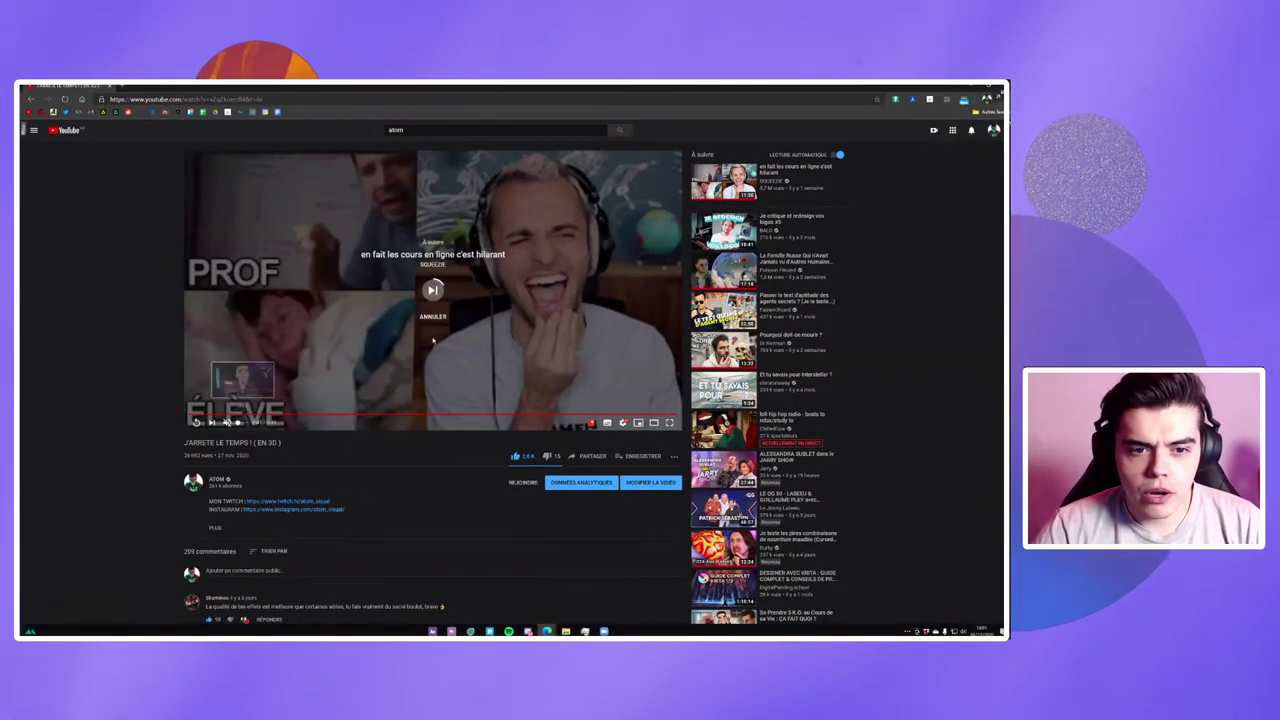
Cancel YouTube's autoplay, replay the spell video from the start and watch it fullscreen.
{"action": "left_click", "coordinate": [433, 316]}
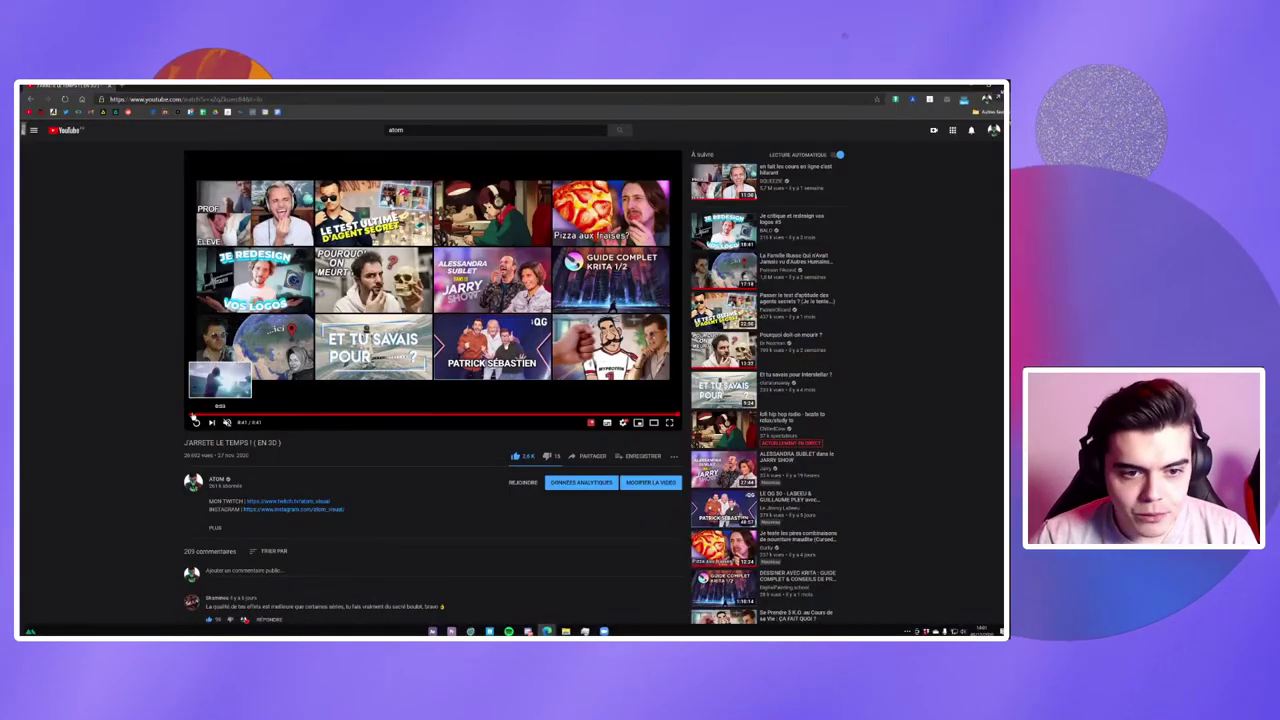
{"action": "left_click", "coordinate": [190, 416]}
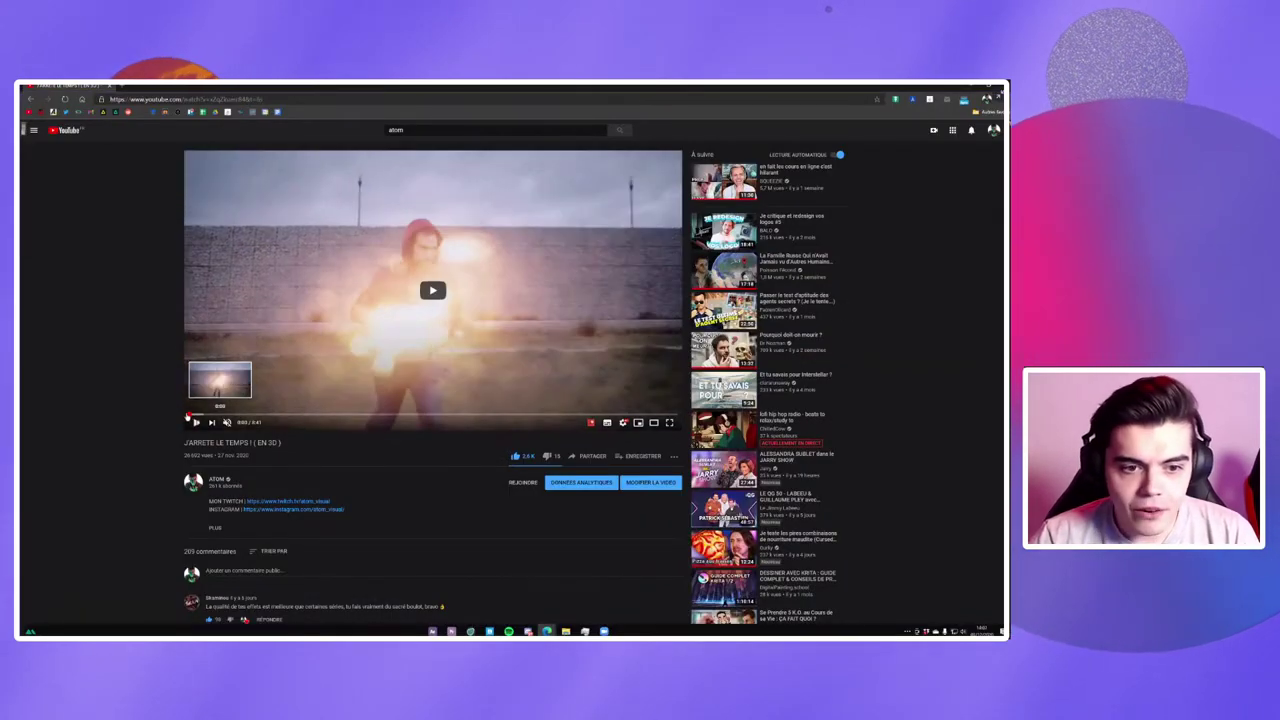
{"action": "key", "text": "f"}
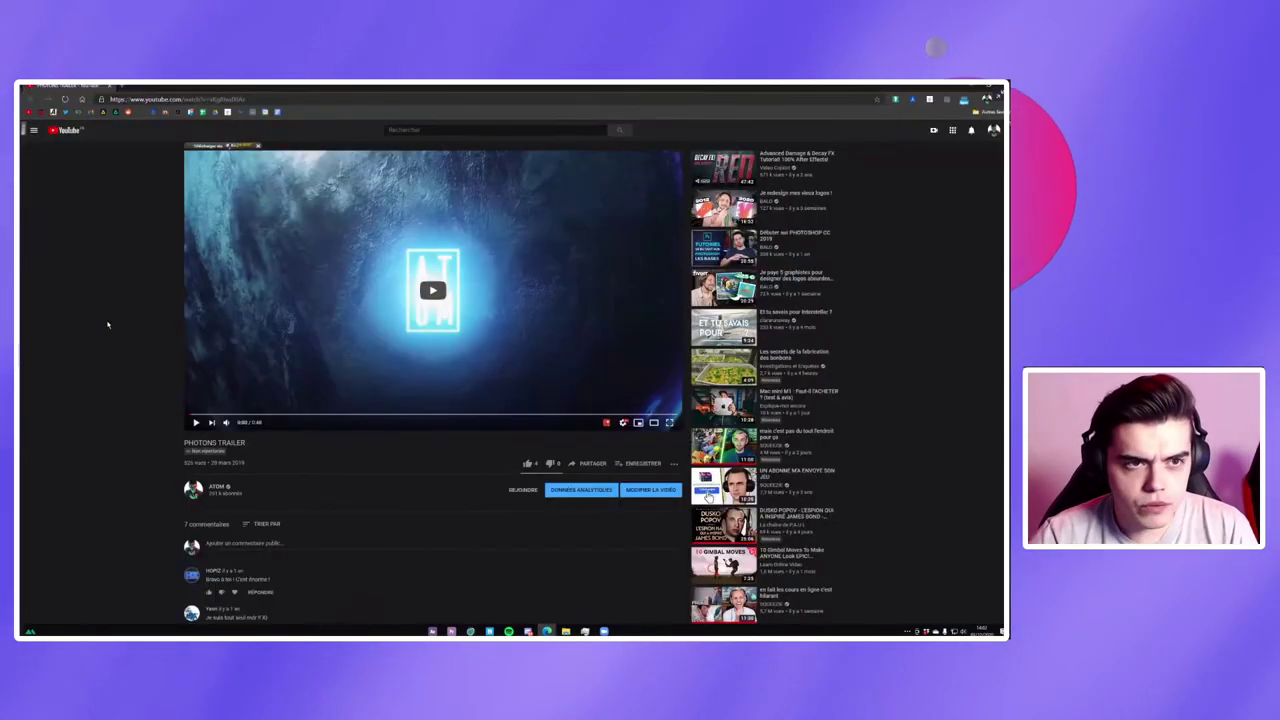
Enlarge the PHOTONS trailer player to fill the window and play the trailer.
{"action": "key", "text": "f"}
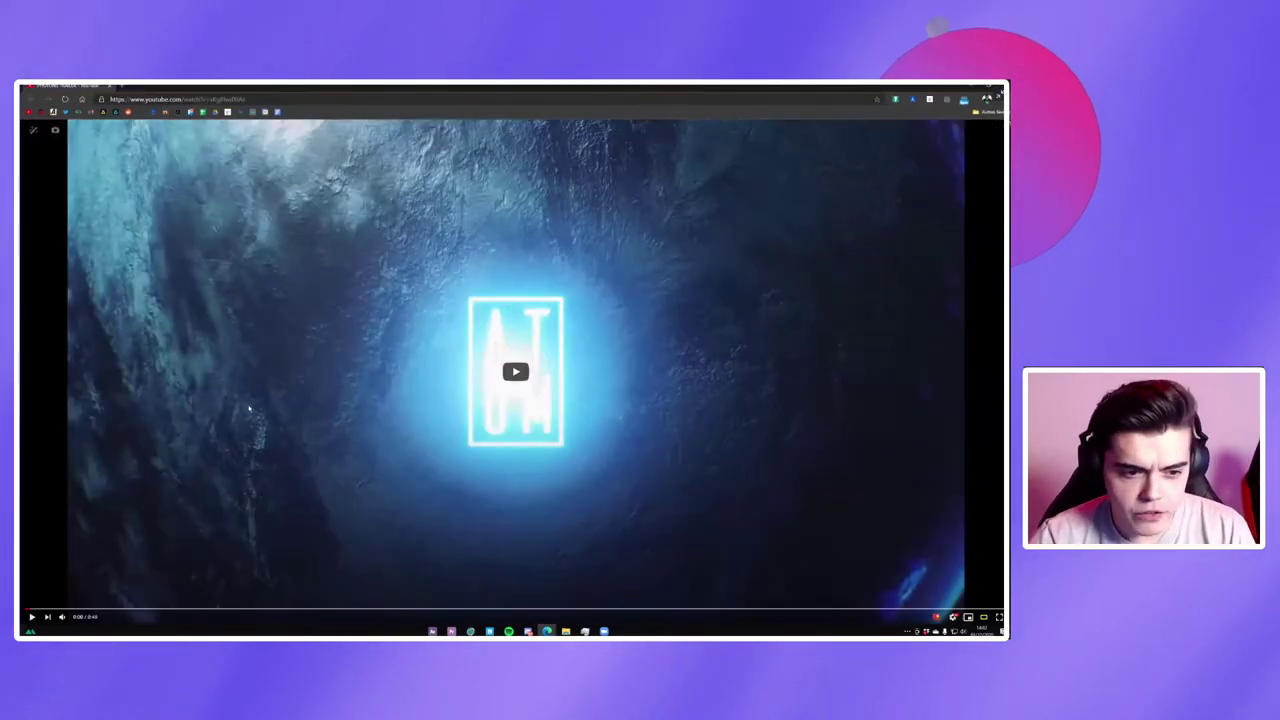
{"action": "left_click", "coordinate": [31, 616]}
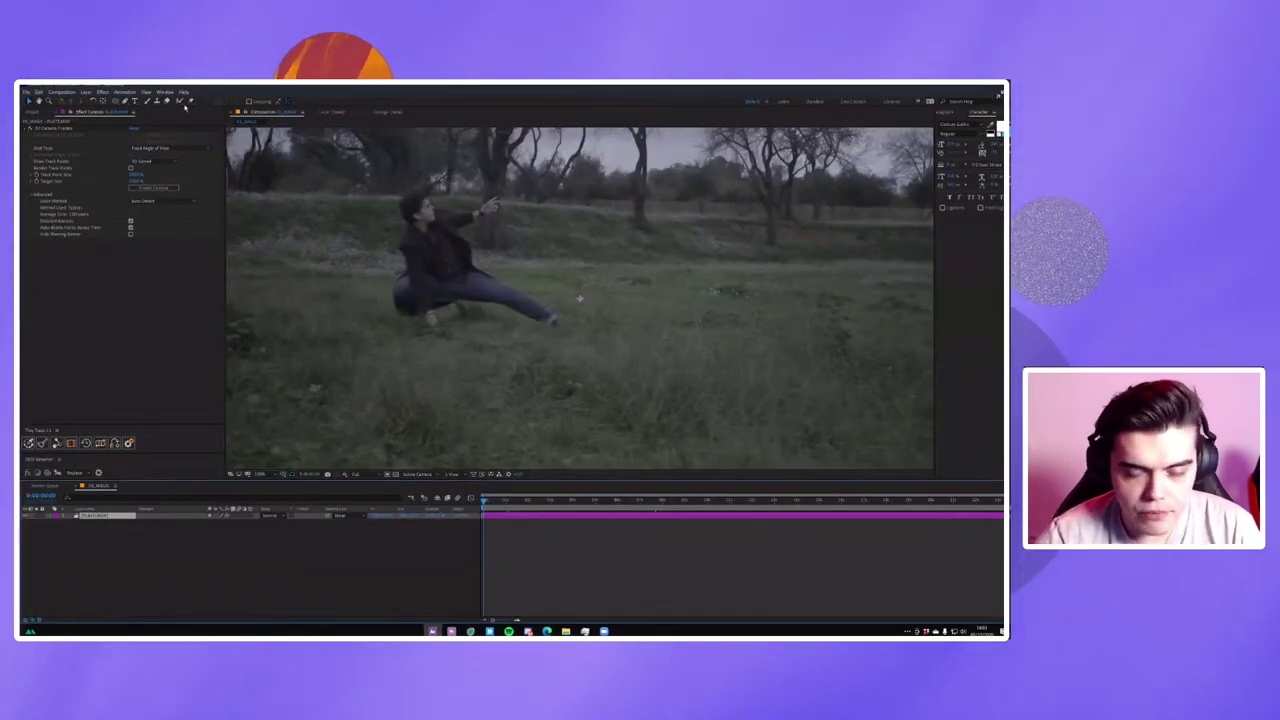
Save the project into Desktop > LIVE ADOBE MAGIC > 1 - 3D SCENES > AE.
{"action": "key", "text": "ctrl+s"}
{"action": "scroll", "coordinate": [50, 180], "scroll_direction": "up", "scroll_amount": 3}
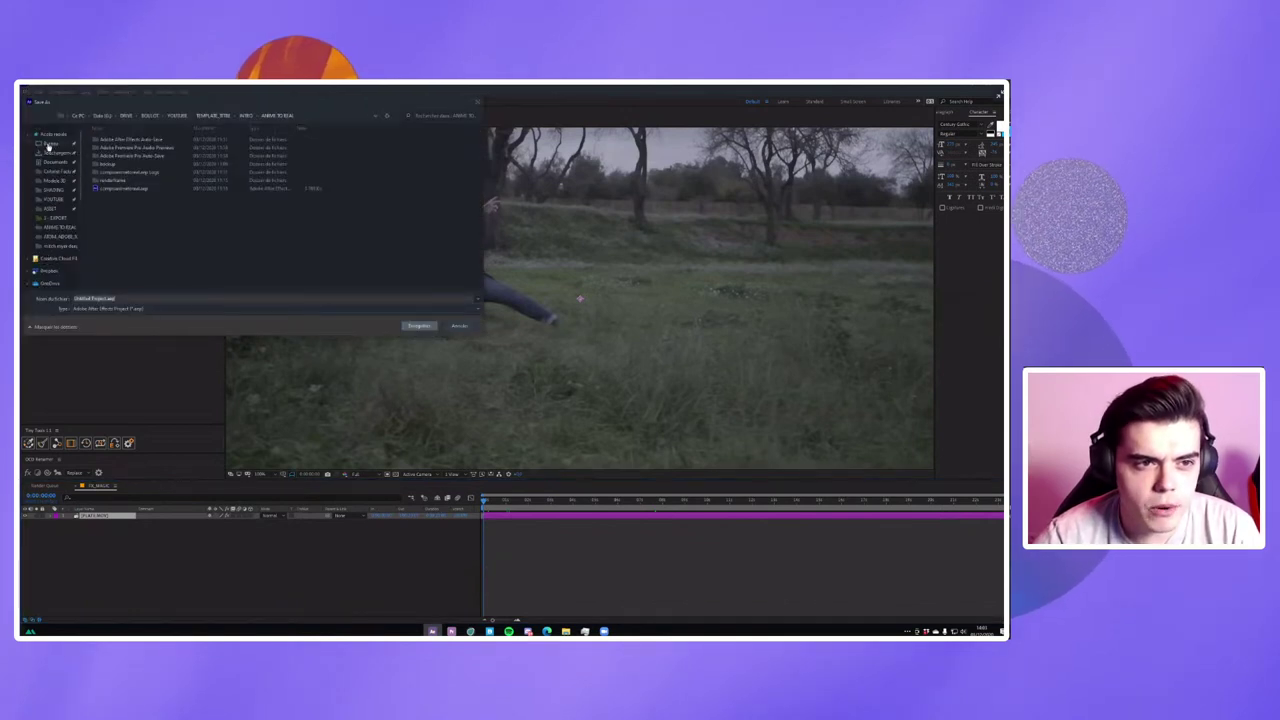
{"action": "left_click", "coordinate": [50, 143]}
{"action": "double_click", "coordinate": [245, 150]}
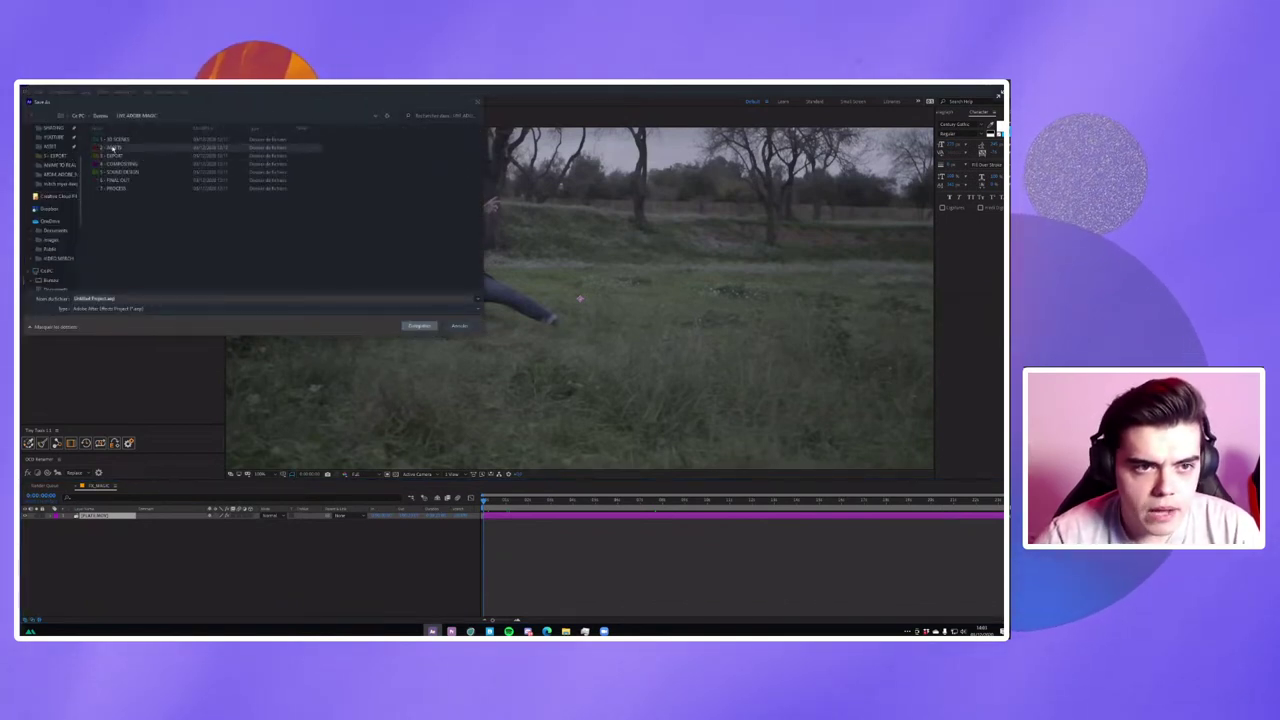
{"action": "double_click", "coordinate": [113, 140]}
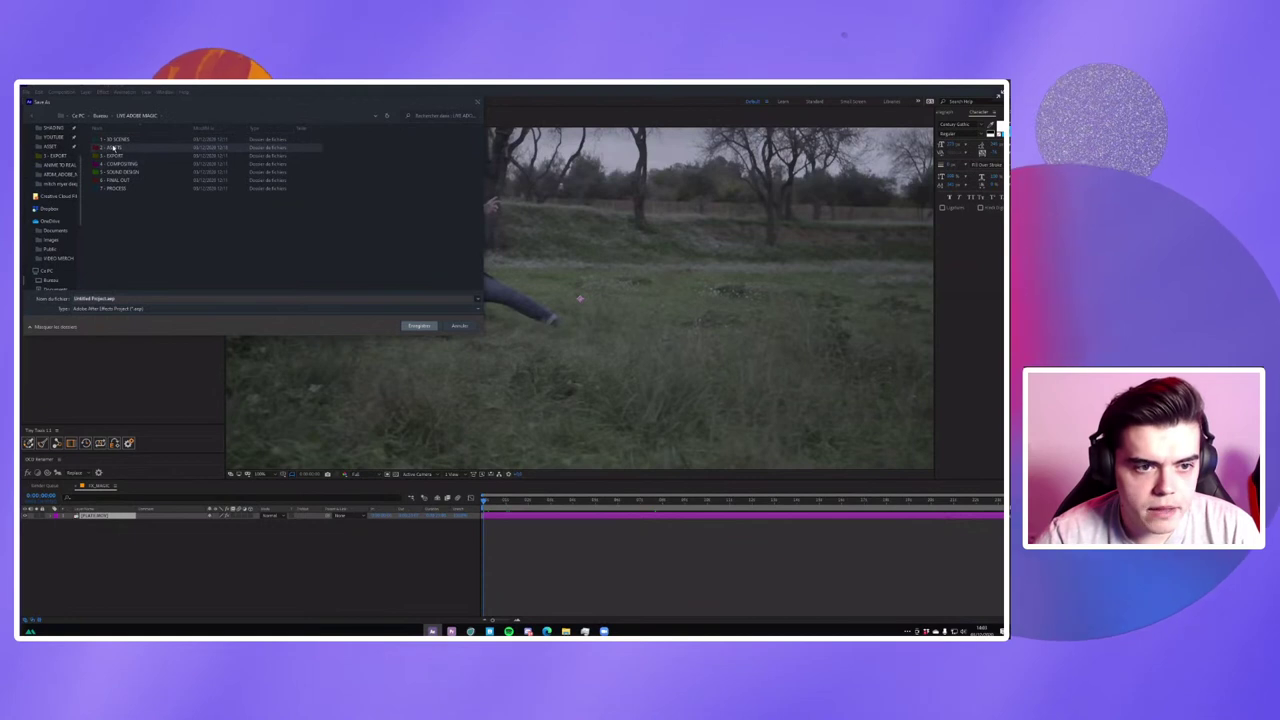
{"action": "double_click", "coordinate": [110, 139]}
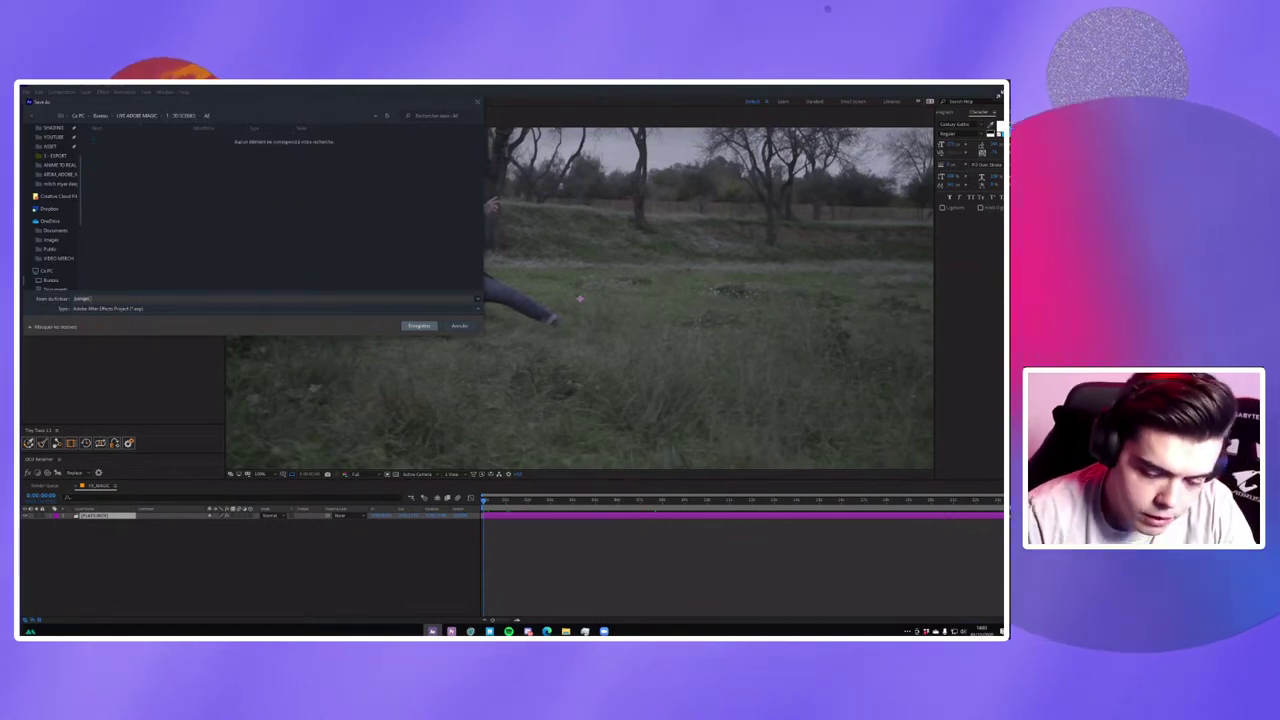
{"action": "key", "text": "Return"}
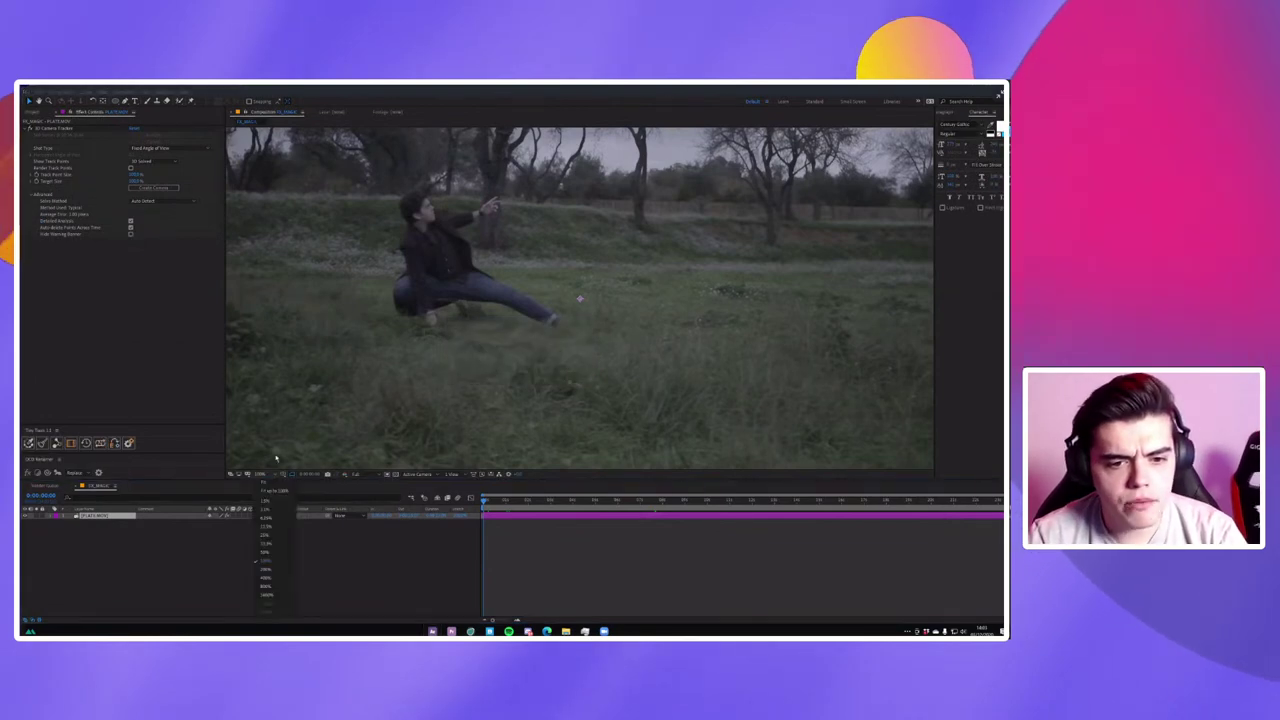
Show the 3D Camera Tracker's track points and browse the Effect > Perspective menu.
{"action": "left_click", "coordinate": [55, 128]}
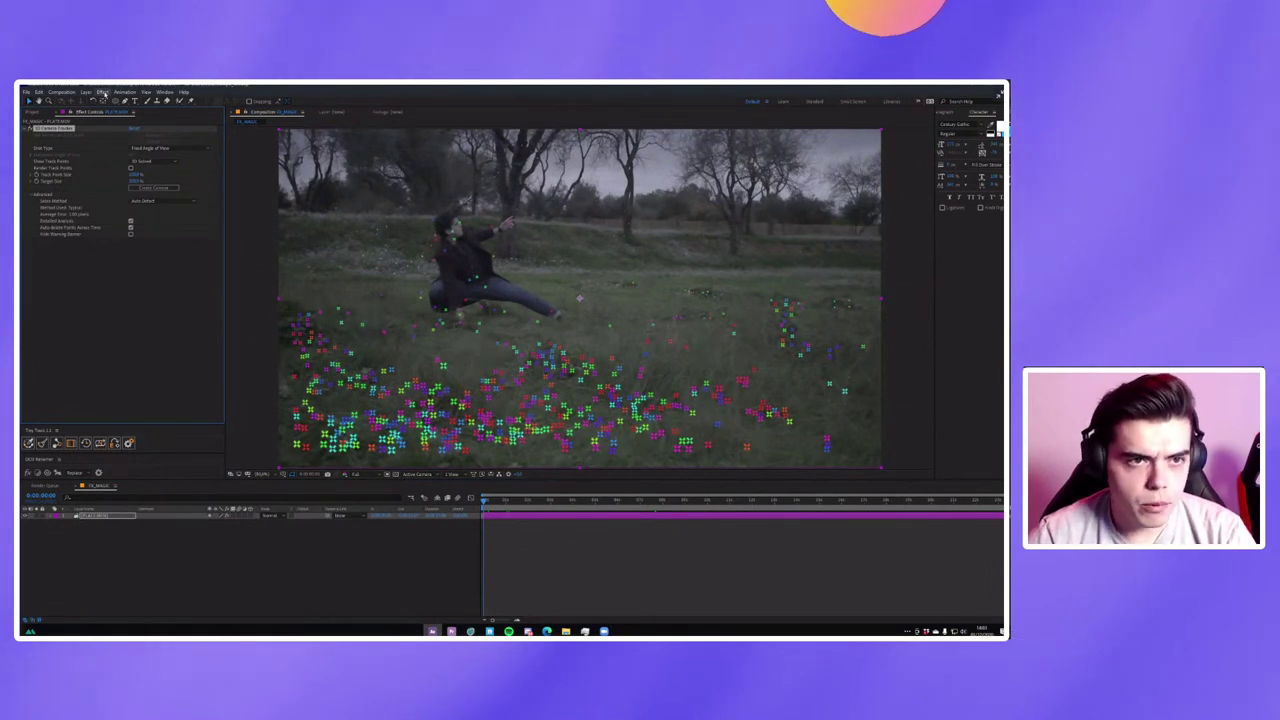
{"action": "left_click", "coordinate": [103, 92]}
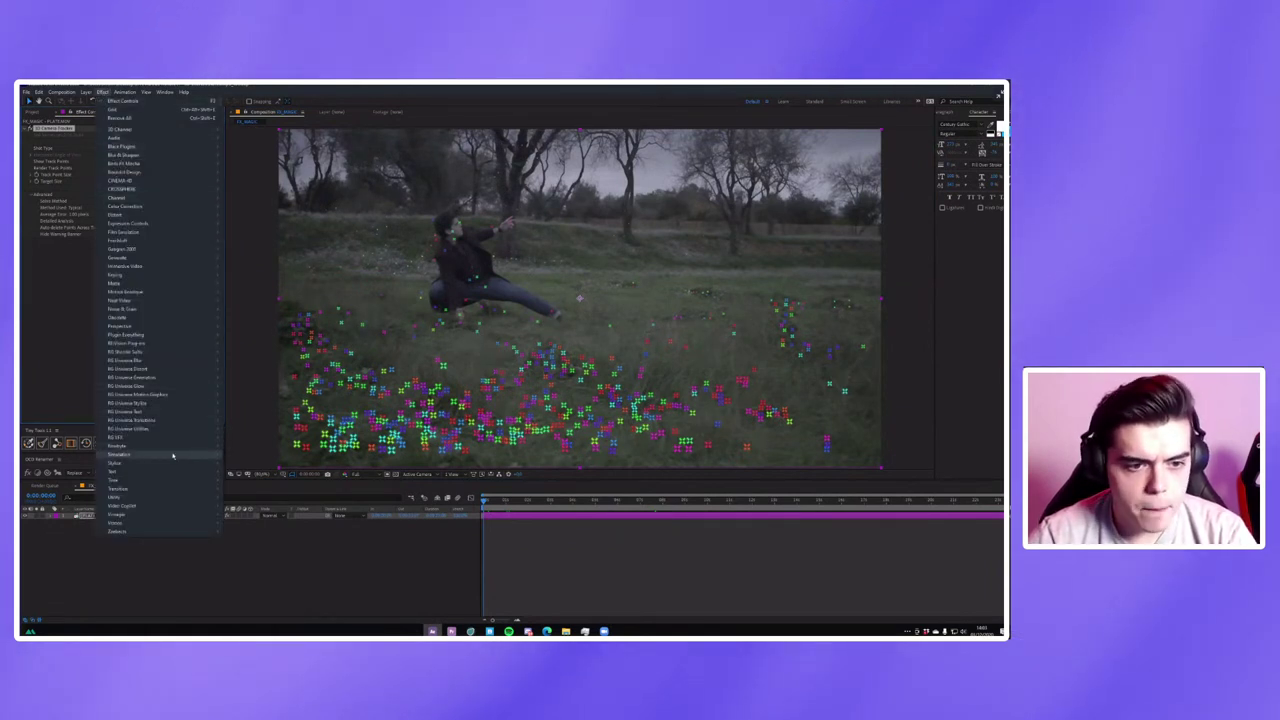
{"action": "mouse_move", "coordinate": [210, 327]}
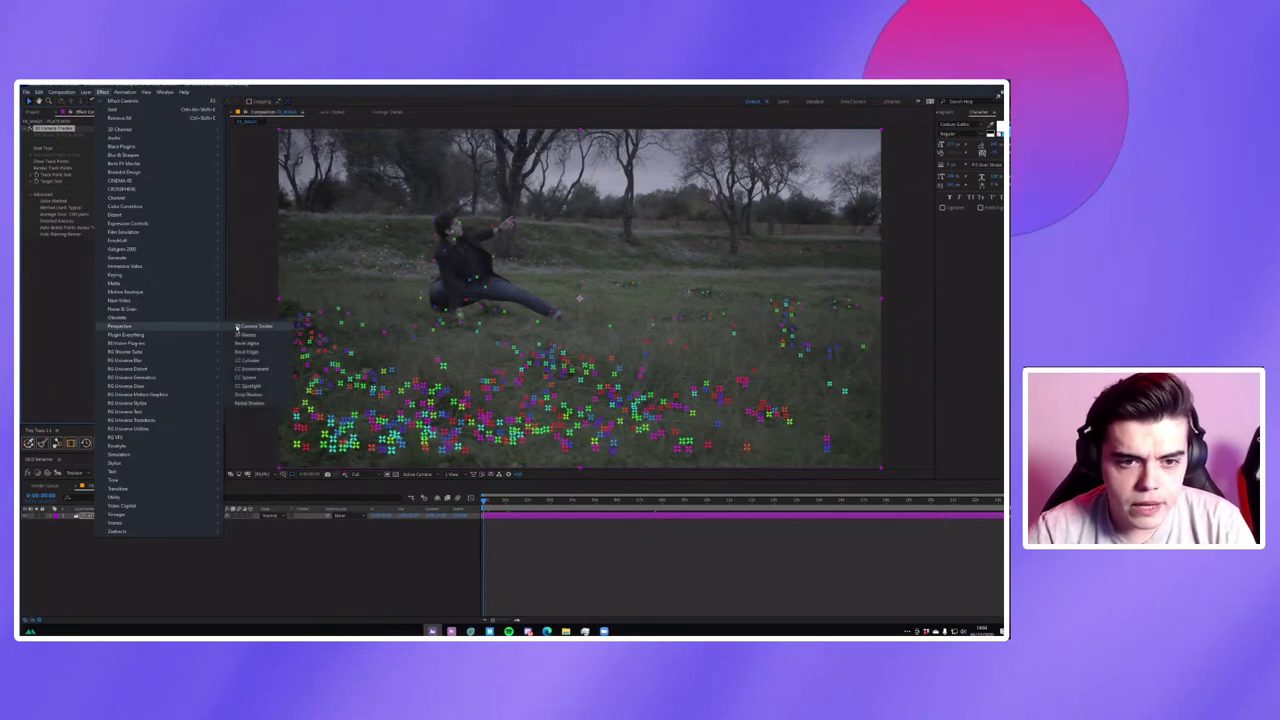
{"action": "left_click", "coordinate": [363, 577]}
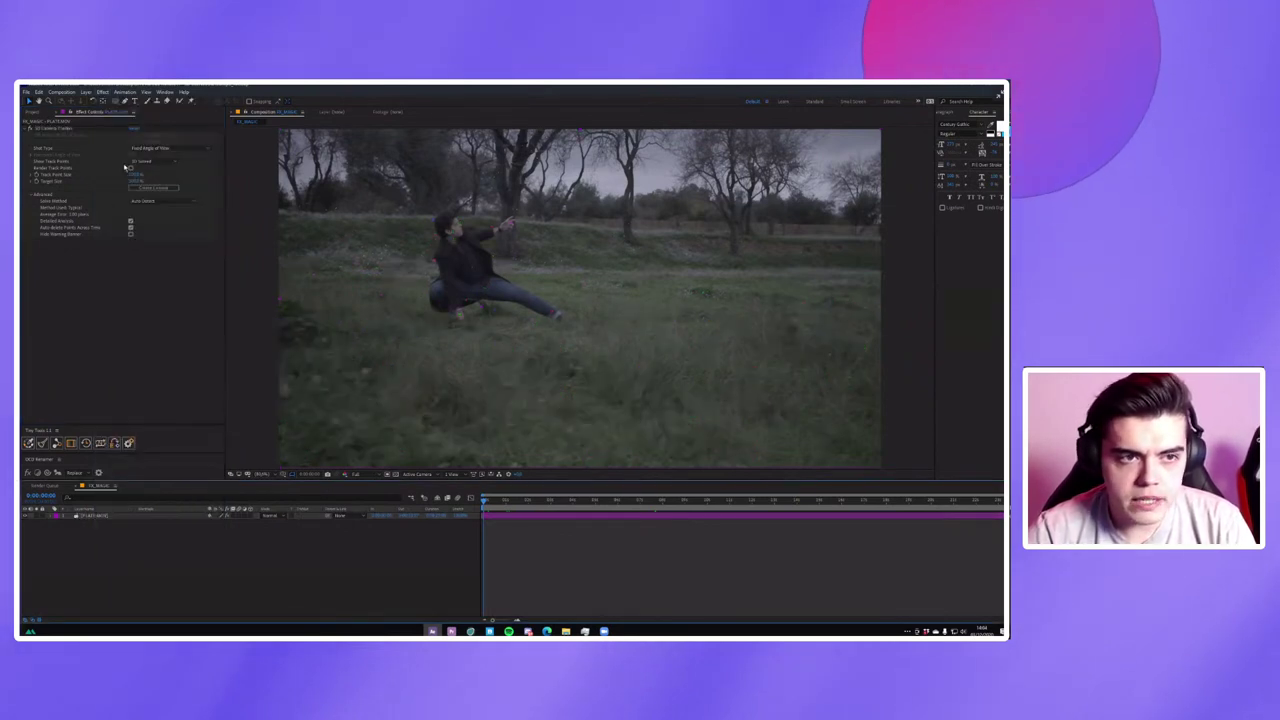
Reselect the camera tracker and preview the tracked field footage from the first frame.
{"action": "left_click", "coordinate": [57, 130]}
{"action": "left_click", "coordinate": [32, 195]}
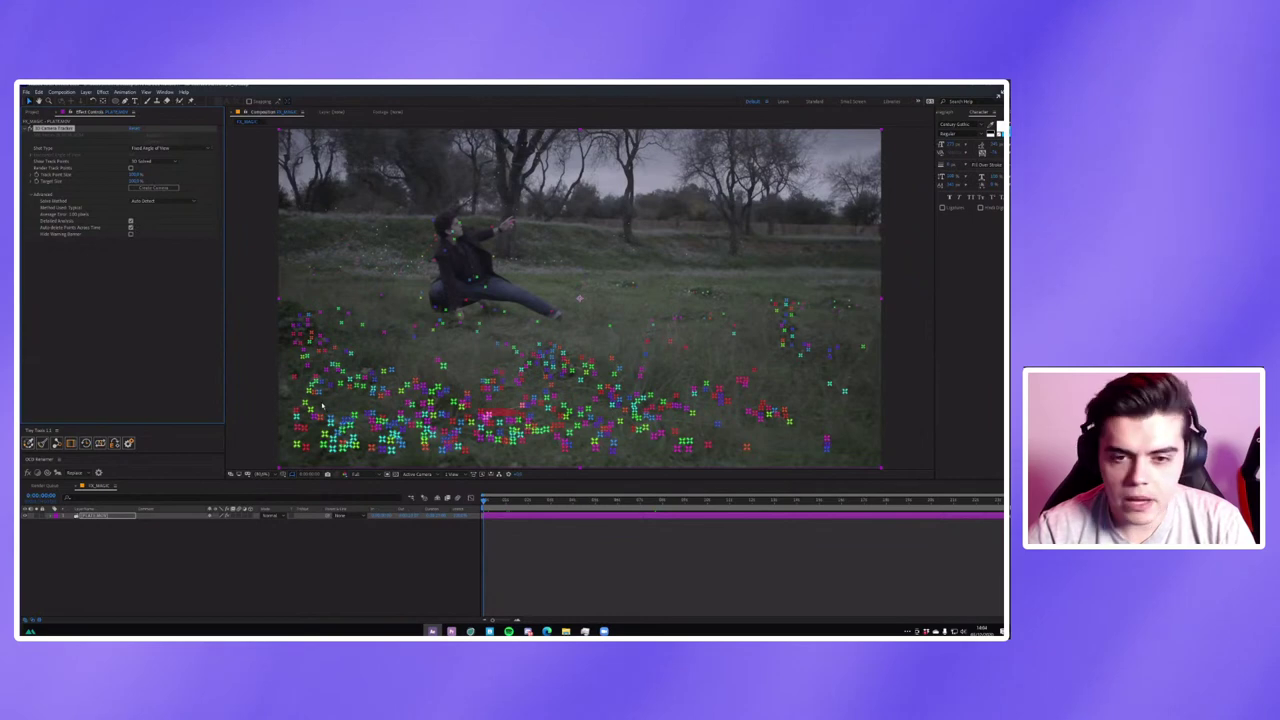
{"action": "key", "text": "space"}
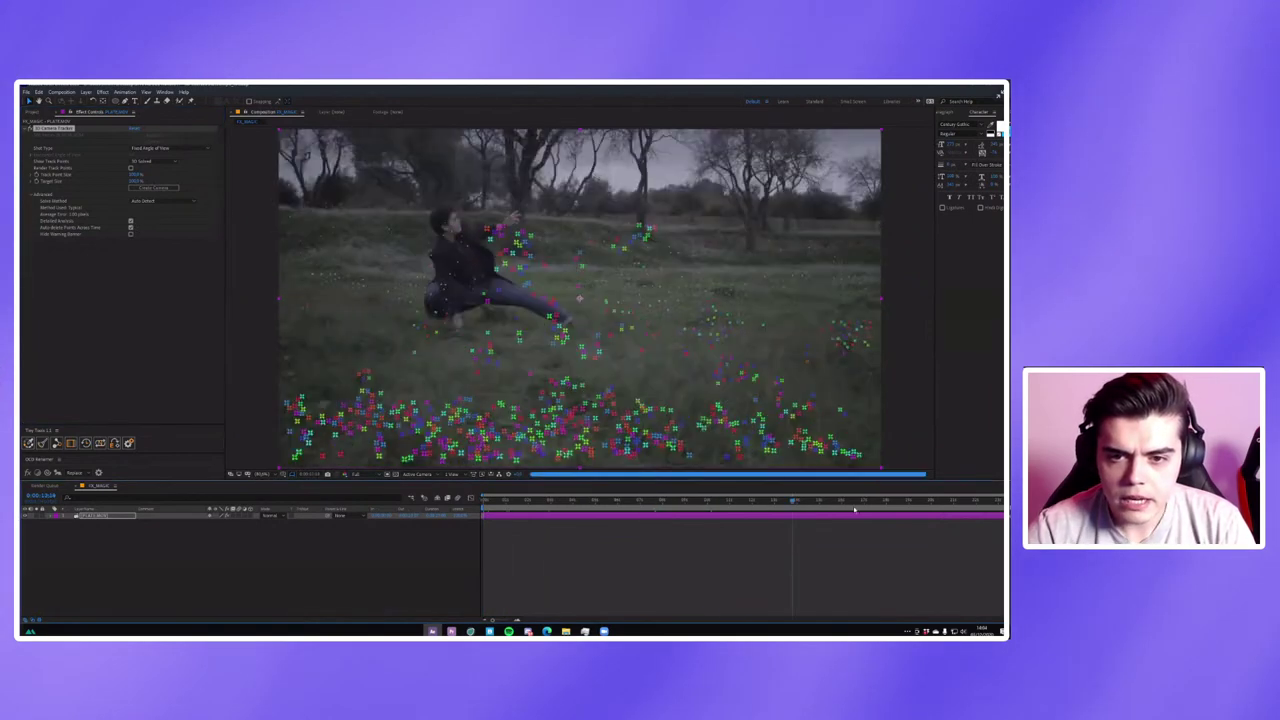
{"action": "key", "text": "space"}
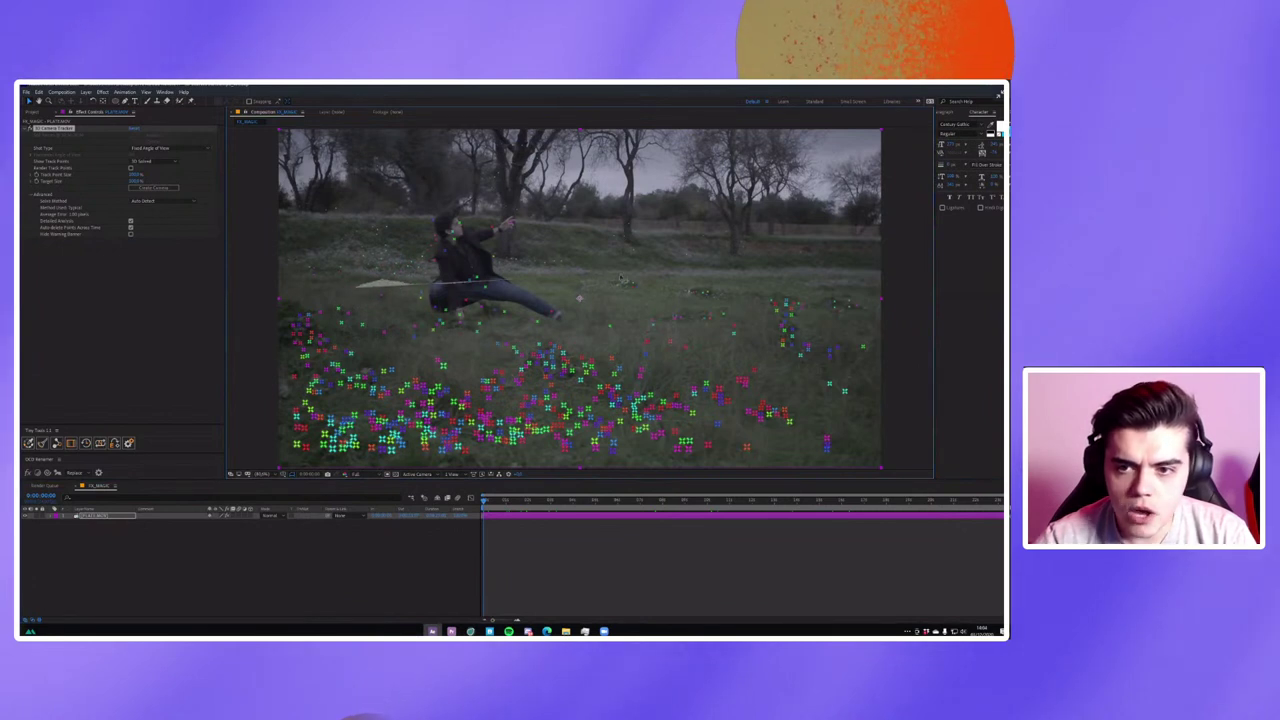
Create a solid and camera from the lasso-selected ground track points.
{"action": "left_click_drag", "start_coordinate": [372, 283], "coordinate": [266, 320]}
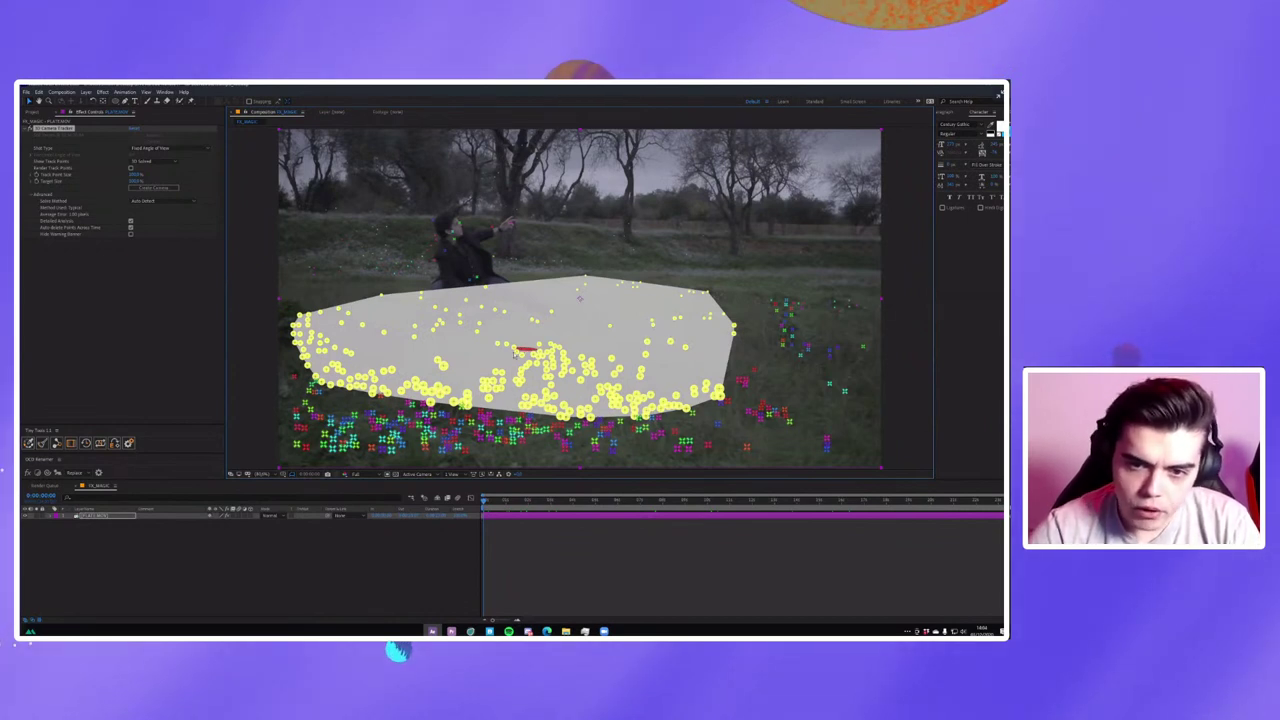
{"action": "right_click", "coordinate": [526, 349]}
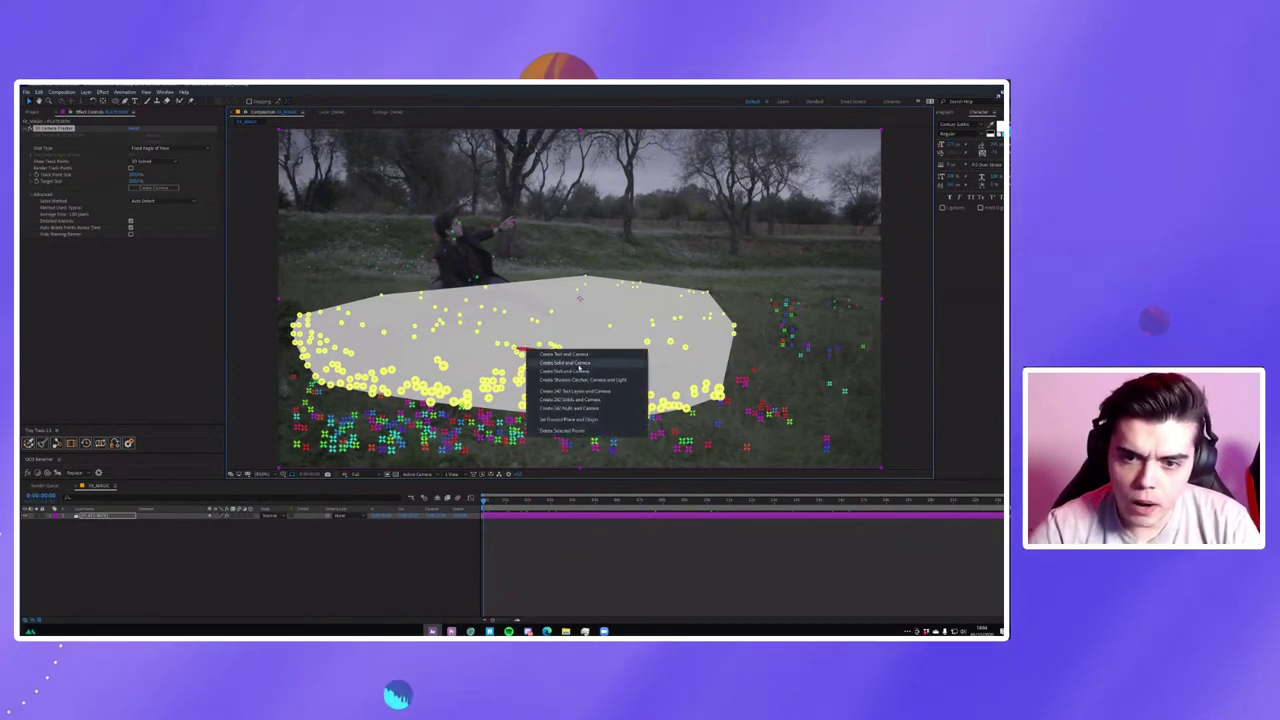
{"action": "left_click", "coordinate": [578, 364]}
Select Track Solid 1 and scale it up across the field.
{"action": "left_click", "coordinate": [315, 564]}
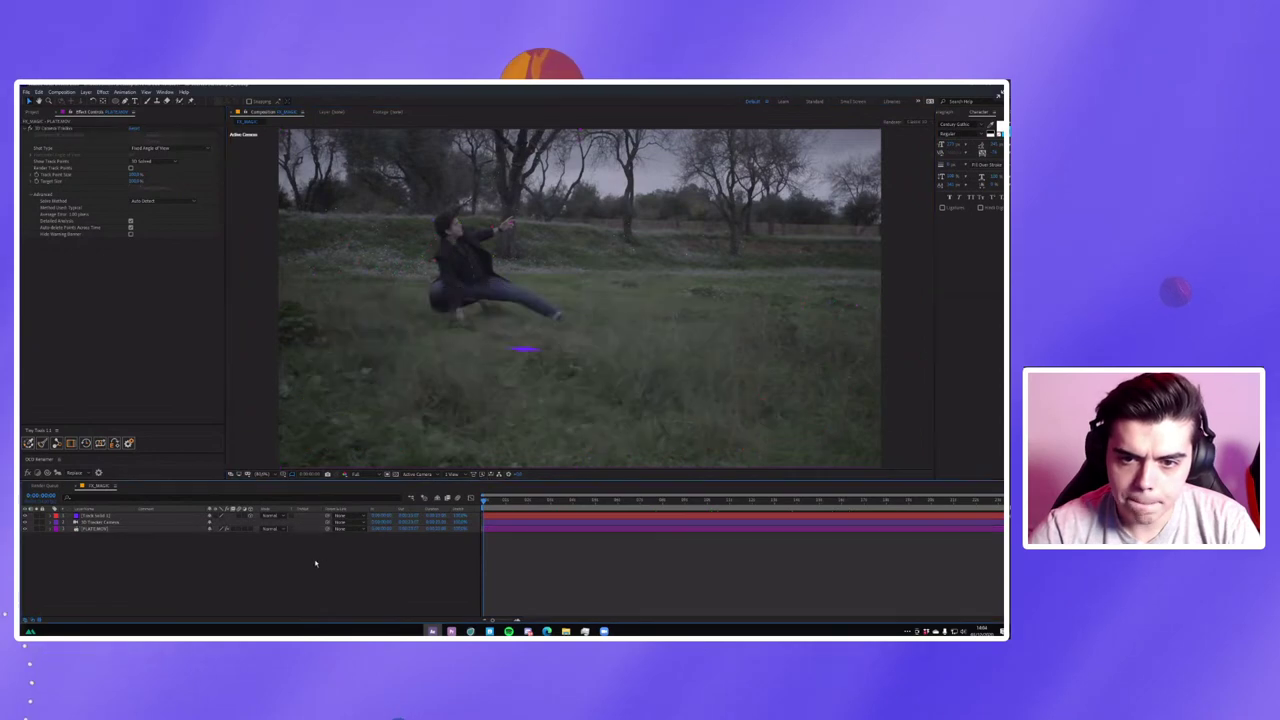
{"action": "left_click", "coordinate": [97, 515]}
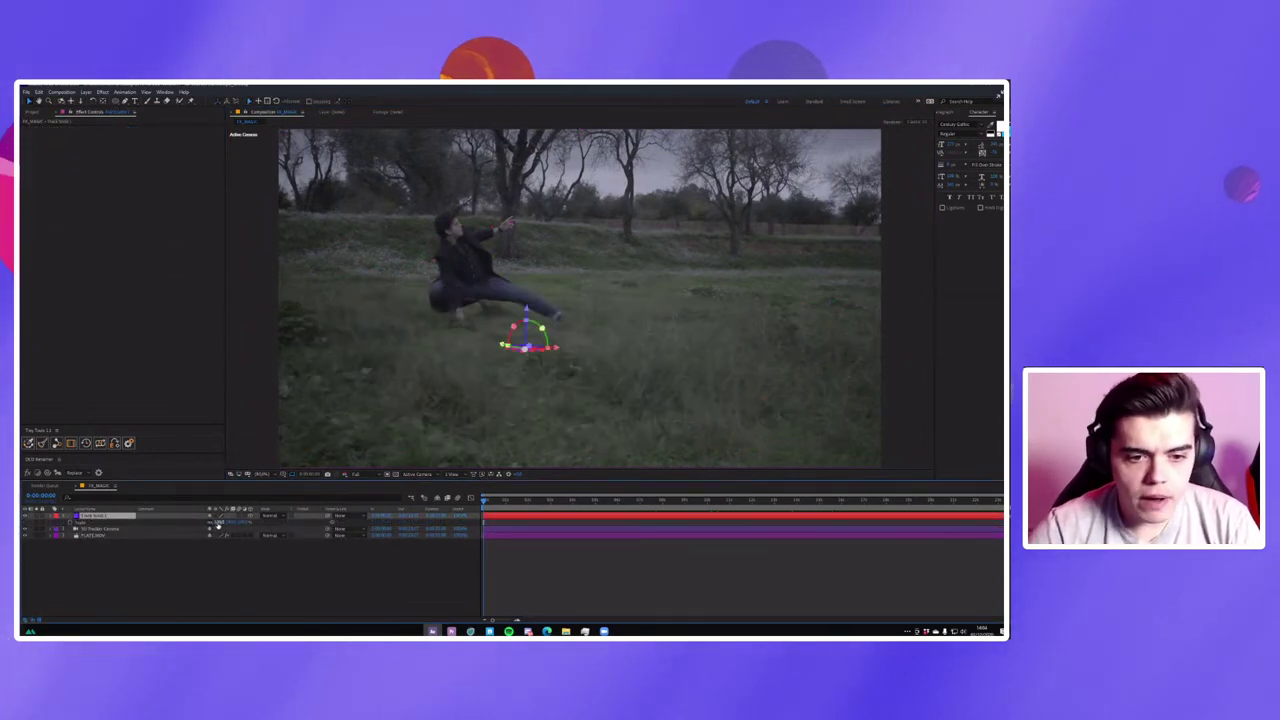
{"action": "left_click_drag", "start_coordinate": [217, 522], "coordinate": [290, 522]}
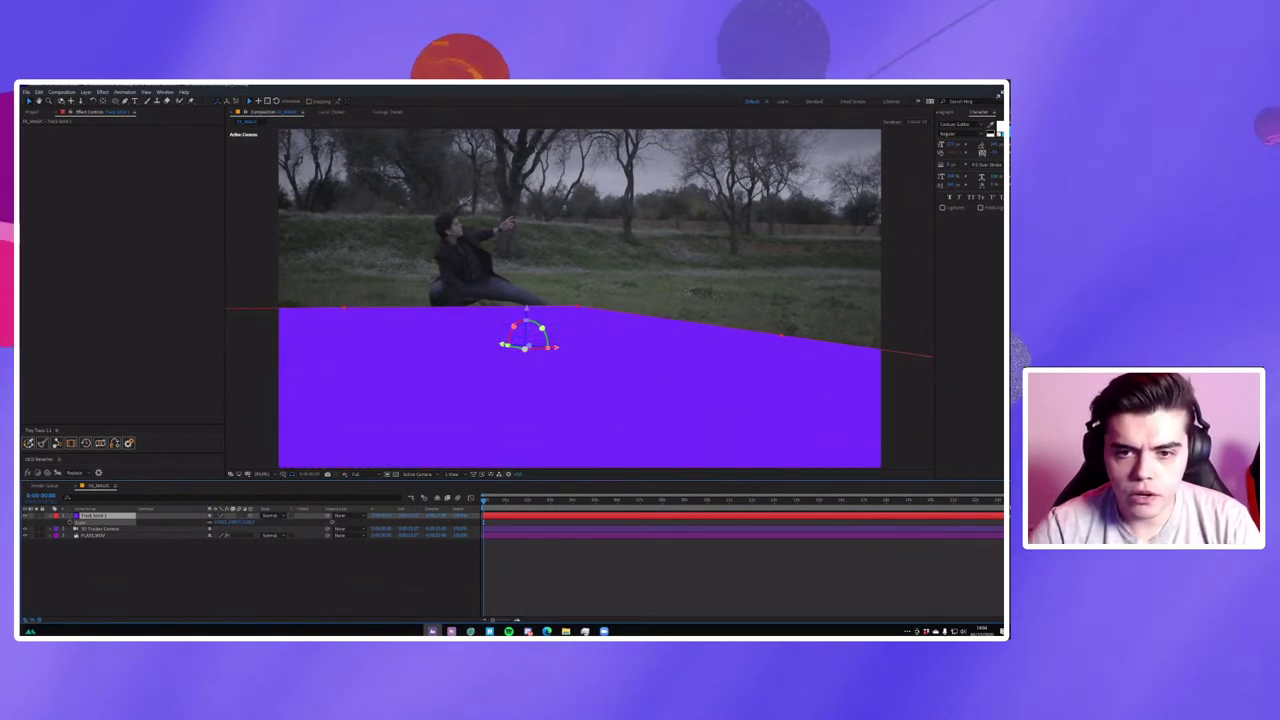
Rename the track solid and apply the Grid effect to it.
{"action": "right_click", "coordinate": [114, 512]}
{"action": "left_click", "coordinate": [120, 502]}
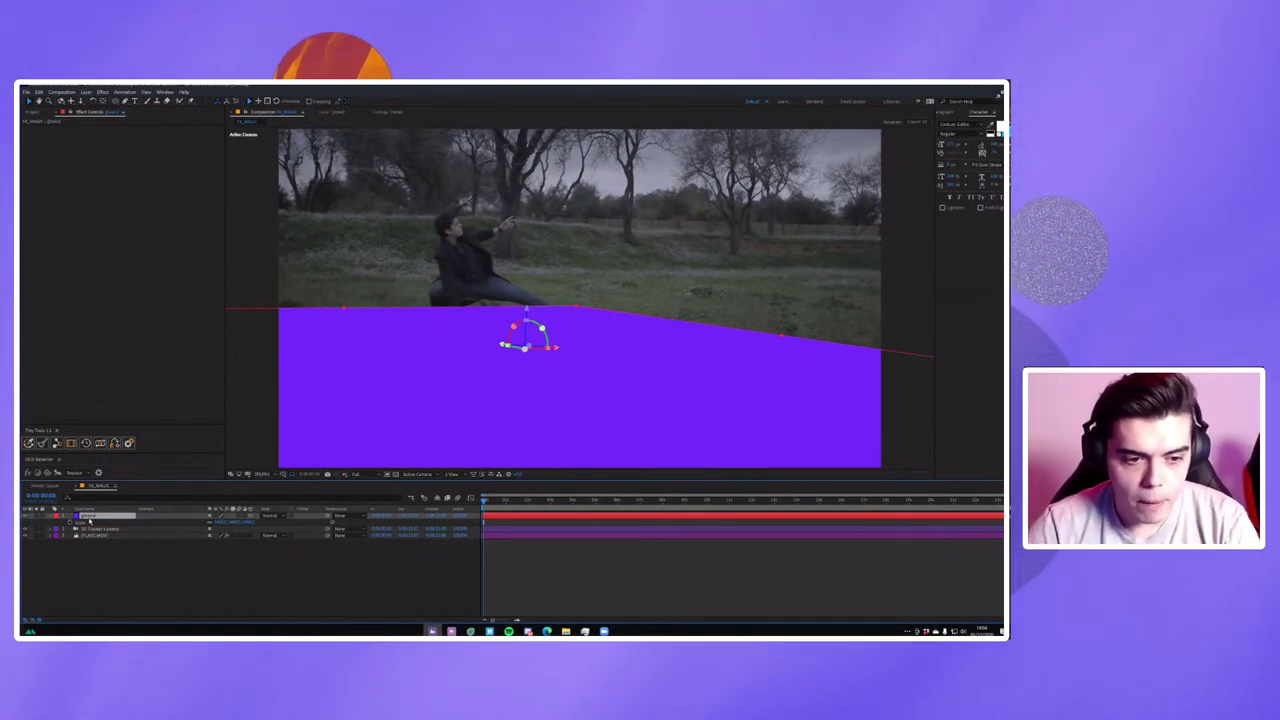
{"action": "left_click_drag", "start_coordinate": [115, 512], "coordinate": [90, 520]}
{"action": "type", "text": "grid"}
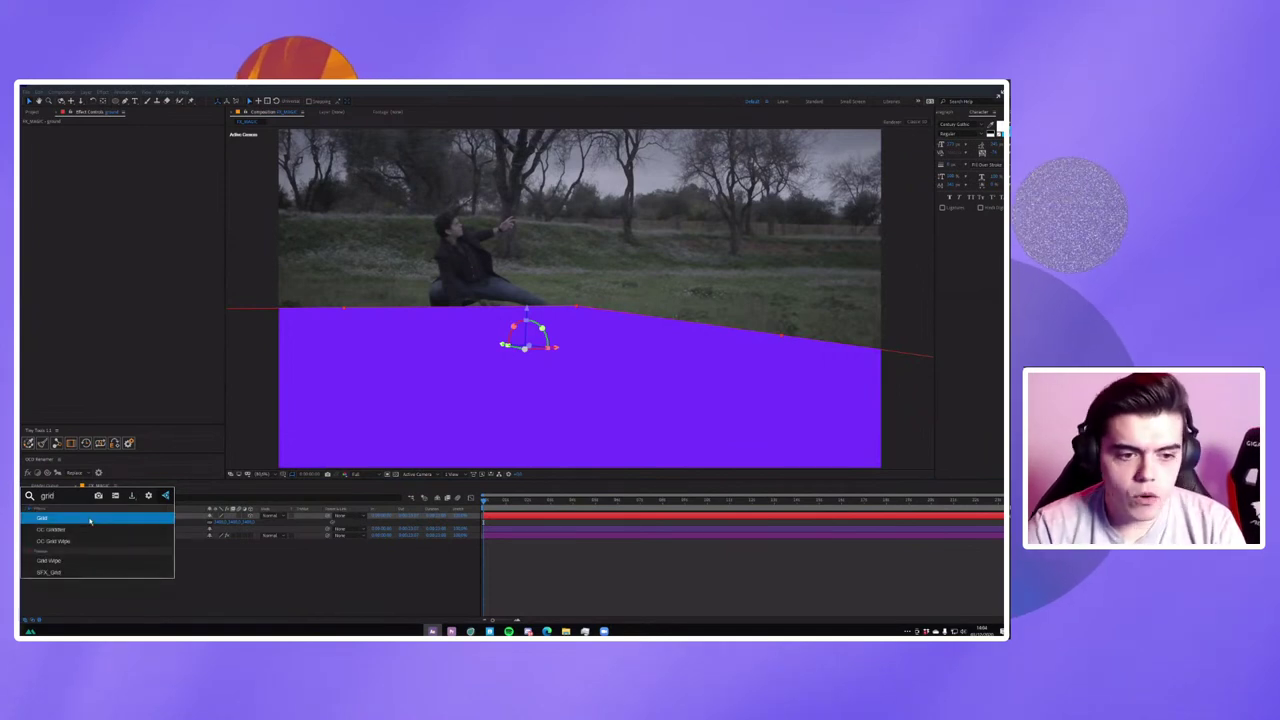
{"action": "key", "text": "Return"}
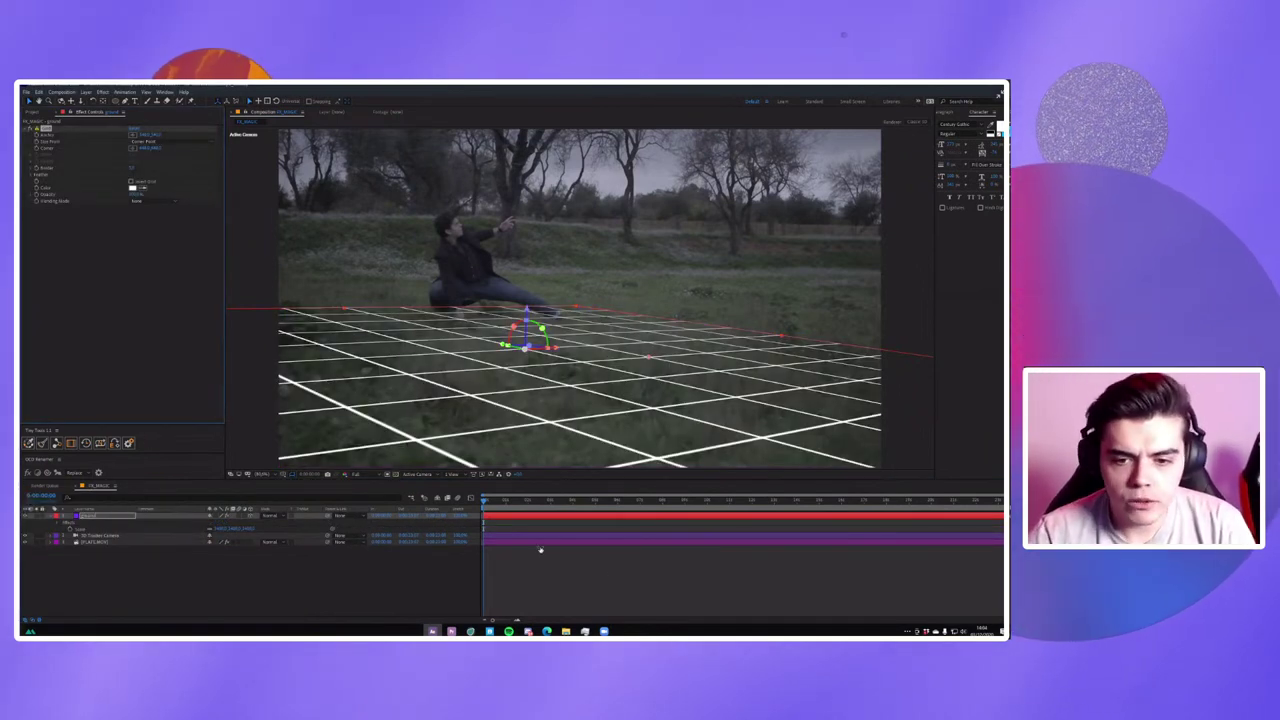
Search 'grid' in the quick effect search again and close it without applying.
{"action": "key", "text": "ctrl+space"}
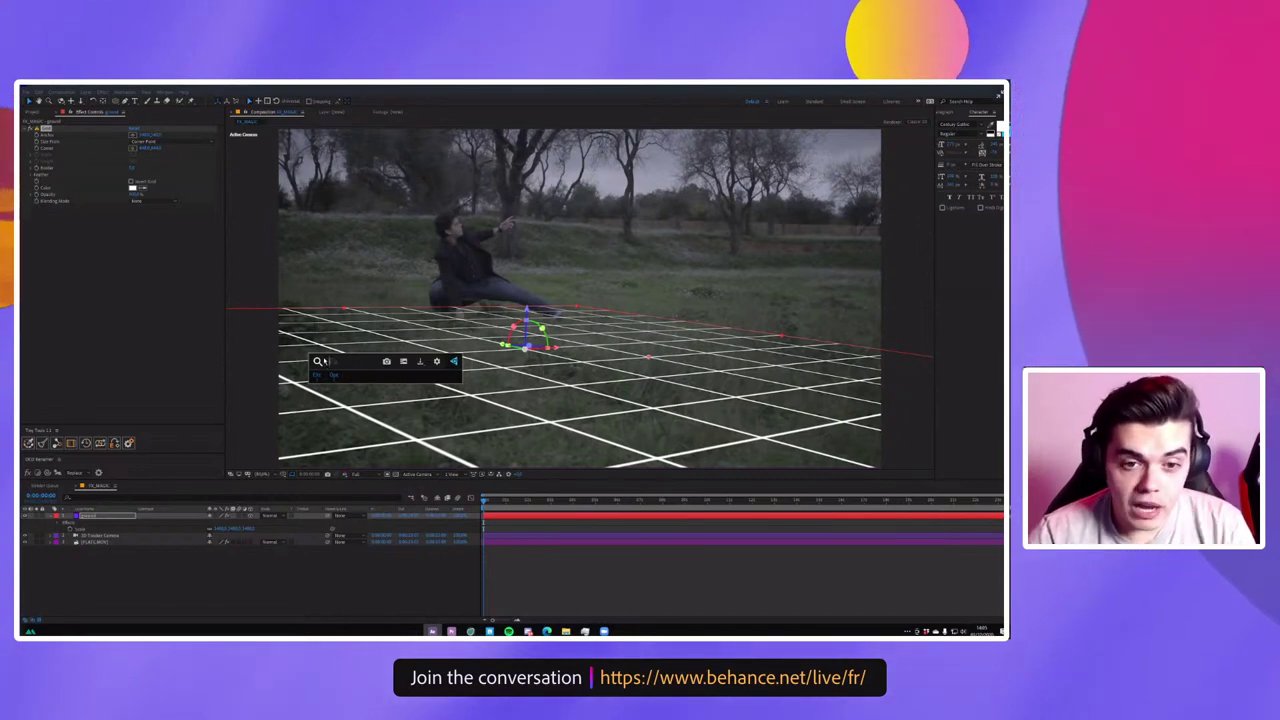
{"action": "type", "text": "grid"}
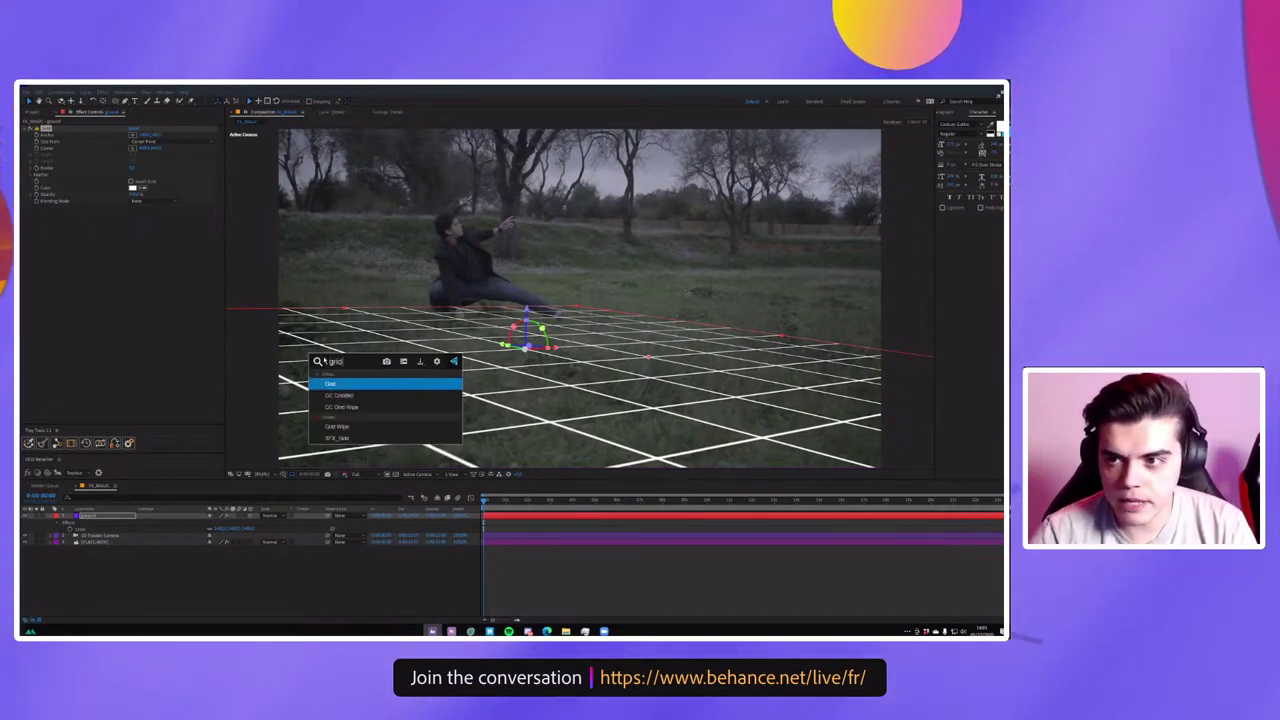
{"action": "left_click", "coordinate": [133, 580]}
Drag the grid layer left along the ground, checking its tracking through the shot.
{"action": "left_click", "coordinate": [108, 516]}
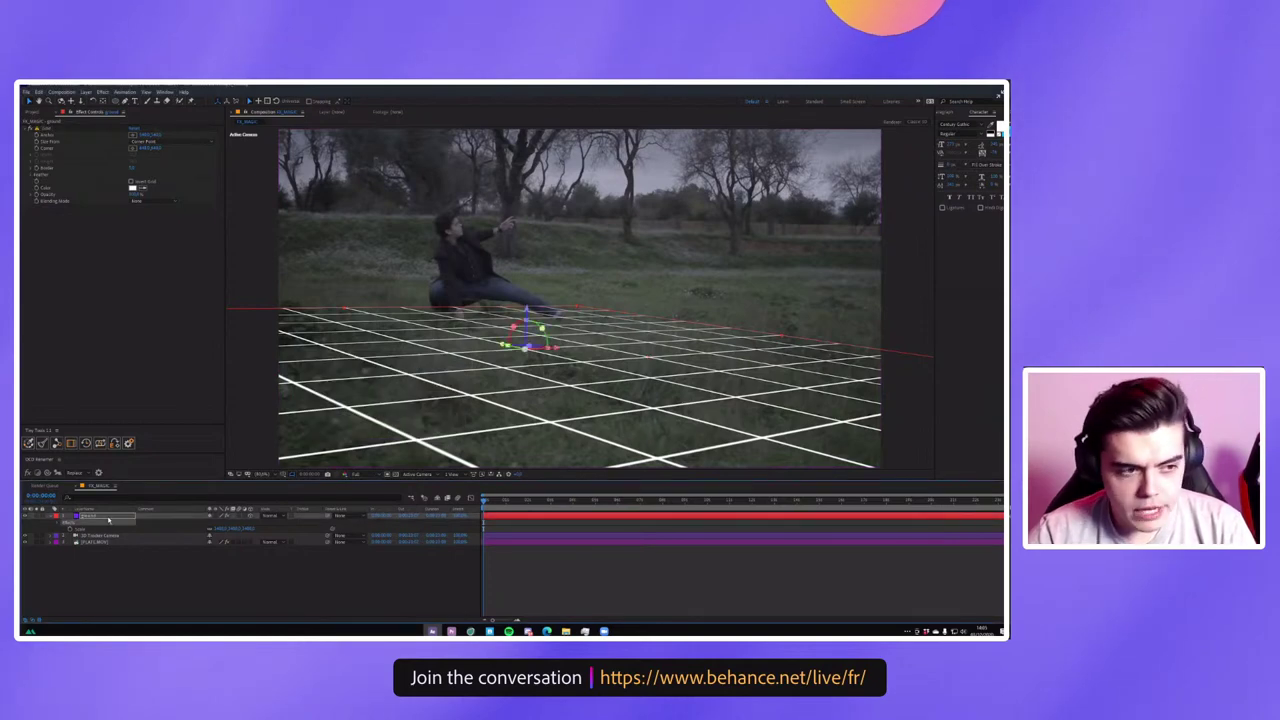
{"action": "left_click_drag", "start_coordinate": [535, 510], "coordinate": [706, 497]}
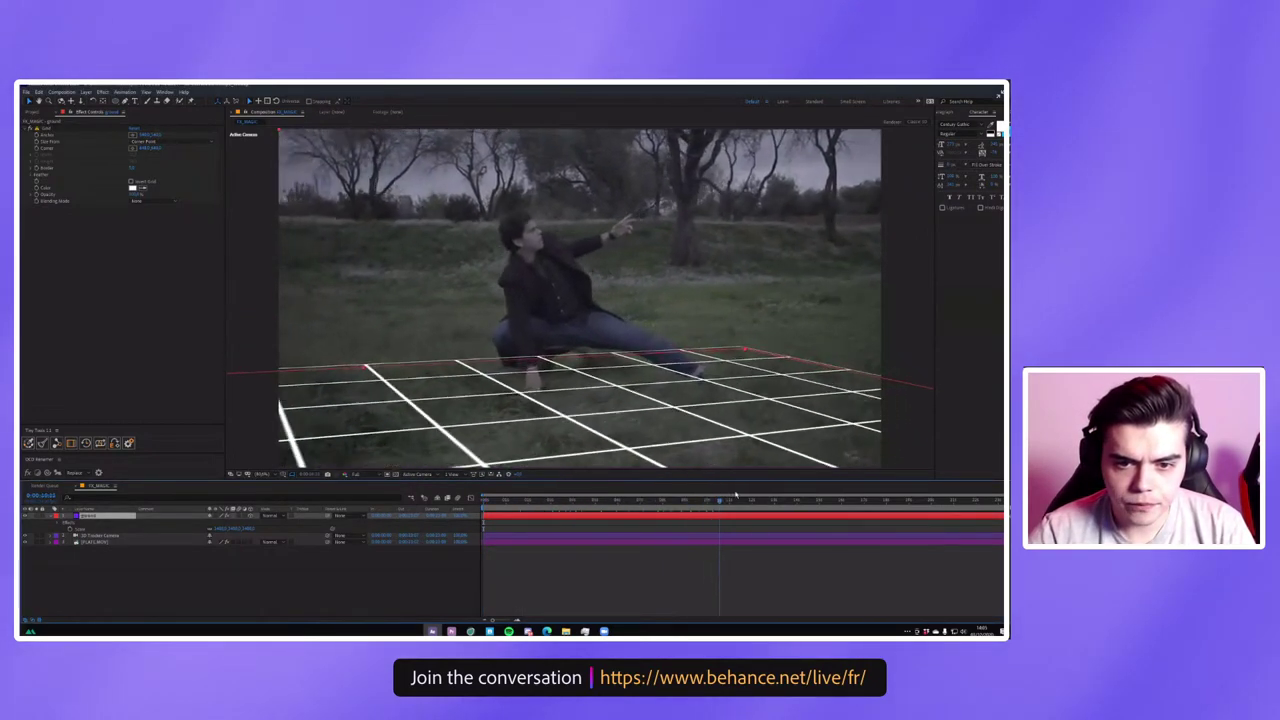
{"action": "left_click_drag", "start_coordinate": [706, 497], "coordinate": [812, 497]}
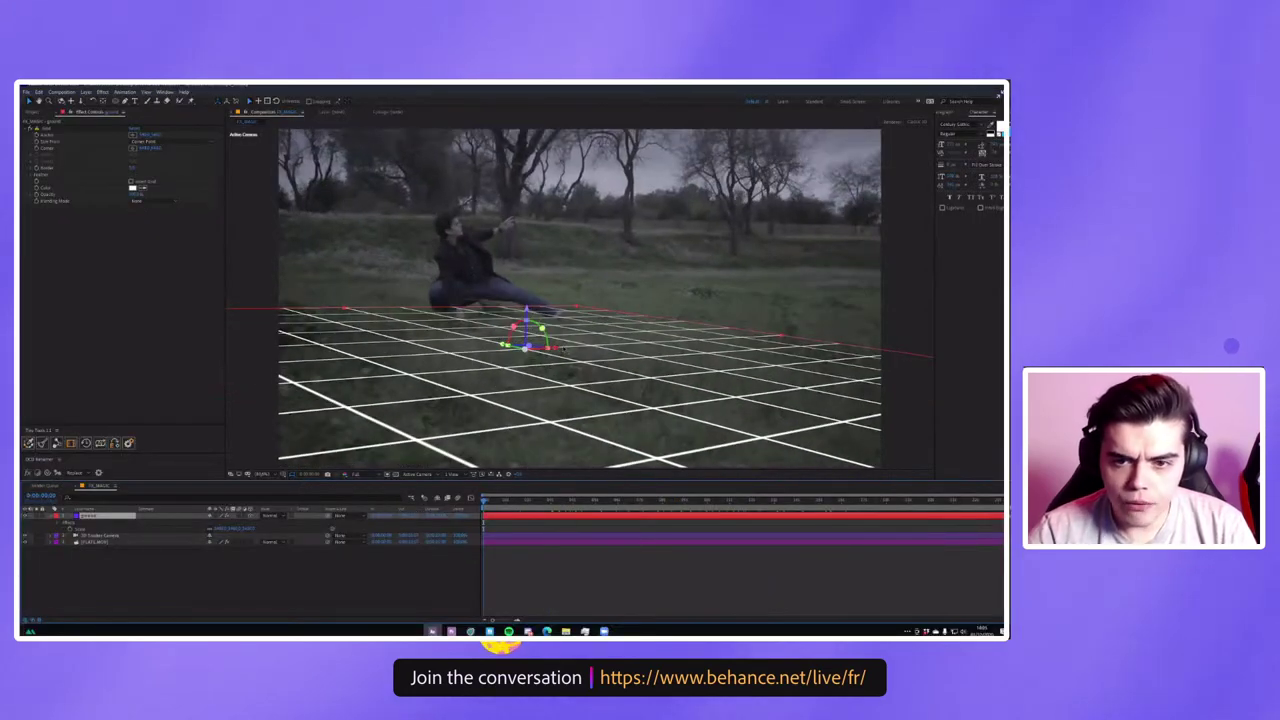
{"action": "left_click_drag", "start_coordinate": [520, 348], "coordinate": [645, 356]}
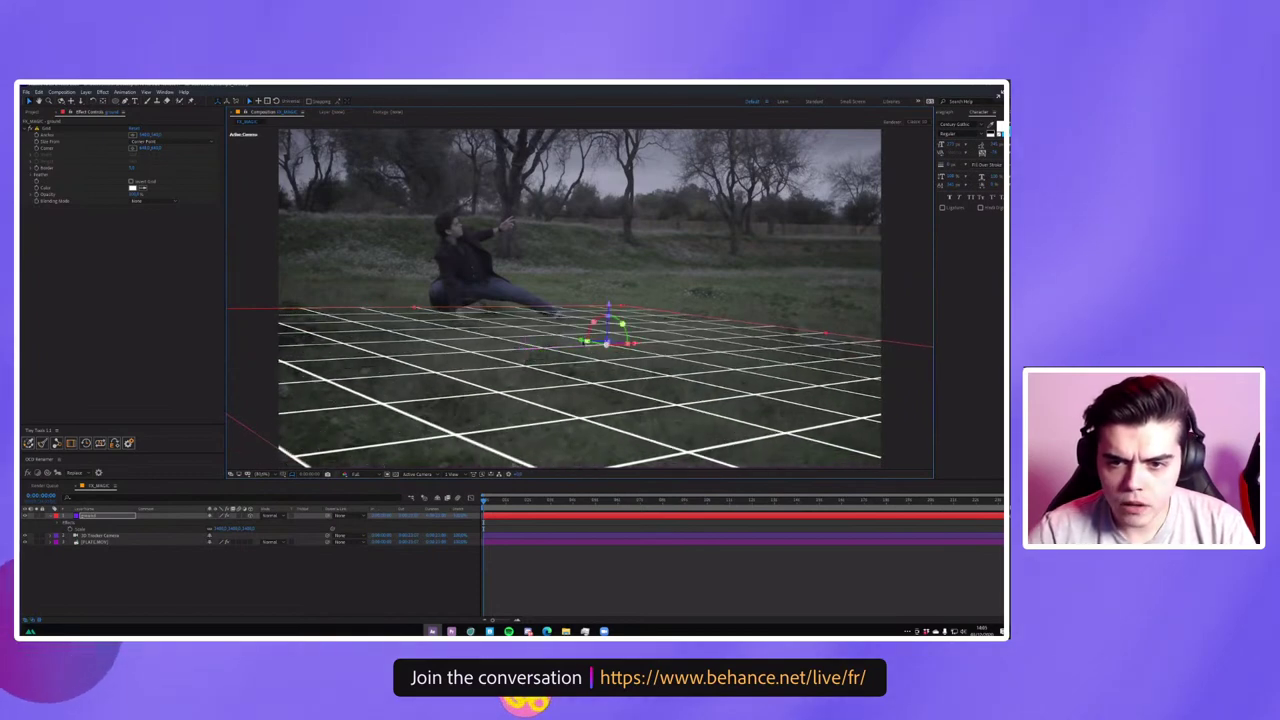
{"action": "left_click_drag", "start_coordinate": [631, 343], "coordinate": [548, 333]}
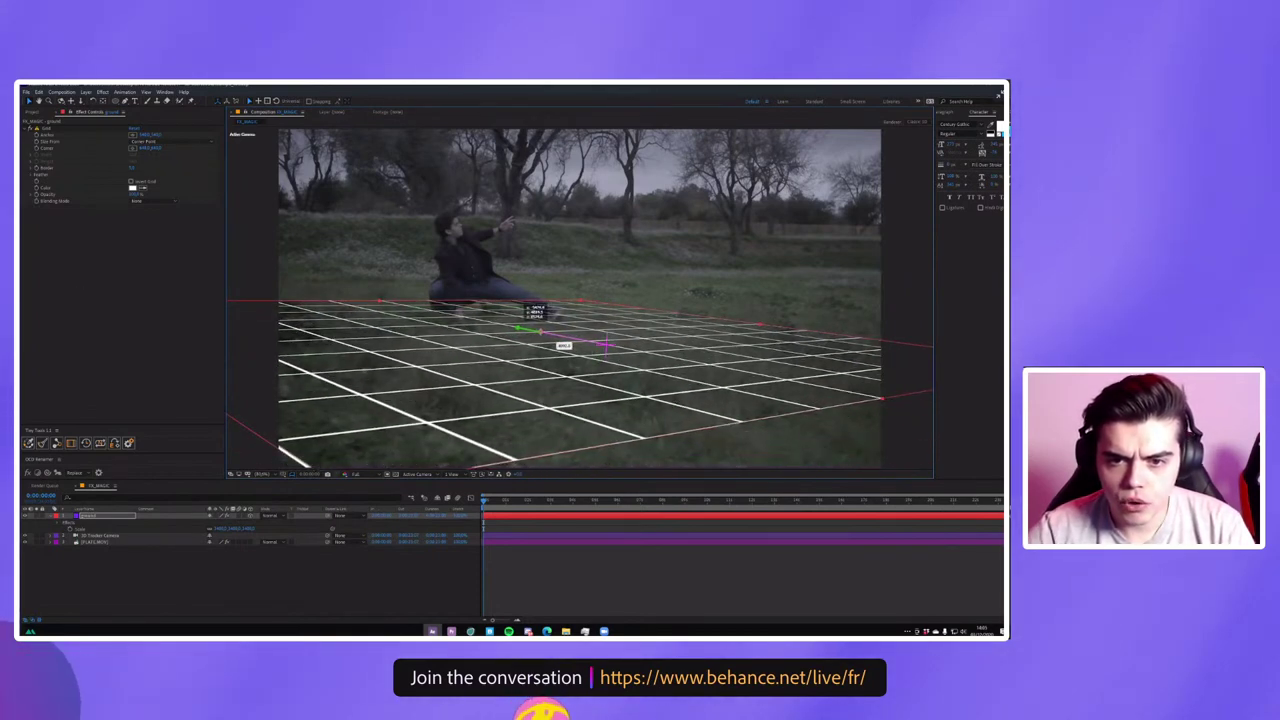
{"action": "left_click_drag", "start_coordinate": [545, 322], "coordinate": [498, 328]}
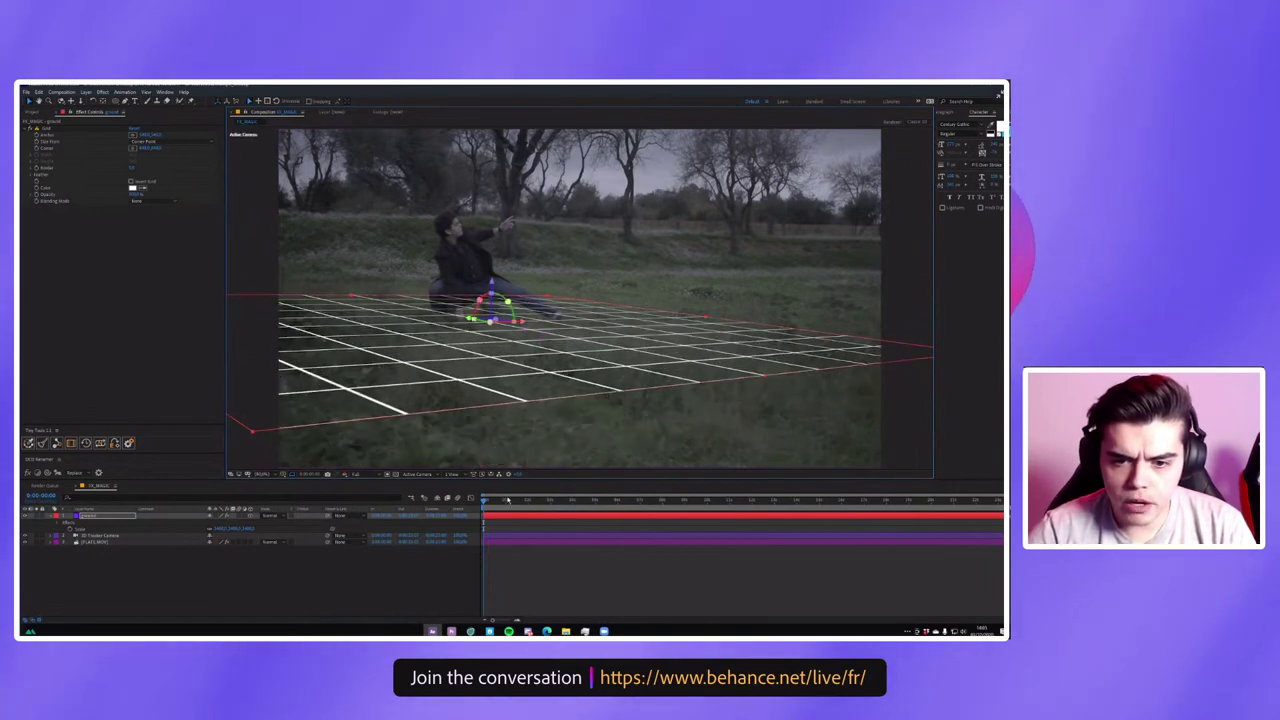
{"action": "left_click_drag", "start_coordinate": [508, 500], "coordinate": [973, 484]}
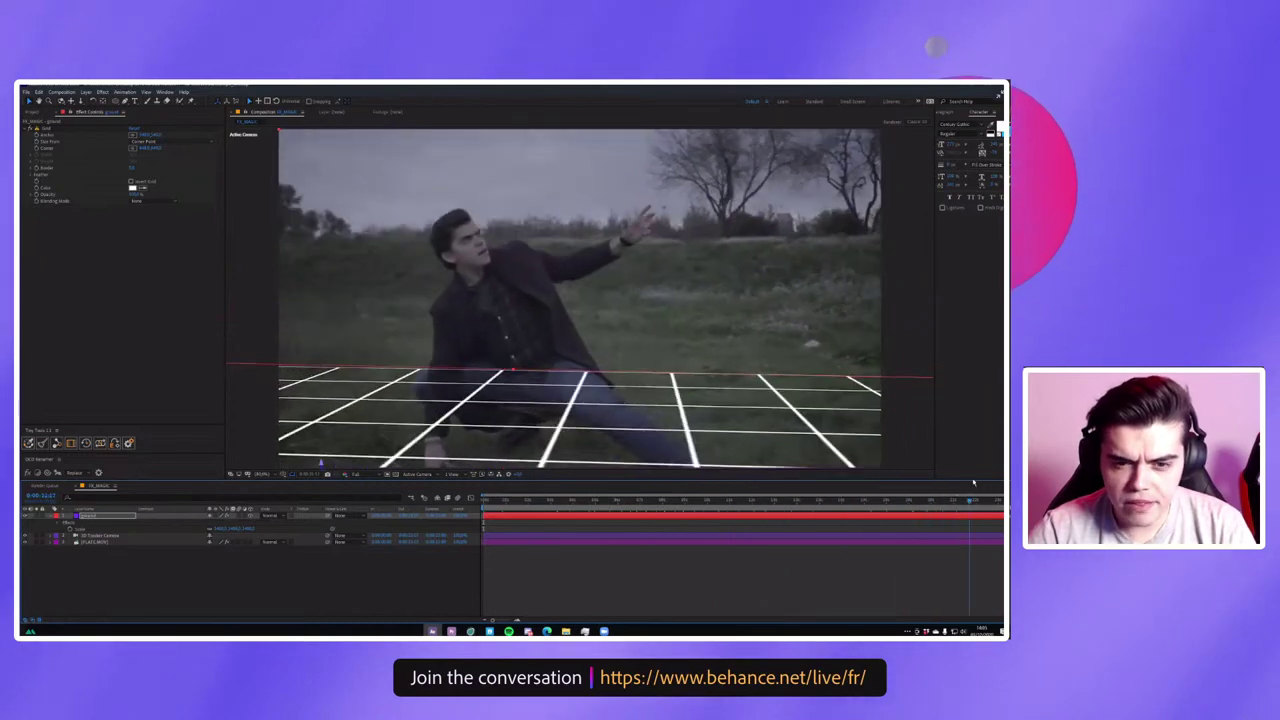
{"action": "key", "text": "space"}
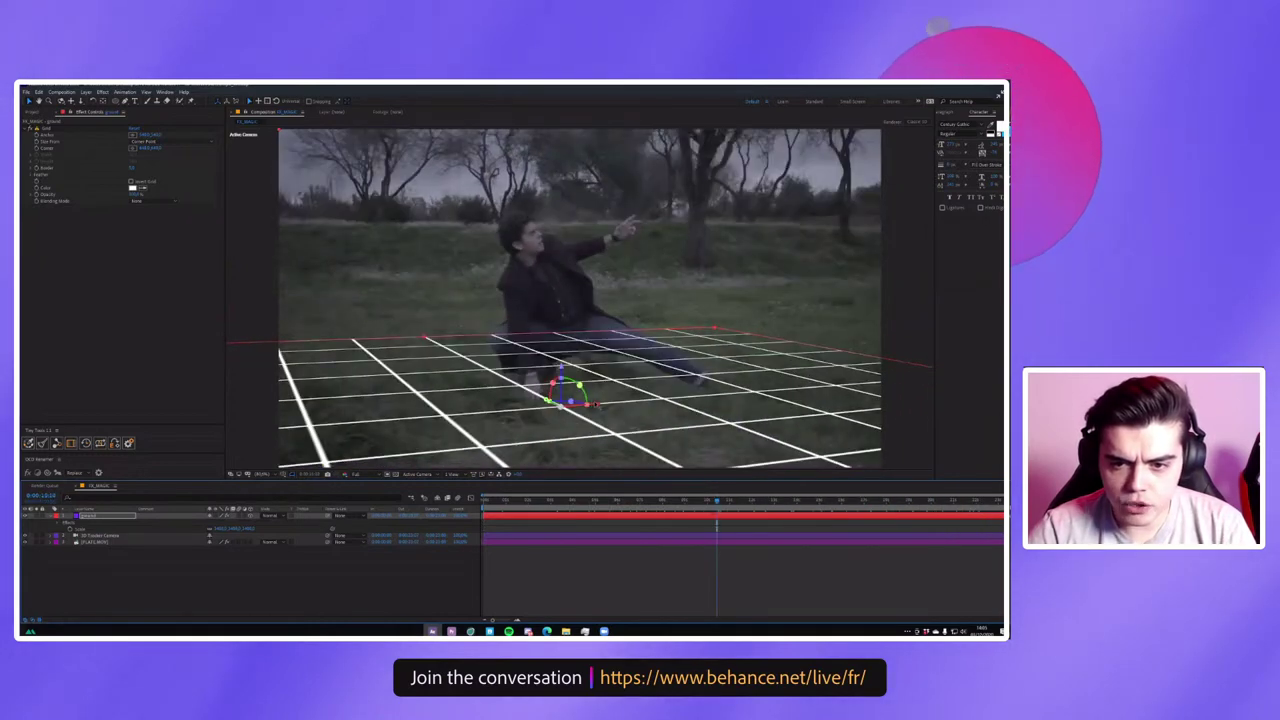
Shift the grid right across the field, scrub to verify tracking, and collapse its Effects.
{"action": "left_click_drag", "start_coordinate": [597, 404], "coordinate": [880, 360]}
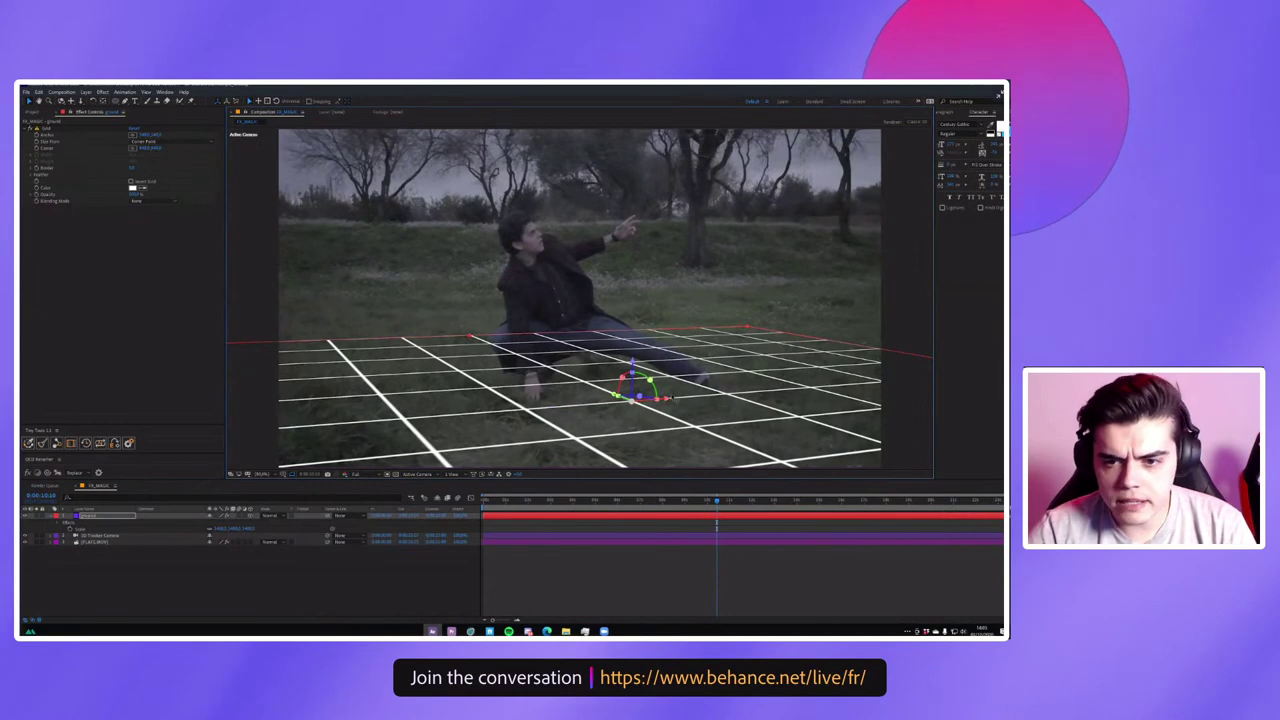
{"action": "left_click_drag", "start_coordinate": [625, 404], "coordinate": [600, 397]}
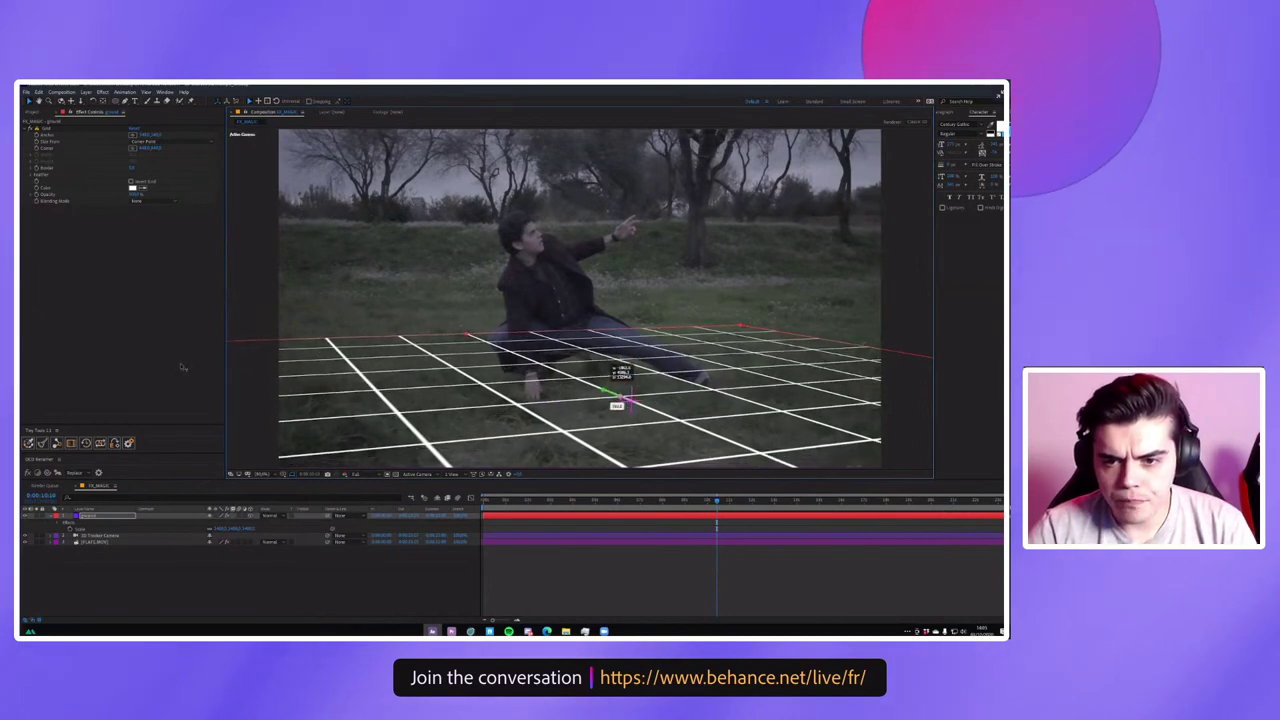
{"action": "mouse_move", "coordinate": [535, 502]}
{"action": "left_mouse_down"}
{"action": "mouse_move", "coordinate": [662, 494]}
{"action": "mouse_move", "coordinate": [712, 469]}
{"action": "left_mouse_up"}
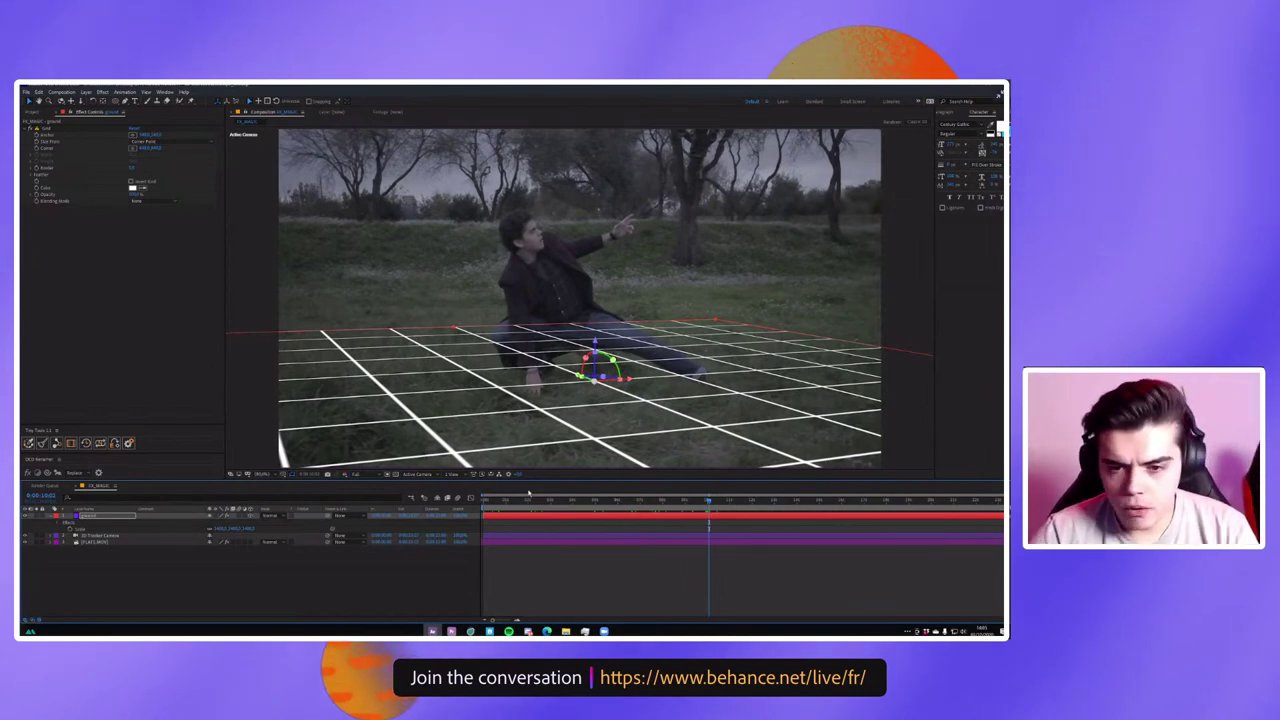
{"action": "left_click", "coordinate": [577, 502]}
{"action": "mouse_move", "coordinate": [643, 504]}
{"action": "left_mouse_down"}
{"action": "mouse_move", "coordinate": [779, 494]}
{"action": "mouse_move", "coordinate": [488, 500]}
{"action": "left_mouse_up"}
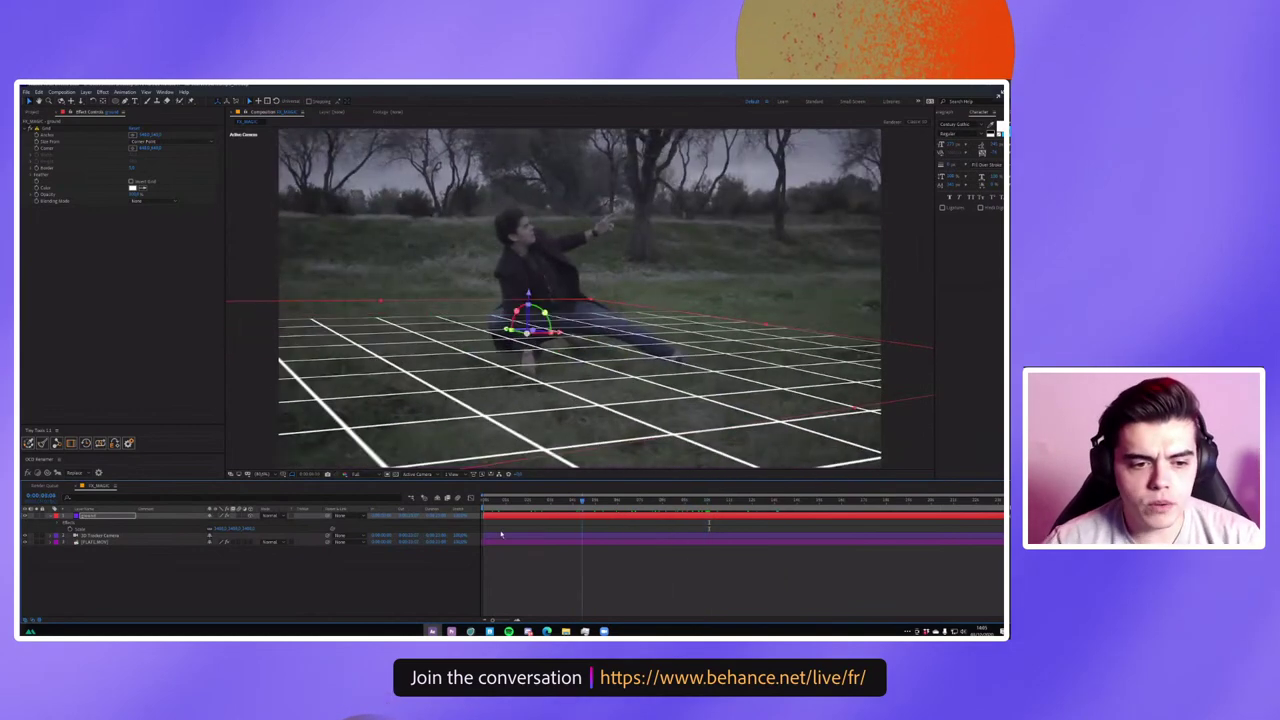
{"action": "left_click", "coordinate": [54, 519]}
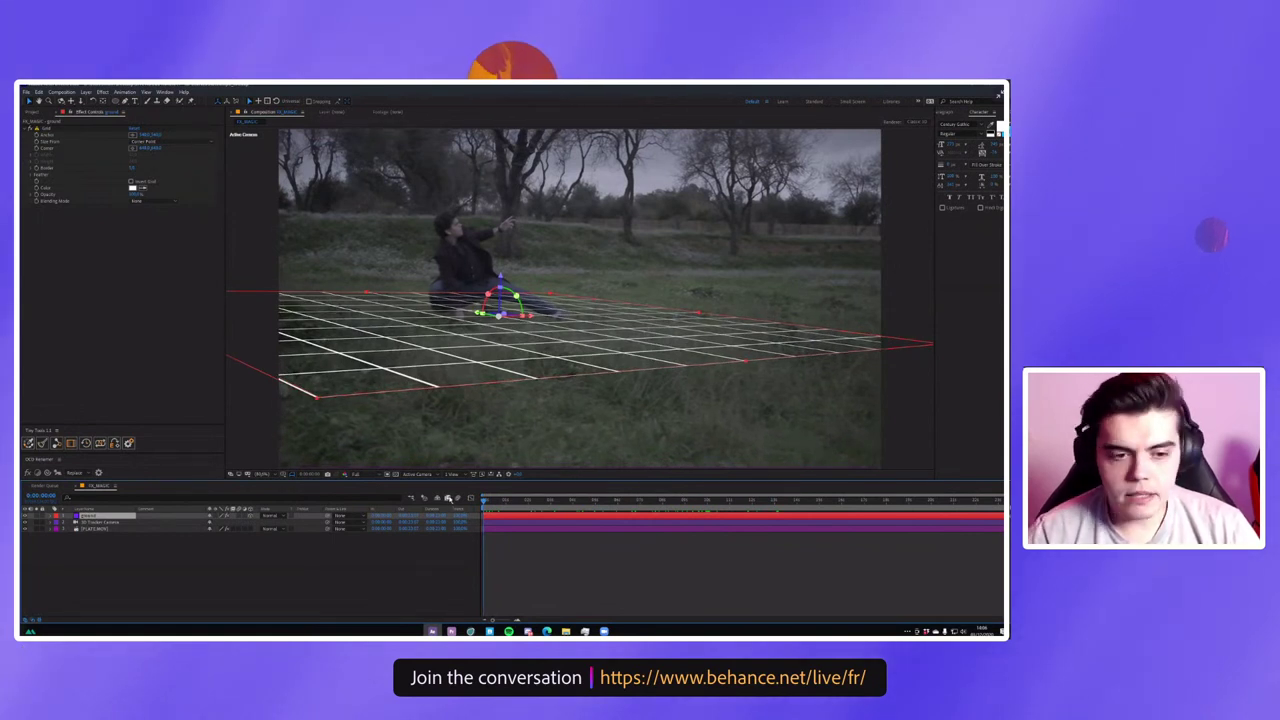
Add a new black solid layer via Layer > New > Solid with default settings.
{"action": "left_click", "coordinate": [101, 92]}
{"action": "left_click", "coordinate": [101, 92]}
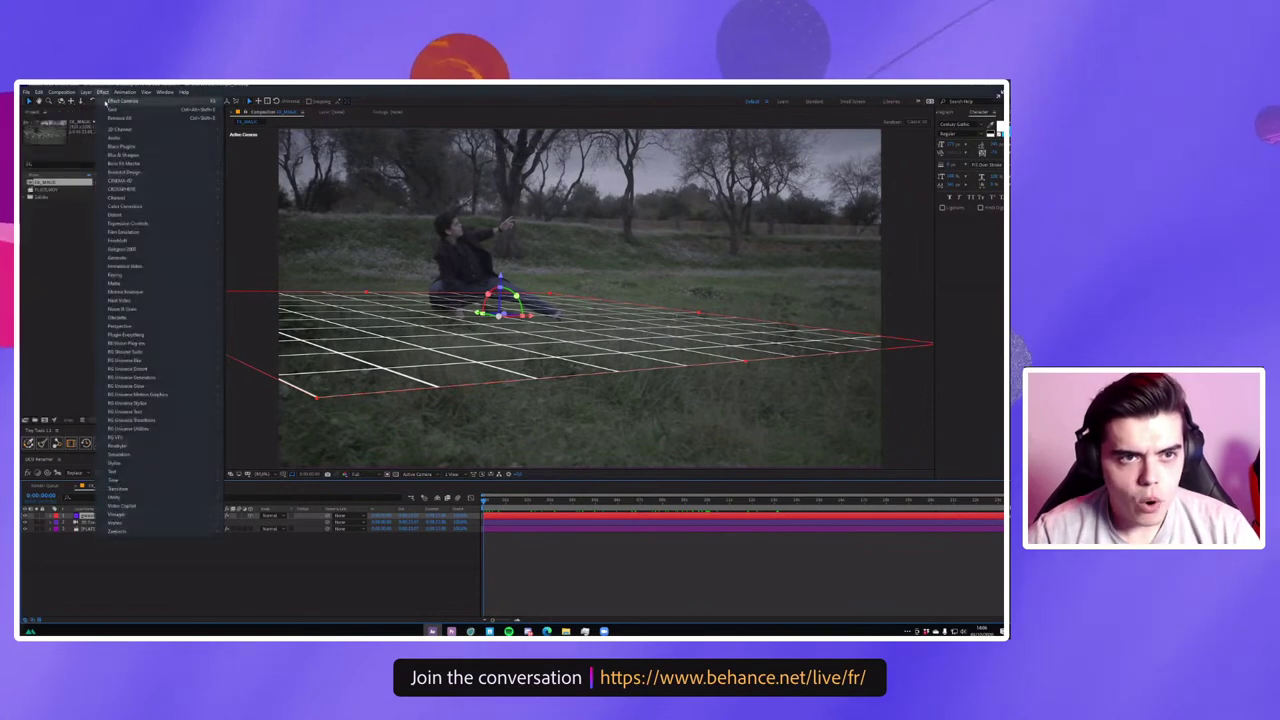
{"action": "left_click", "coordinate": [112, 103]}
{"action": "left_click", "coordinate": [86, 92]}
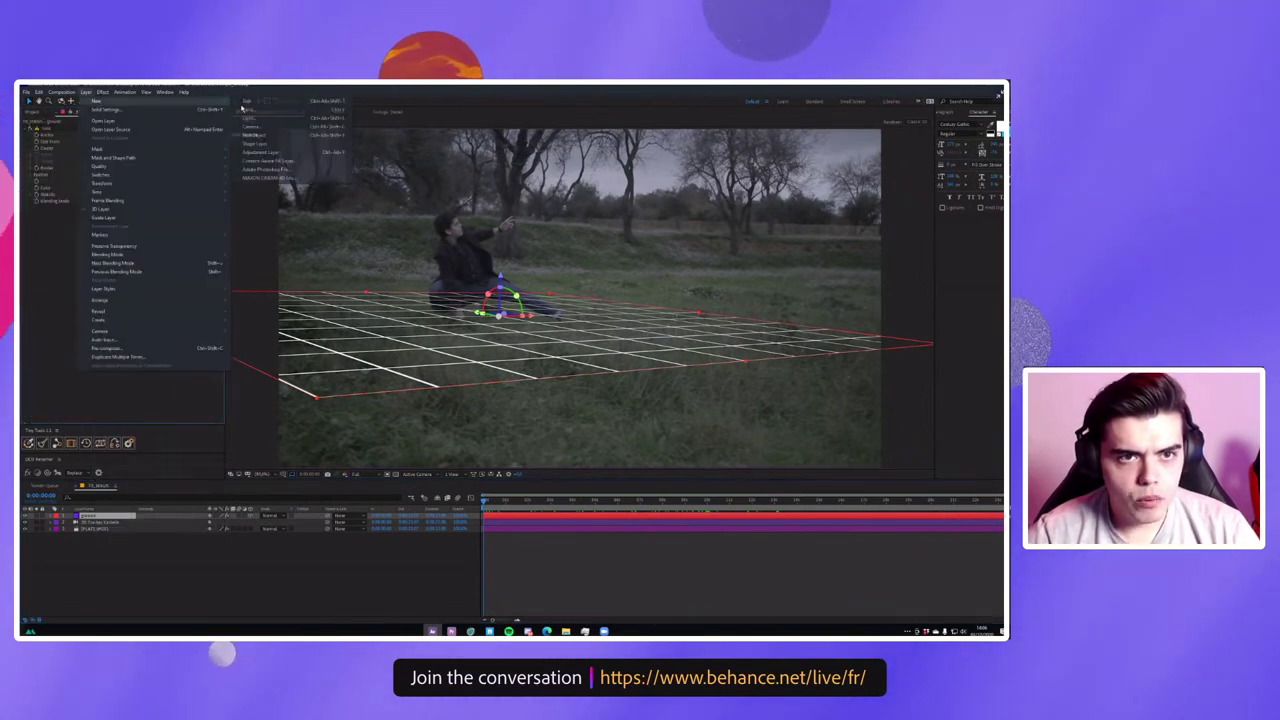
{"action": "left_click", "coordinate": [277, 122]}
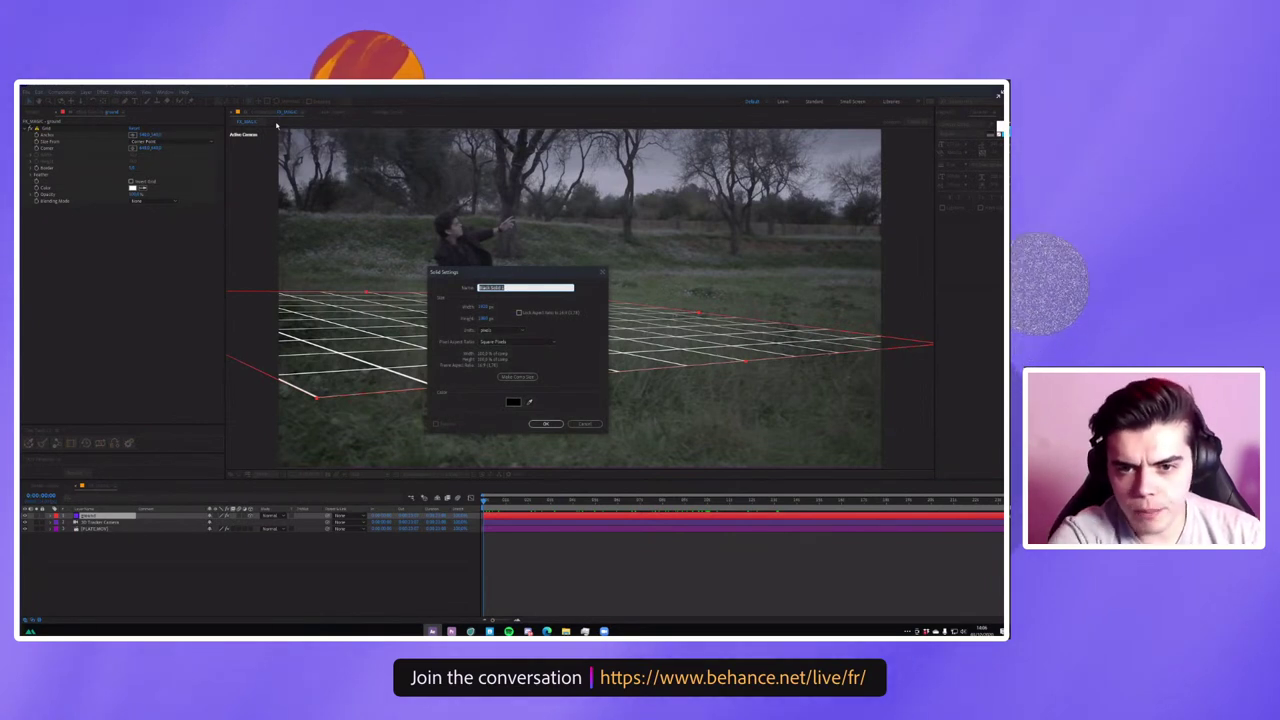
{"action": "key", "text": "Return"}
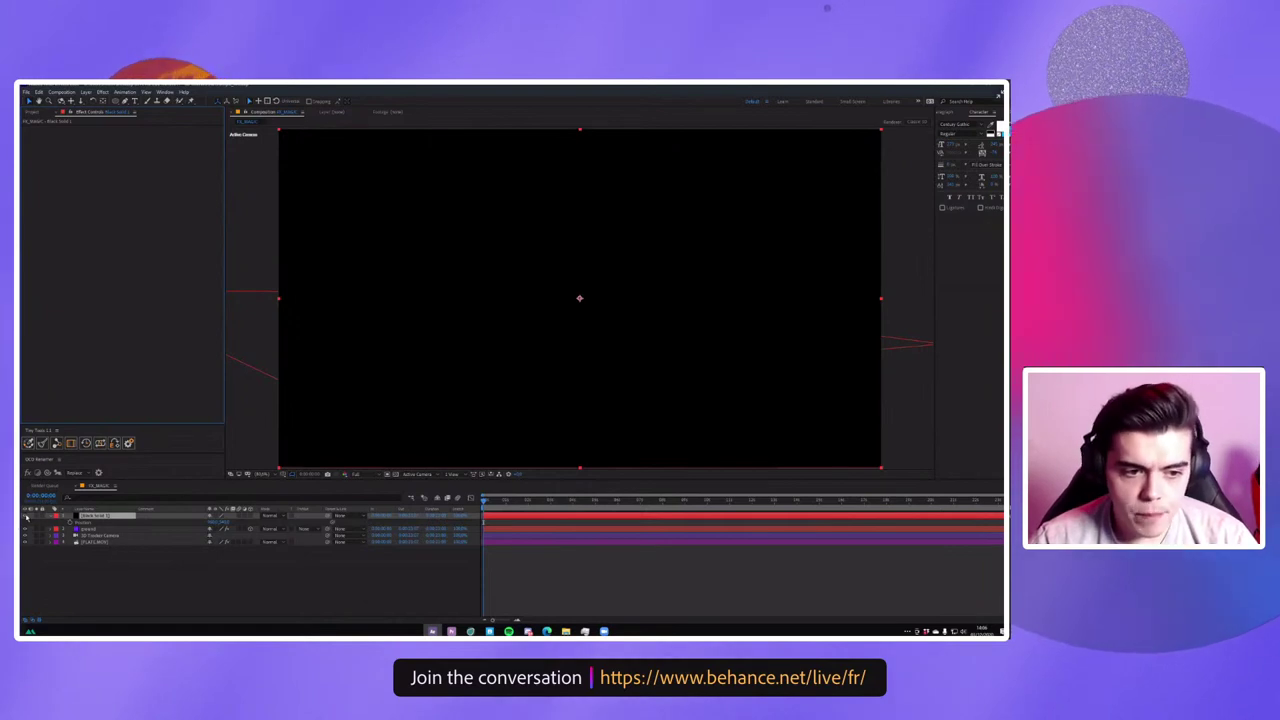
Hide the black solid and parent the 3D Tracker Camera to the ground layer.
{"action": "left_click", "coordinate": [74, 537]}
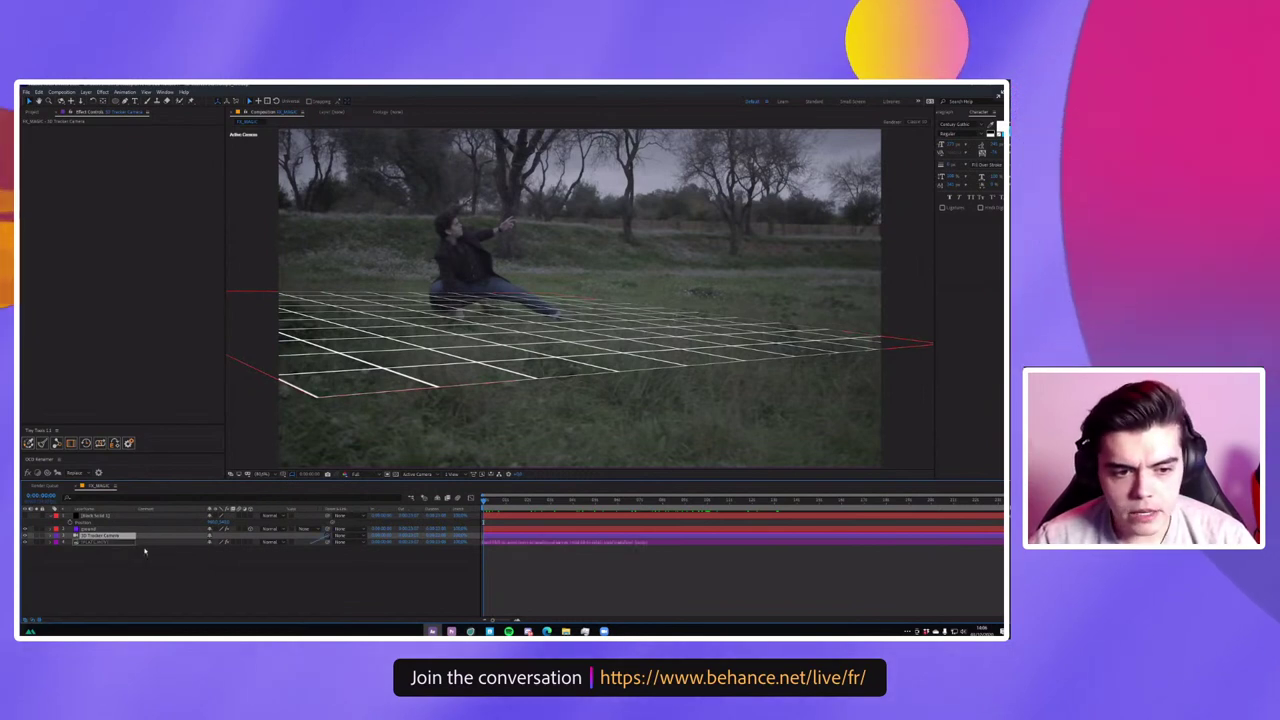
{"action": "left_click_drag", "start_coordinate": [326, 537], "coordinate": [98, 529]}
{"action": "left_click", "coordinate": [98, 529]}
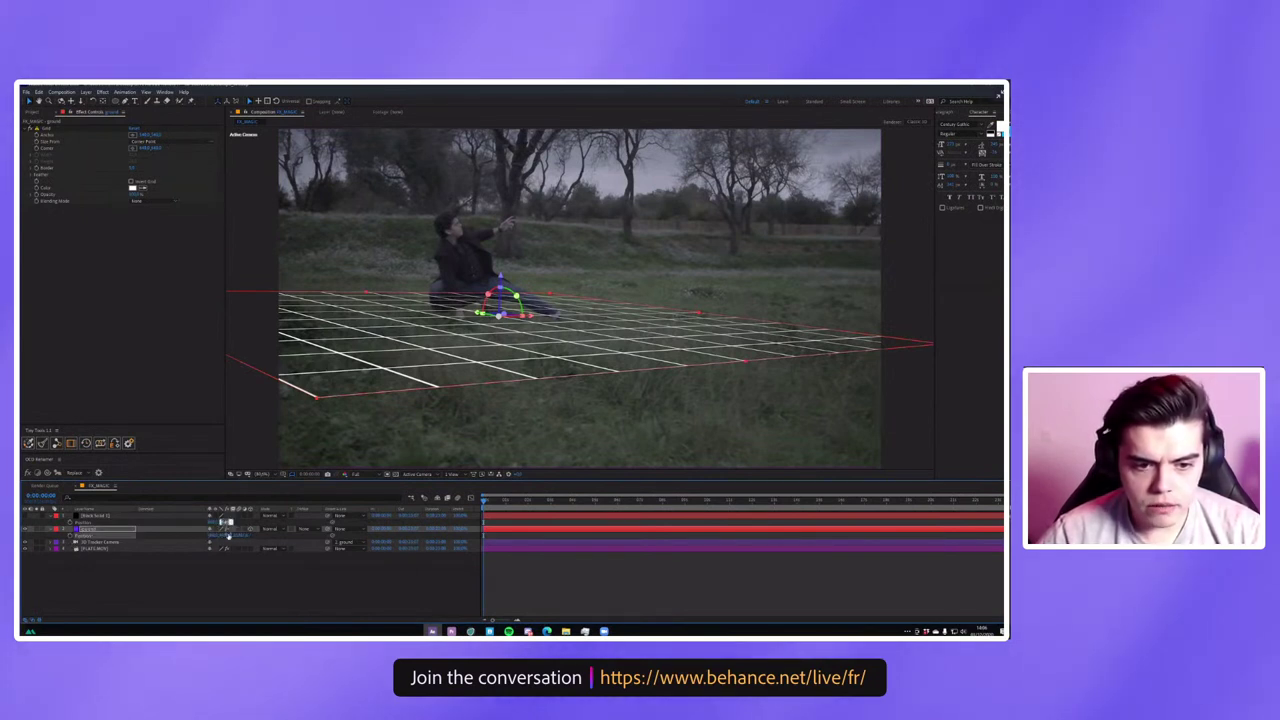
Set the 3D Tracker Camera's Parent back to None, preview, and add a new text layer.
{"action": "key", "text": "F2"}
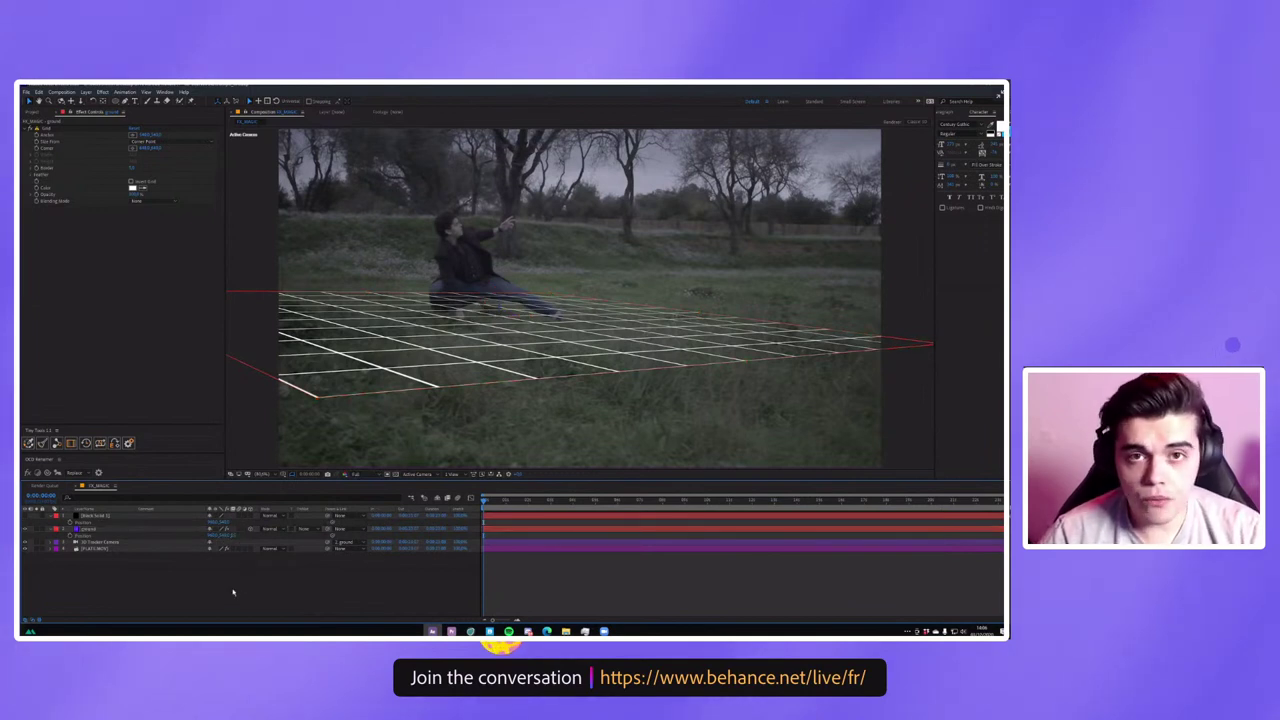
{"action": "left_click", "coordinate": [355, 545]}
{"action": "left_click", "coordinate": [352, 551]}
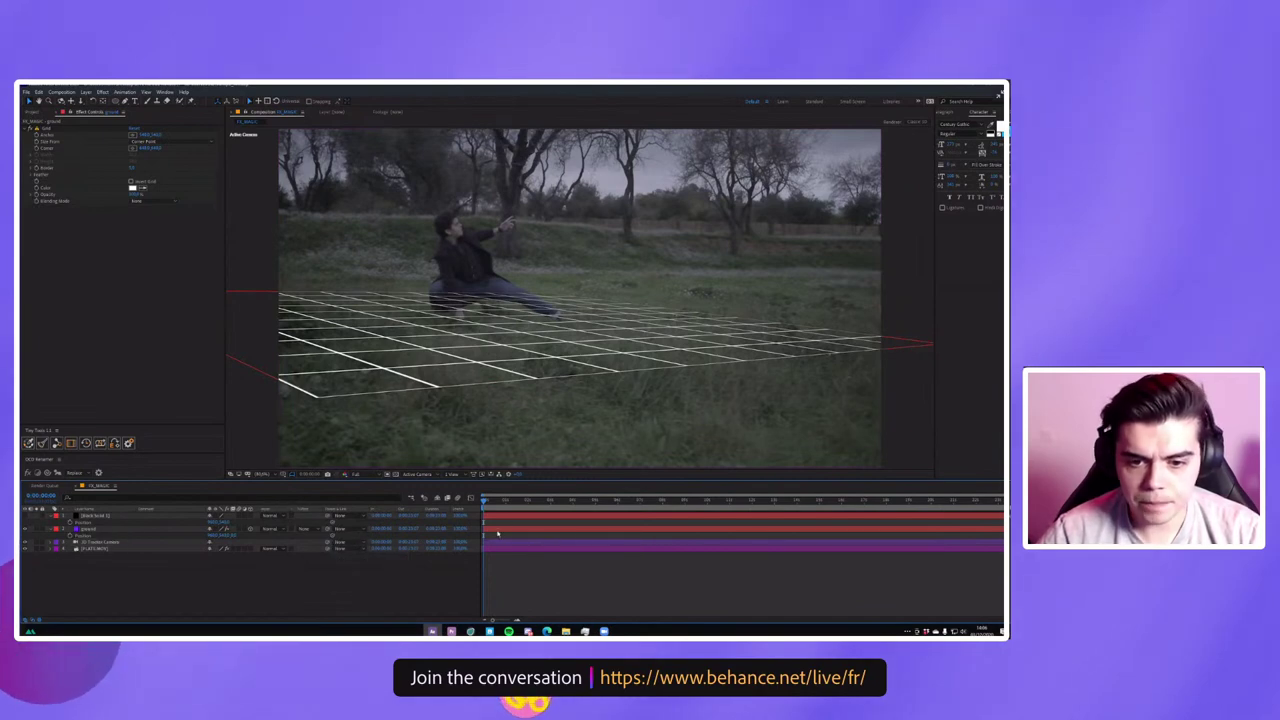
{"action": "key", "text": "space"}
{"action": "key", "text": "space"}
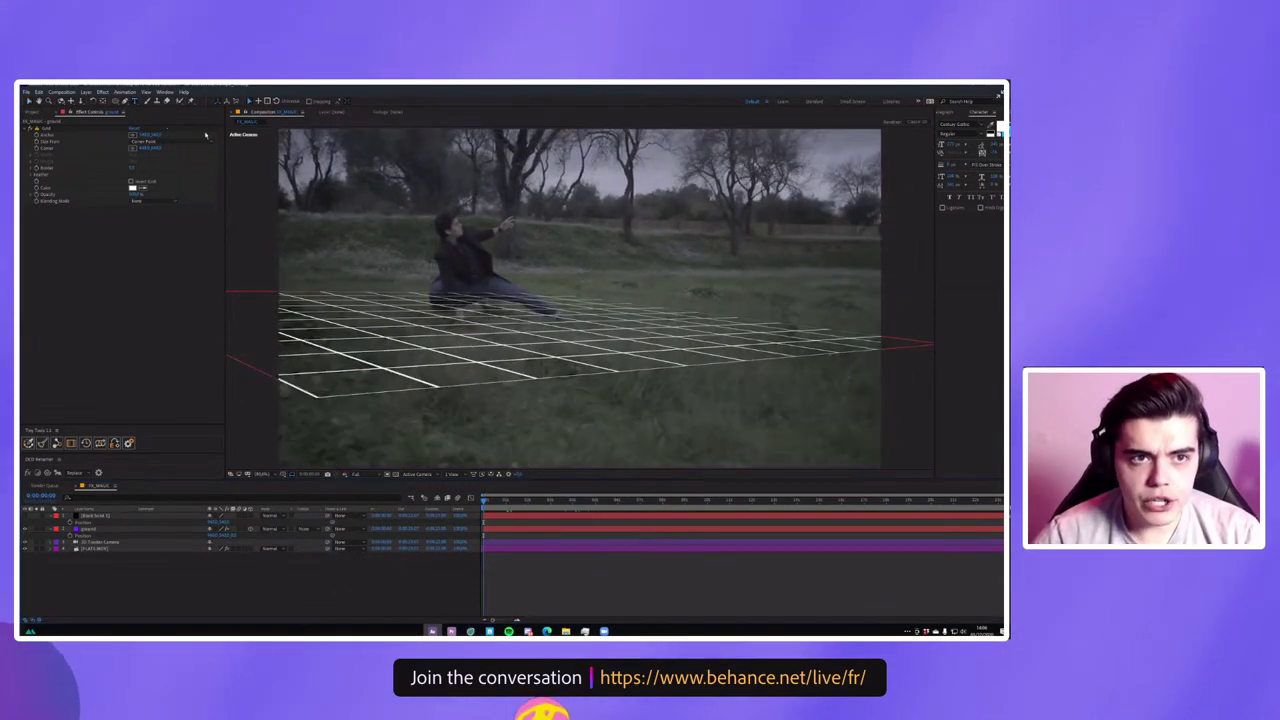
{"action": "key", "text": "ctrl+alt+shift+y"}
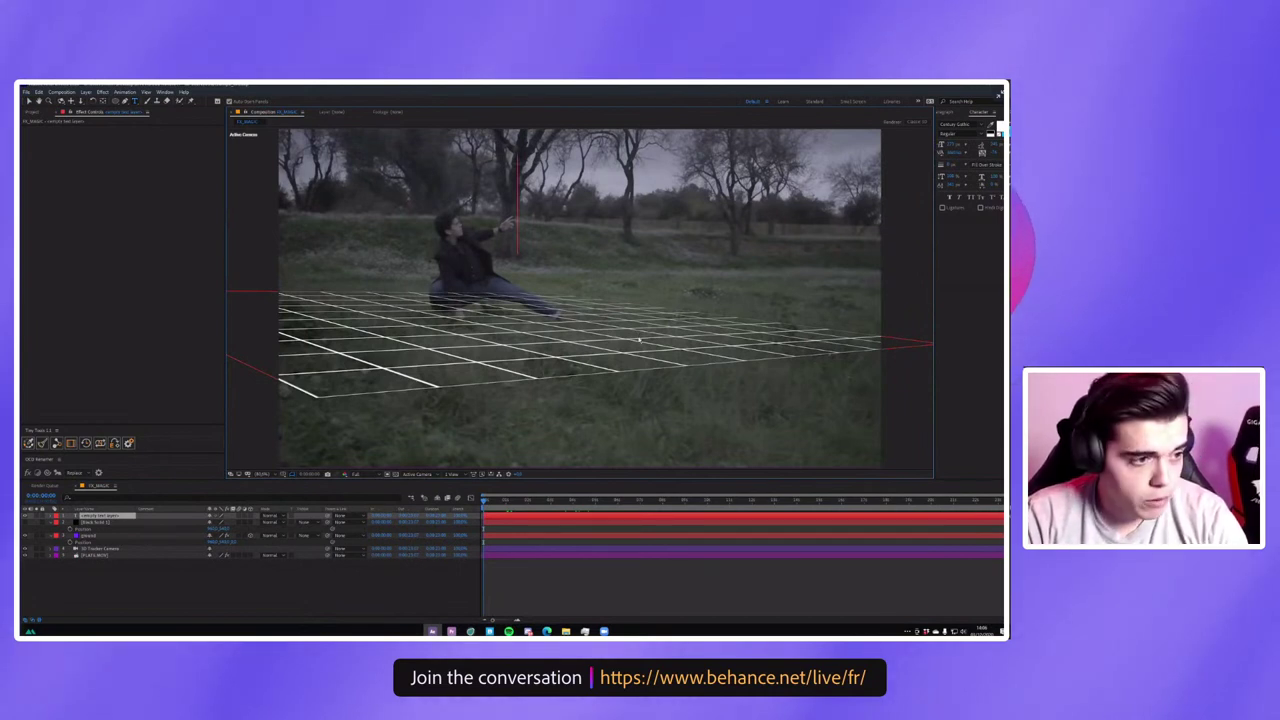
Type 'texte 3d' into the new text layer, make it 3D and preview it.
{"action": "type", "text": "texte"}
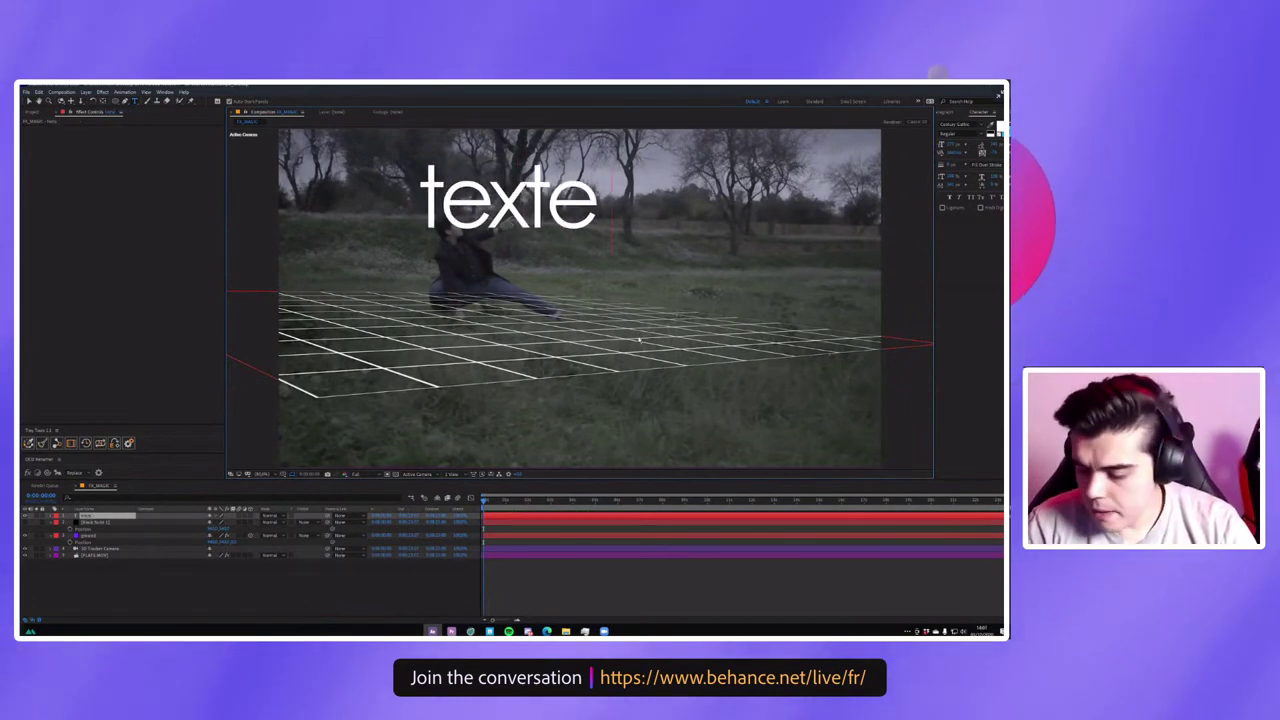
{"action": "type", "text": " 3d"}
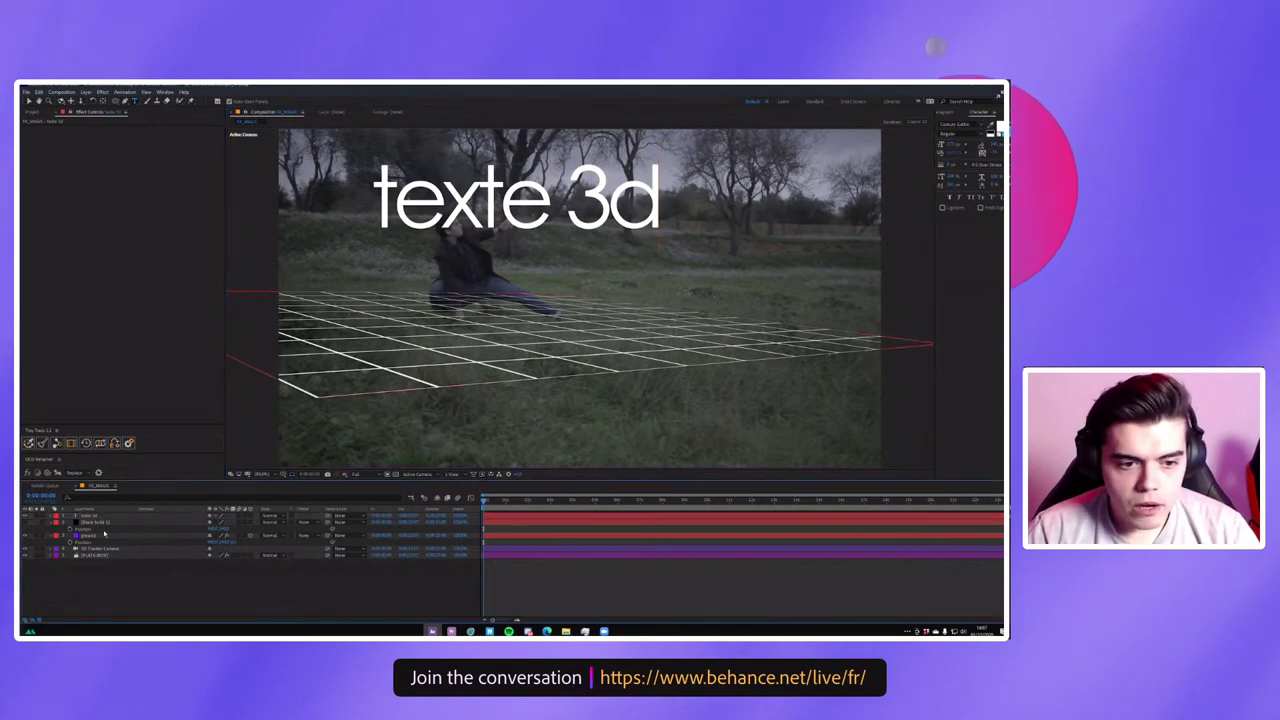
{"action": "left_click", "coordinate": [97, 516]}
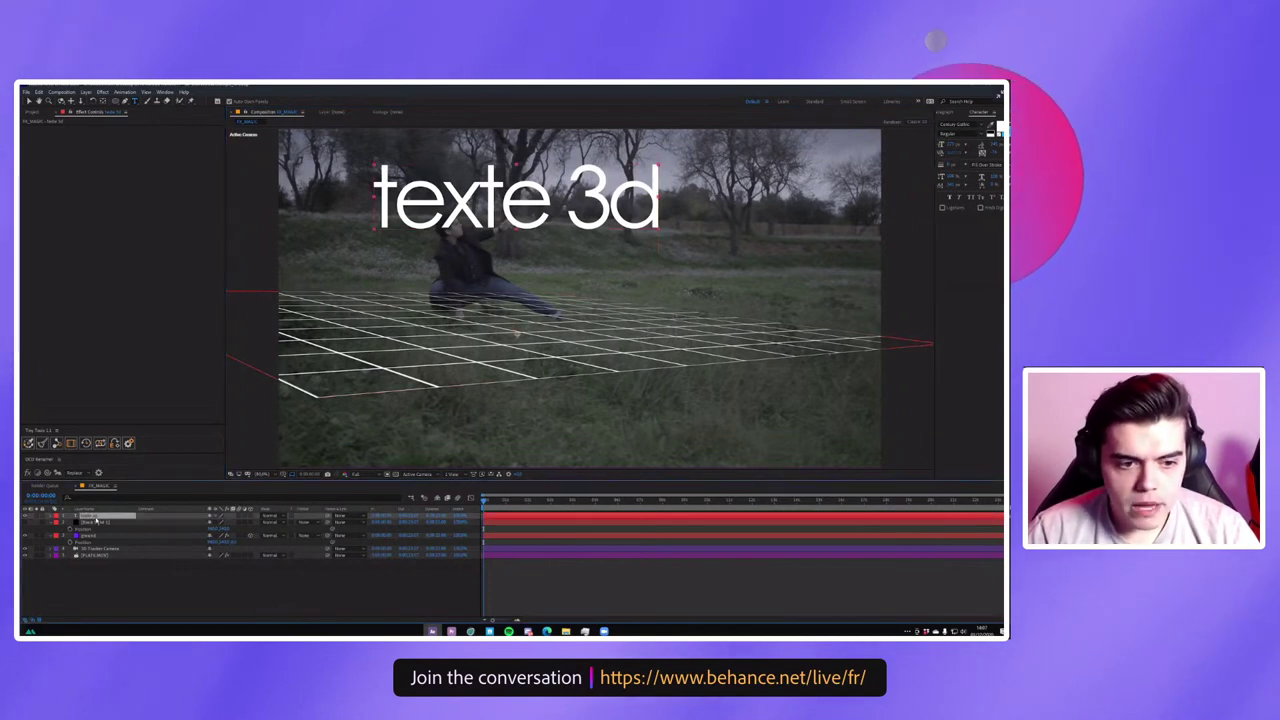
{"action": "left_click", "coordinate": [254, 515]}
{"action": "left_click", "coordinate": [344, 518]}
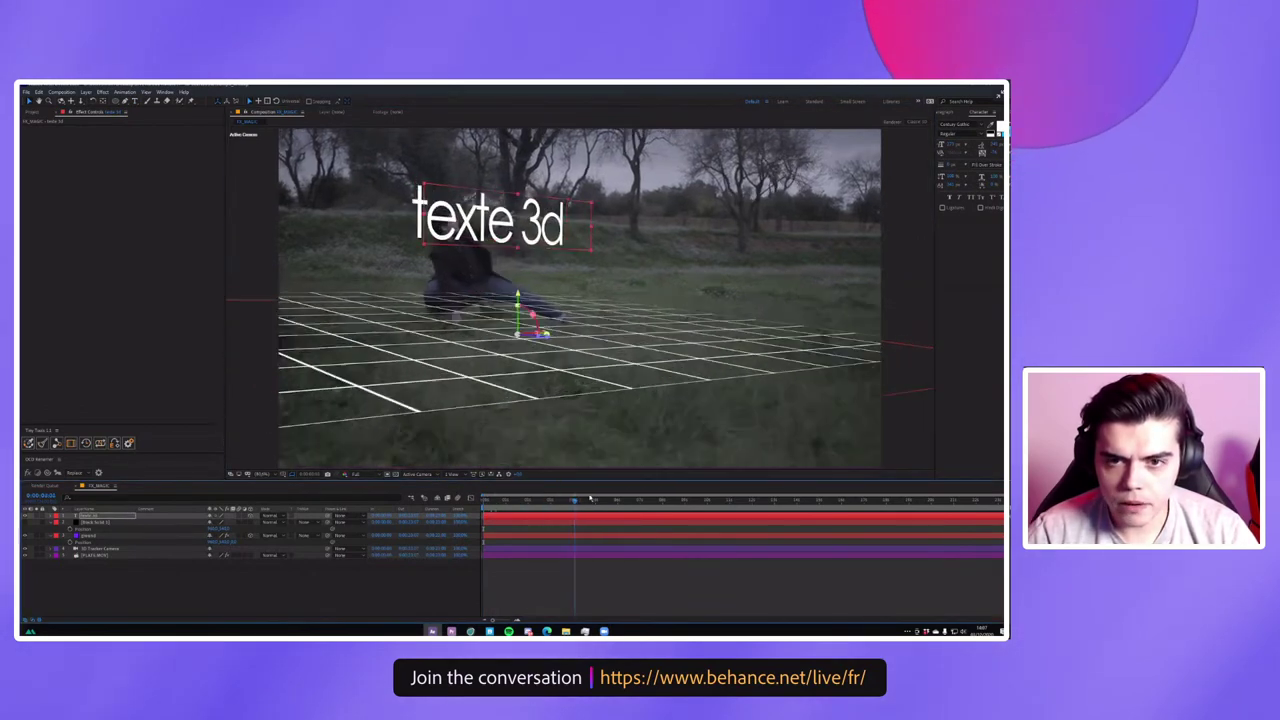
{"action": "key", "text": "space"}
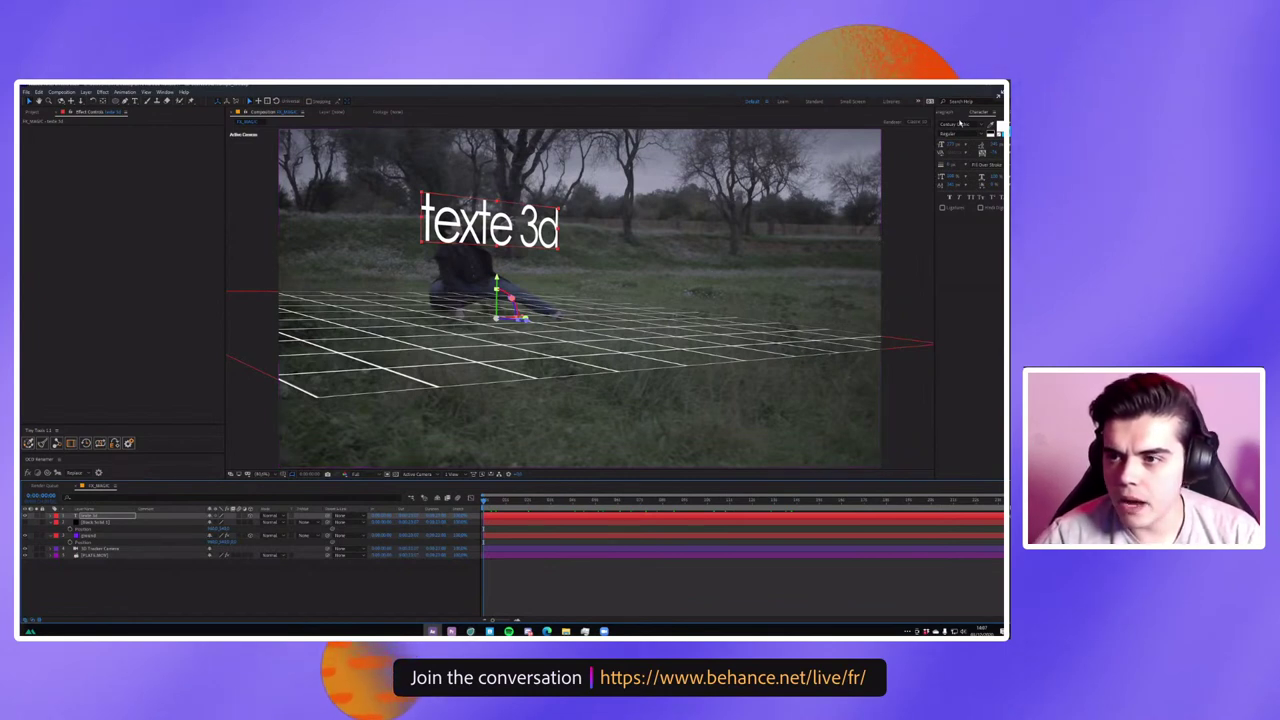
Undo and redo the text layer, scrub the shot, then delete the texte 3d layer.
{"action": "left_click", "coordinate": [490, 222]}
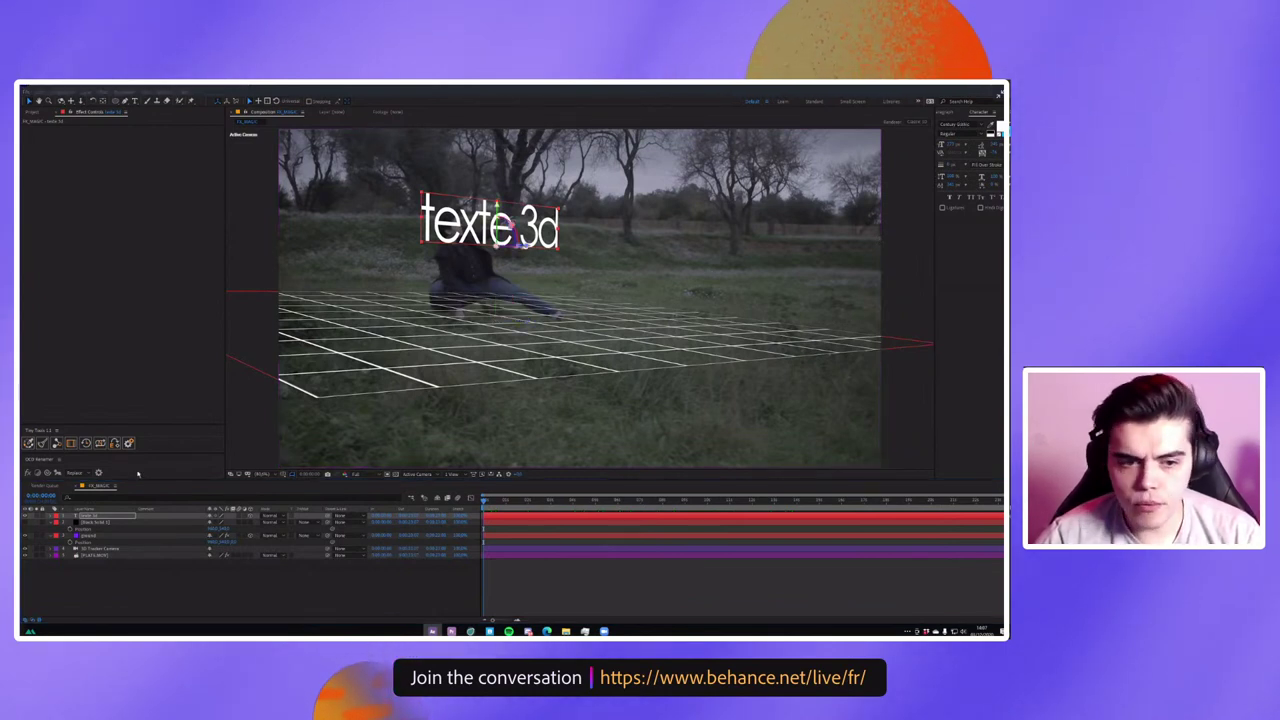
{"action": "left_click", "coordinate": [100, 517]}
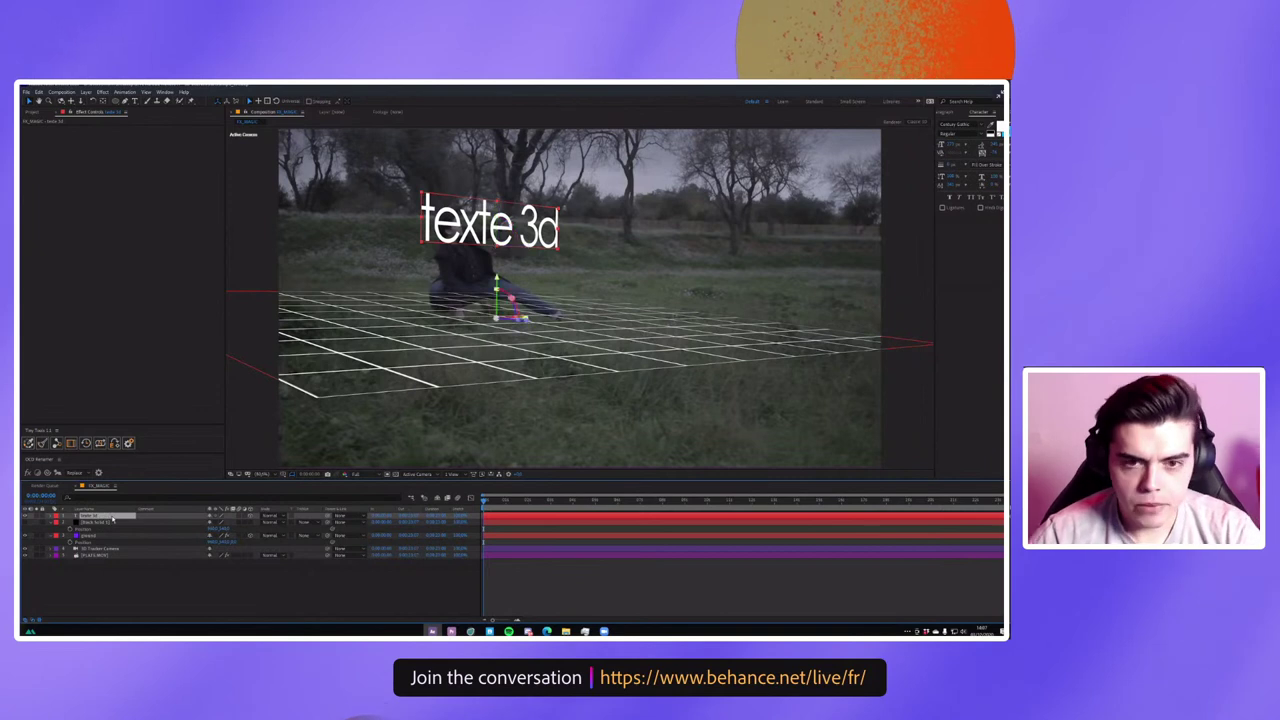
{"action": "key", "text": "ctrl+z"}
{"action": "key", "text": "ctrl+z"}
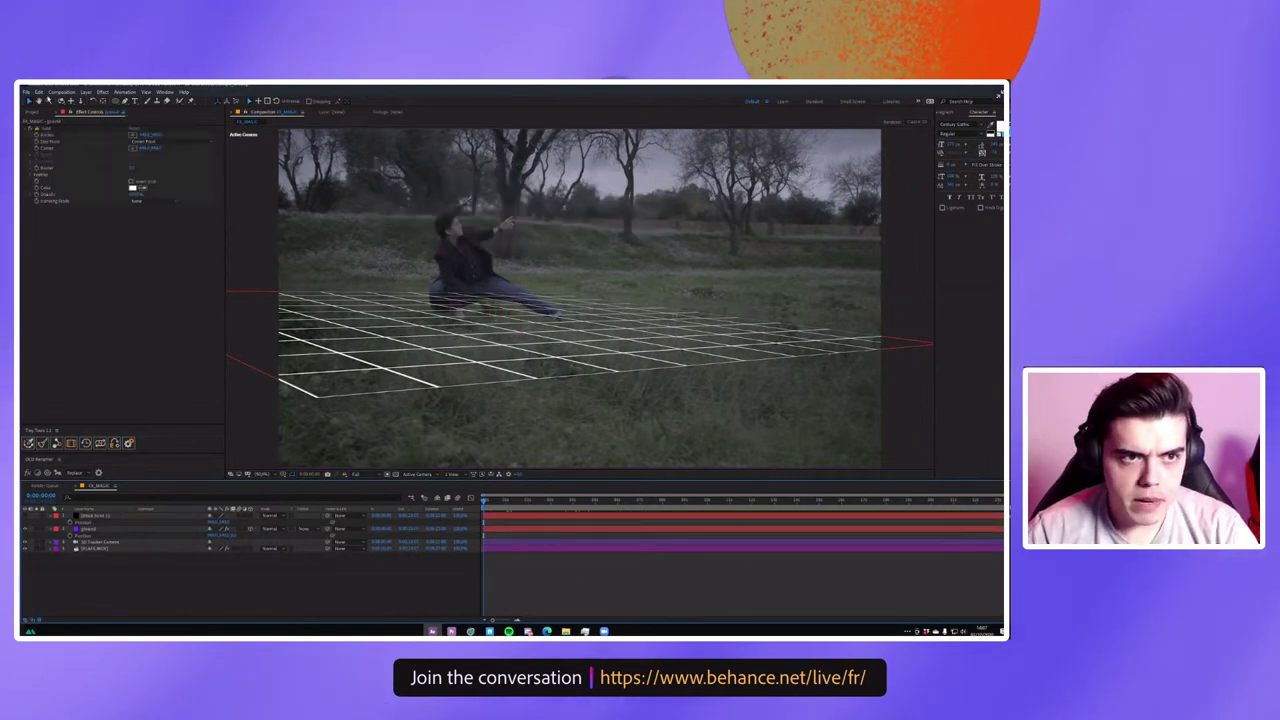
{"action": "key", "text": "ctrl+shift+z"}
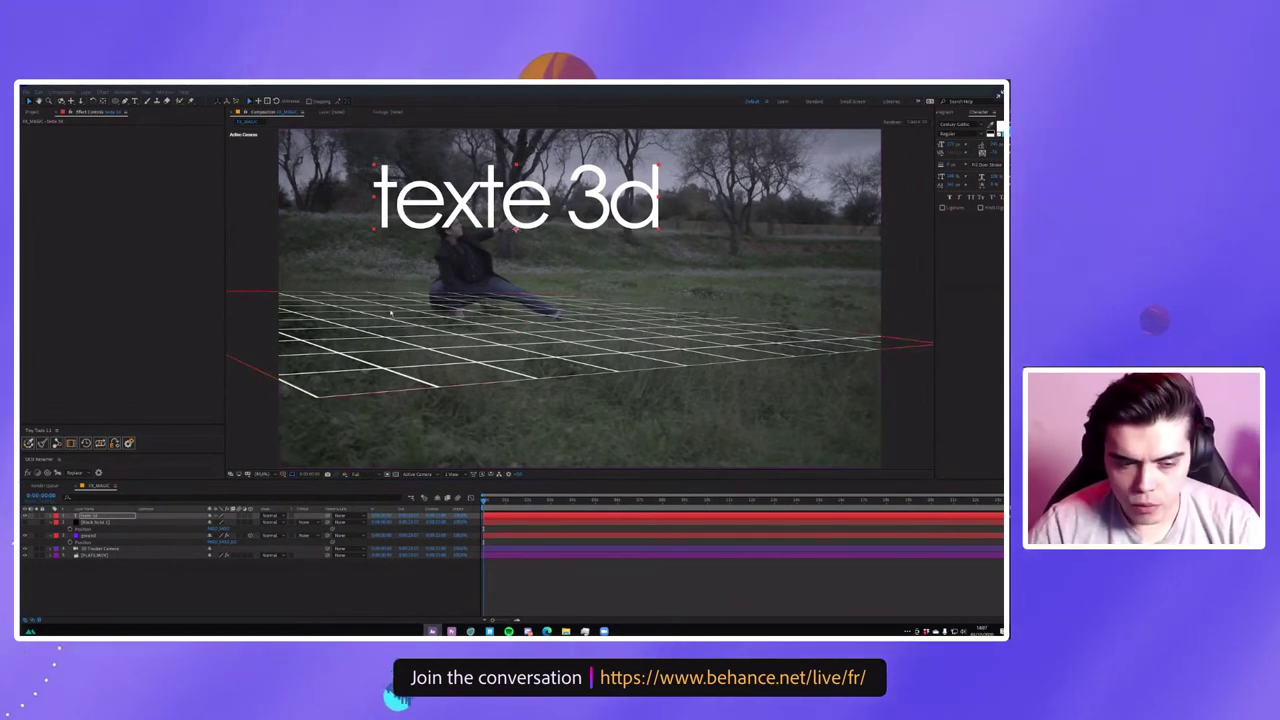
{"action": "key", "text": "ctrl+z"}
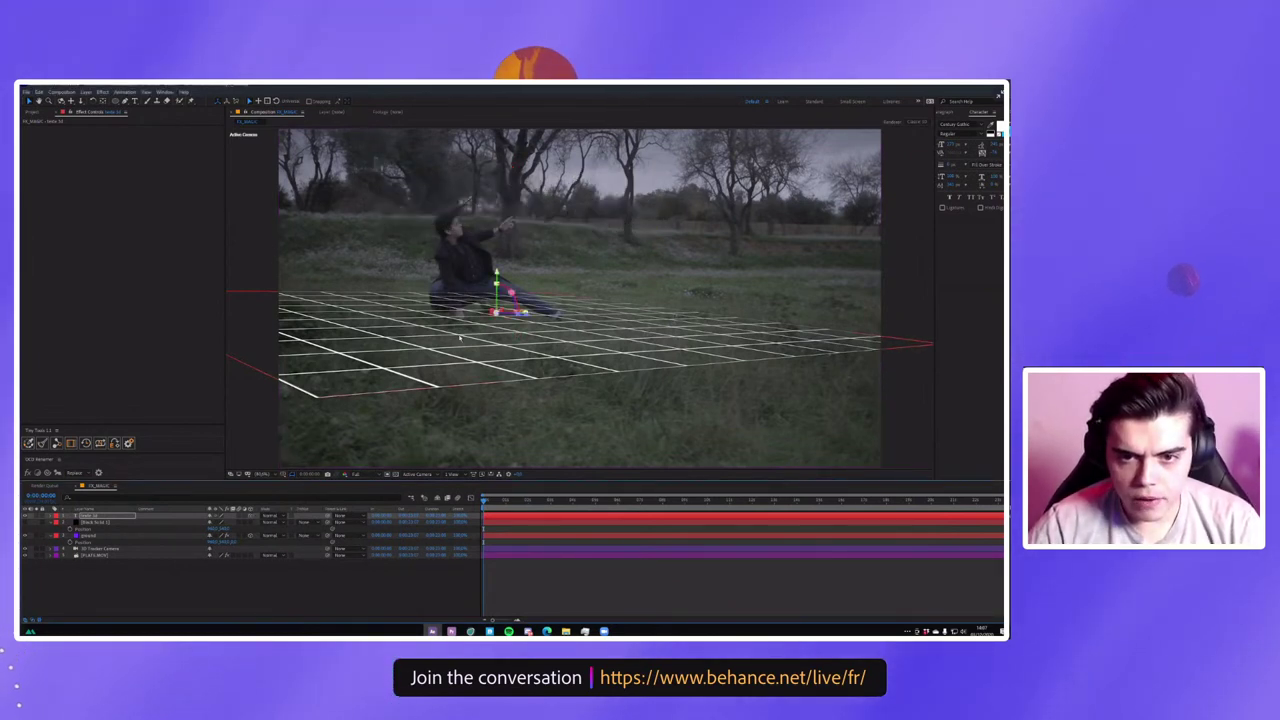
{"action": "key", "text": "ctrl+shift+z"}
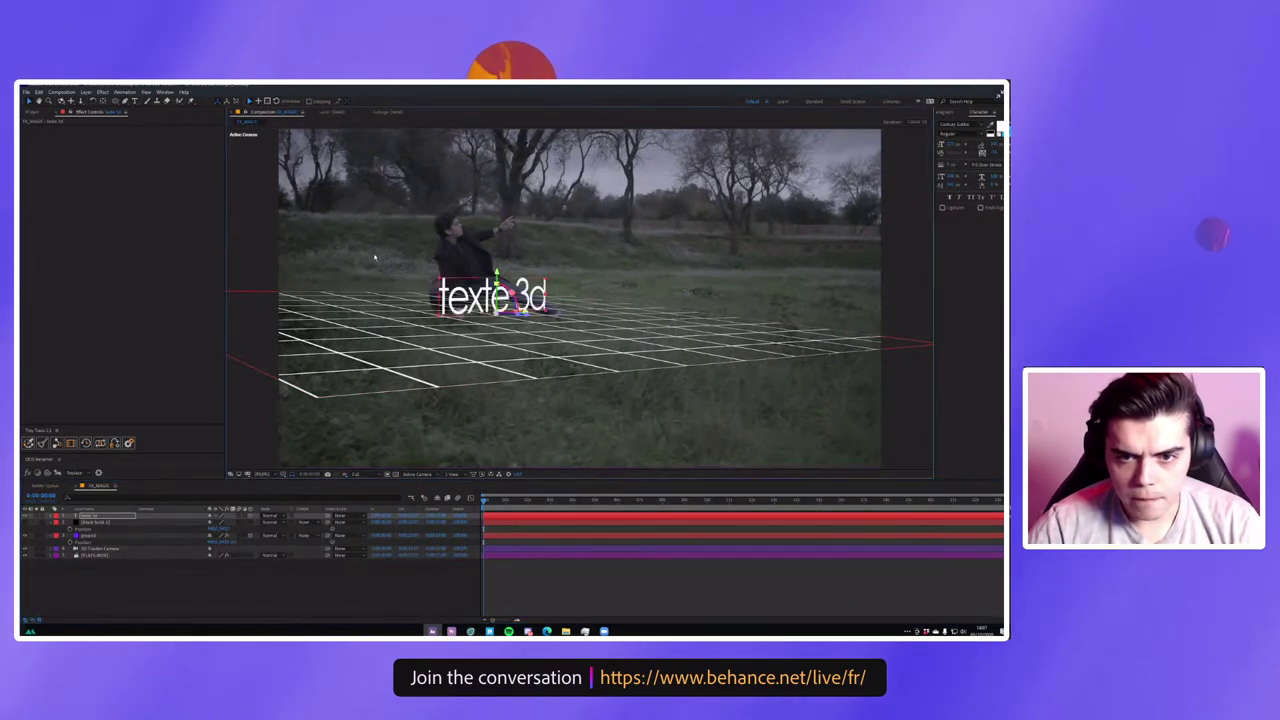
{"action": "left_click_drag", "start_coordinate": [505, 503], "coordinate": [815, 500]}
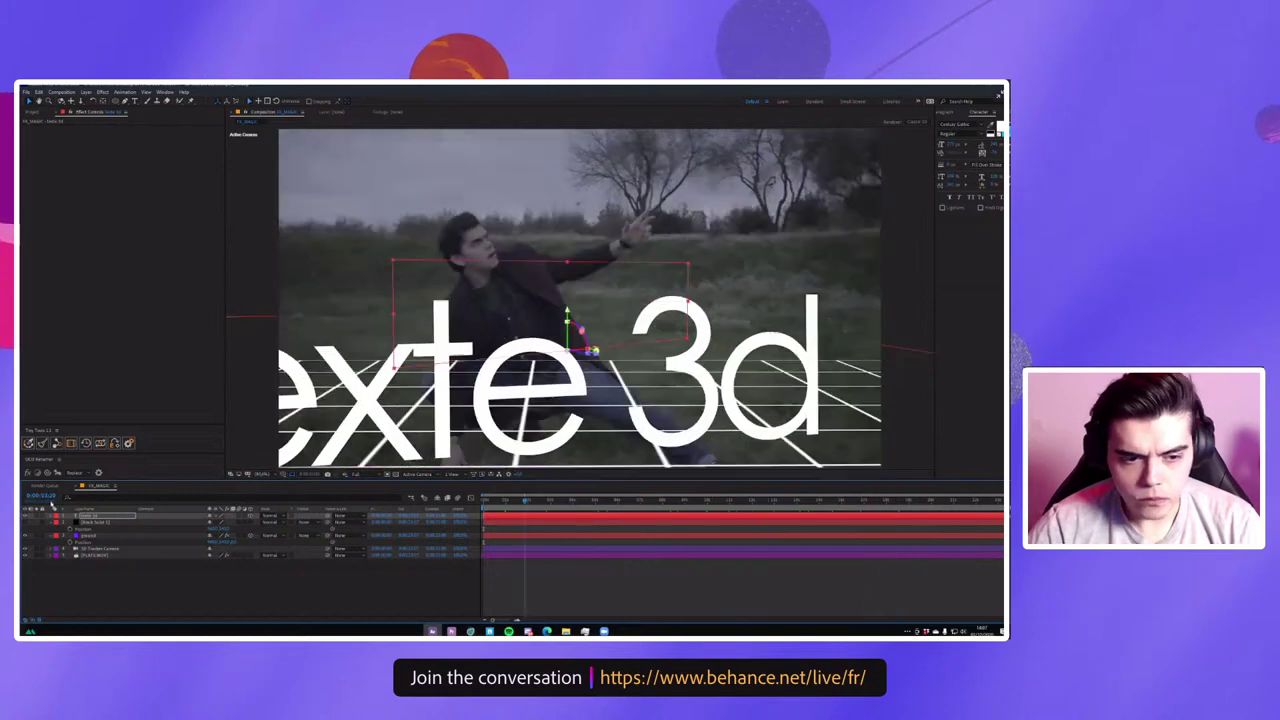
{"action": "left_click_drag", "start_coordinate": [815, 500], "coordinate": [90, 516]}
{"action": "key", "text": "Delete"}
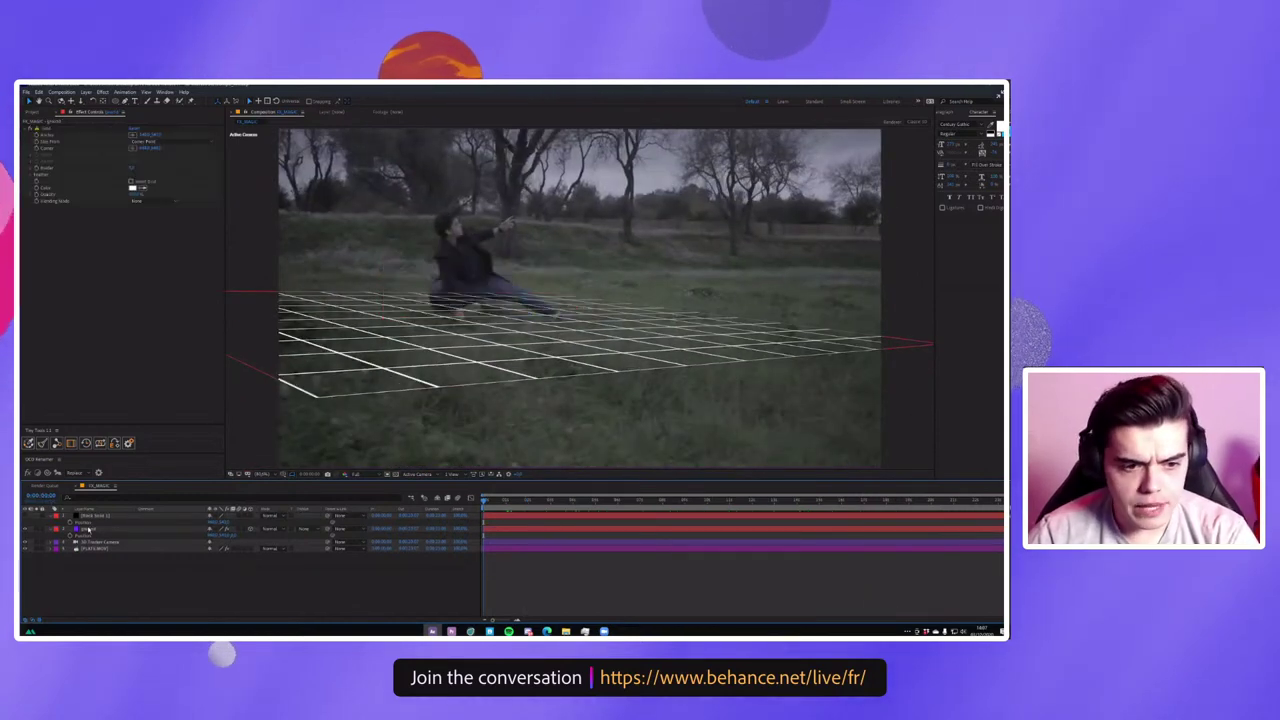
Select and rename the ground layer.
{"action": "left_click", "coordinate": [90, 529]}
{"action": "left_click", "coordinate": [90, 562]}
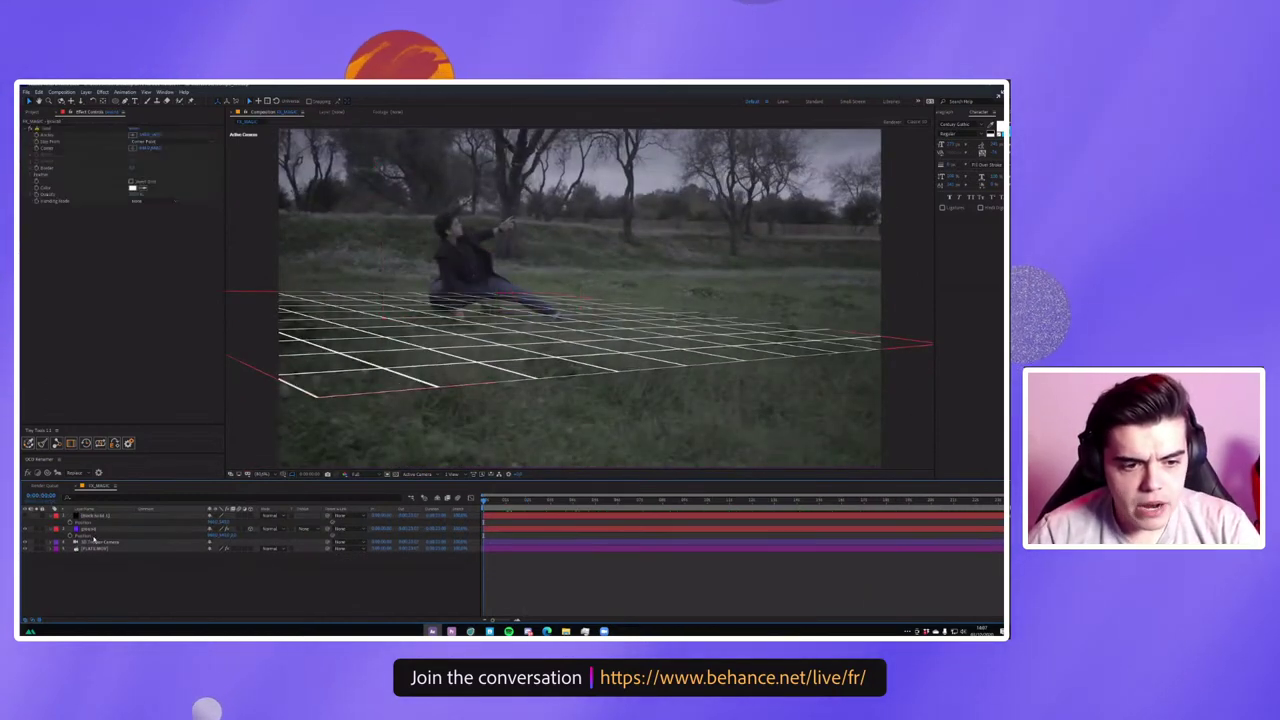
{"action": "left_click", "coordinate": [90, 529]}
{"action": "key", "text": "Return"}
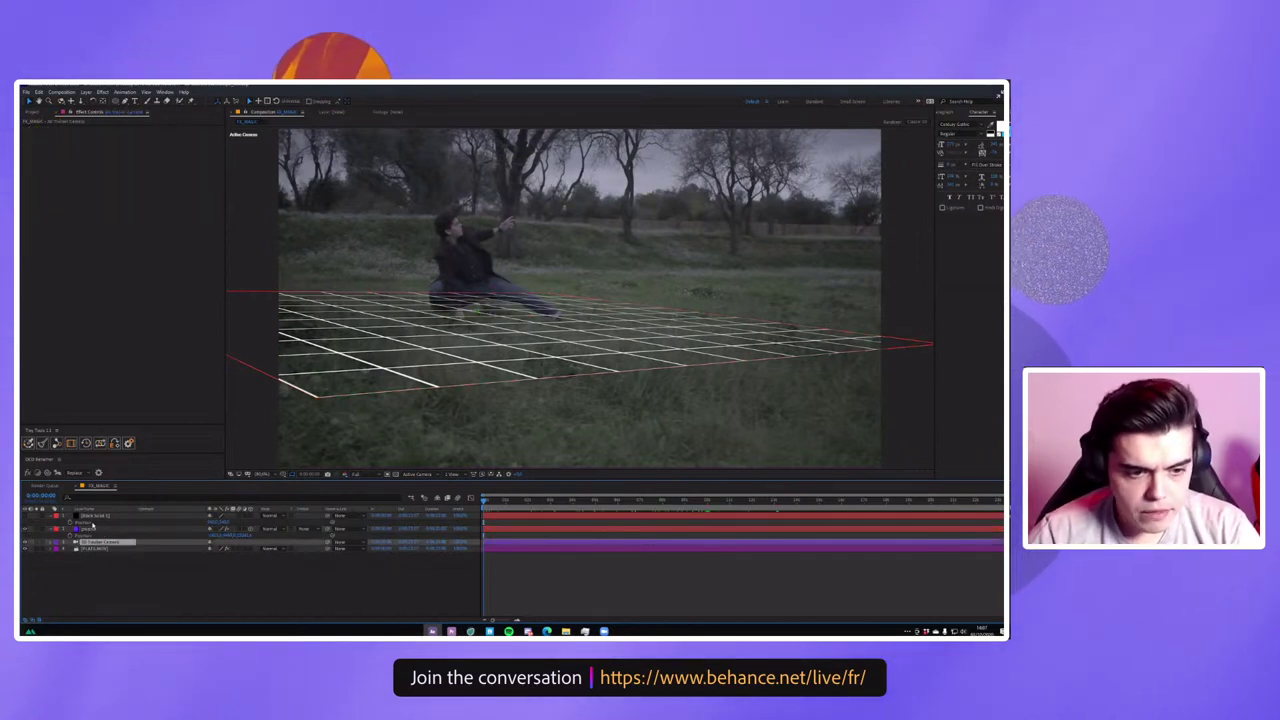
{"action": "left_click", "coordinate": [88, 523]}
{"action": "left_click", "coordinate": [88, 516]}
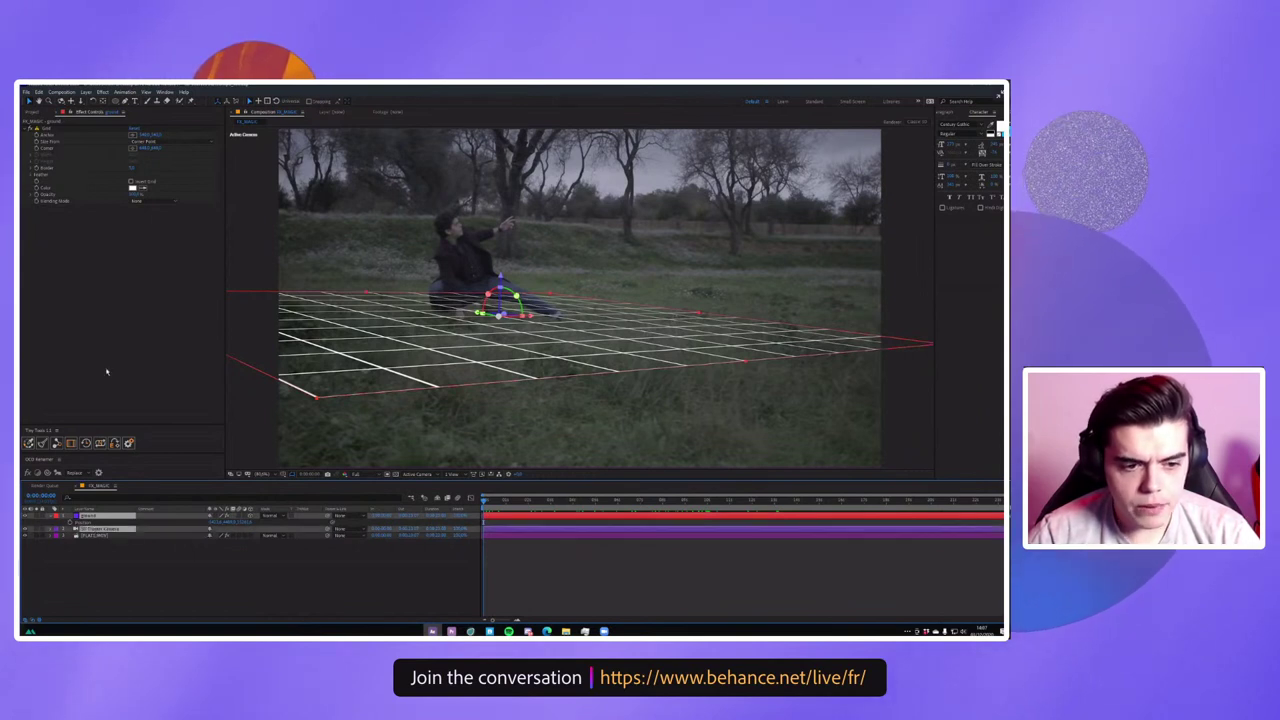
Run the Normalize Track script on the ground layer to add the normalized track layer.
{"action": "left_click", "coordinate": [164, 92]}
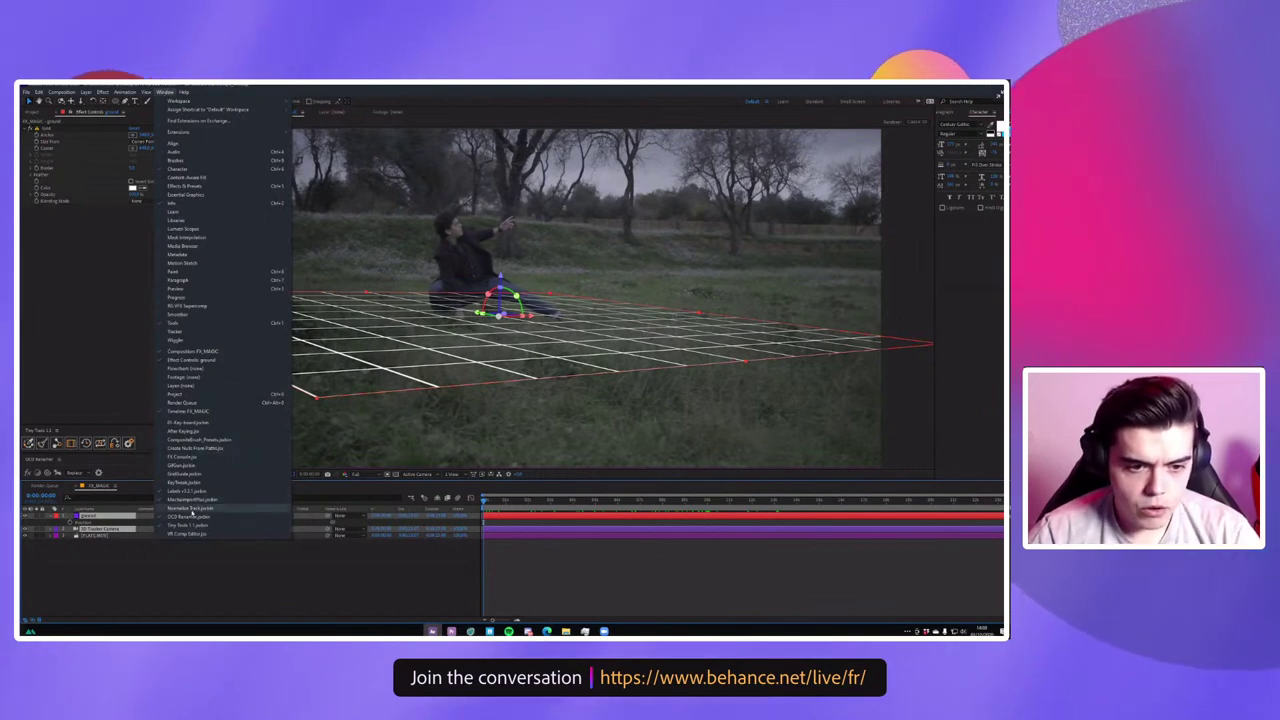
{"action": "left_click", "coordinate": [193, 510]}
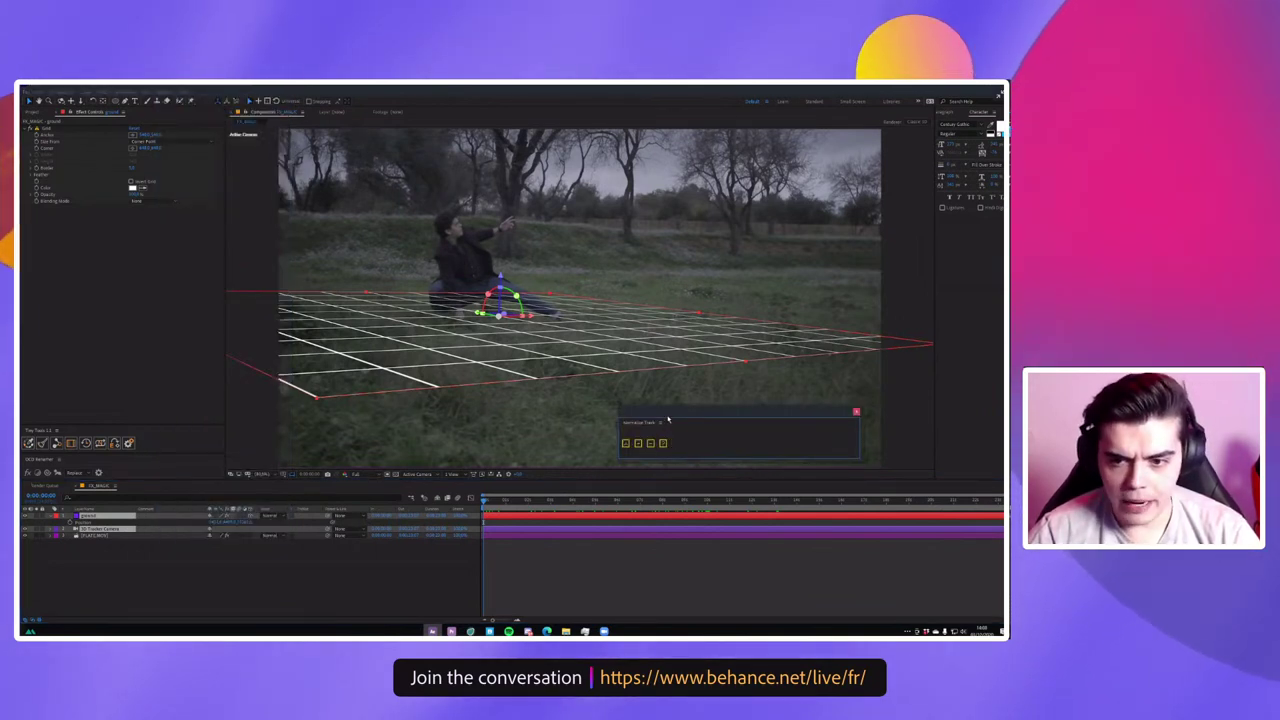
{"action": "left_click_drag", "start_coordinate": [700, 422], "coordinate": [668, 423]}
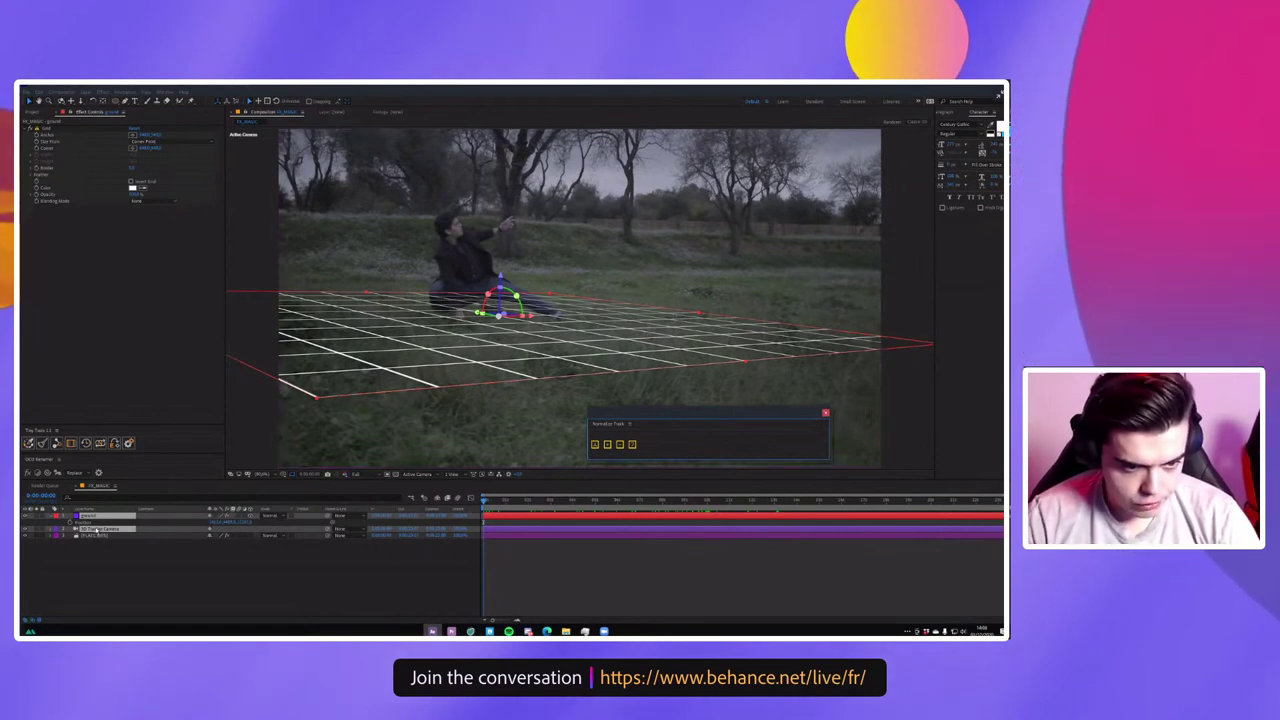
{"action": "left_click", "coordinate": [89, 516]}
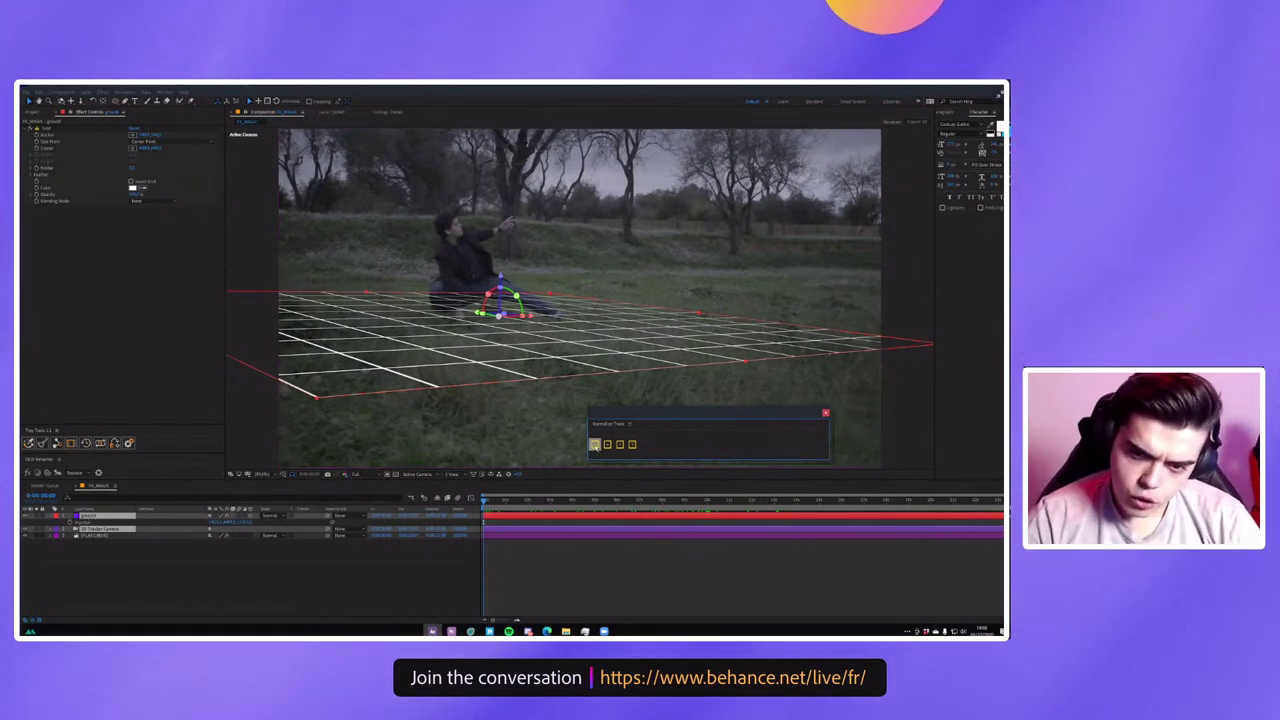
{"action": "left_click", "coordinate": [595, 445]}
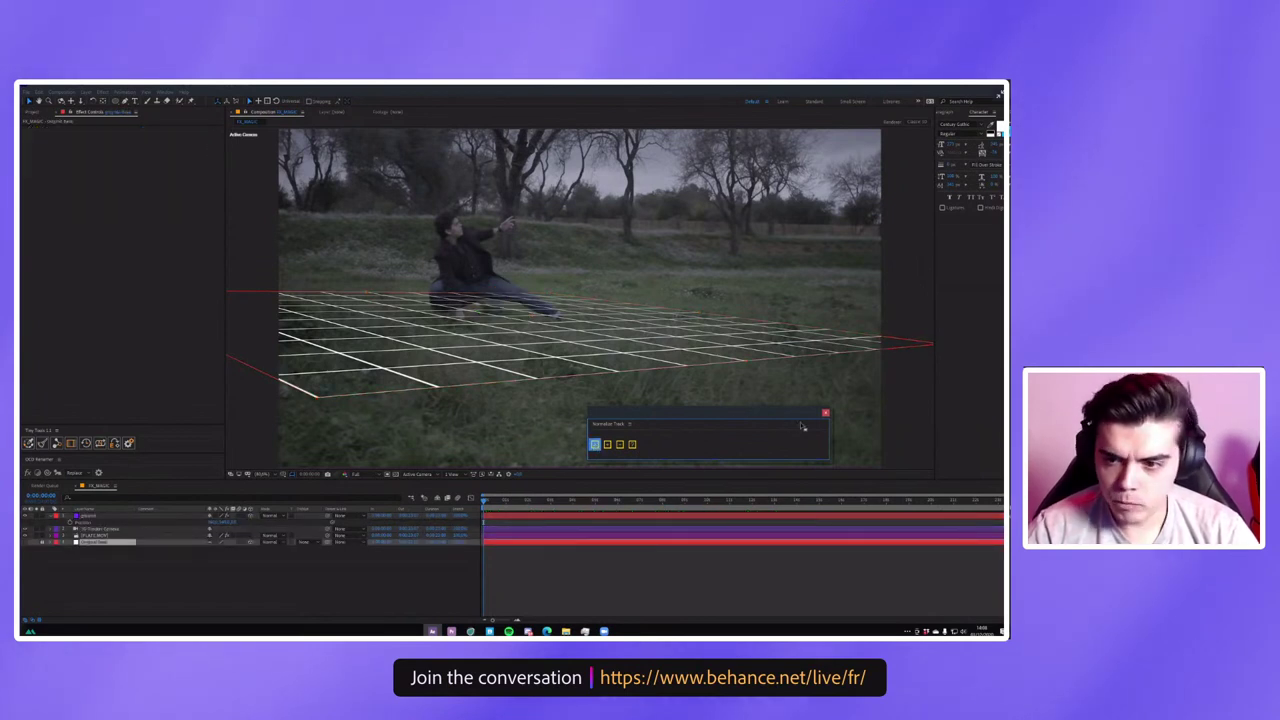
{"action": "left_click", "coordinate": [825, 413]}
{"action": "left_click", "coordinate": [89, 516]}
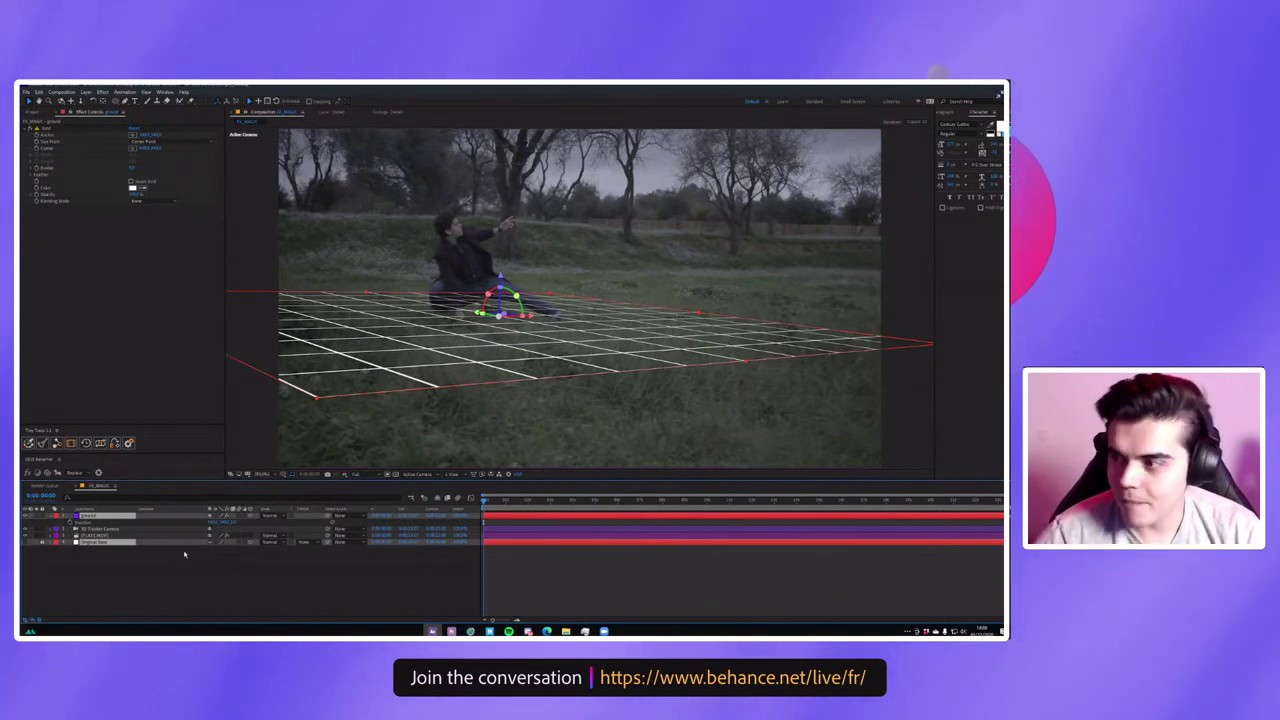
{"action": "left_click", "coordinate": [135, 568]}
{"action": "left_click", "coordinate": [87, 516]}
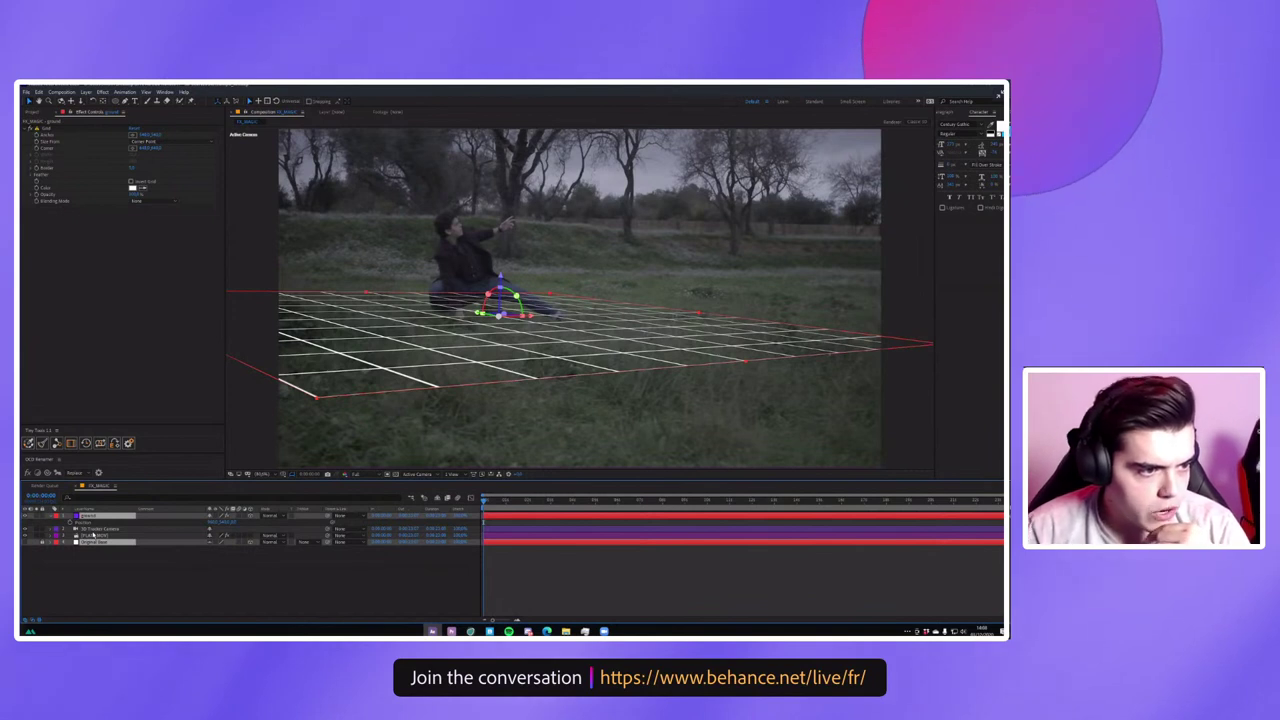
{"action": "left_click", "coordinate": [90, 540], "text": "ctrl"}
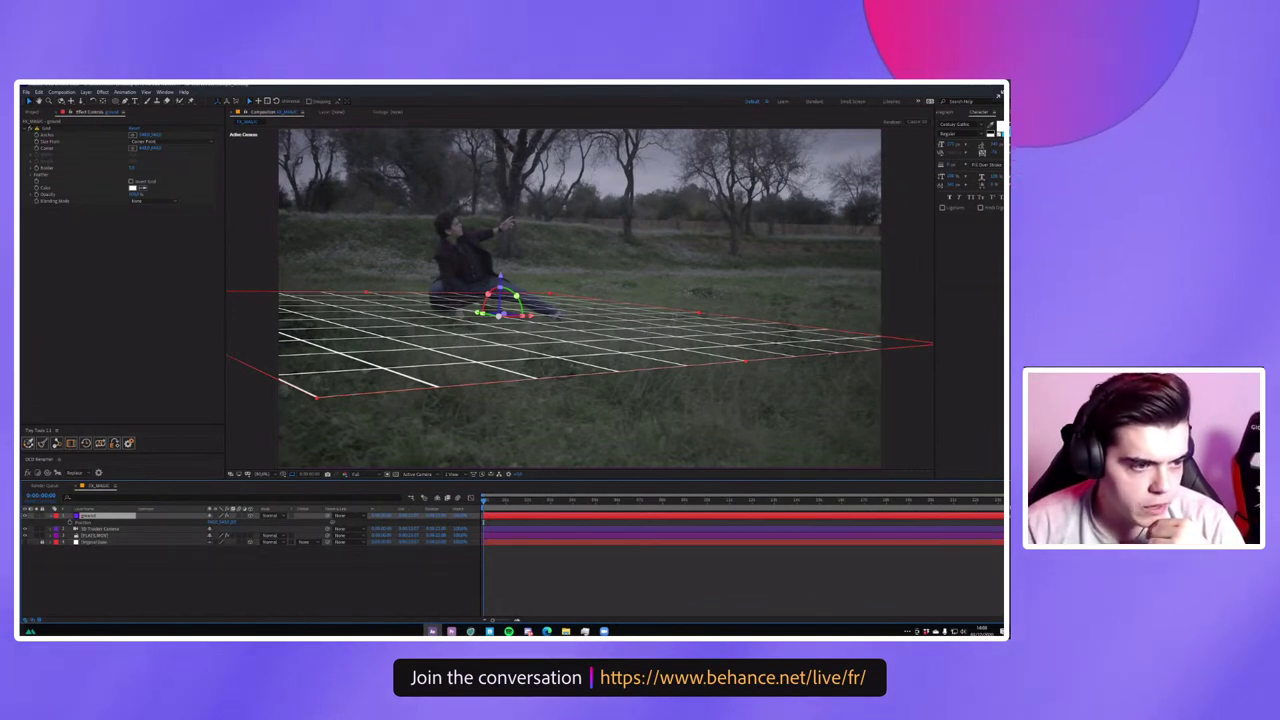
{"action": "left_click", "coordinate": [138, 535]}
{"action": "left_click", "coordinate": [99, 516]}
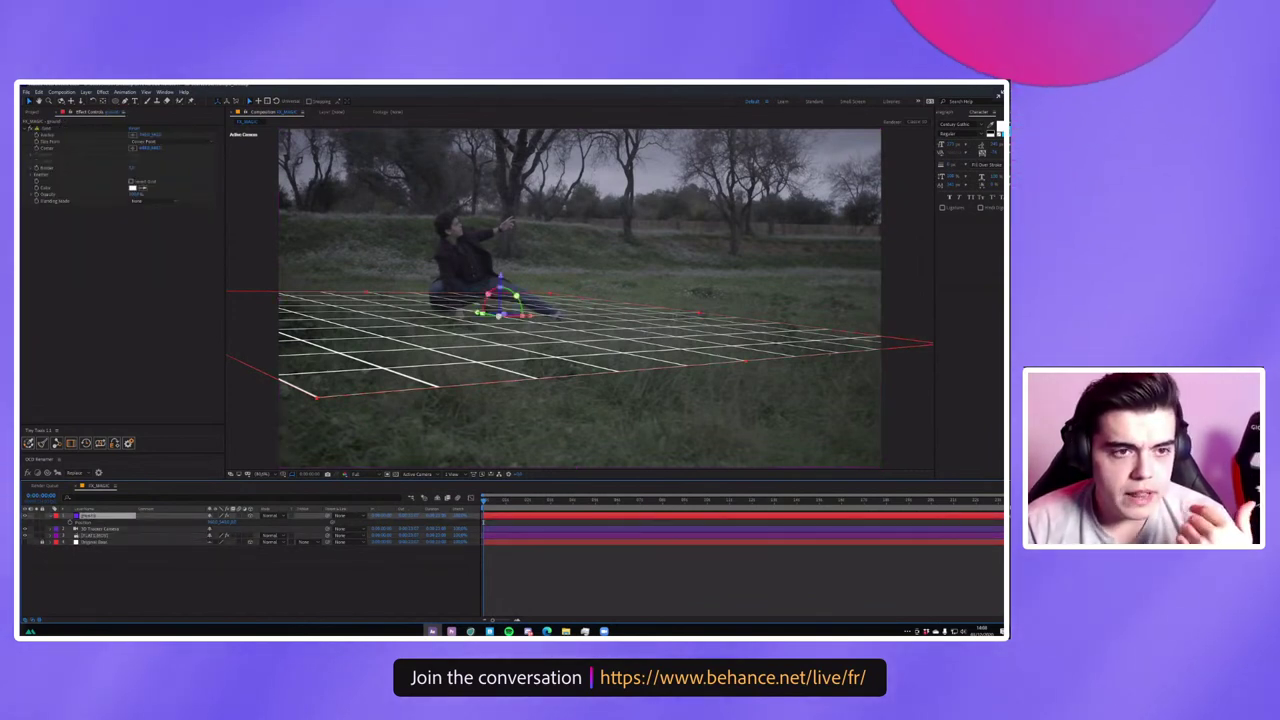
{"action": "left_click", "coordinate": [35, 130]}
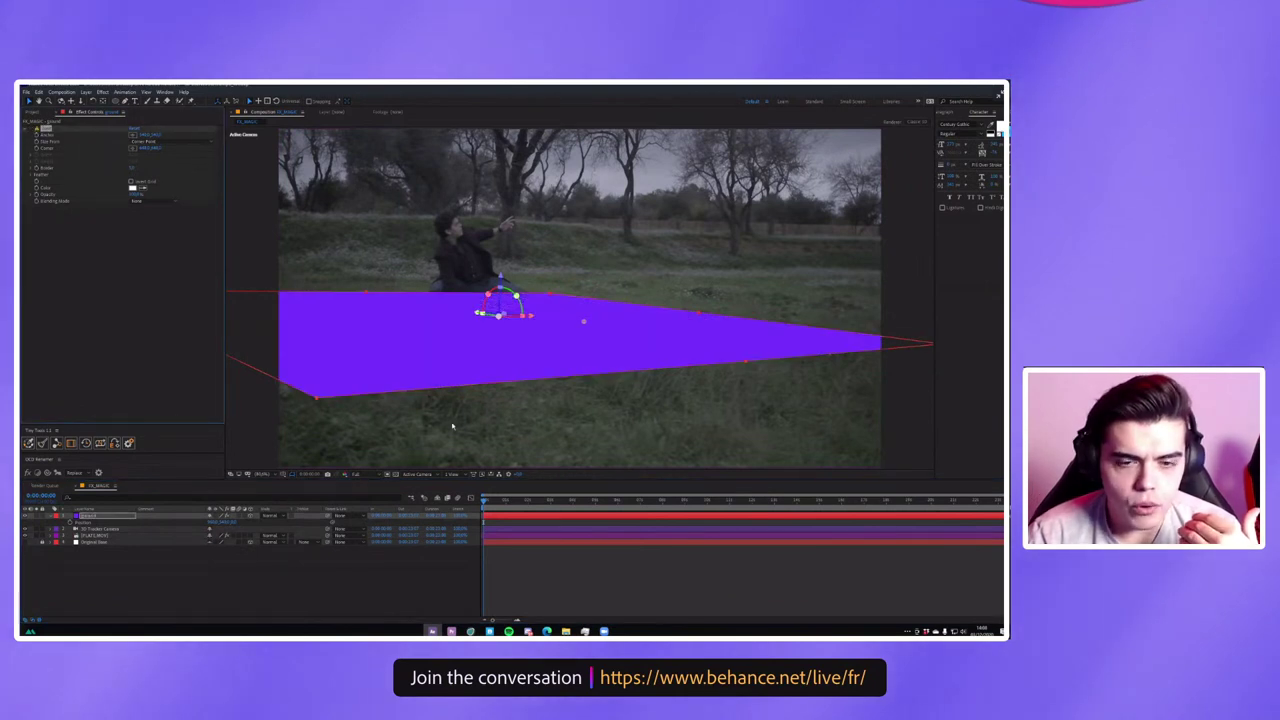
{"action": "mouse_move", "coordinate": [528, 508]}
{"action": "left_mouse_down"}
{"action": "mouse_move", "coordinate": [658, 480]}
{"action": "mouse_move", "coordinate": [590, 475]}
{"action": "left_mouse_up"}
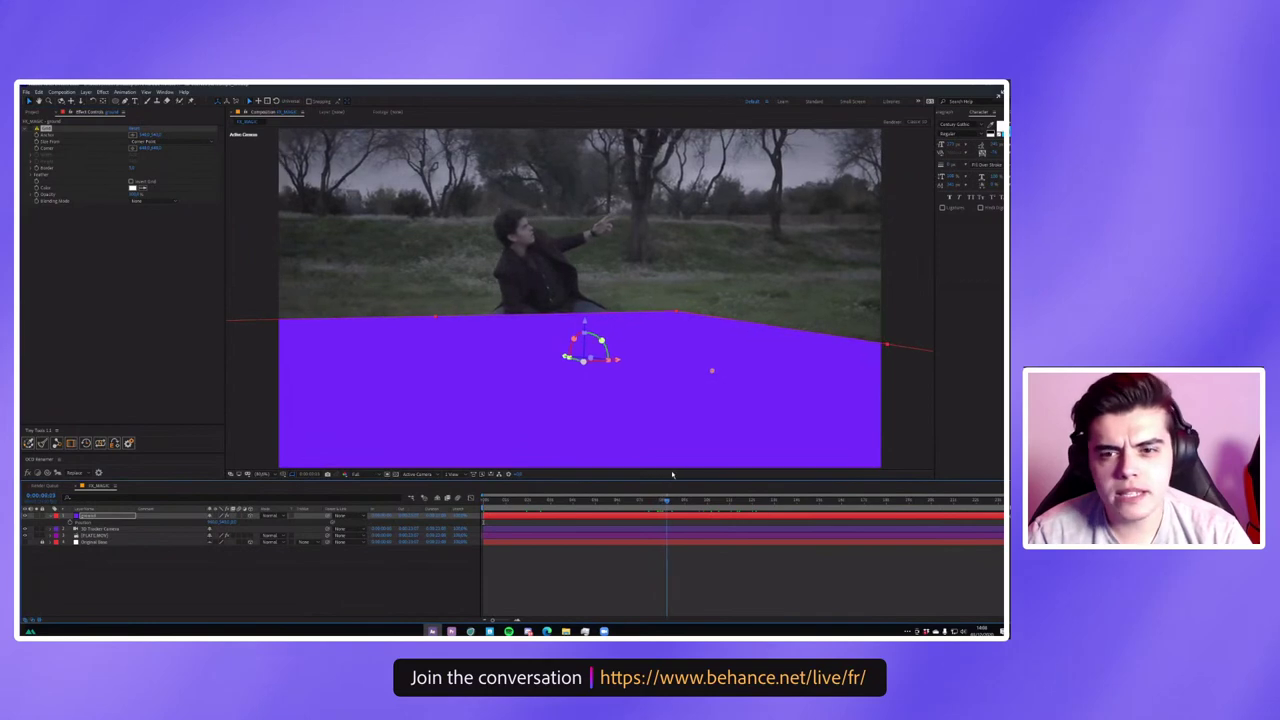
{"action": "left_click", "coordinate": [33, 131]}
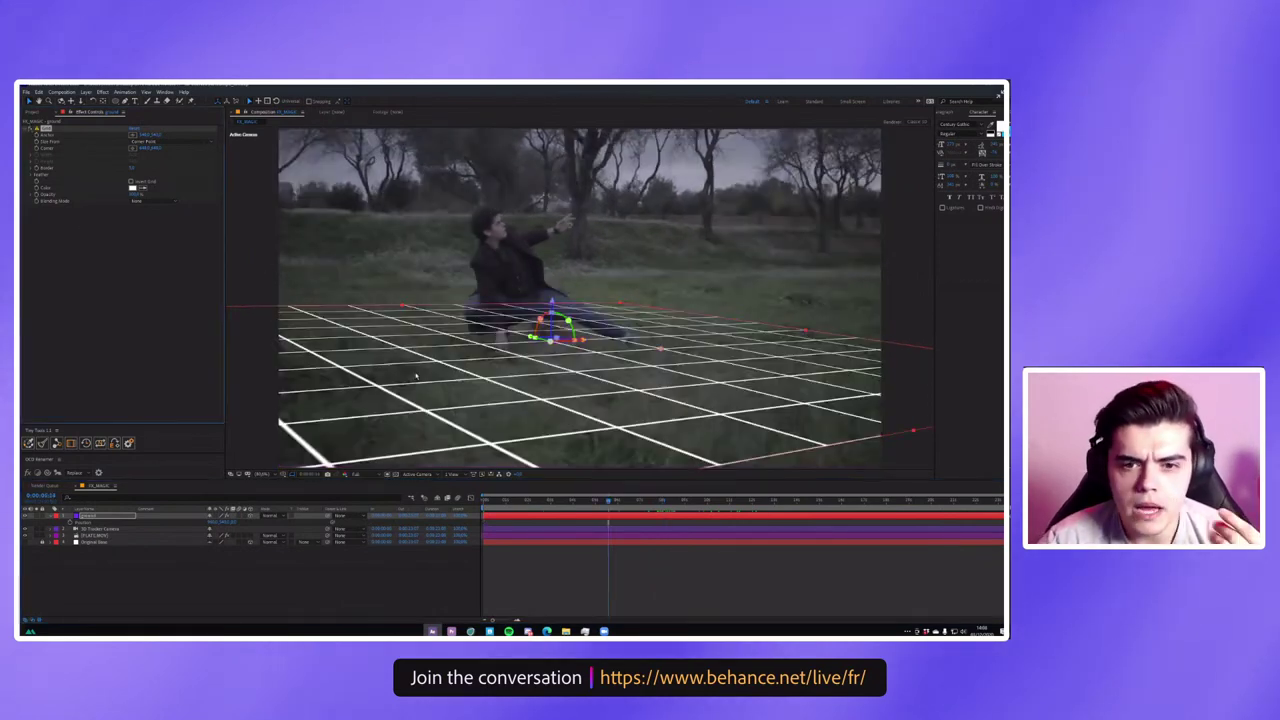
{"action": "mouse_move", "coordinate": [608, 500]}
{"action": "left_mouse_down"}
{"action": "mouse_move", "coordinate": [571, 499]}
{"action": "mouse_move", "coordinate": [732, 477]}
{"action": "mouse_move", "coordinate": [484, 499]}
{"action": "left_mouse_up"}
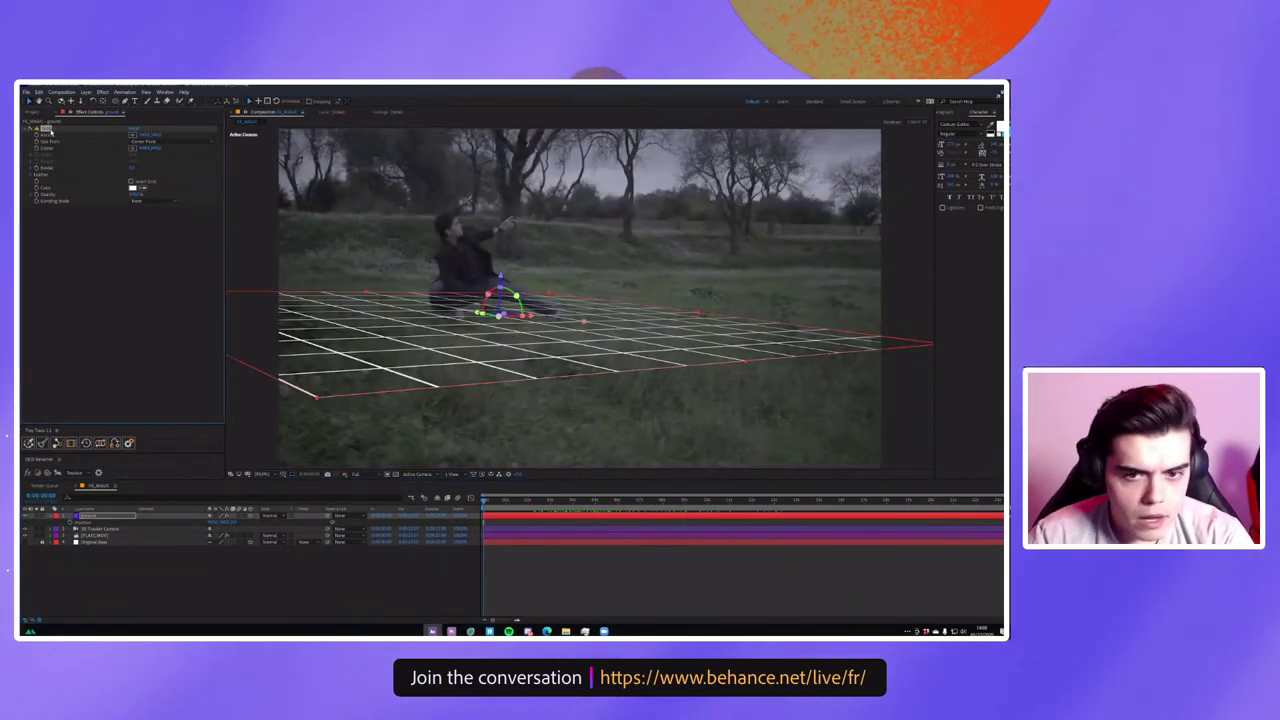
{"action": "left_click_drag", "start_coordinate": [484, 498], "coordinate": [683, 487]}
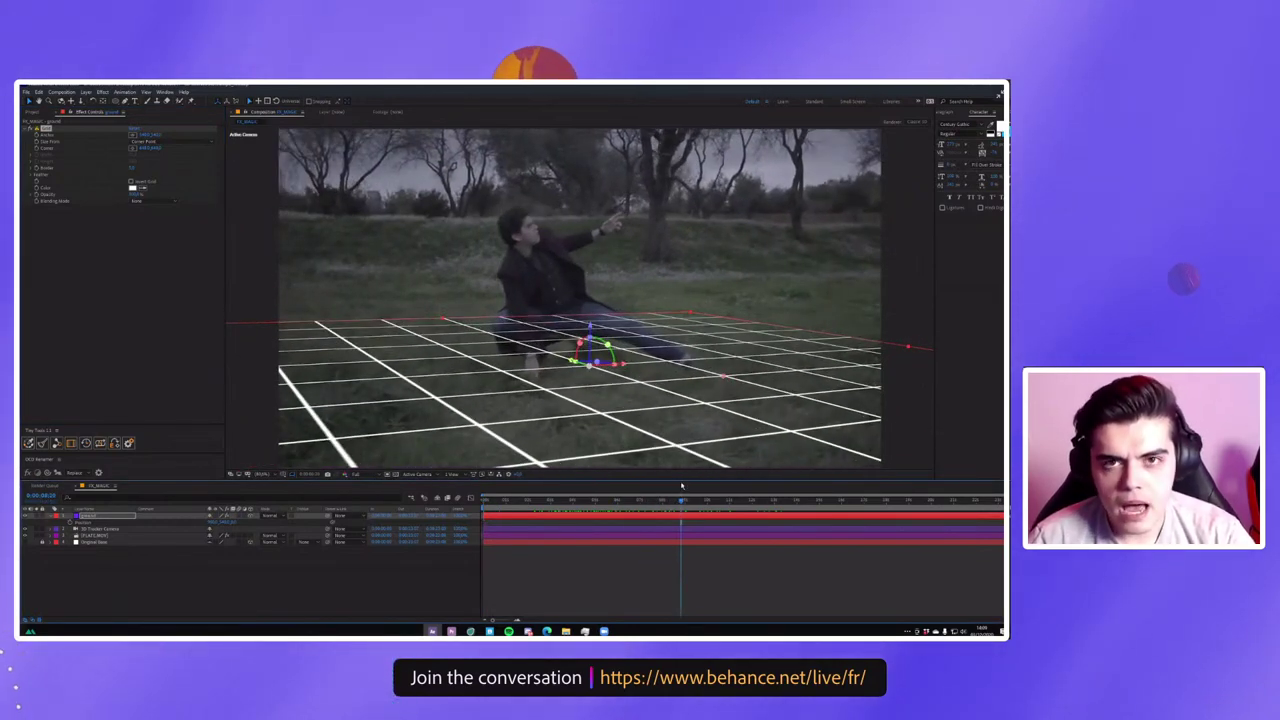
In the 2 - ASSETS Explorer window, open ATOM_ADOBE_MAGICPACK and then PHOTONS PACK.
{"action": "mouse_move", "coordinate": [566, 631]}
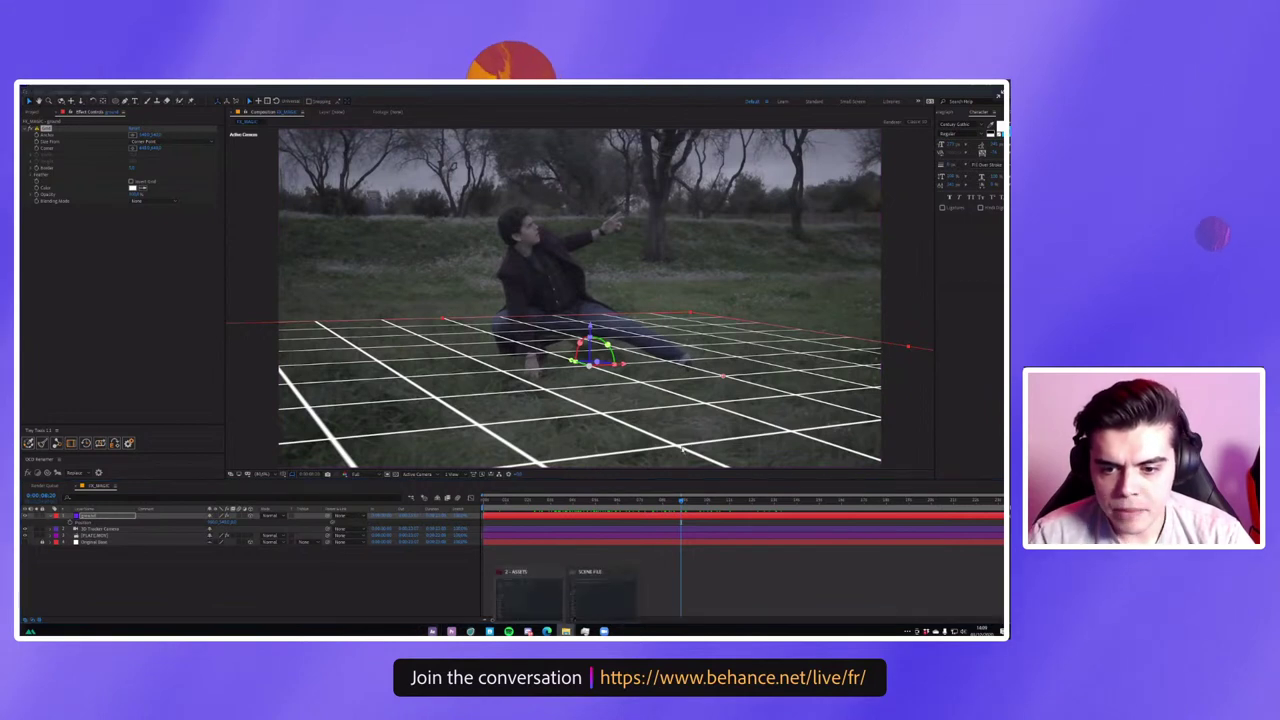
{"action": "left_click", "coordinate": [530, 600]}
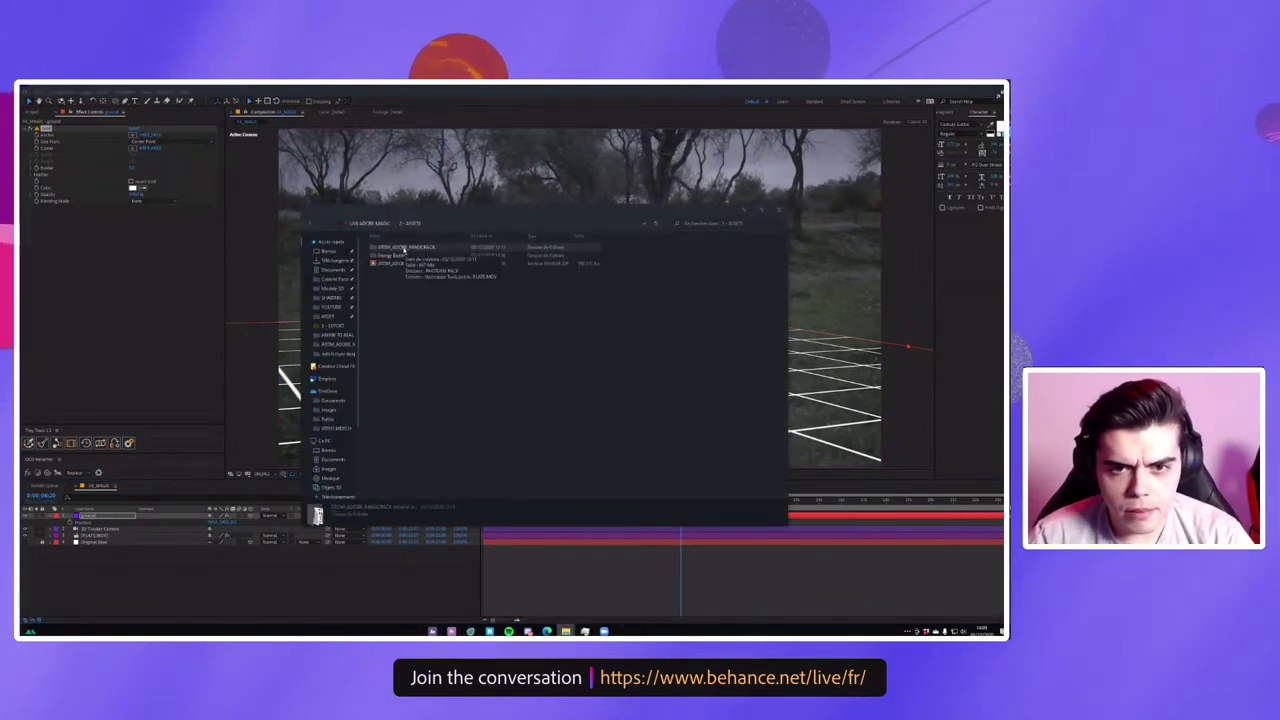
{"action": "double_click", "coordinate": [404, 247]}
{"action": "left_click_drag", "start_coordinate": [445, 213], "coordinate": [641, 275]}
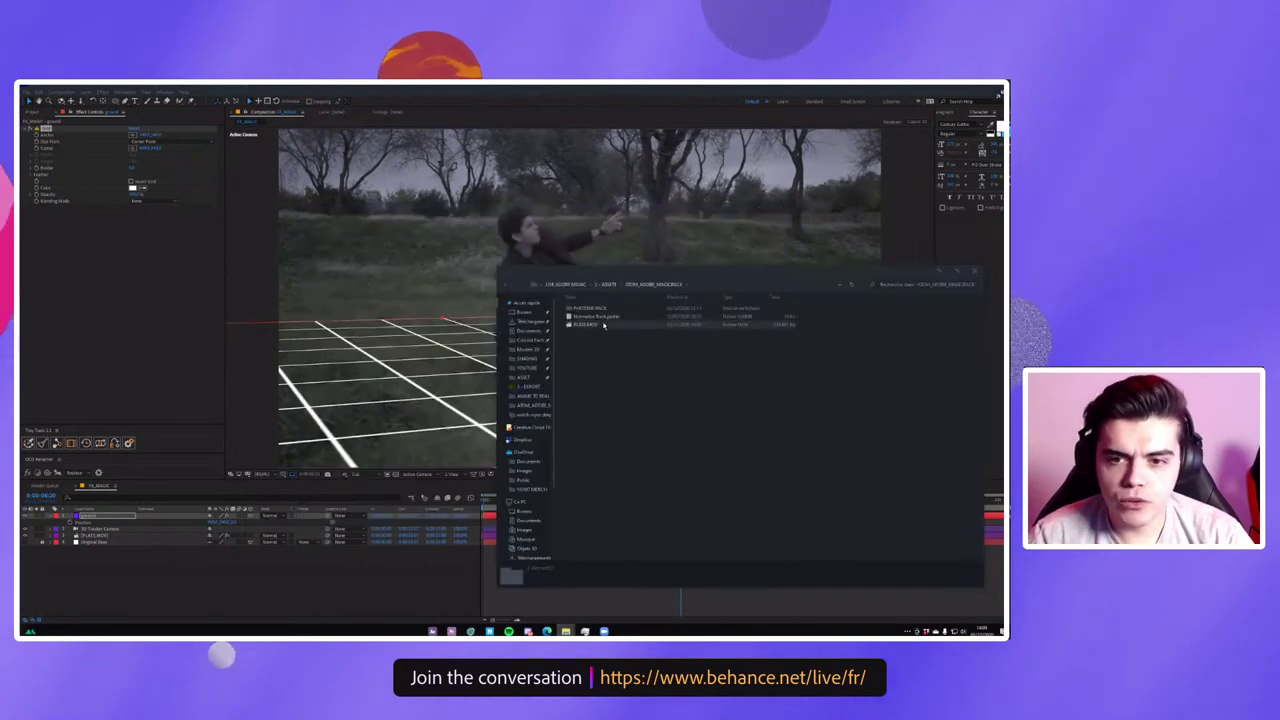
{"action": "left_click", "coordinate": [580, 325]}
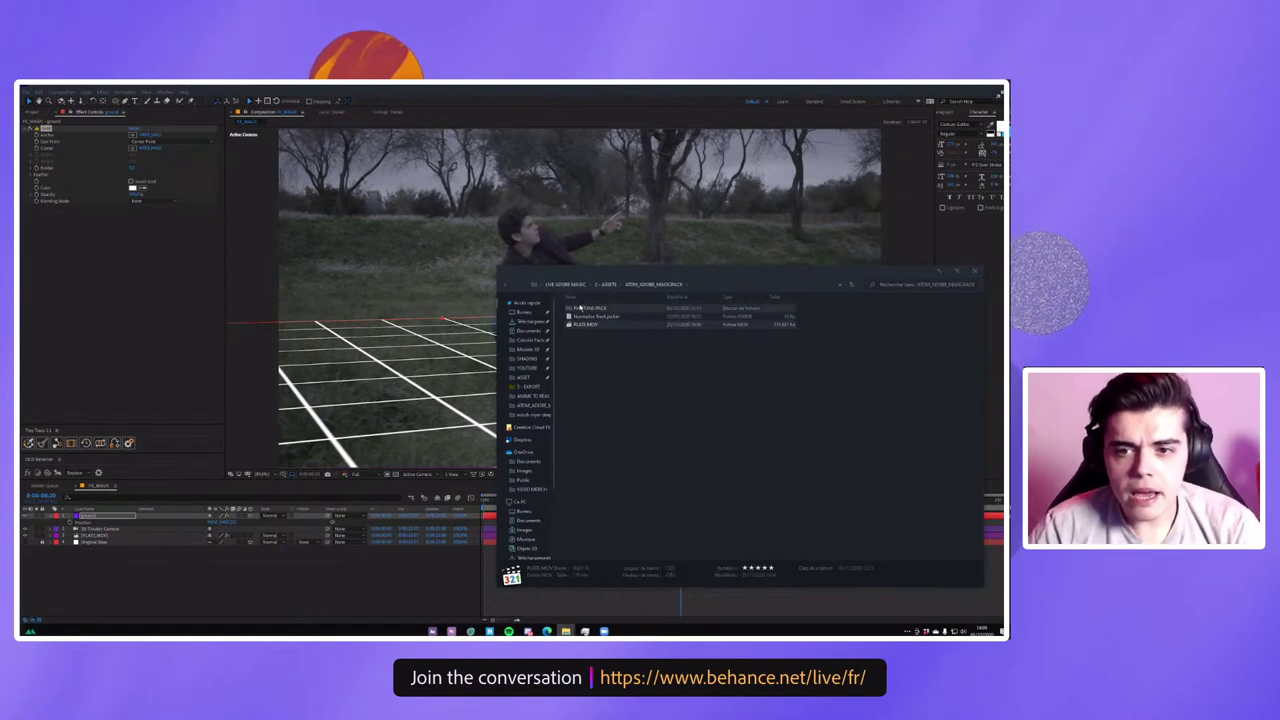
{"action": "double_click", "coordinate": [580, 308]}
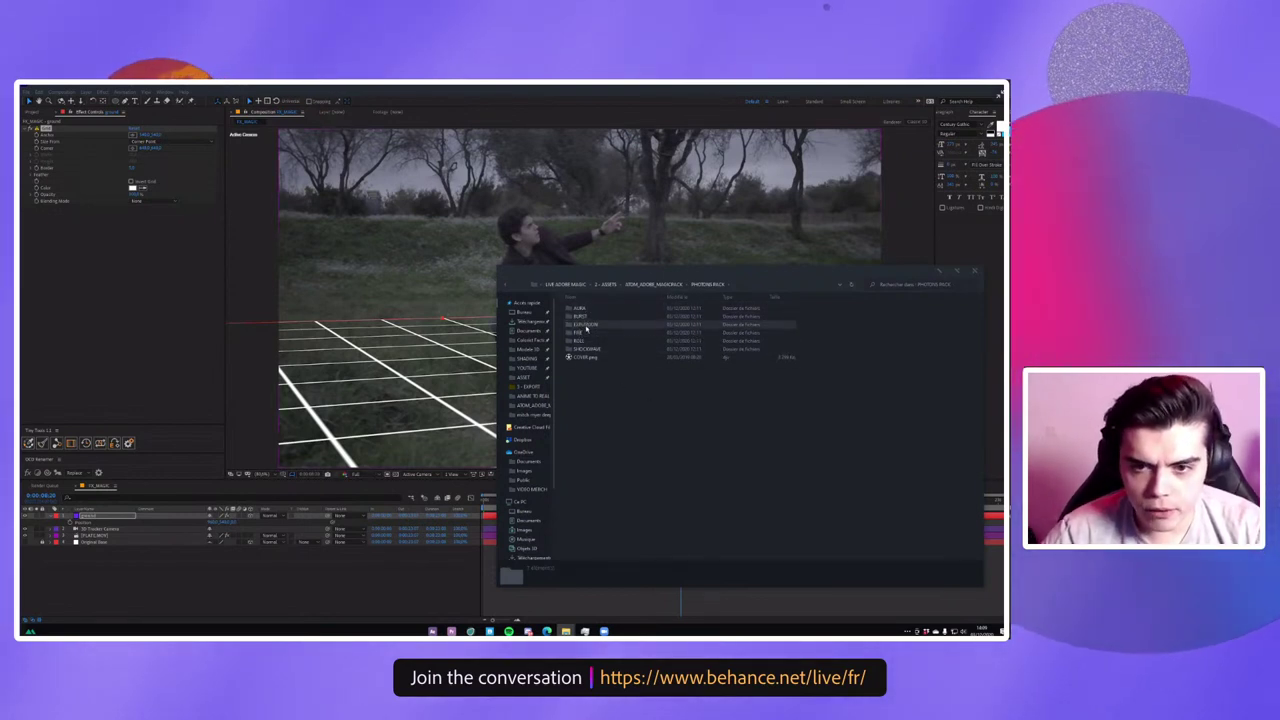
Preview an AURA clip and then the BURST_02 clip.
{"action": "double_click", "coordinate": [580, 308]}
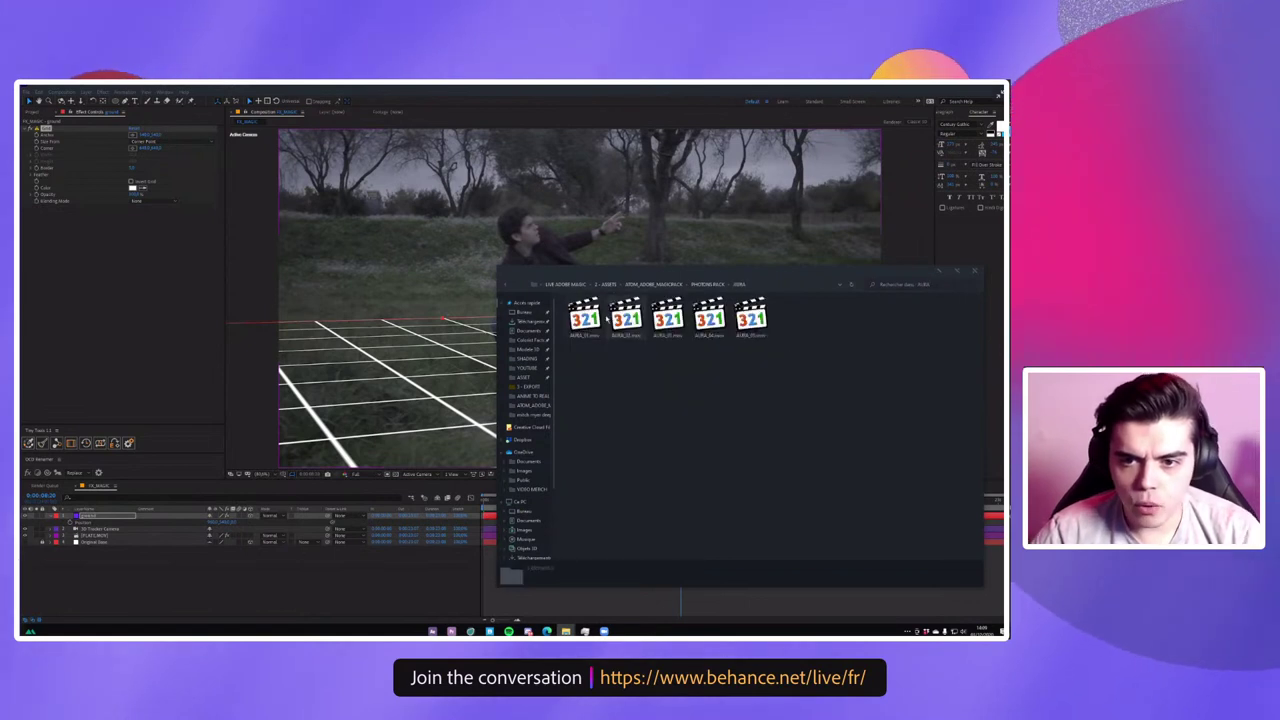
{"action": "double_click", "coordinate": [626, 318]}
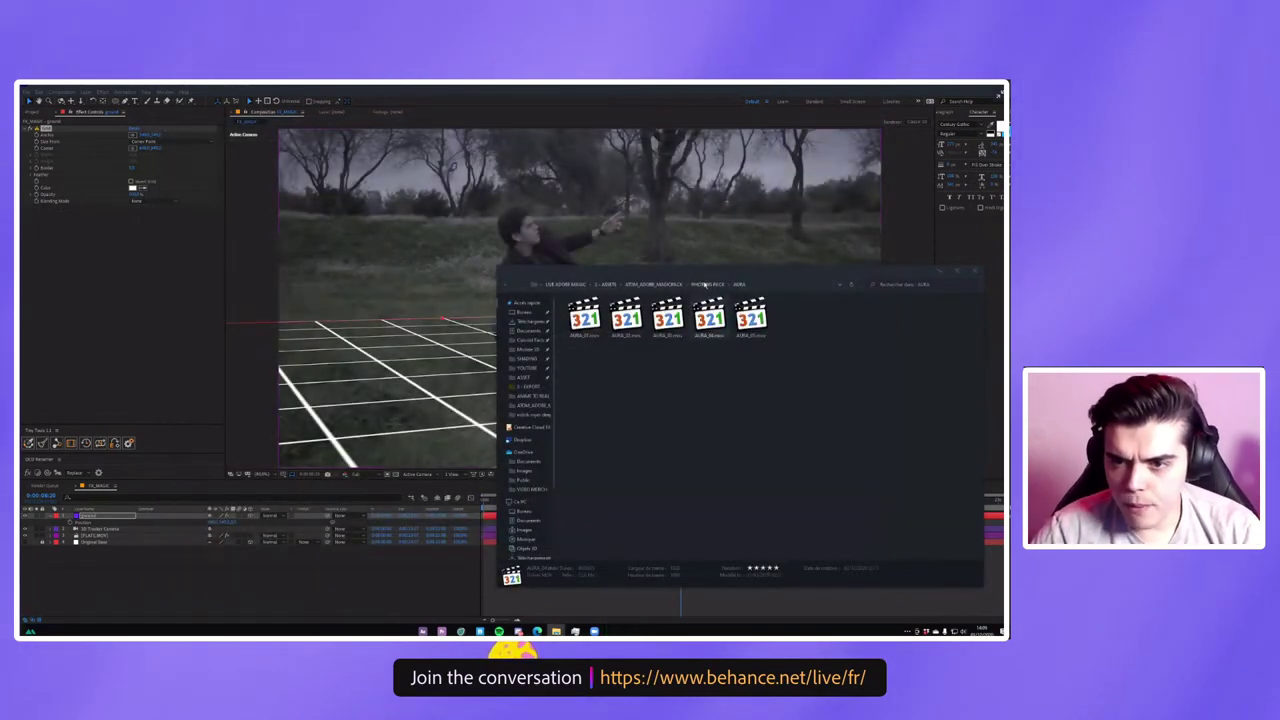
{"action": "key", "text": "alt+Up"}
{"action": "double_click", "coordinate": [627, 316]}
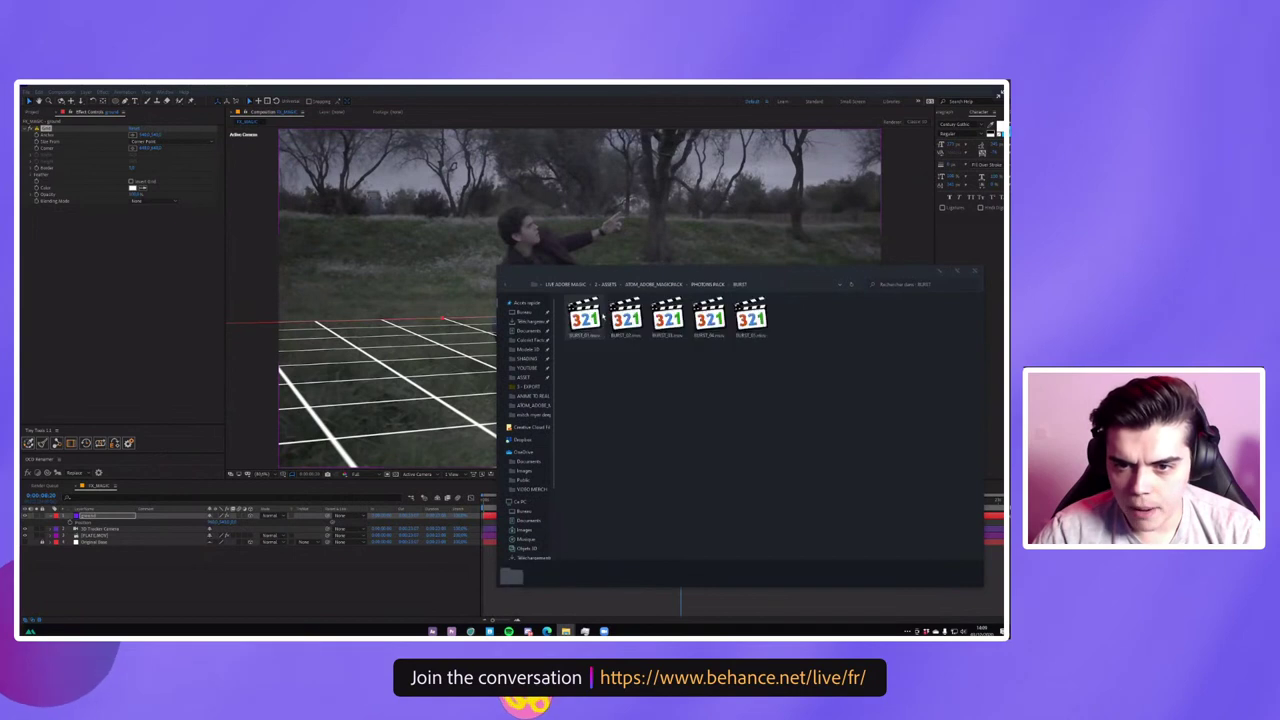
{"action": "double_click", "coordinate": [626, 318]}
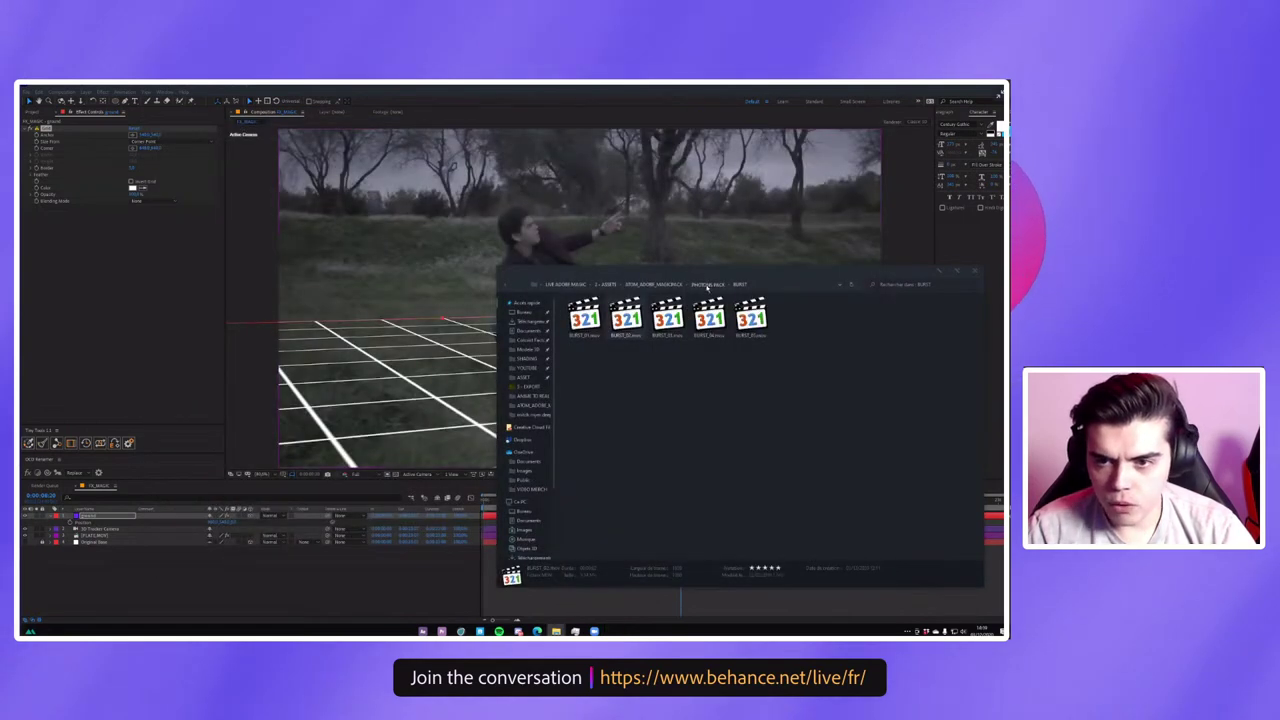
Return to the AURA folder and switch back to After Effects.
{"action": "left_click", "coordinate": [707, 285]}
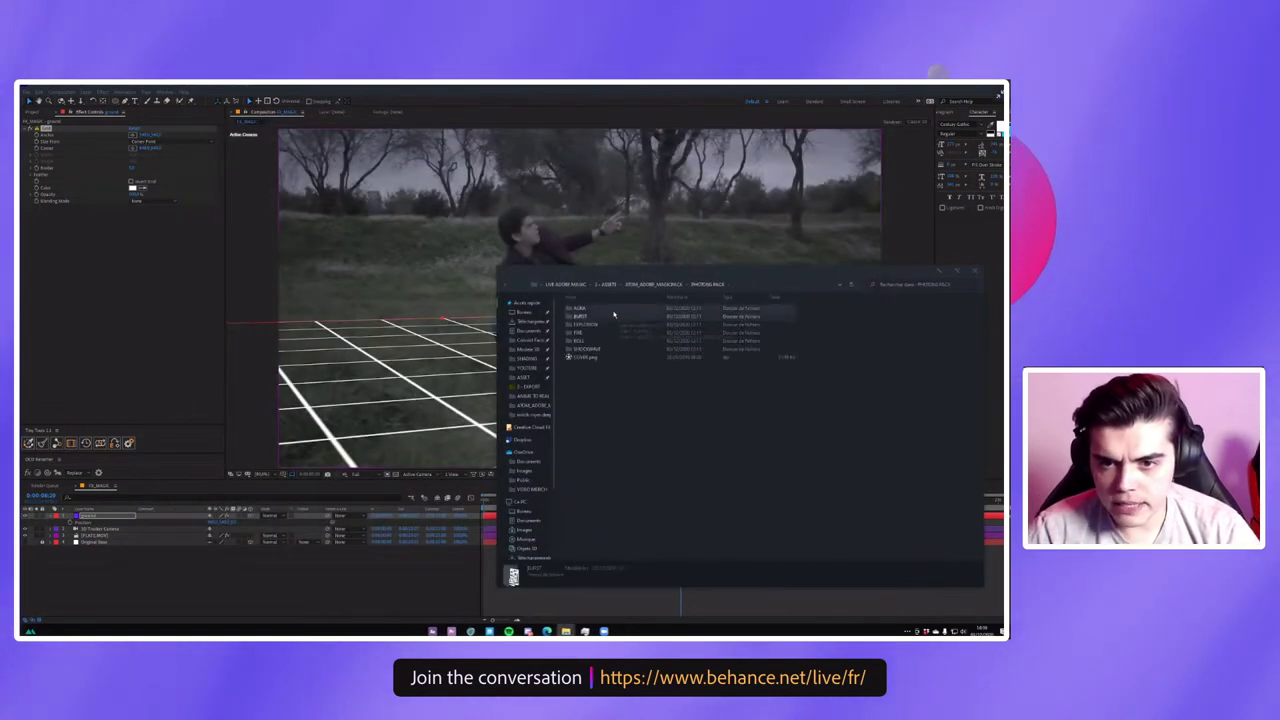
{"action": "double_click", "coordinate": [632, 340]}
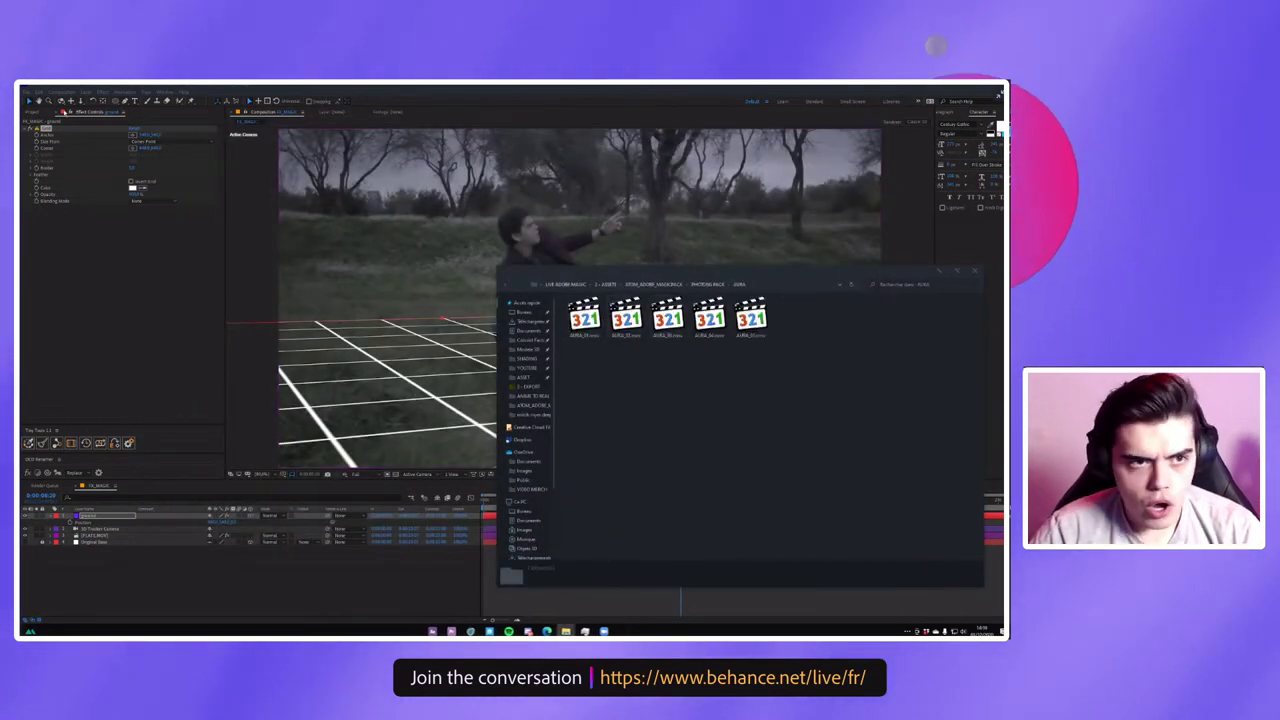
{"action": "left_click", "coordinate": [77, 309]}
Import the PHOTONS PACK folder into the project with Ctrl+I and Import Folder.
{"action": "key", "text": "ctrl+i"}
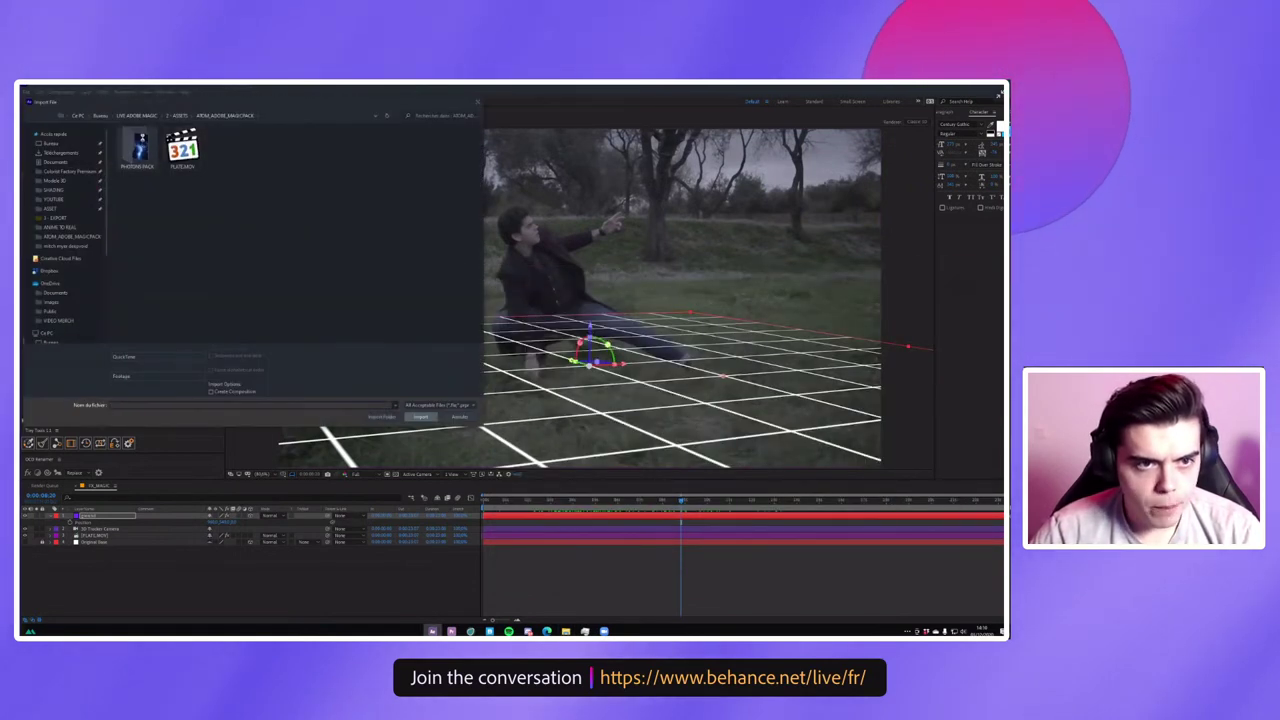
{"action": "double_click", "coordinate": [139, 150]}
{"action": "key", "text": "alt+Up"}
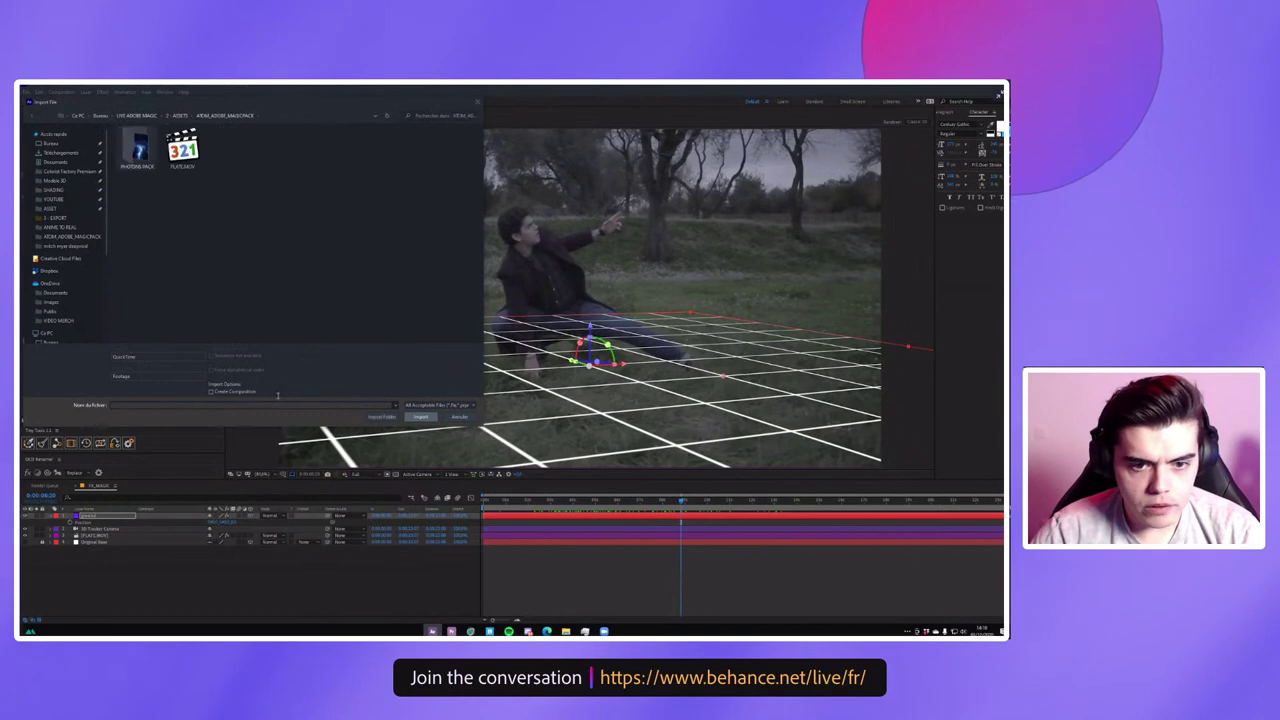
{"action": "left_click", "coordinate": [376, 418]}
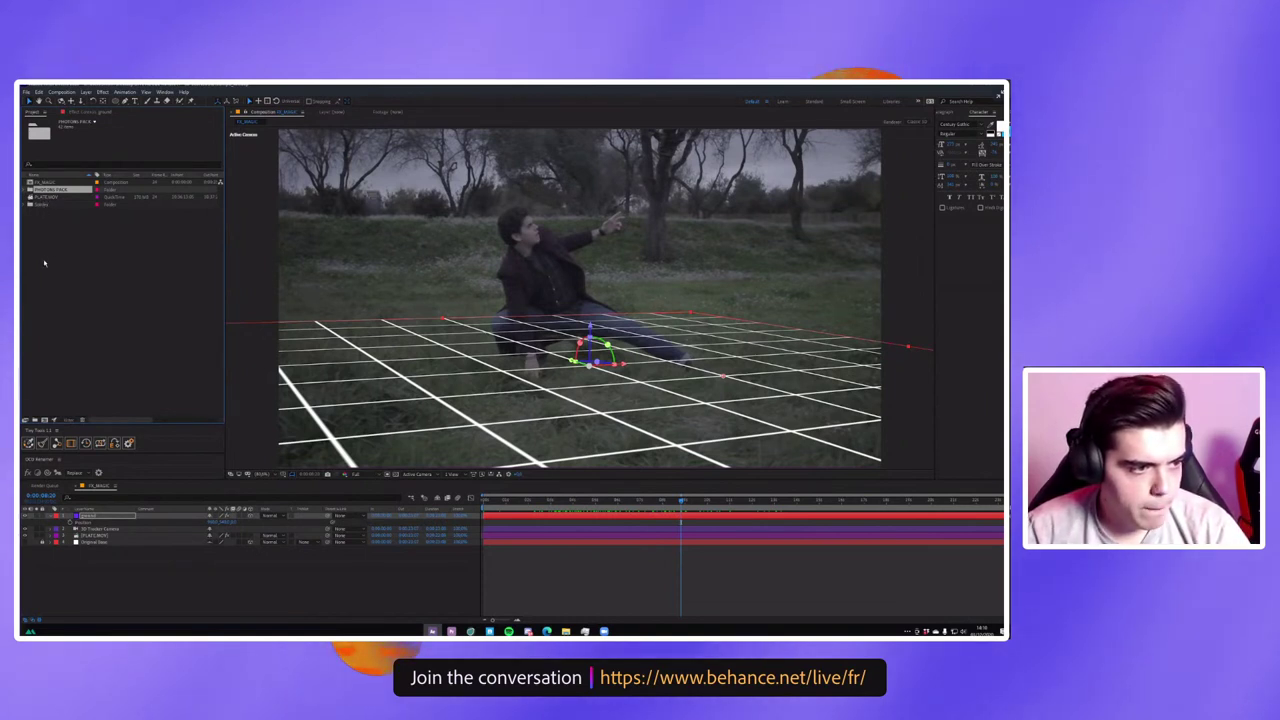
Expand PHOTONS PACK and BURST in the Project panel, preview BURST_01, then return to the composition.
{"action": "left_click", "coordinate": [28, 191]}
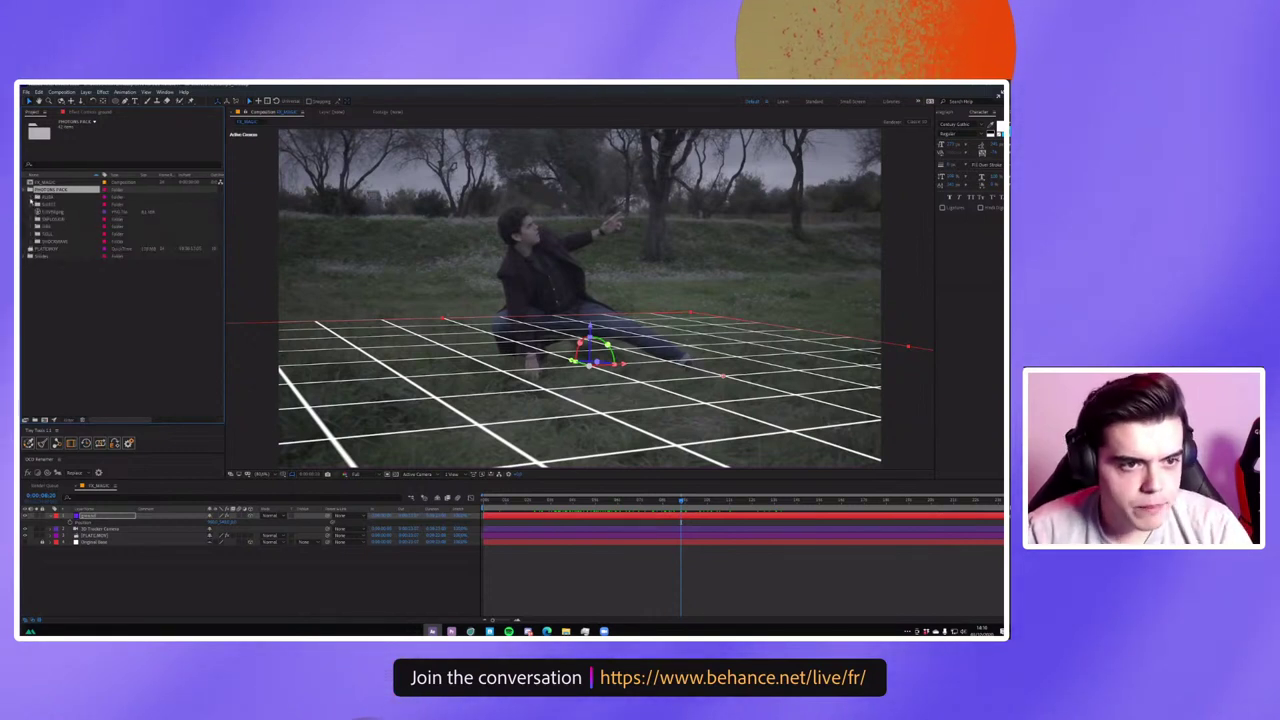
{"action": "left_click", "coordinate": [32, 204]}
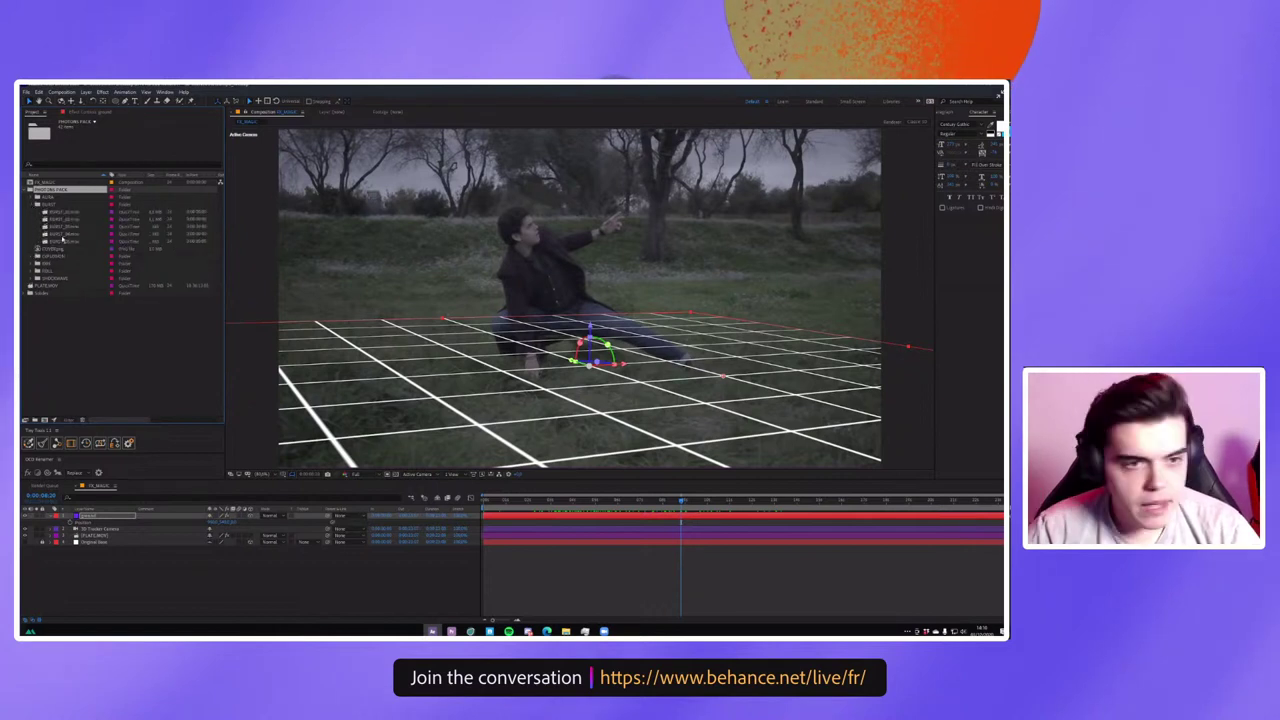
{"action": "double_click", "coordinate": [65, 212]}
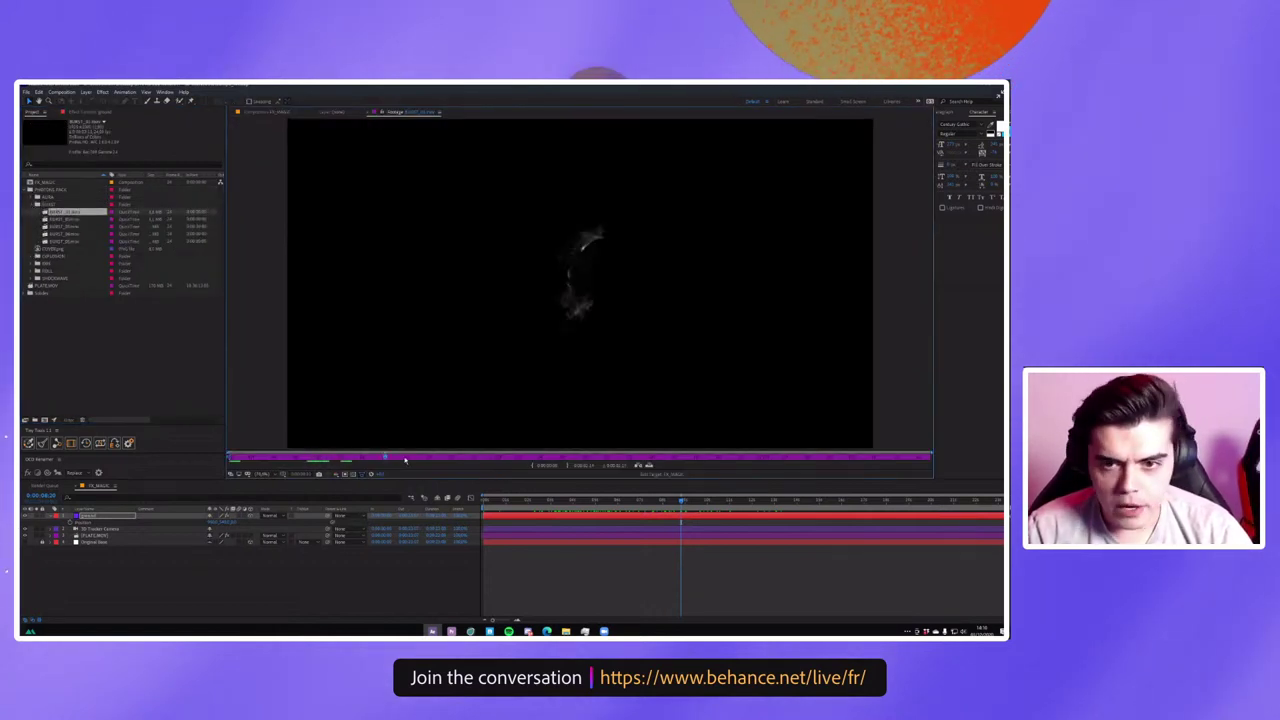
{"action": "left_click_drag", "start_coordinate": [405, 459], "coordinate": [620, 459]}
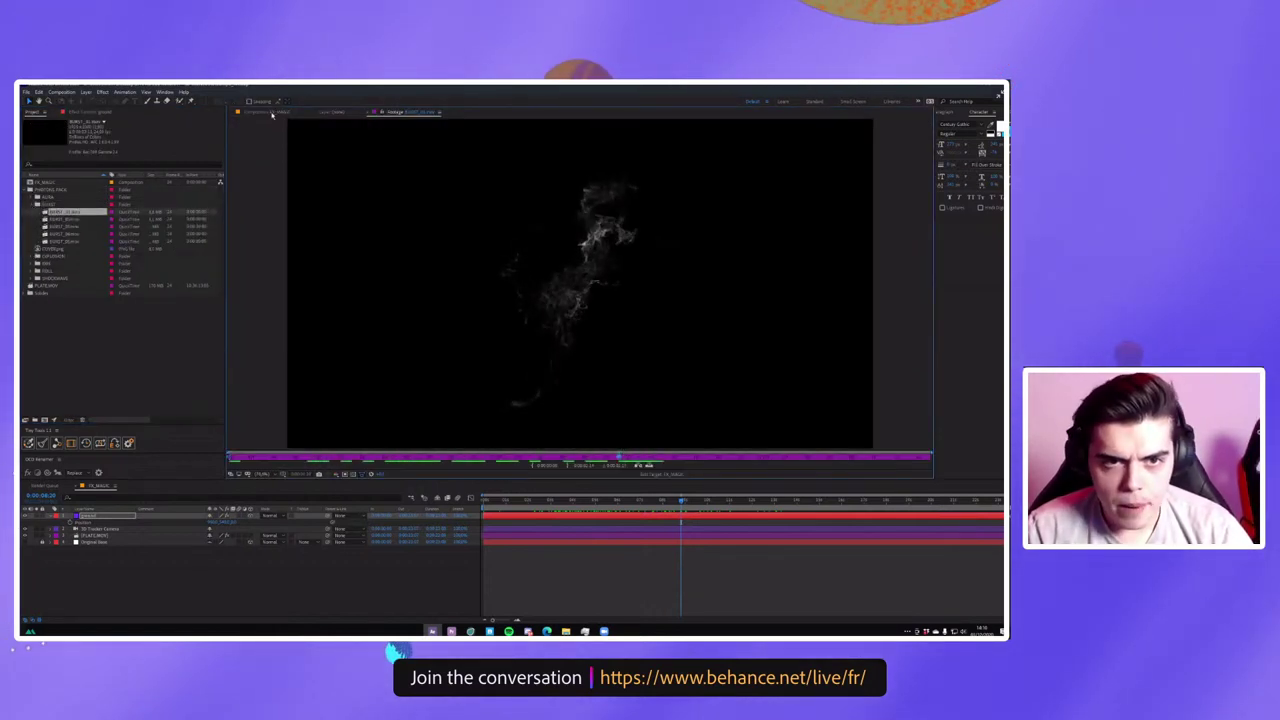
{"action": "left_click", "coordinate": [271, 113]}
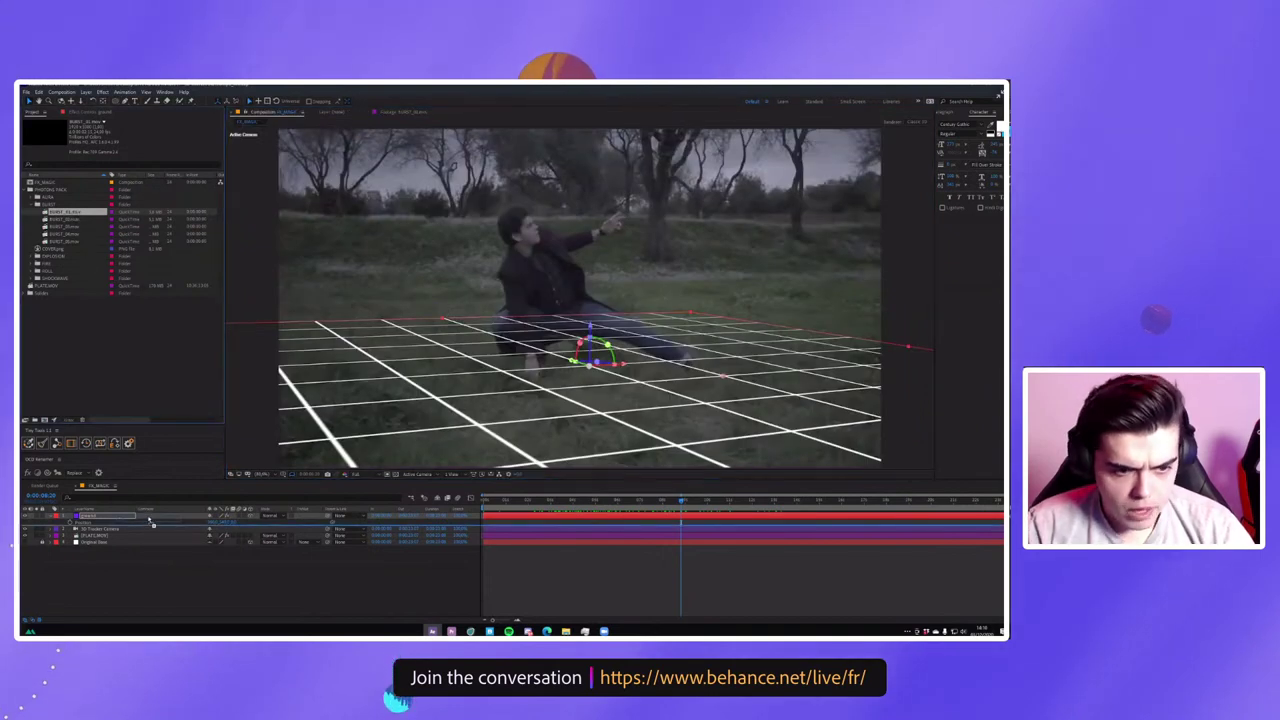
Add BURST_01 to the timeline, preview it, and enable time remapping on it.
{"action": "left_click_drag", "start_coordinate": [152, 521], "coordinate": [150, 513]}
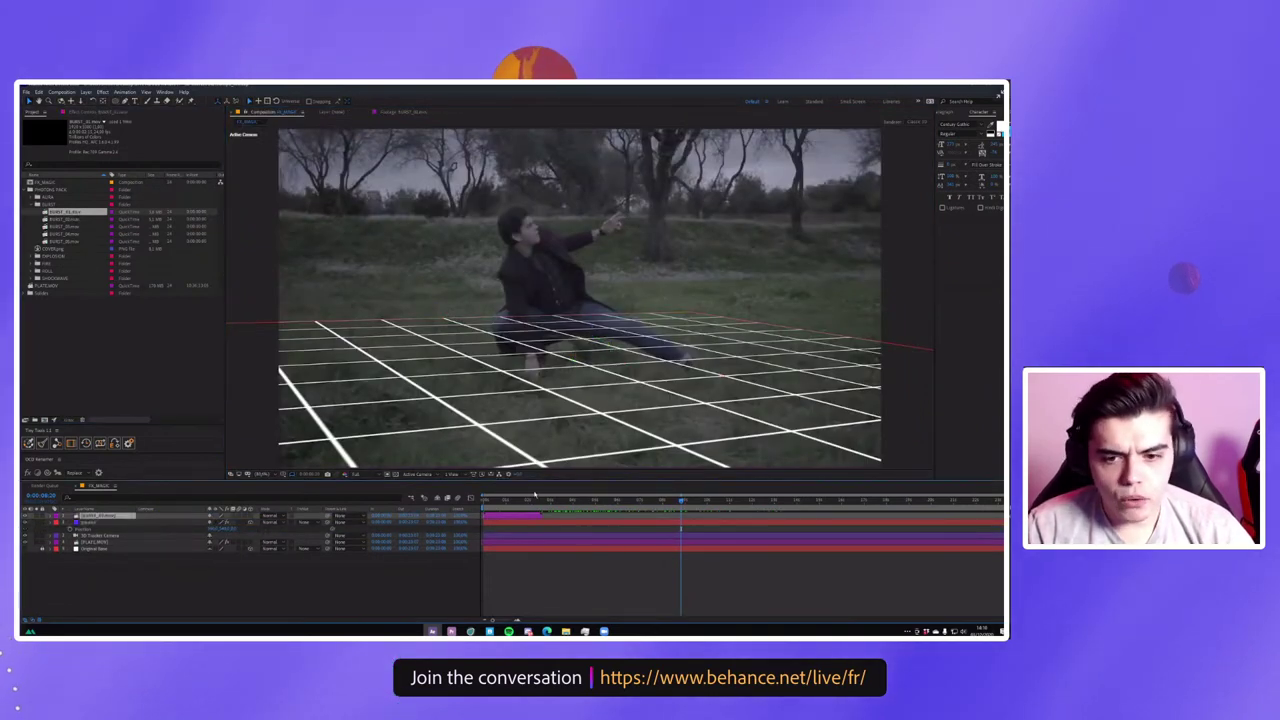
{"action": "left_click", "coordinate": [482, 505]}
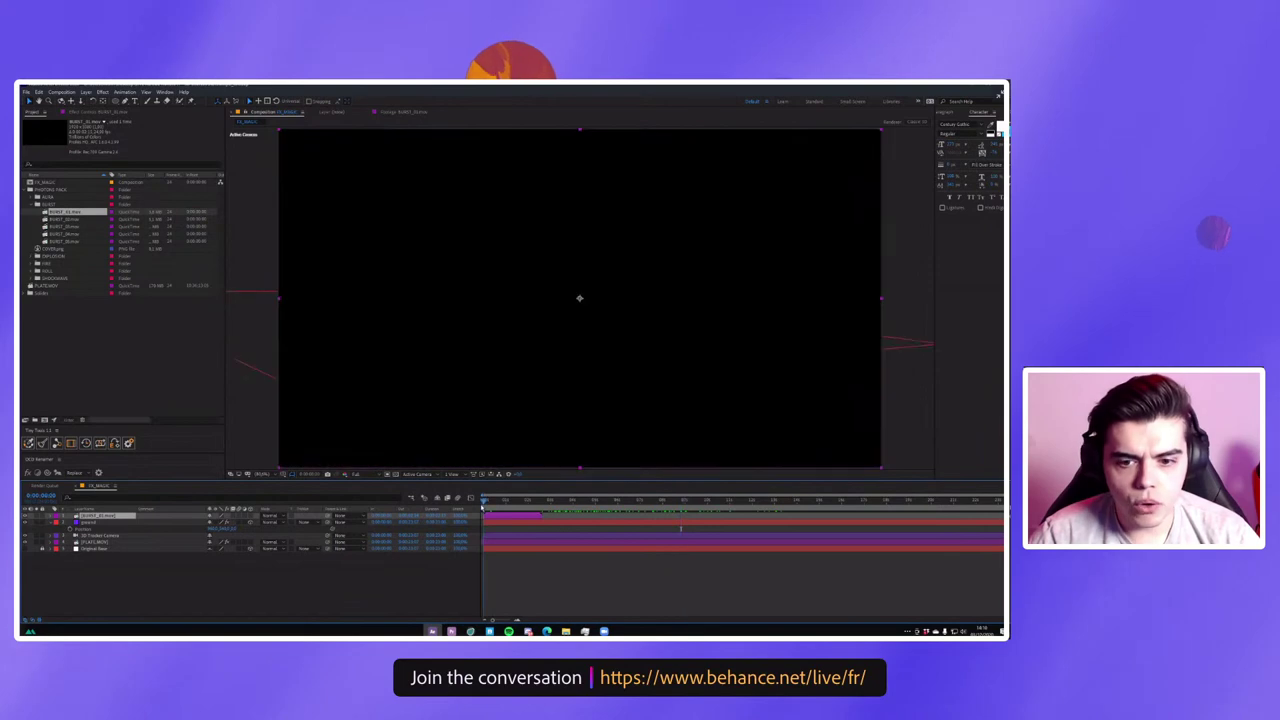
{"action": "key", "text": "space"}
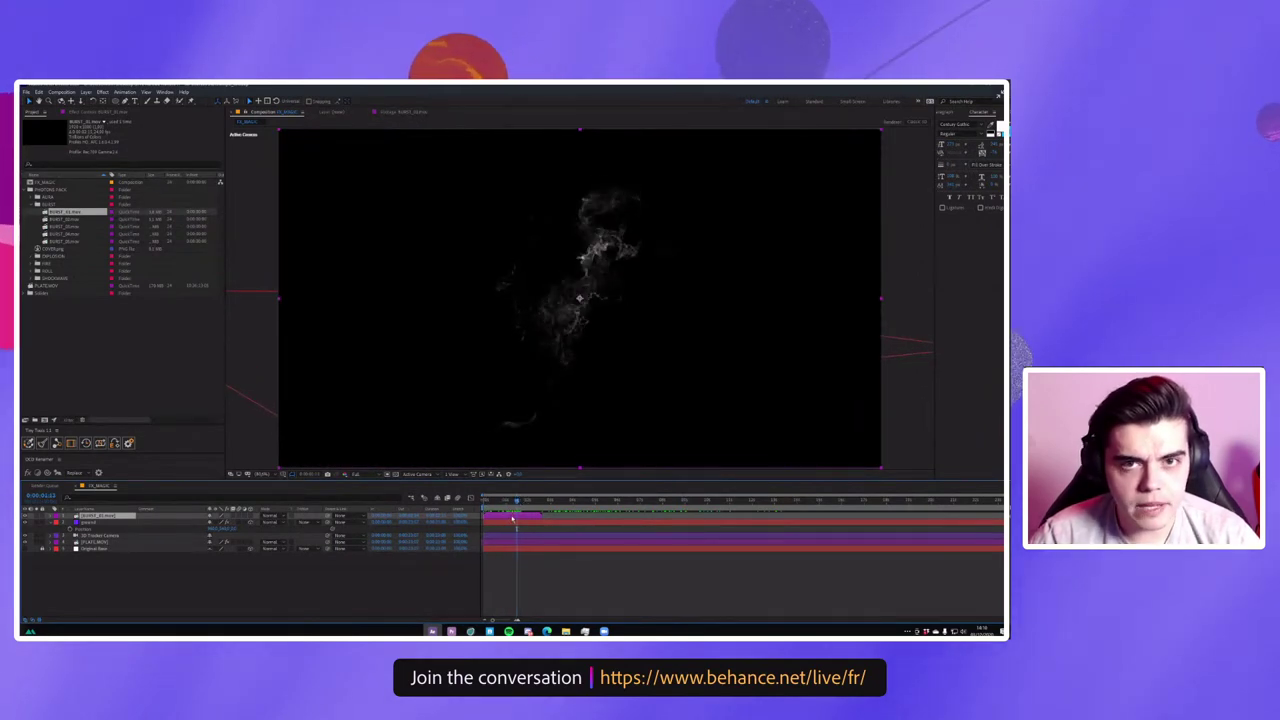
{"action": "right_click", "coordinate": [513, 518]}
{"action": "mouse_move", "coordinate": [541, 339]}
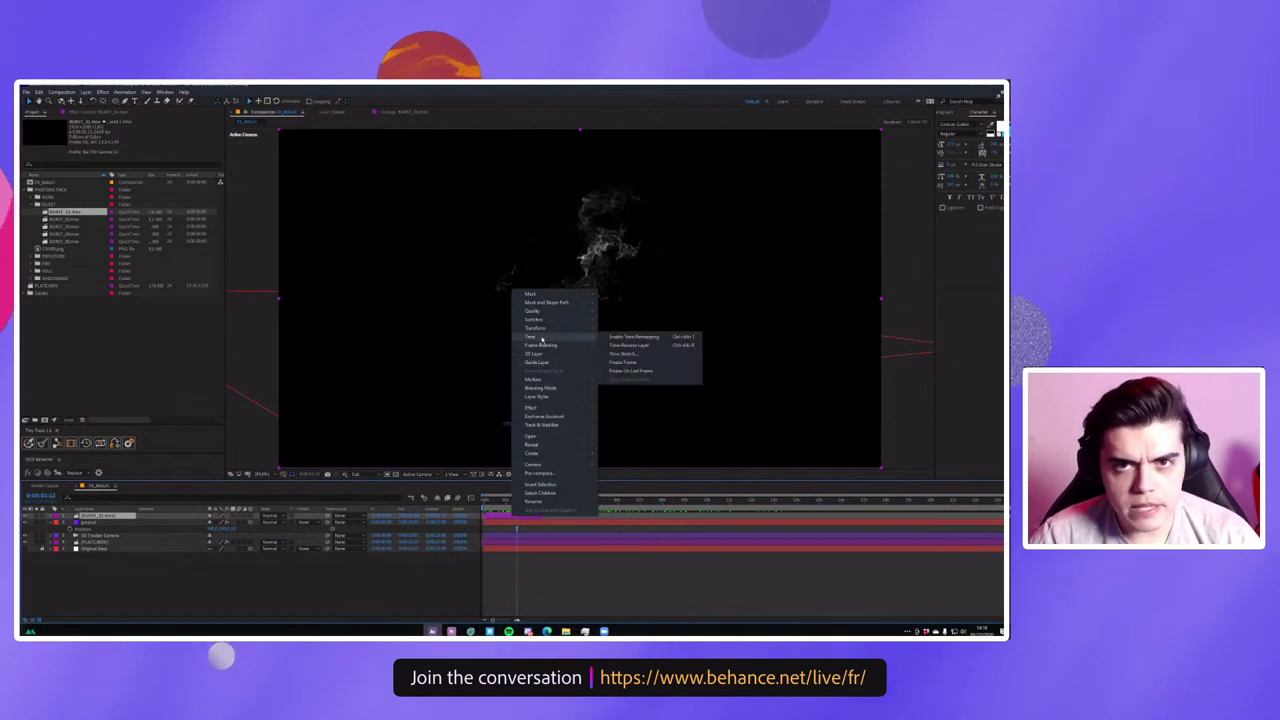
{"action": "left_click", "coordinate": [146, 614]}
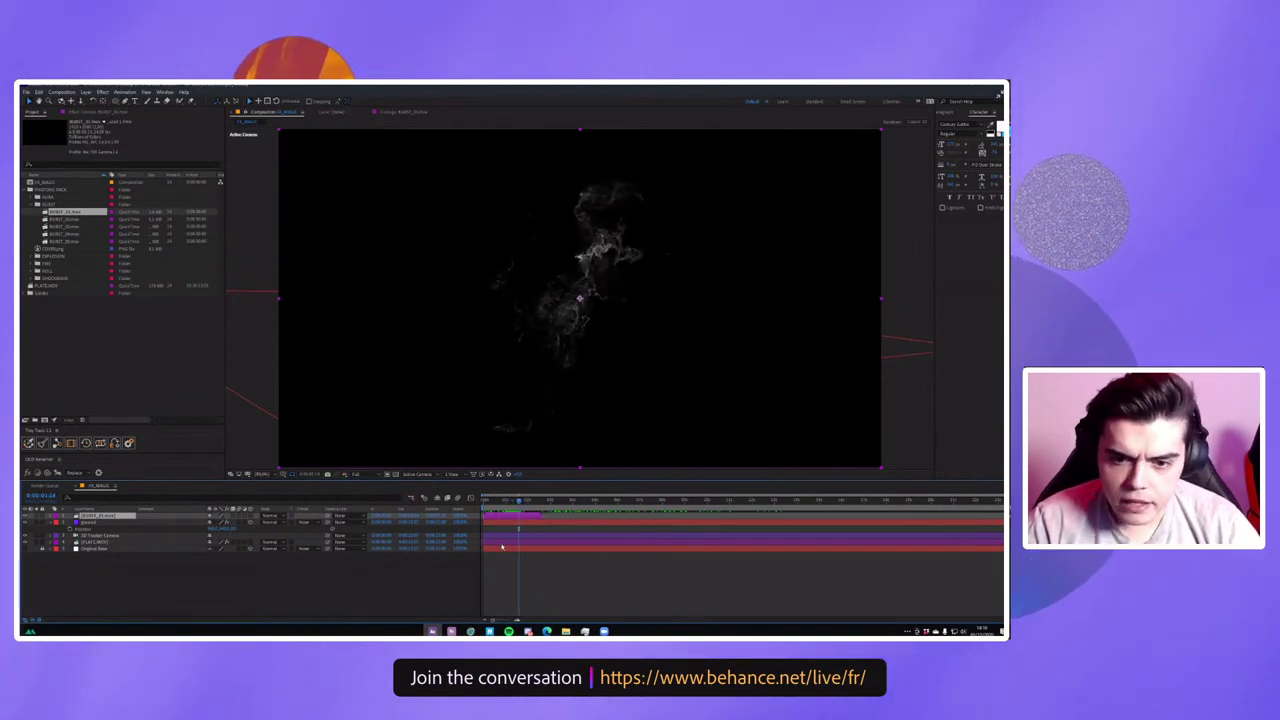
{"action": "right_click", "coordinate": [522, 514]}
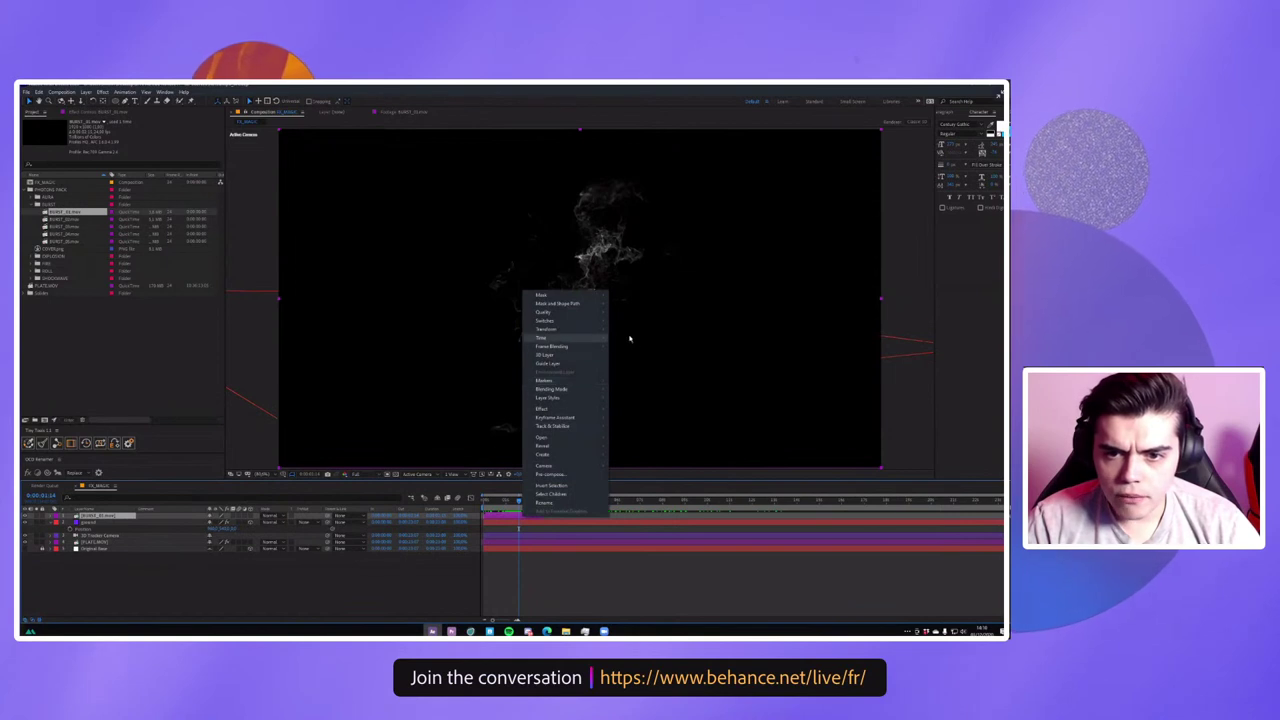
{"action": "mouse_move", "coordinate": [629, 339]}
{"action": "left_click", "coordinate": [640, 365]}
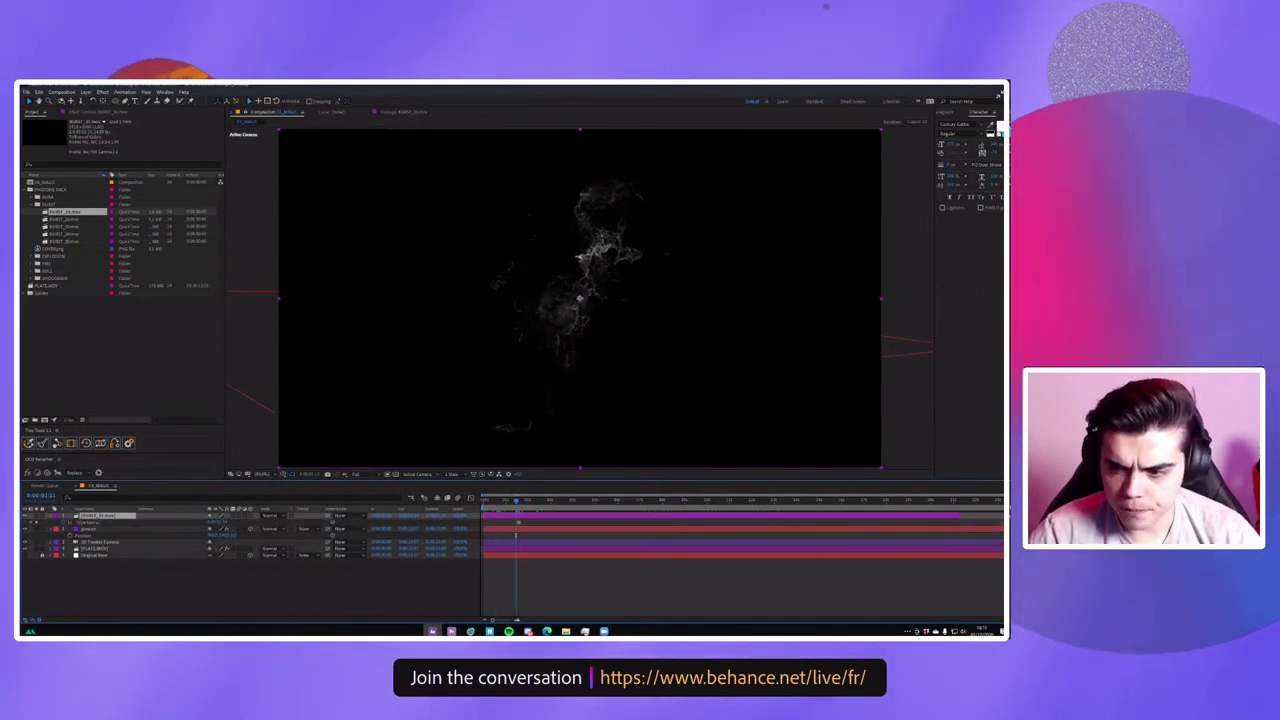
Add BURST_02 as a new layer and enable time remapping on it.
{"action": "left_click", "coordinate": [65, 219]}
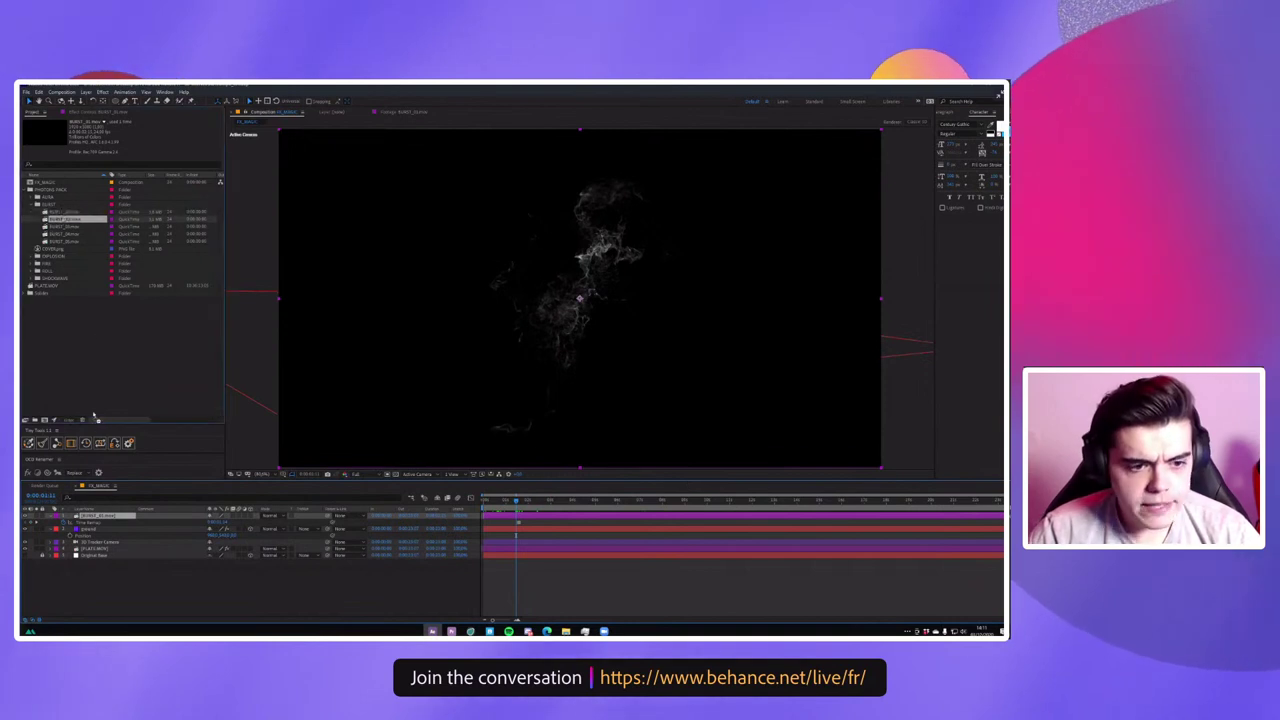
{"action": "left_click_drag", "start_coordinate": [94, 415], "coordinate": [516, 508]}
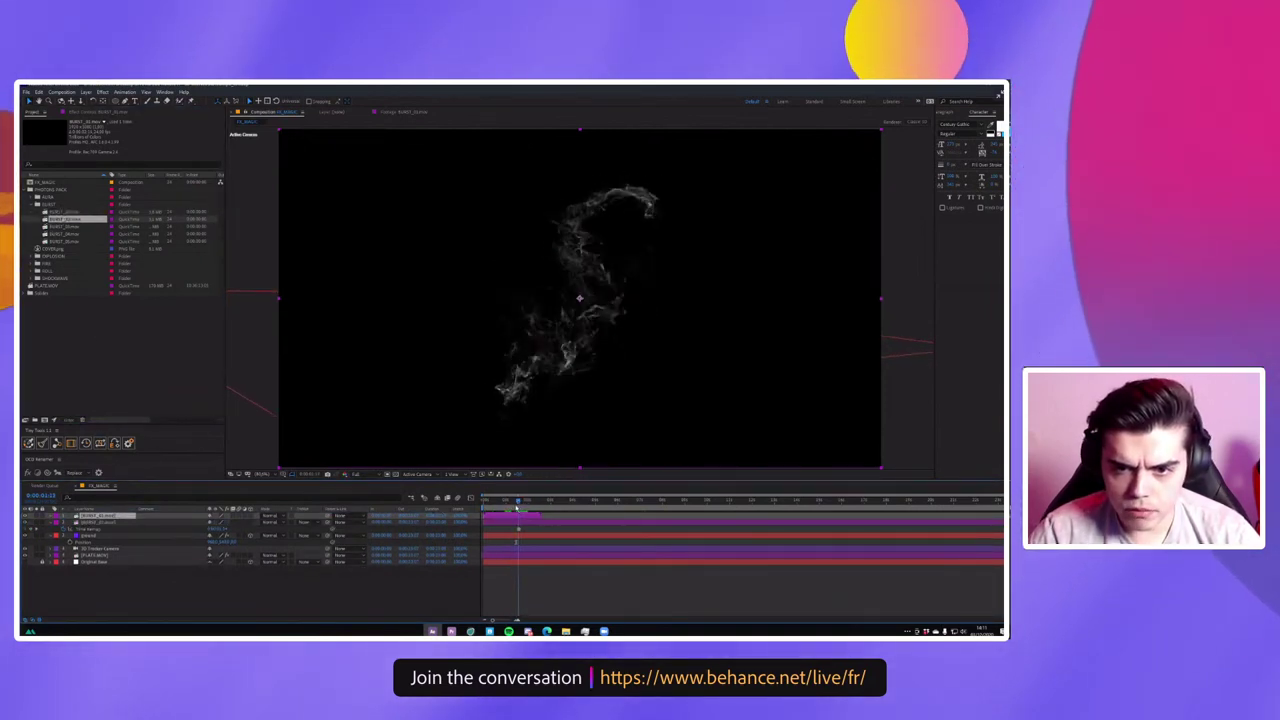
{"action": "right_click", "coordinate": [140, 512]}
{"action": "mouse_move", "coordinate": [150, 336]}
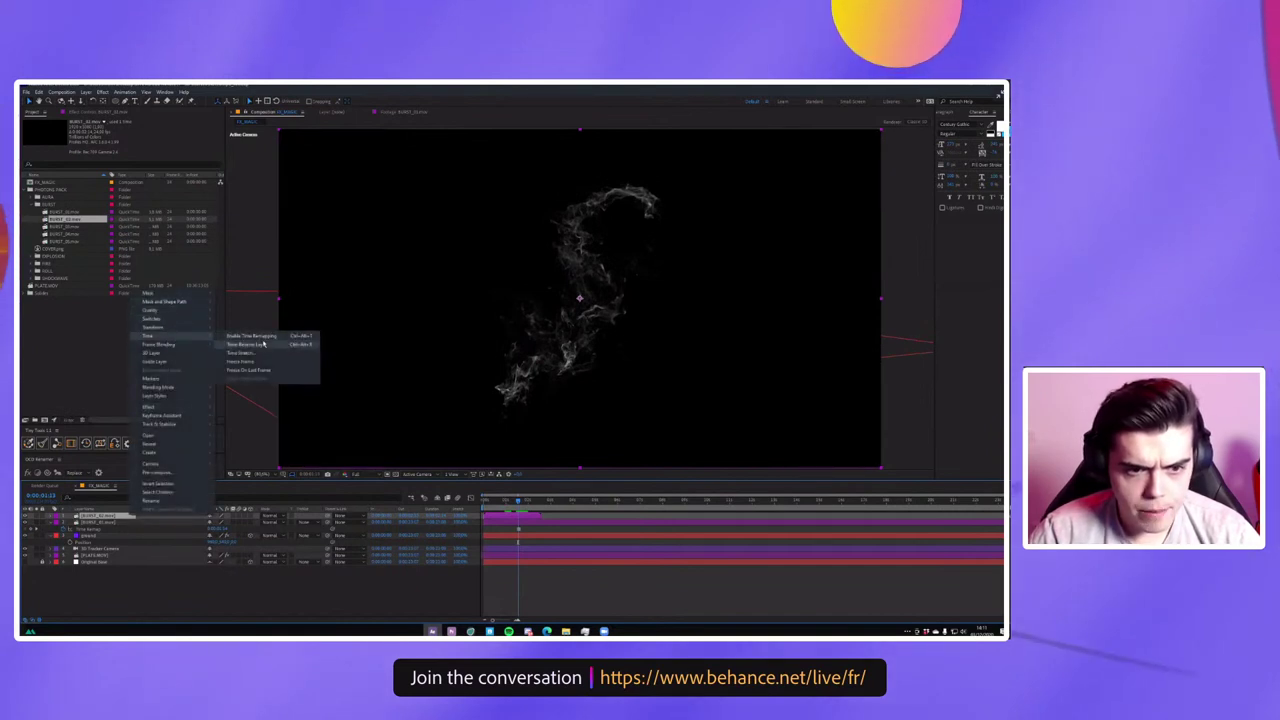
{"action": "left_click", "coordinate": [263, 344]}
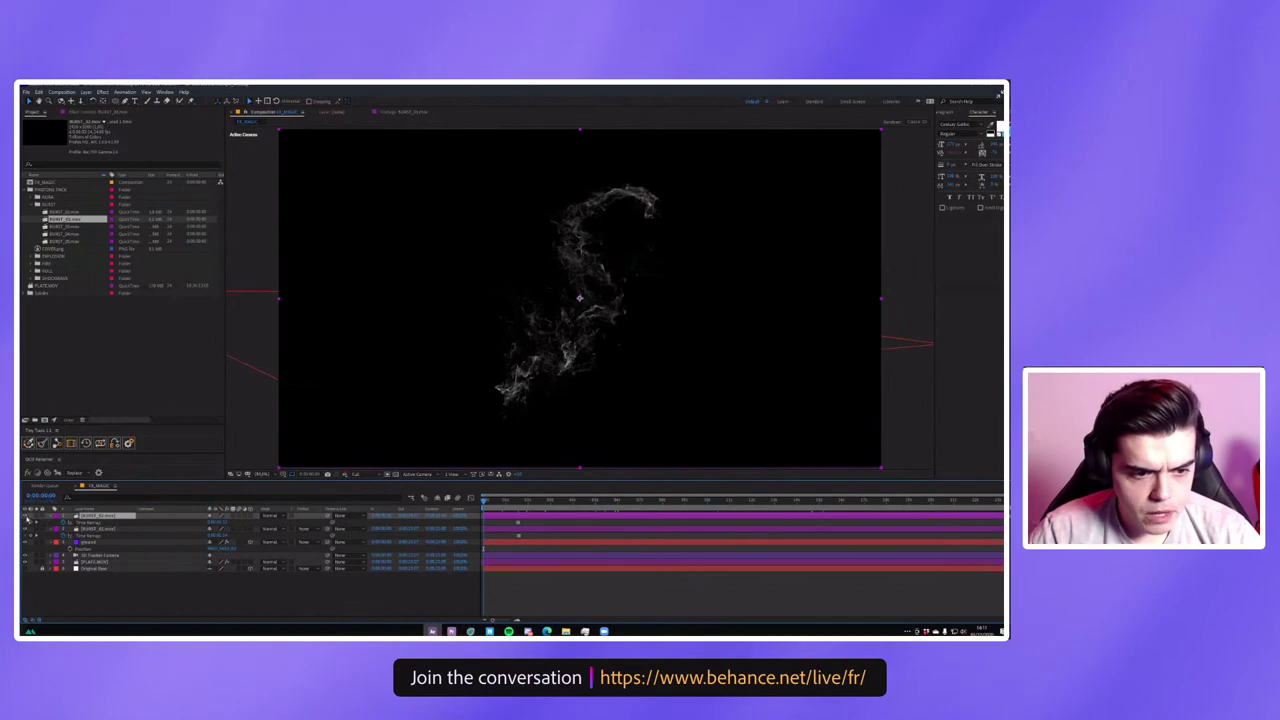
Hide the tracking grid layer.
{"action": "left_click", "coordinate": [36, 535]}
{"action": "left_click", "coordinate": [85, 528]}
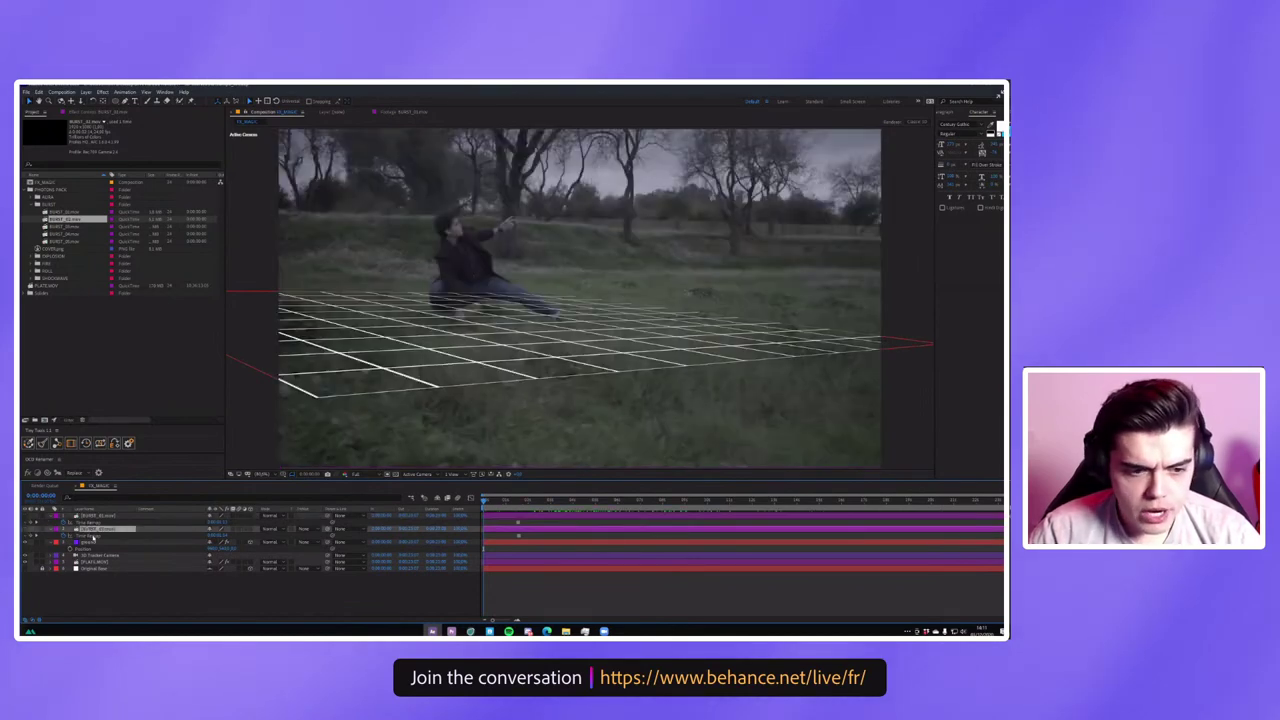
{"action": "left_click", "coordinate": [88, 541]}
{"action": "left_click", "coordinate": [26, 541]}
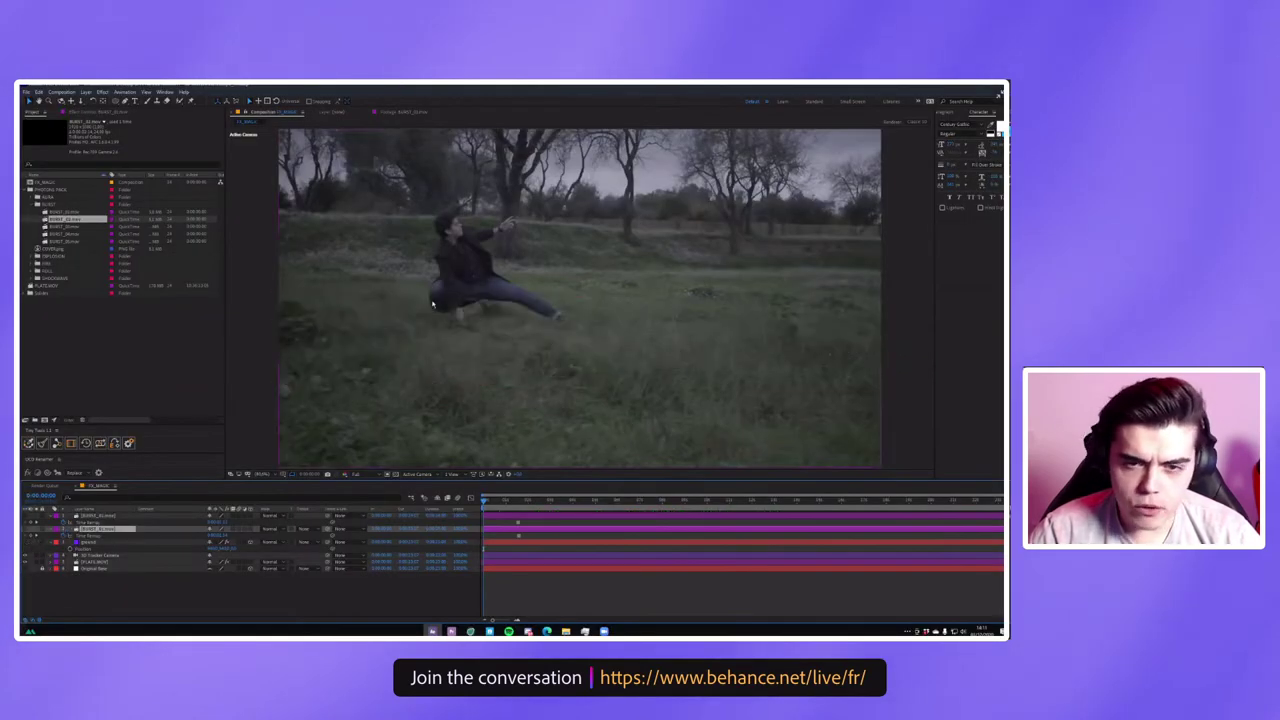
Scrub and play through the footage, then solo the smoke burst layer.
{"action": "left_click_drag", "start_coordinate": [520, 508], "coordinate": [727, 483]}
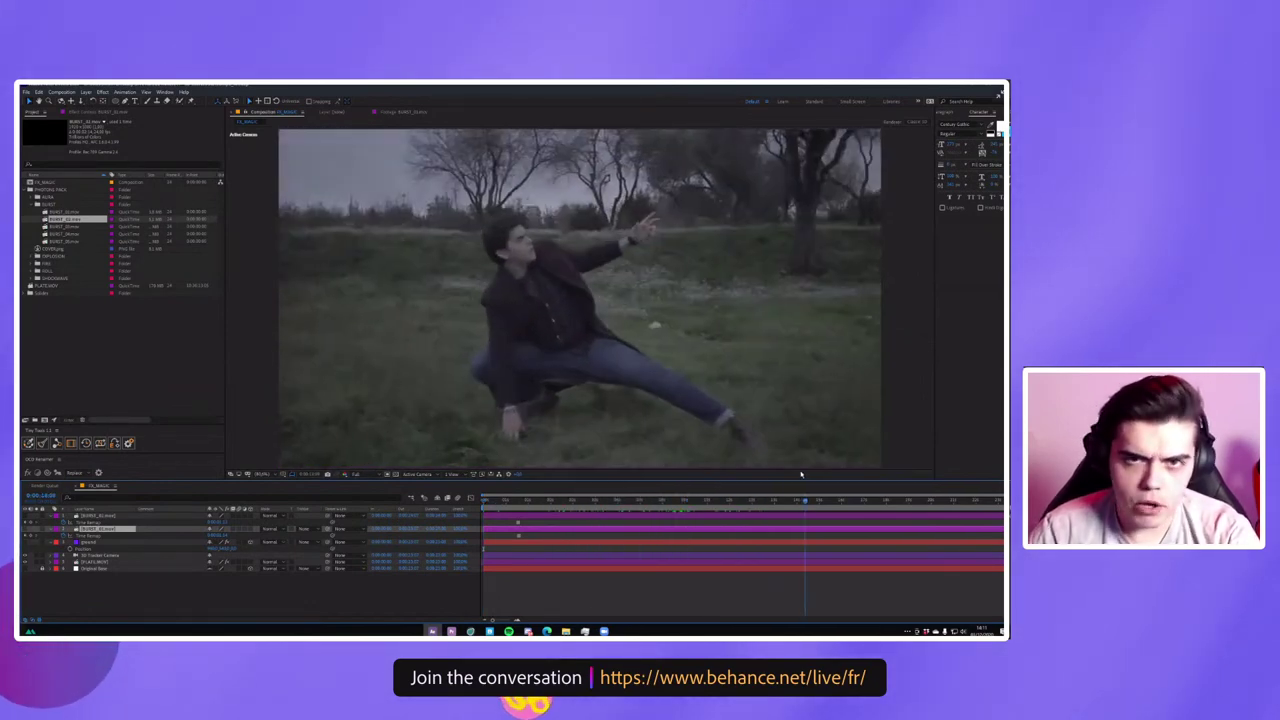
{"action": "mouse_move", "coordinate": [727, 483]}
{"action": "left_mouse_down"}
{"action": "mouse_move", "coordinate": [993, 486]}
{"action": "mouse_move", "coordinate": [746, 492]}
{"action": "left_mouse_up"}
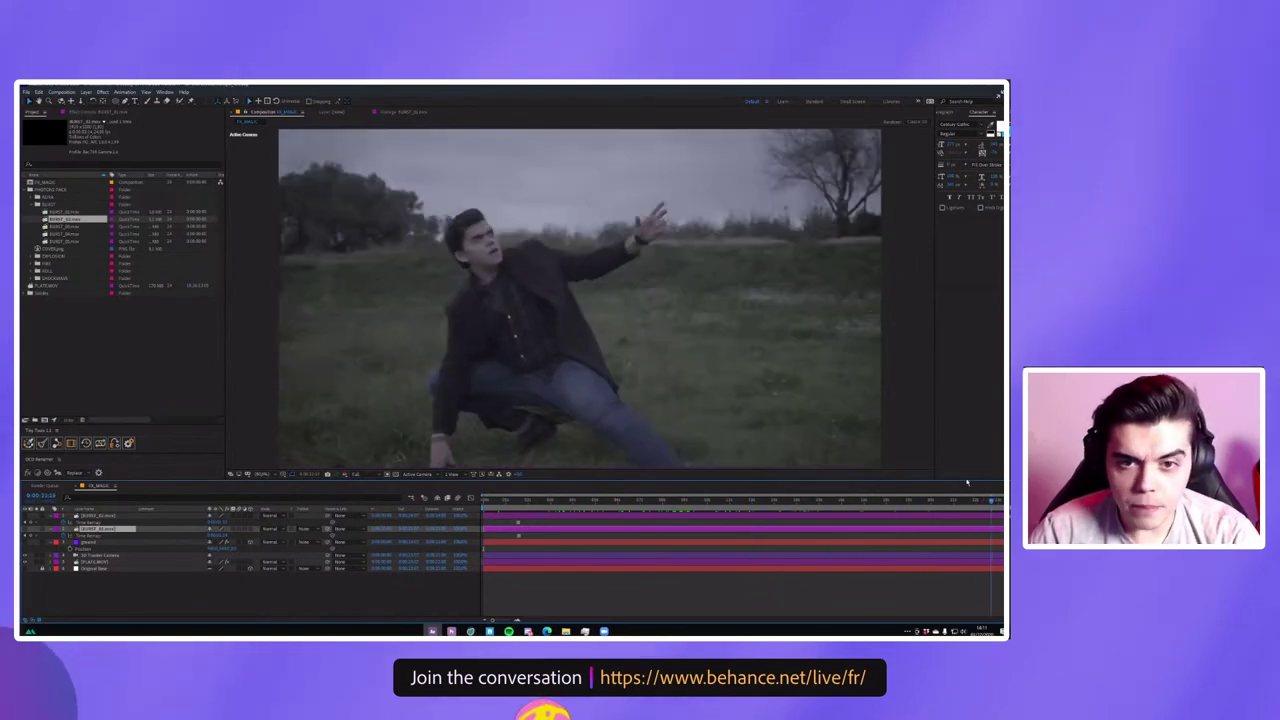
{"action": "key", "text": "space"}
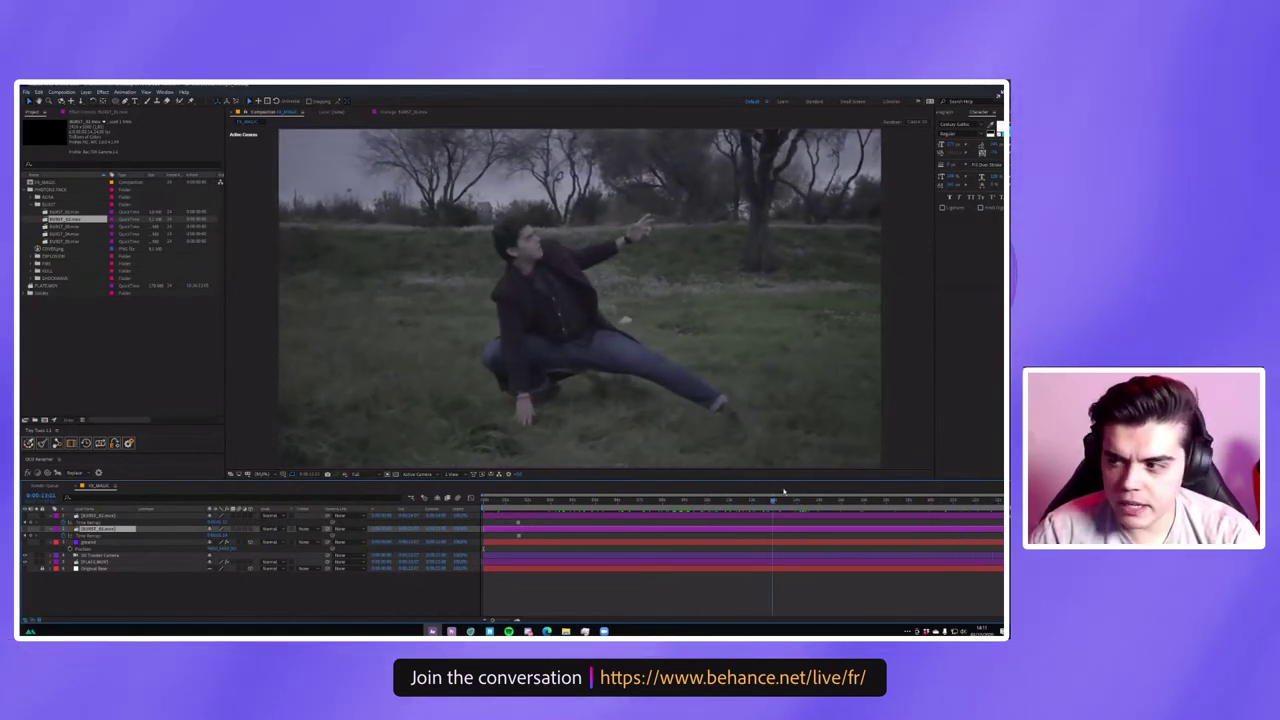
{"action": "key", "text": "space"}
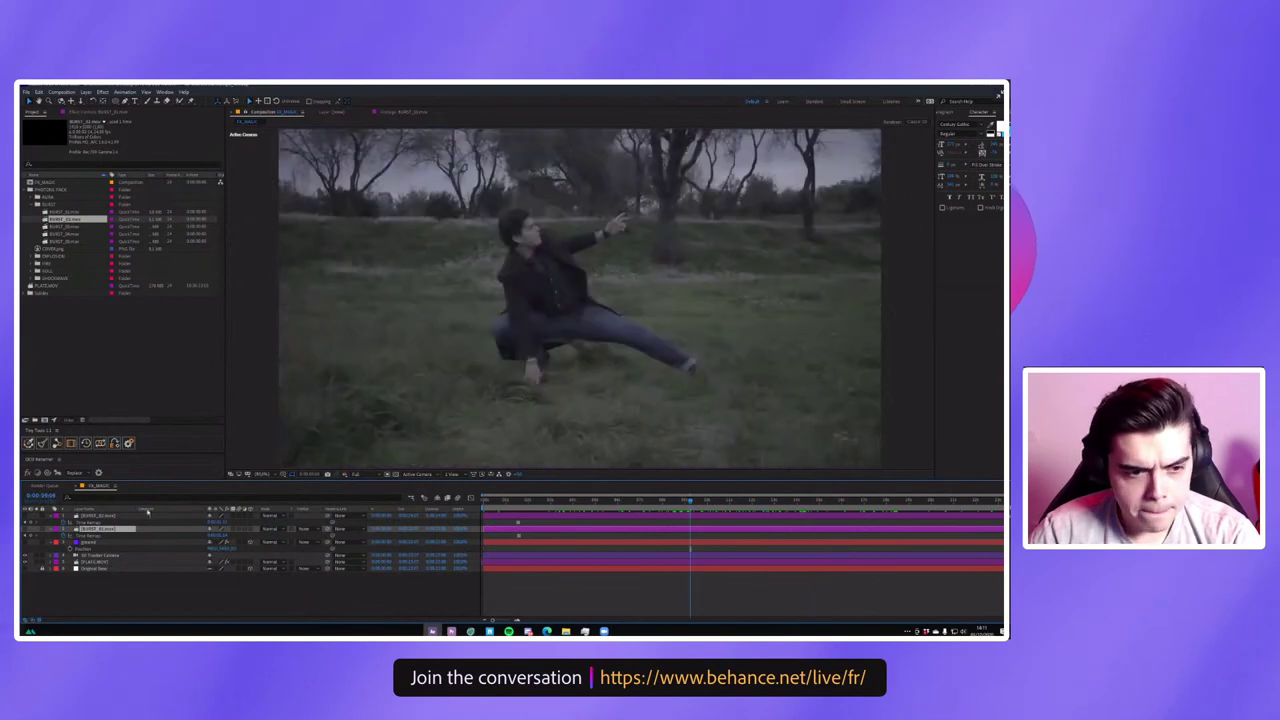
{"action": "left_click", "coordinate": [27, 532]}
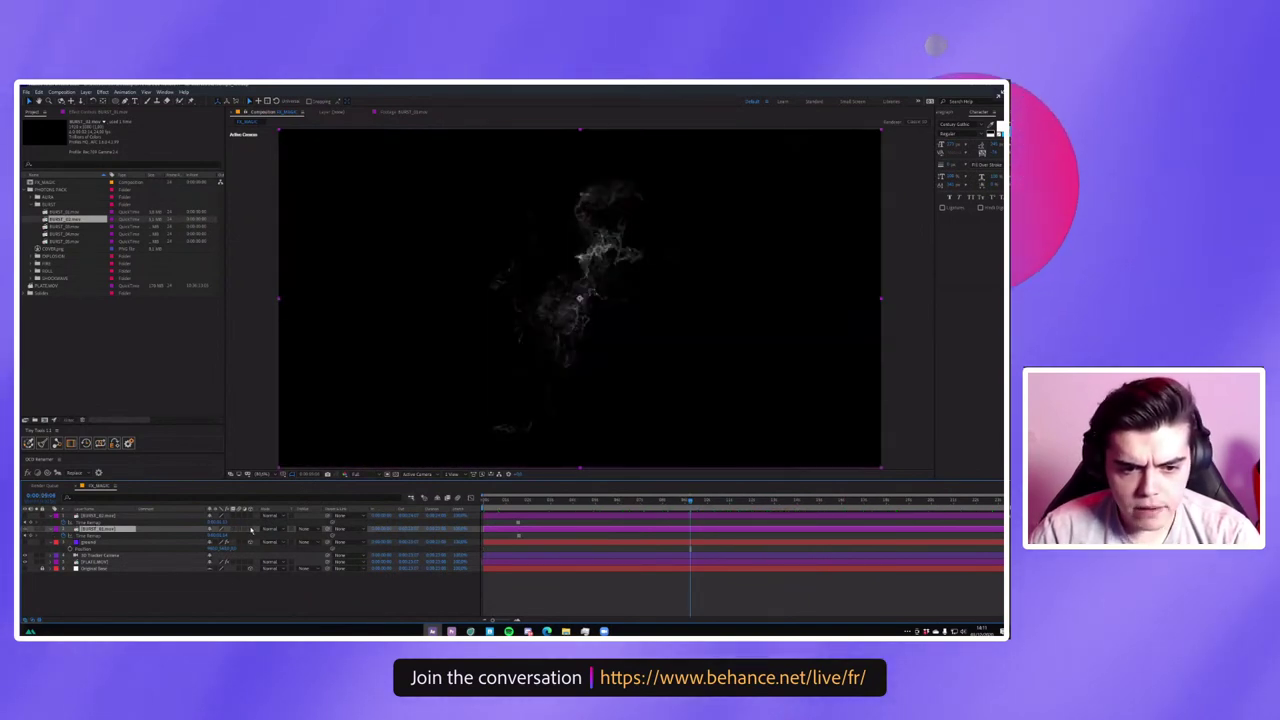
Make the BURST smoke a 3D layer with Screen blending and move it to the man's legs.
{"action": "left_click", "coordinate": [251, 529]}
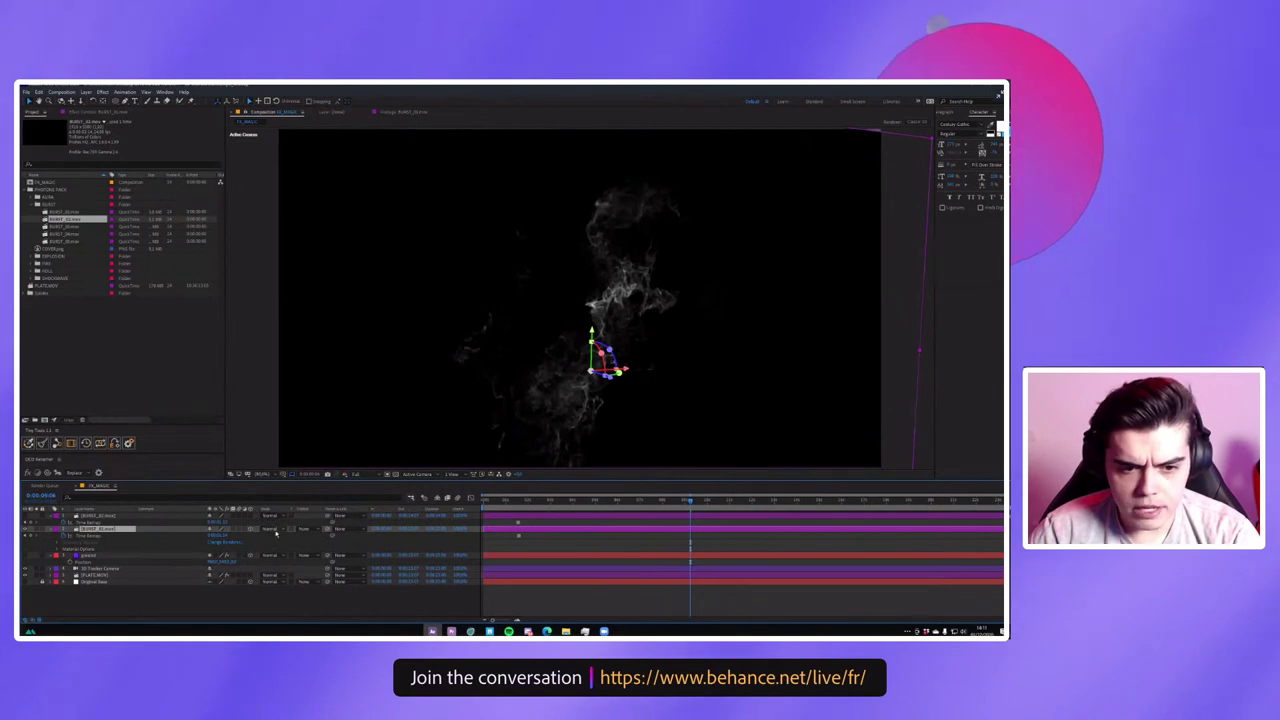
{"action": "left_click_drag", "start_coordinate": [614, 511], "coordinate": [548, 509]}
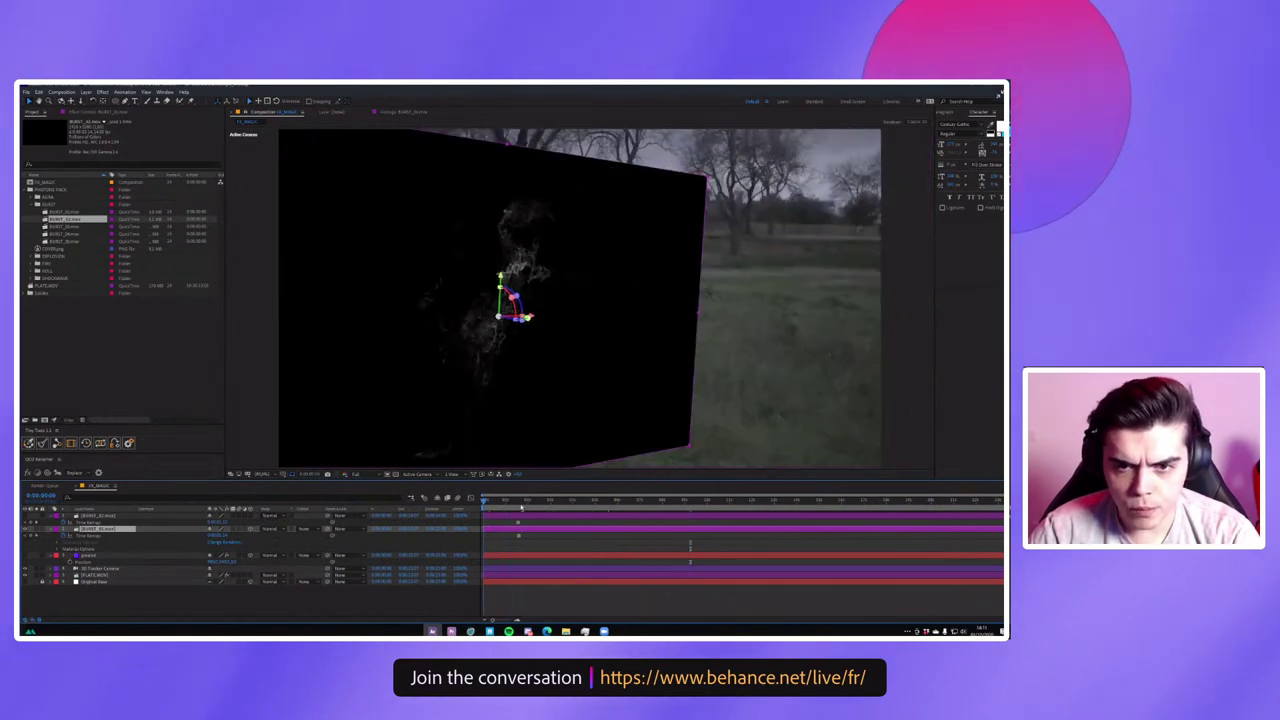
{"action": "left_click", "coordinate": [264, 529]}
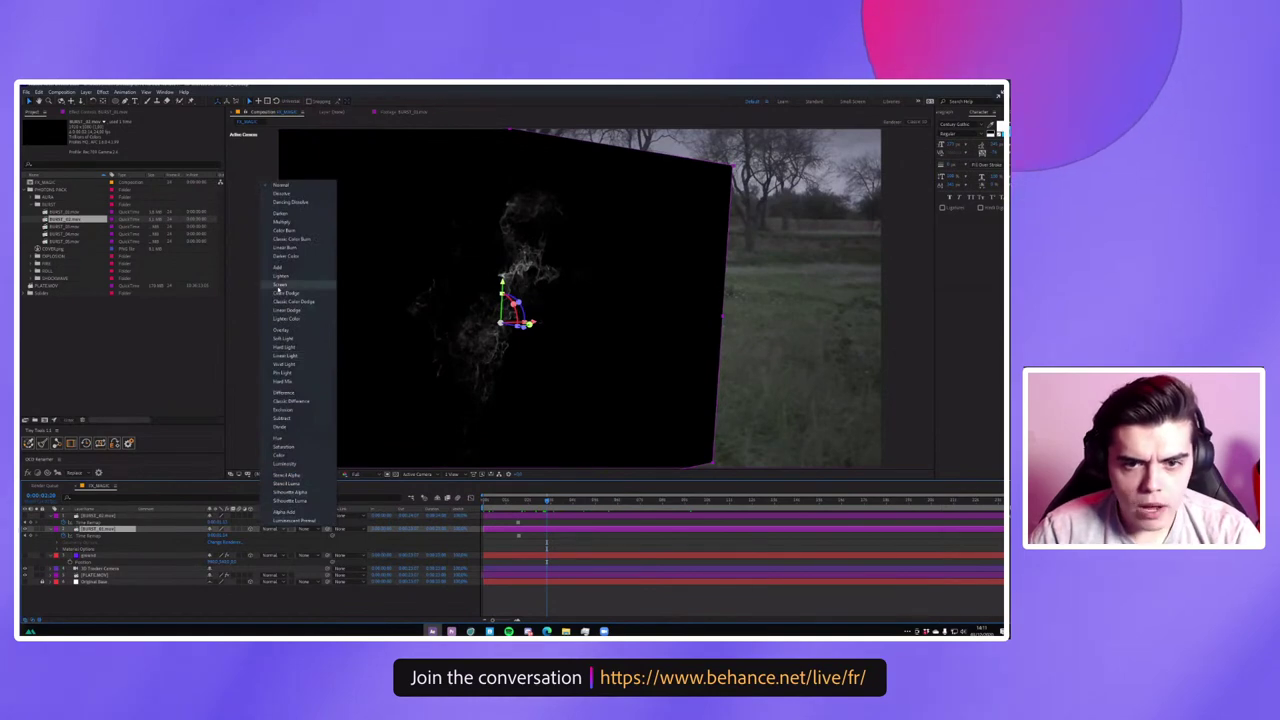
{"action": "left_click", "coordinate": [279, 285]}
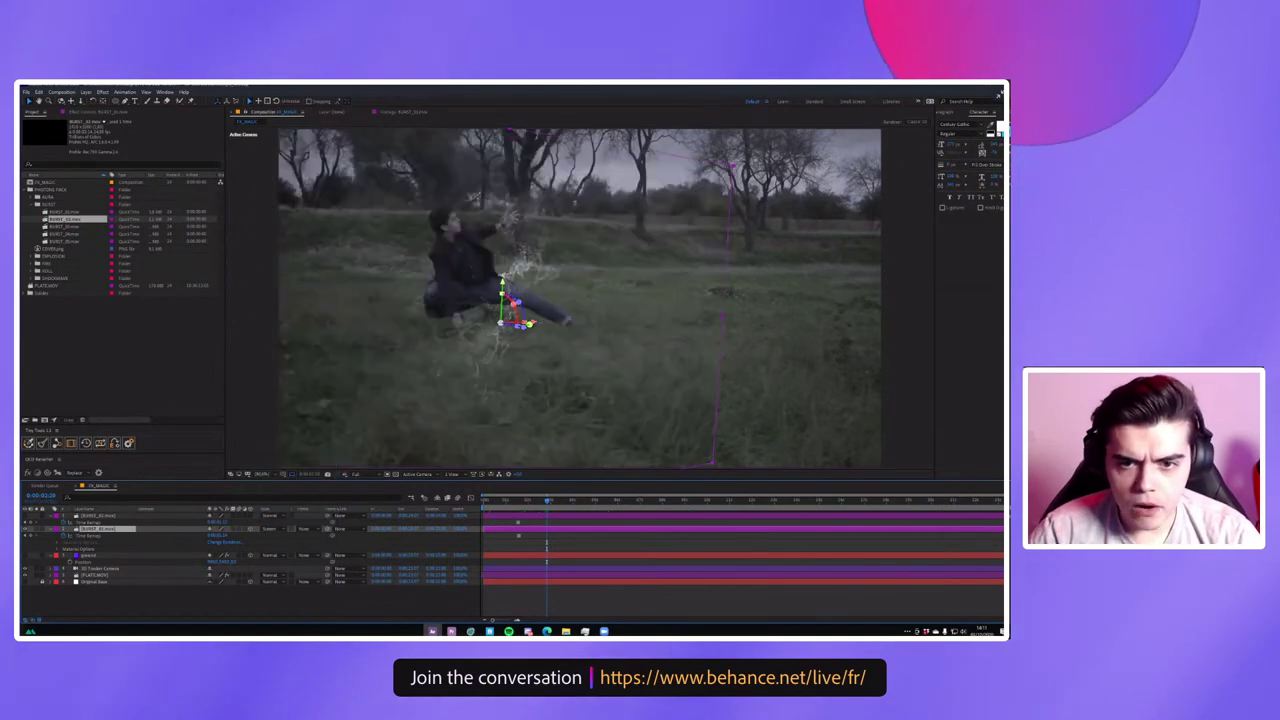
{"action": "left_click_drag", "start_coordinate": [505, 322], "coordinate": [510, 328]}
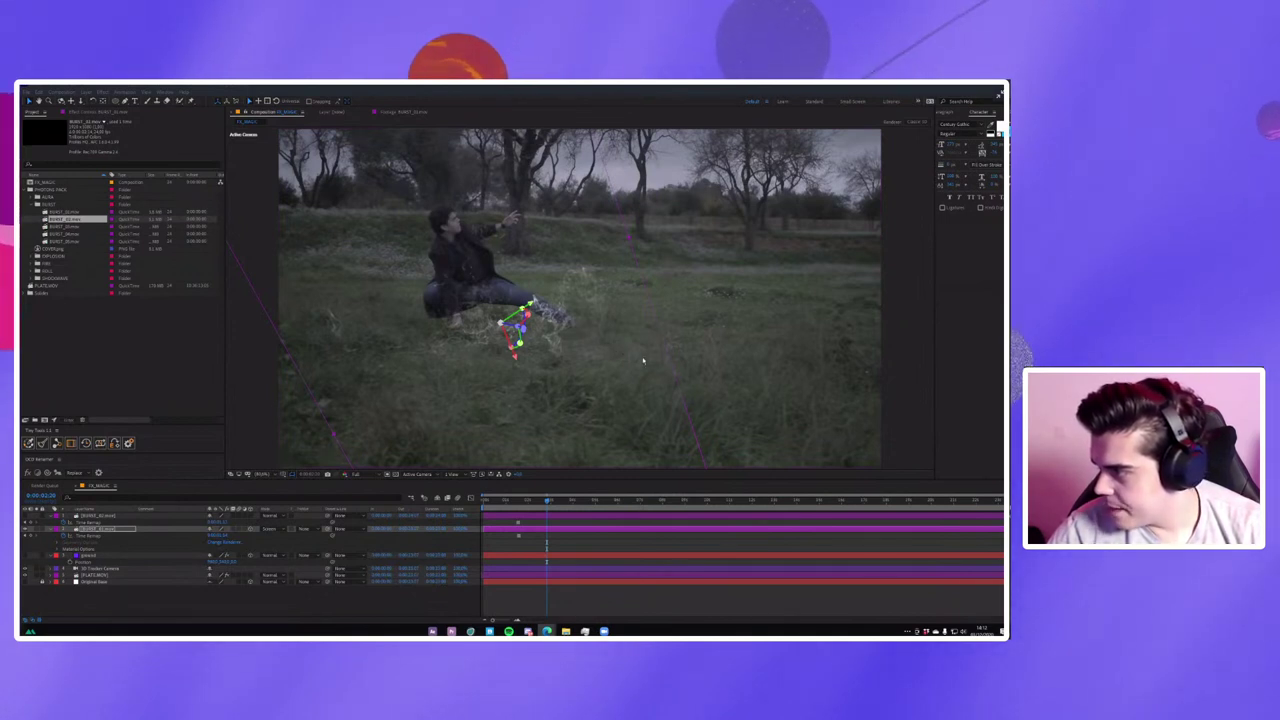
Scrub through the footage to check the smoke and select the burst in the scene.
{"action": "left_click", "coordinate": [496, 508]}
{"action": "left_click_drag", "start_coordinate": [496, 508], "coordinate": [766, 497]}
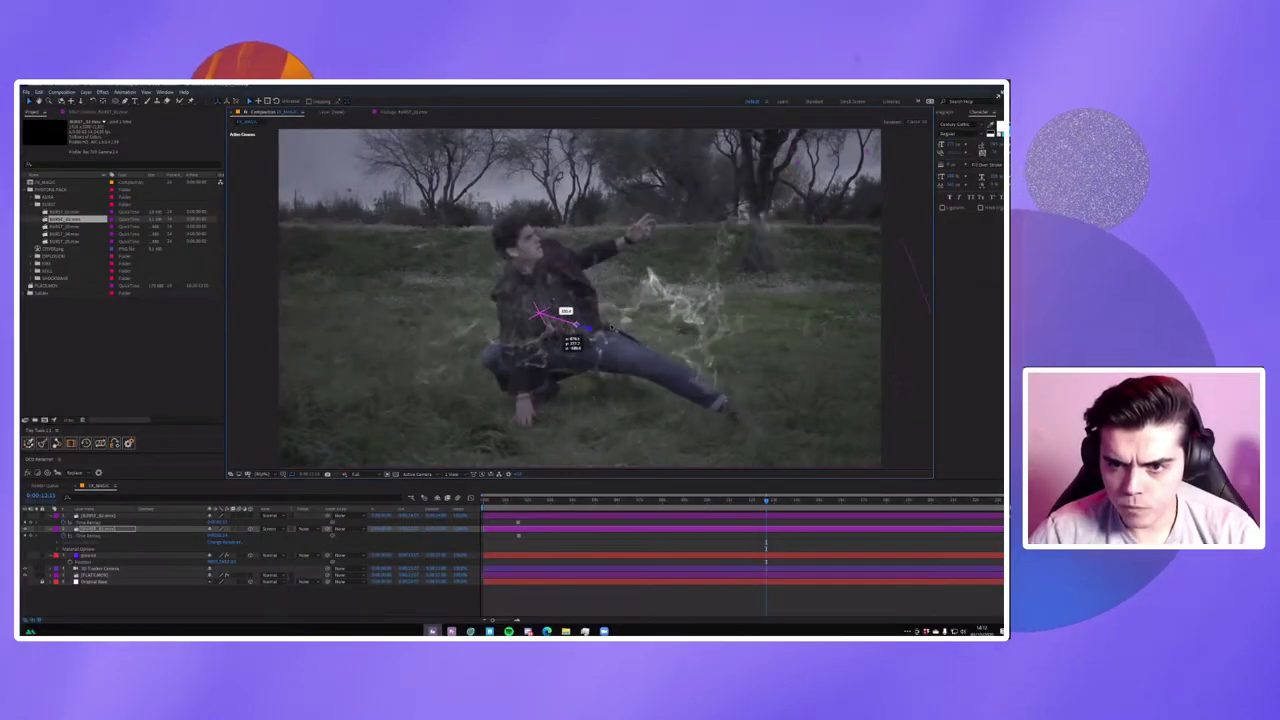
{"action": "left_click", "coordinate": [672, 499]}
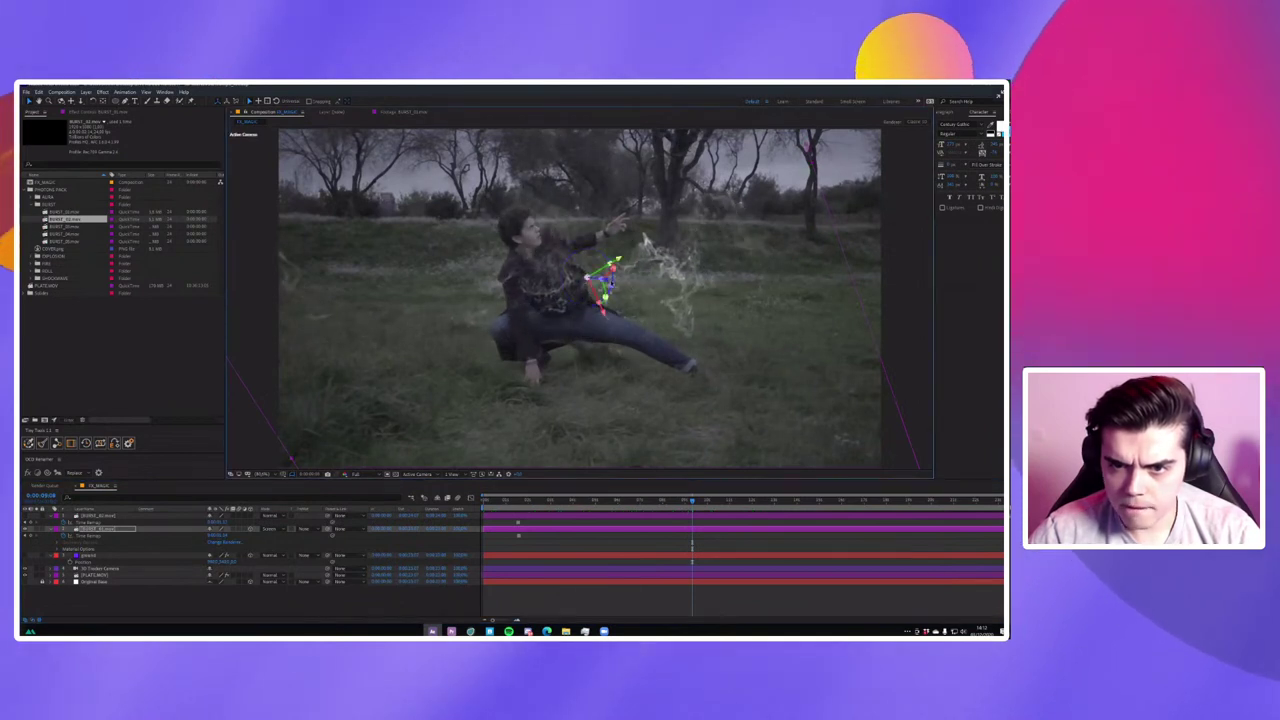
{"action": "left_click", "coordinate": [600, 272]}
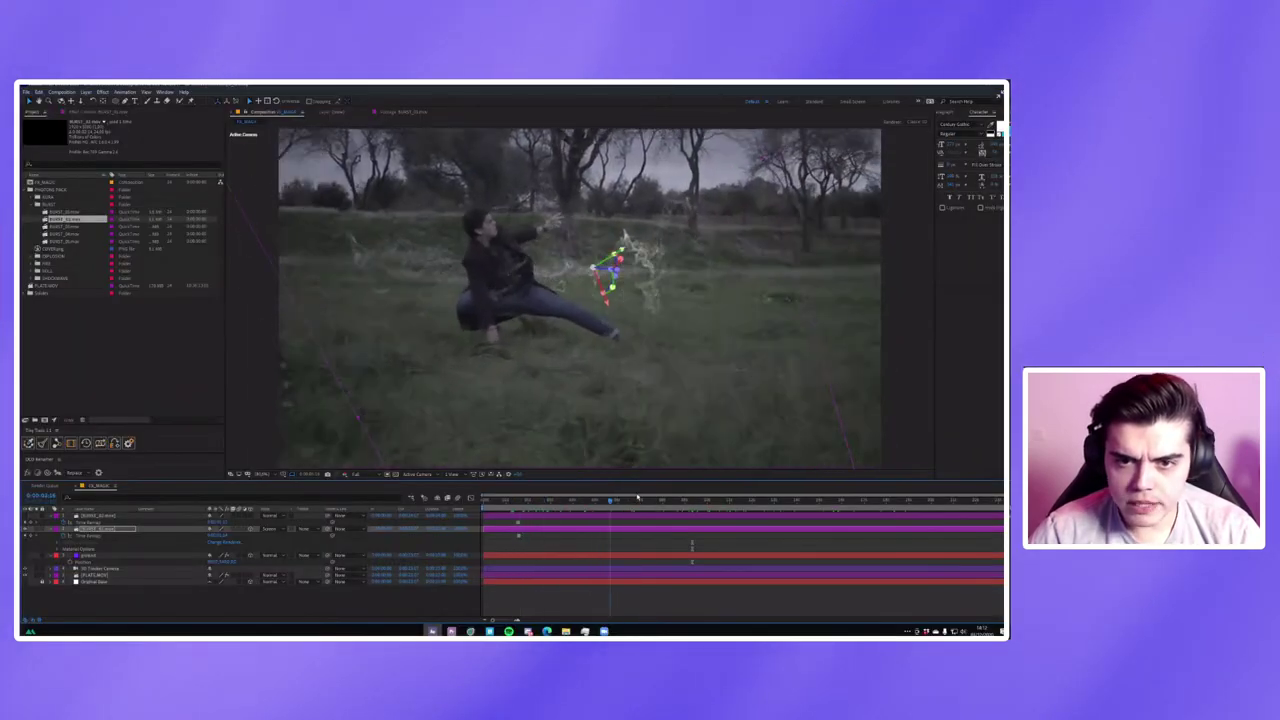
Turn on the new burst layer and set its blend mode to Screen.
{"action": "left_click", "coordinate": [90, 515]}
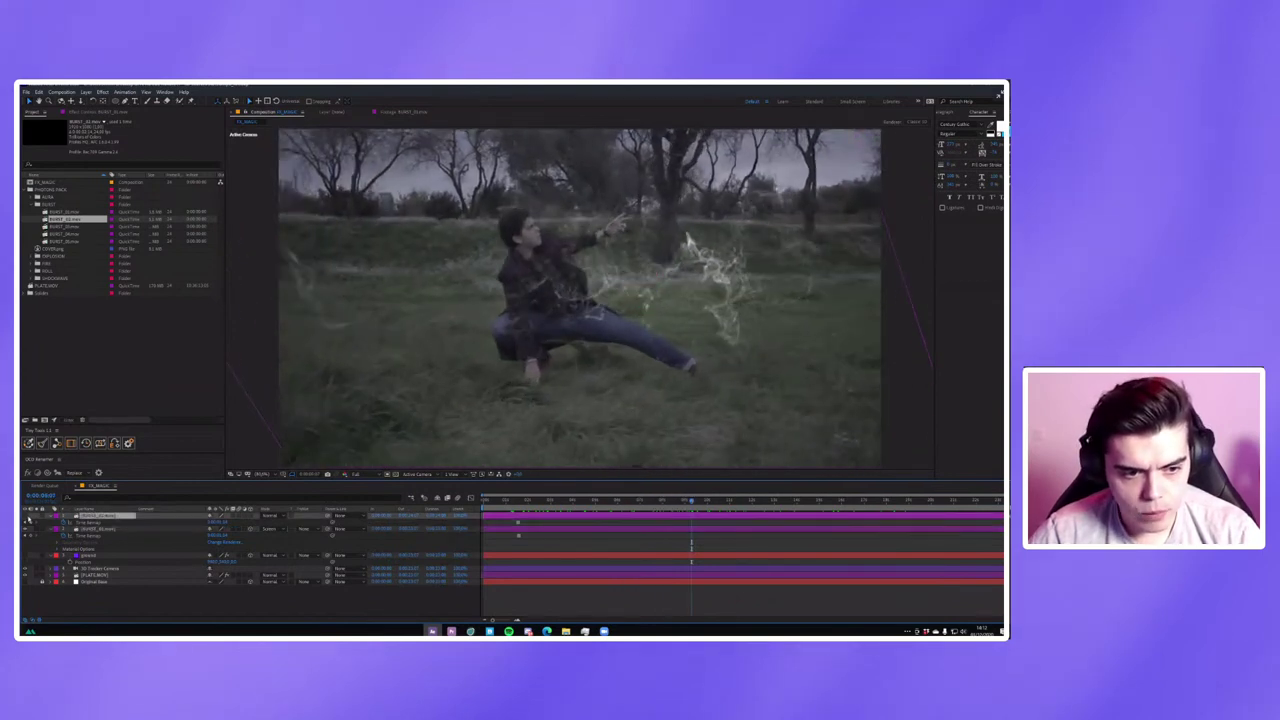
{"action": "left_click", "coordinate": [41, 514]}
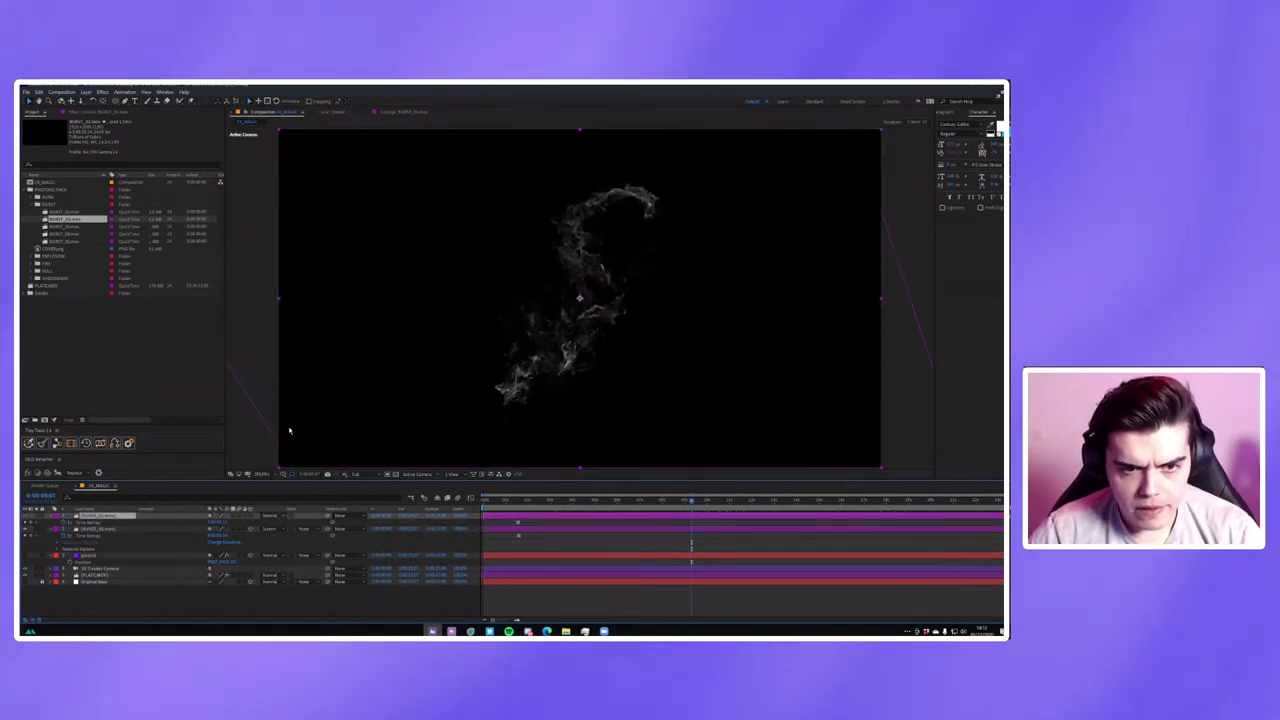
{"action": "left_click", "coordinate": [270, 515]}
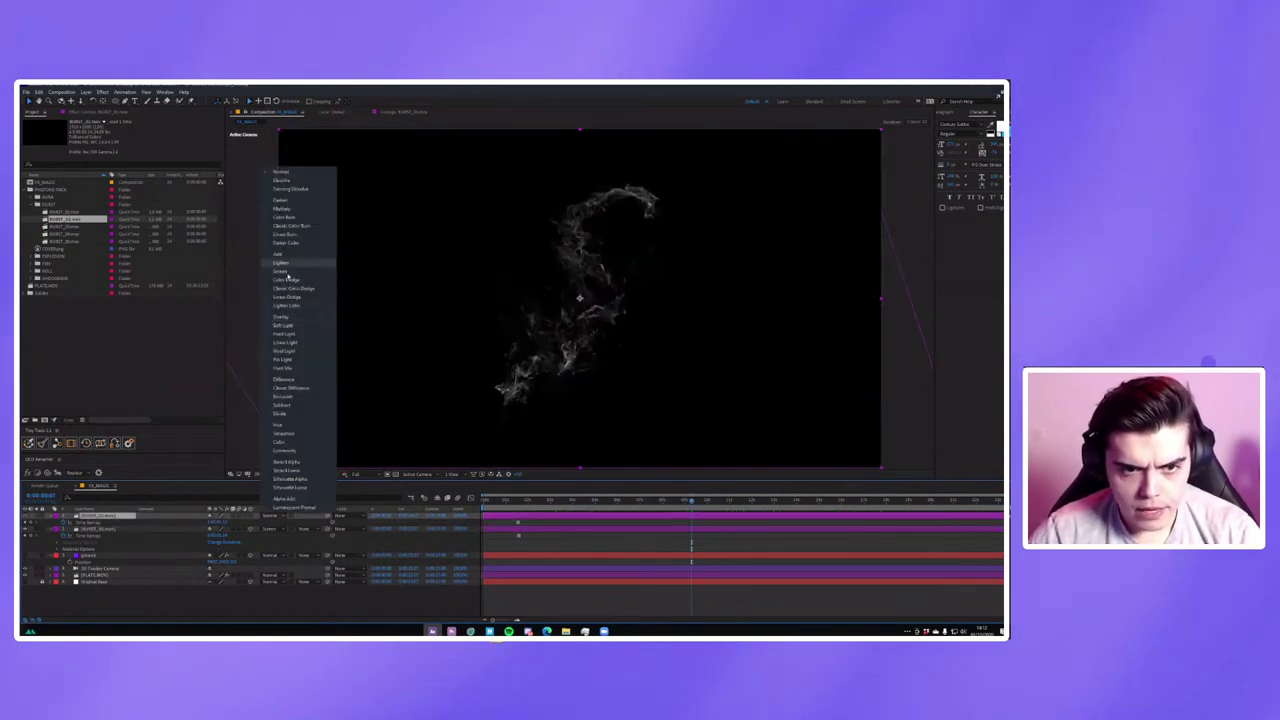
{"action": "left_click", "coordinate": [286, 272]}
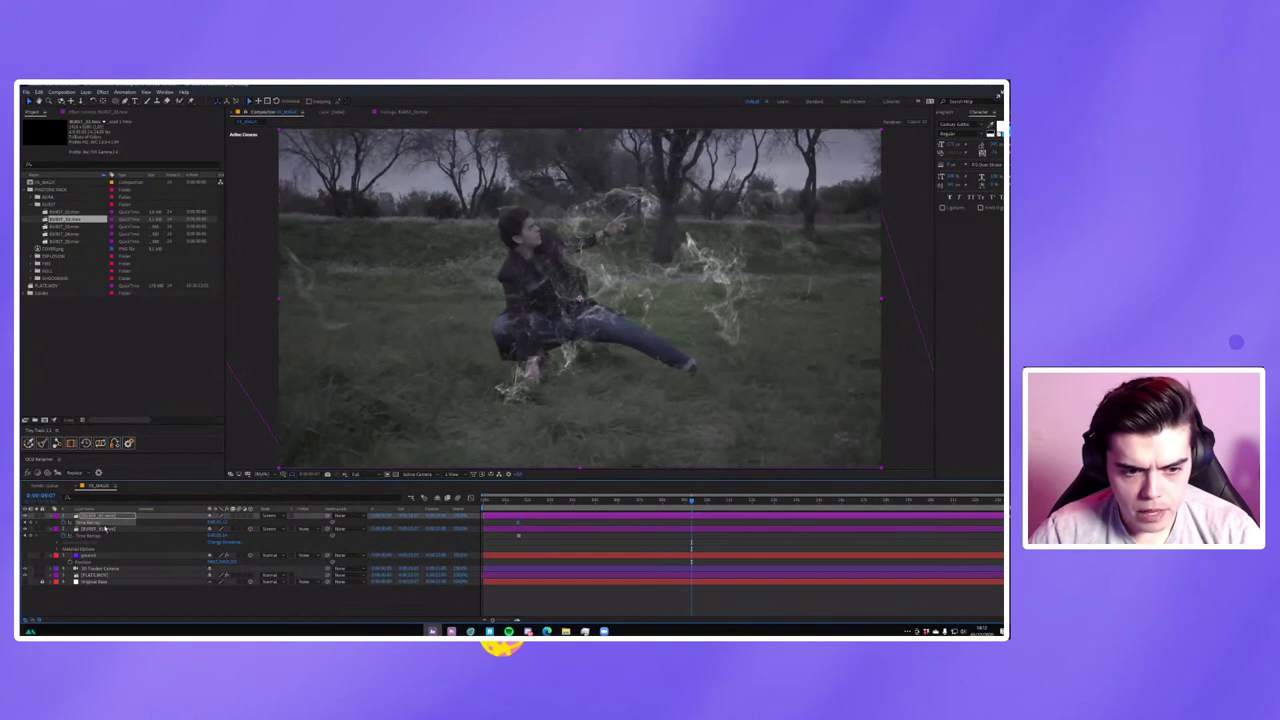
Select the original burst layer and reveal its rotation properties.
{"action": "left_click", "coordinate": [101, 530]}
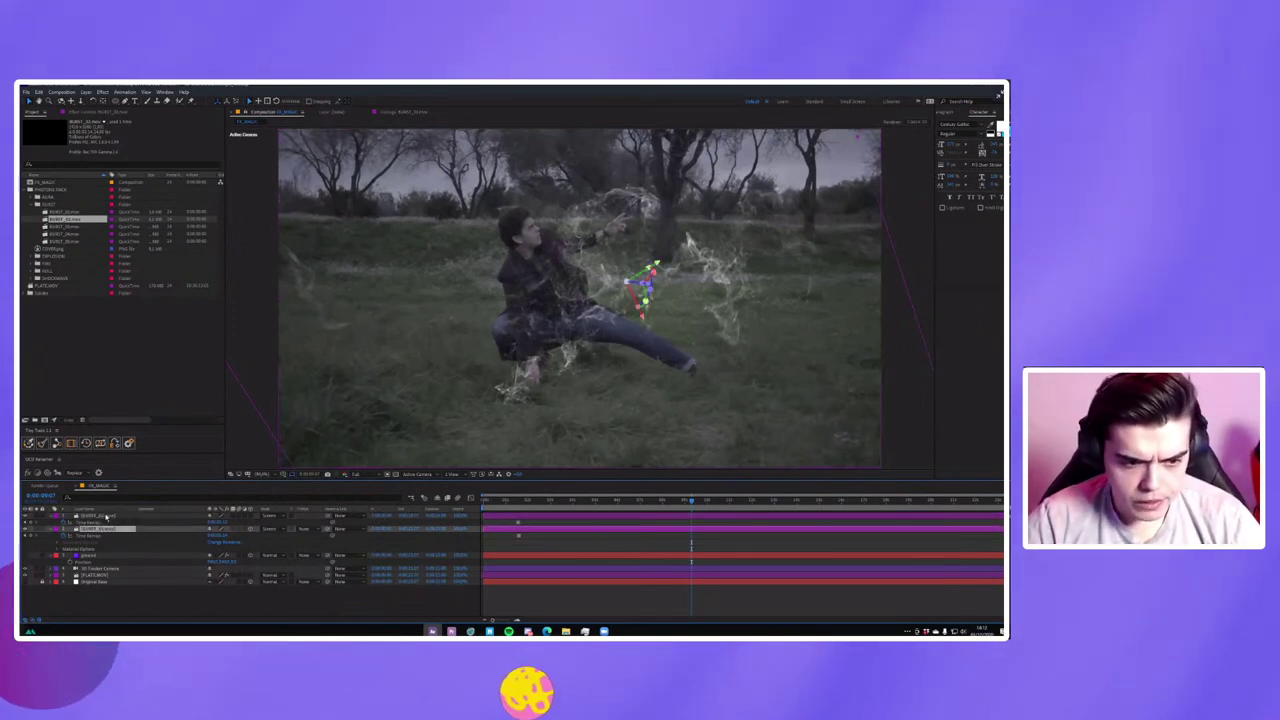
{"action": "left_click", "coordinate": [95, 515]}
{"action": "left_click", "coordinate": [100, 529]}
{"action": "key", "text": "r"}
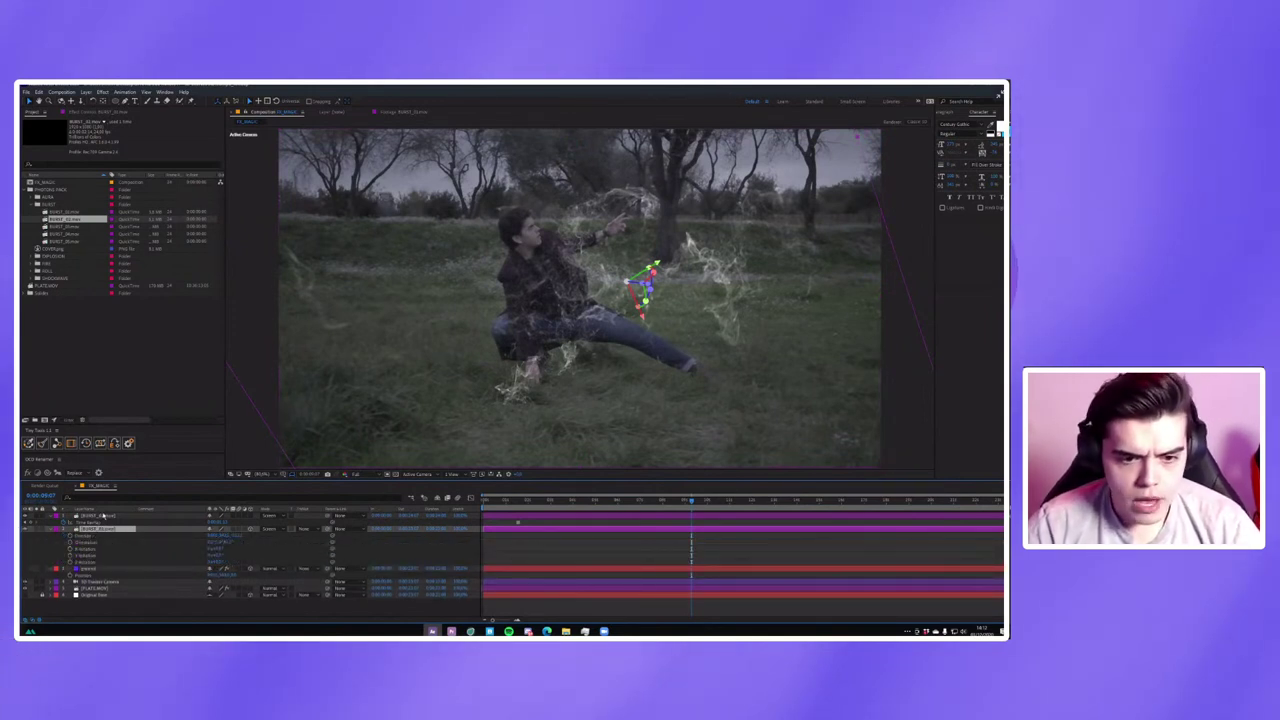
Parent the new burst layer to the first burst and duplicate it.
{"action": "left_click", "coordinate": [135, 516]}
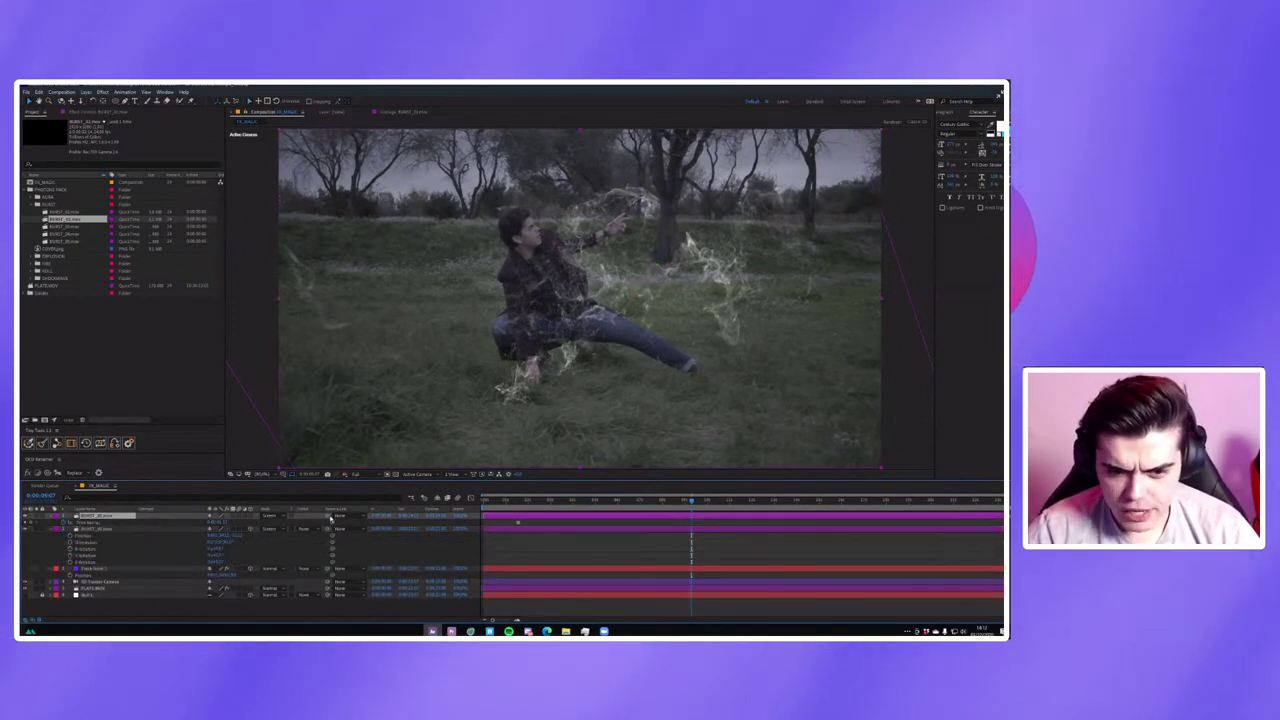
{"action": "left_click_drag", "start_coordinate": [127, 533], "coordinate": [127, 535]}
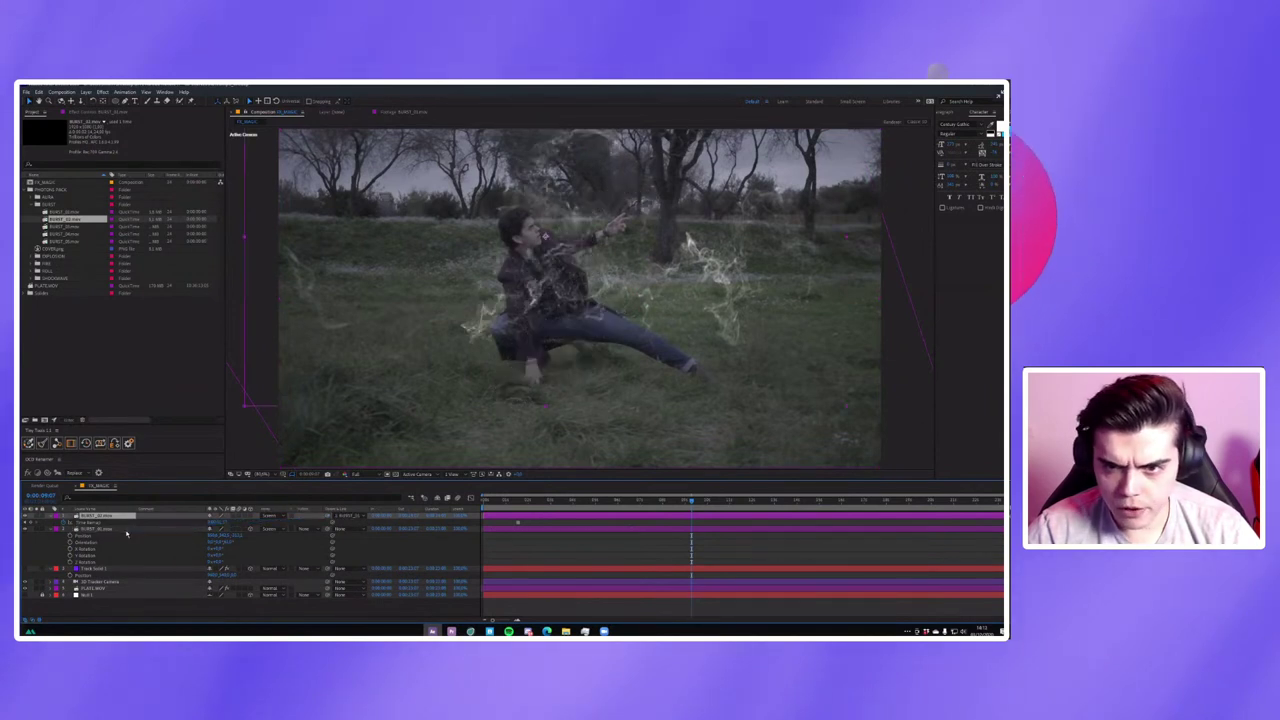
{"action": "key", "text": "ctrl+d"}
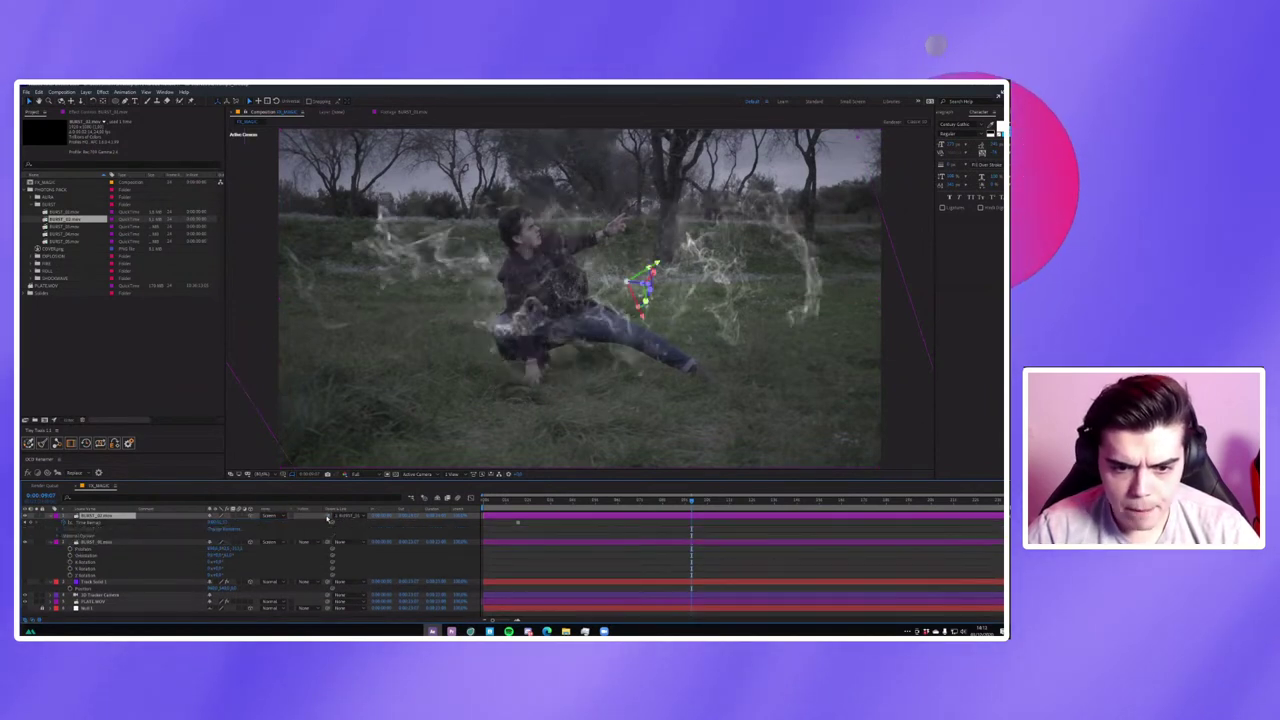
{"action": "left_click", "coordinate": [85, 546]}
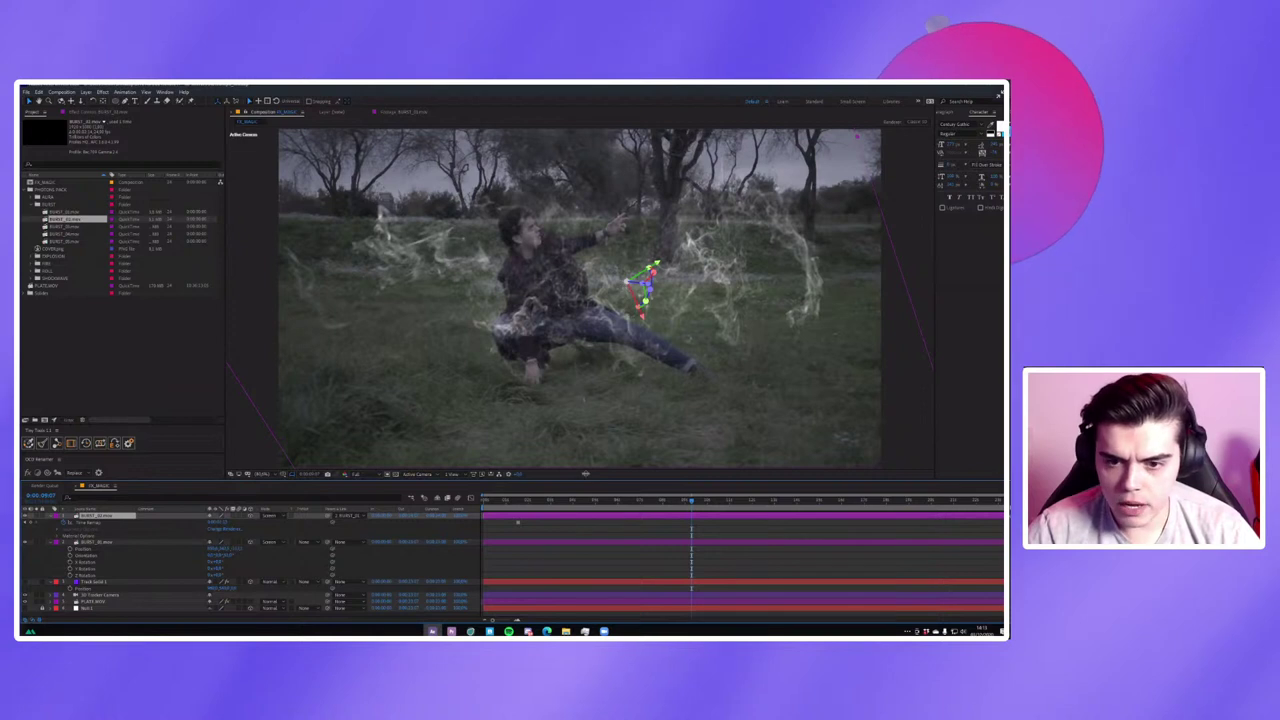
Rotate the duplicated burst in 3D to reshape its spread and preview it.
{"action": "left_click_drag", "start_coordinate": [600, 506], "coordinate": [562, 500]}
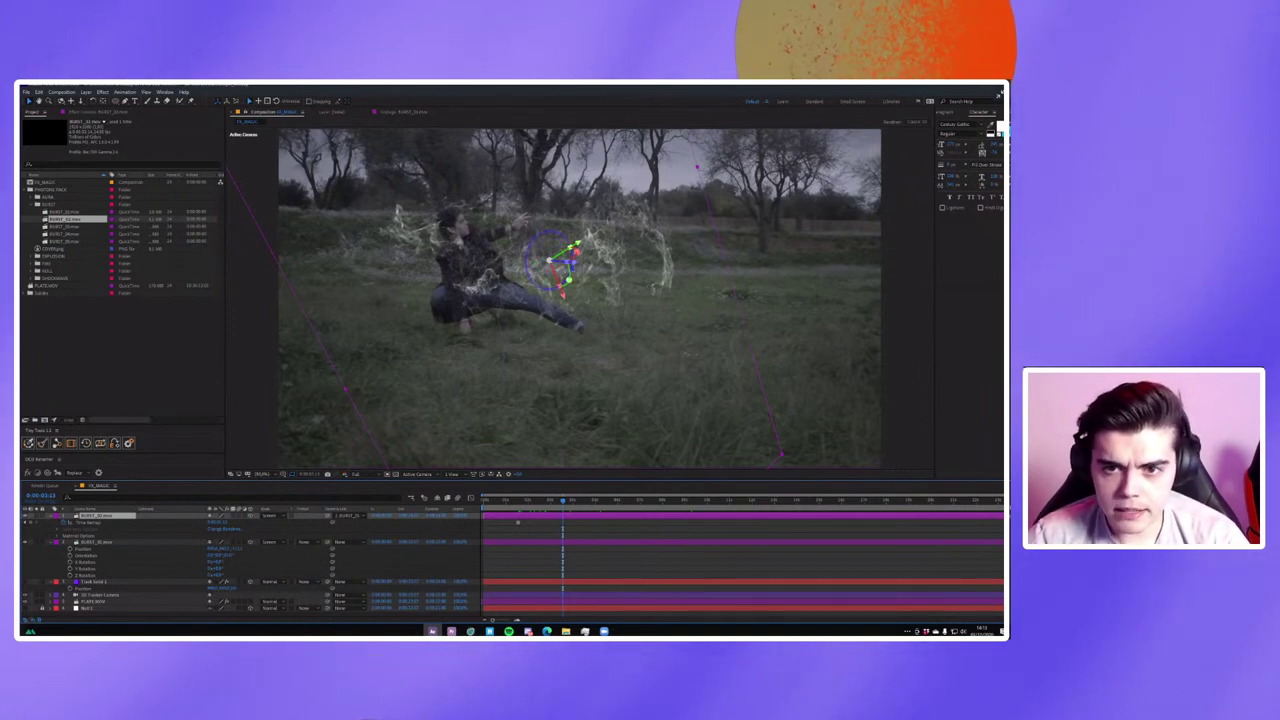
{"action": "mouse_move", "coordinate": [566, 258]}
{"action": "left_mouse_down"}
{"action": "mouse_move", "coordinate": [568, 285]}
{"action": "mouse_move", "coordinate": [560, 268]}
{"action": "left_mouse_up"}
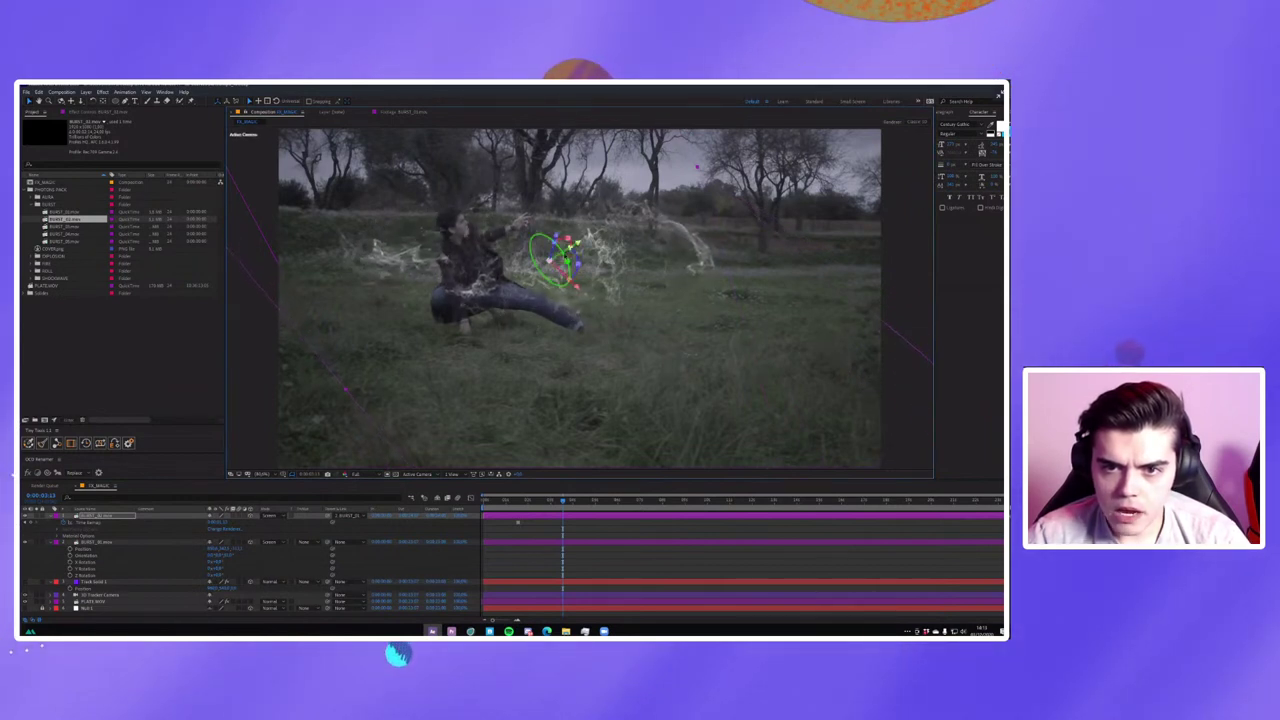
{"action": "left_click_drag", "start_coordinate": [566, 250], "coordinate": [563, 264]}
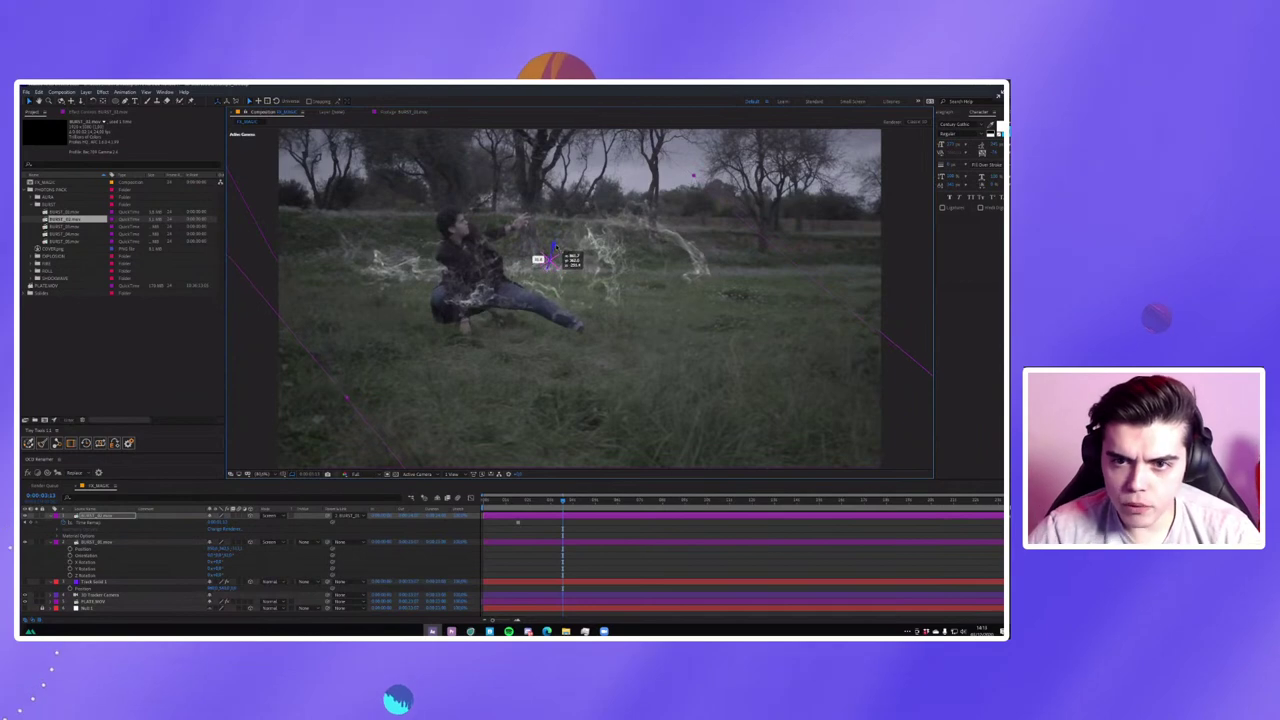
{"action": "left_click", "coordinate": [515, 502]}
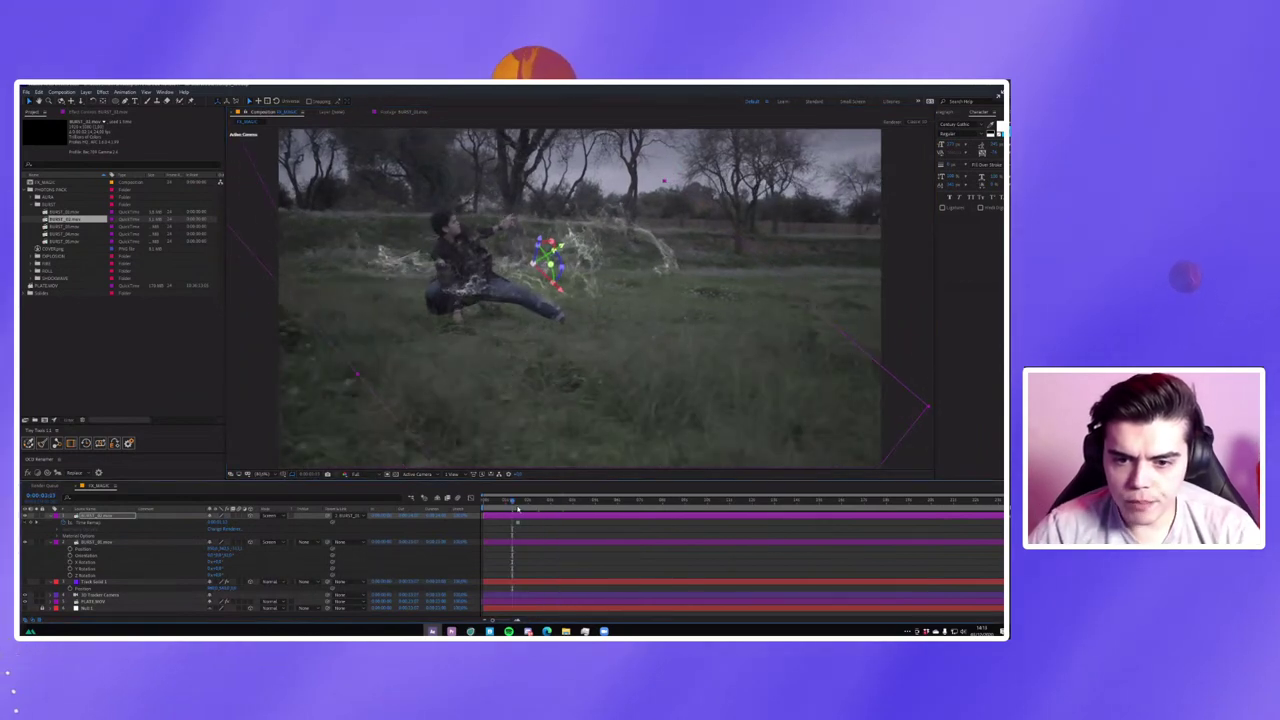
{"action": "left_click_drag", "start_coordinate": [518, 510], "coordinate": [497, 502]}
{"action": "key", "text": "space"}
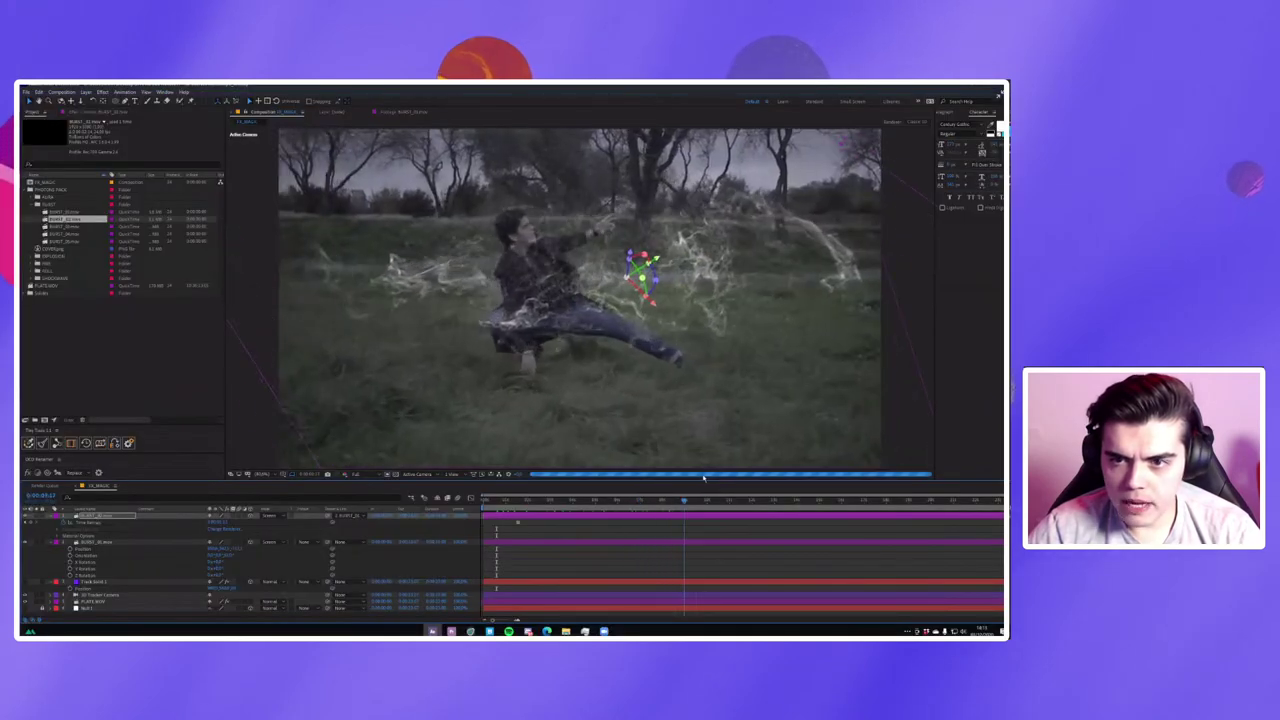
{"action": "key", "text": "space"}
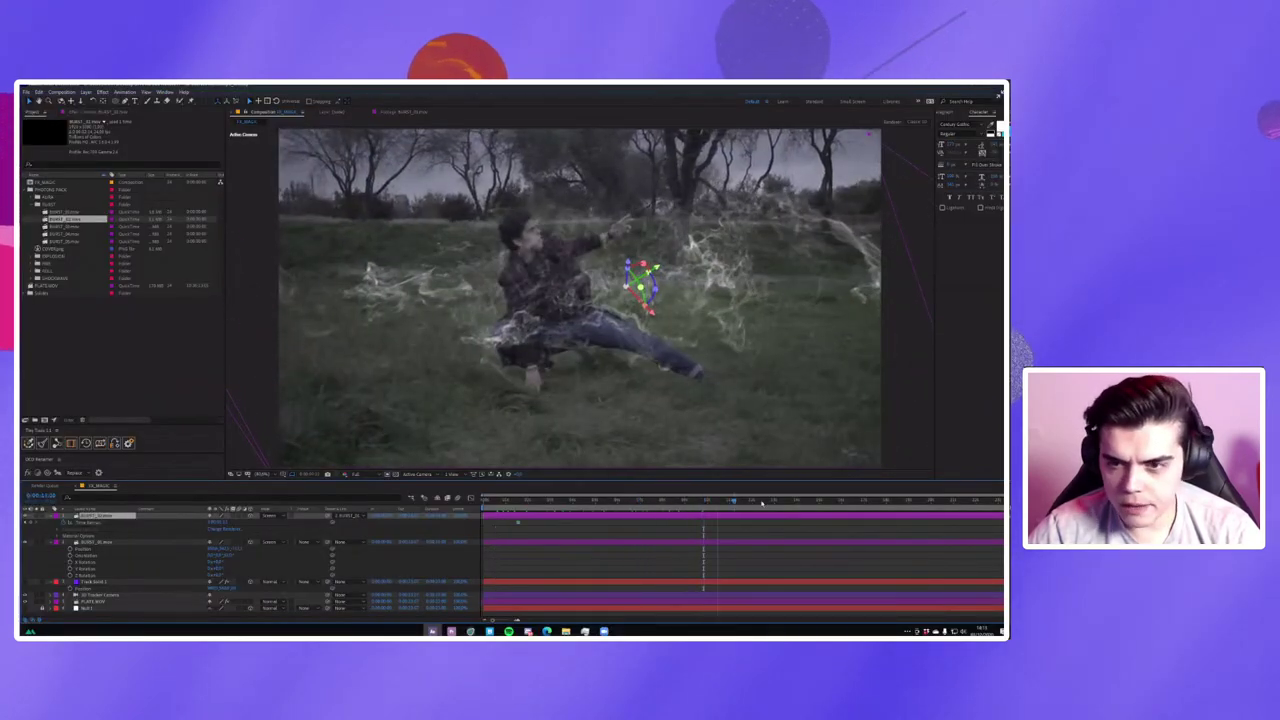
Duplicate the burst again and rotate the copy in 3D to swirl around the man.
{"action": "left_click_drag", "start_coordinate": [676, 500], "coordinate": [638, 499]}
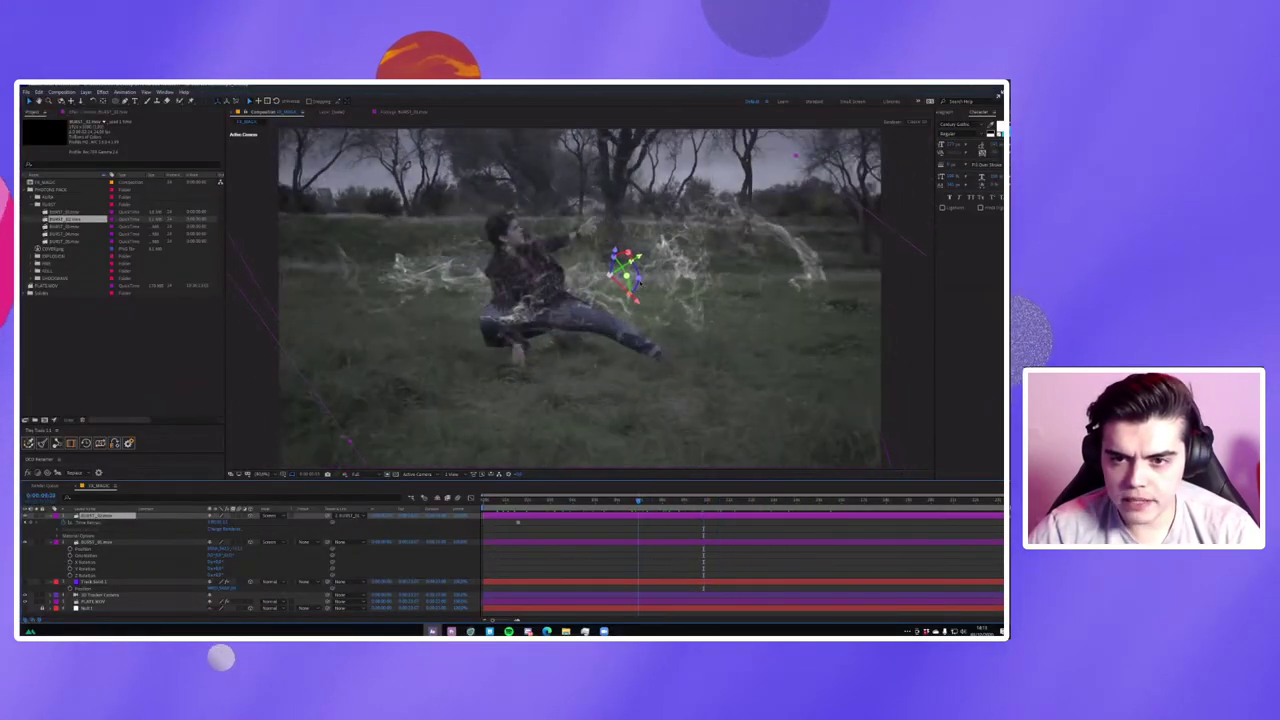
{"action": "key", "text": "ctrl+d"}
{"action": "key", "text": "space"}
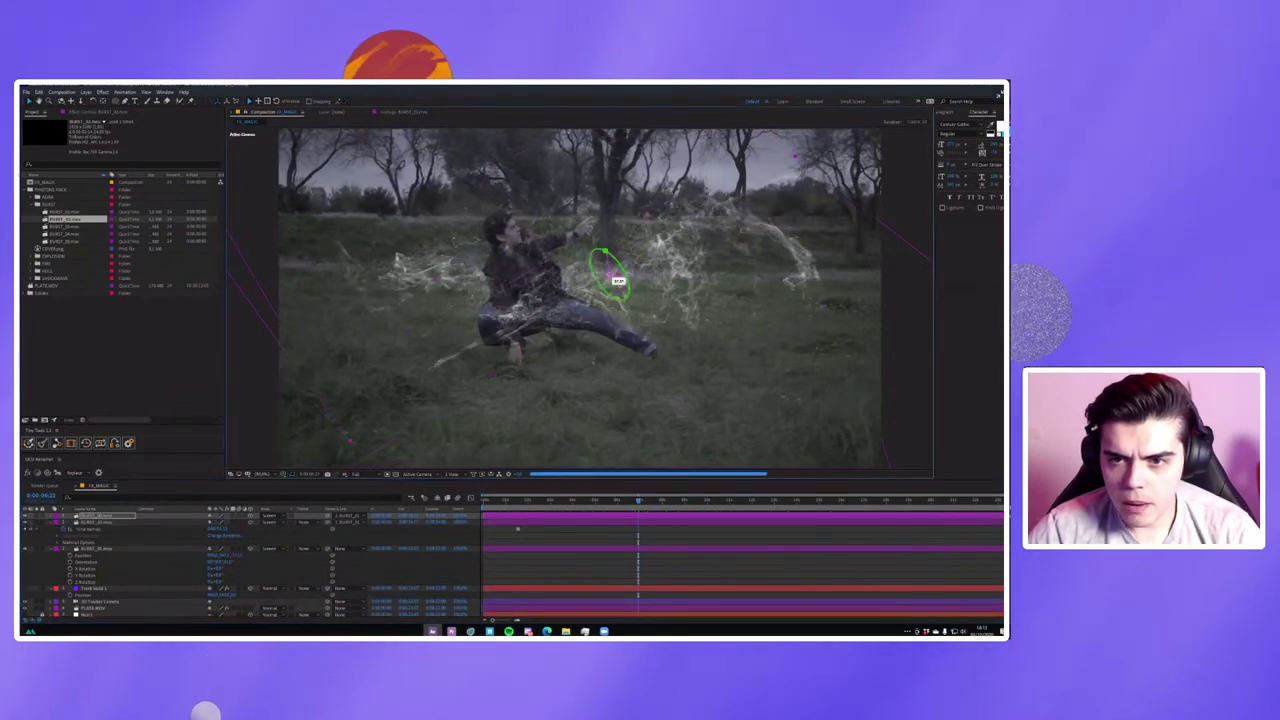
{"action": "left_click_drag", "start_coordinate": [620, 281], "coordinate": [612, 262]}
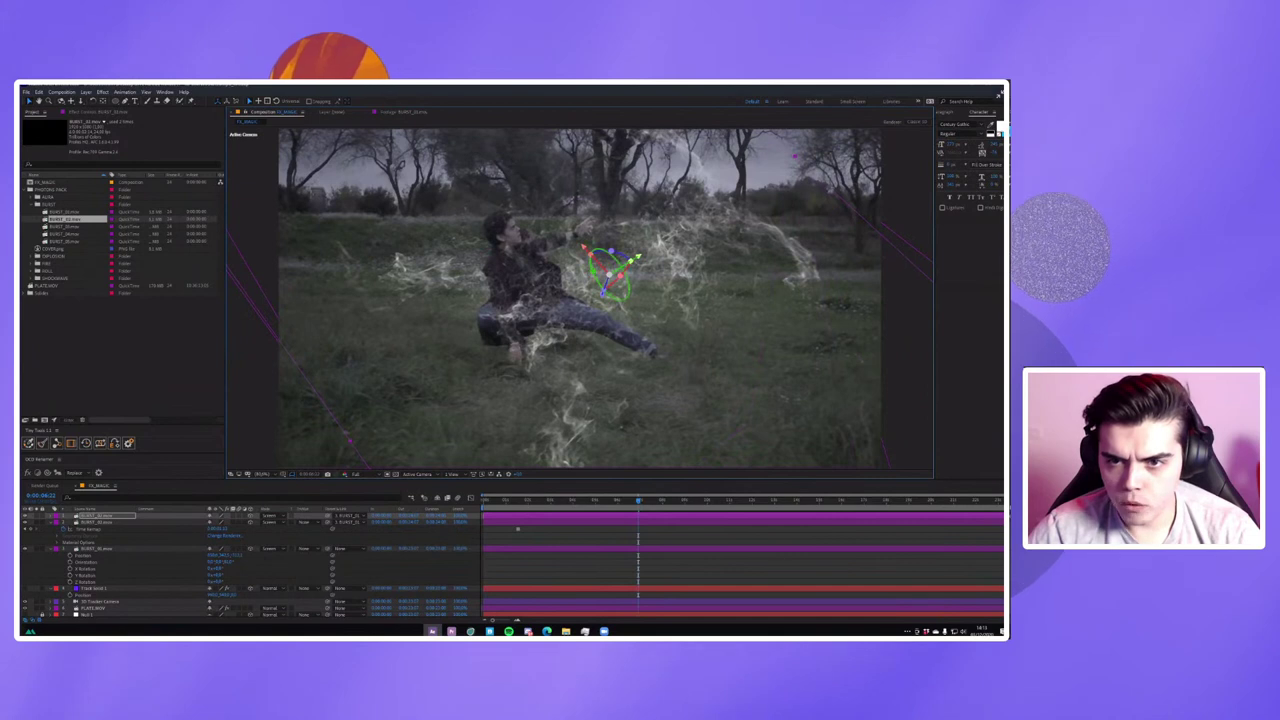
{"action": "key", "text": "w"}
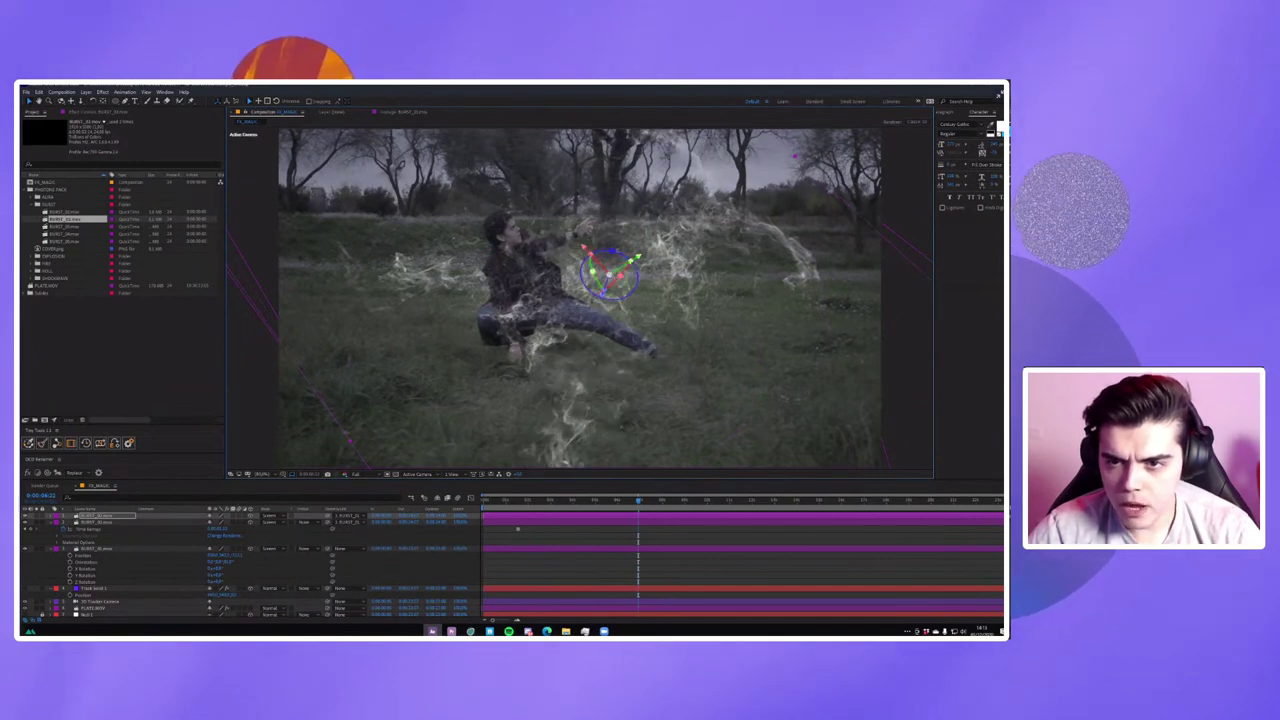
{"action": "left_click_drag", "start_coordinate": [610, 265], "coordinate": [618, 281]}
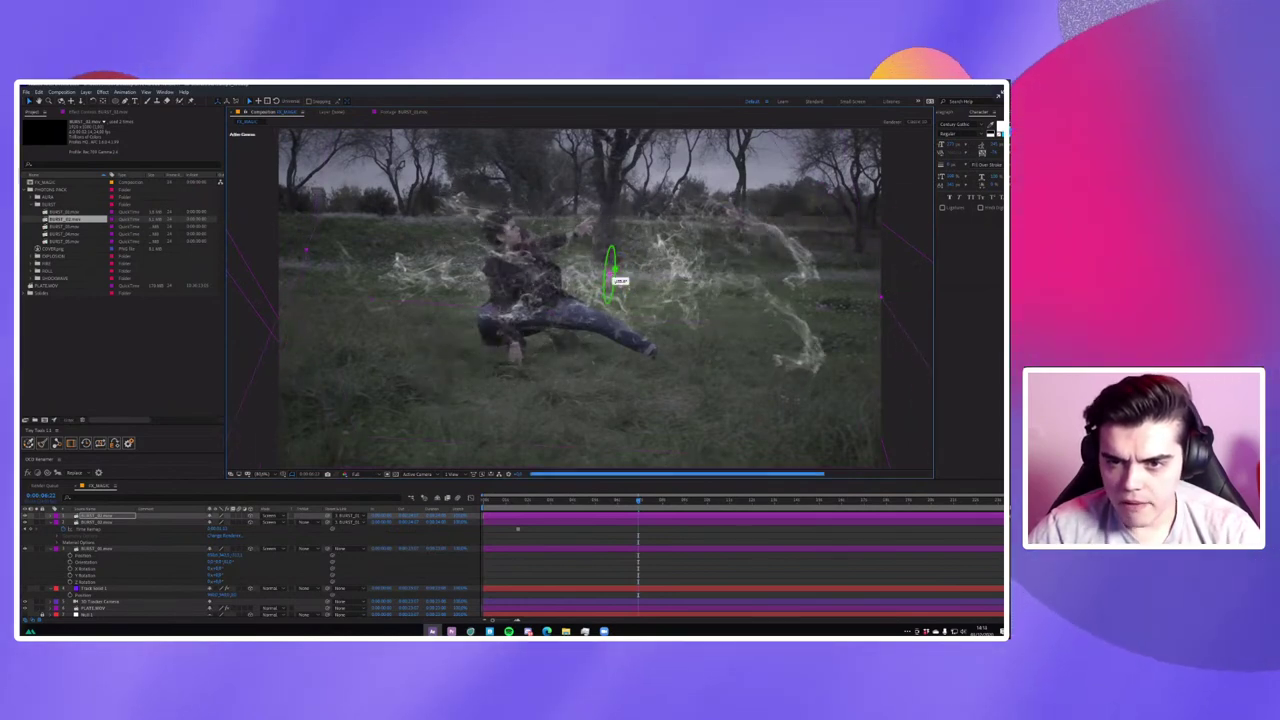
{"action": "left_click_drag", "start_coordinate": [618, 281], "coordinate": [617, 282]}
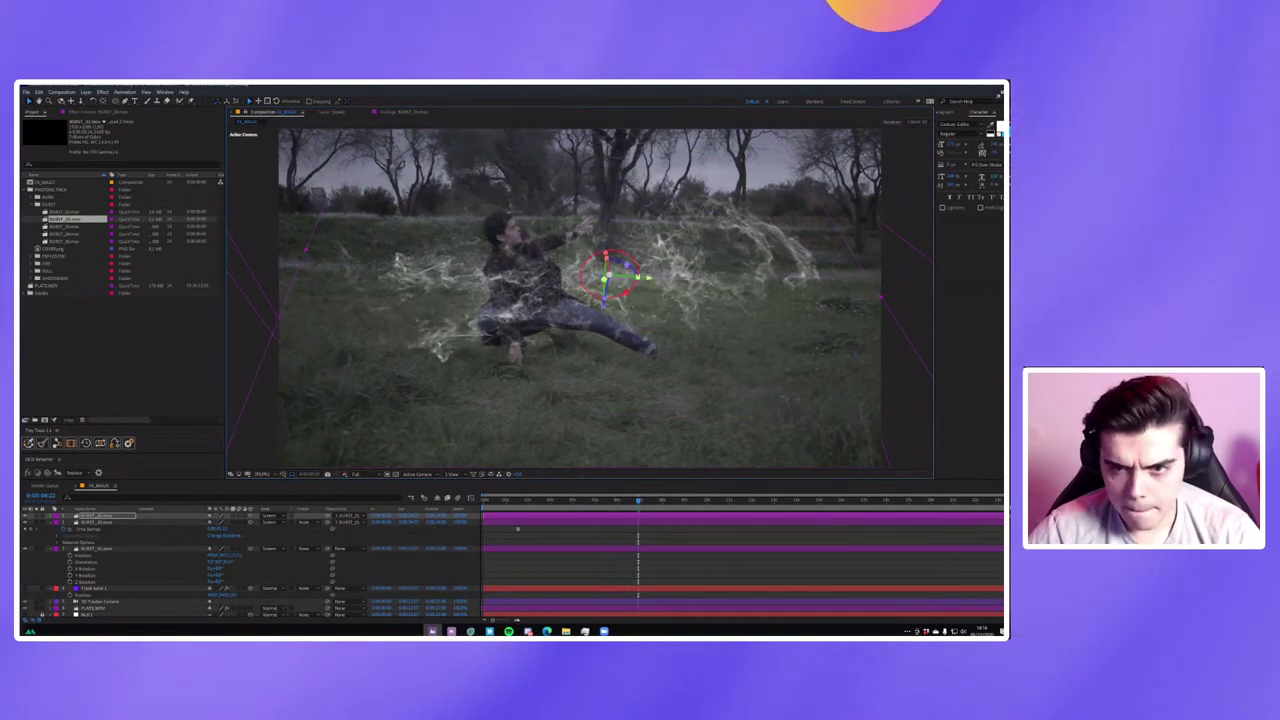
{"action": "left_click_drag", "start_coordinate": [617, 282], "coordinate": [617, 282]}
Replace the smoke layer's source with another BURST clip and rotate it so the wisps wrap the man.
{"action": "left_click", "coordinate": [70, 227]}
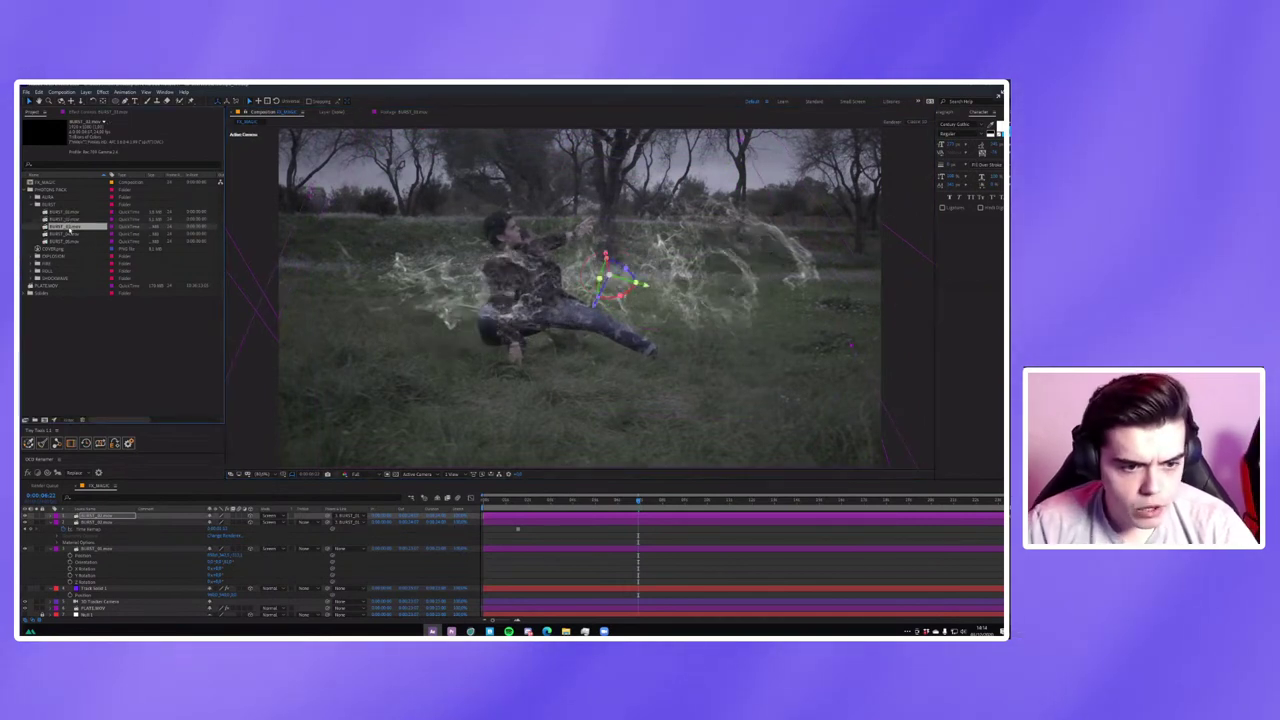
{"action": "left_click_drag", "start_coordinate": [116, 523], "coordinate": [113, 517]}
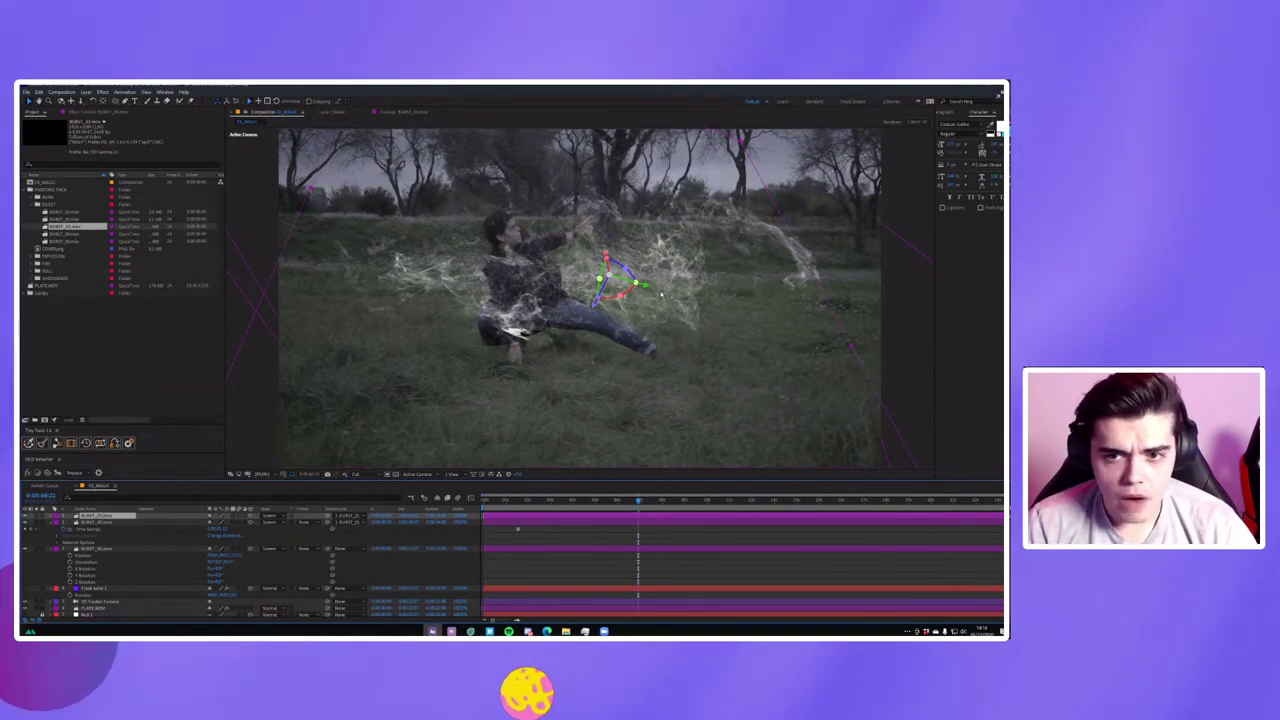
{"action": "left_click_drag", "start_coordinate": [600, 288], "coordinate": [617, 281]}
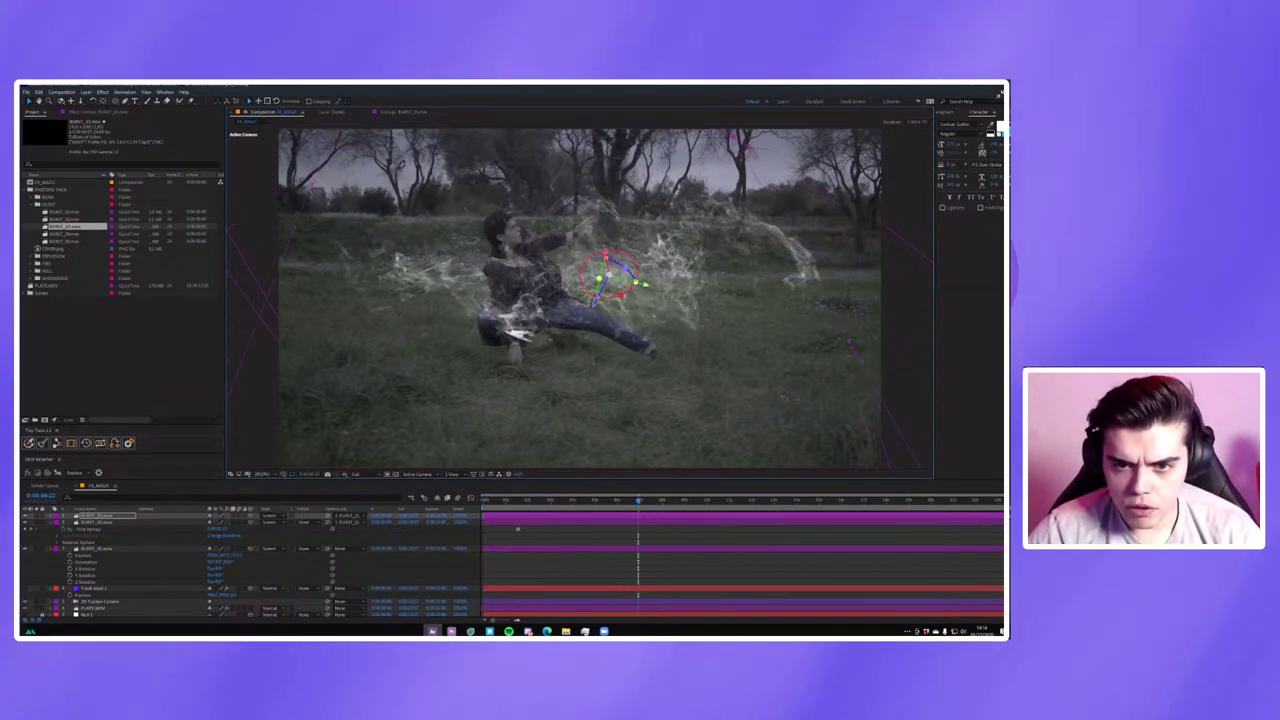
{"action": "left_click_drag", "start_coordinate": [614, 284], "coordinate": [624, 287]}
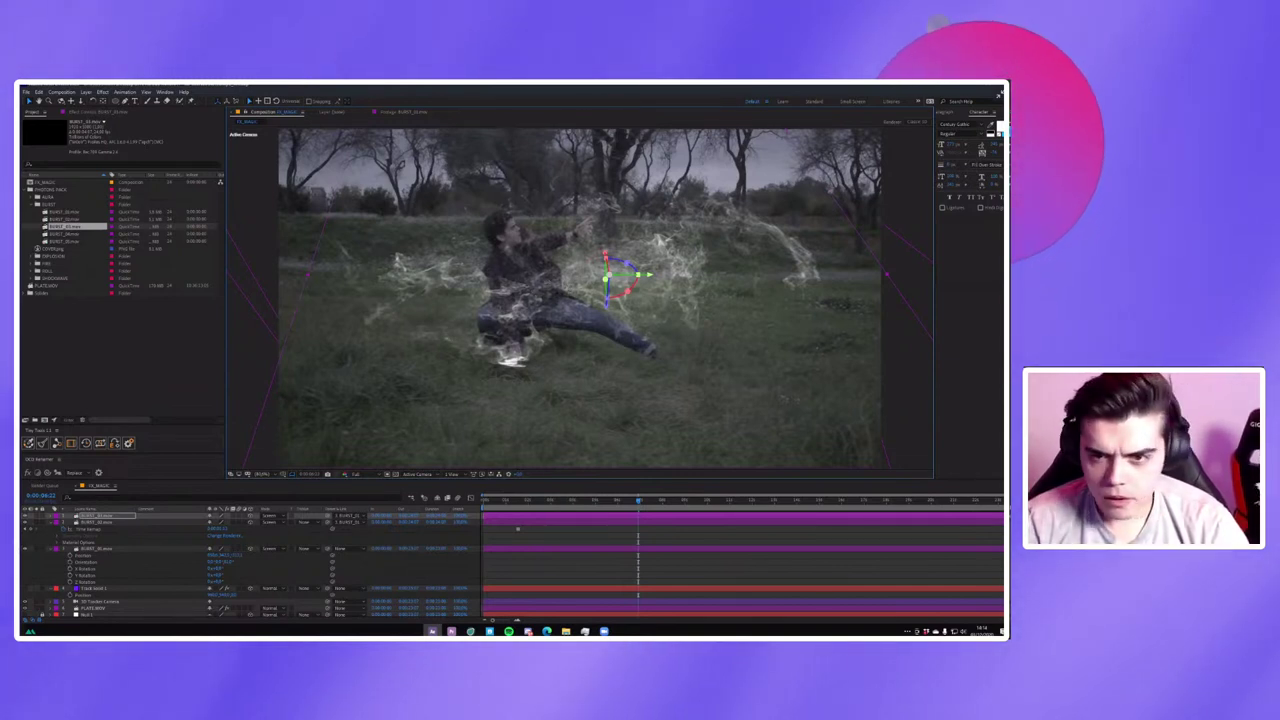
{"action": "left_click_drag", "start_coordinate": [608, 280], "coordinate": [614, 214]}
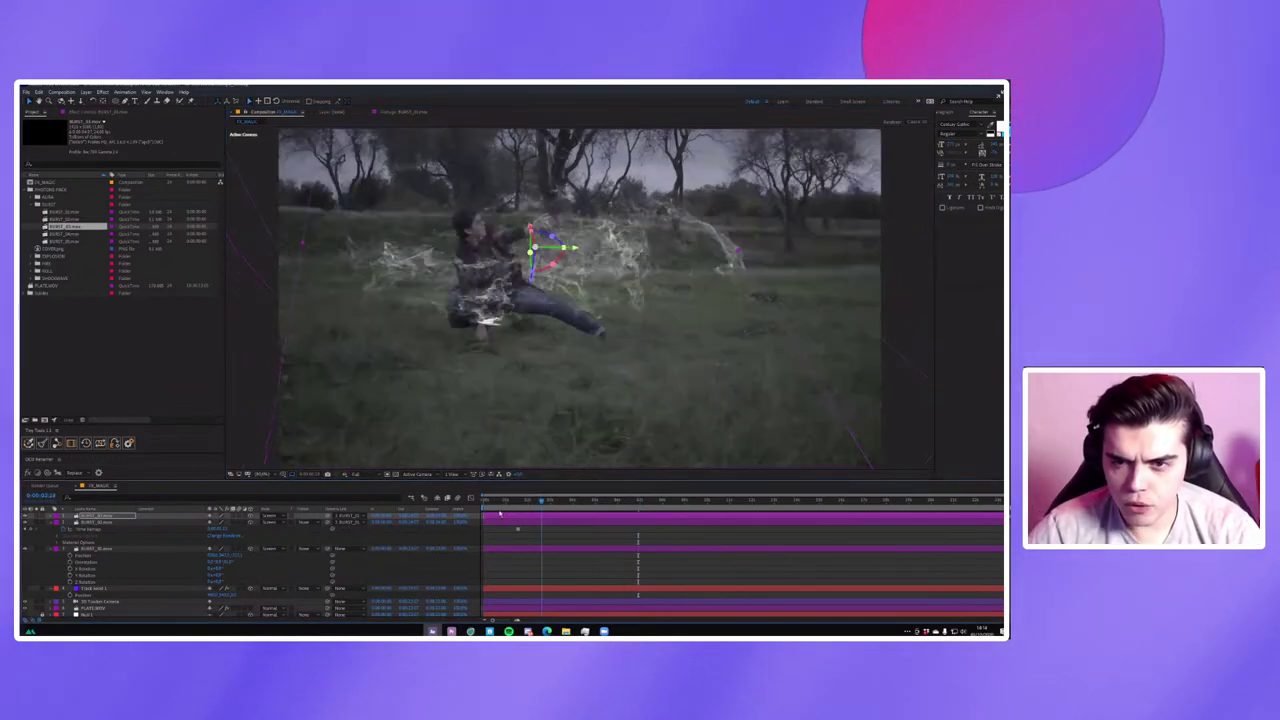
Preview the composite from an earlier frame.
{"action": "left_click", "coordinate": [596, 499]}
{"action": "key", "text": "space"}
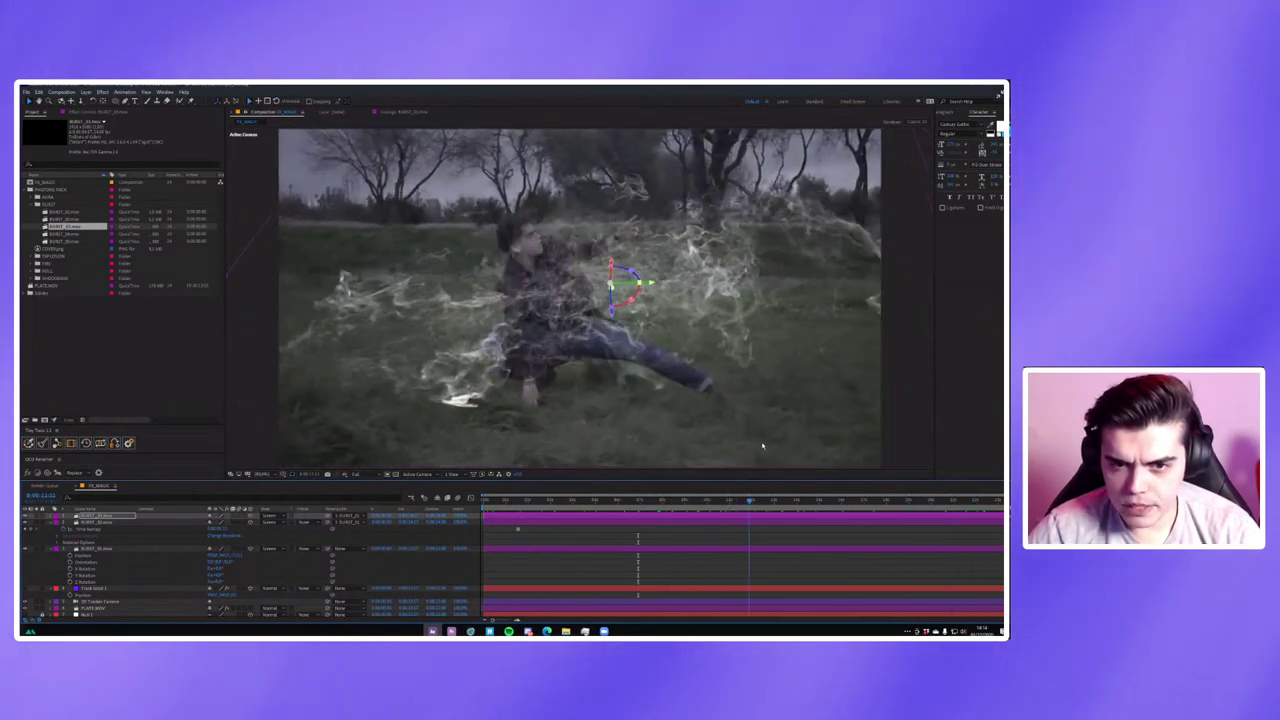
{"action": "key", "text": "space"}
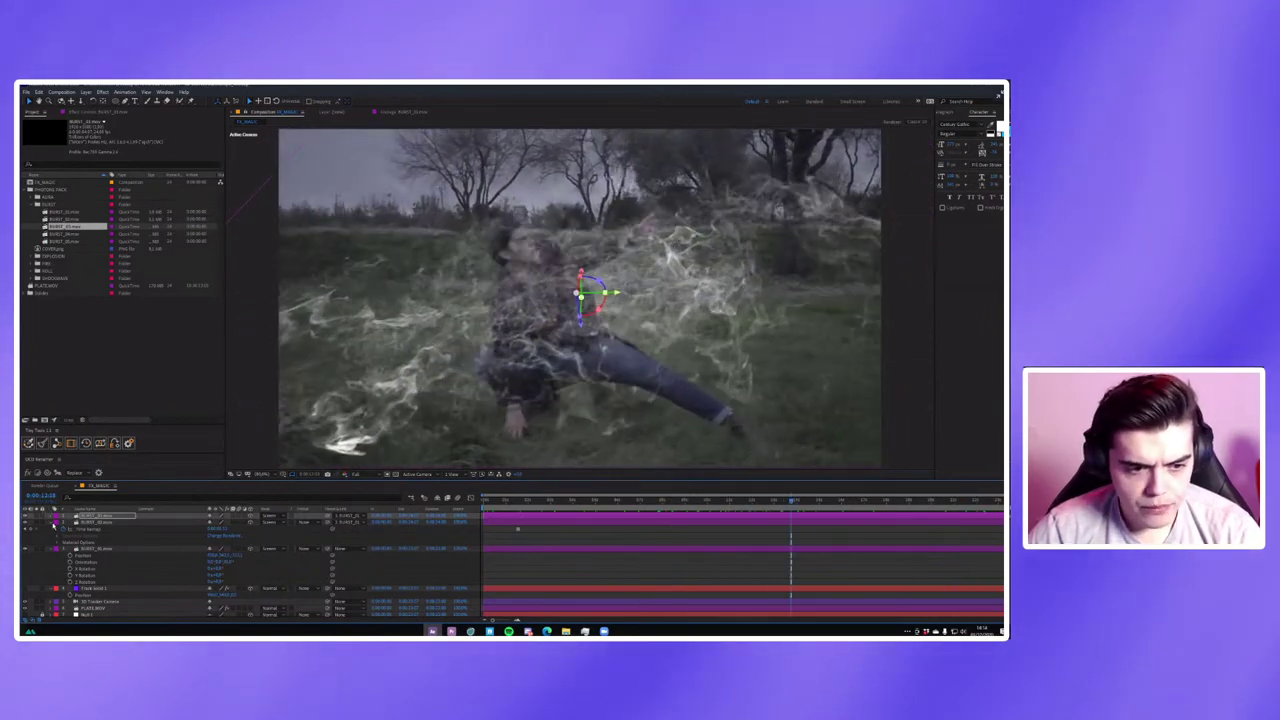
Collapse the expanded layer properties and duplicate the 3D Tracker Camera.
{"action": "left_click", "coordinate": [62, 588]}
{"action": "left_click", "coordinate": [62, 548]}
{"action": "left_click", "coordinate": [97, 530]}
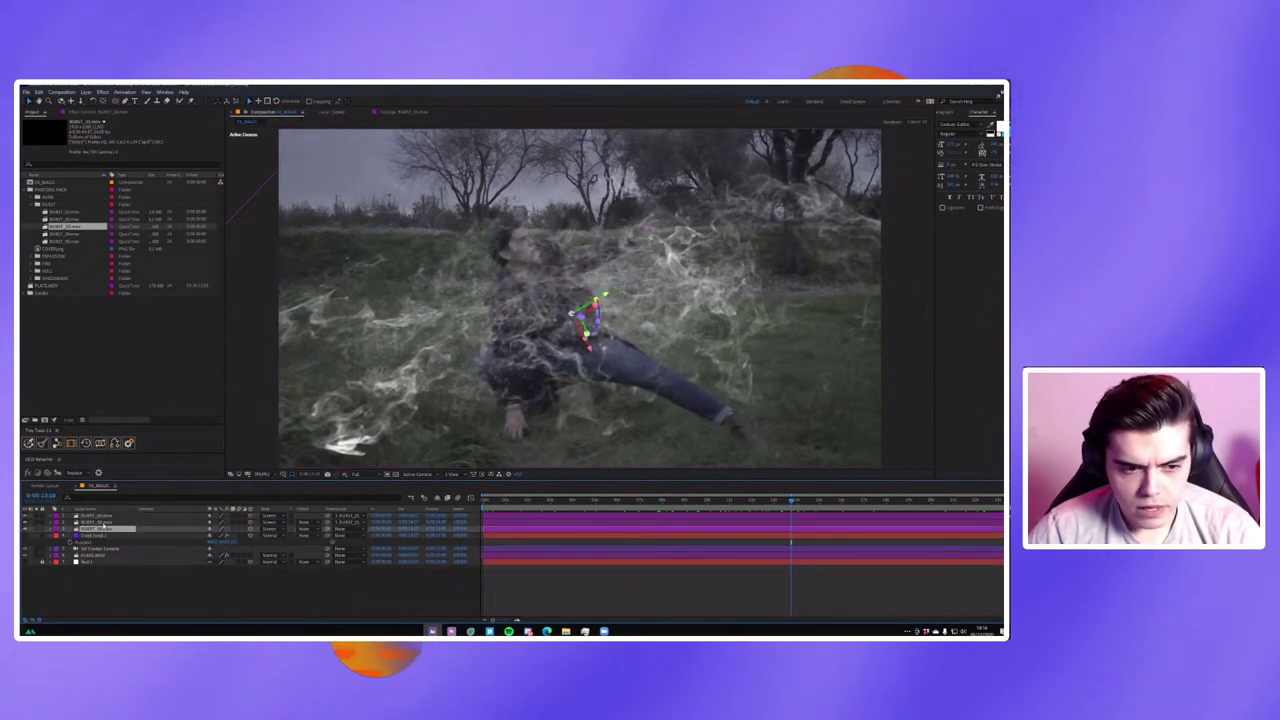
{"action": "left_click", "coordinate": [92, 549]}
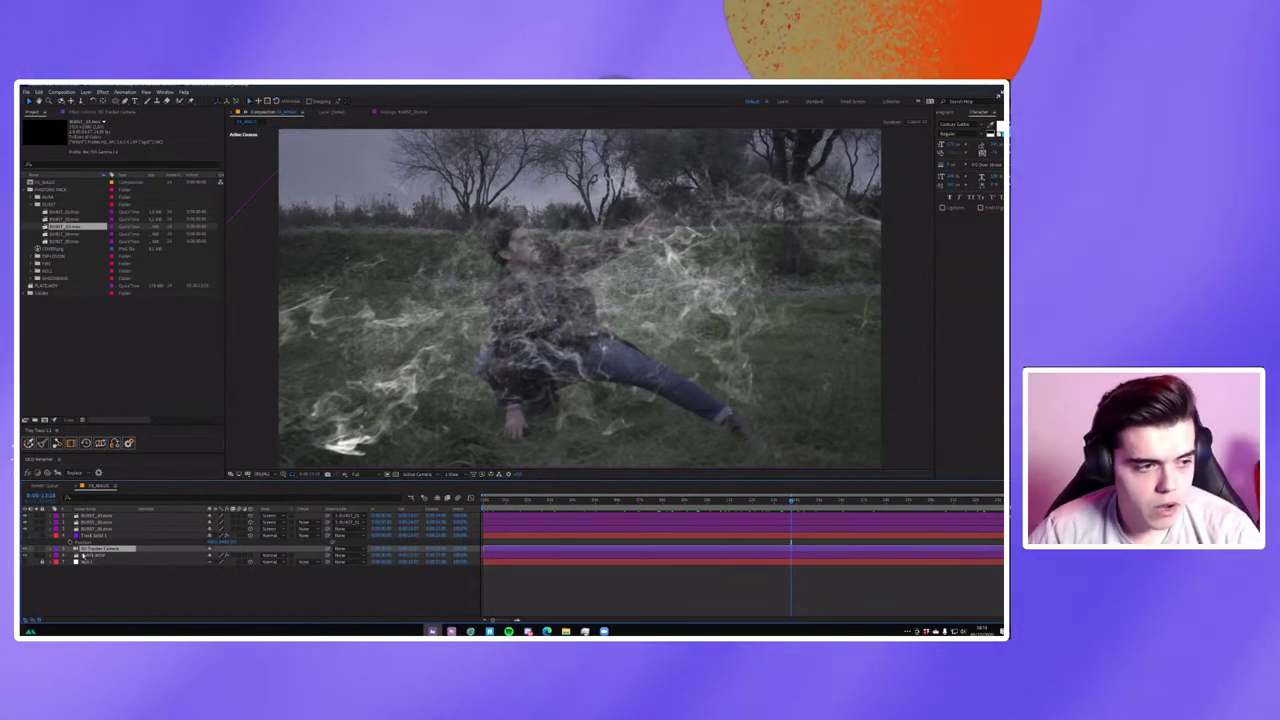
{"action": "key", "text": "ctrl+d"}
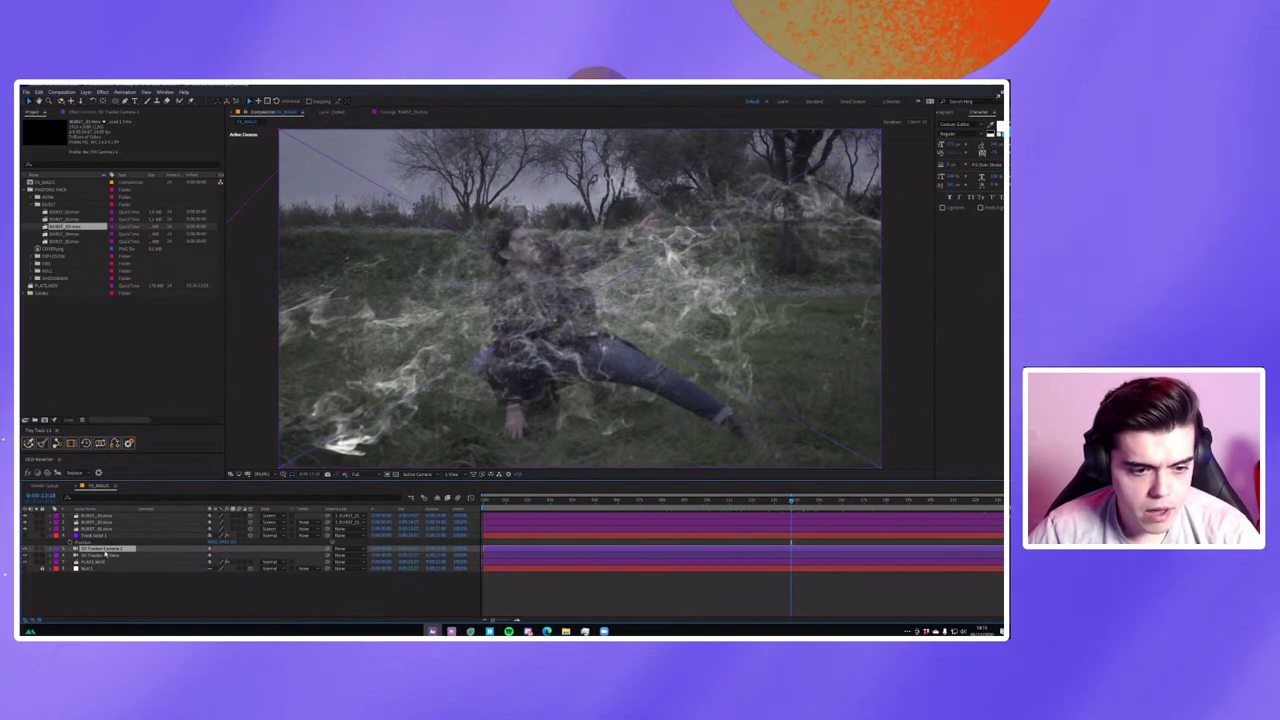
Move the camera copy beside the BURST layers and pre-compose them together.
{"action": "left_click_drag", "start_coordinate": [104, 553], "coordinate": [100, 528]}
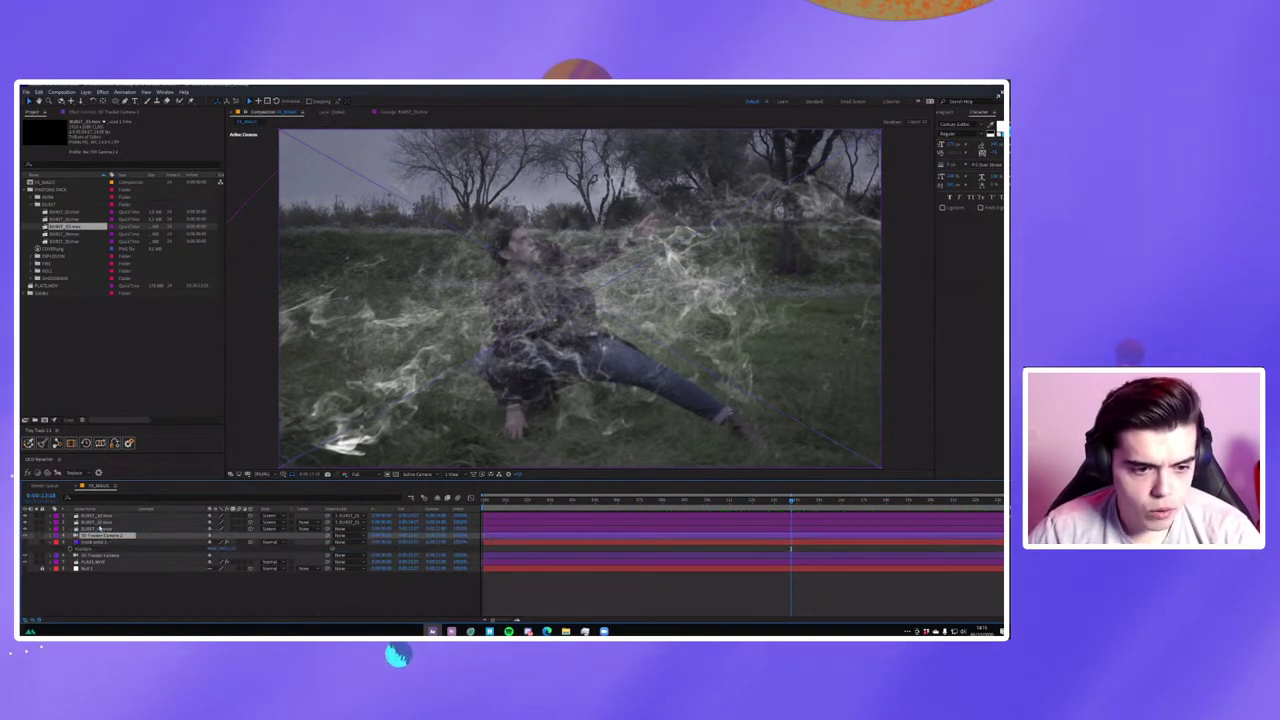
{"action": "left_click", "coordinate": [105, 516], "text": "shift"}
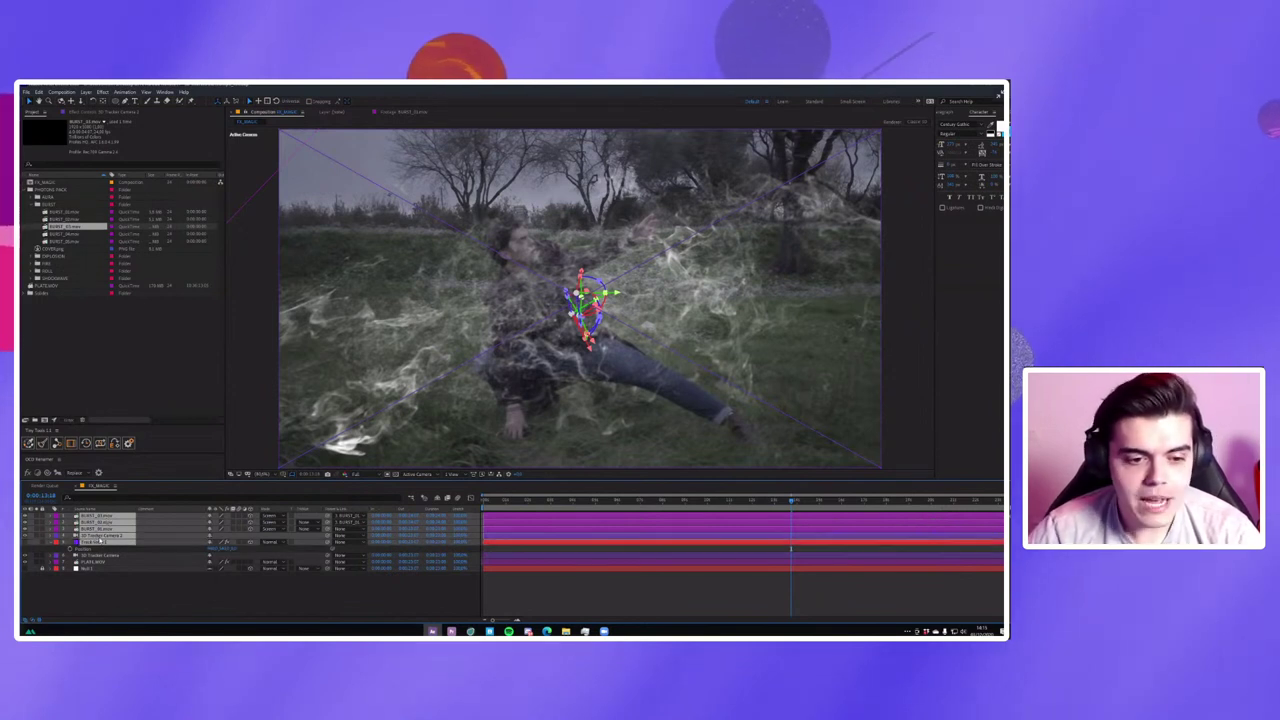
{"action": "key", "text": "ctrl+shift+c"}
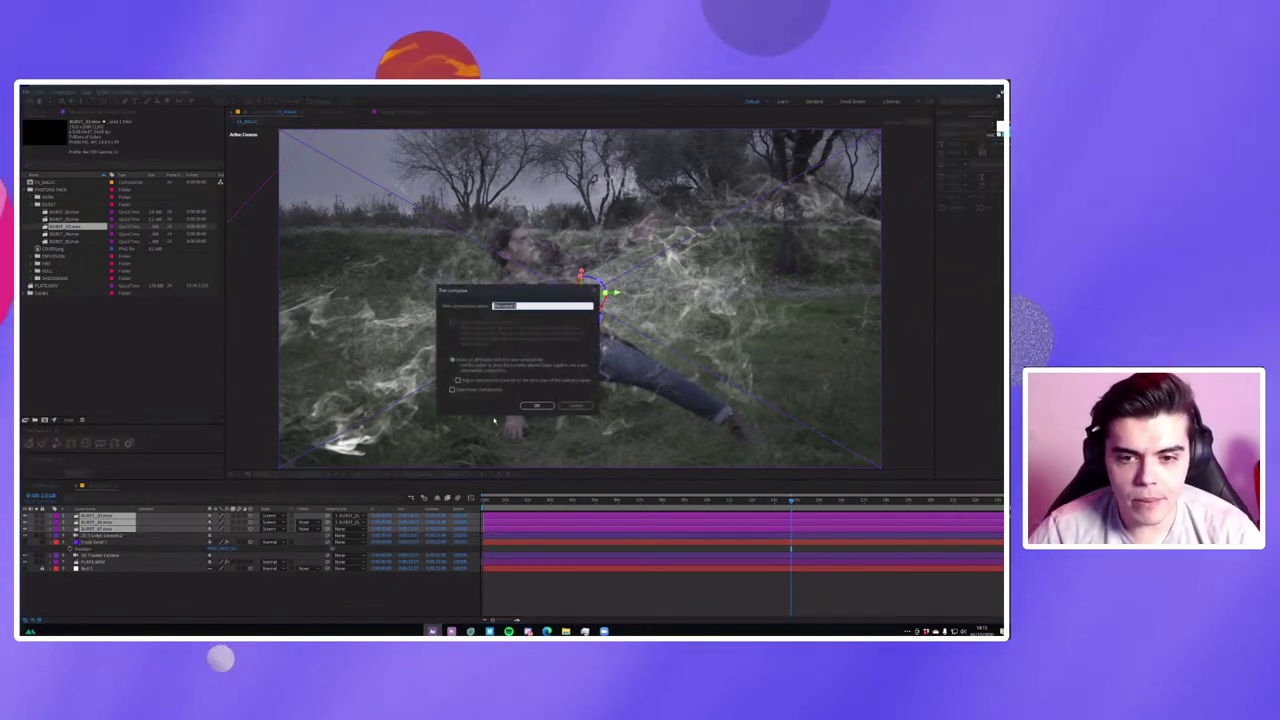
Pre-compose the BURST layers and camera copy, comparing the smoke alone against the full composite.
{"action": "left_click", "coordinate": [537, 406]}
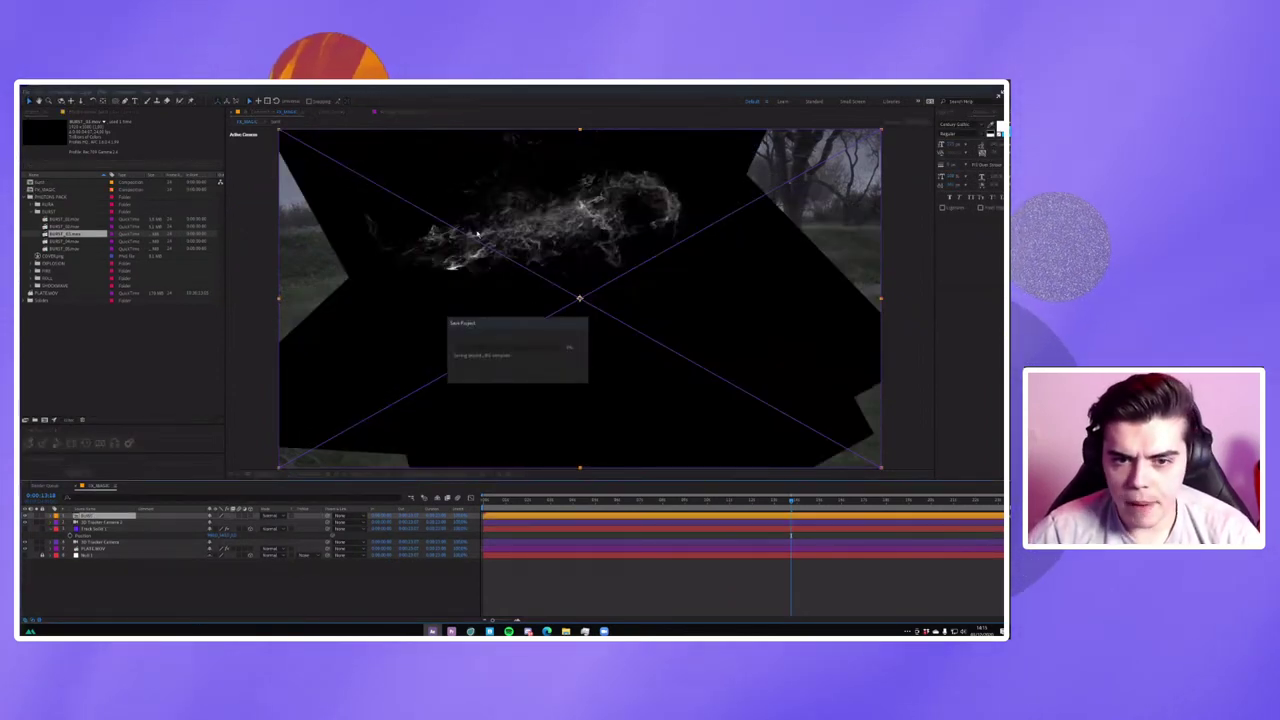
{"action": "left_click", "coordinate": [213, 519]}
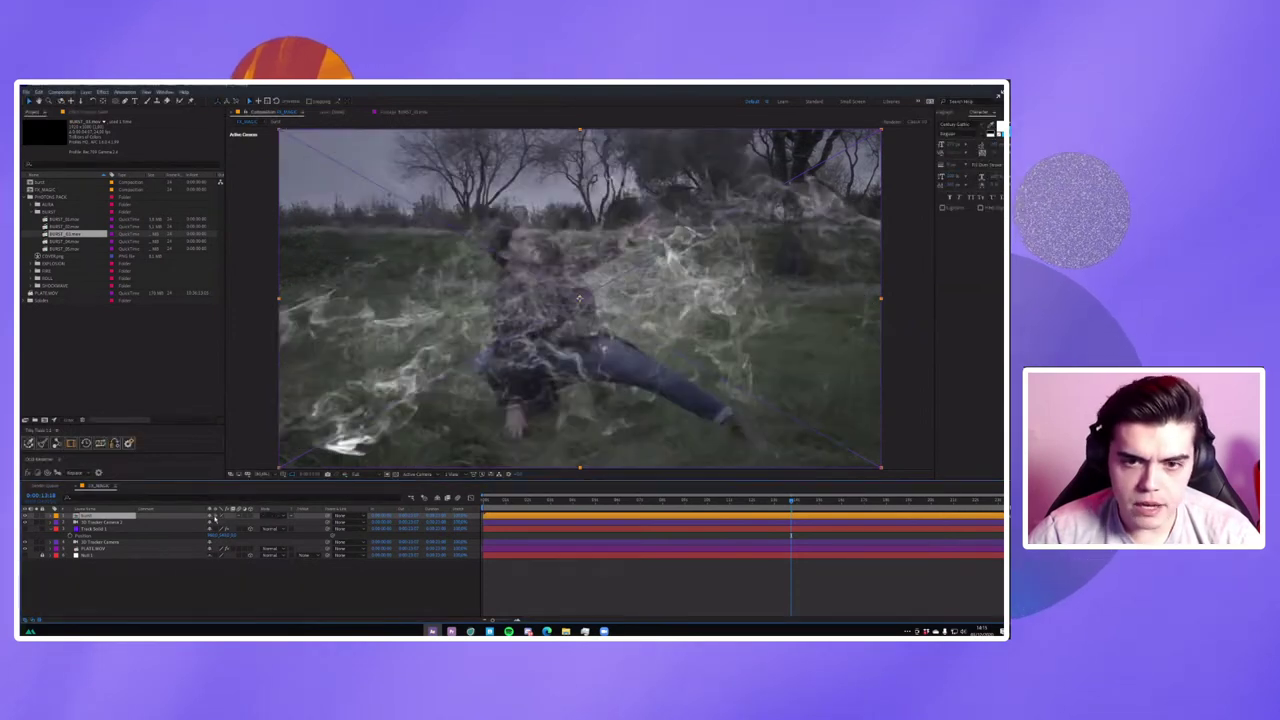
{"action": "left_click", "coordinate": [213, 519]}
{"action": "left_click", "coordinate": [213, 519]}
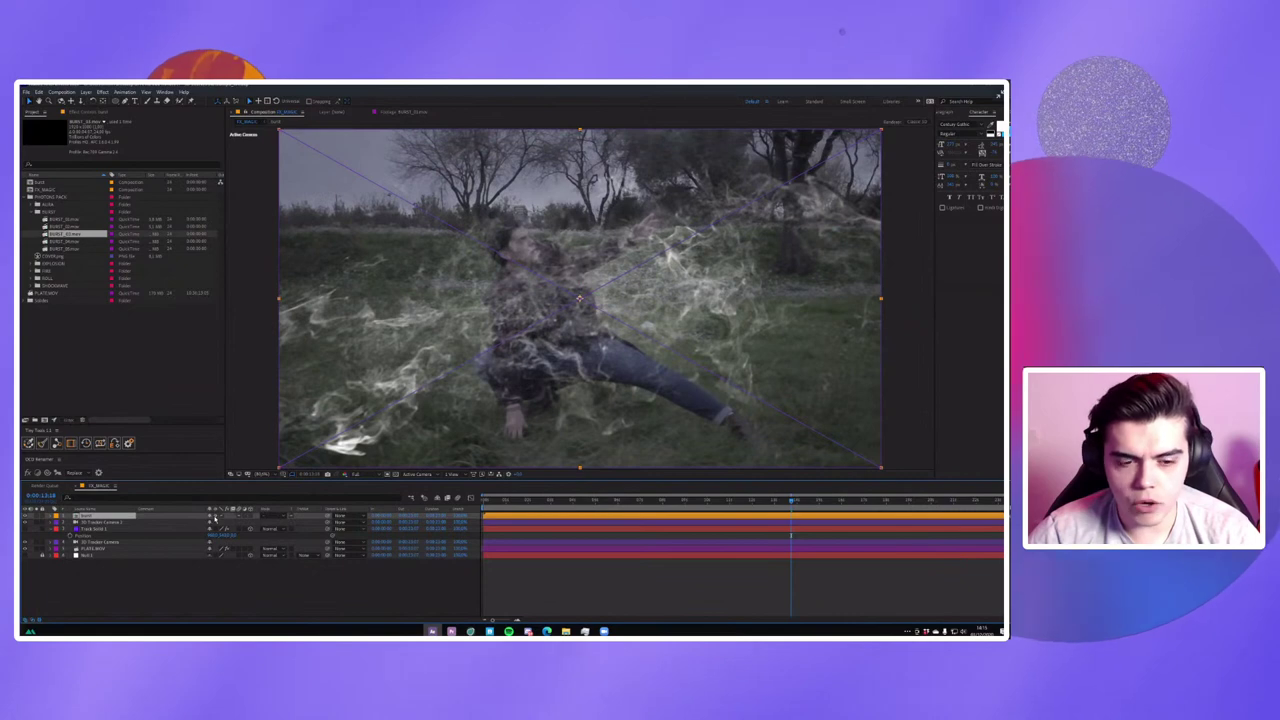
{"action": "left_click", "coordinate": [213, 519]}
{"action": "left_click", "coordinate": [213, 519]}
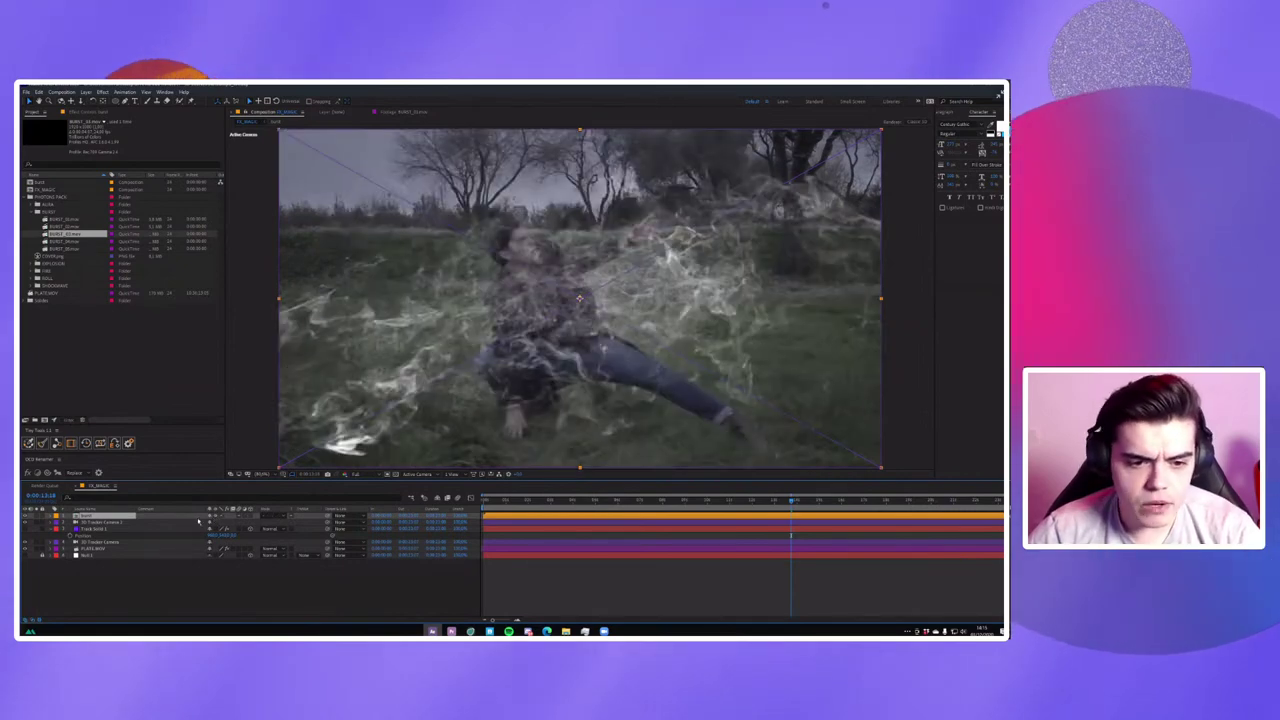
{"action": "left_click", "coordinate": [213, 519]}
{"action": "left_click", "coordinate": [160, 519]}
Redo the pre-compose of the BURST layers with the camera copy and set its Mode to Screen.
{"action": "key", "text": "ctrl+v"}
{"action": "left_click", "coordinate": [95, 536]}
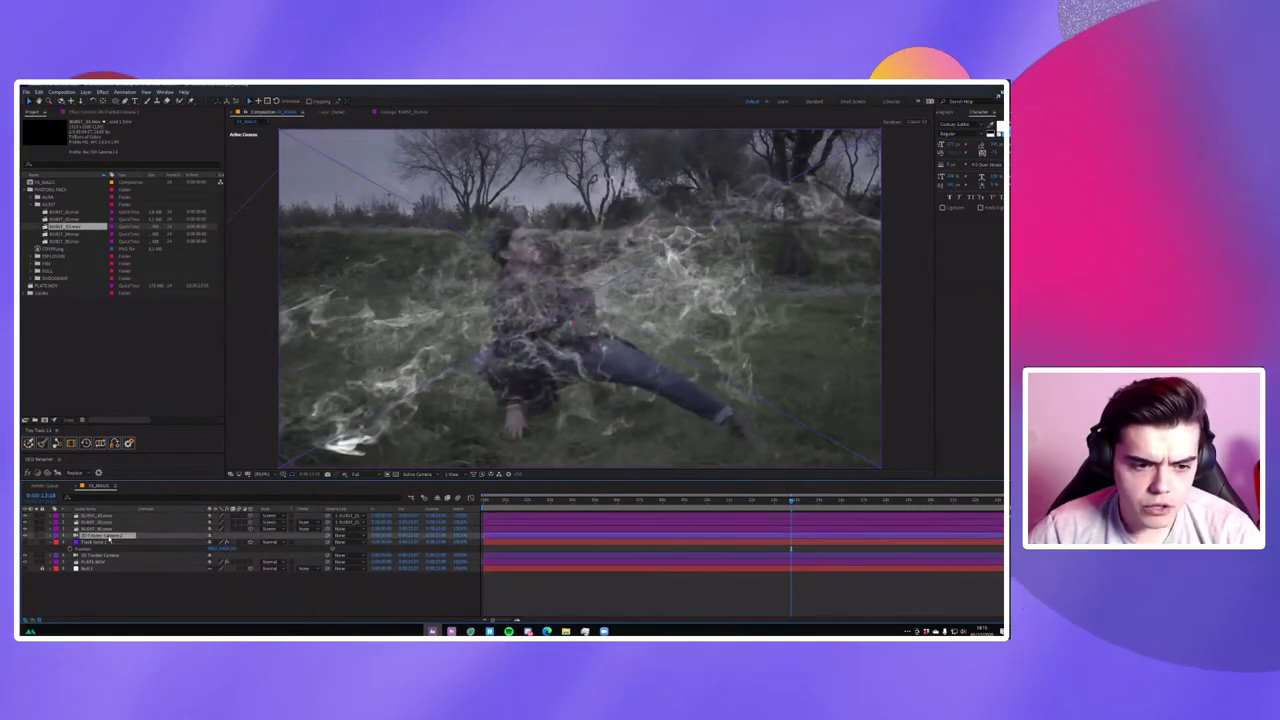
{"action": "left_click", "coordinate": [95, 515], "text": "shift"}
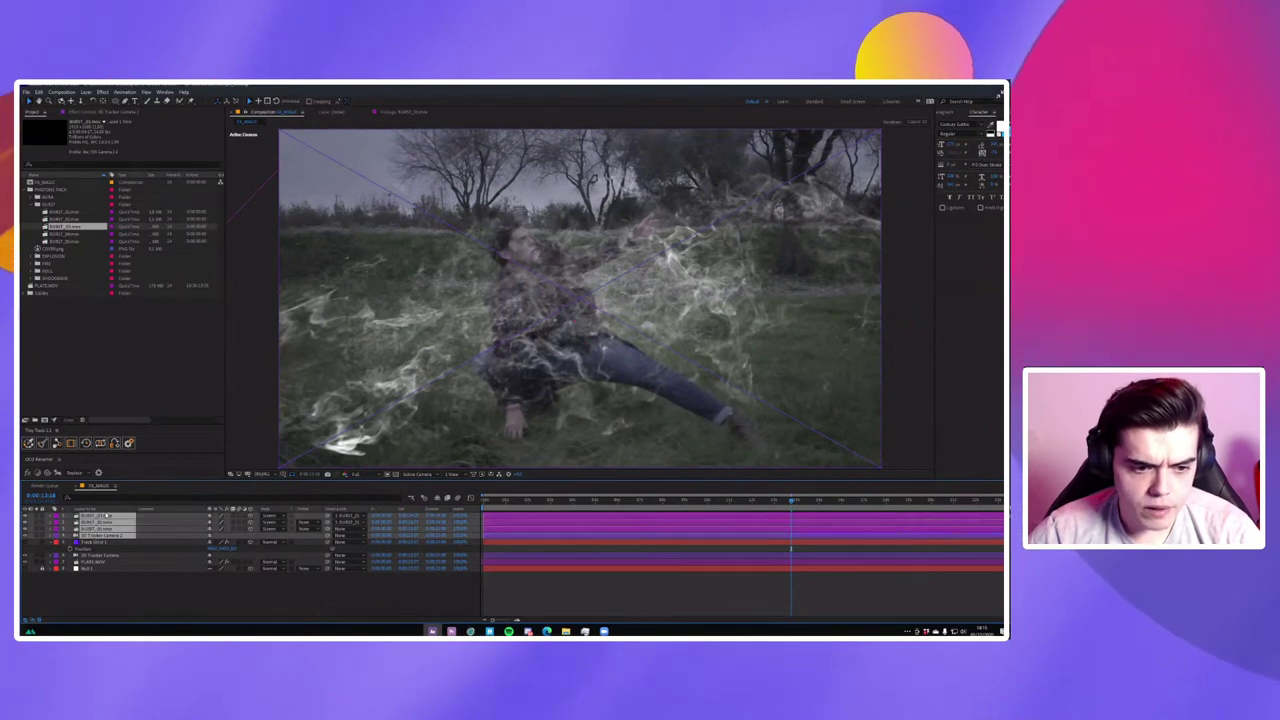
{"action": "key", "text": "ctrl+shift+c"}
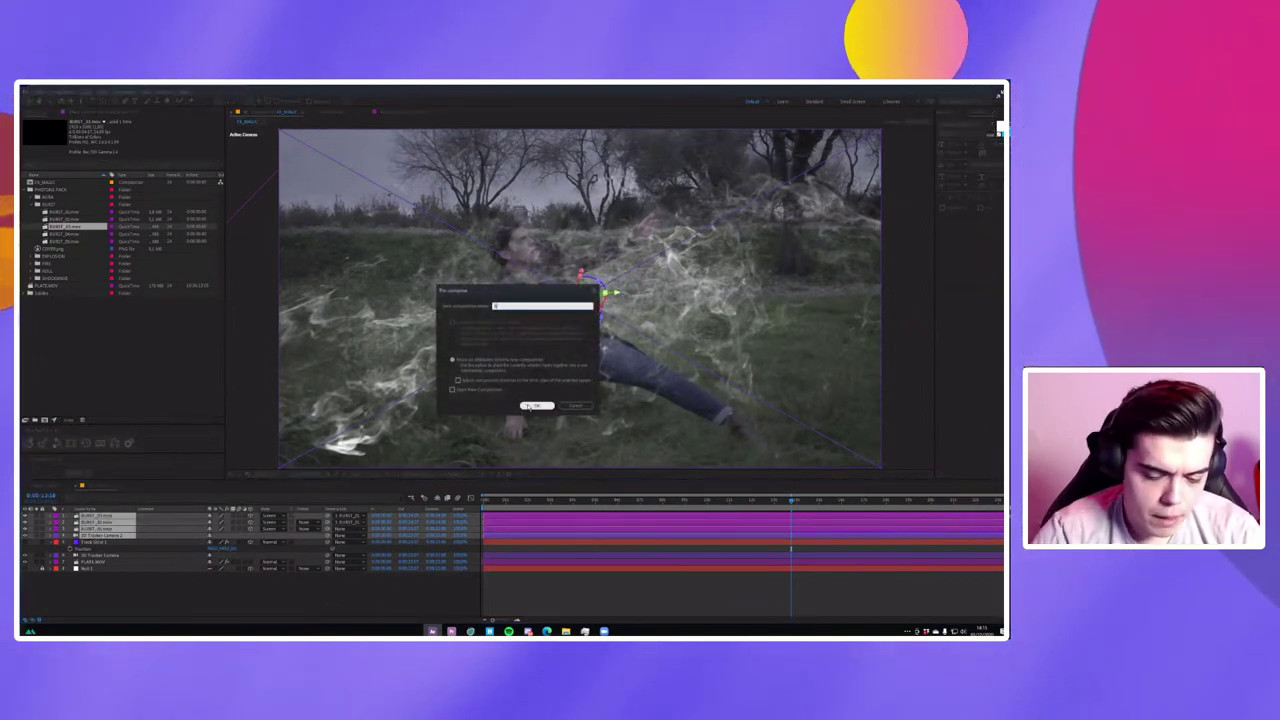
{"action": "left_click", "coordinate": [530, 406]}
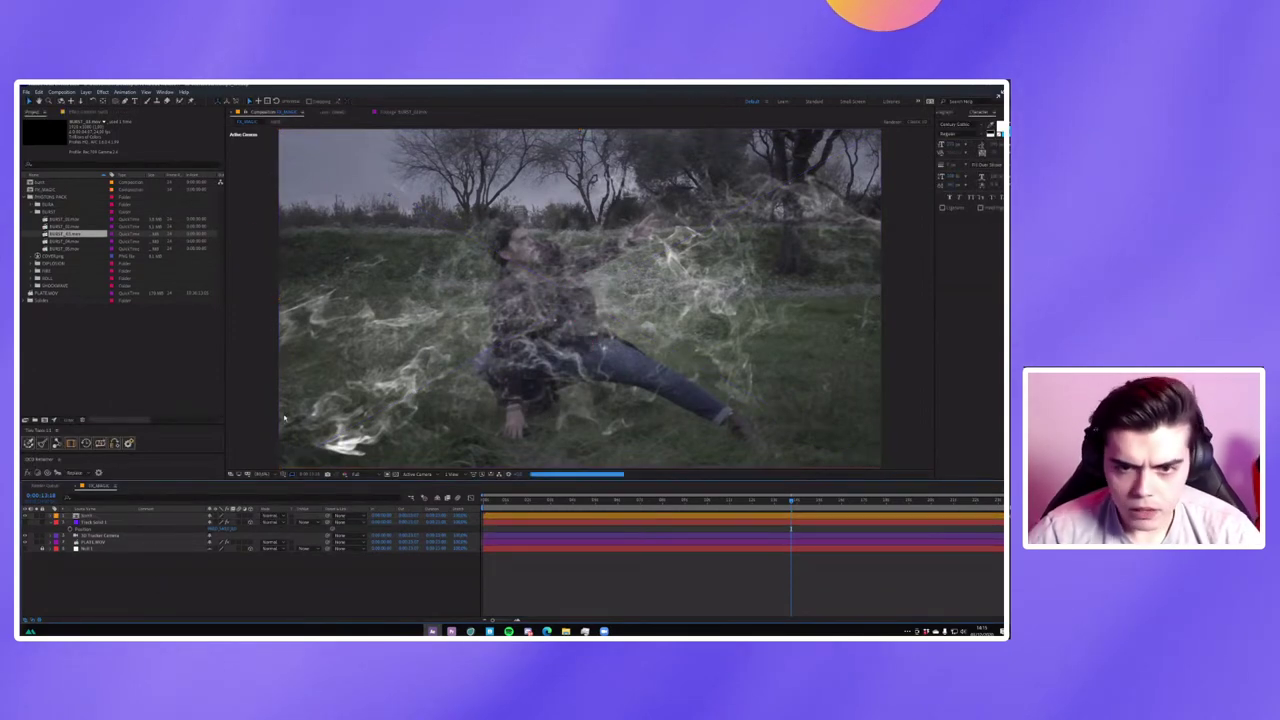
{"action": "left_click", "coordinate": [270, 515]}
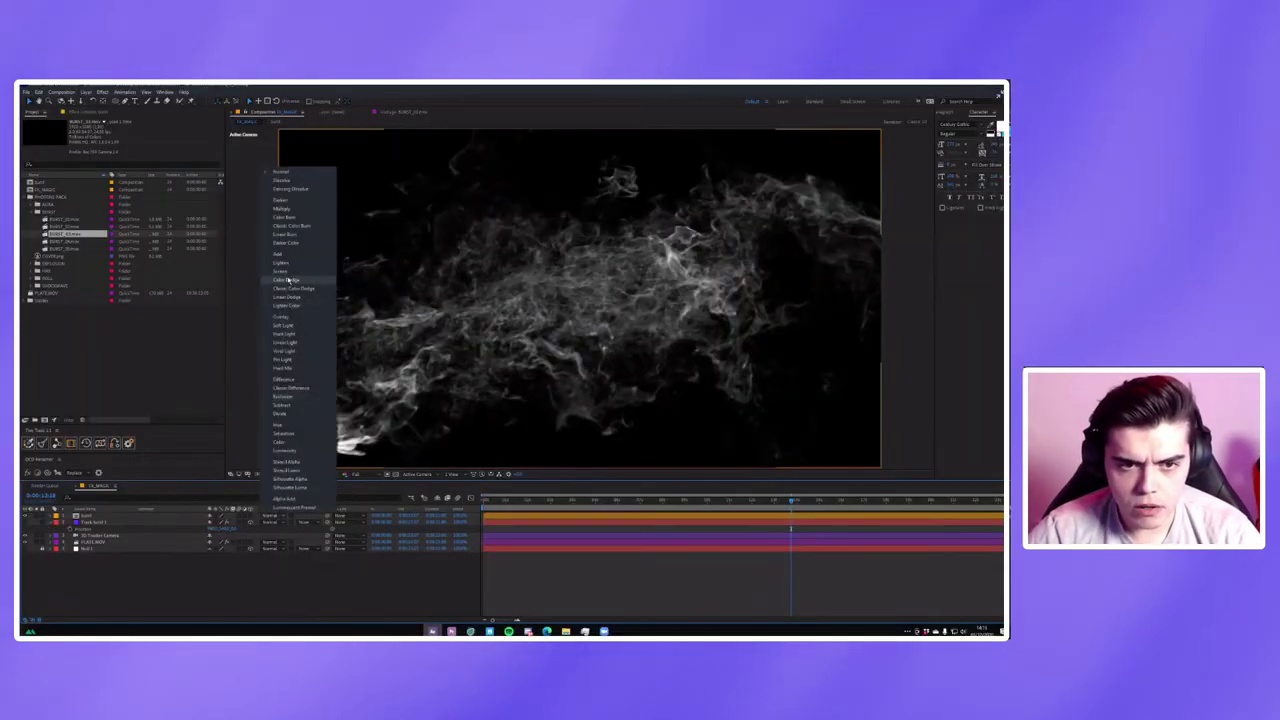
{"action": "left_click", "coordinate": [288, 280]}
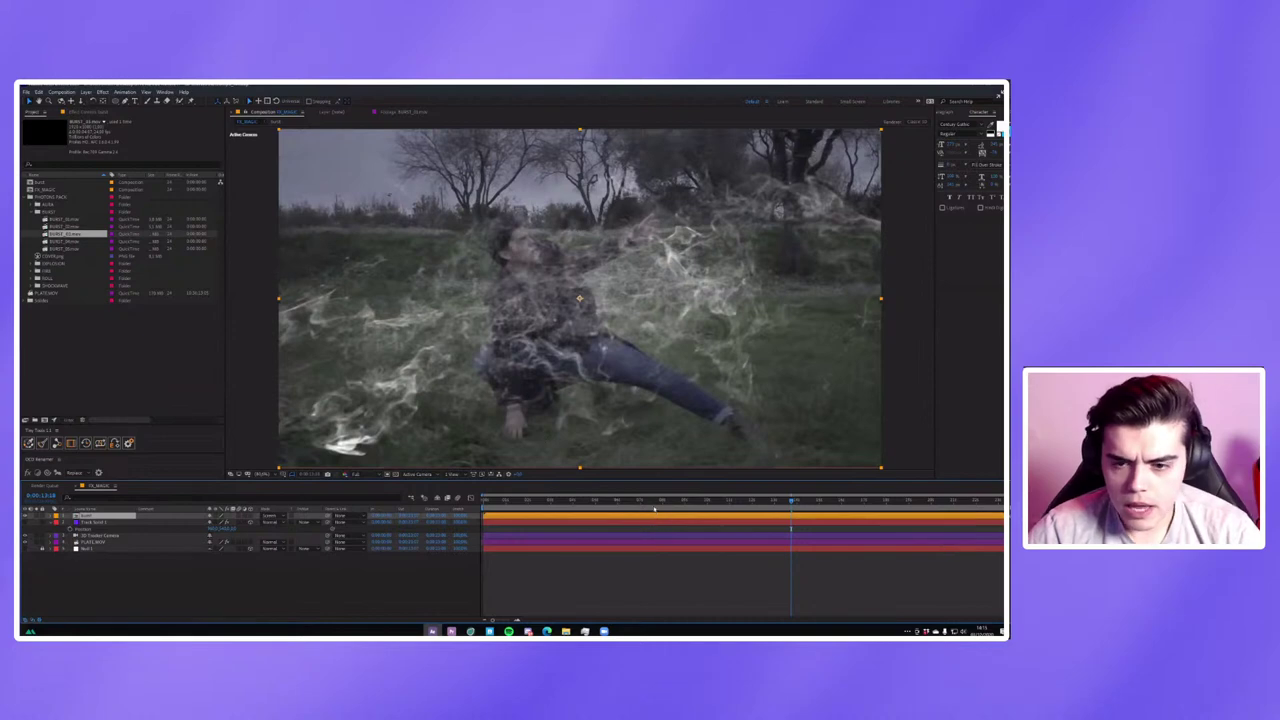
{"action": "key", "text": "space"}
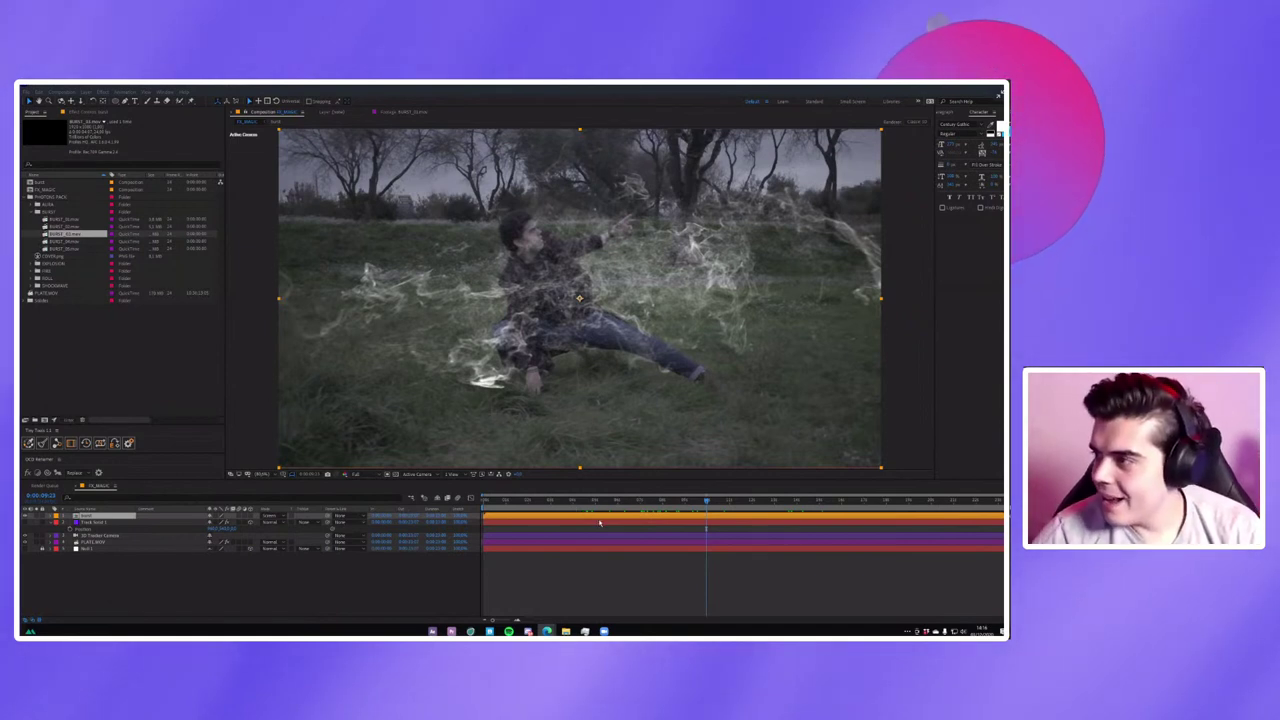
{"action": "left_click_drag", "start_coordinate": [675, 500], "coordinate": [675, 500]}
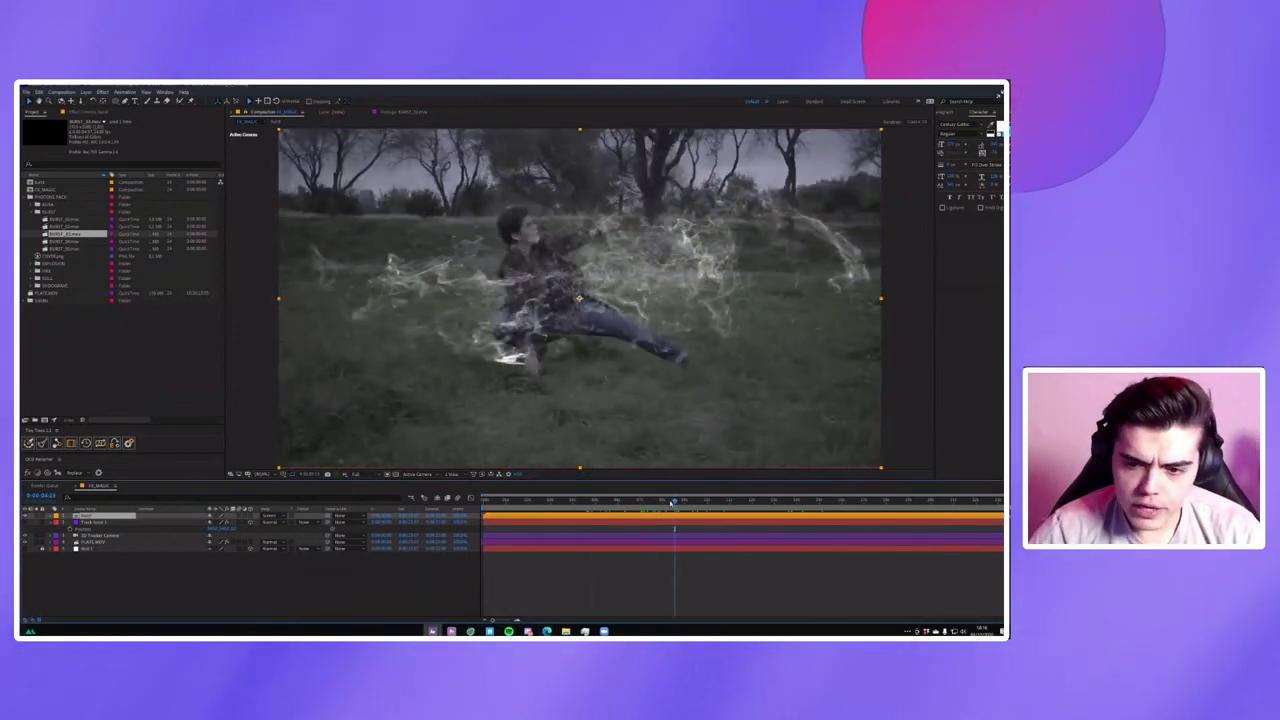
{"action": "mouse_move", "coordinate": [672, 502]}
{"action": "left_mouse_down"}
{"action": "mouse_move", "coordinate": [808, 500]}
{"action": "mouse_move", "coordinate": [742, 498]}
{"action": "left_mouse_up"}
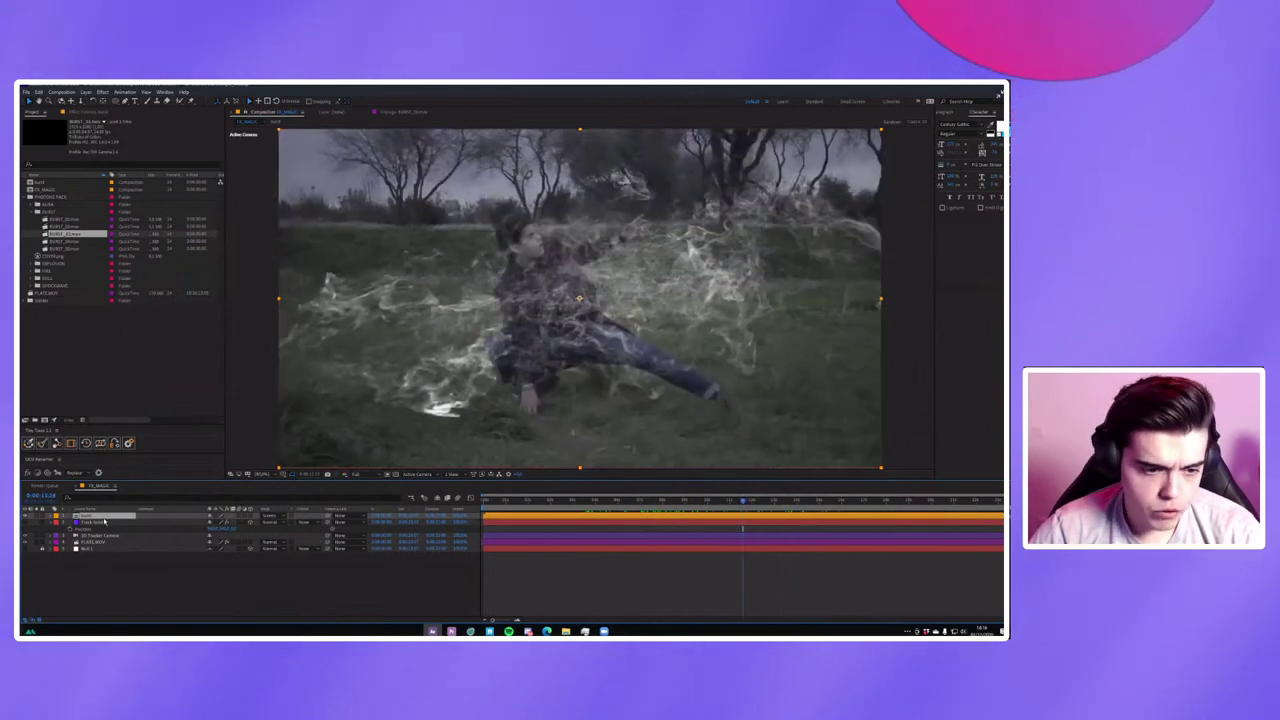
{"action": "key", "text": "ctrl+space"}
{"action": "type", "text": "camer"}
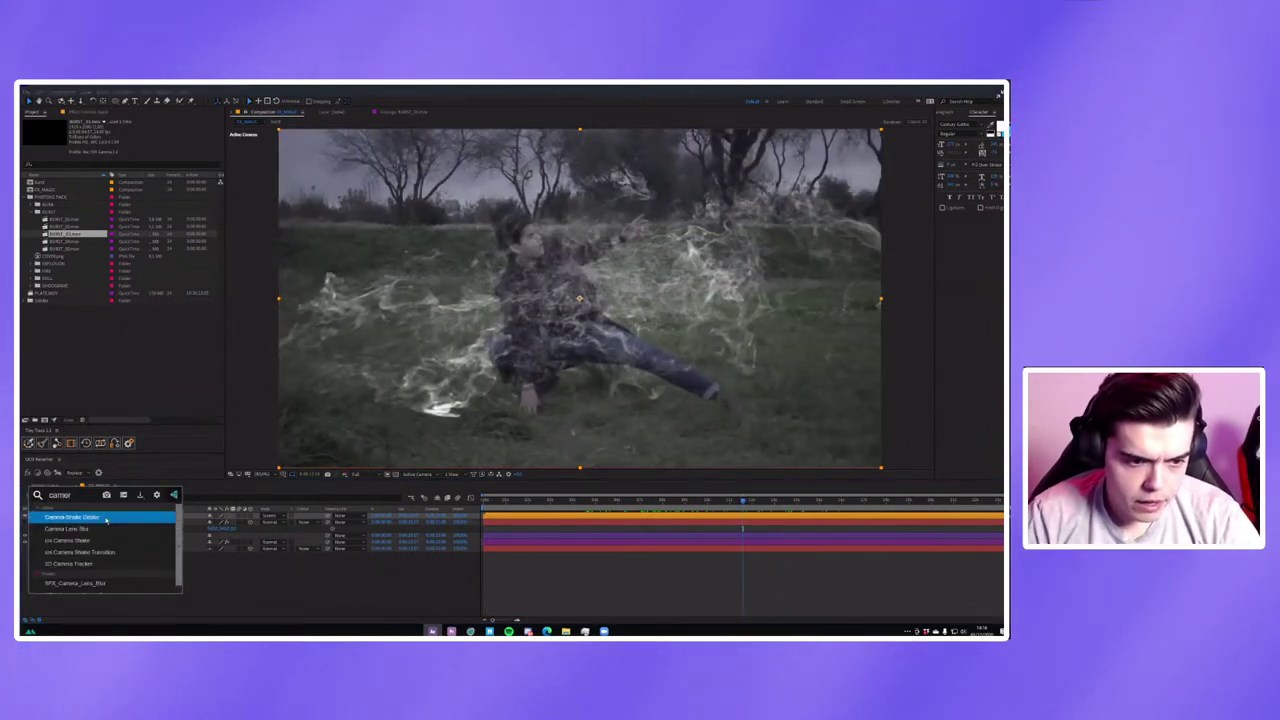
{"action": "key", "text": "Down"}
{"action": "key", "text": "Return"}
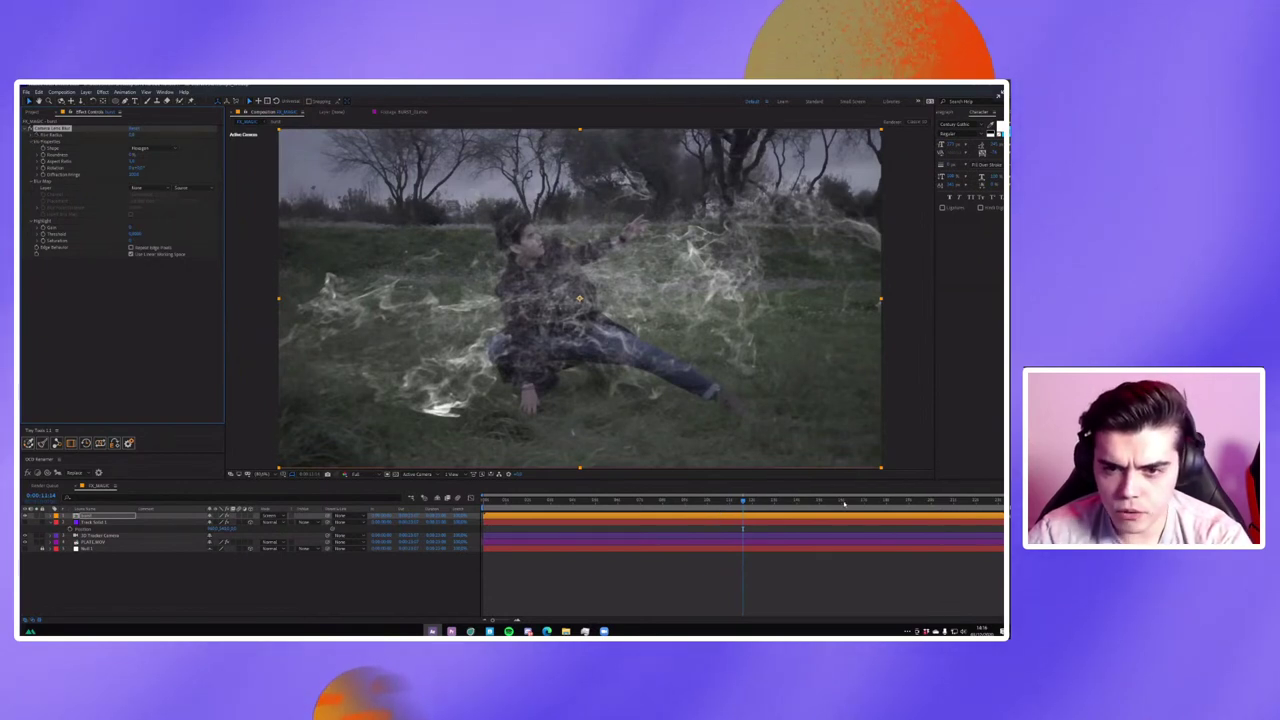
{"action": "left_click", "coordinate": [884, 502]}
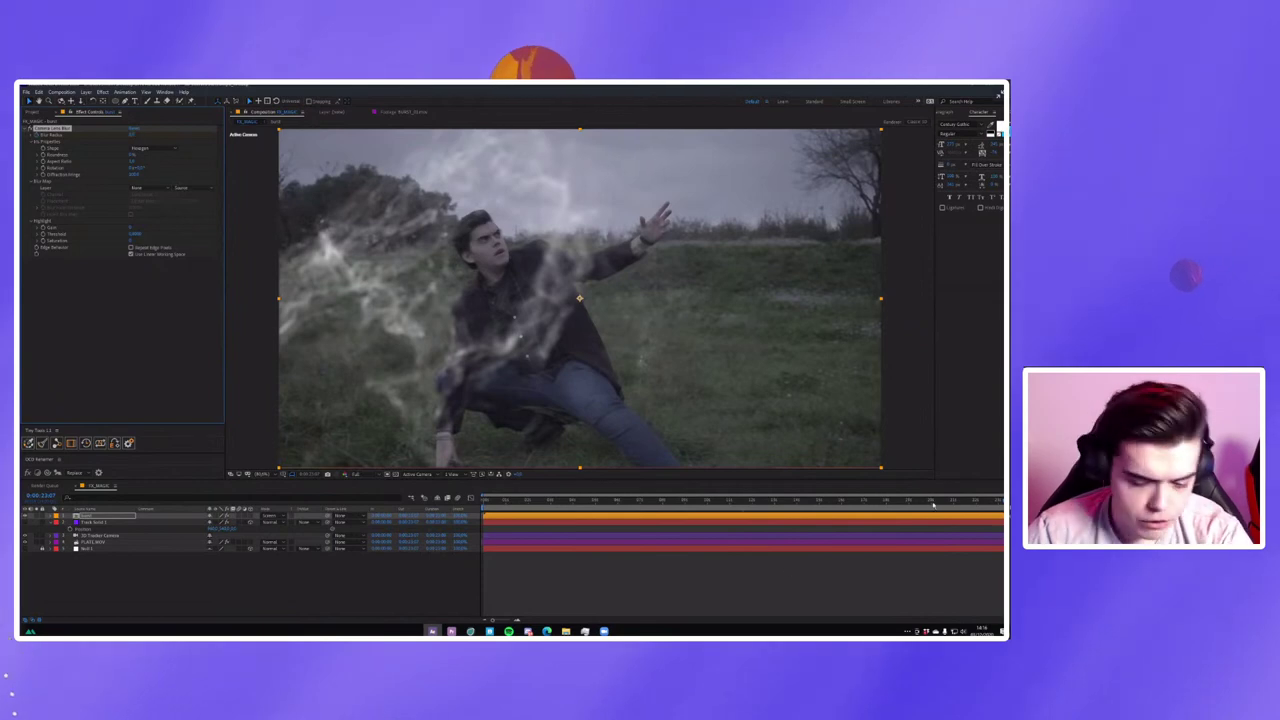
{"action": "left_click", "coordinate": [869, 502]}
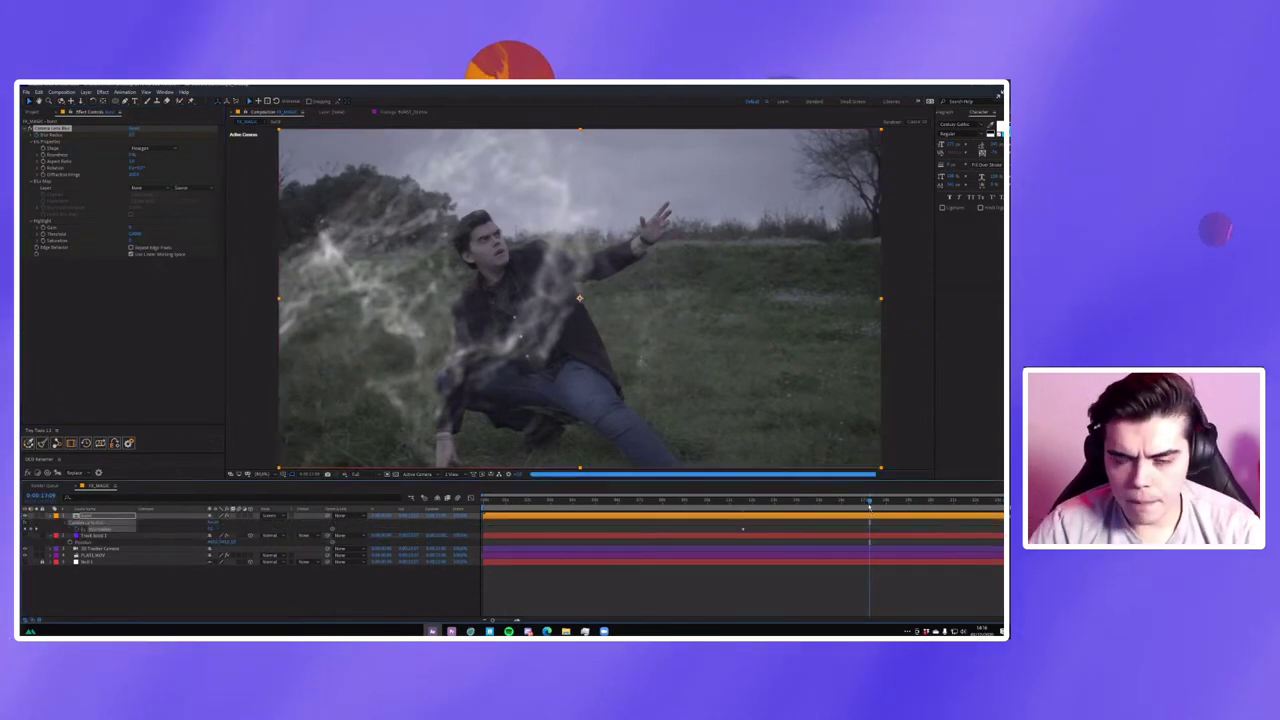
{"action": "left_click", "coordinate": [789, 502]}
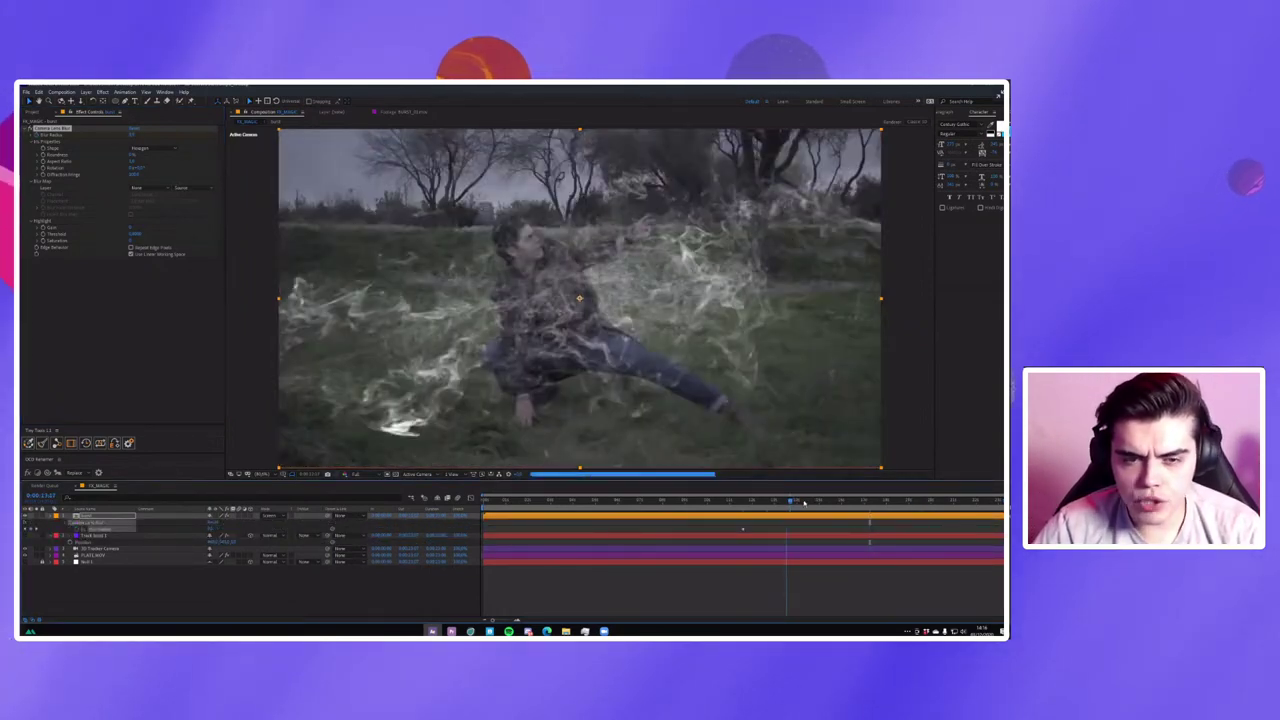
{"action": "key", "text": "space"}
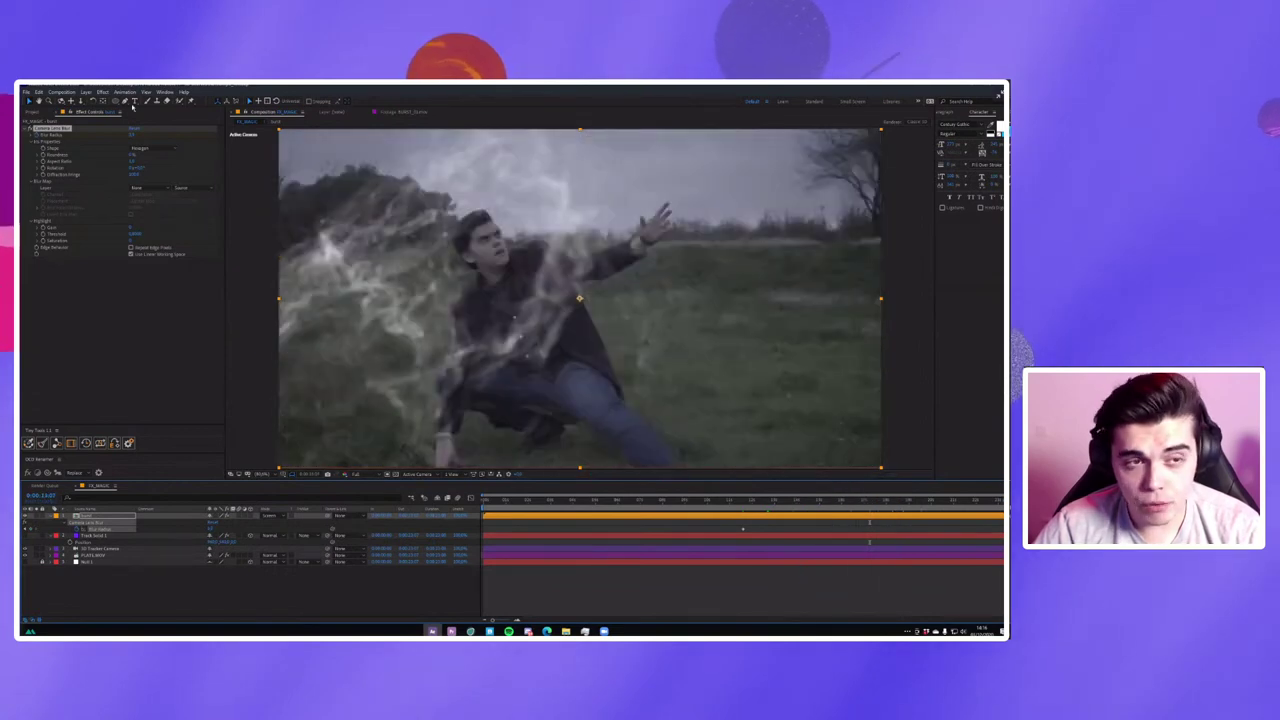
{"action": "key", "text": "Delete"}
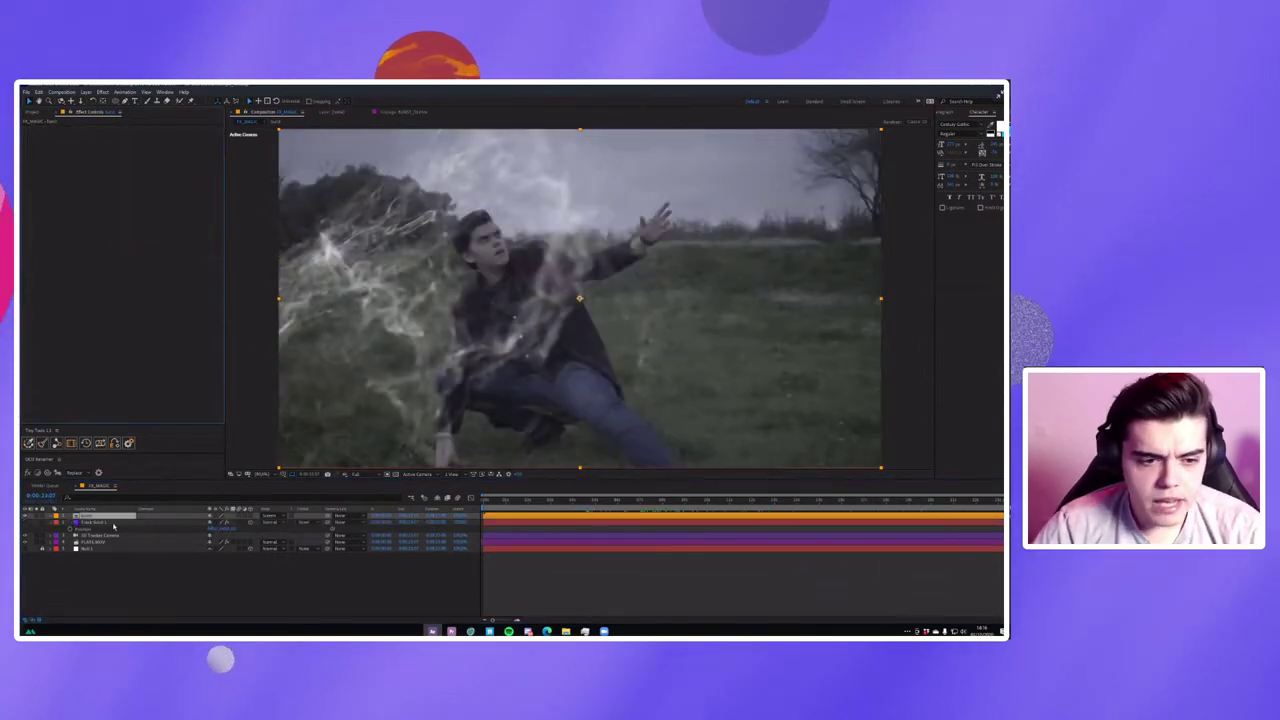
Open the burst precomp and adjust the camera's Depth of Field, Focus Distance and Aperture.
{"action": "double_click", "coordinate": [95, 517]}
{"action": "left_click", "coordinate": [100, 536]}
{"action": "key", "text": "a"}
{"action": "key", "text": "a"}
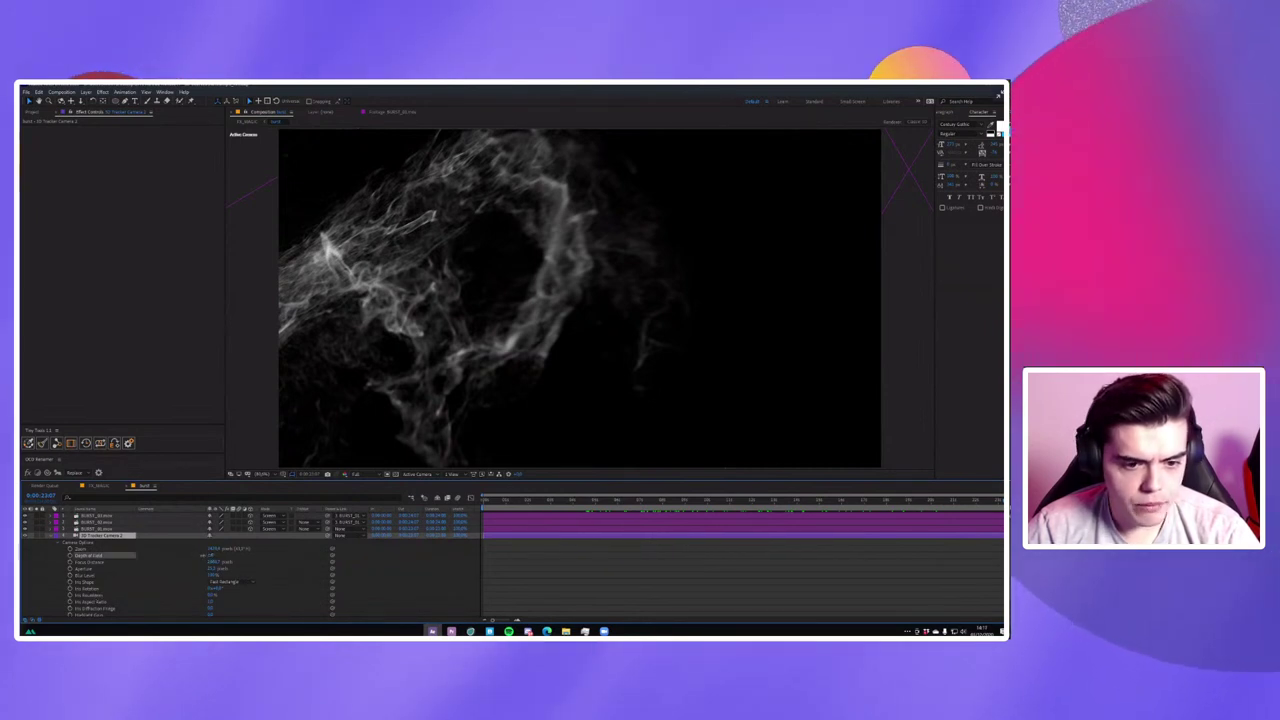
{"action": "left_click", "coordinate": [184, 556]}
{"action": "left_click_drag", "start_coordinate": [212, 562], "coordinate": [237, 563]}
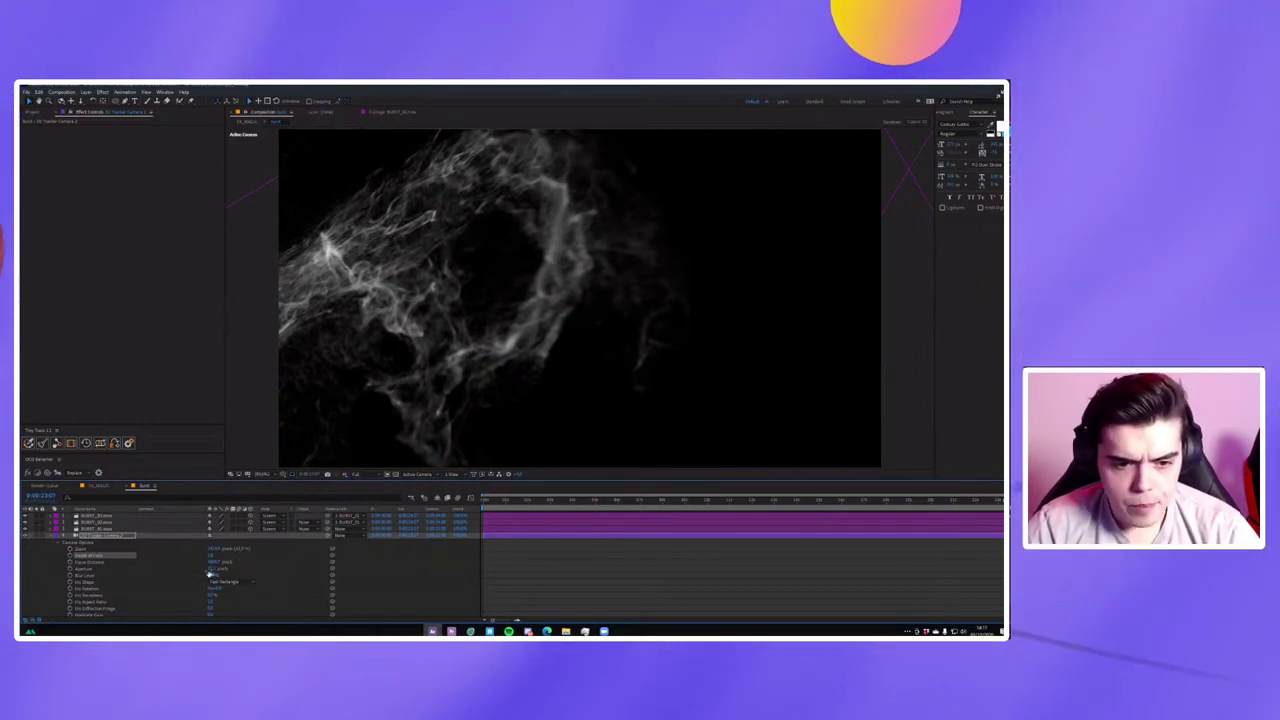
{"action": "left_click_drag", "start_coordinate": [212, 568], "coordinate": [245, 566]}
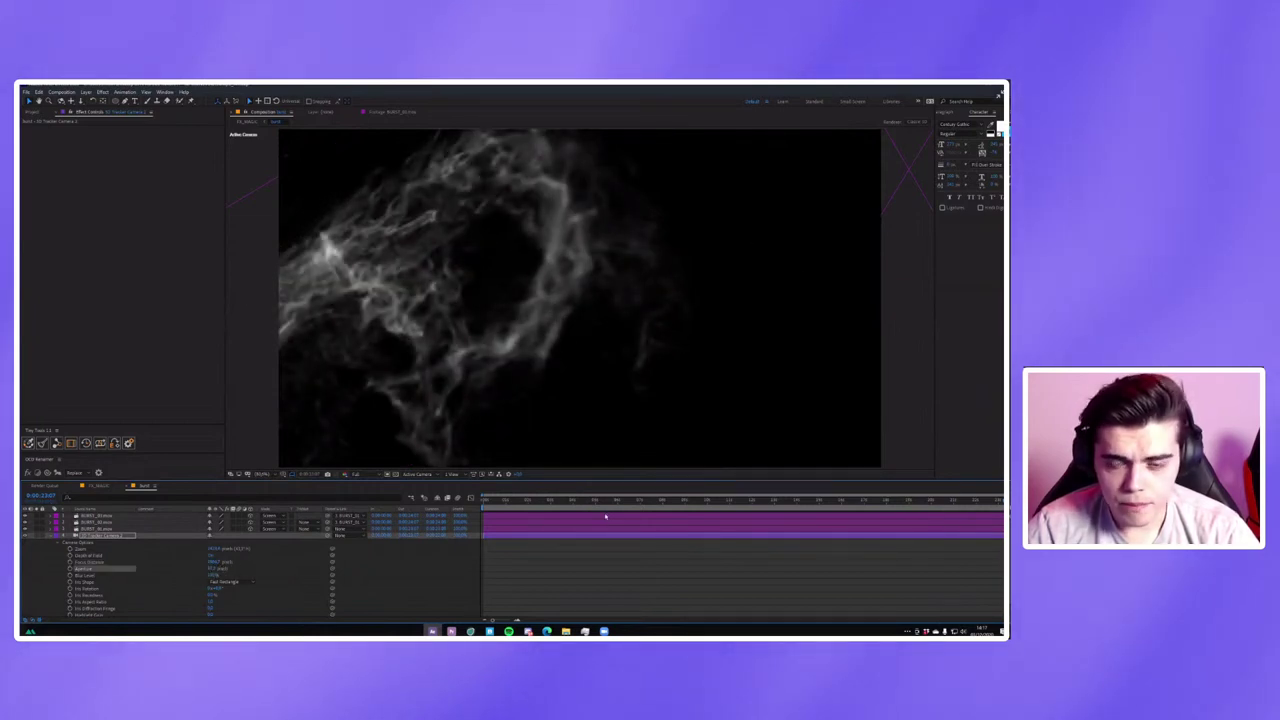
Scrub the Burst comp back to an earlier smoke frame to inspect the burst.
{"action": "left_click_drag", "start_coordinate": [762, 505], "coordinate": [620, 505]}
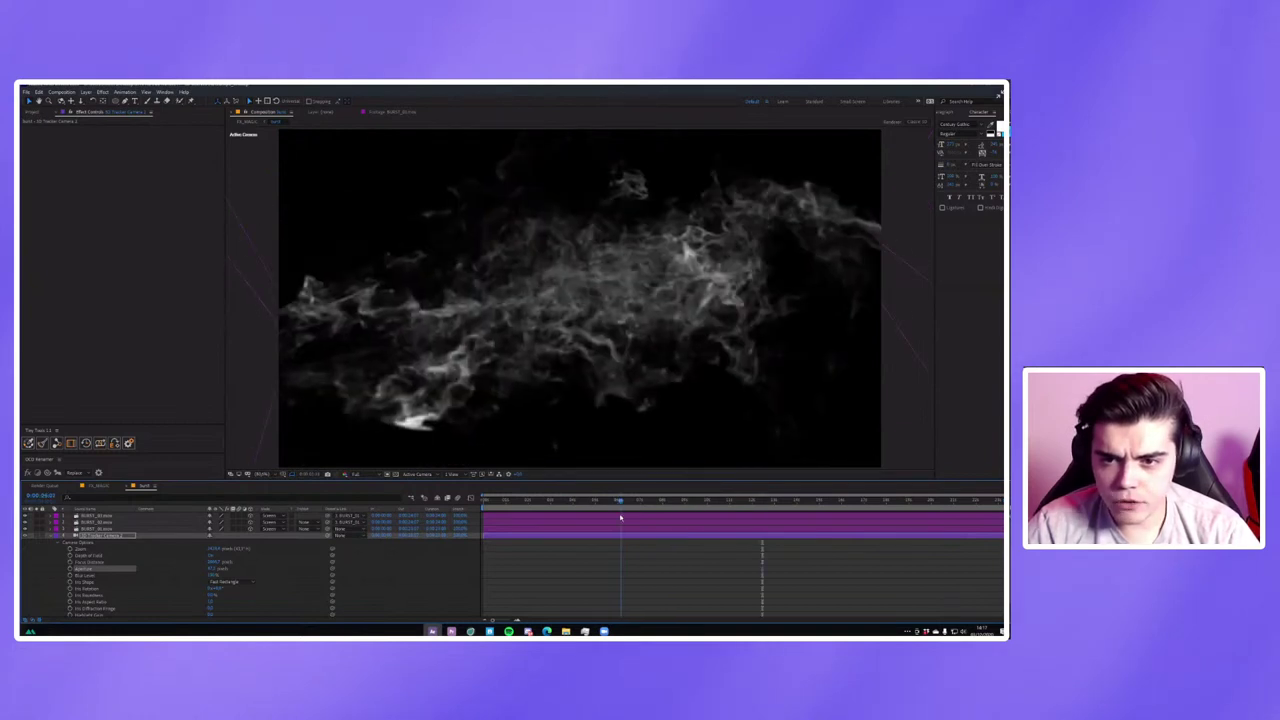
{"action": "left_click_drag", "start_coordinate": [756, 505], "coordinate": [636, 505]}
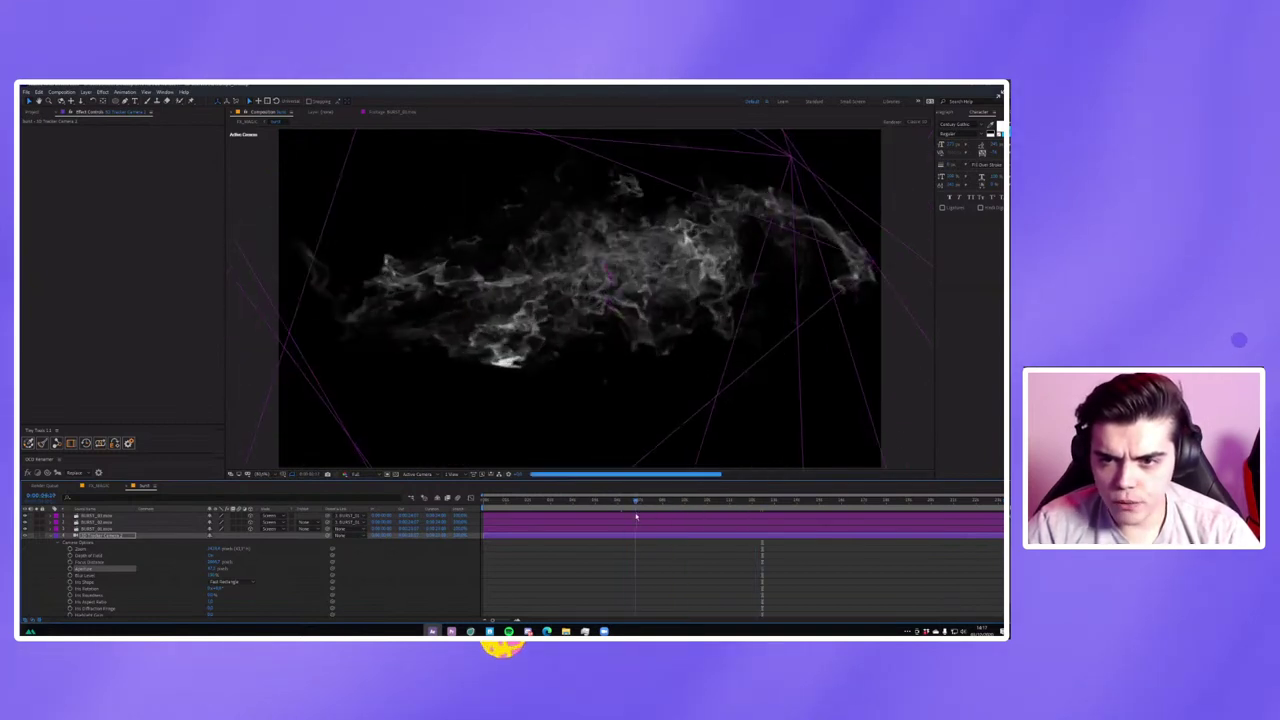
{"action": "left_click", "coordinate": [90, 561], "text": "shift"}
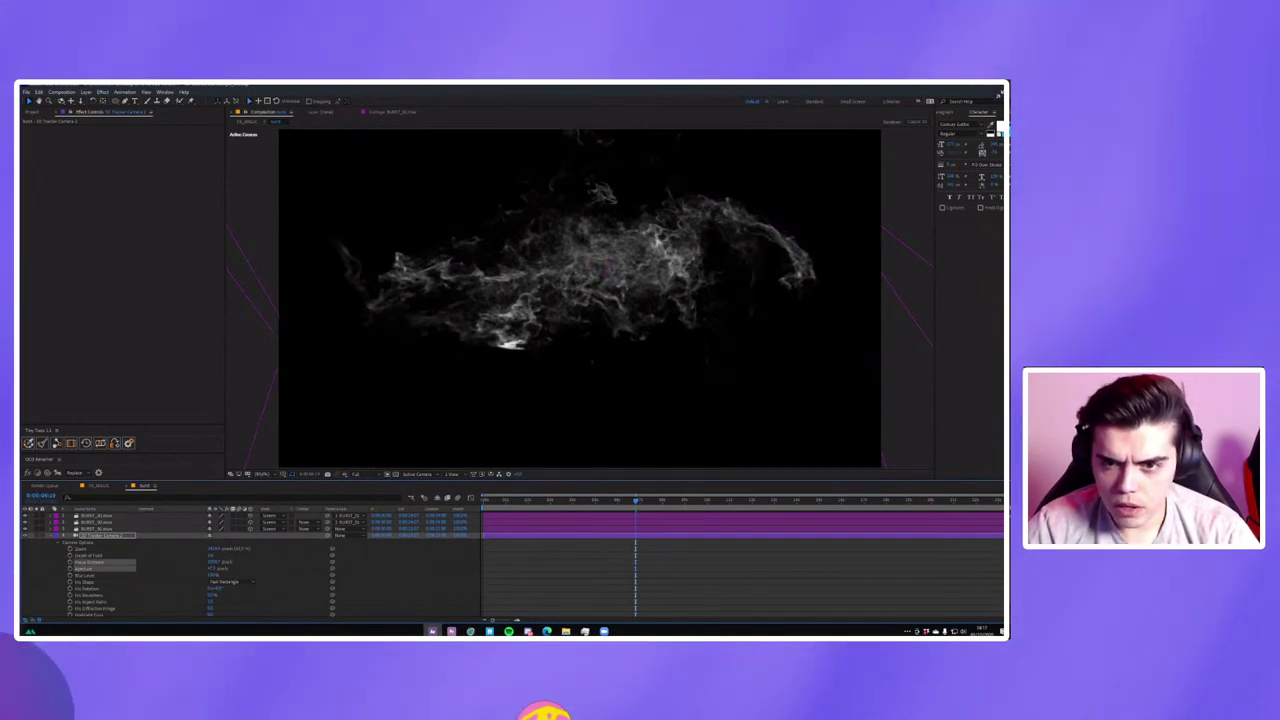
{"action": "left_click", "coordinate": [90, 562]}
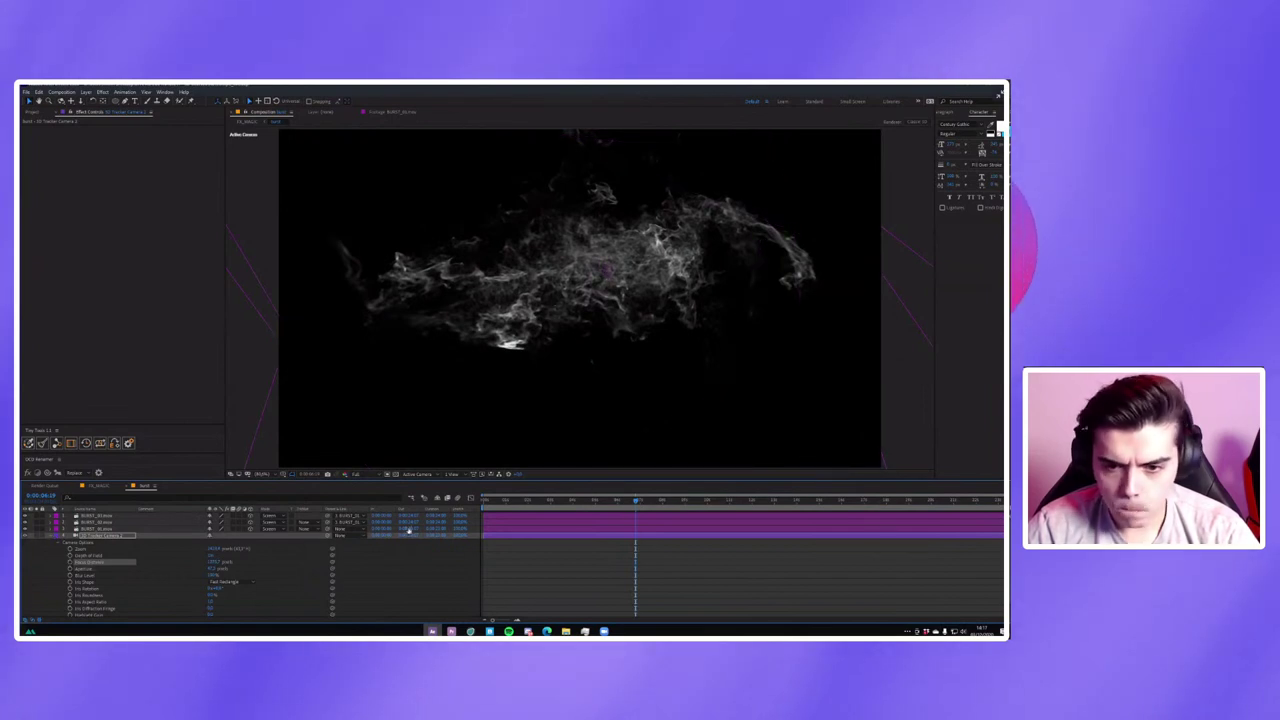
{"action": "left_click", "coordinate": [744, 500]}
{"action": "left_click_drag", "start_coordinate": [878, 500], "coordinate": [975, 500]}
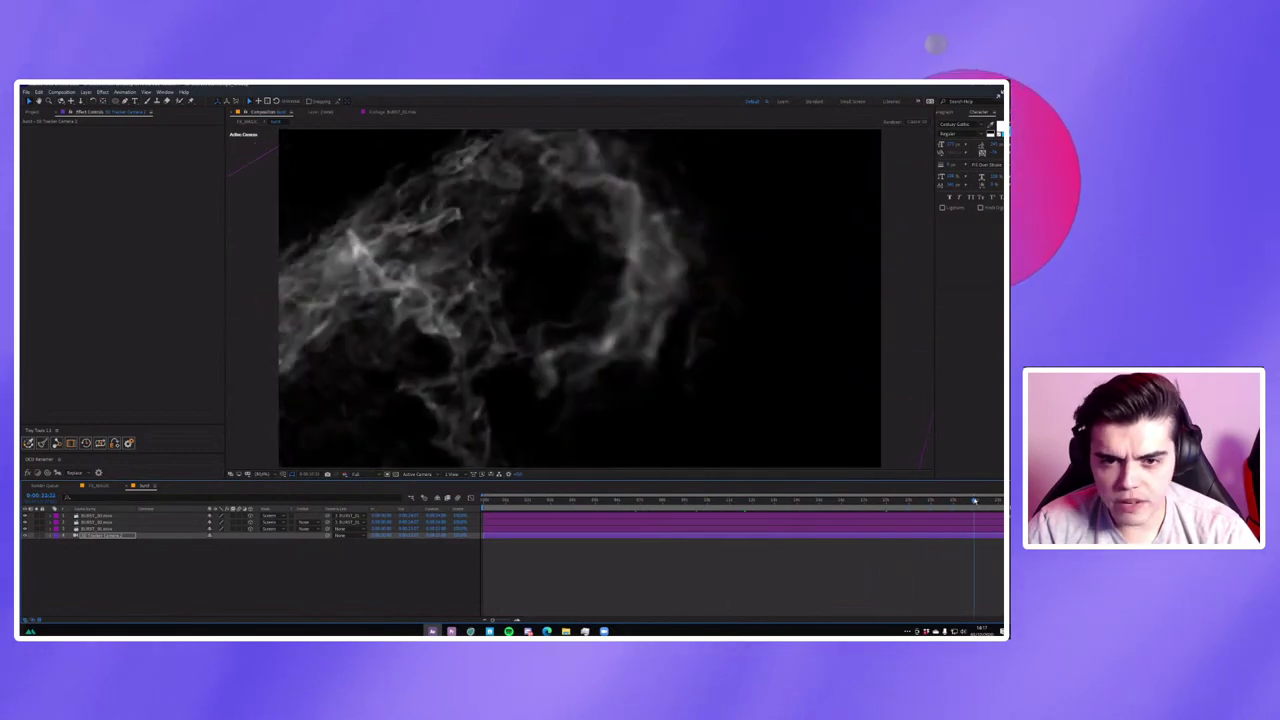
{"action": "left_click_drag", "start_coordinate": [975, 500], "coordinate": [640, 508]}
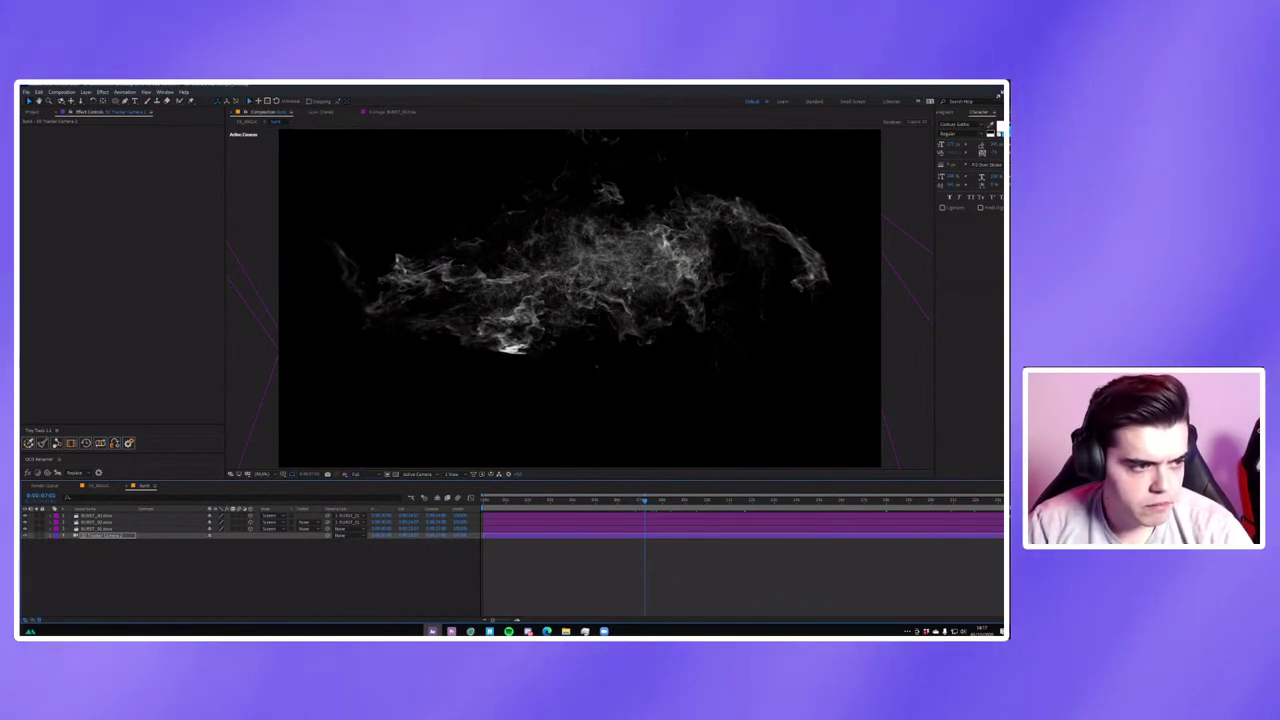
{"action": "key", "text": "alt+Tab"}
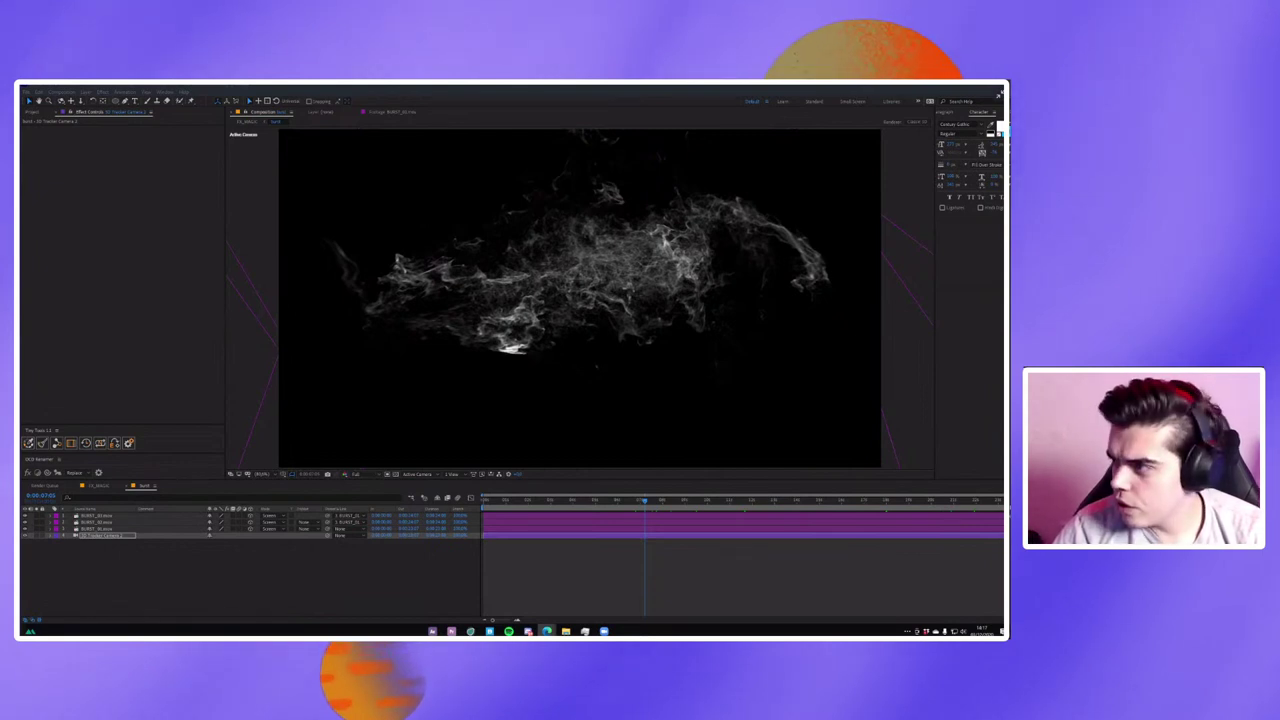
{"action": "mouse_move", "coordinate": [612, 632]}
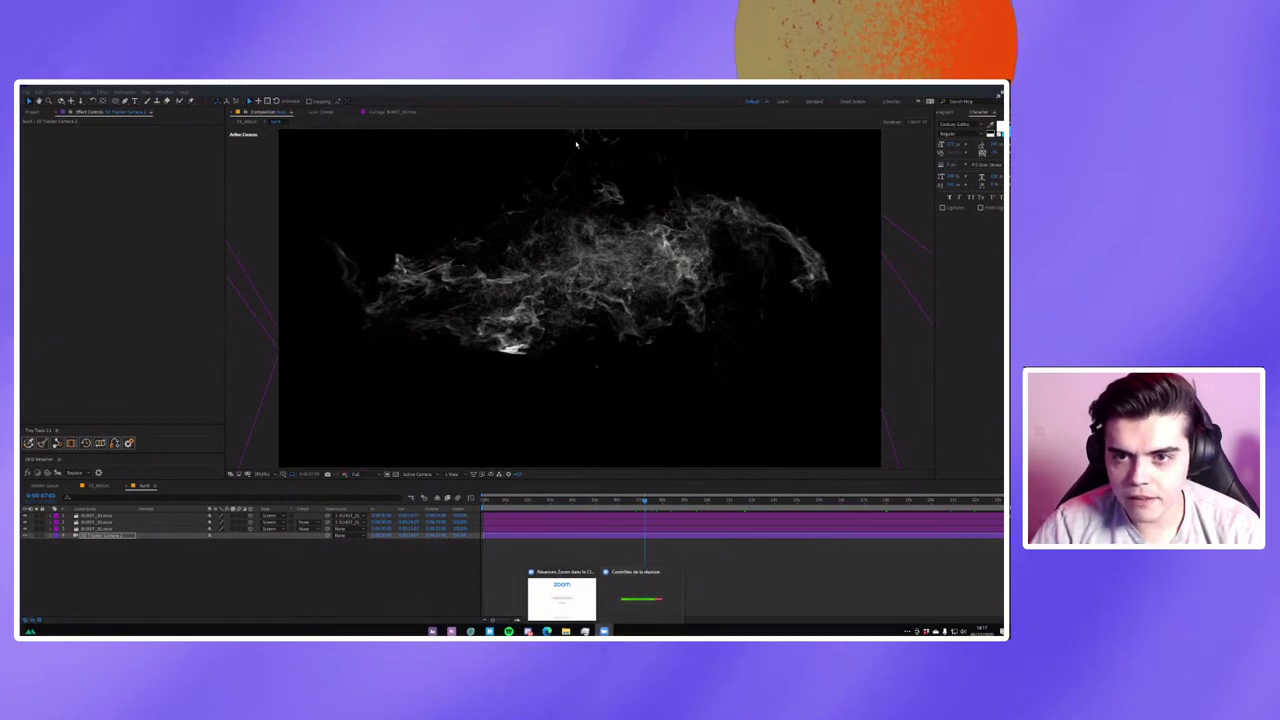
{"action": "left_click", "coordinate": [561, 598]}
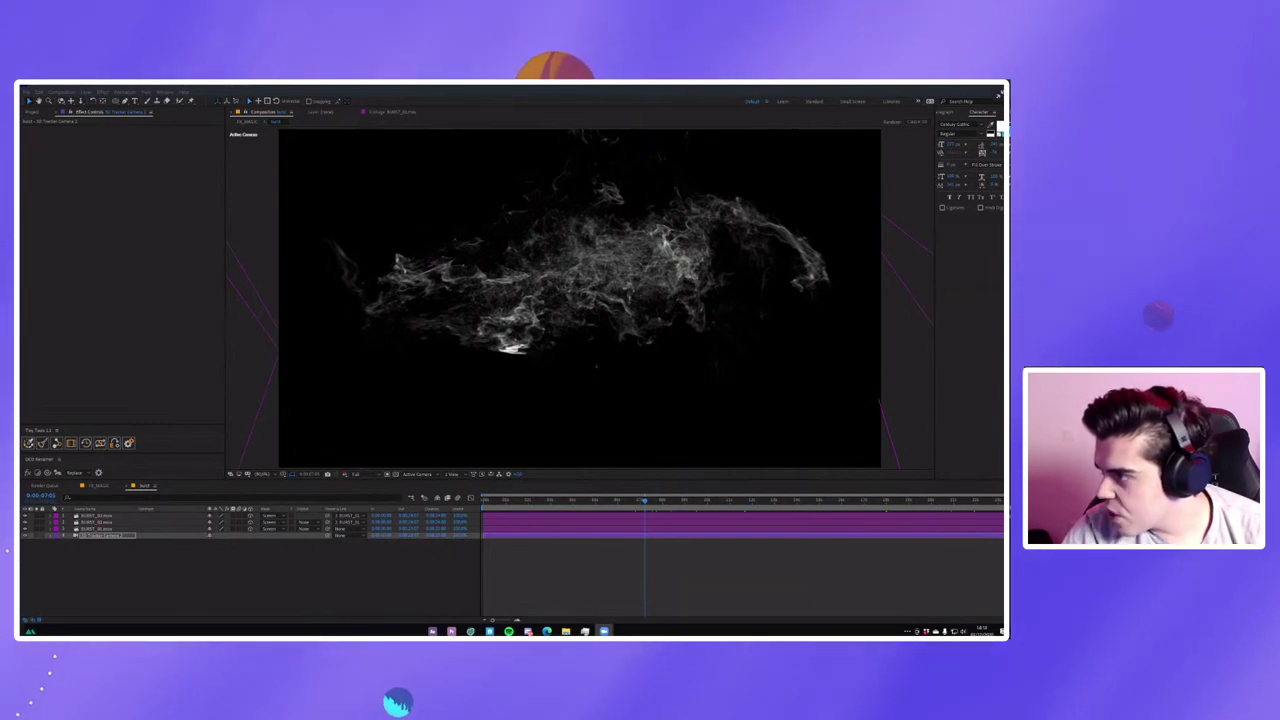
{"action": "mouse_move", "coordinate": [547, 631]}
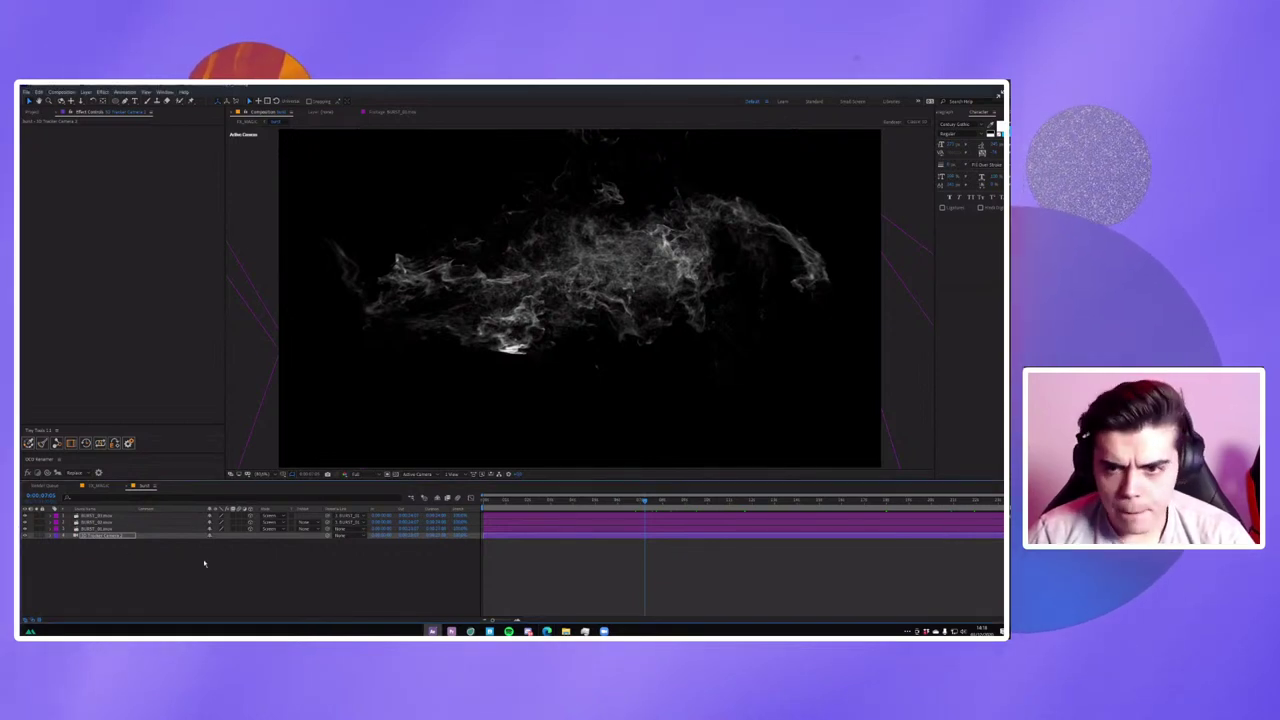
Select the top burst smoke layer and zoom the viewer so the smoke fills it.
{"action": "left_click", "coordinate": [484, 332]}
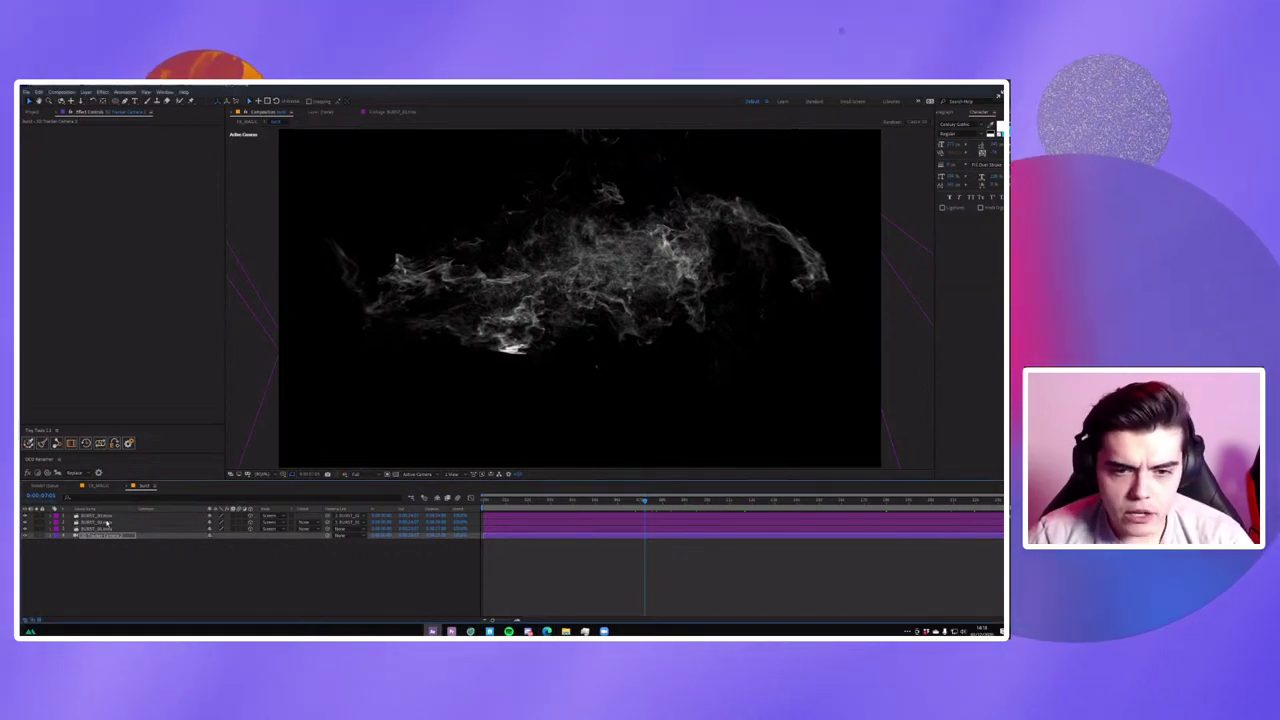
{"action": "left_click", "coordinate": [677, 254]}
{"action": "key", "text": "period"}
{"action": "key", "text": "comma"}
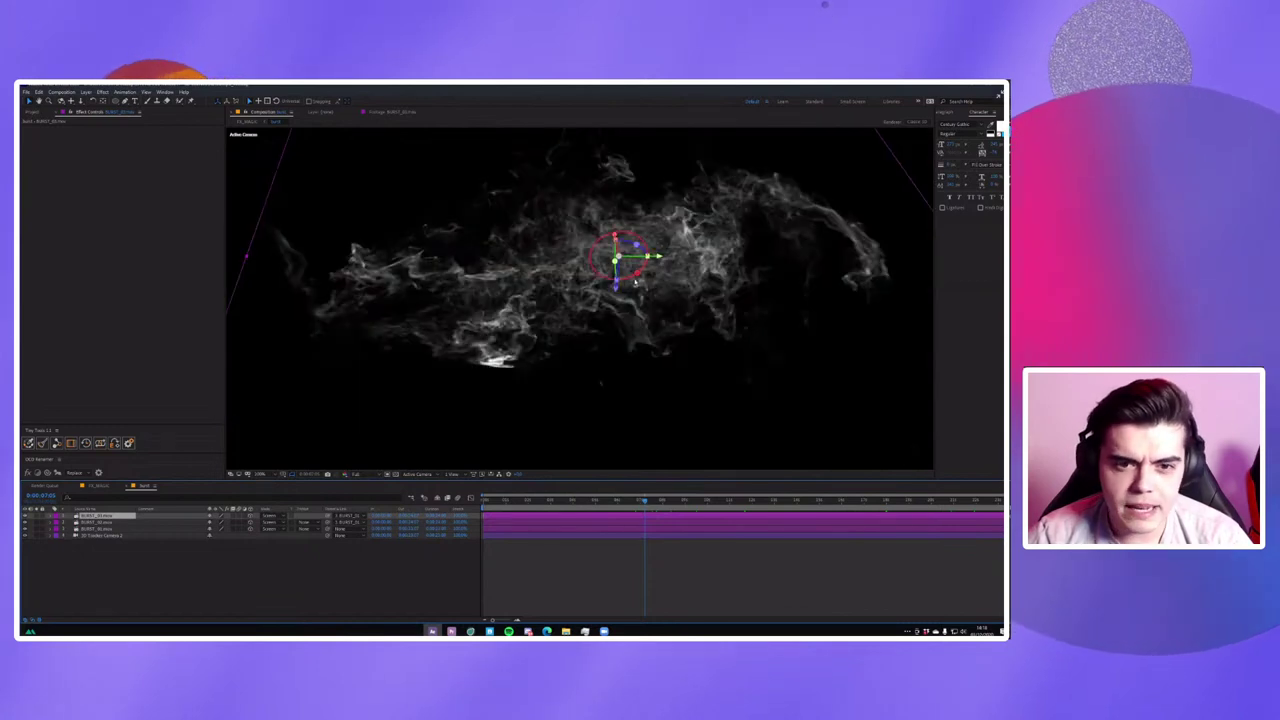
{"action": "key", "text": "comma"}
{"action": "key", "text": "period"}
{"action": "key", "text": "comma"}
{"action": "key", "text": "comma"}
{"action": "key", "text": "period"}
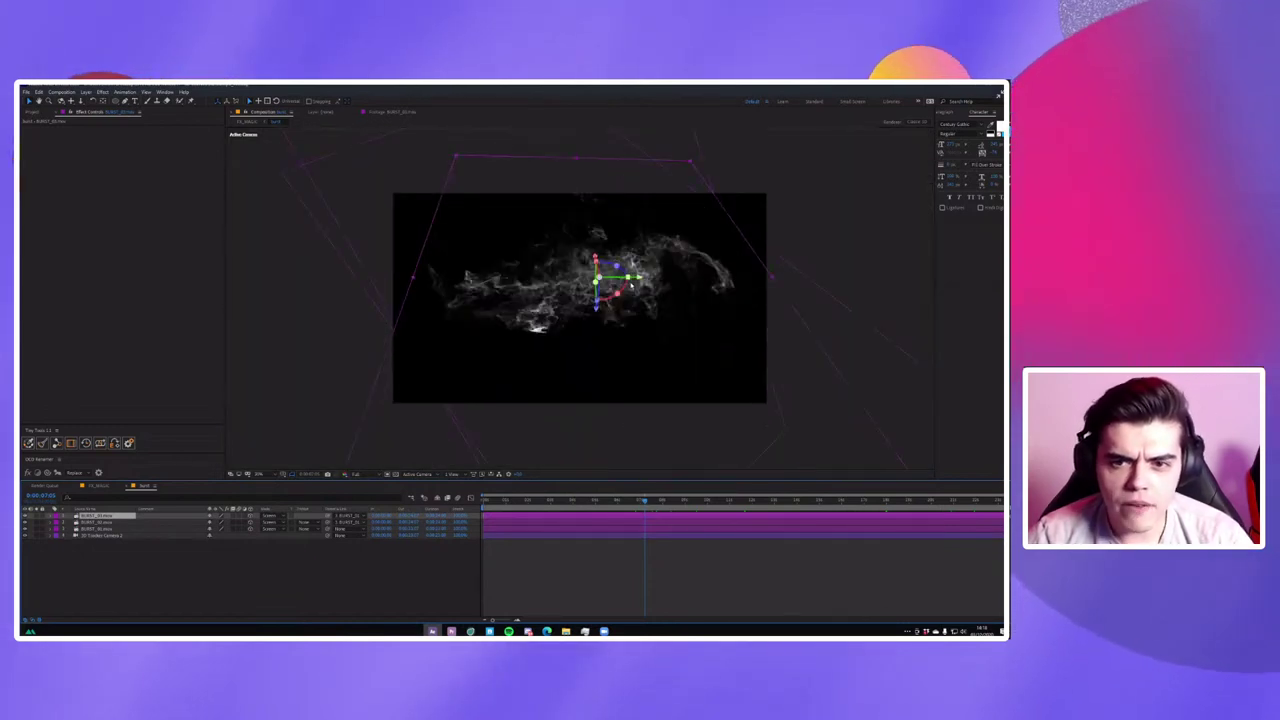
{"action": "key", "text": "period"}
{"action": "key", "text": "period"}
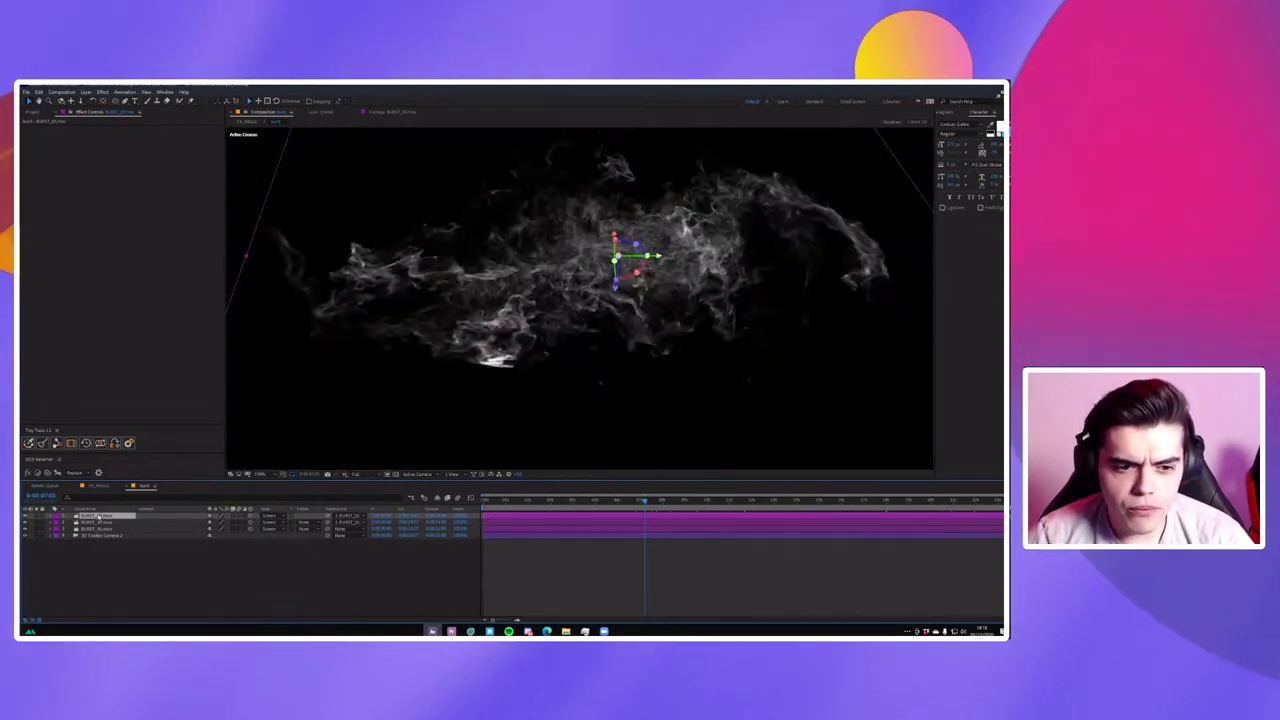
Add a new Adjustment Layer above the burst layers via Layer > New.
{"action": "left_click", "coordinate": [97, 543]}
{"action": "left_click", "coordinate": [98, 529]}
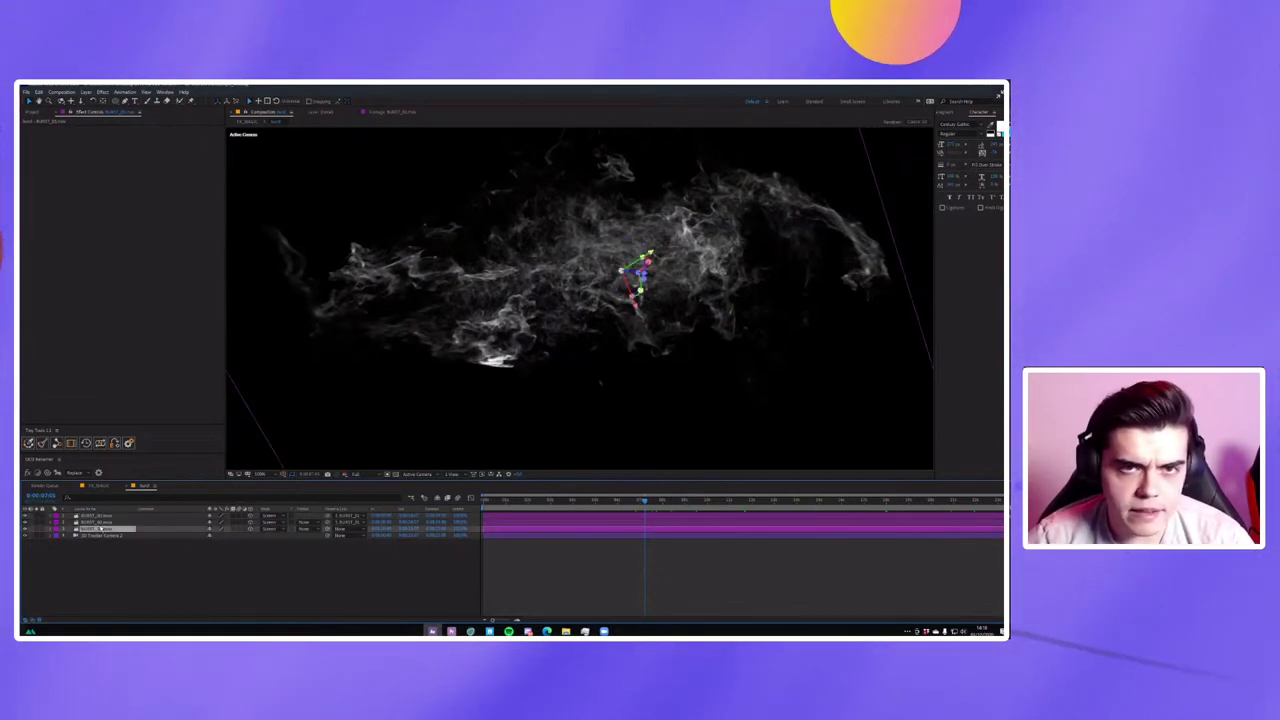
{"action": "left_click", "coordinate": [99, 516]}
{"action": "left_click", "coordinate": [87, 91]}
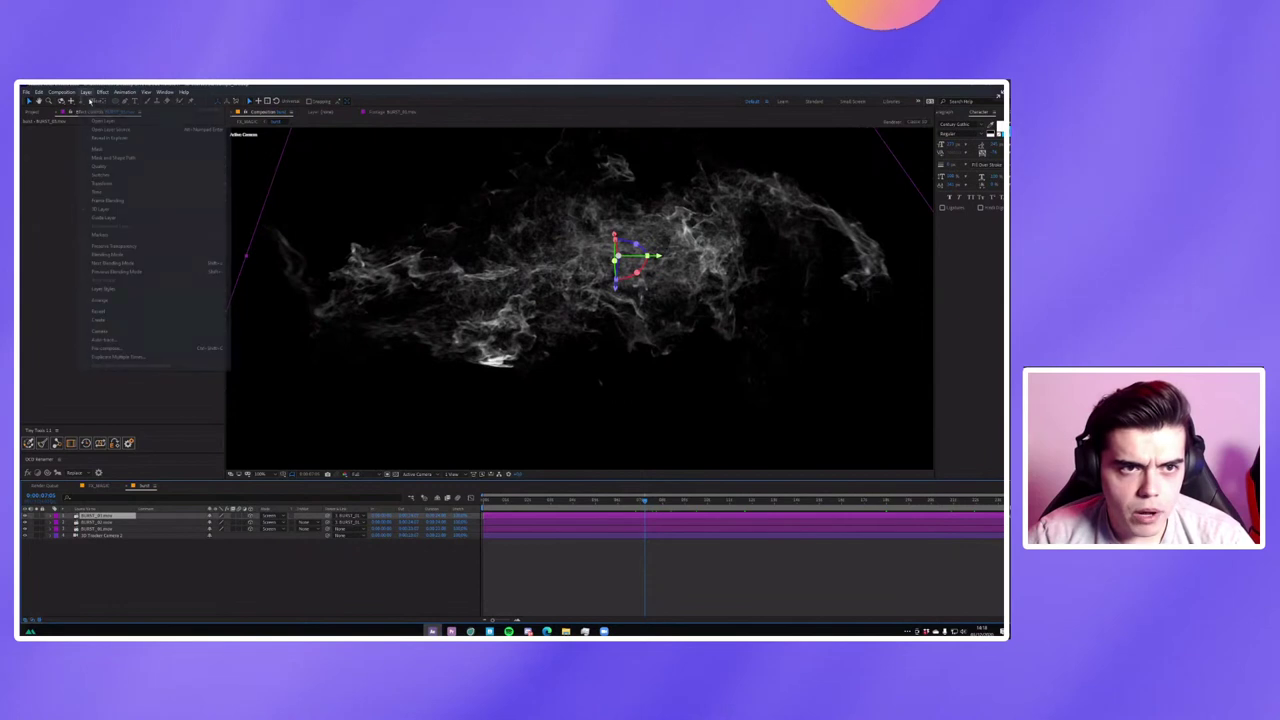
{"action": "mouse_move", "coordinate": [100, 101]}
{"action": "left_click", "coordinate": [303, 153]}
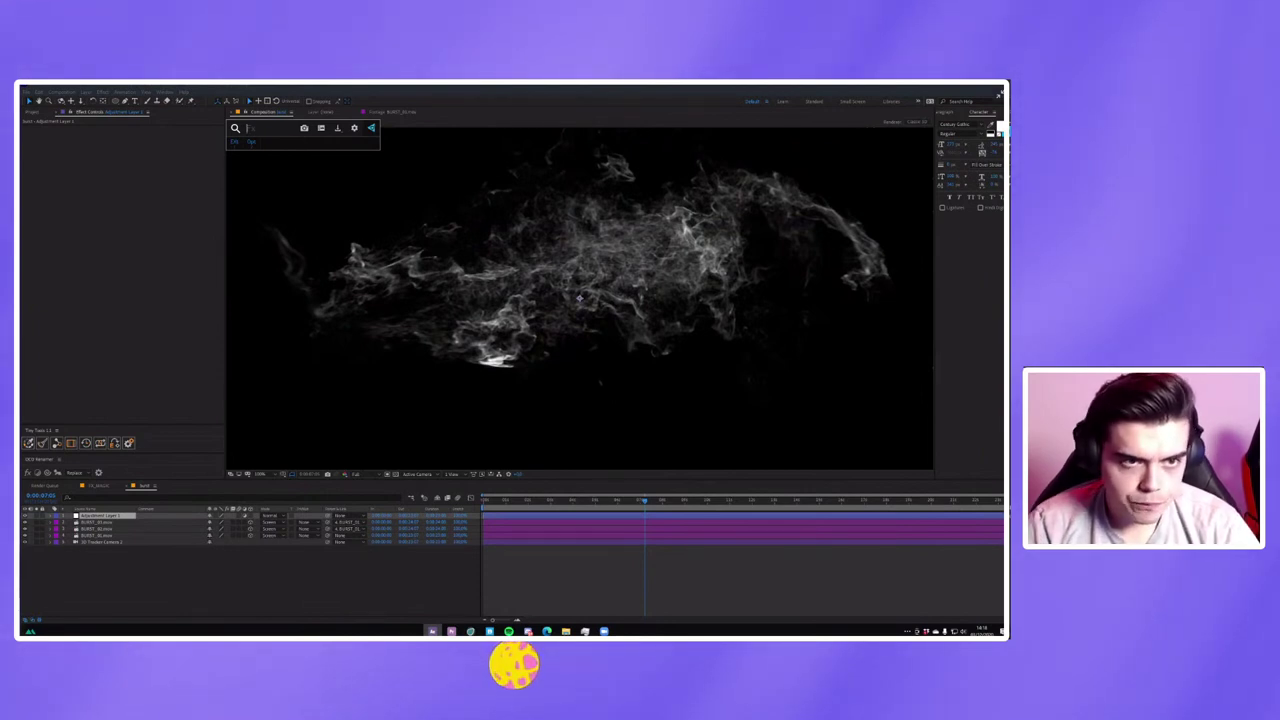
Apply Unsharp Mask to the adjustment layer and raise its Amount and Radius.
{"action": "left_click", "coordinate": [102, 91]}
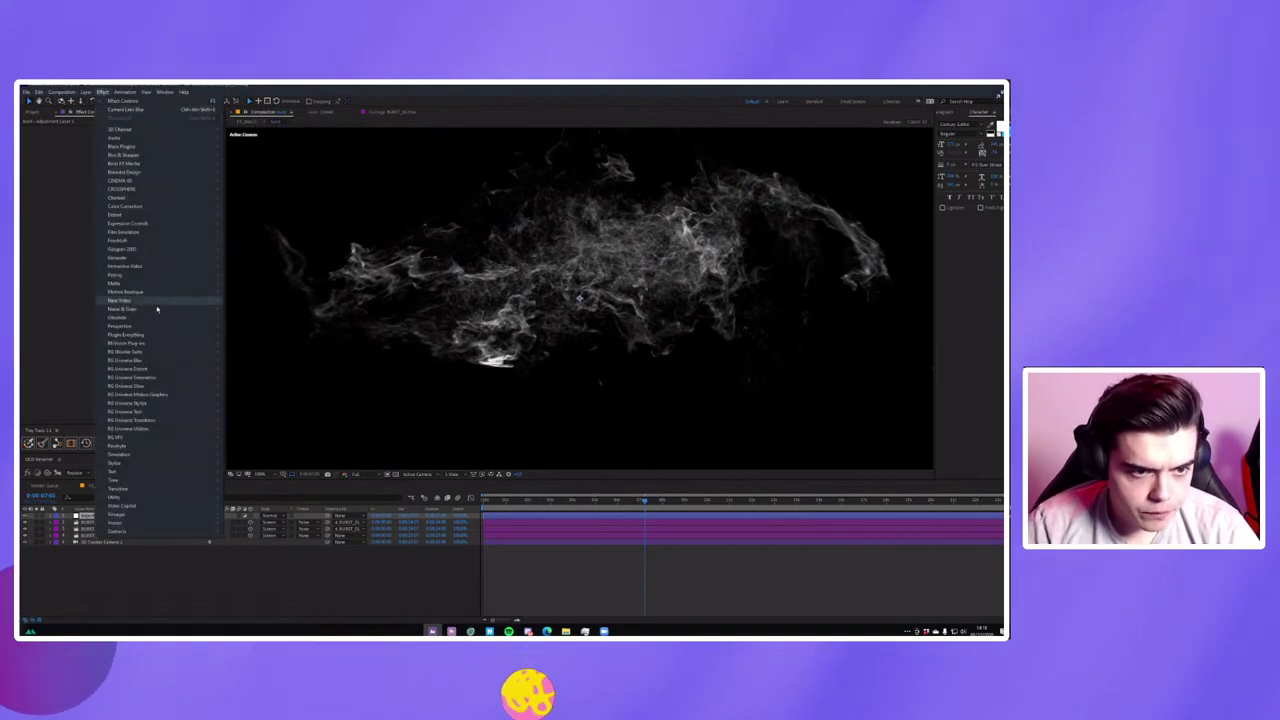
{"action": "mouse_move", "coordinate": [185, 218]}
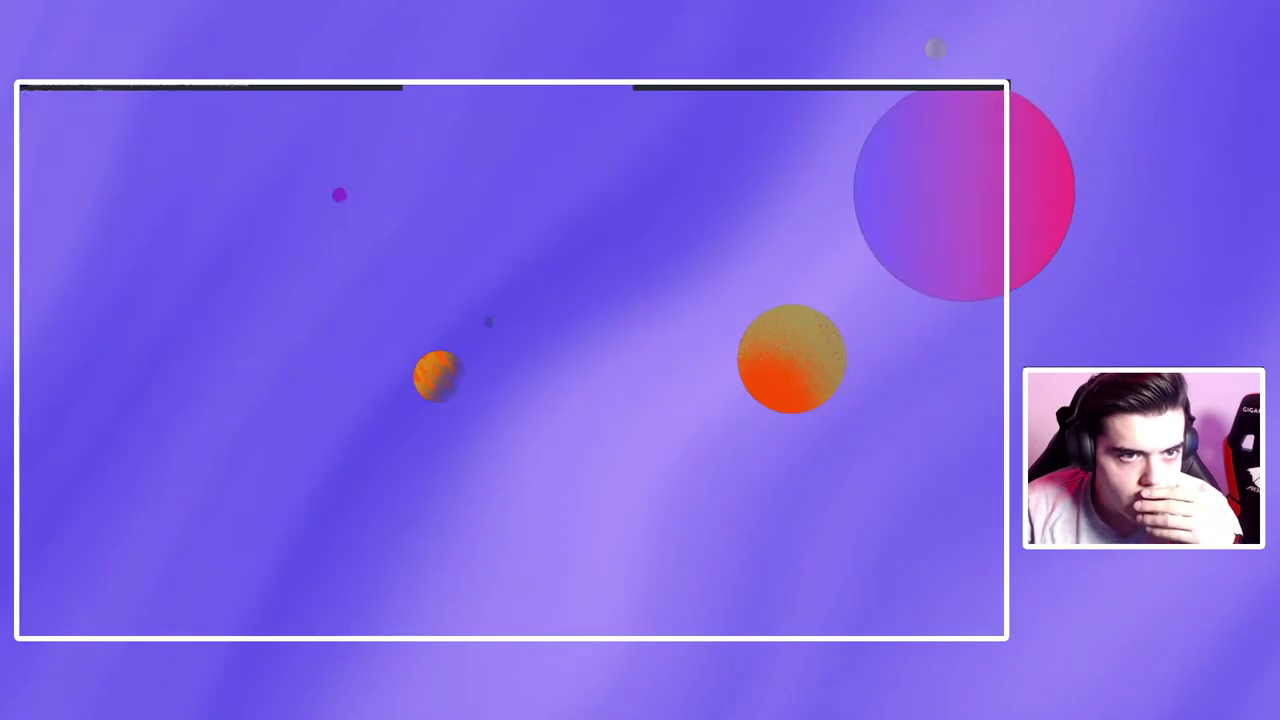
{"action": "mouse_move", "coordinate": [215, 155]}
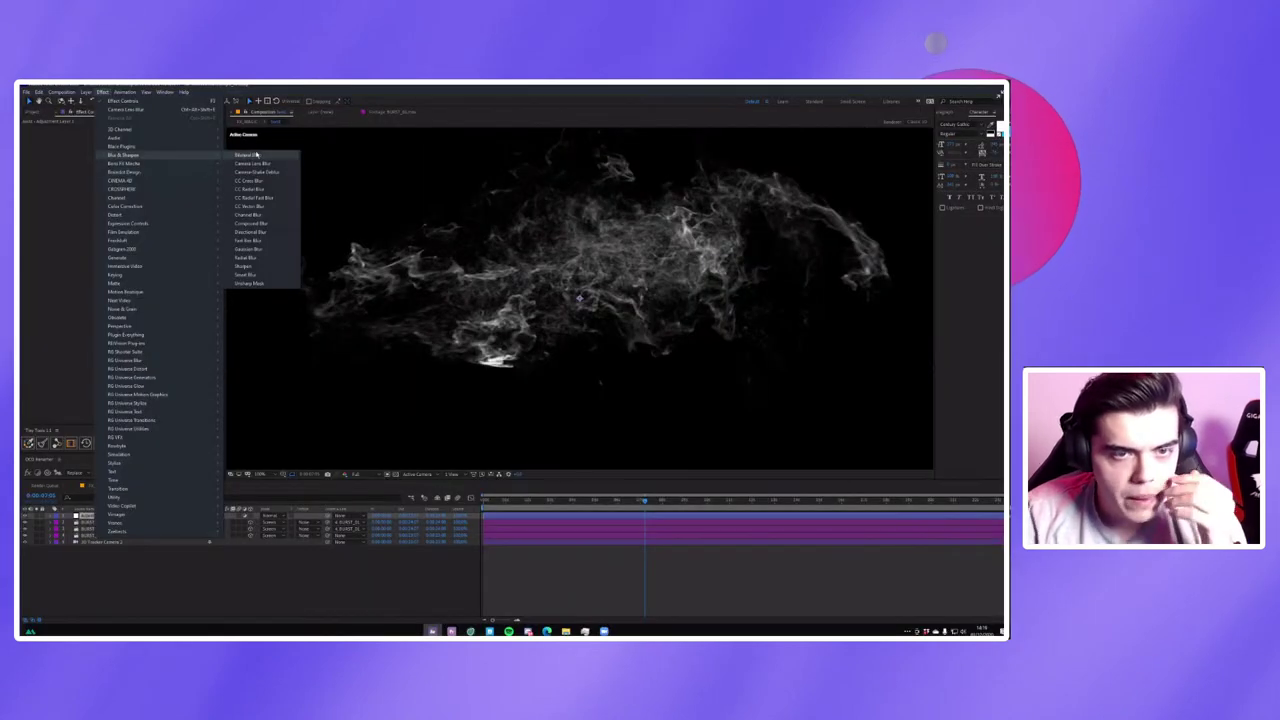
{"action": "left_click", "coordinate": [255, 283]}
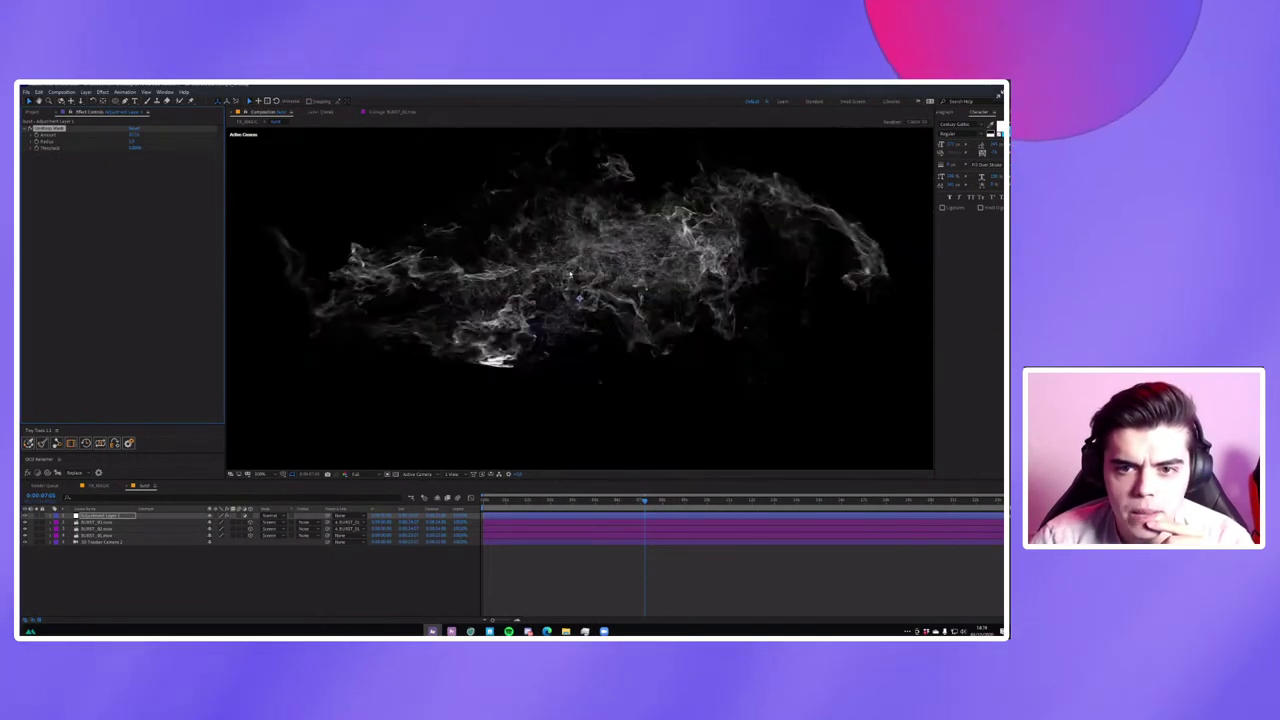
{"action": "left_click_drag", "start_coordinate": [133, 145], "coordinate": [145, 145]}
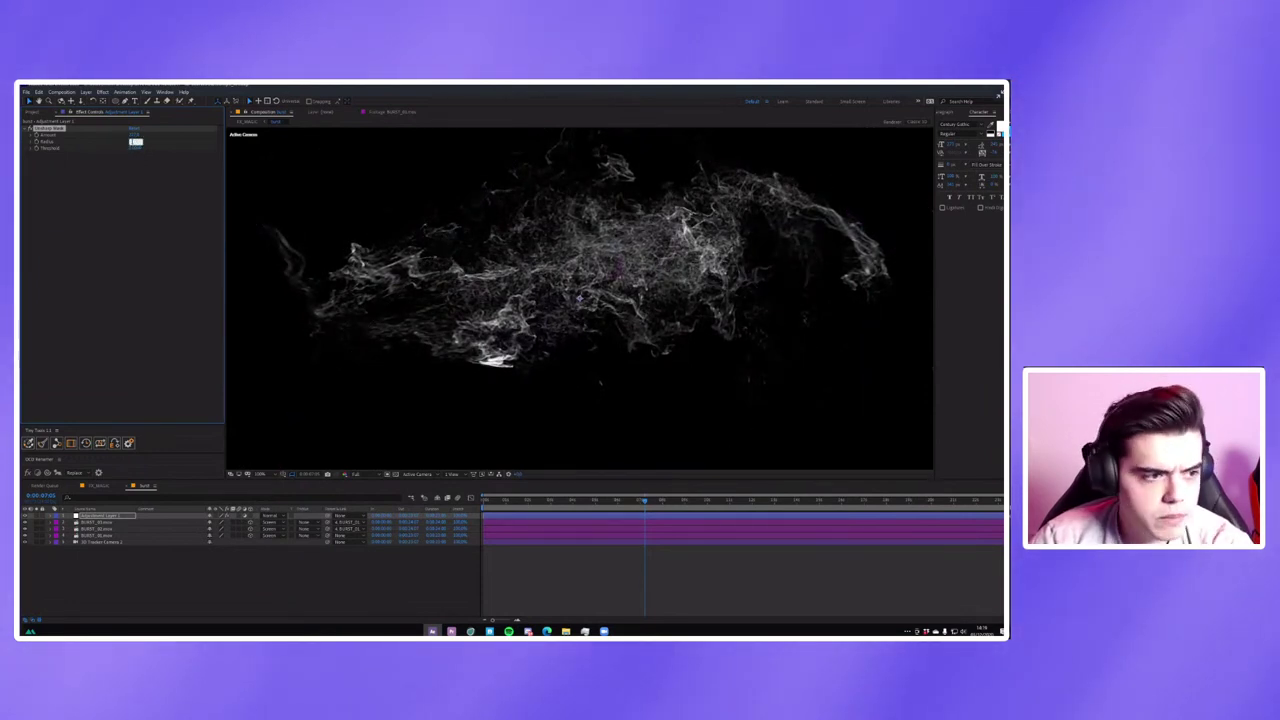
{"action": "key", "text": "Return"}
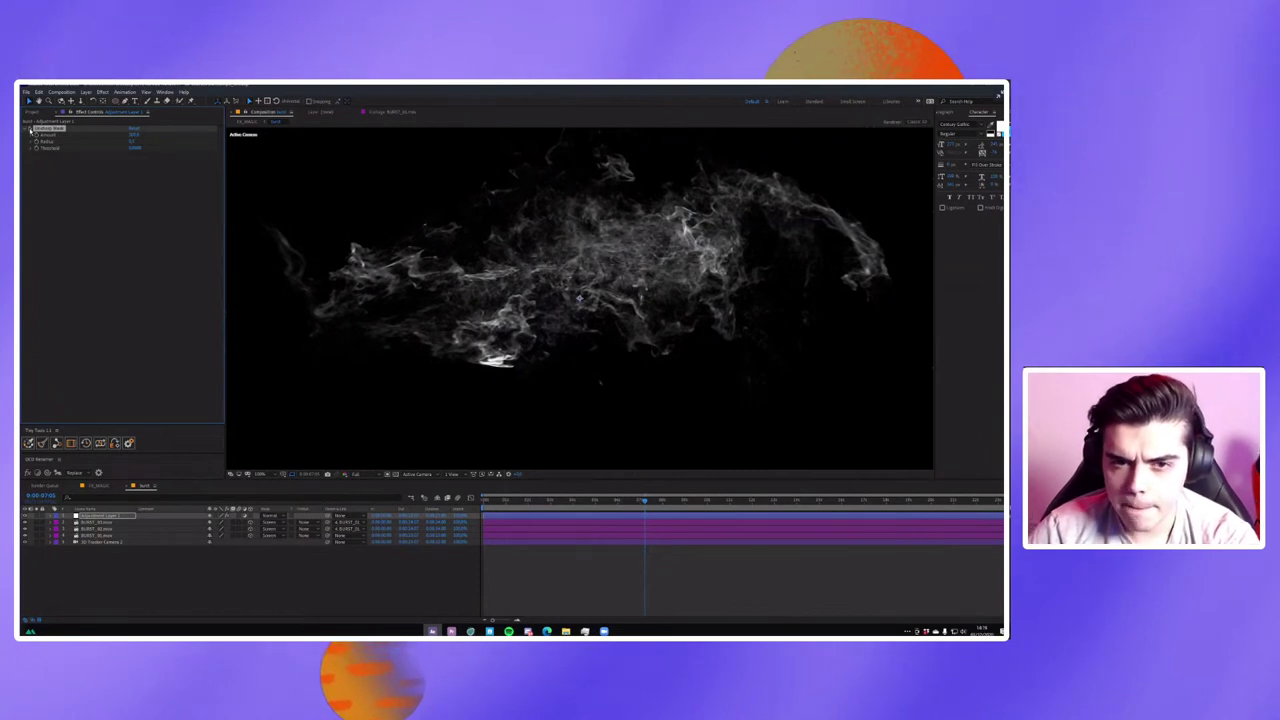
Check the sharpening at later and earlier frames, then return to the FX_MAGIC comp.
{"action": "left_click", "coordinate": [920, 499]}
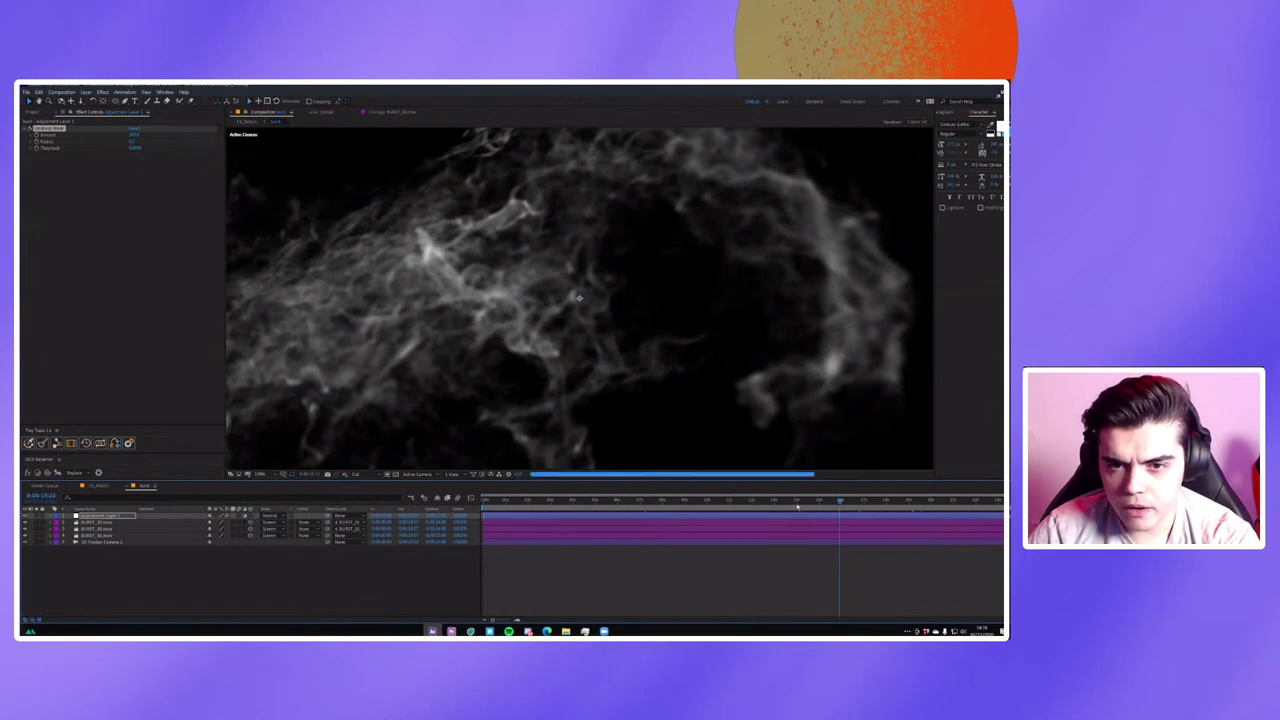
{"action": "left_click", "coordinate": [671, 499]}
{"action": "left_click", "coordinate": [92, 485]}
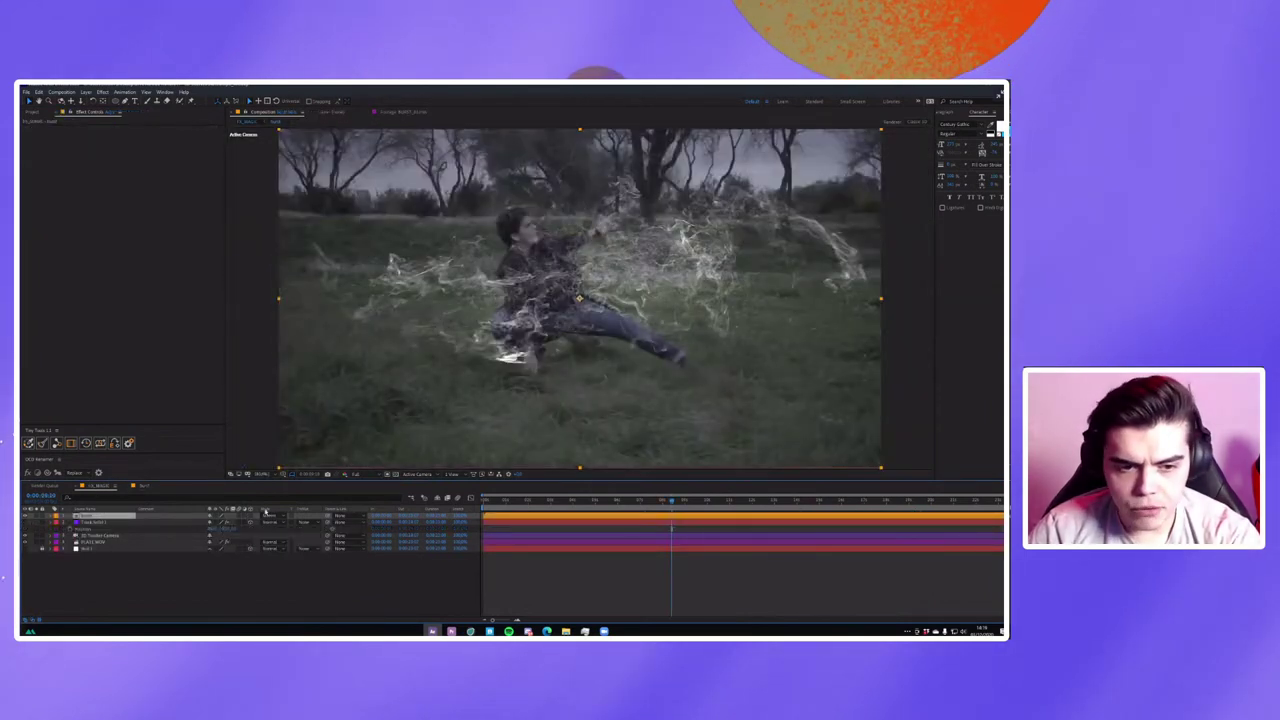
Scrub the FX_MAGIC timeline to check the shot, then bring up the FX Console search.
{"action": "left_click", "coordinate": [737, 499]}
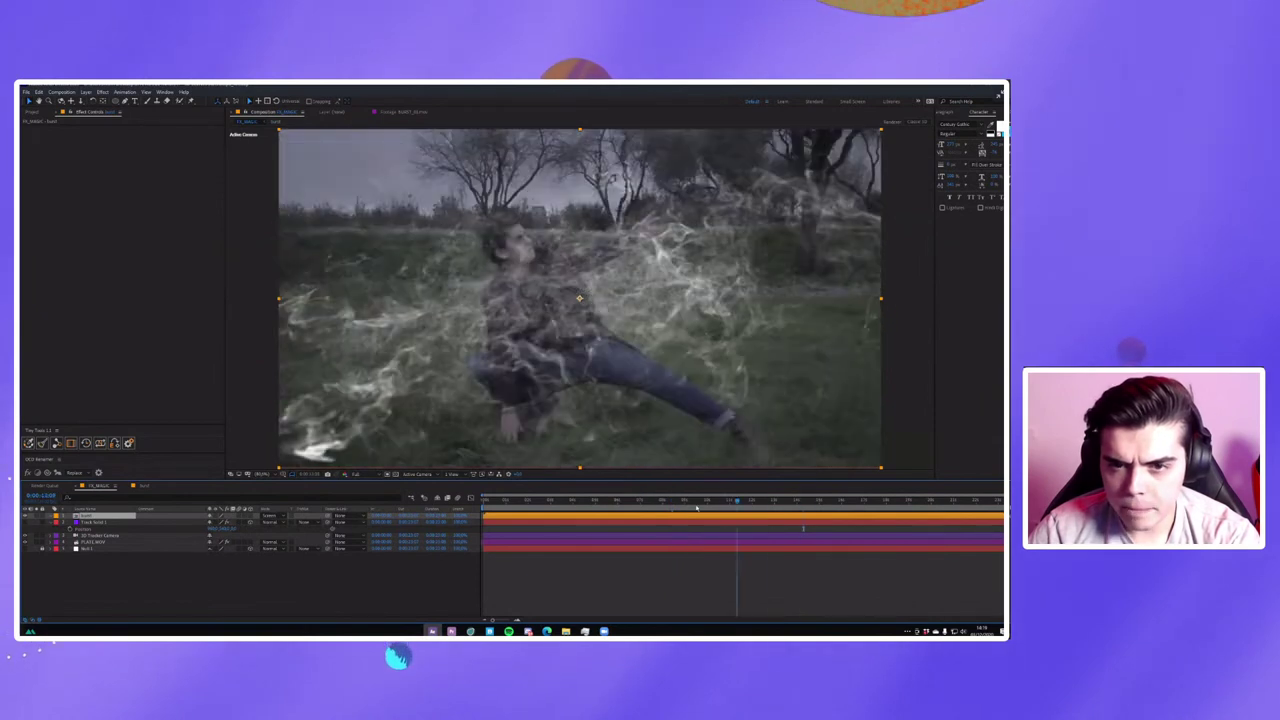
{"action": "left_click", "coordinate": [696, 507]}
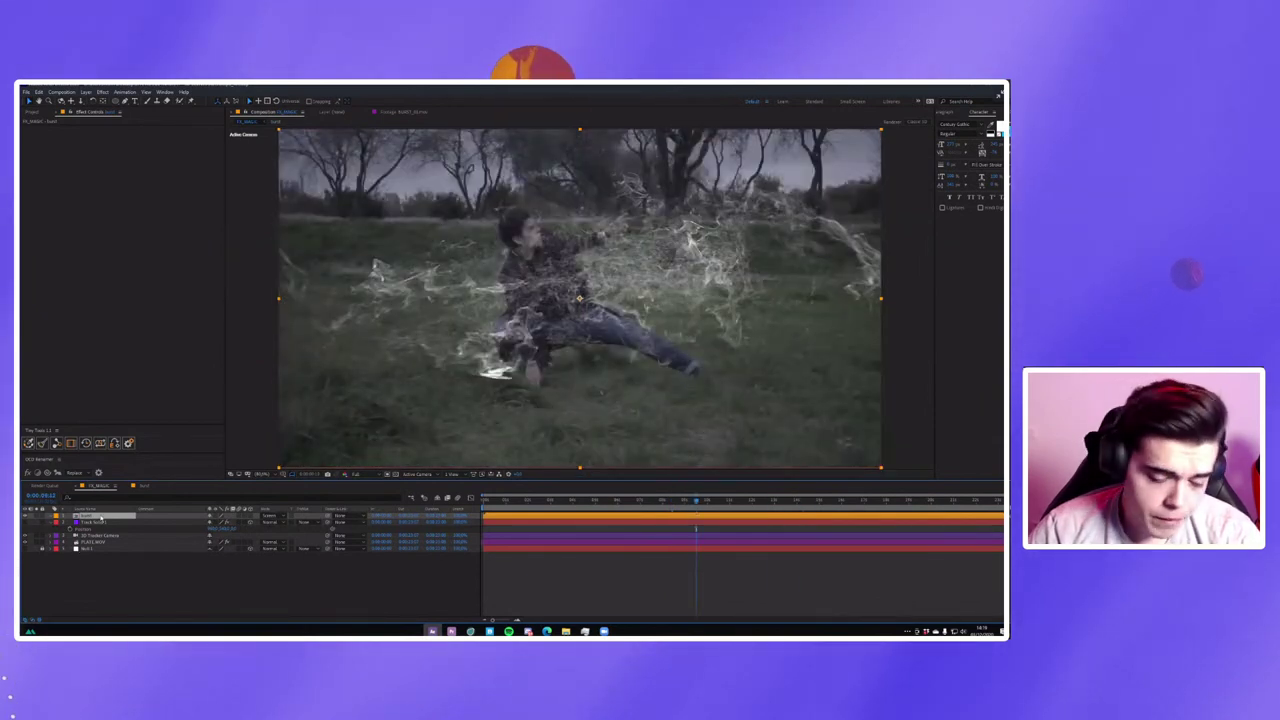
{"action": "key", "text": "ctrl+space"}
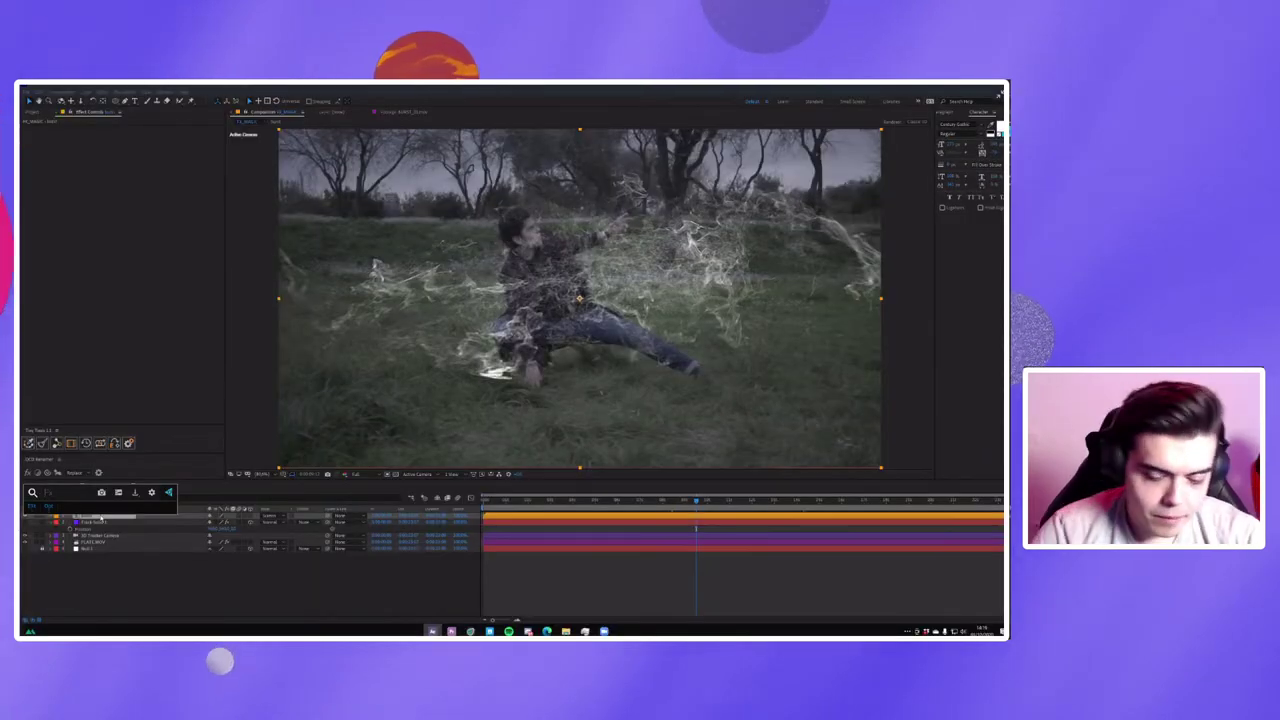
Apply Glow to the smoke layer, strengthen it, and add a toned-down duplicate Glow.
{"action": "type", "text": "glow"}
{"action": "left_click", "coordinate": [100, 517]}
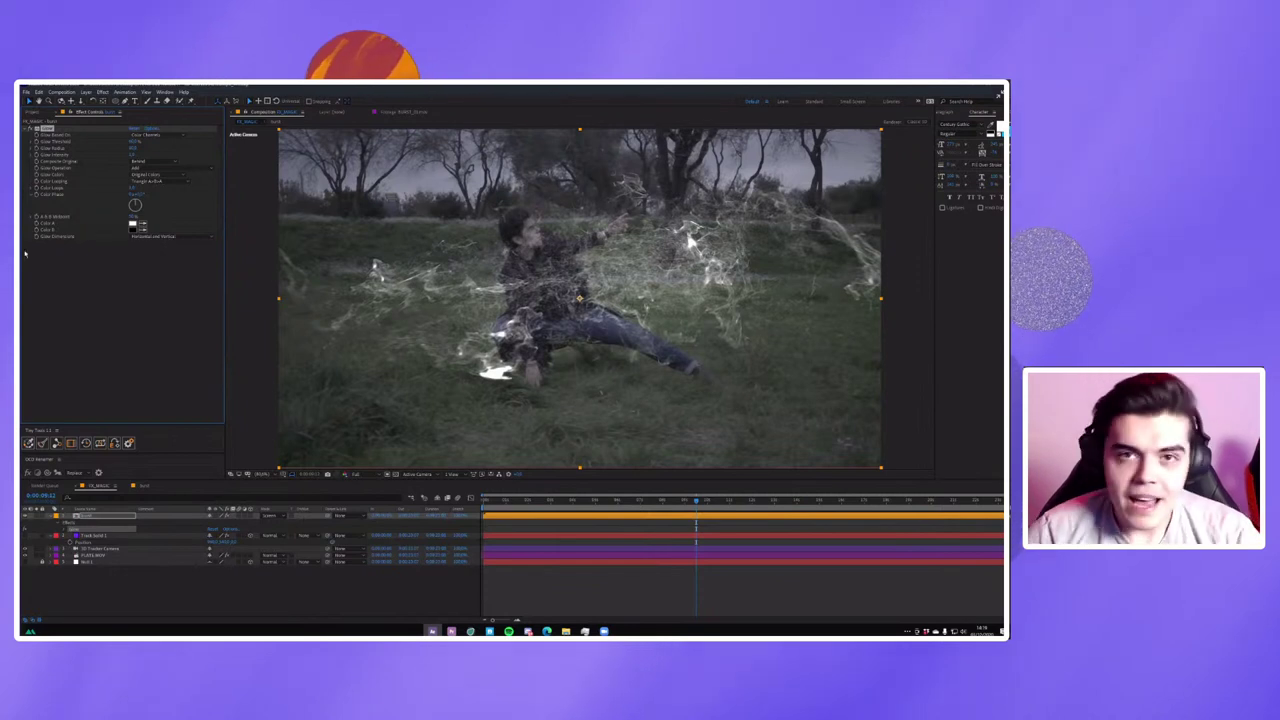
{"action": "mouse_move", "coordinate": [135, 141]}
{"action": "left_mouse_down"}
{"action": "mouse_move", "coordinate": [104, 141]}
{"action": "mouse_move", "coordinate": [182, 147]}
{"action": "left_mouse_up"}
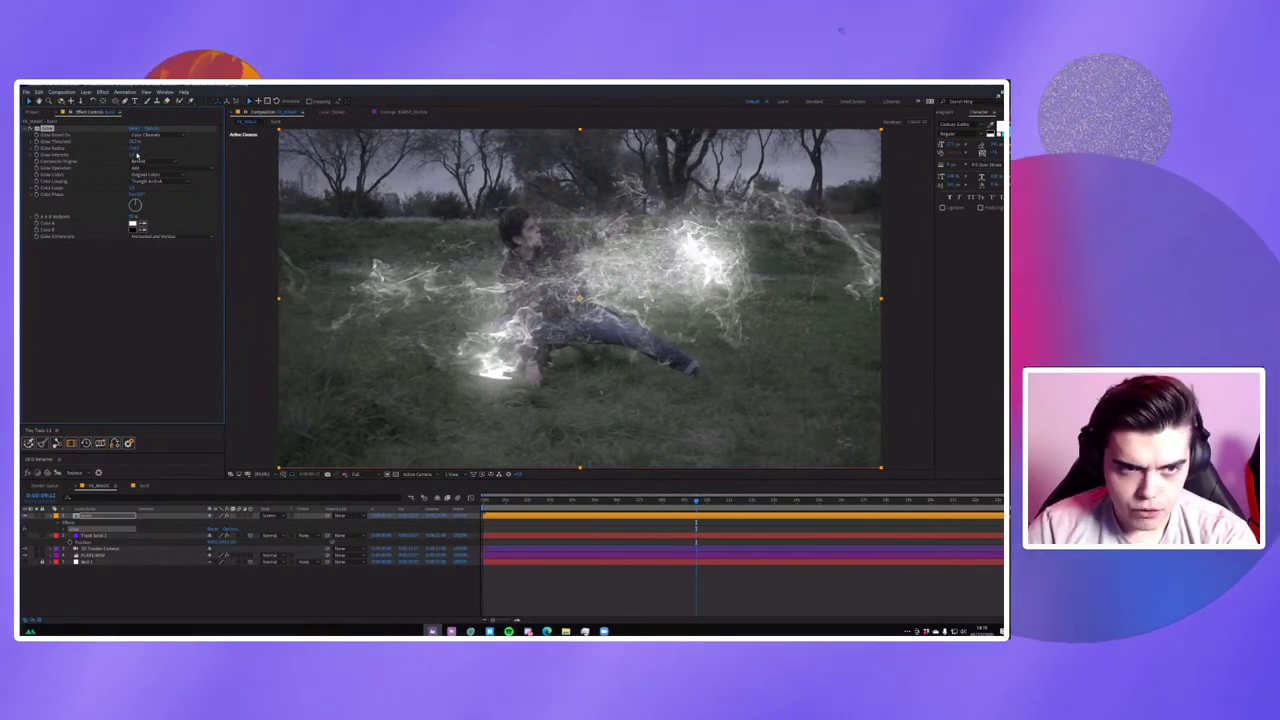
{"action": "key", "text": "ctrl+d"}
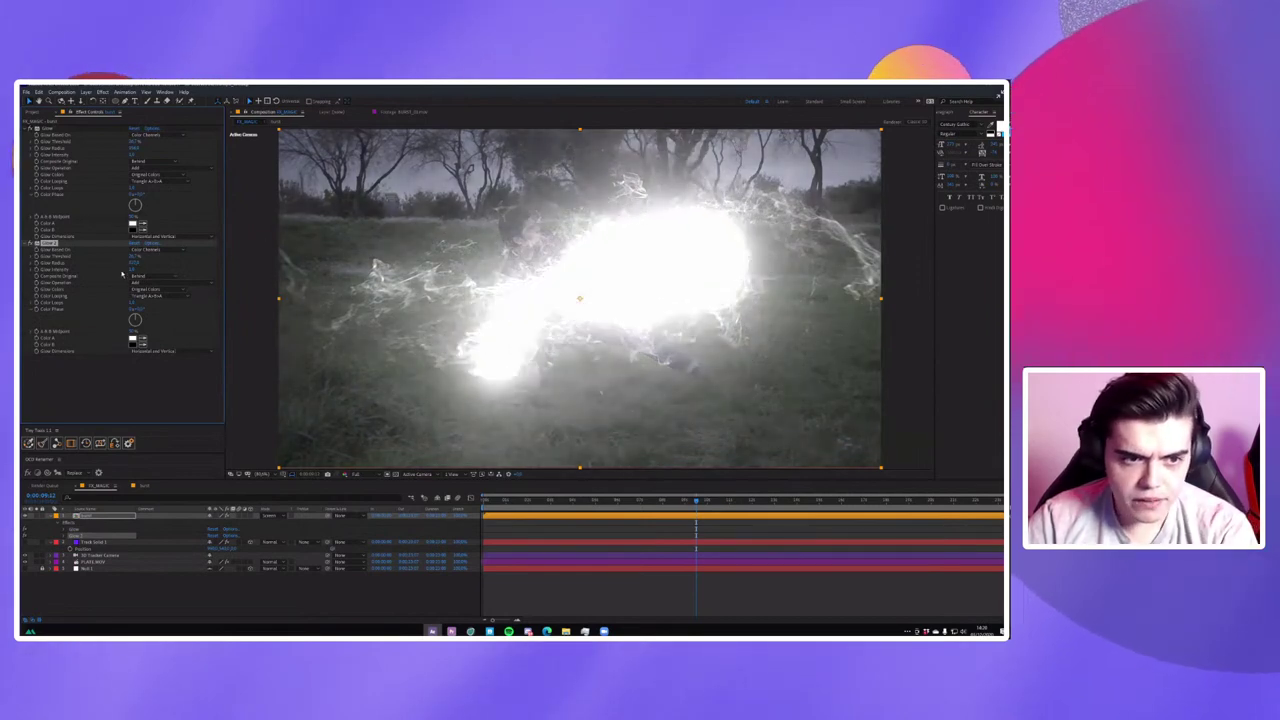
{"action": "left_click_drag", "start_coordinate": [140, 256], "coordinate": [152, 256]}
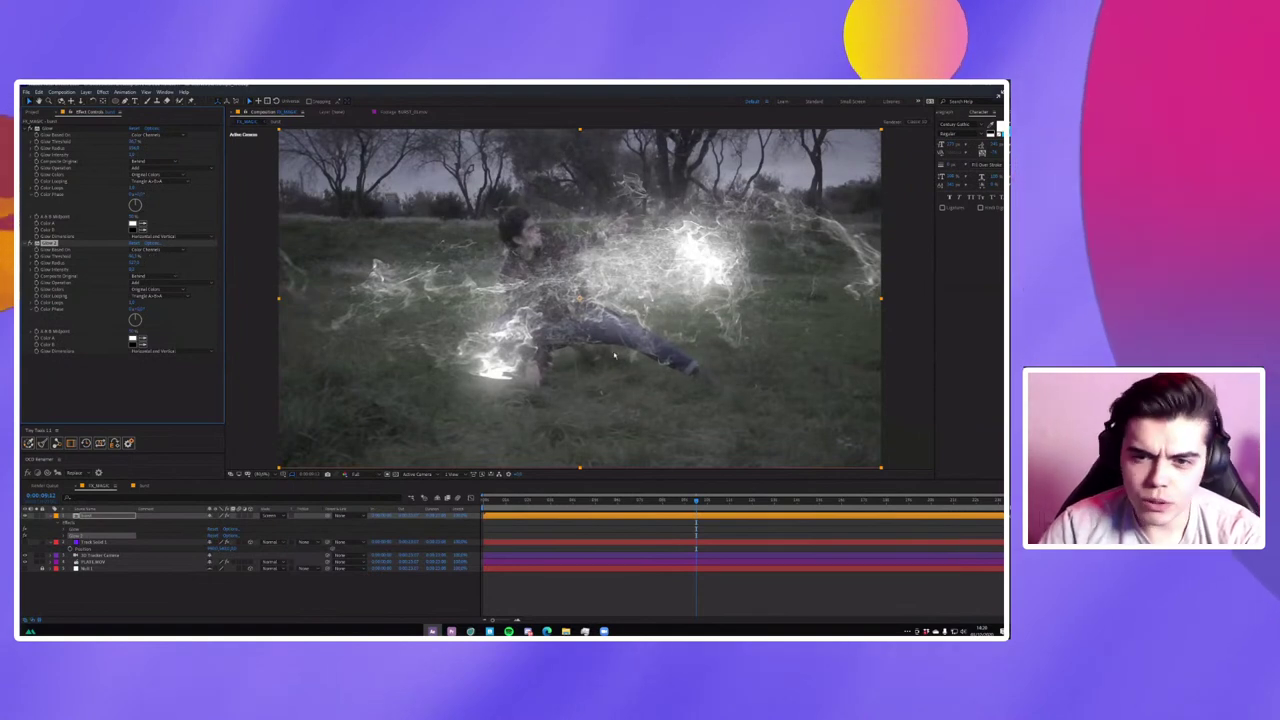
Switch the second Glow to A & B Colors, then delete both Glow effects.
{"action": "left_click", "coordinate": [797, 501]}
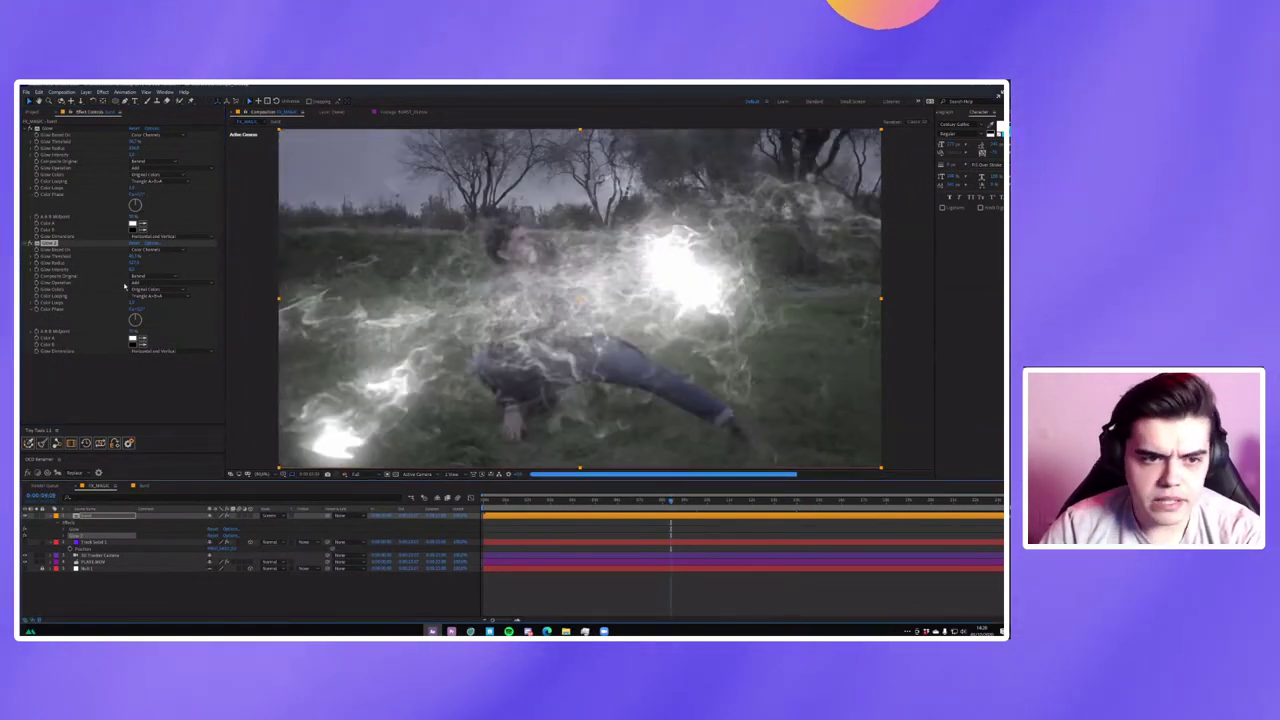
{"action": "left_click", "coordinate": [157, 296]}
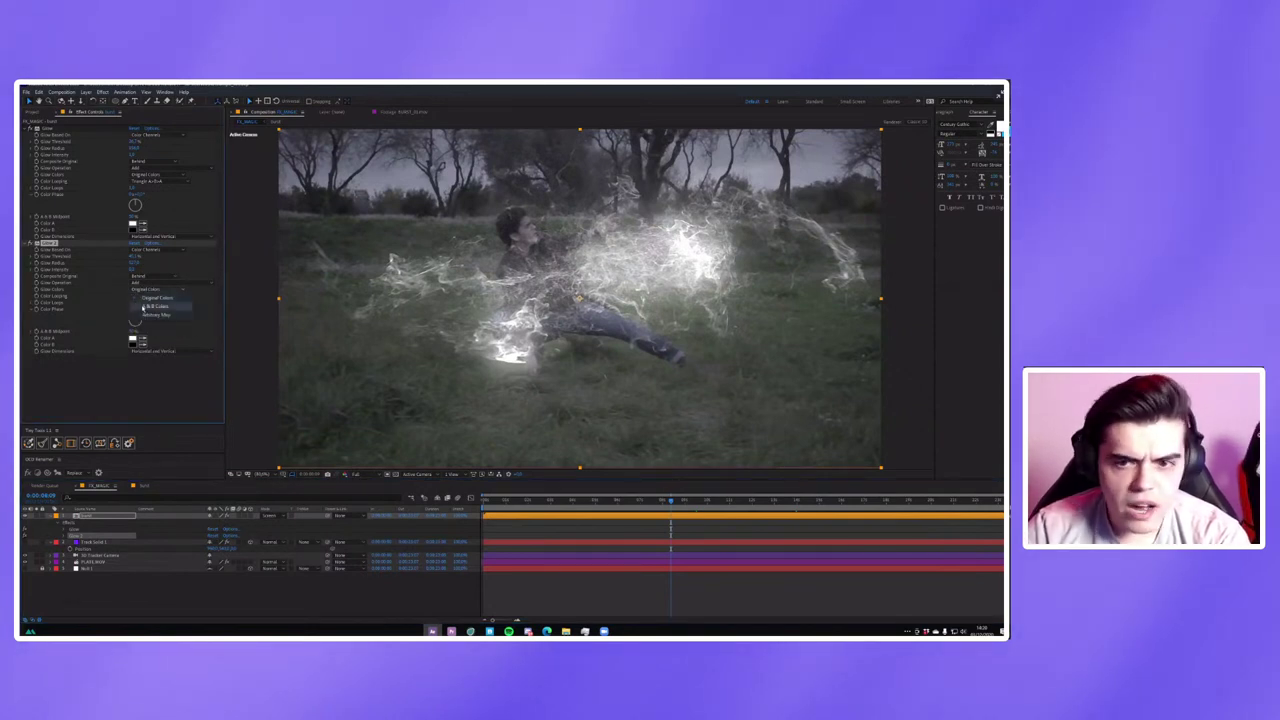
{"action": "left_click", "coordinate": [150, 306]}
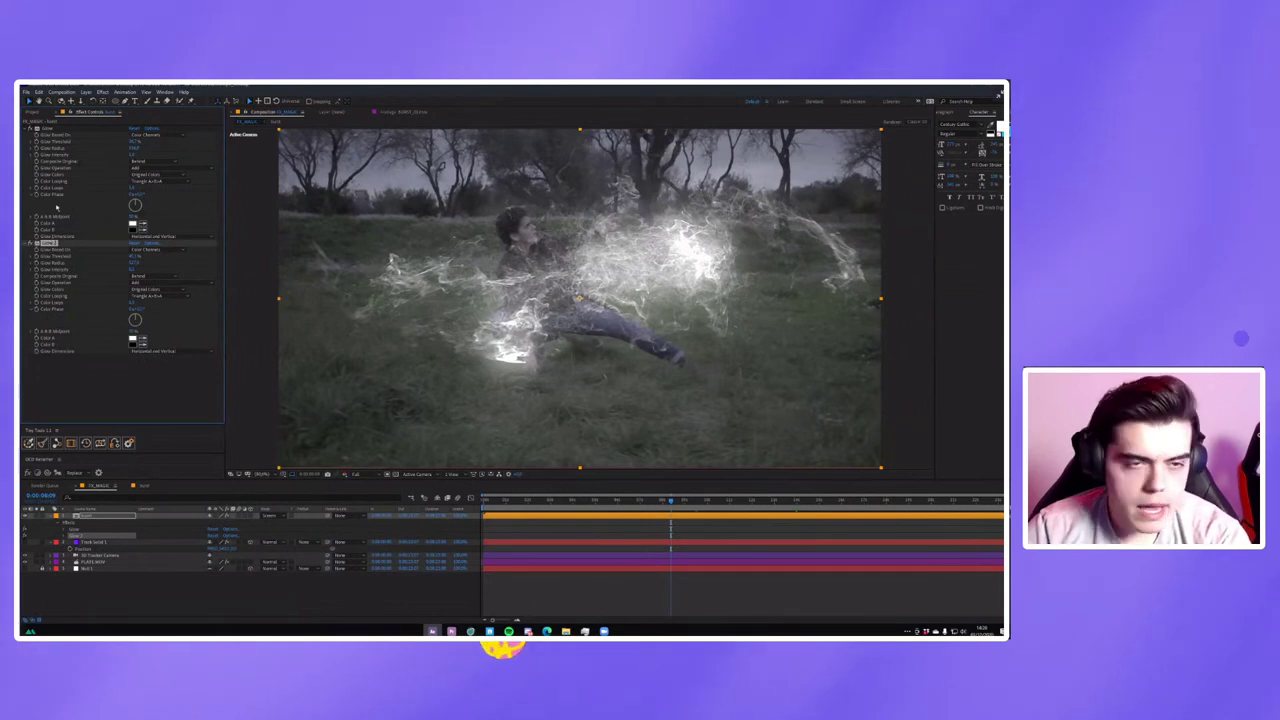
{"action": "key", "text": "Delete"}
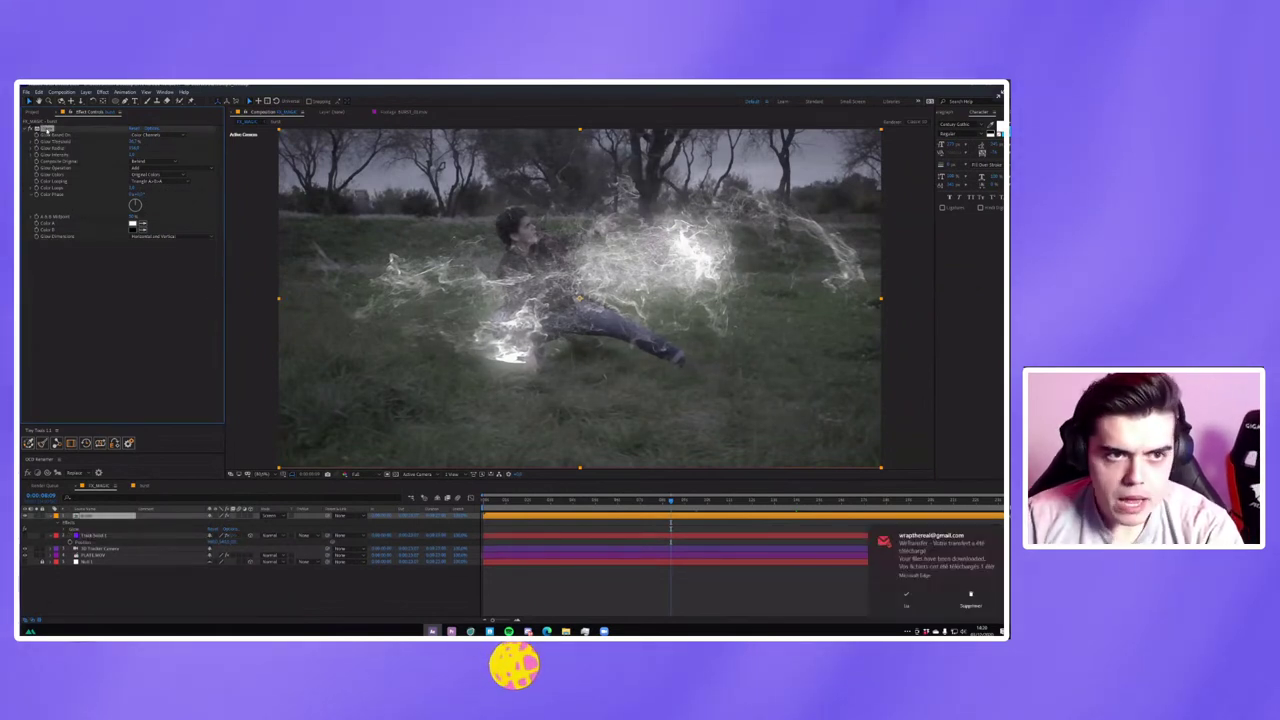
{"action": "key", "text": "Delete"}
Duplicate the smoke layer and give the copy a stronger Fast Box Blur.
{"action": "key", "text": "p"}
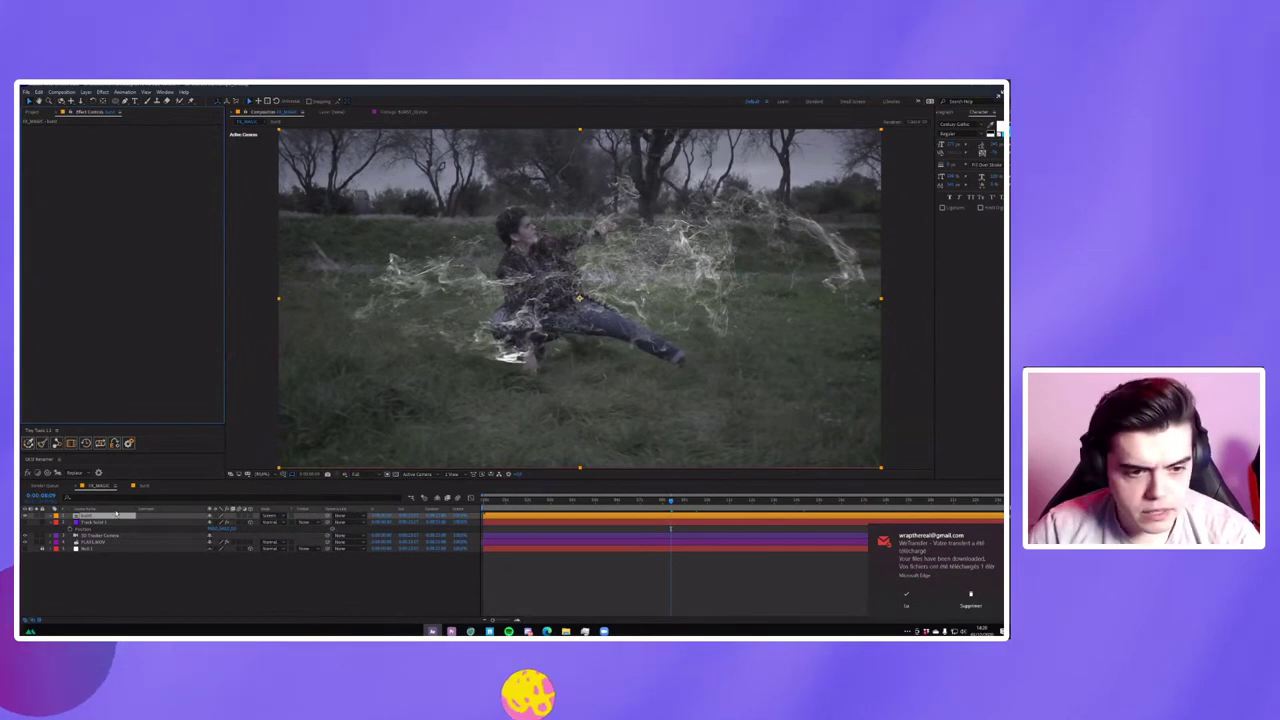
{"action": "left_click", "coordinate": [108, 522]}
{"action": "key", "text": "ctrl+d"}
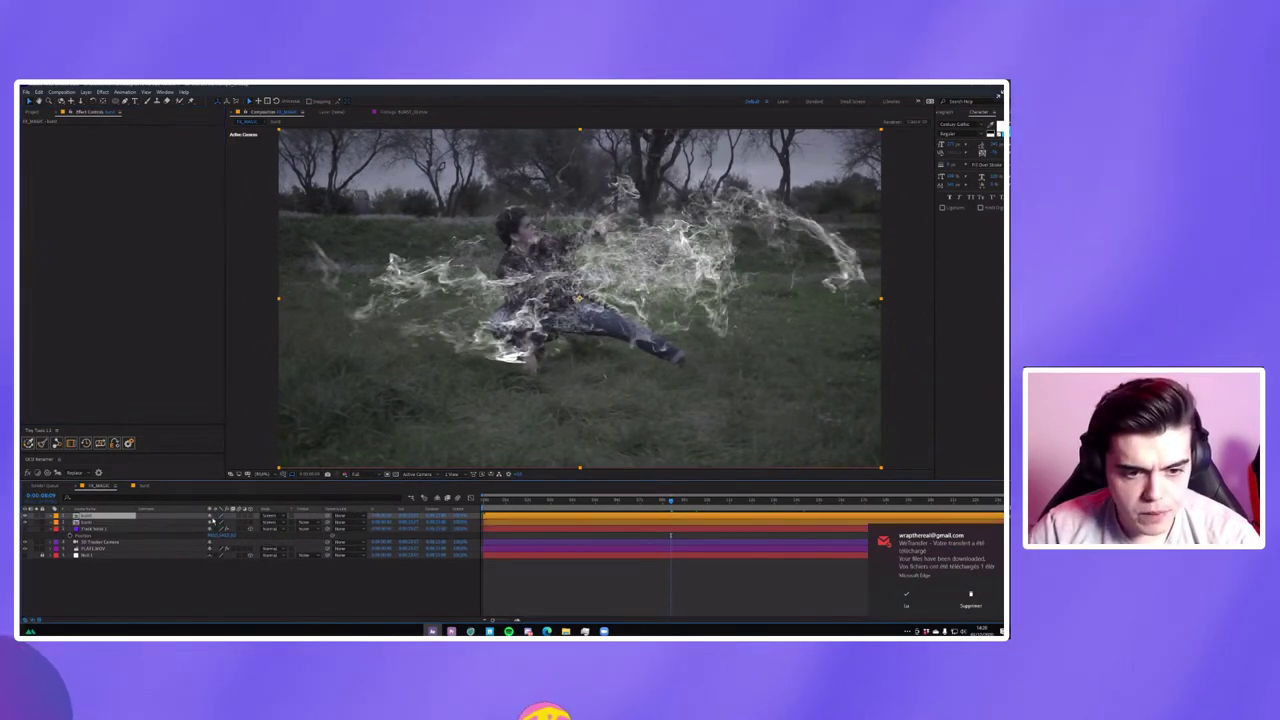
{"action": "right_click", "coordinate": [202, 490]}
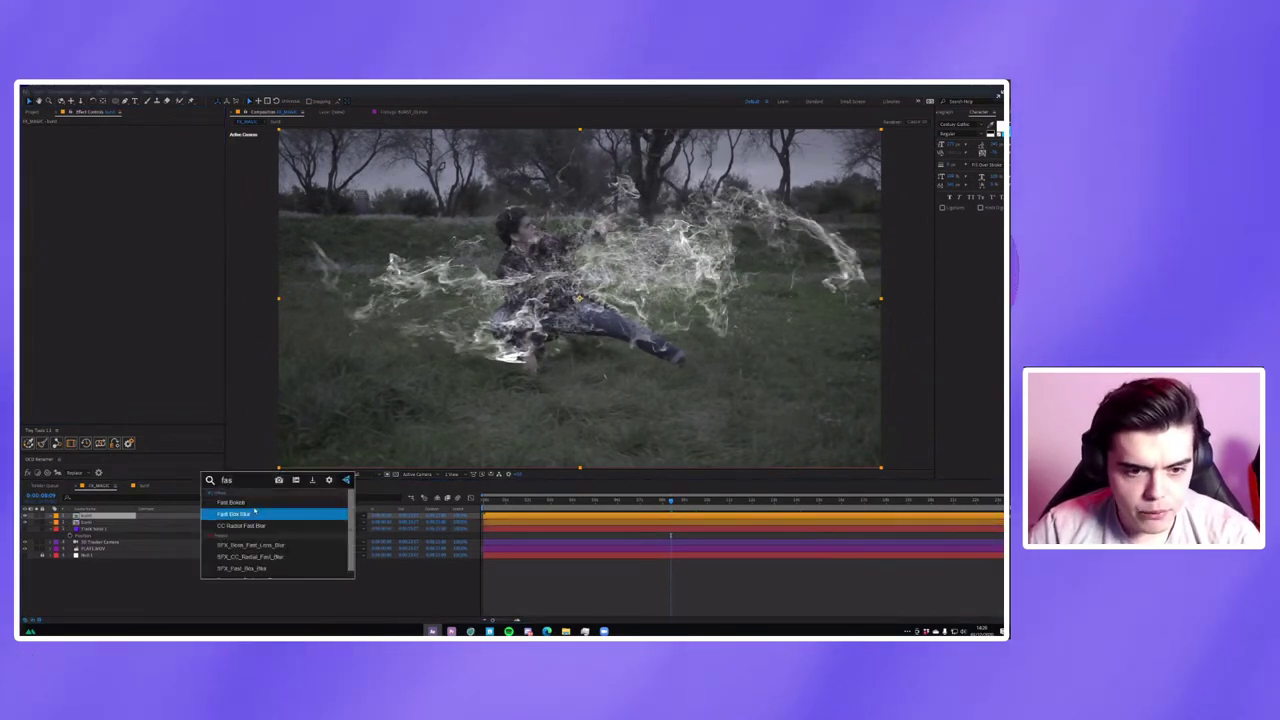
{"action": "left_click", "coordinate": [271, 508]}
{"action": "left_click_drag", "start_coordinate": [136, 130], "coordinate": [150, 130]}
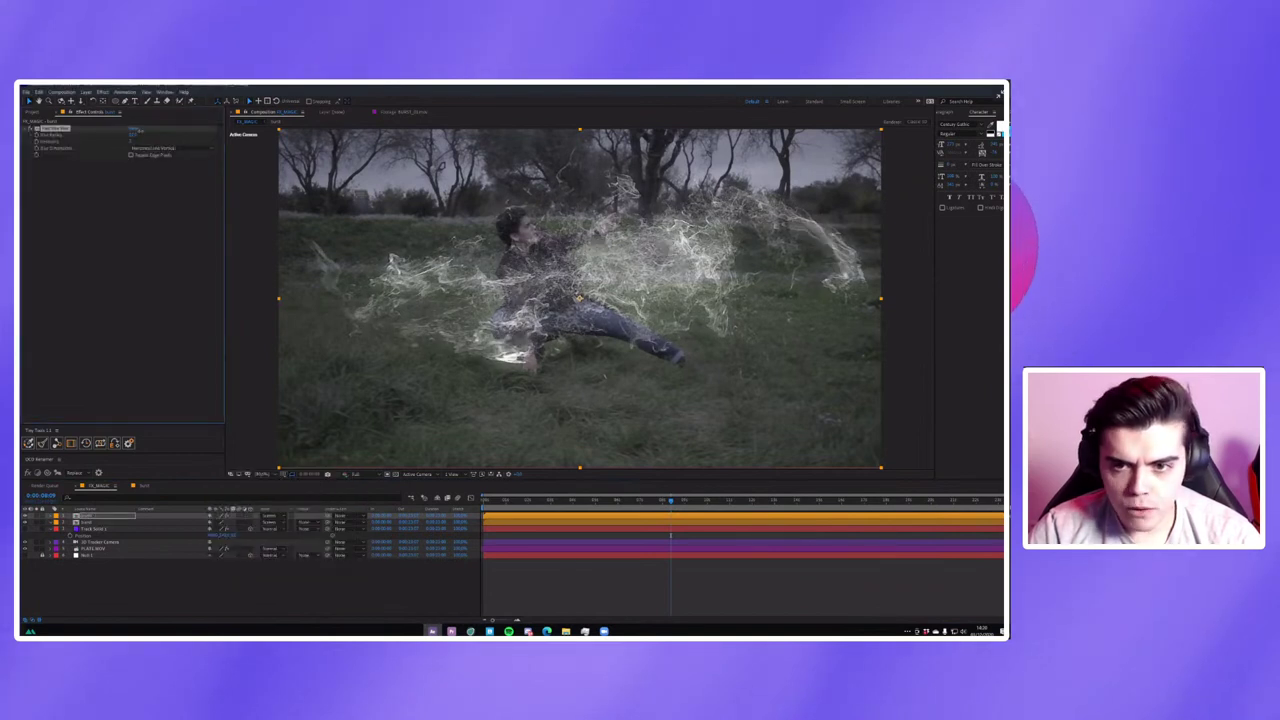
Make three more copies of the blurred smoke layer.
{"action": "key", "text": "ctrl+d"}
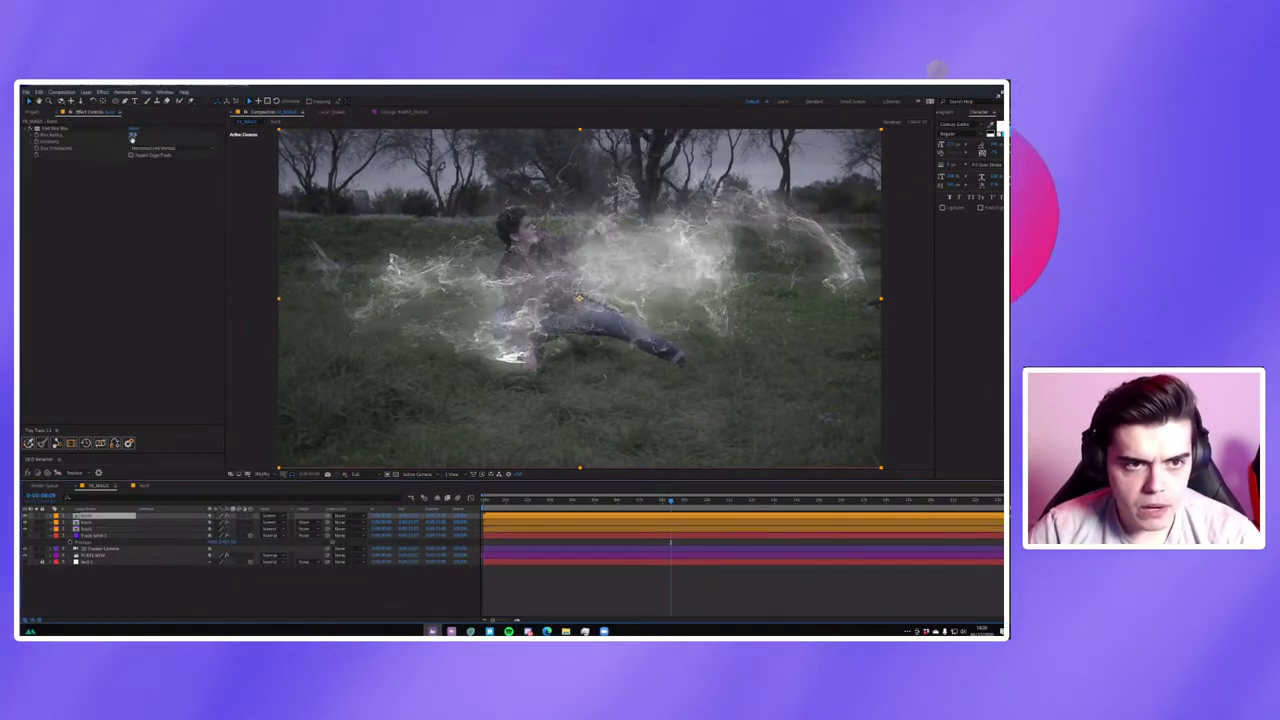
{"action": "left_click", "coordinate": [55, 128]}
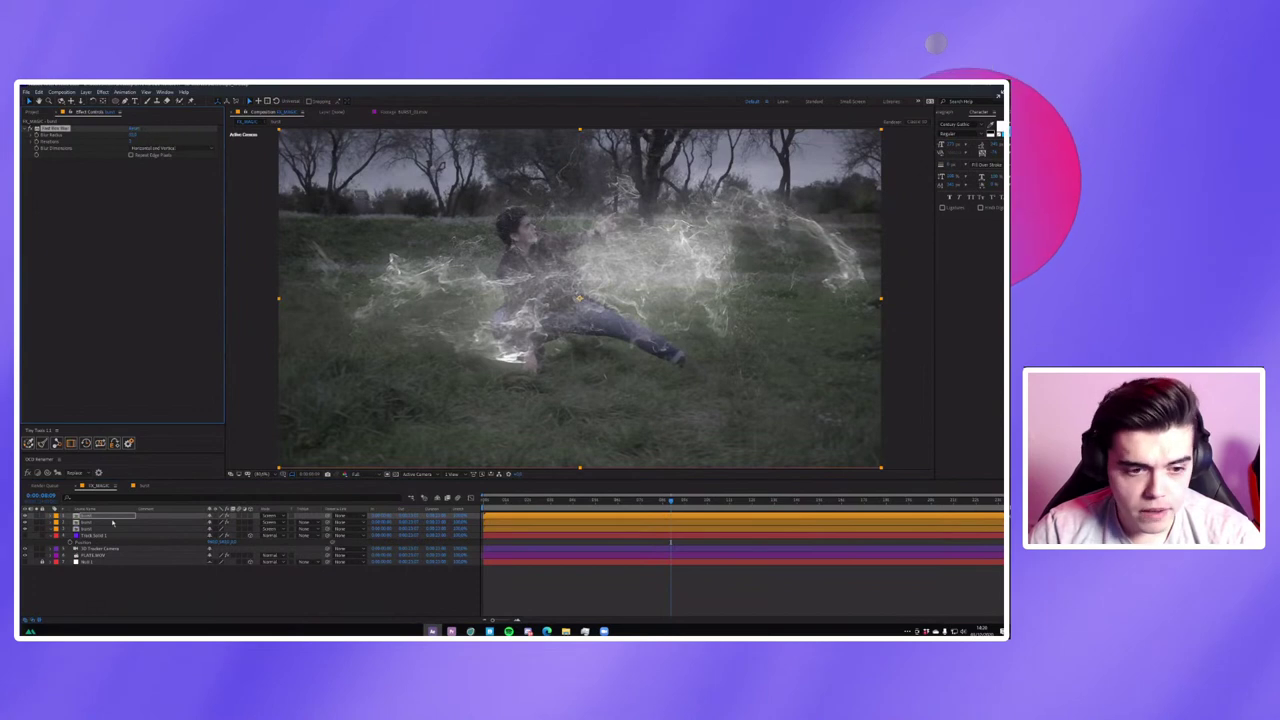
{"action": "key", "text": "ctrl+d"}
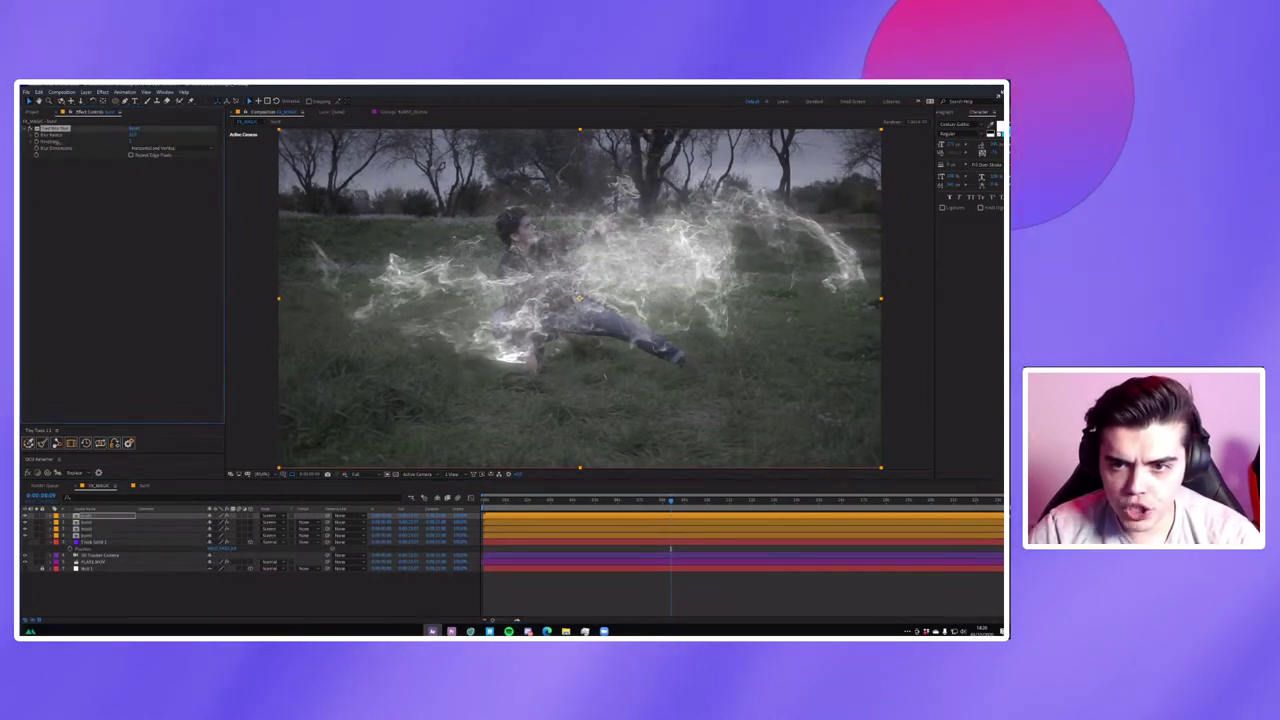
{"action": "key", "text": "ctrl+d"}
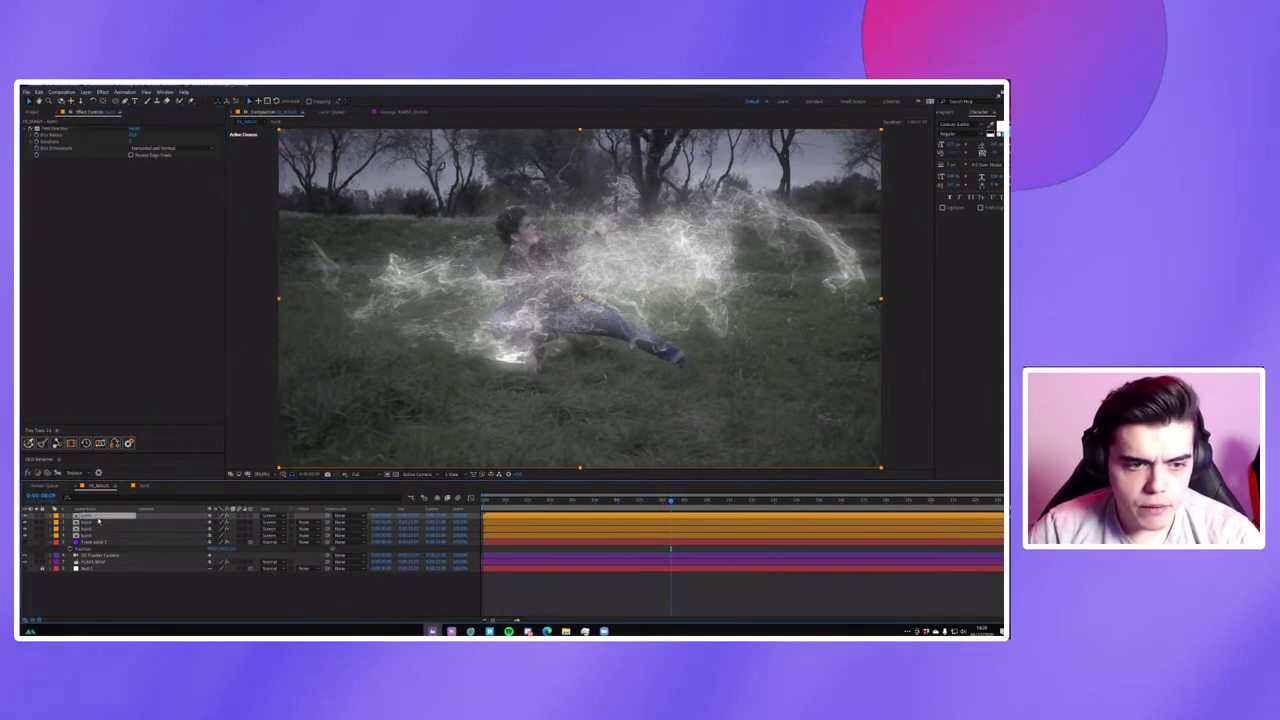
{"action": "left_click", "coordinate": [55, 128]}
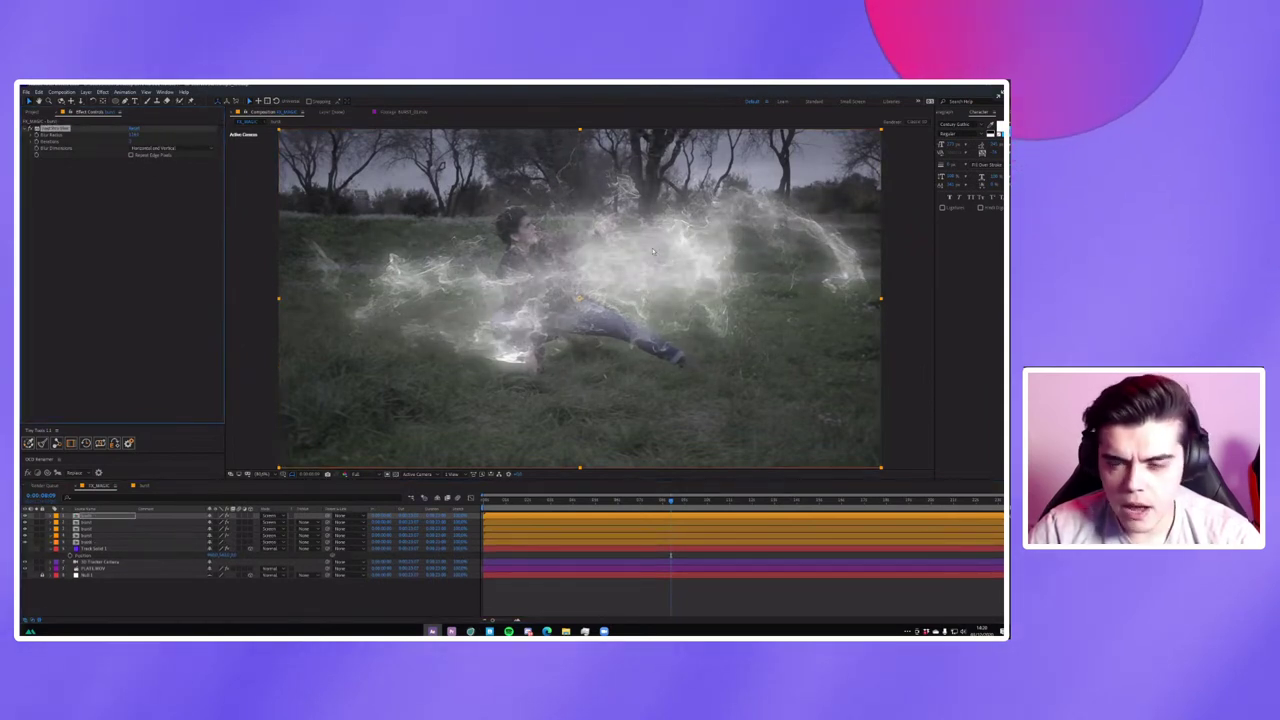
{"action": "left_click_drag", "start_coordinate": [770, 500], "coordinate": [841, 502]}
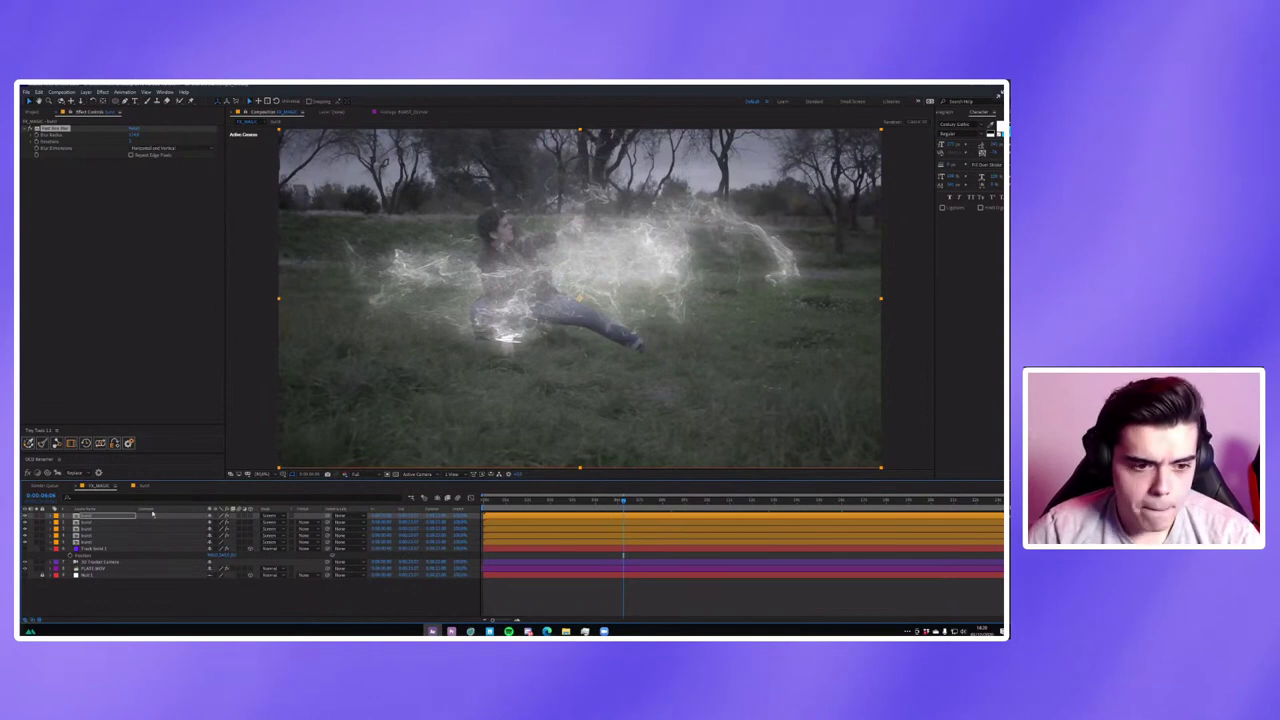
Precompose the top four smoke layers into a single layer.
{"action": "left_click", "coordinate": [92, 538], "text": "shift"}
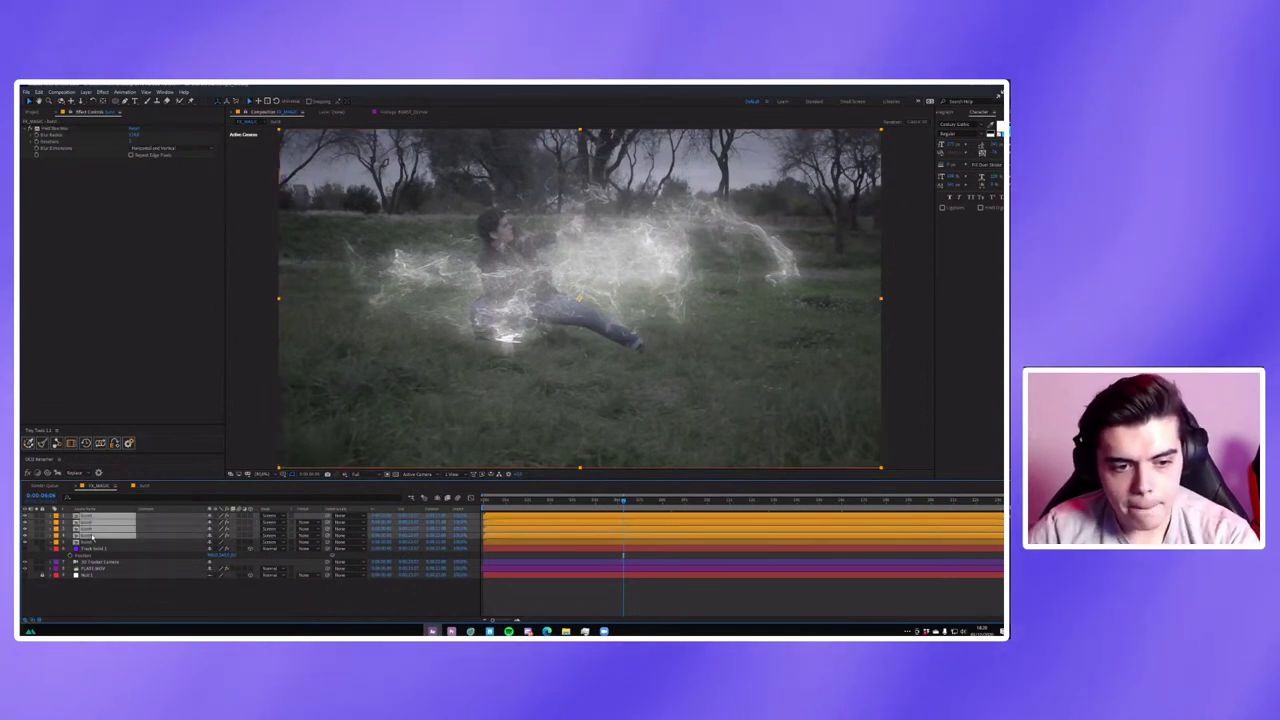
{"action": "key", "text": "ctrl+shift+c"}
{"action": "key", "text": "Return"}
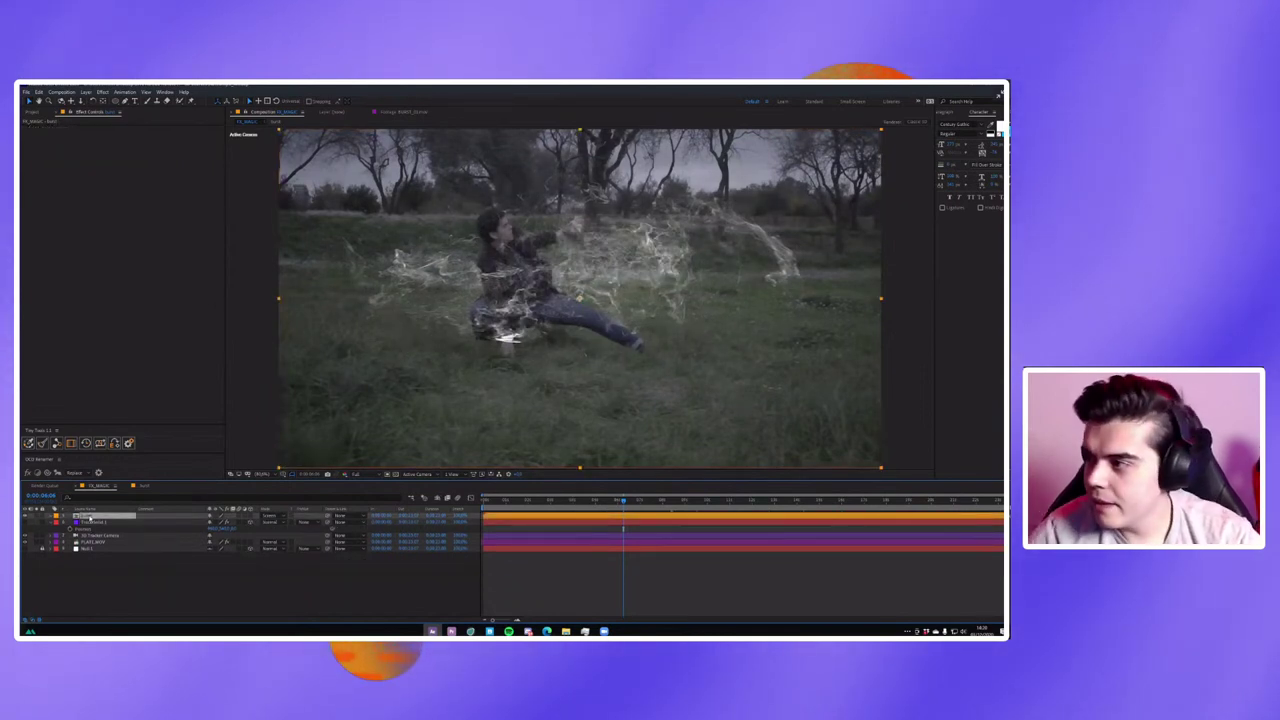
{"action": "key", "text": "ctrl+space"}
Apply Deep Glow to the combined smoke layer and tune its Radius, Exposure and Aspect Ratio.
{"action": "type", "text": "deep"}
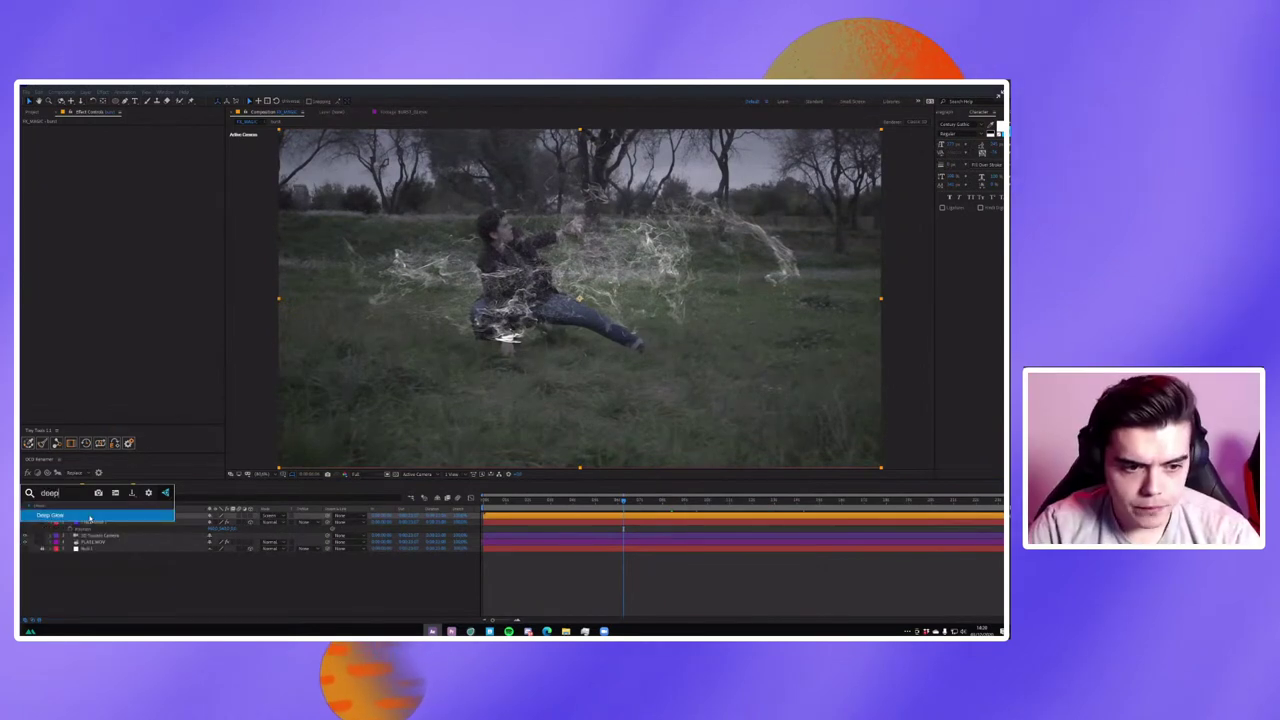
{"action": "left_click", "coordinate": [90, 518]}
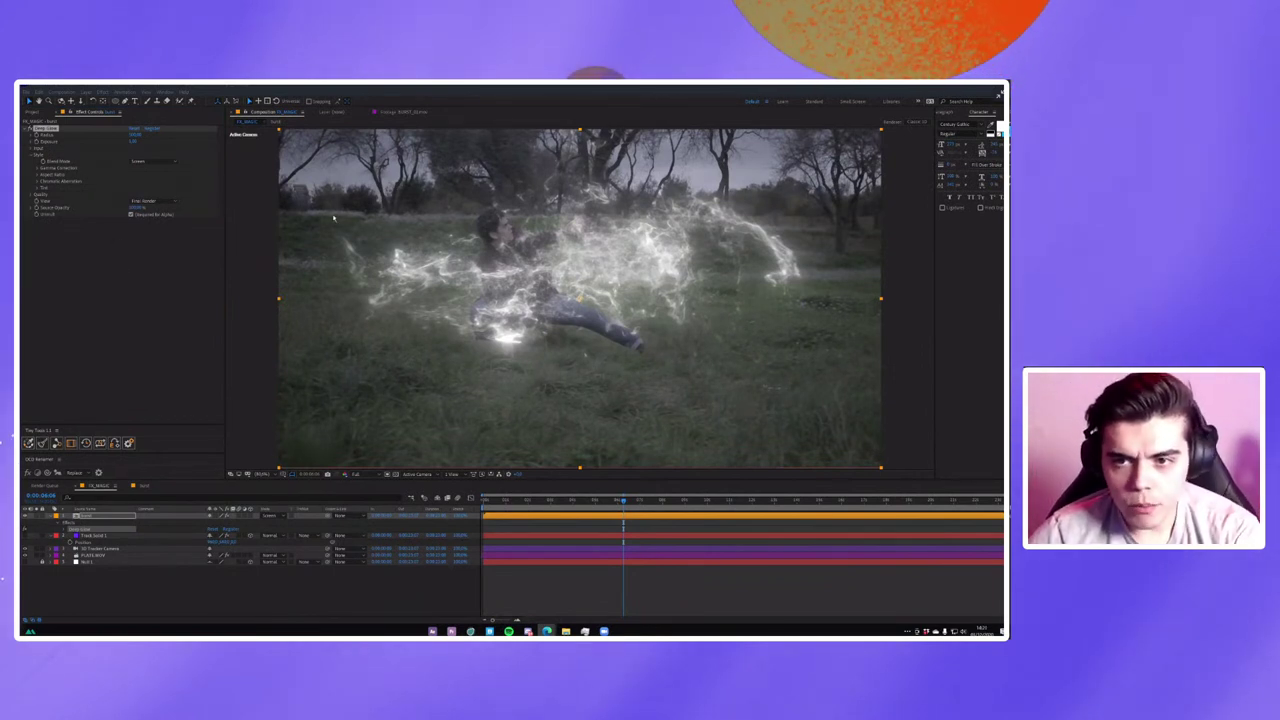
{"action": "left_click", "coordinate": [132, 137]}
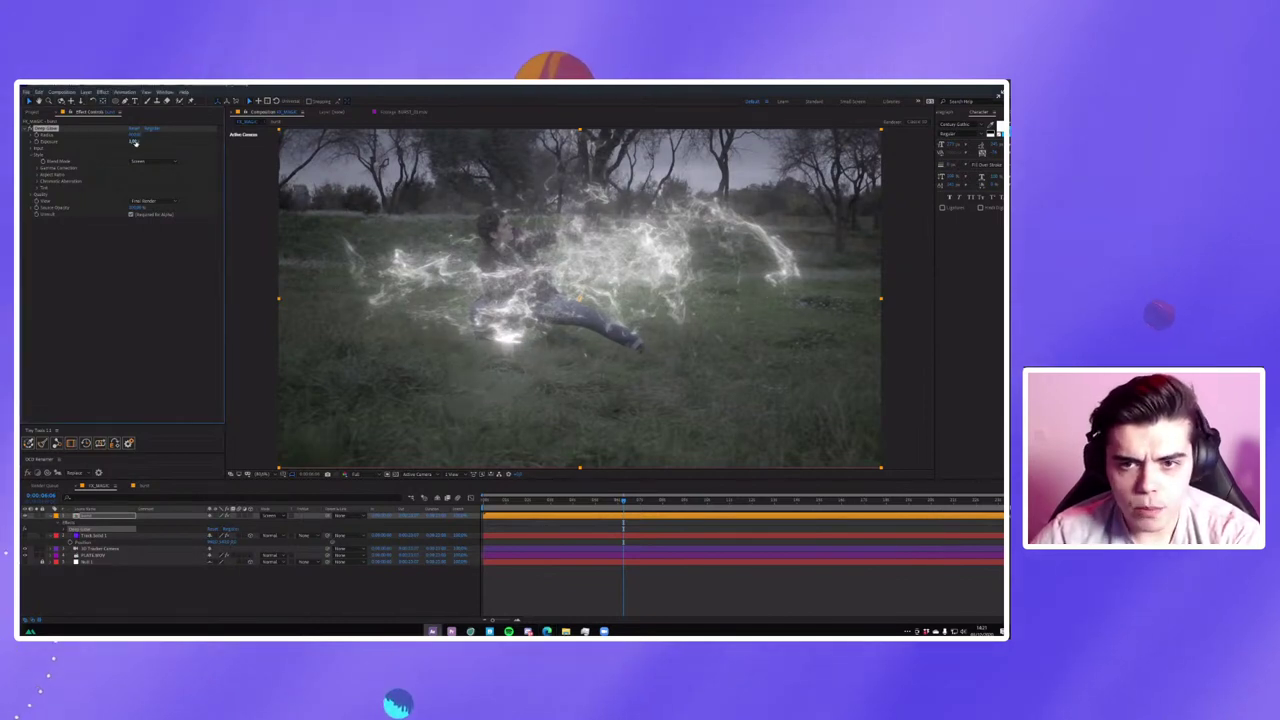
{"action": "key", "text": "Return"}
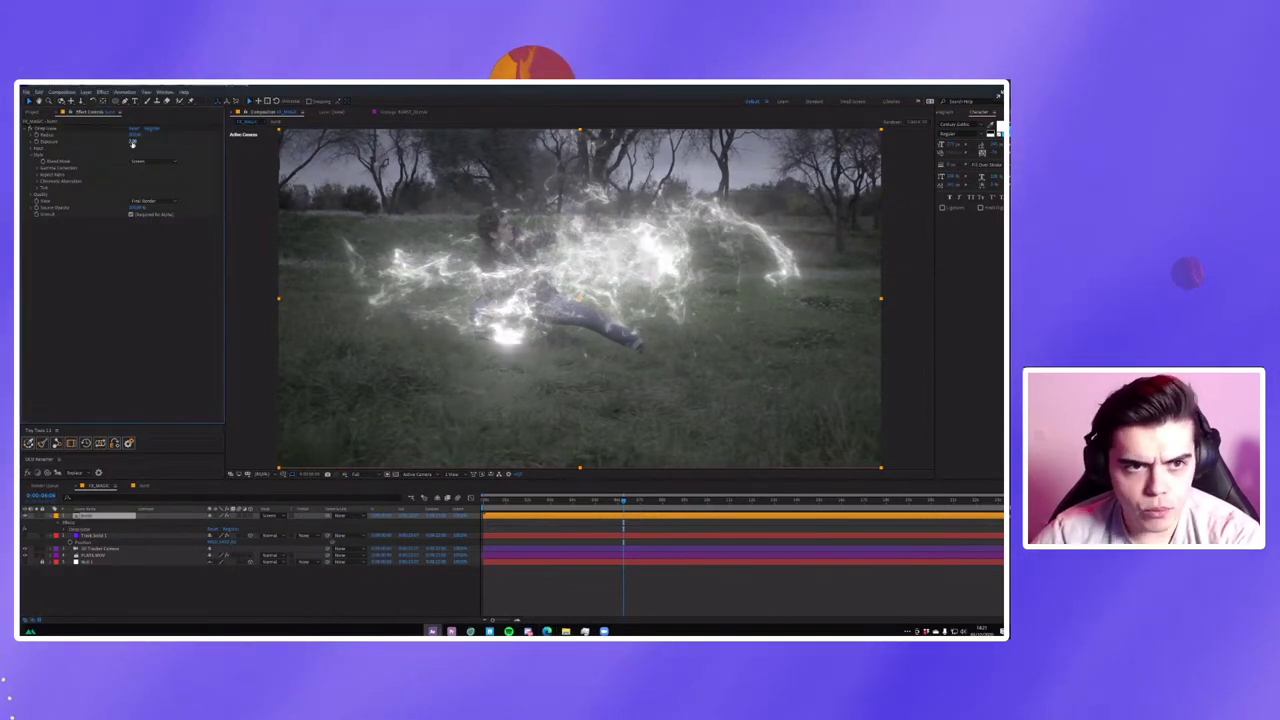
{"action": "key", "text": "Return"}
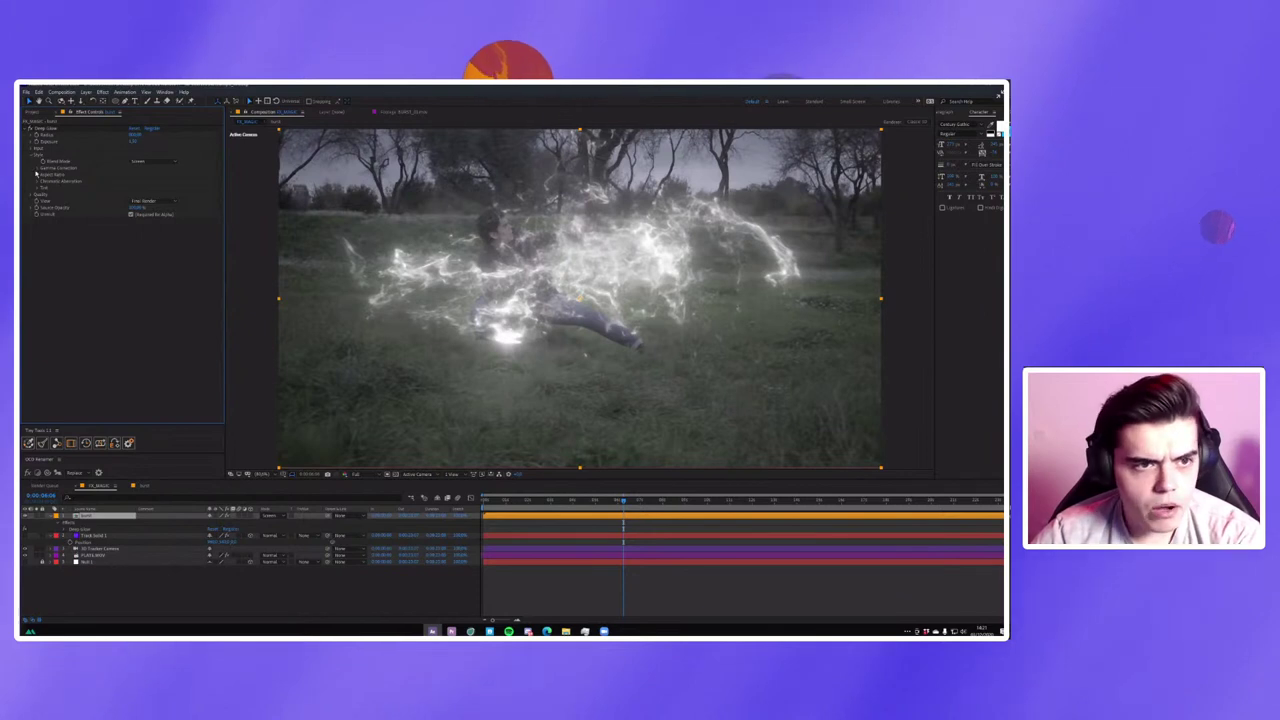
{"action": "left_click", "coordinate": [38, 175]}
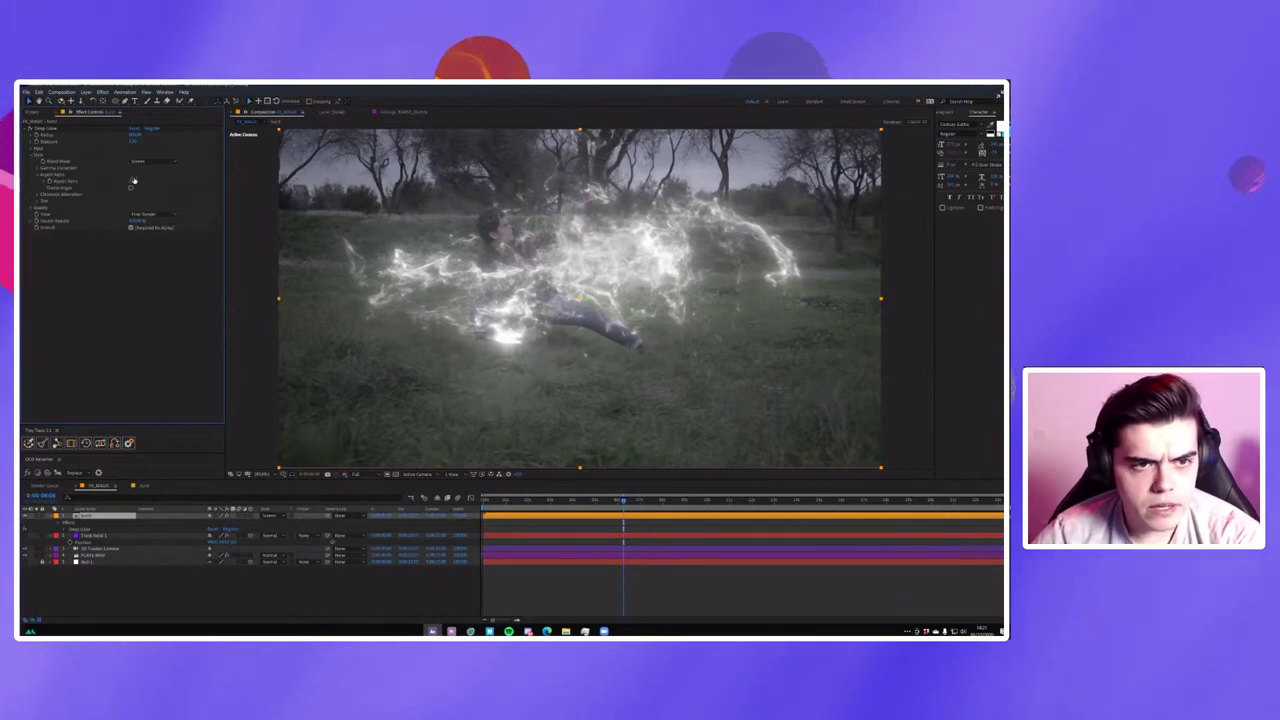
{"action": "left_click", "coordinate": [131, 185]}
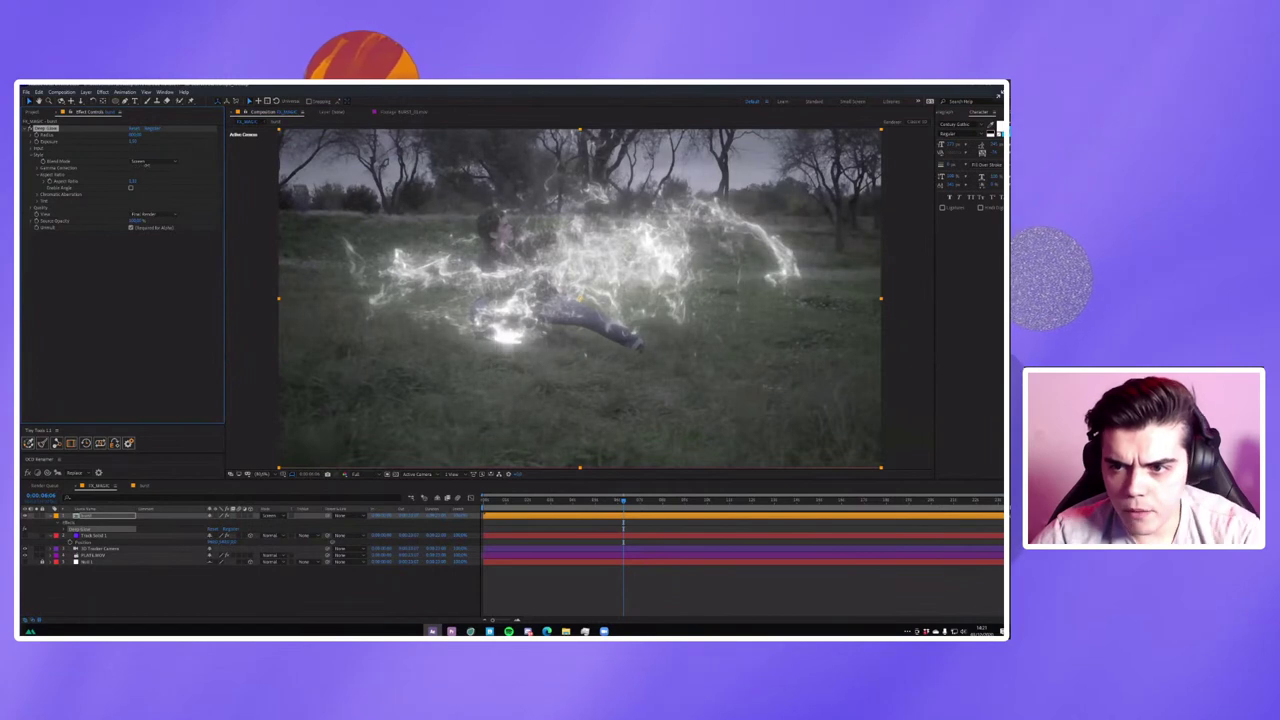
{"action": "left_click", "coordinate": [157, 164]}
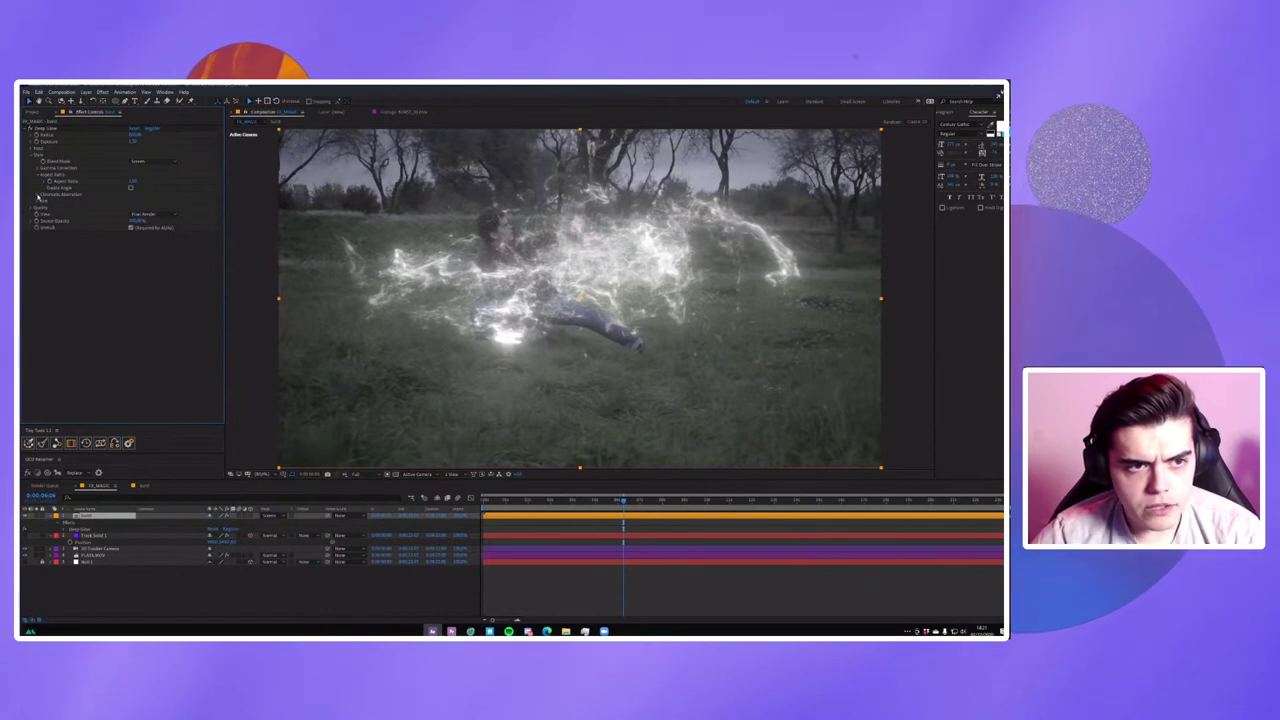
{"action": "left_click", "coordinate": [38, 194]}
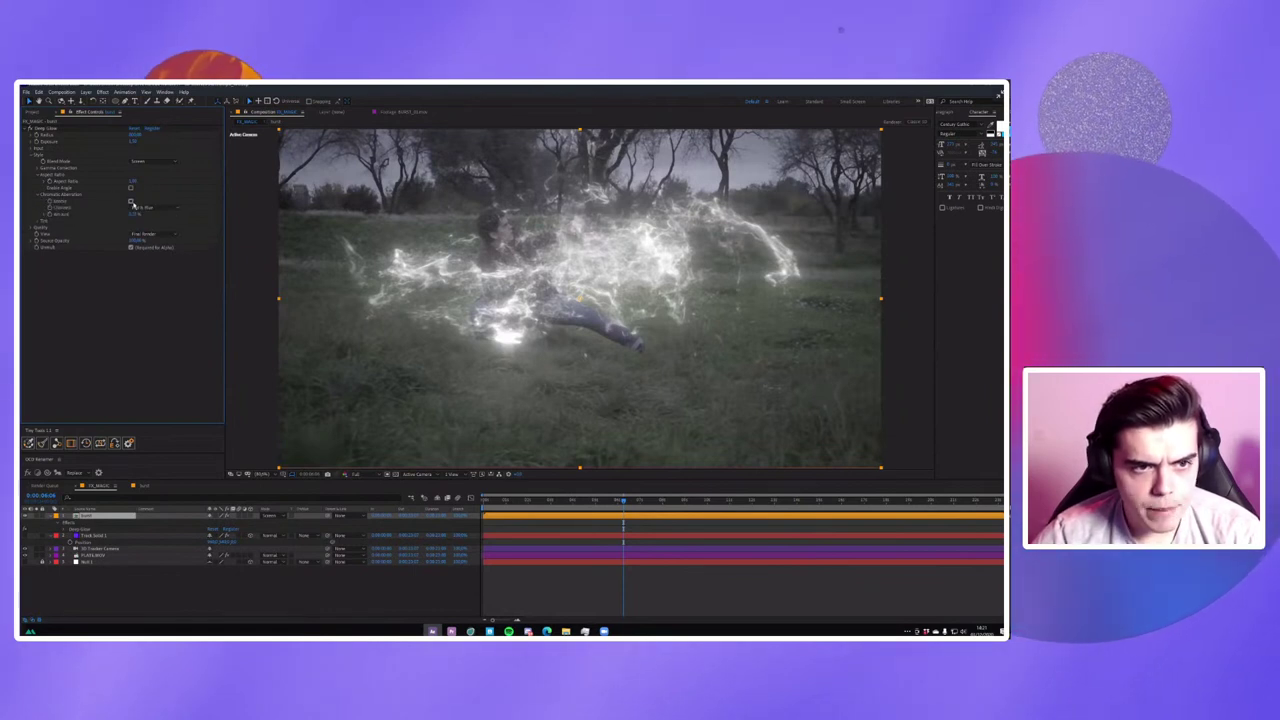
Enable Deep Glow's Chromatic Aberration and drag its Amount higher.
{"action": "left_click", "coordinate": [131, 202]}
{"action": "scroll", "coordinate": [447, 232], "scroll_direction": "up", "scroll_amount": 3}
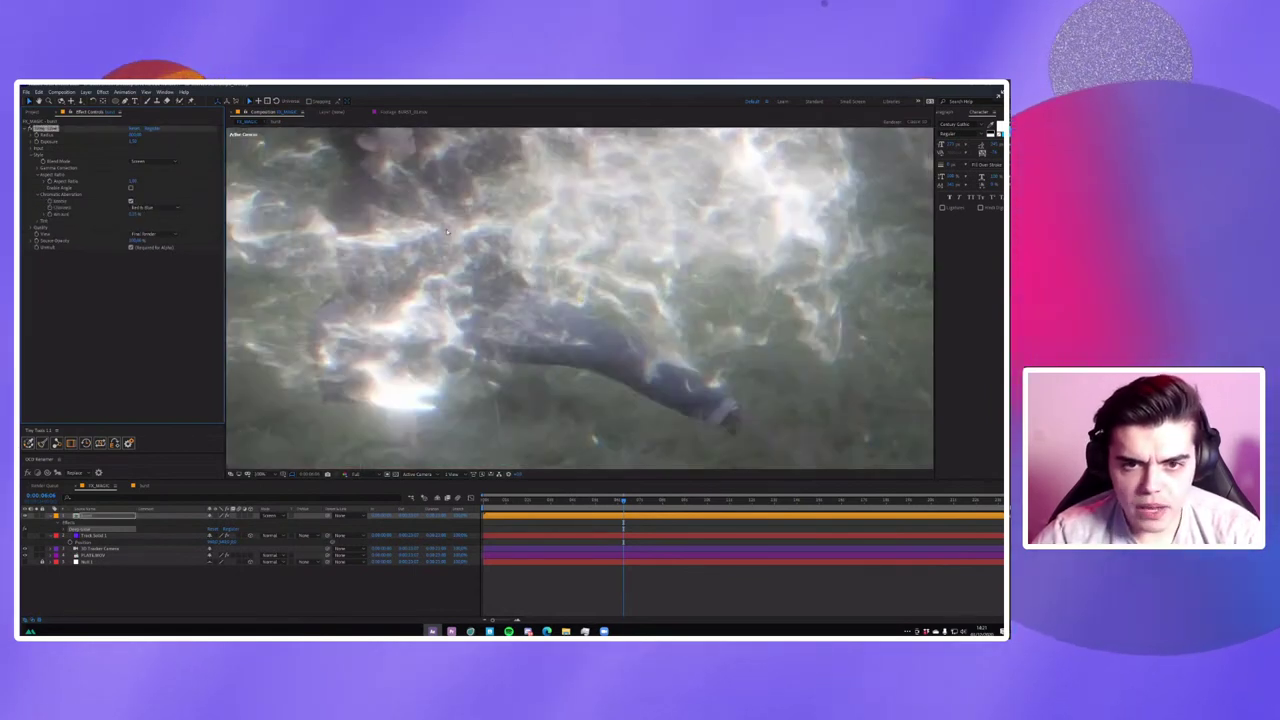
{"action": "left_click_drag", "start_coordinate": [136, 214], "coordinate": [145, 213]}
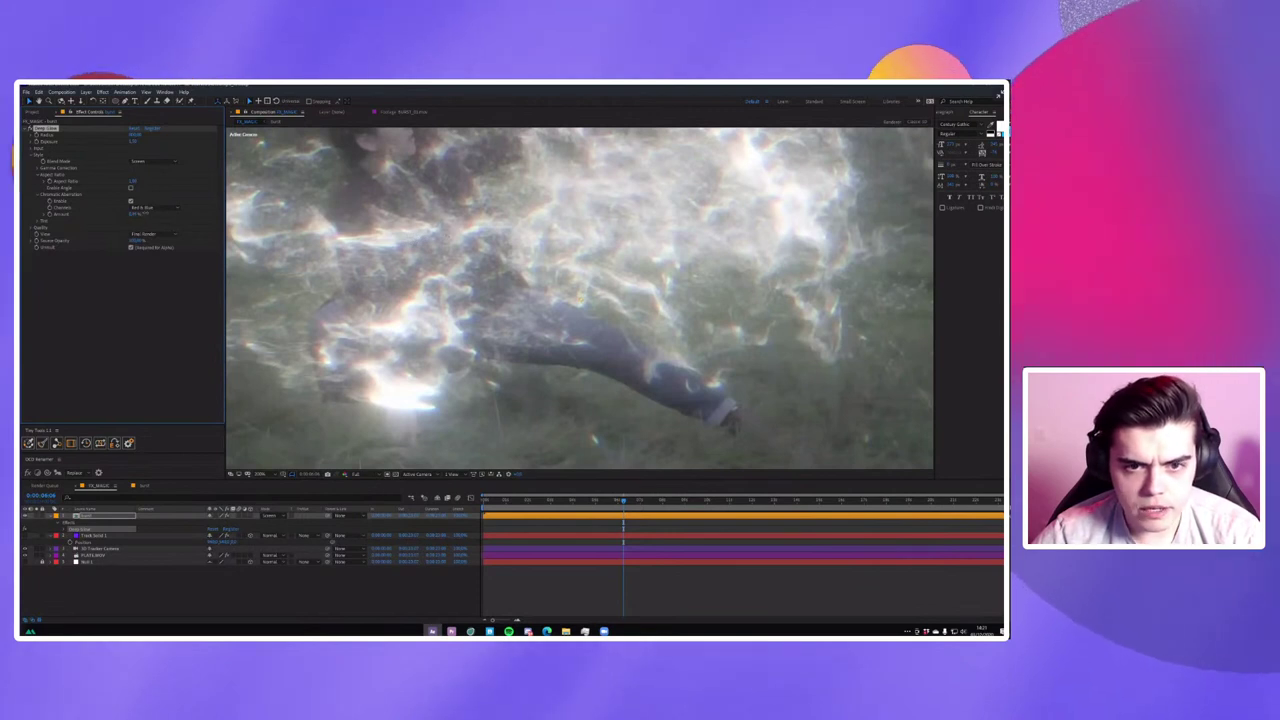
{"action": "scroll", "coordinate": [484, 296], "scroll_direction": "down", "scroll_amount": 3}
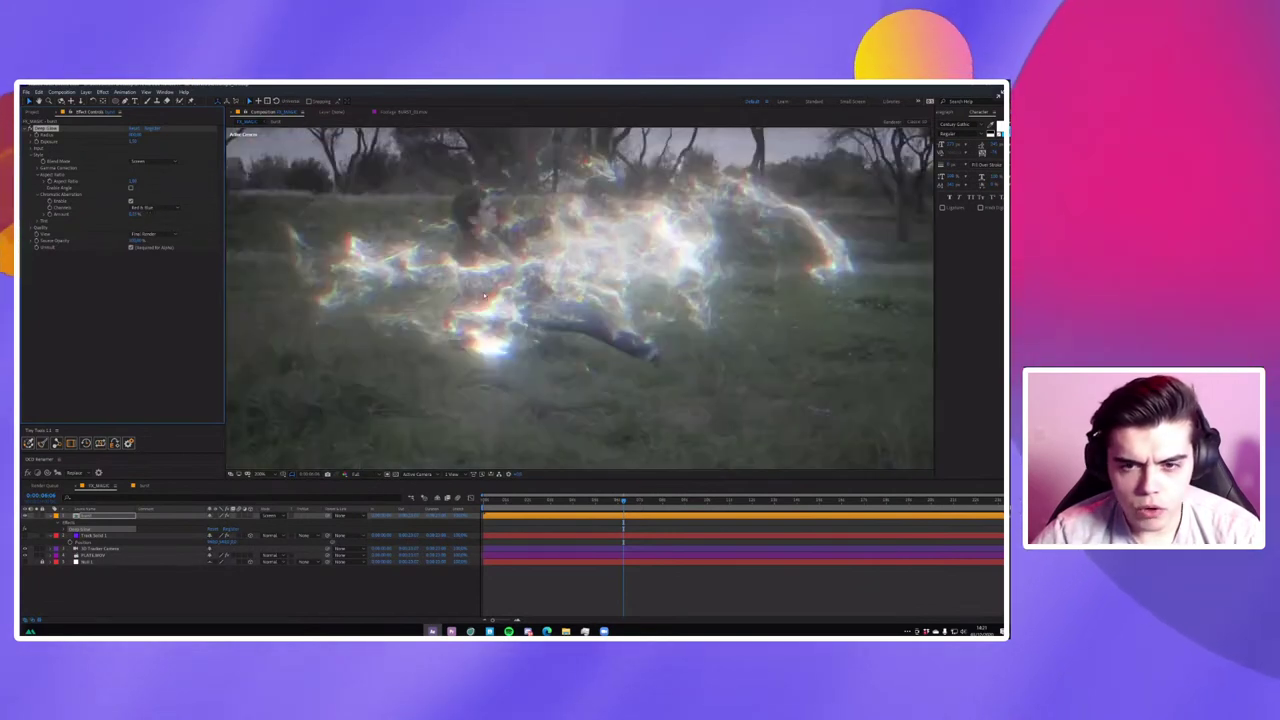
{"action": "scroll", "coordinate": [484, 296], "scroll_direction": "up", "scroll_amount": 2}
{"action": "scroll", "coordinate": [244, 303], "scroll_direction": "left", "scroll_amount": 3}
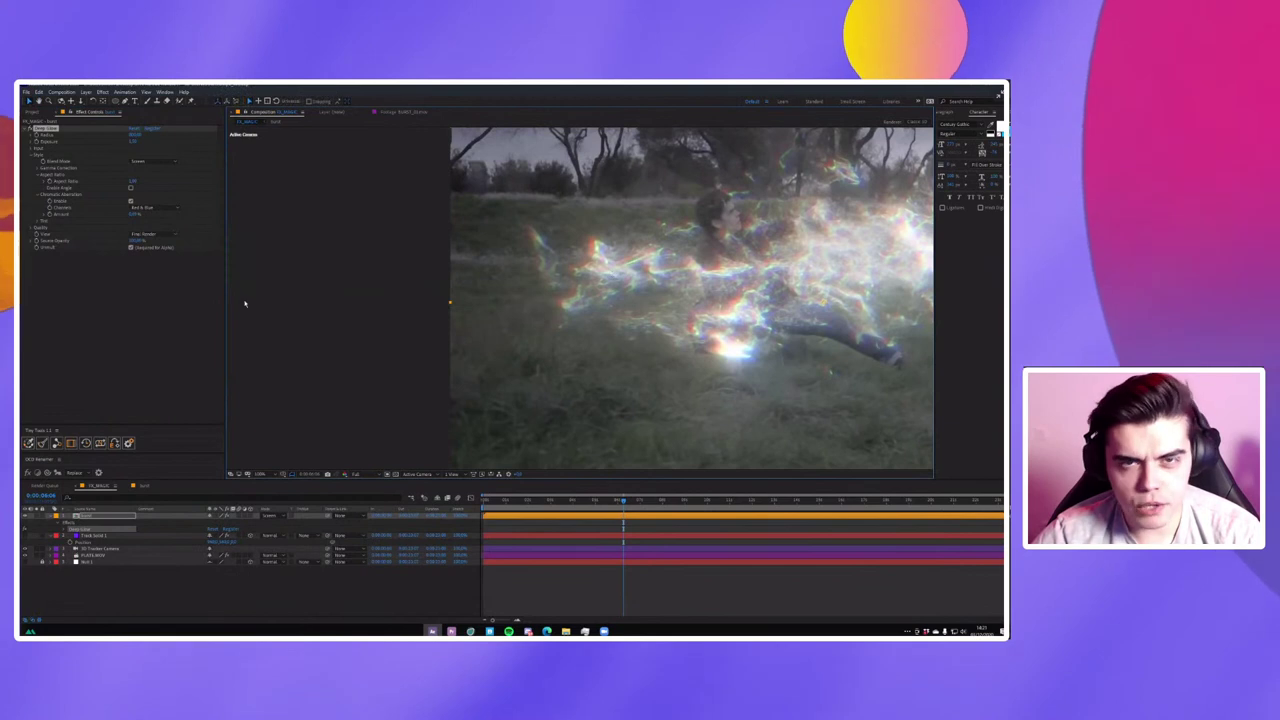
{"action": "scroll", "coordinate": [326, 306], "scroll_direction": "right", "scroll_amount": 3}
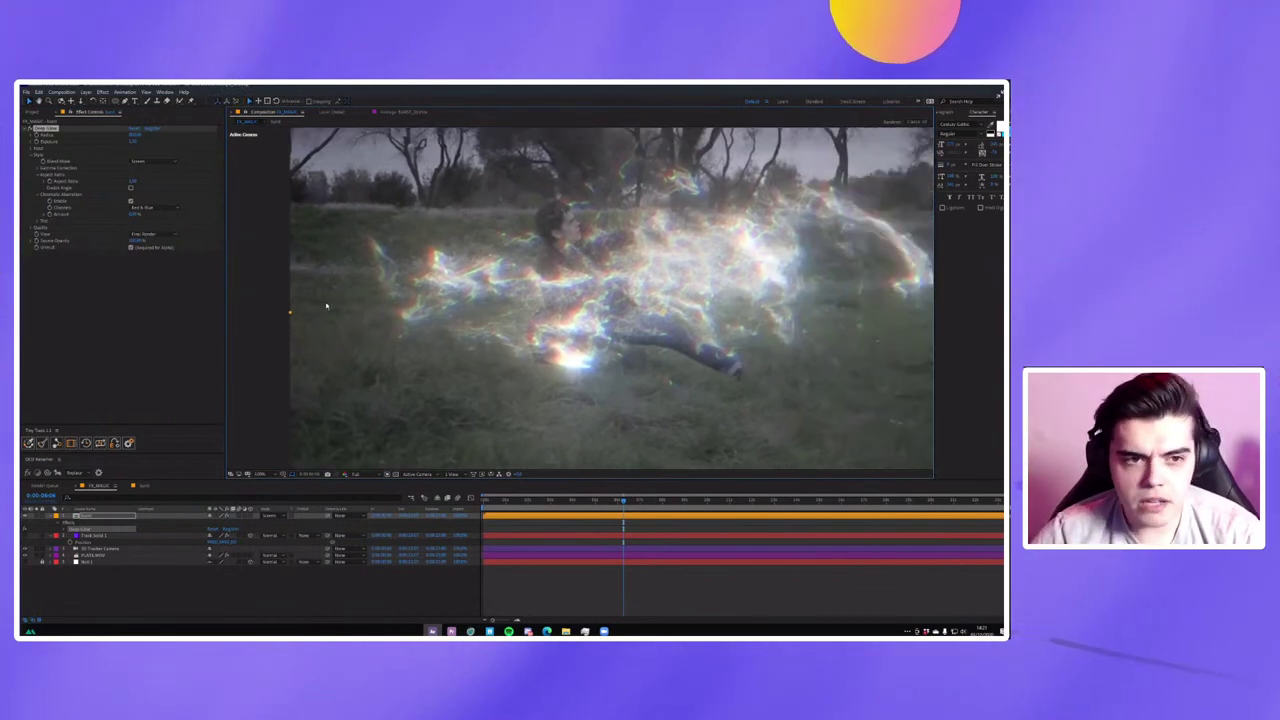
Edit the Chromatic Aberration Amount value directly for stronger fringing.
{"action": "left_click", "coordinate": [134, 214]}
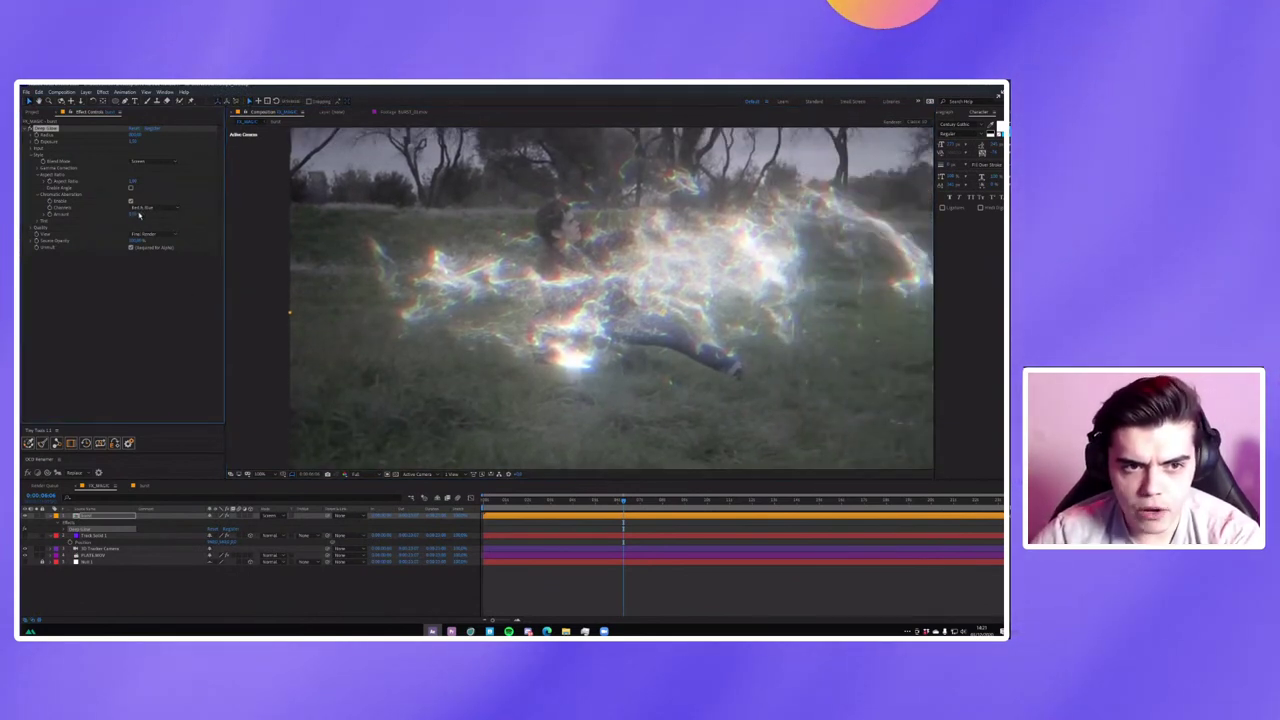
{"action": "scroll", "coordinate": [588, 272], "scroll_direction": "up", "scroll_amount": 2}
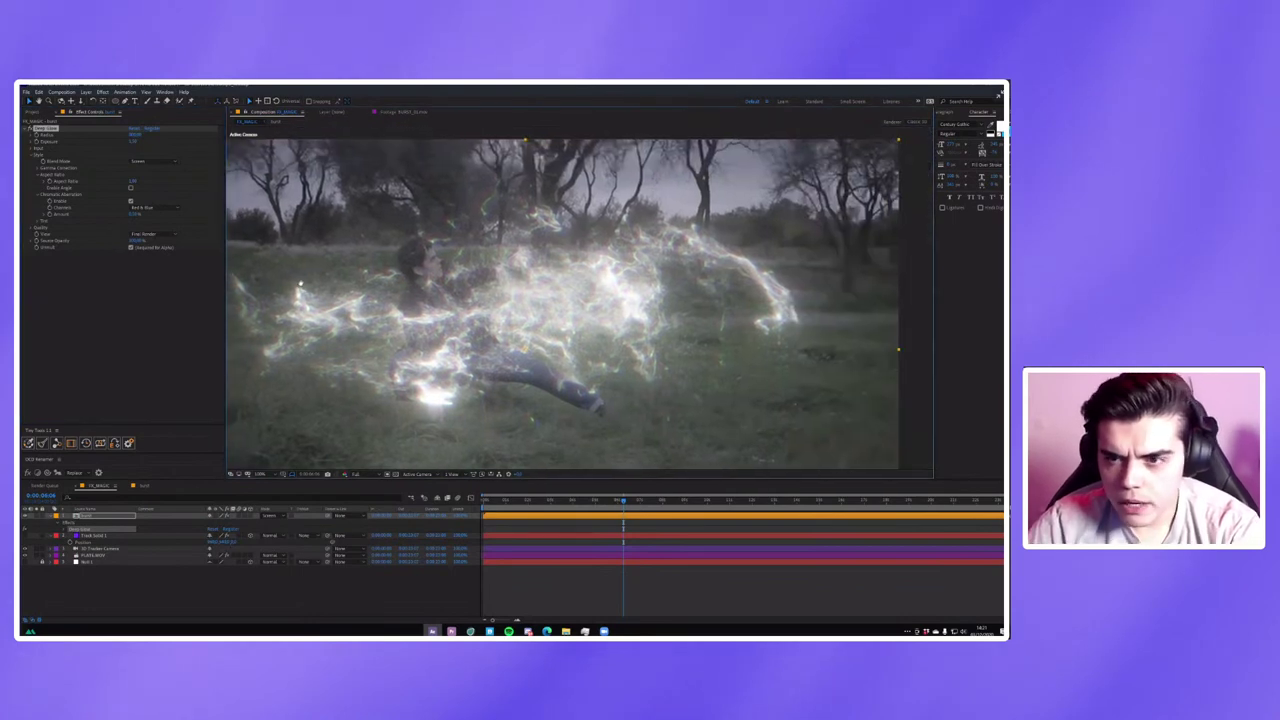
{"action": "scroll", "coordinate": [588, 272], "scroll_direction": "up", "scroll_amount": 3}
{"action": "scroll", "coordinate": [515, 291], "scroll_direction": "down", "scroll_amount": 4}
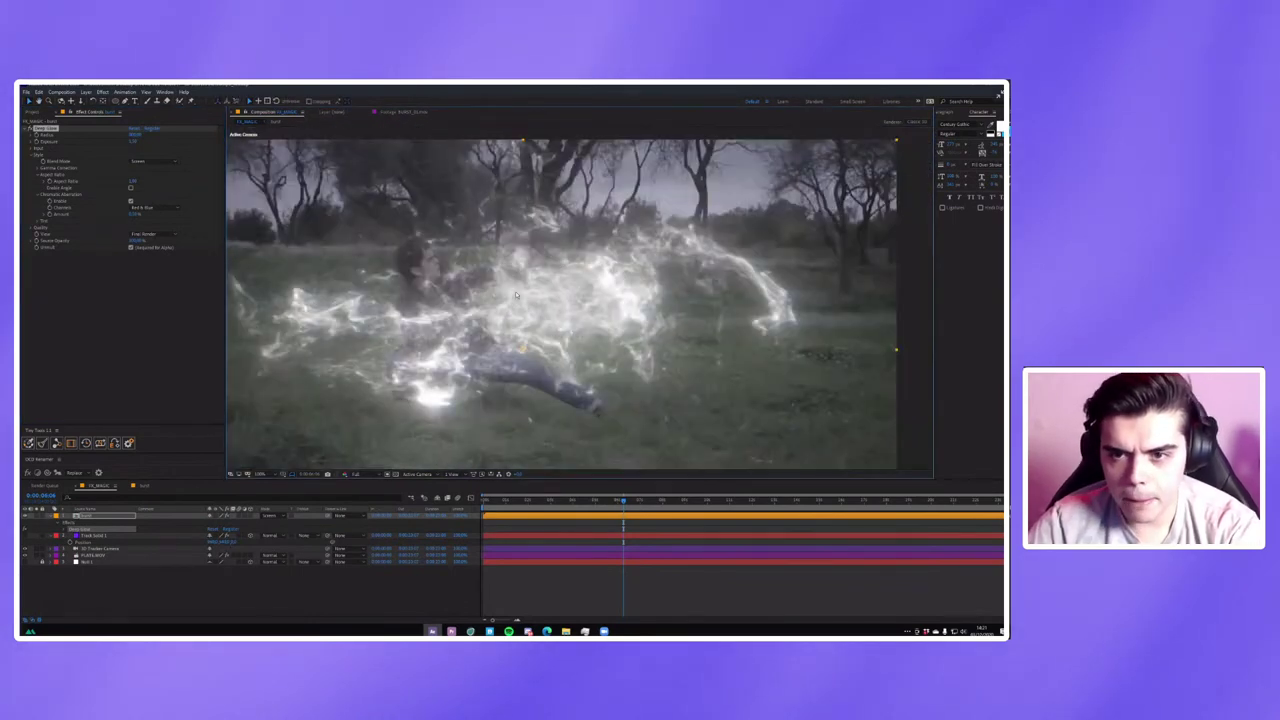
{"action": "scroll", "coordinate": [515, 291], "scroll_direction": "down", "scroll_amount": 1}
{"action": "scroll", "coordinate": [515, 291], "scroll_direction": "up", "scroll_amount": 1}
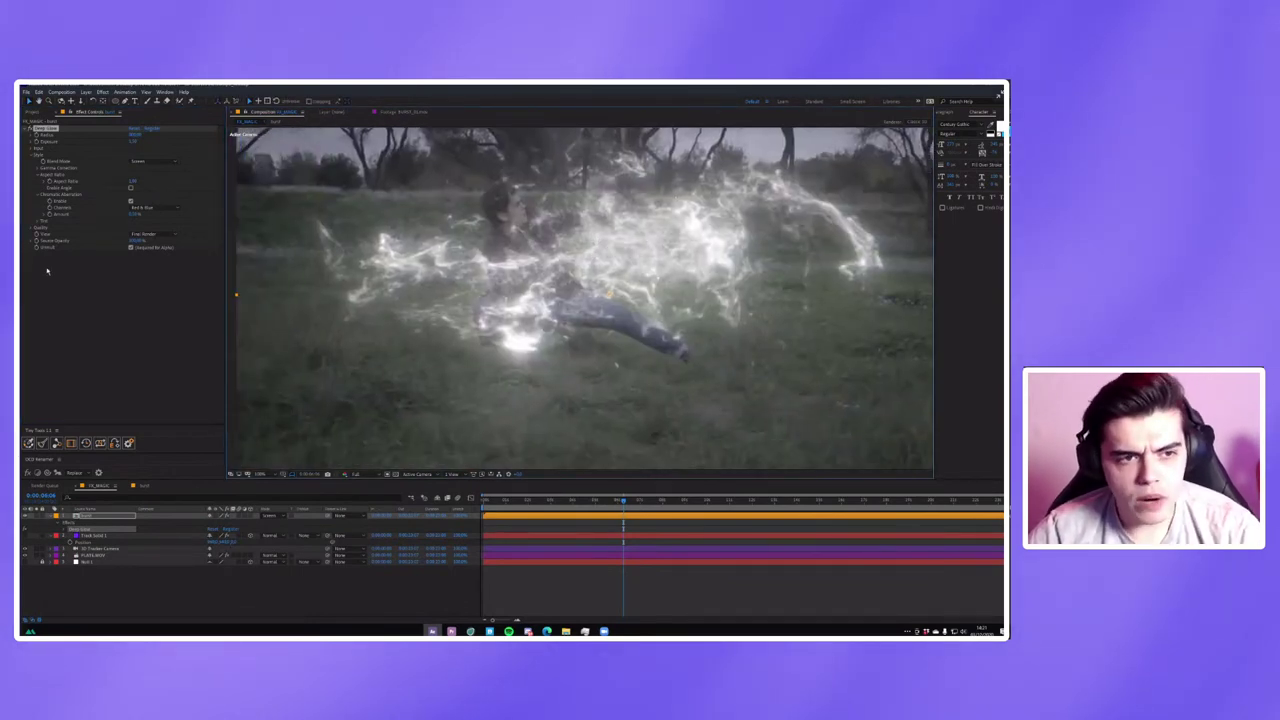
Enable Deep Glow's red Tint and switch its Mode to a brighter blend.
{"action": "left_click", "coordinate": [41, 222]}
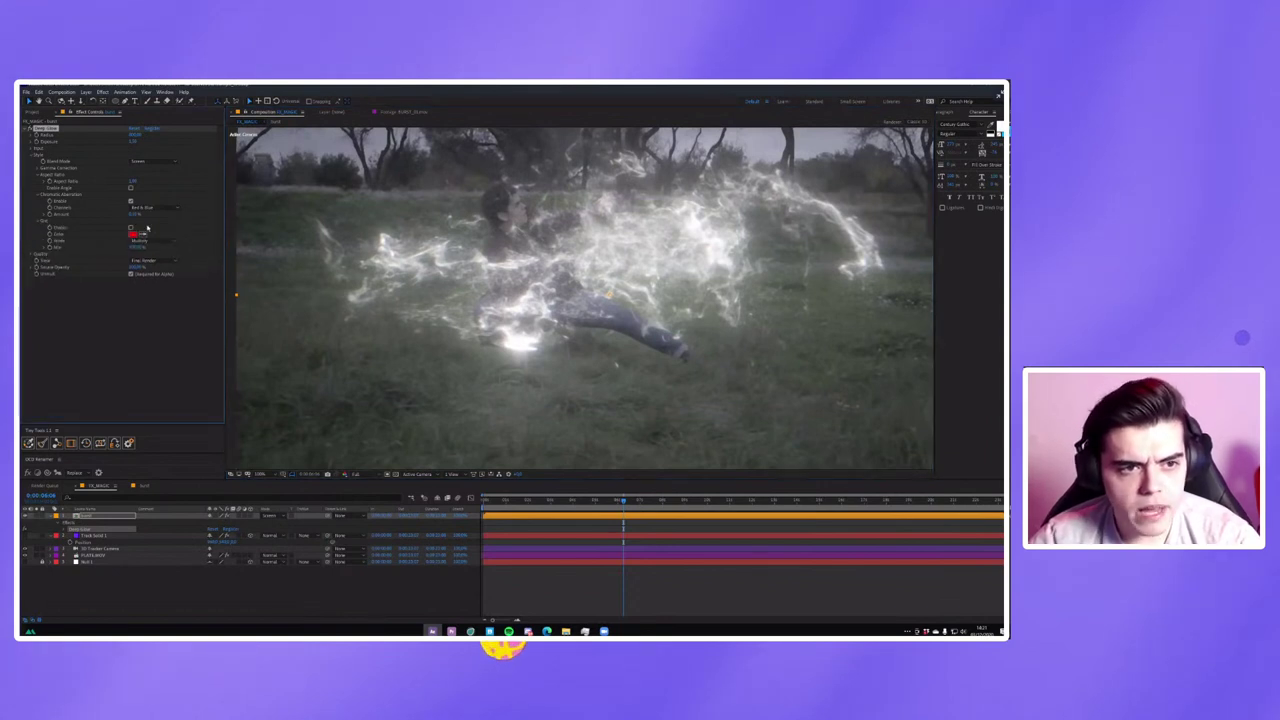
{"action": "left_click", "coordinate": [131, 229]}
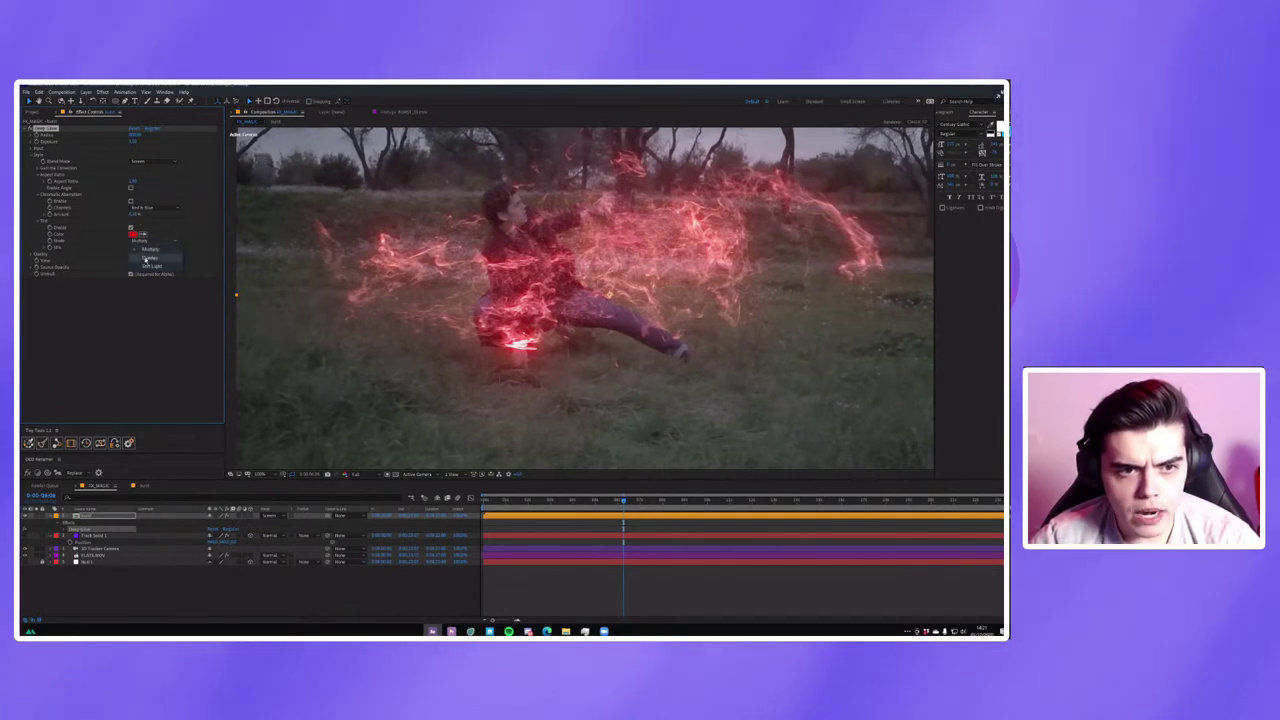
{"action": "left_click", "coordinate": [146, 259]}
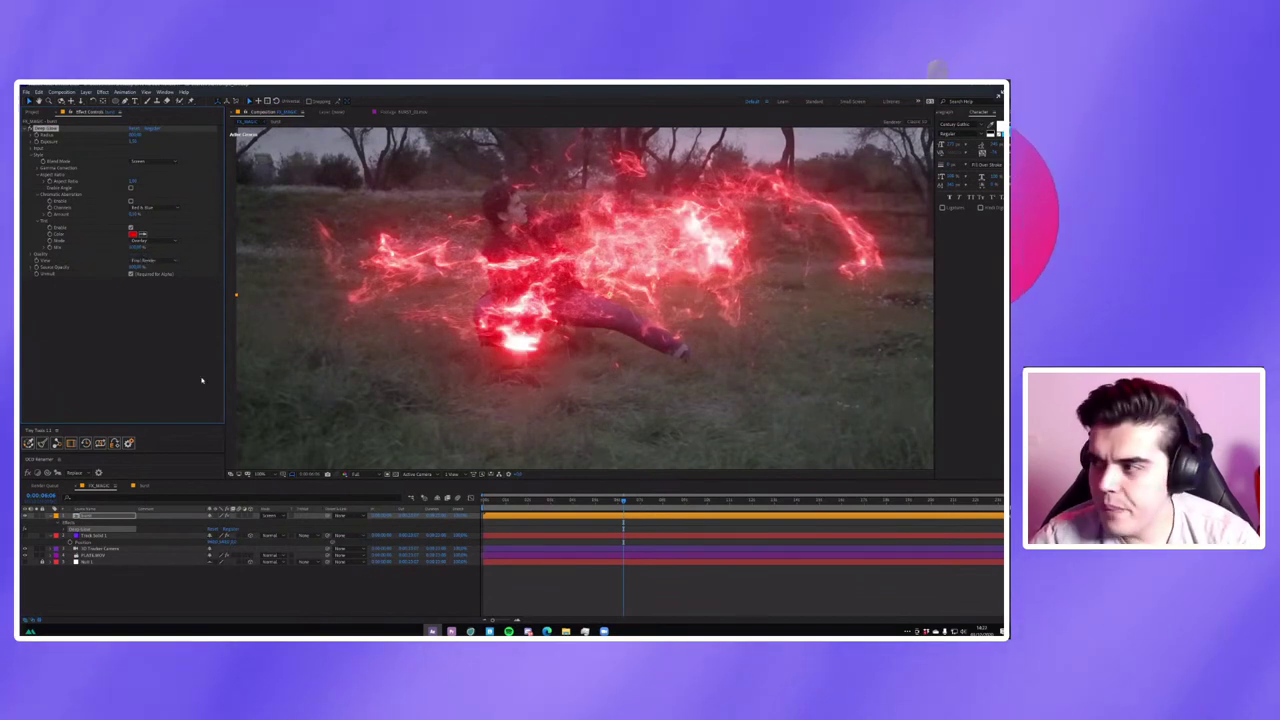
{"action": "left_click", "coordinate": [148, 266]}
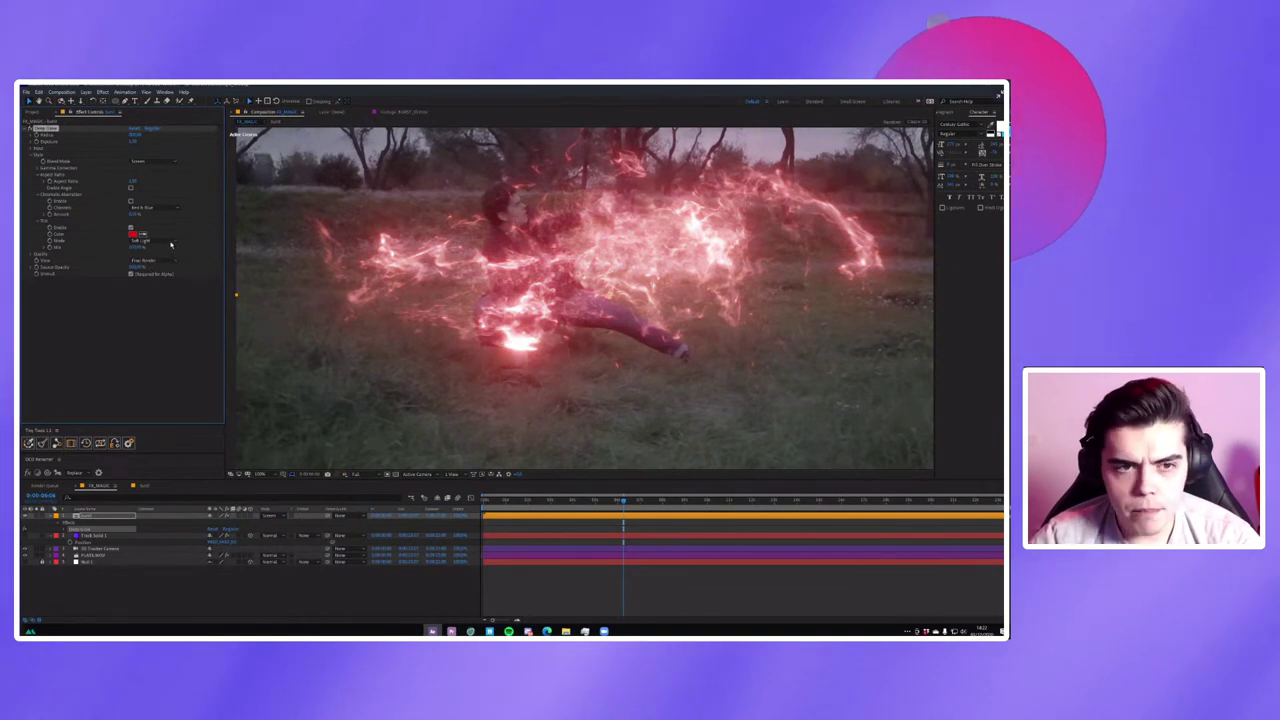
{"action": "left_click", "coordinate": [152, 259]}
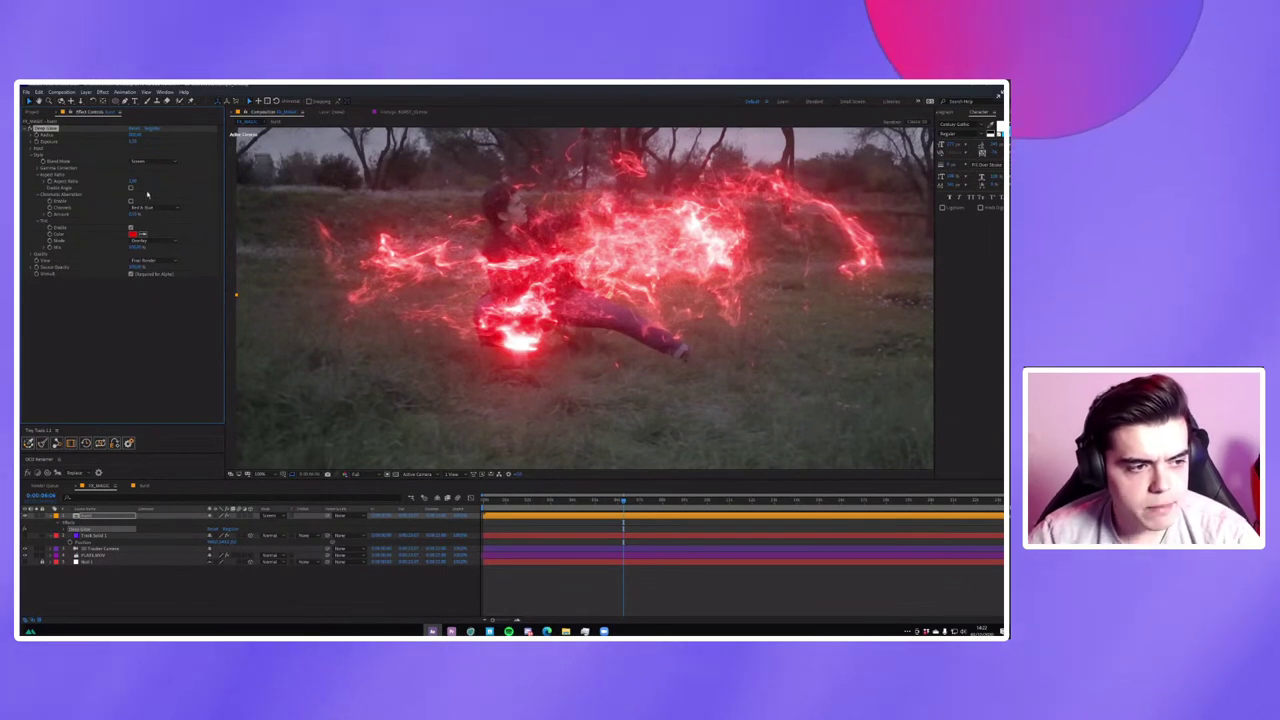
Zoom out to the full frame and scrub the timeline to review the red glow.
{"action": "left_click", "coordinate": [107, 148]}
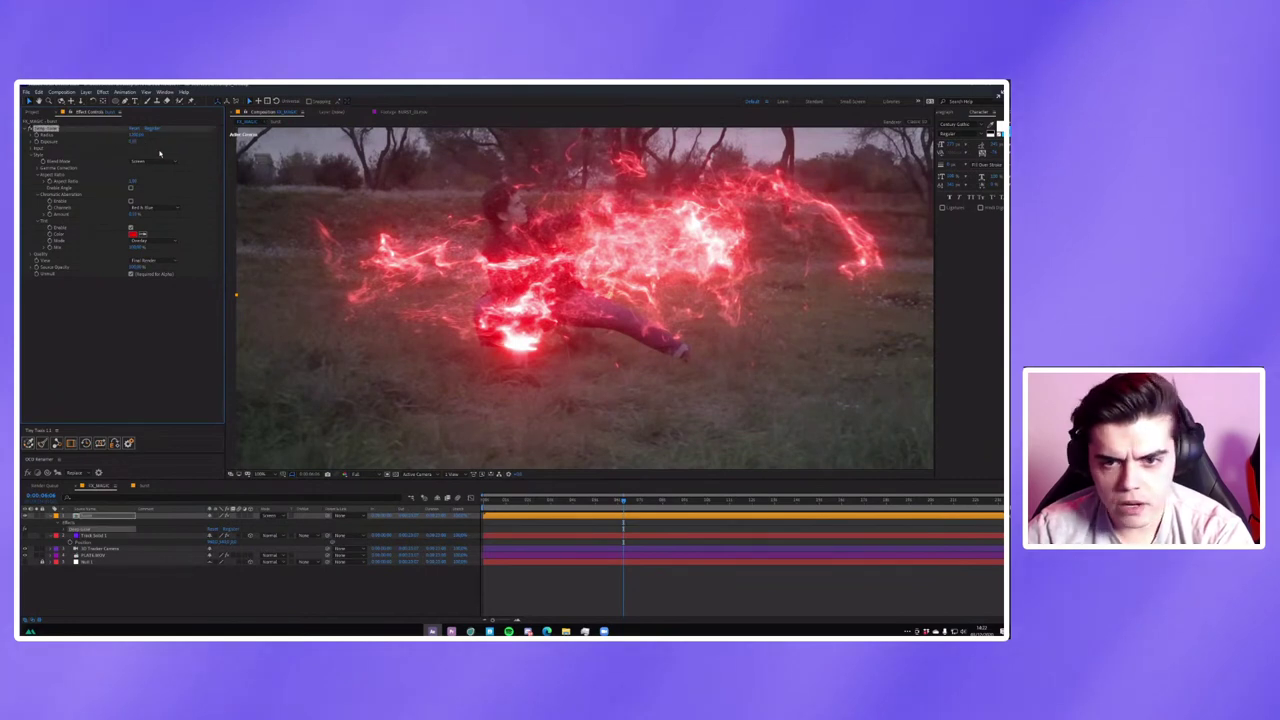
{"action": "key", "text": "comma"}
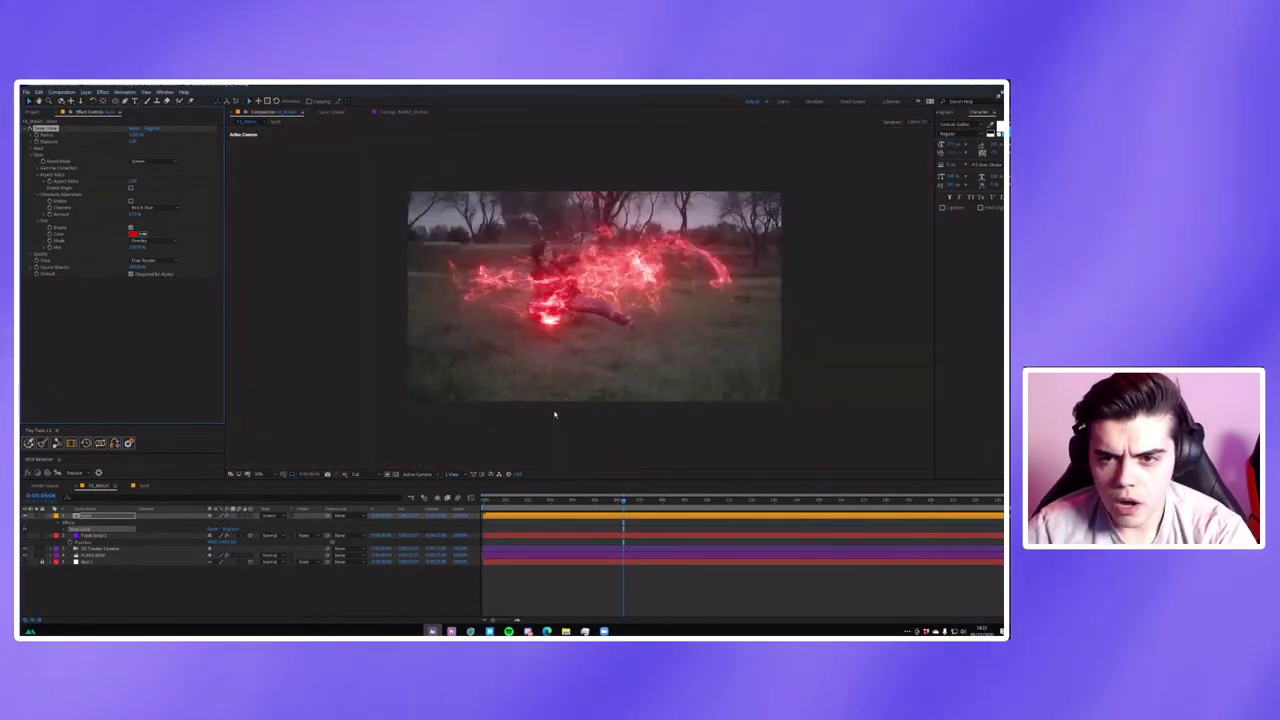
{"action": "left_click_drag", "start_coordinate": [649, 501], "coordinate": [767, 501]}
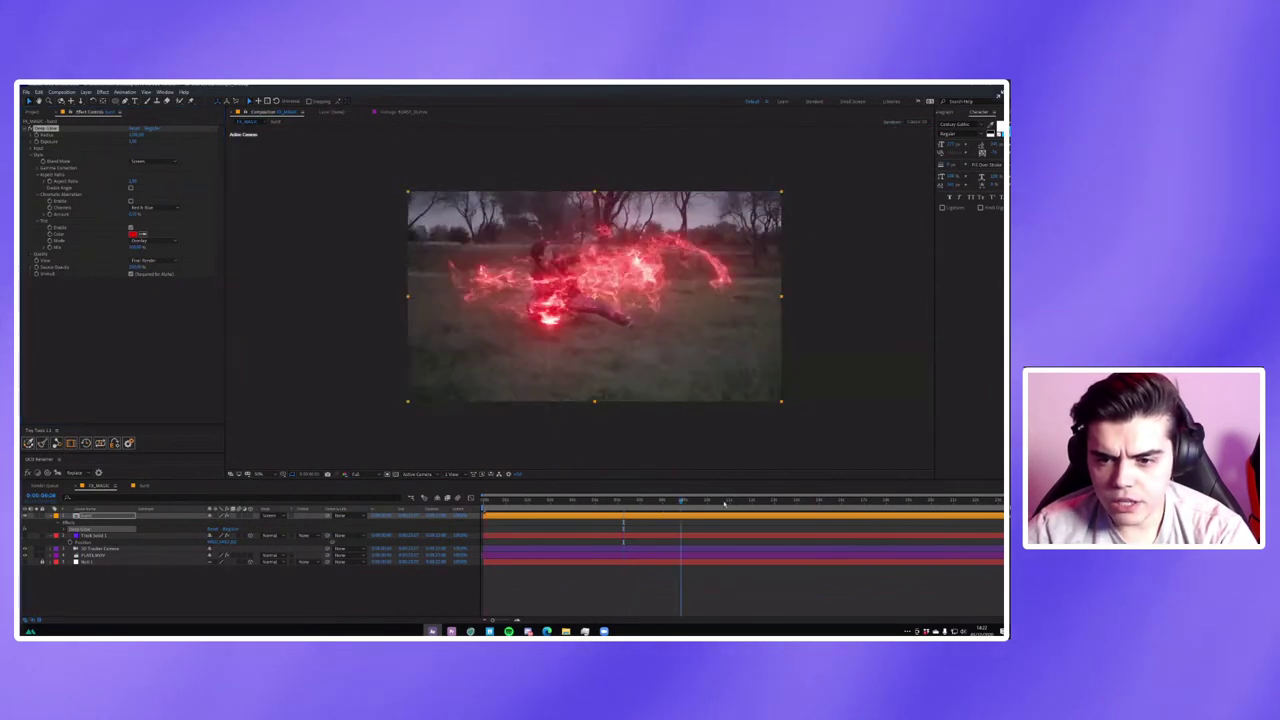
{"action": "left_click", "coordinate": [814, 502]}
{"action": "left_click", "coordinate": [603, 500]}
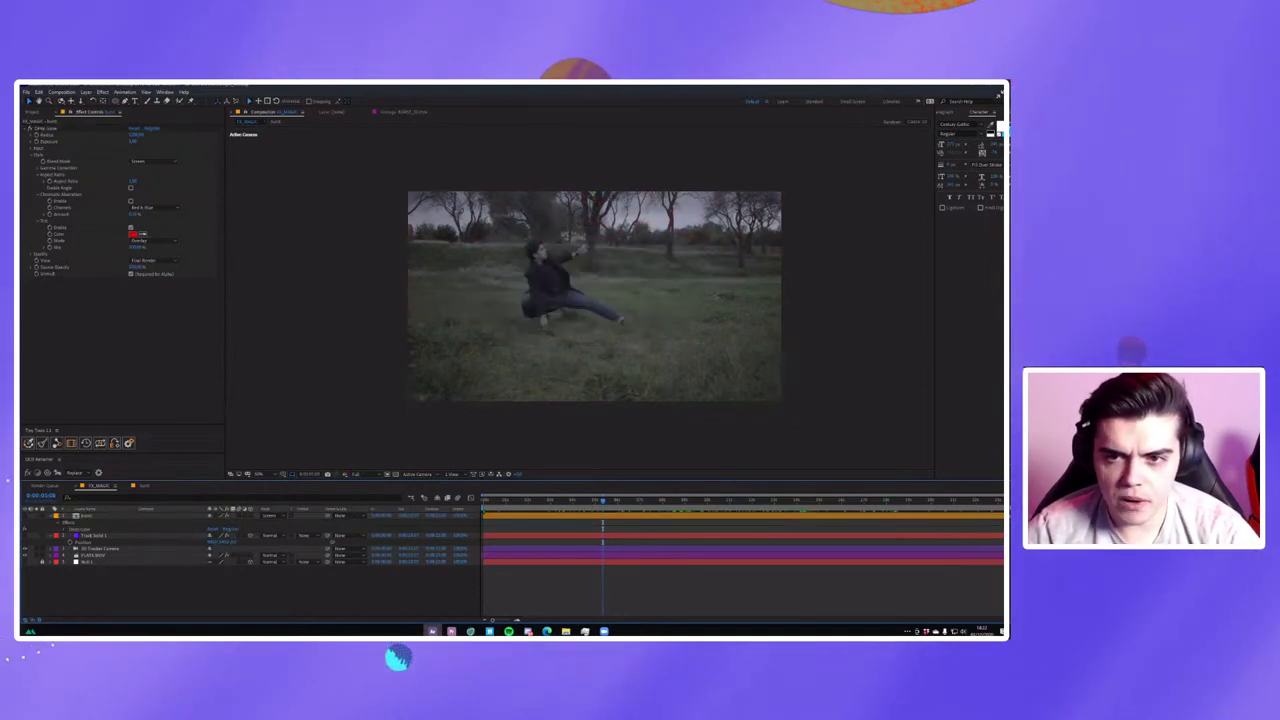
Show the top lightning layer again and apply a Tint effect to it.
{"action": "left_click", "coordinate": [26, 515]}
{"action": "left_click", "coordinate": [100, 513]}
{"action": "scroll", "coordinate": [334, 374], "scroll_direction": "up", "scroll_amount": 1}
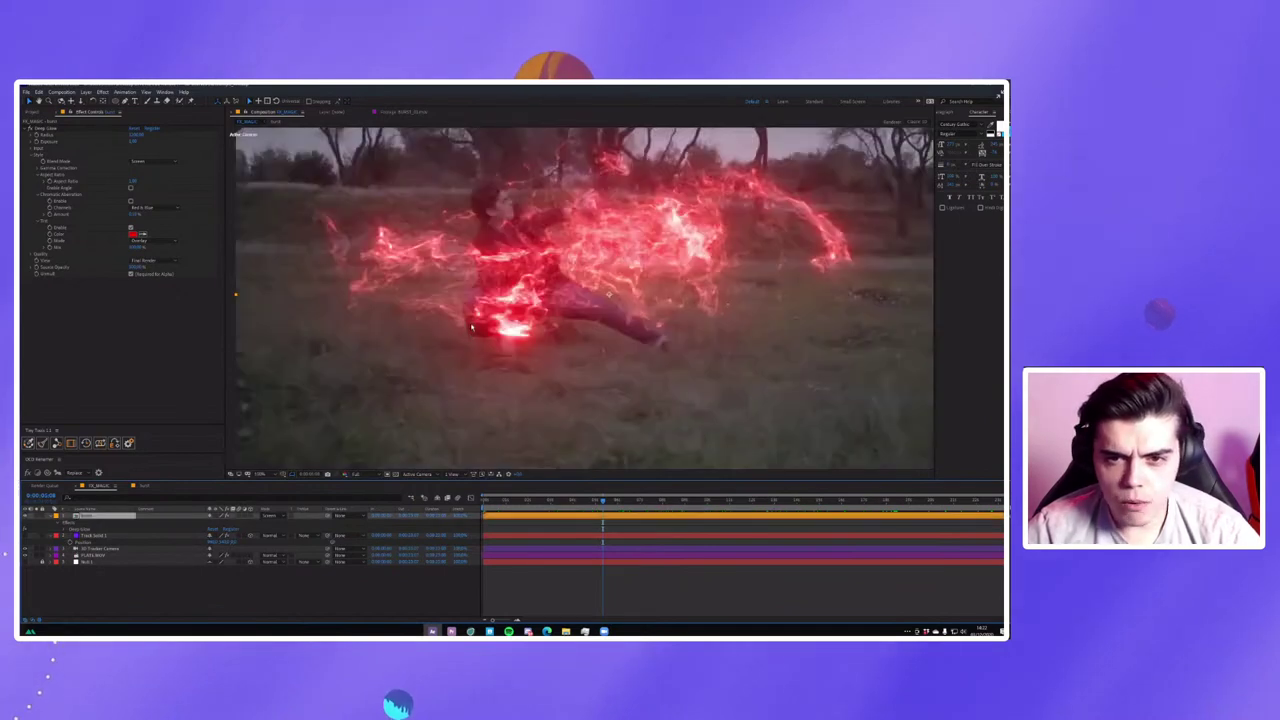
{"action": "type", "text": "tint"}
{"action": "key", "text": "Return"}
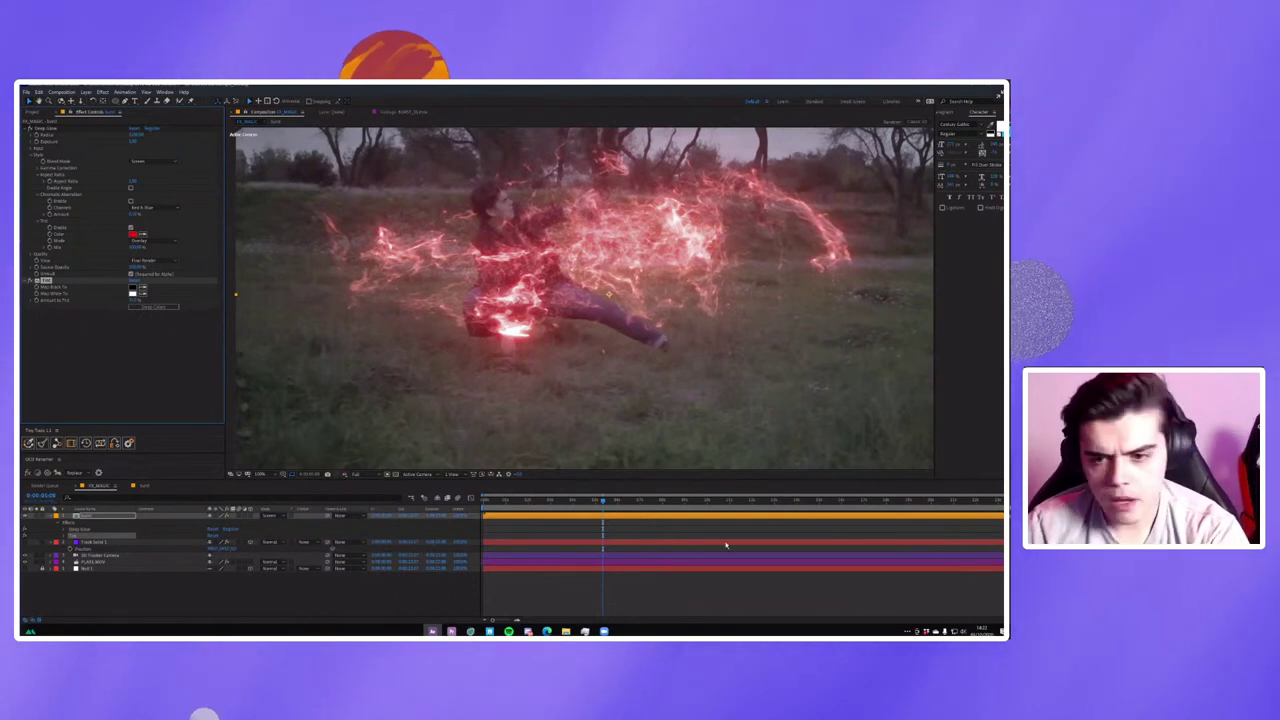
Scrub to later frames to check the tinted lightning, then return to an earlier frame.
{"action": "left_click", "coordinate": [774, 501]}
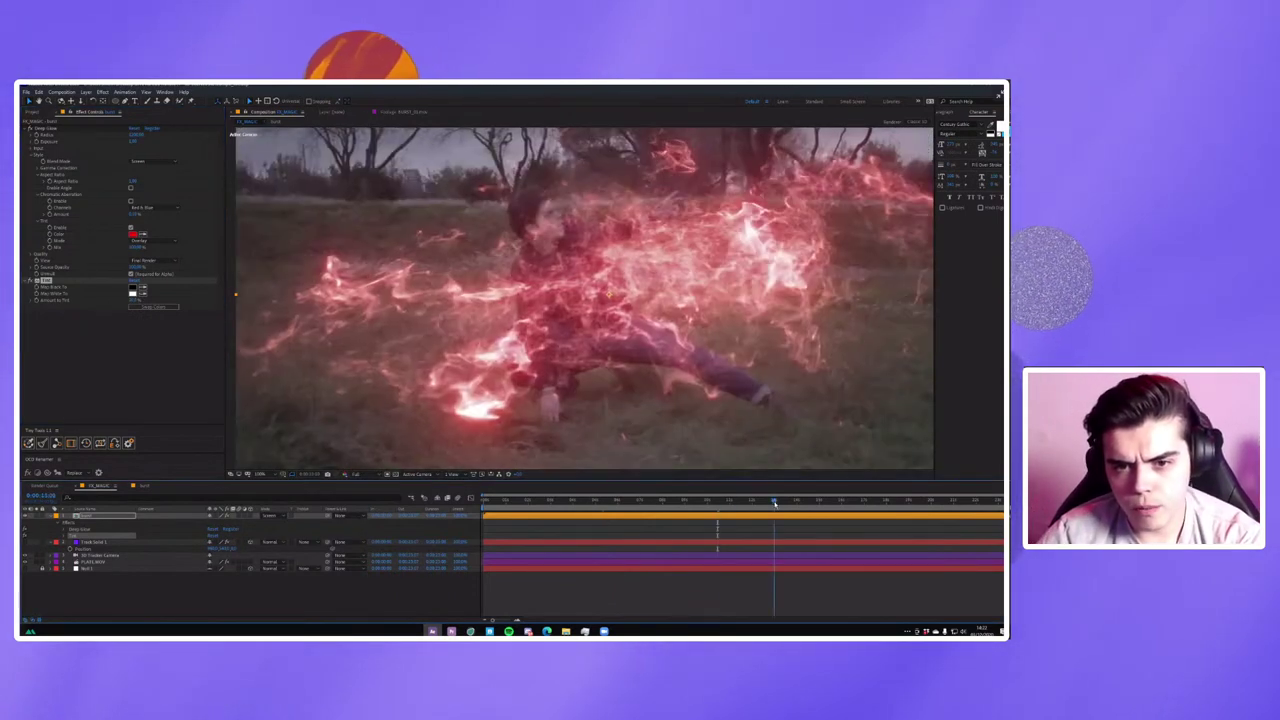
{"action": "left_click", "coordinate": [824, 501]}
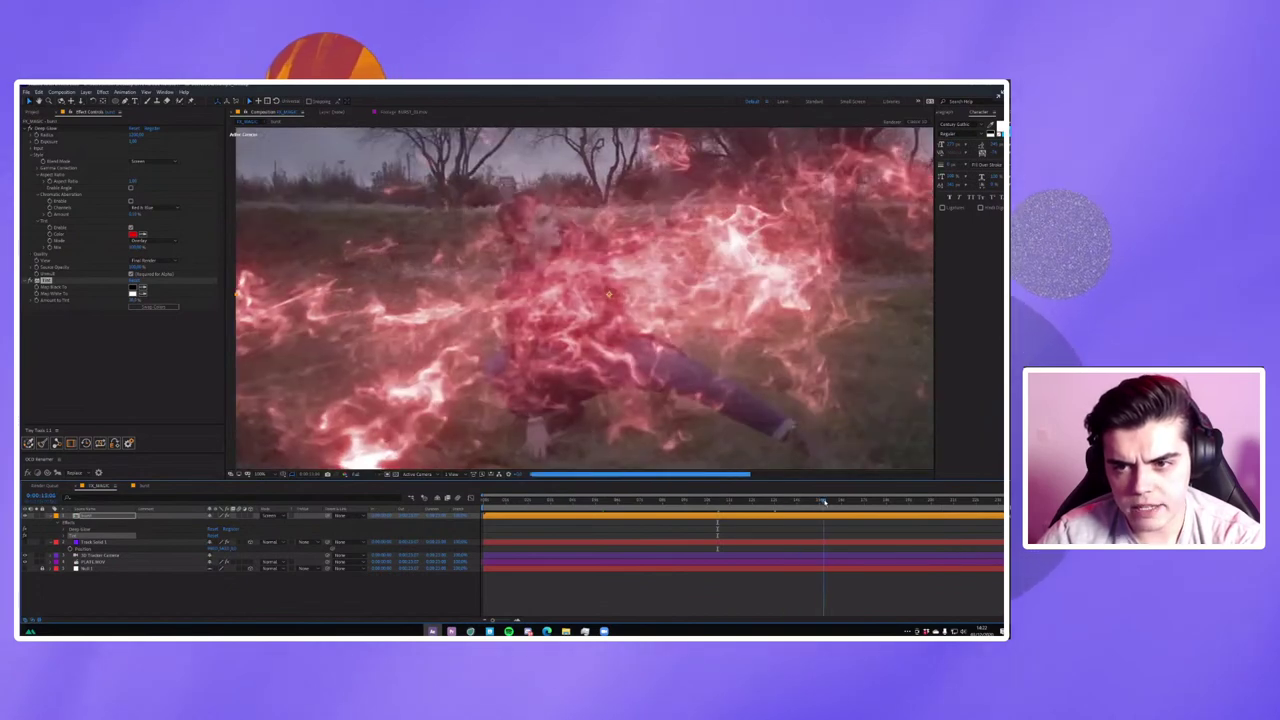
{"action": "left_click", "coordinate": [603, 499]}
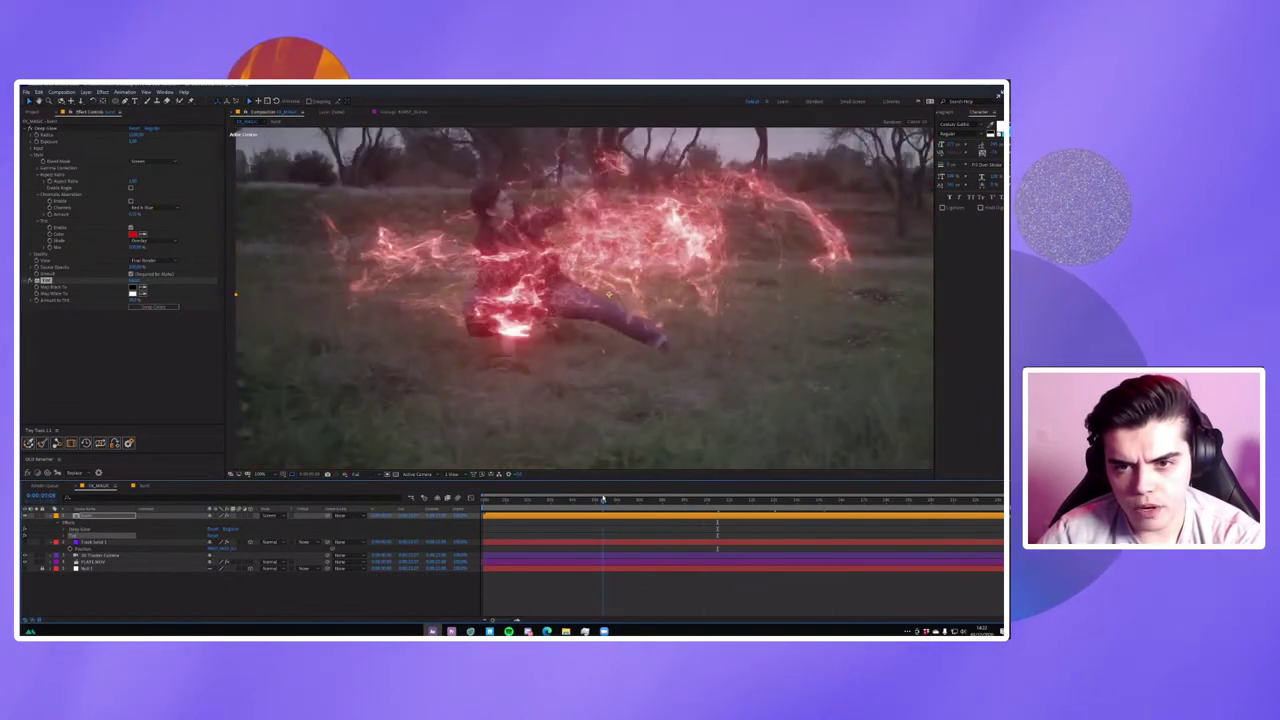
Open the burst smoke precomp and scrub to a later smoke frame.
{"action": "double_click", "coordinate": [92, 516]}
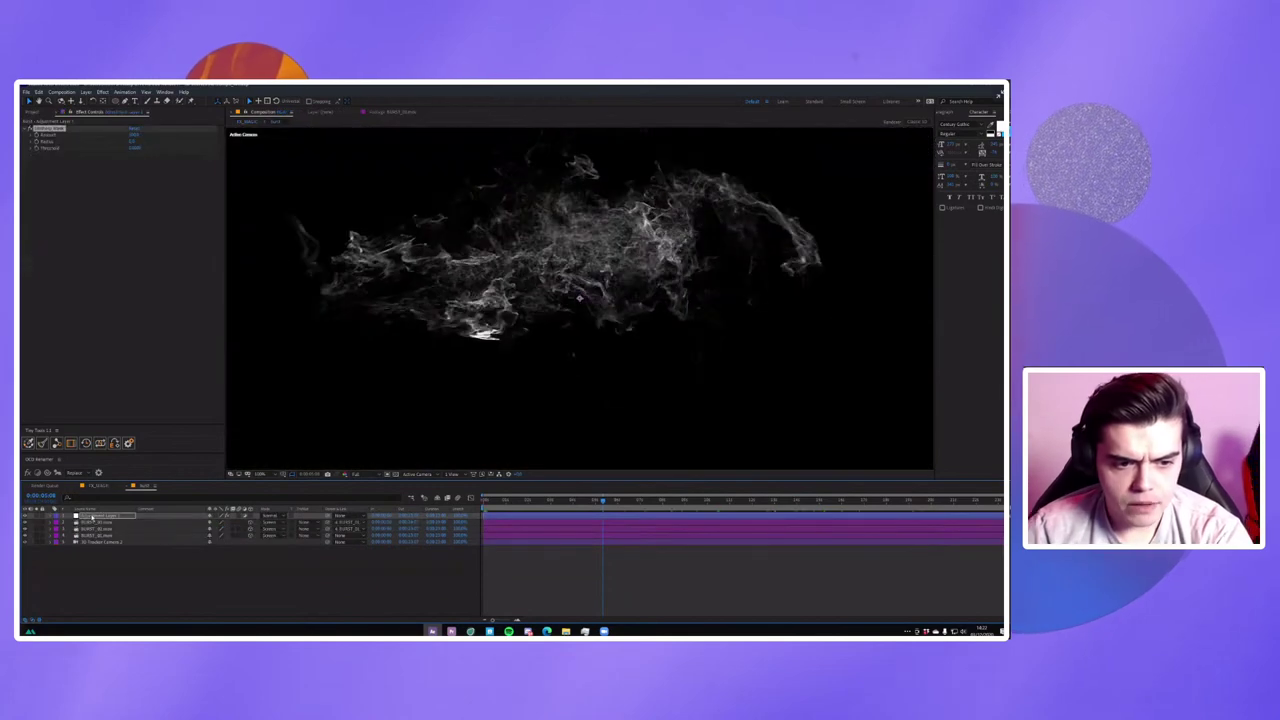
{"action": "left_click", "coordinate": [737, 501]}
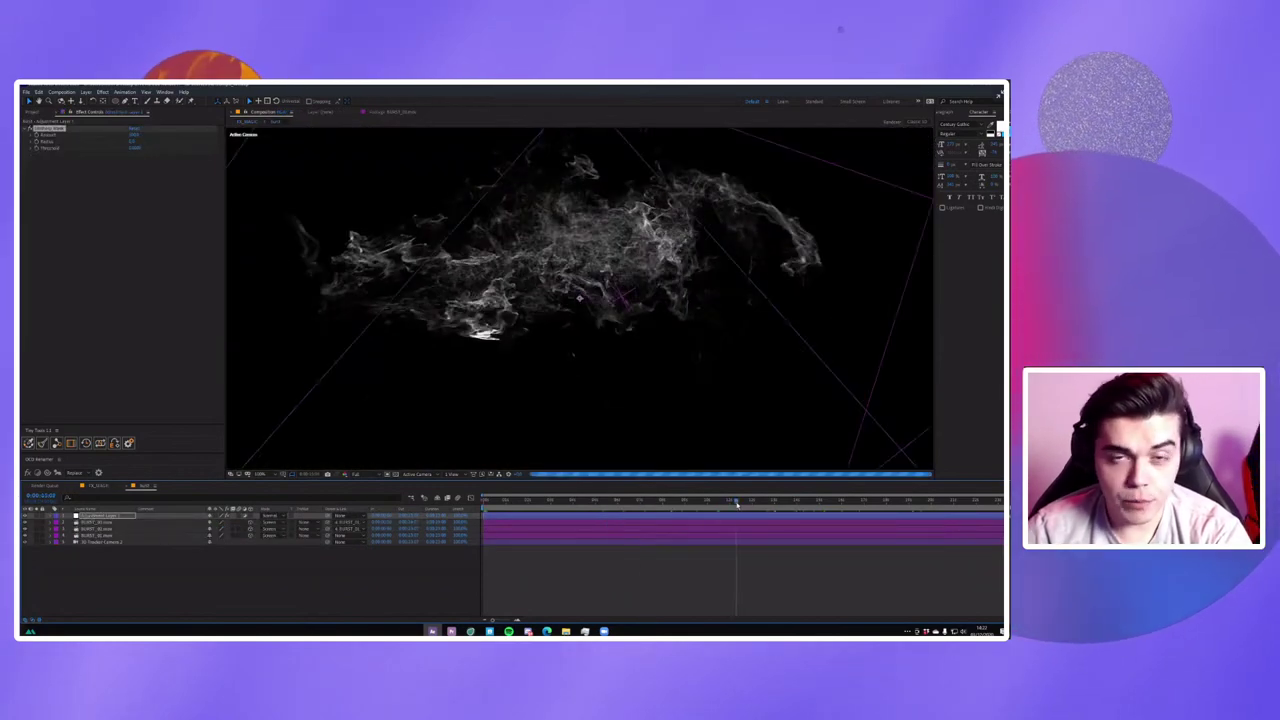
{"action": "left_click_drag", "start_coordinate": [737, 505], "coordinate": [750, 502]}
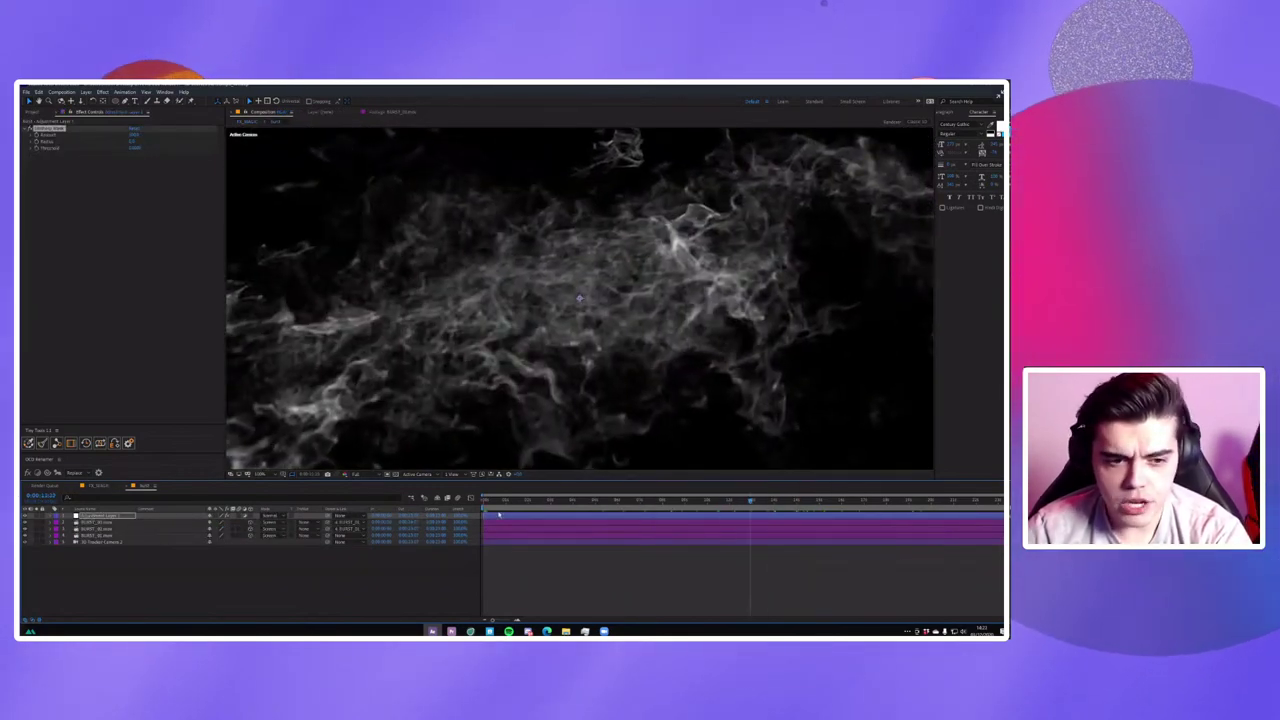
Select the three BURST layers, move the playhead back, and open the Composition menu.
{"action": "left_click", "coordinate": [100, 522]}
{"action": "left_click", "coordinate": [216, 535], "text": "shift"}
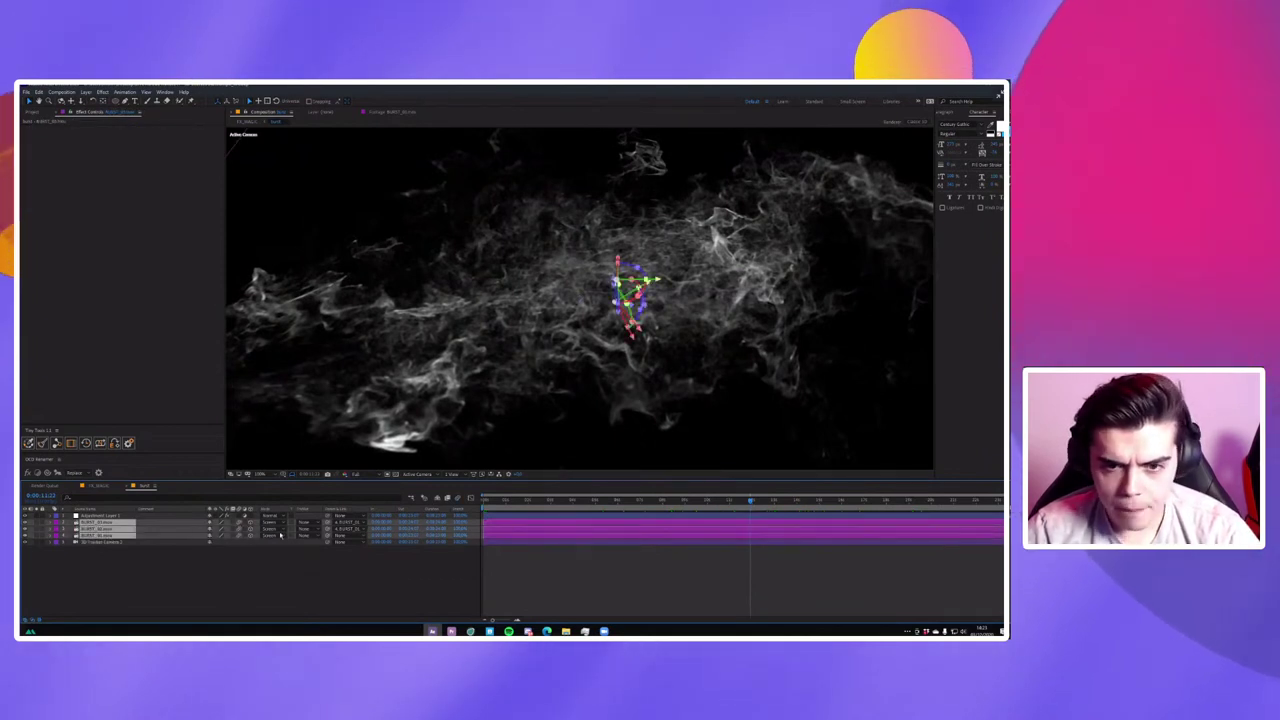
{"action": "left_click", "coordinate": [634, 500]}
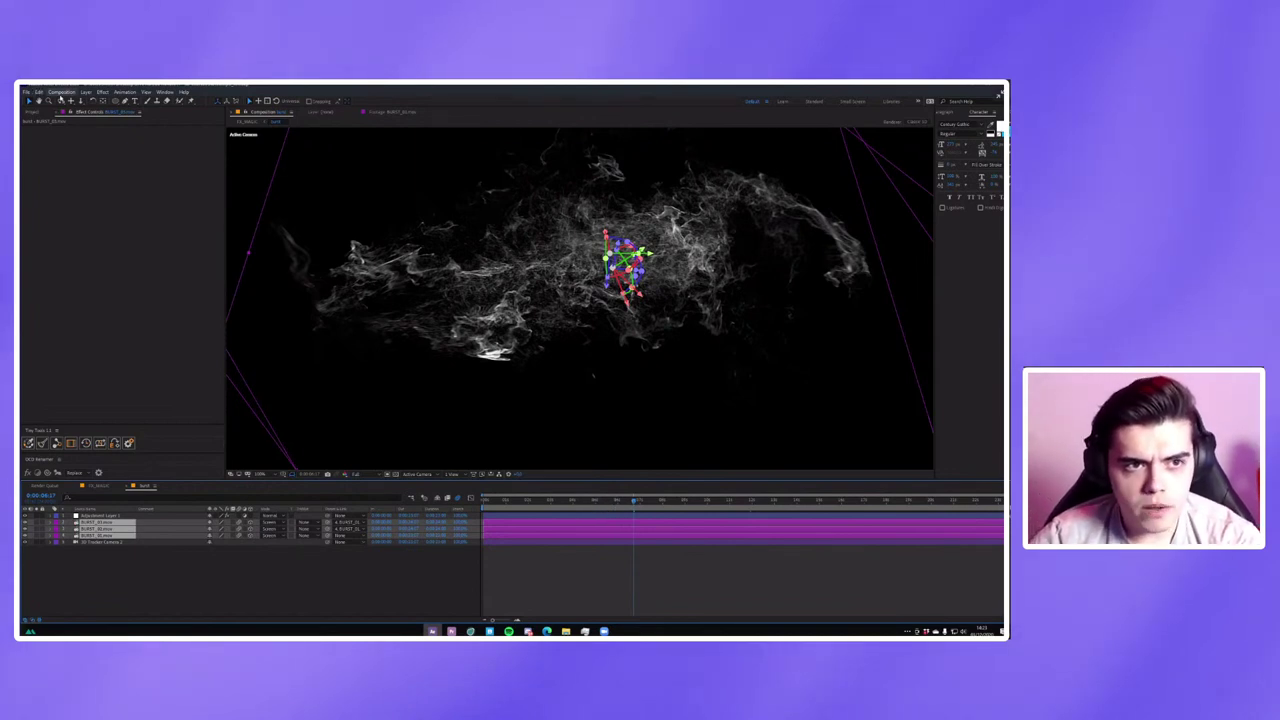
{"action": "left_click", "coordinate": [61, 92]}
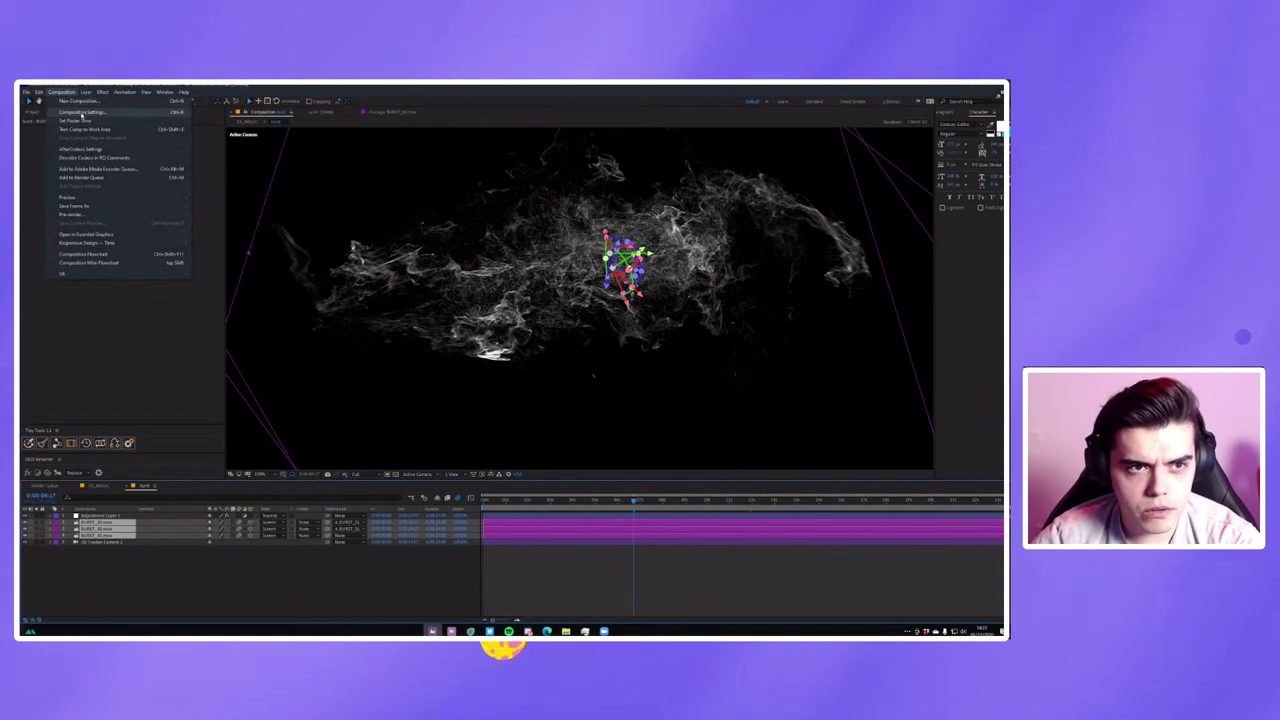
Change the motion-blur Shutter Angle in the burst composition's Advanced settings and confirm.
{"action": "left_click", "coordinate": [80, 112]}
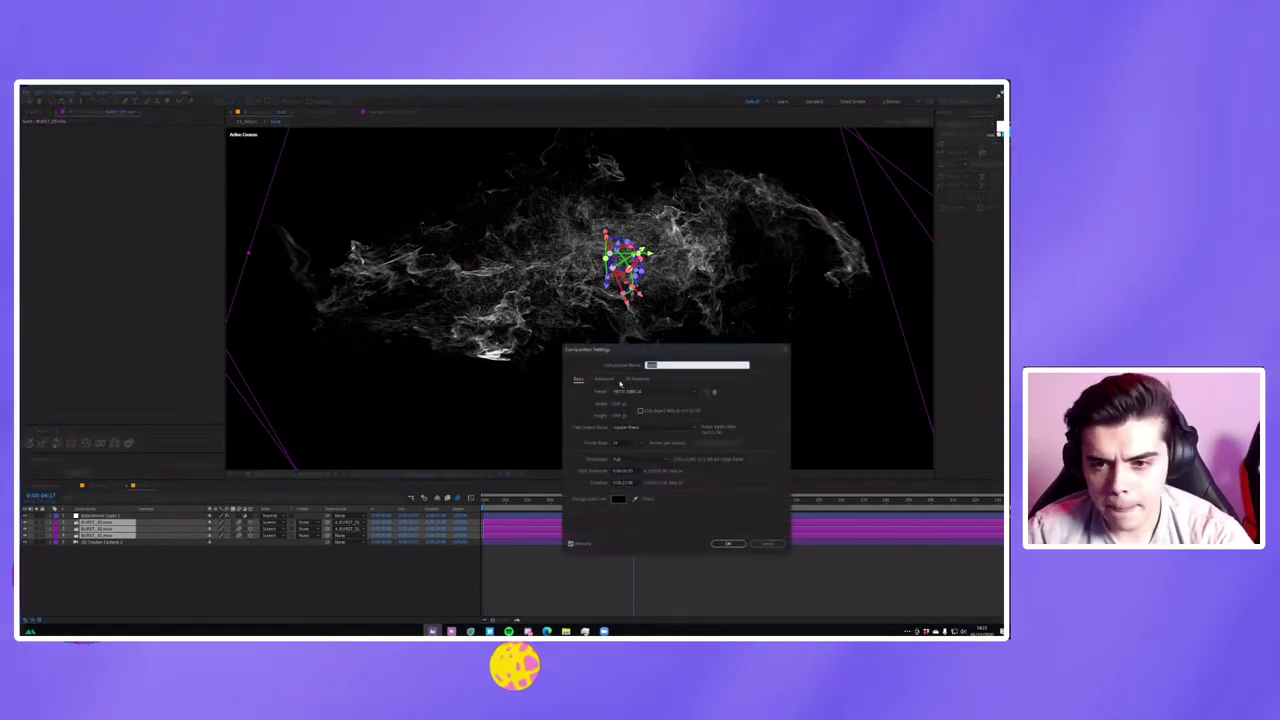
{"action": "left_click", "coordinate": [604, 379]}
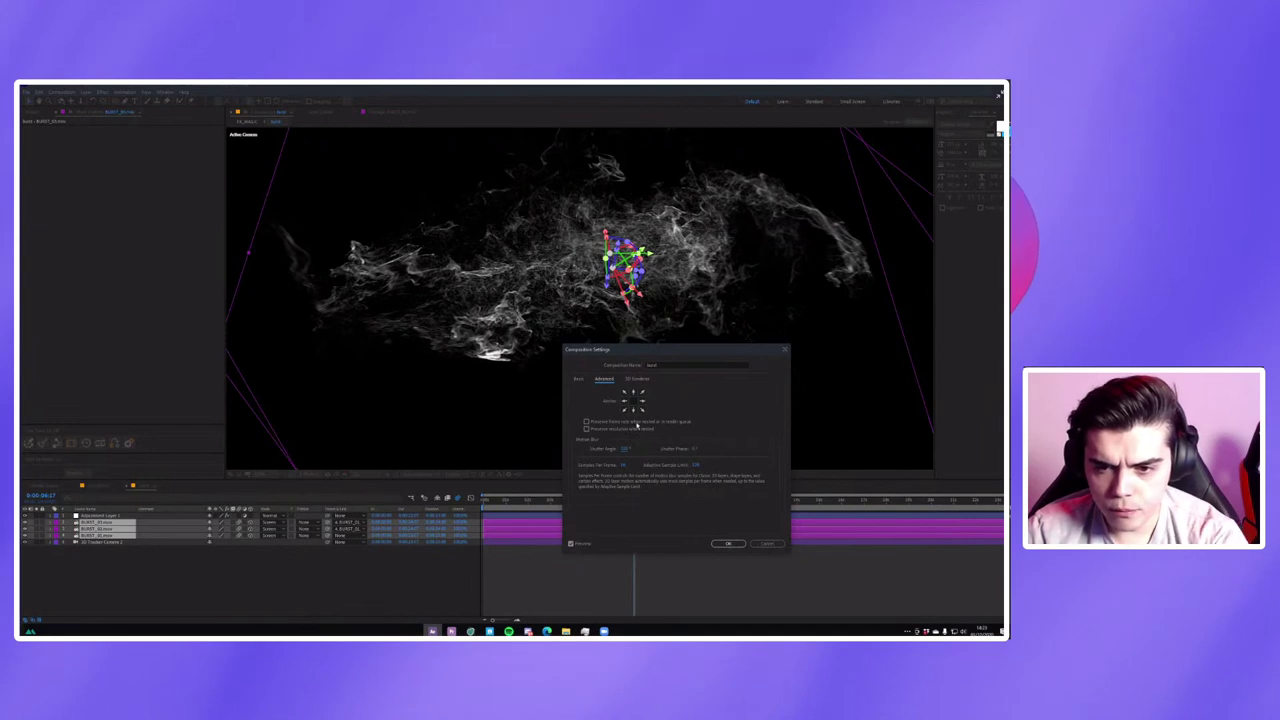
{"action": "left_click", "coordinate": [627, 448]}
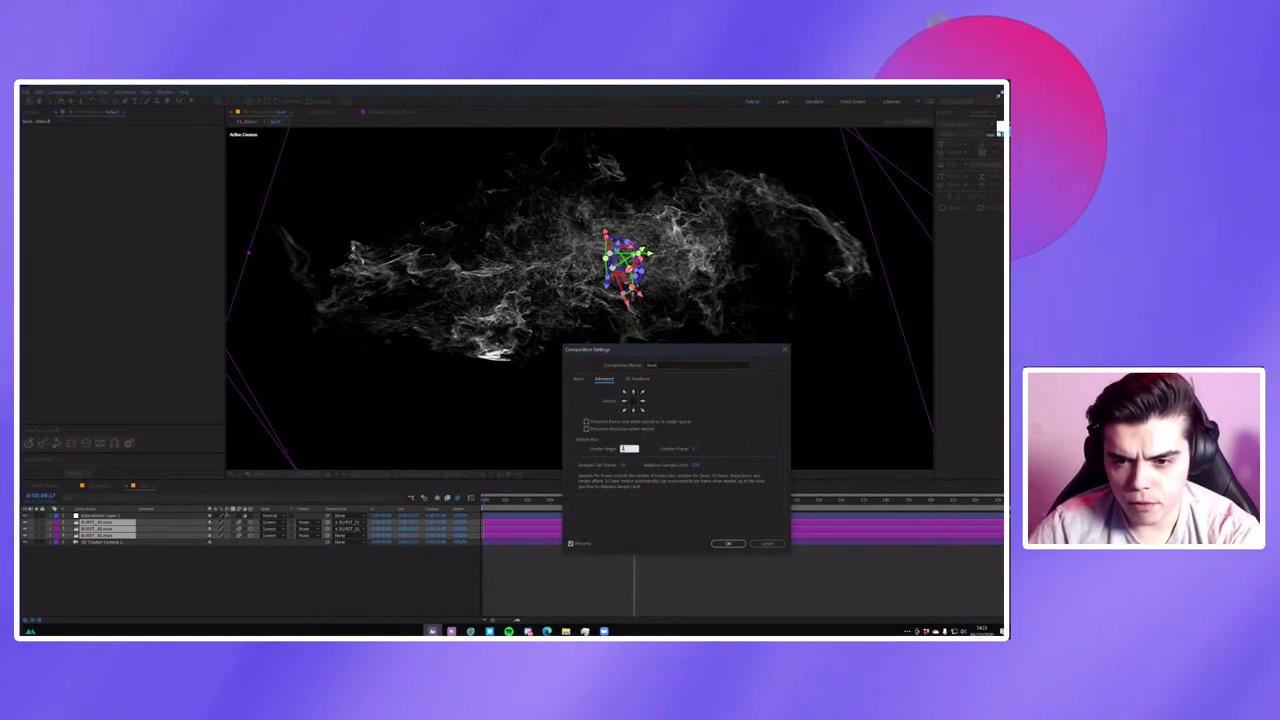
{"action": "left_click", "coordinate": [737, 542]}
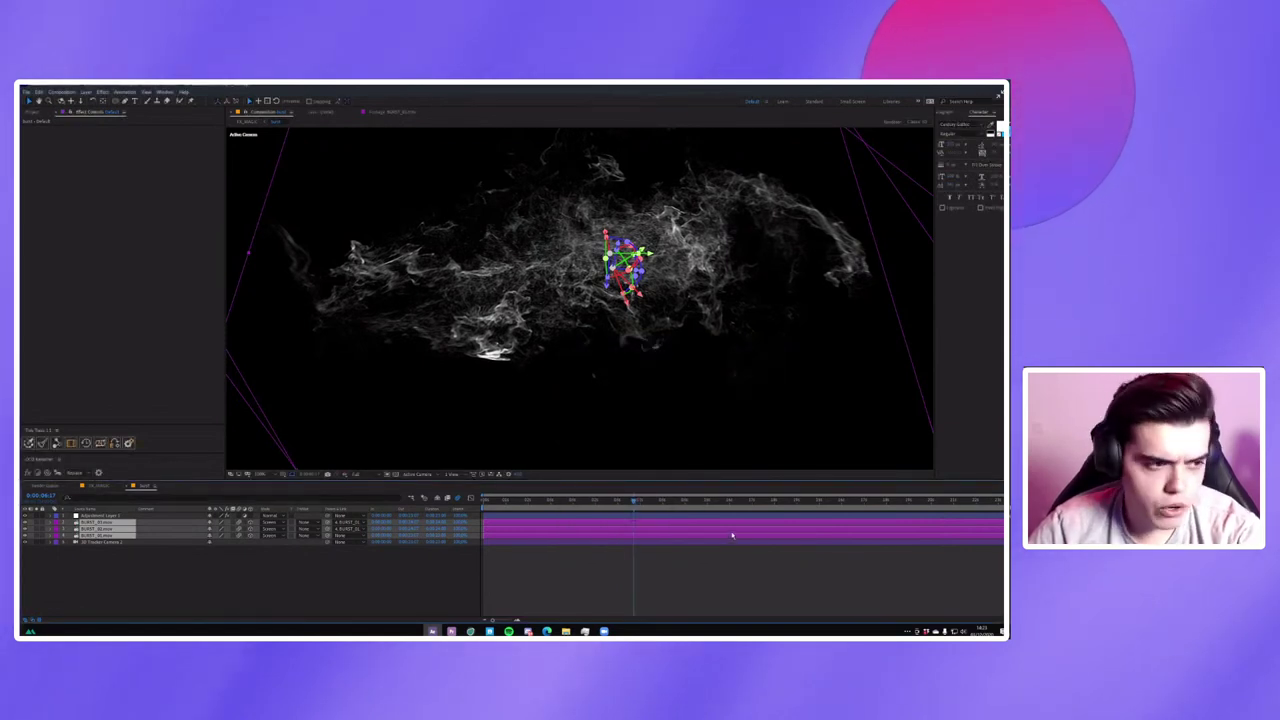
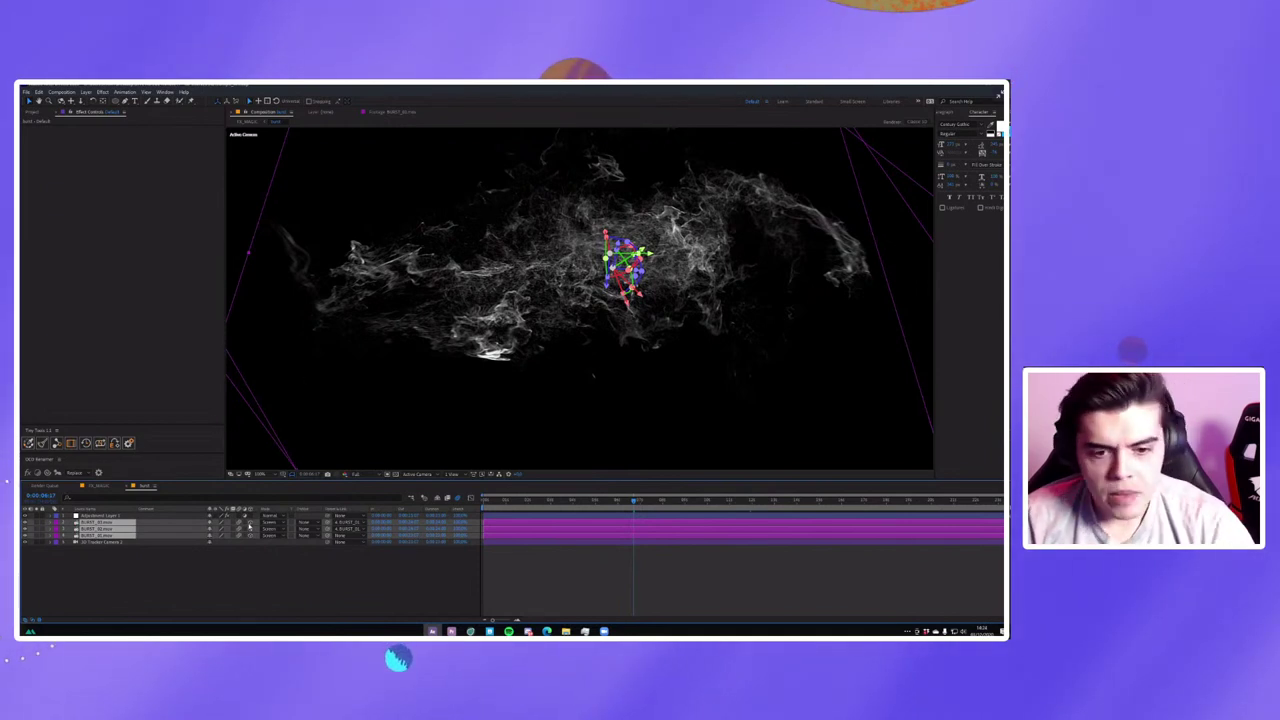
Switch to the main footage composition, jump to a later frame, and select the 3D Tracker Camera layer.
{"action": "left_click", "coordinate": [371, 580]}
{"action": "left_click", "coordinate": [100, 486]}
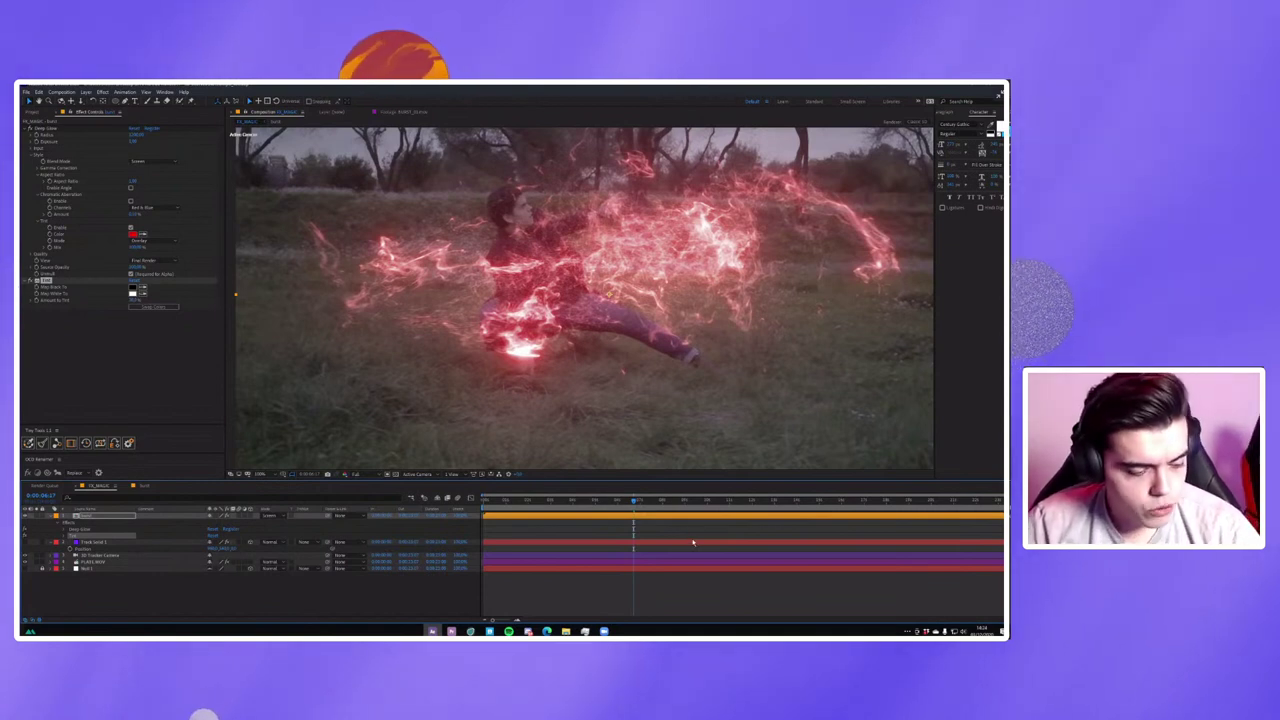
{"action": "left_click", "coordinate": [686, 500]}
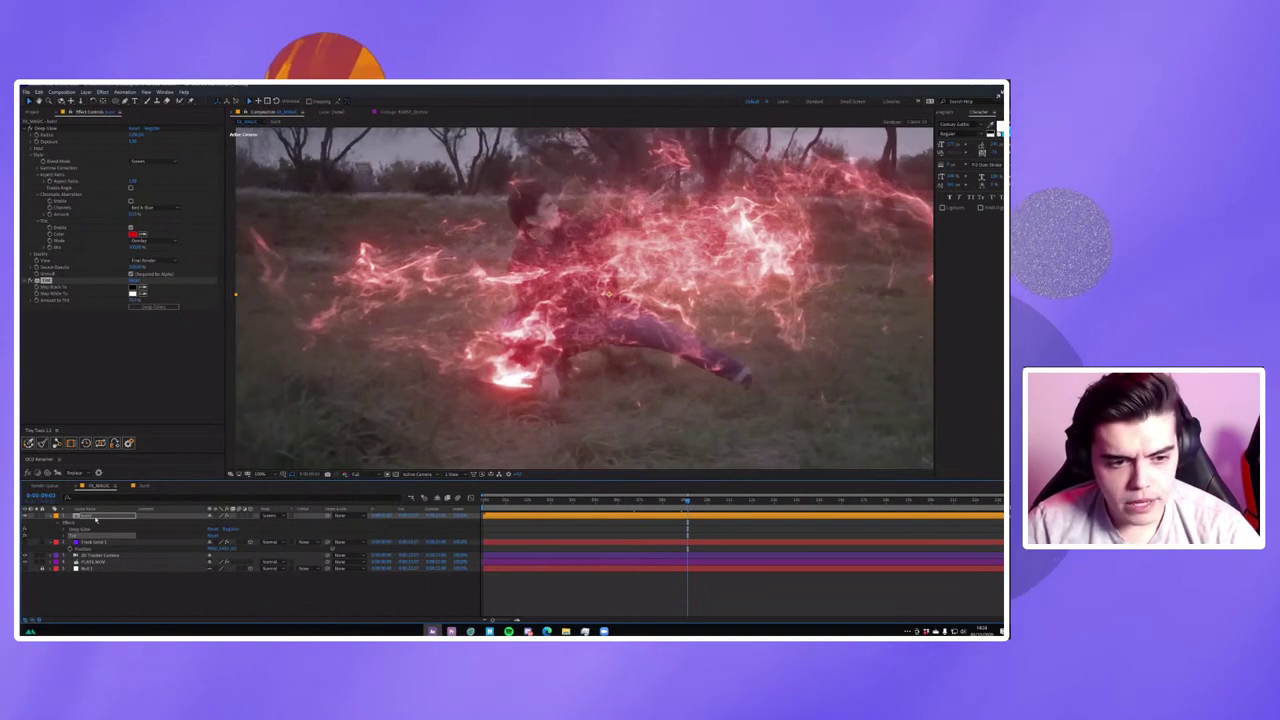
{"action": "left_click", "coordinate": [93, 555]}
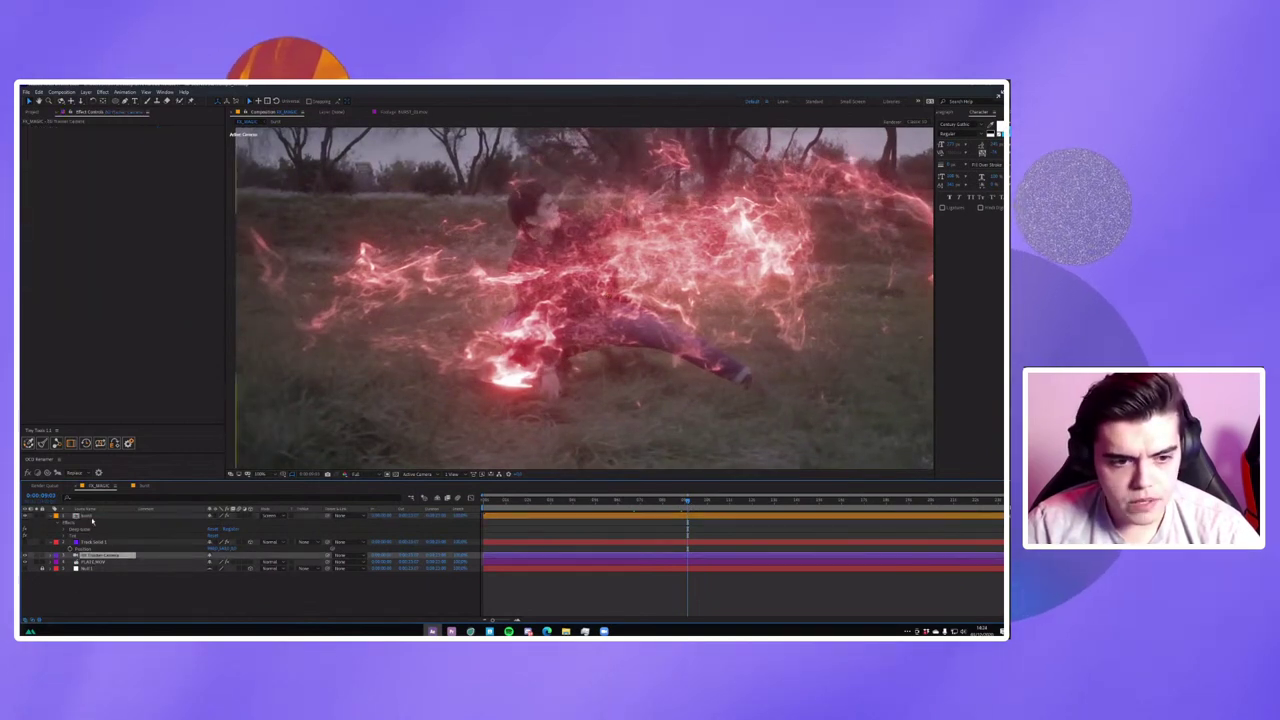
{"action": "left_click", "coordinate": [93, 515]}
{"action": "left_click", "coordinate": [86, 91]}
{"action": "mouse_move", "coordinate": [100, 101]}
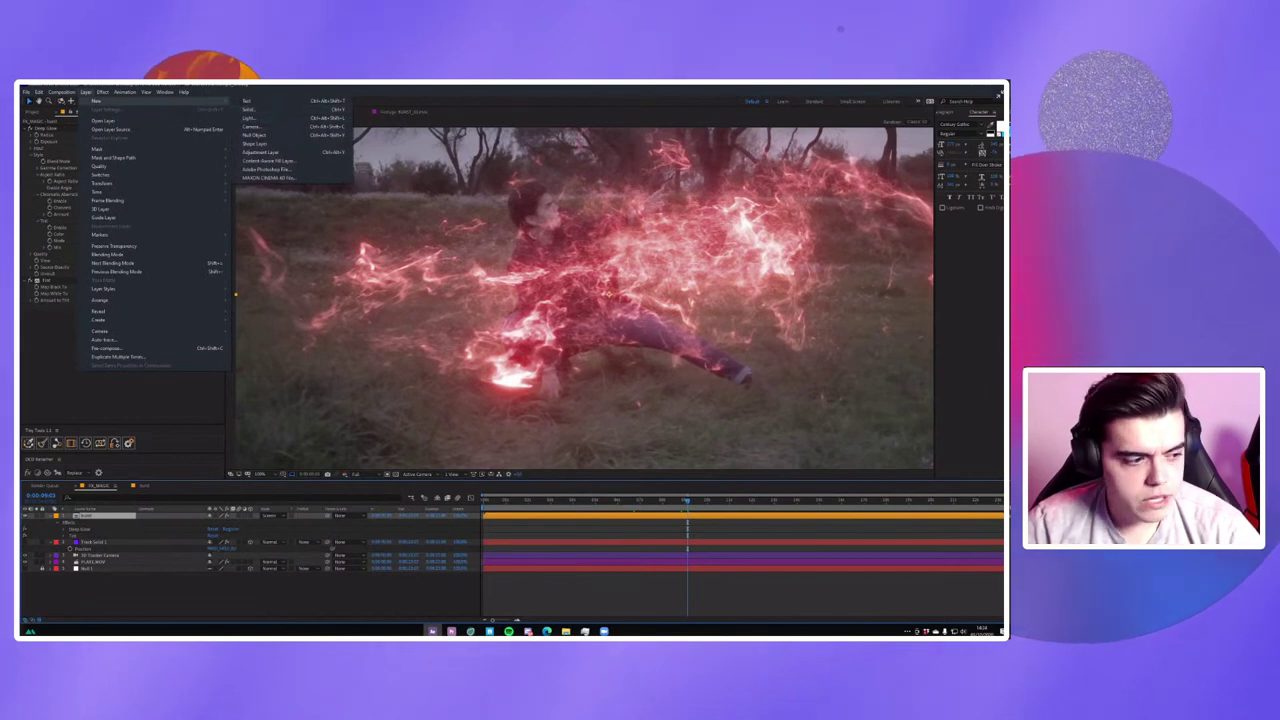
Create a new Point light layer with default settings via Layer > New > Light.
{"action": "key", "text": "Escape"}
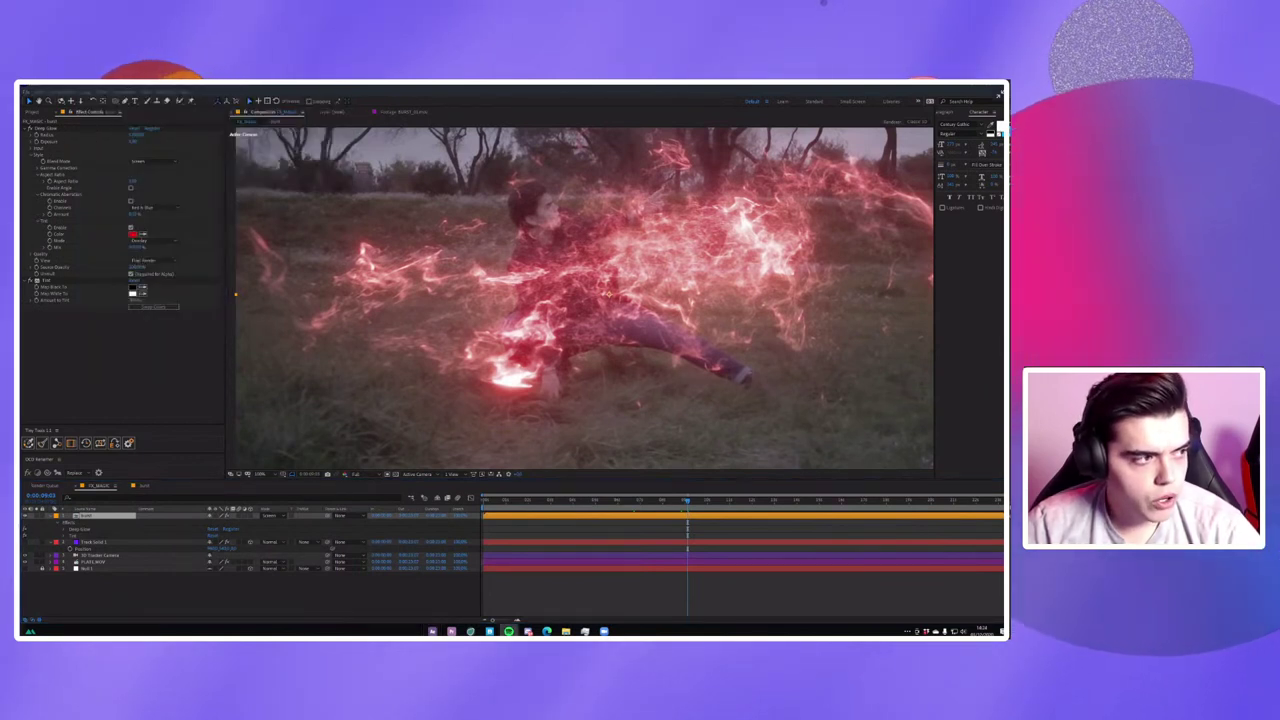
{"action": "left_click", "coordinate": [86, 91]}
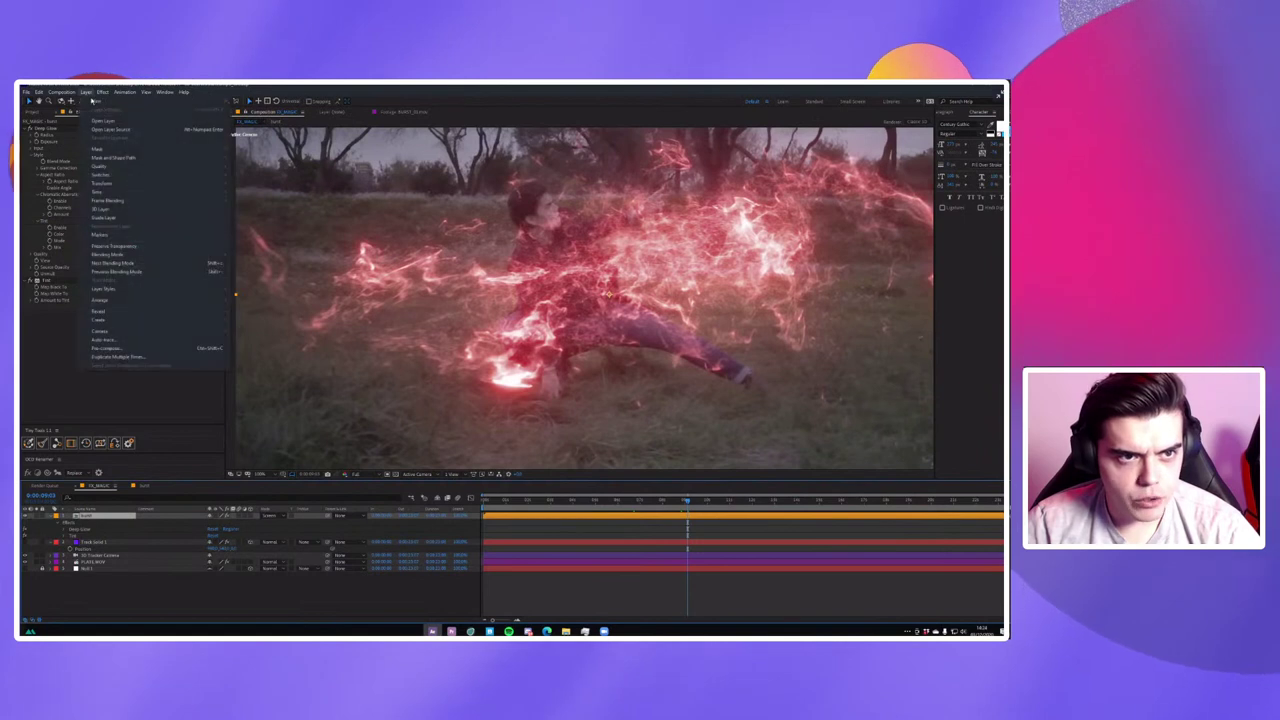
{"action": "mouse_move", "coordinate": [100, 101]}
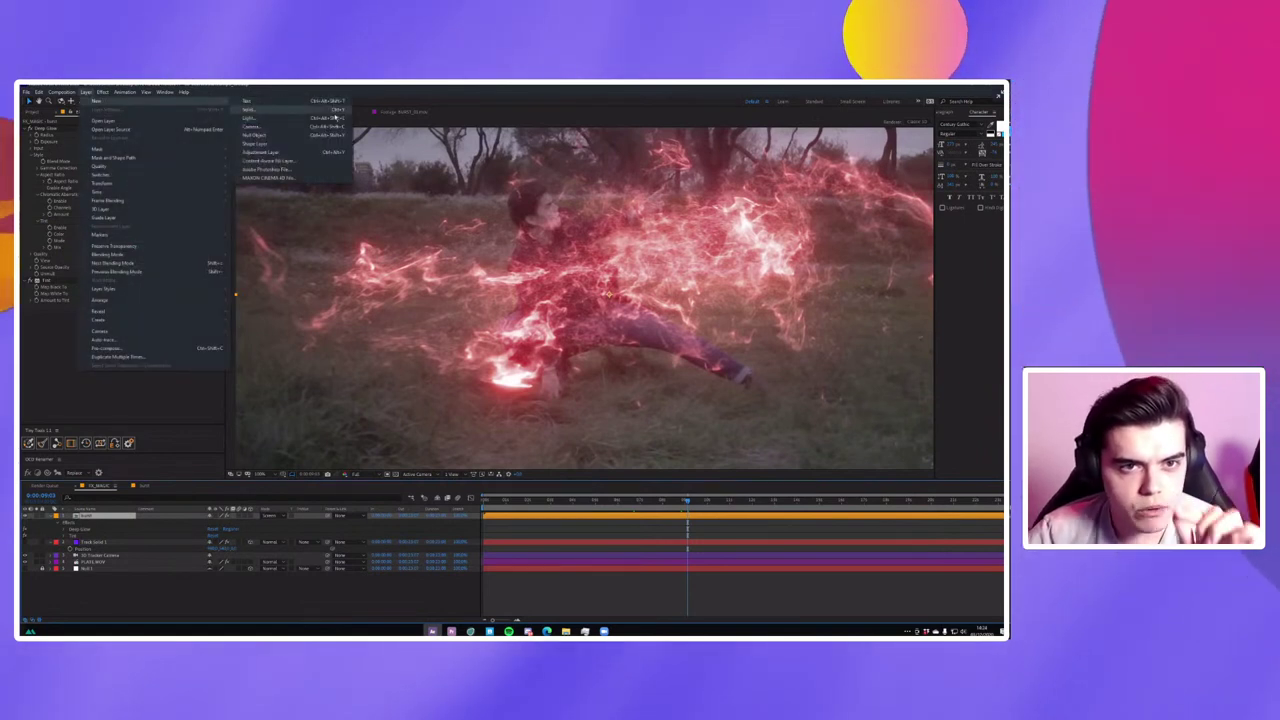
{"action": "left_click", "coordinate": [352, 128]}
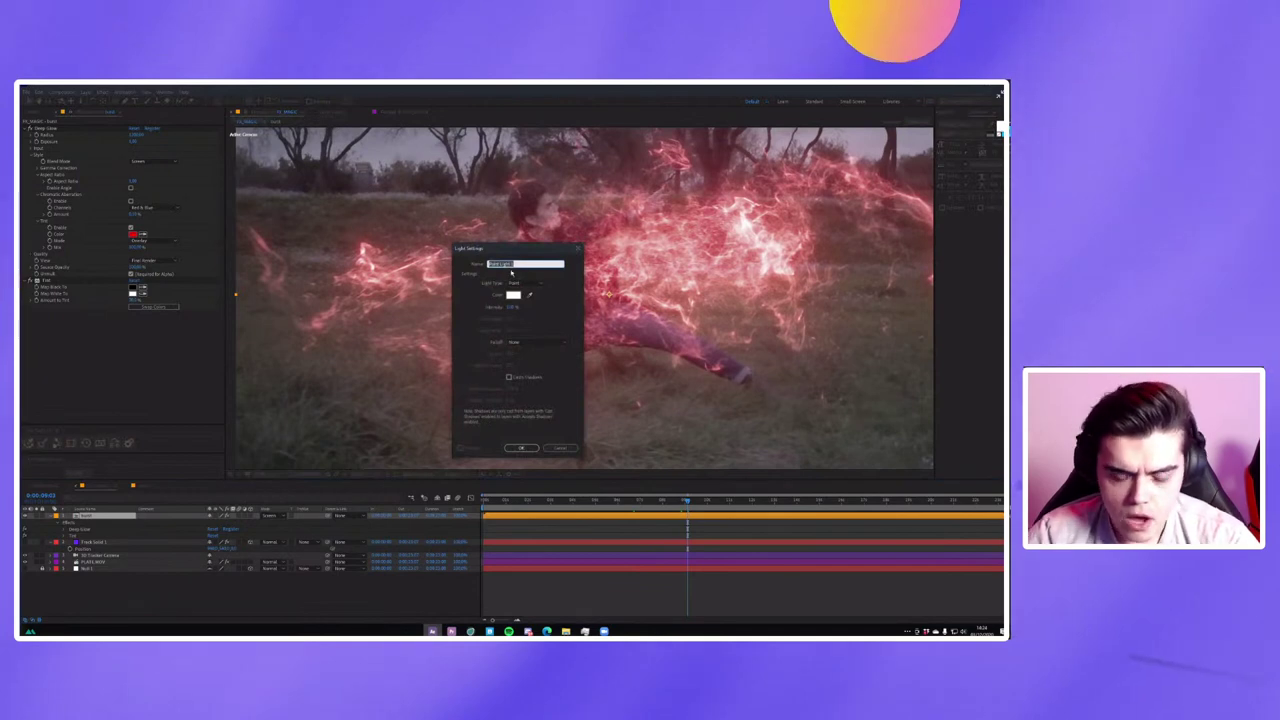
{"action": "key", "text": "Return"}
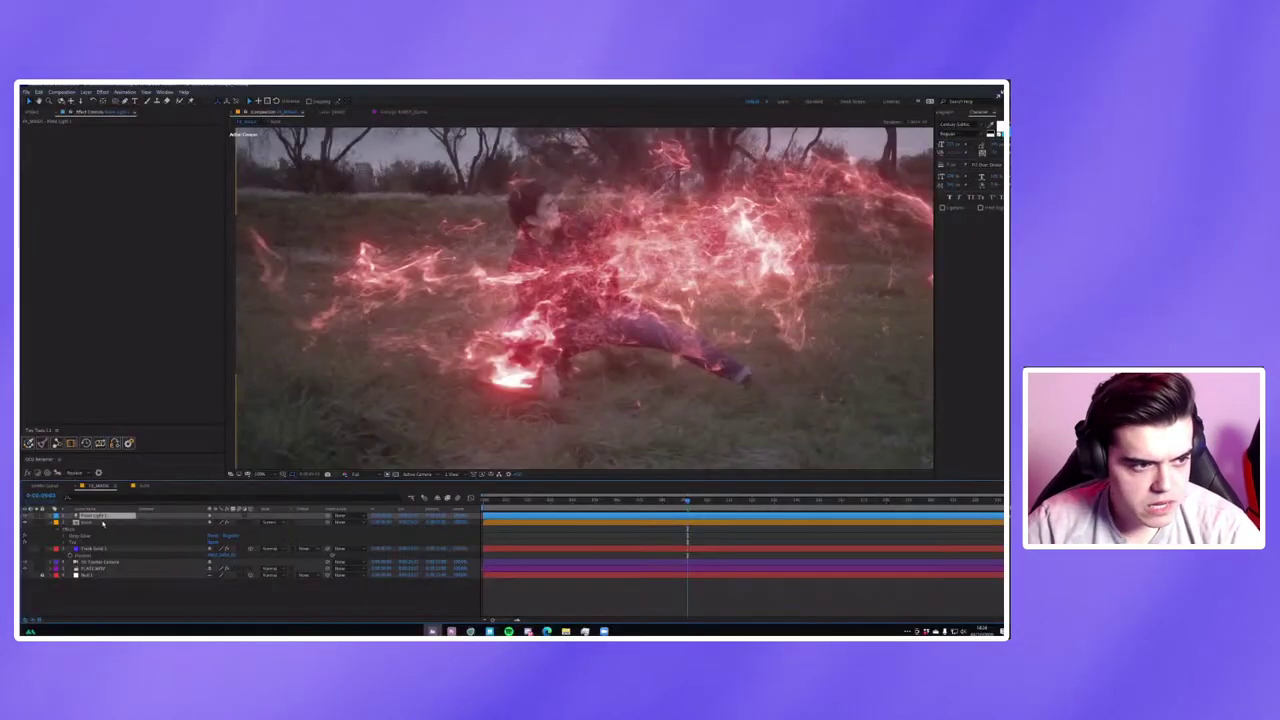
Review the point light's settings unchanged, then change the lightning effect layer's blending mode.
{"action": "left_click", "coordinate": [103, 522]}
{"action": "left_click", "coordinate": [105, 517]}
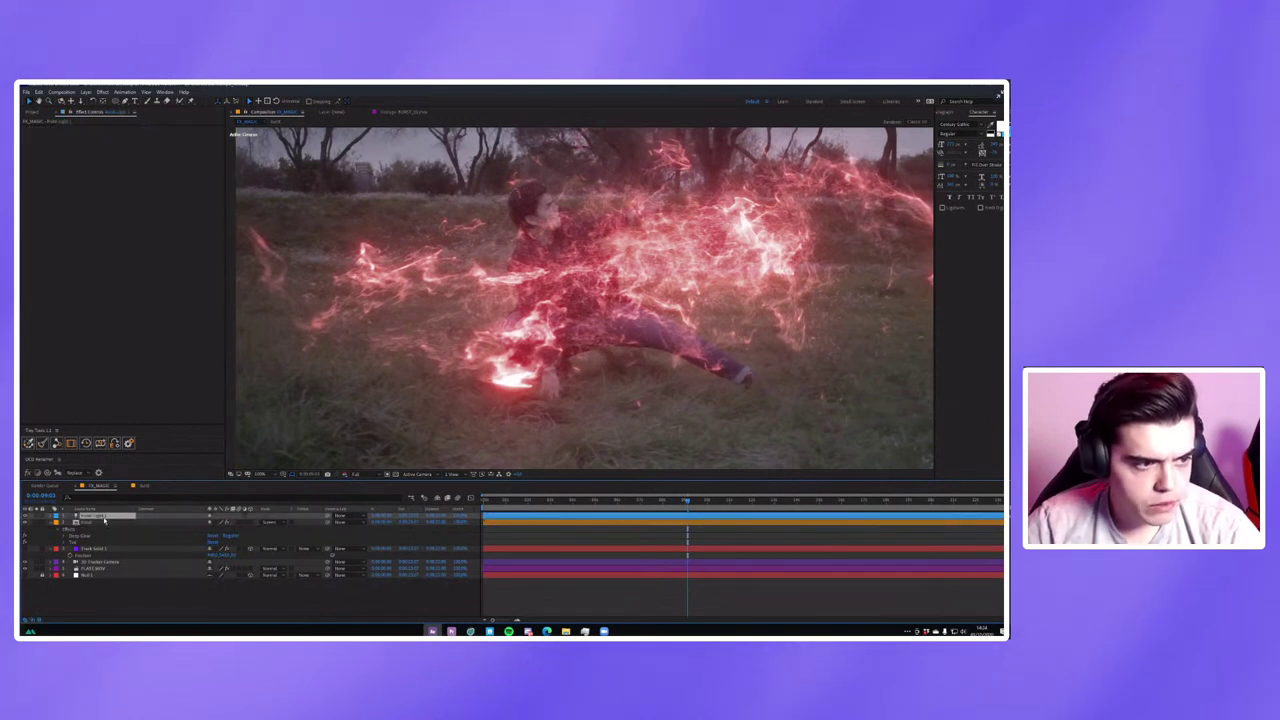
{"action": "left_click", "coordinate": [97, 567]}
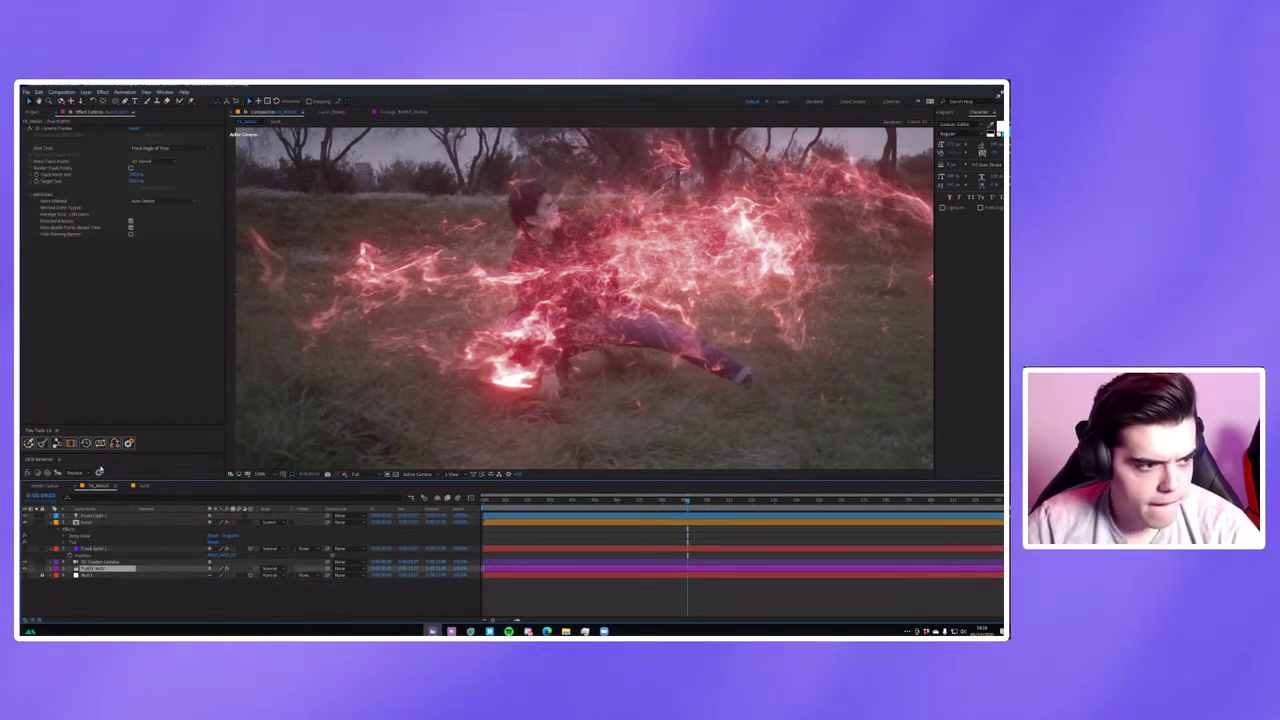
{"action": "double_click", "coordinate": [102, 518]}
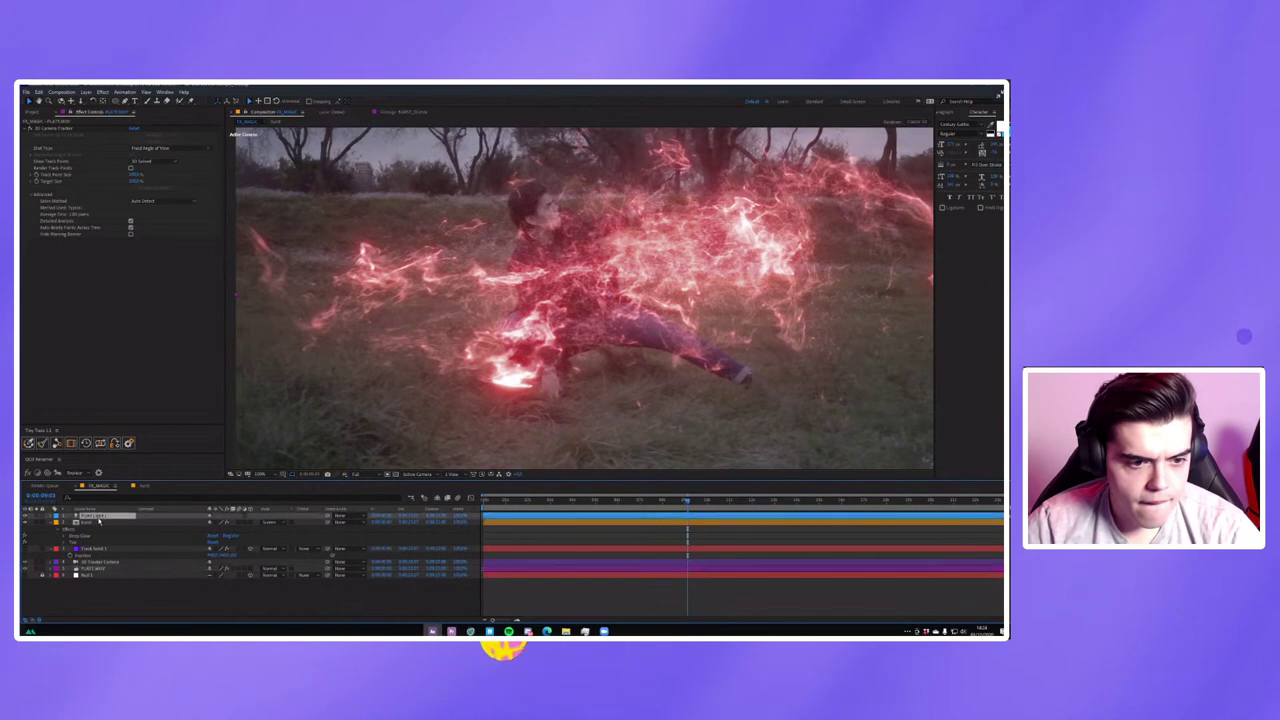
{"action": "key", "text": "Escape"}
{"action": "left_click", "coordinate": [105, 522]}
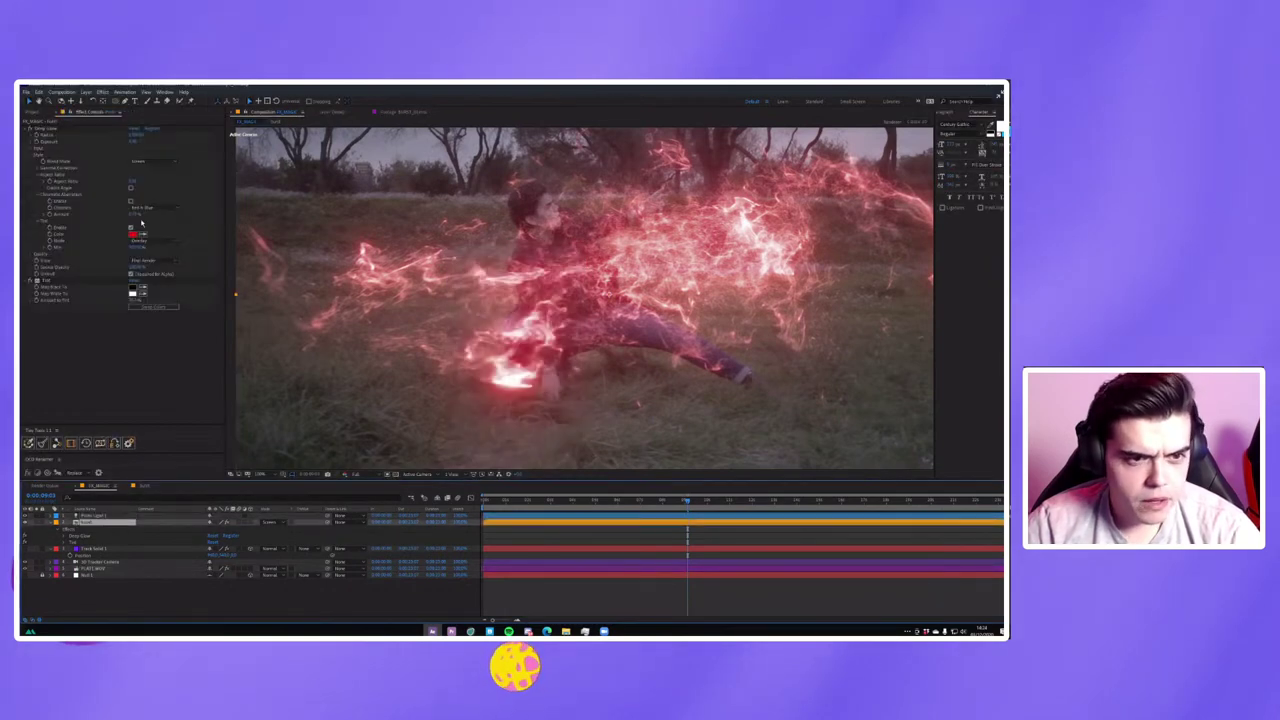
{"action": "left_click", "coordinate": [146, 241]}
{"action": "left_click", "coordinate": [152, 250]}
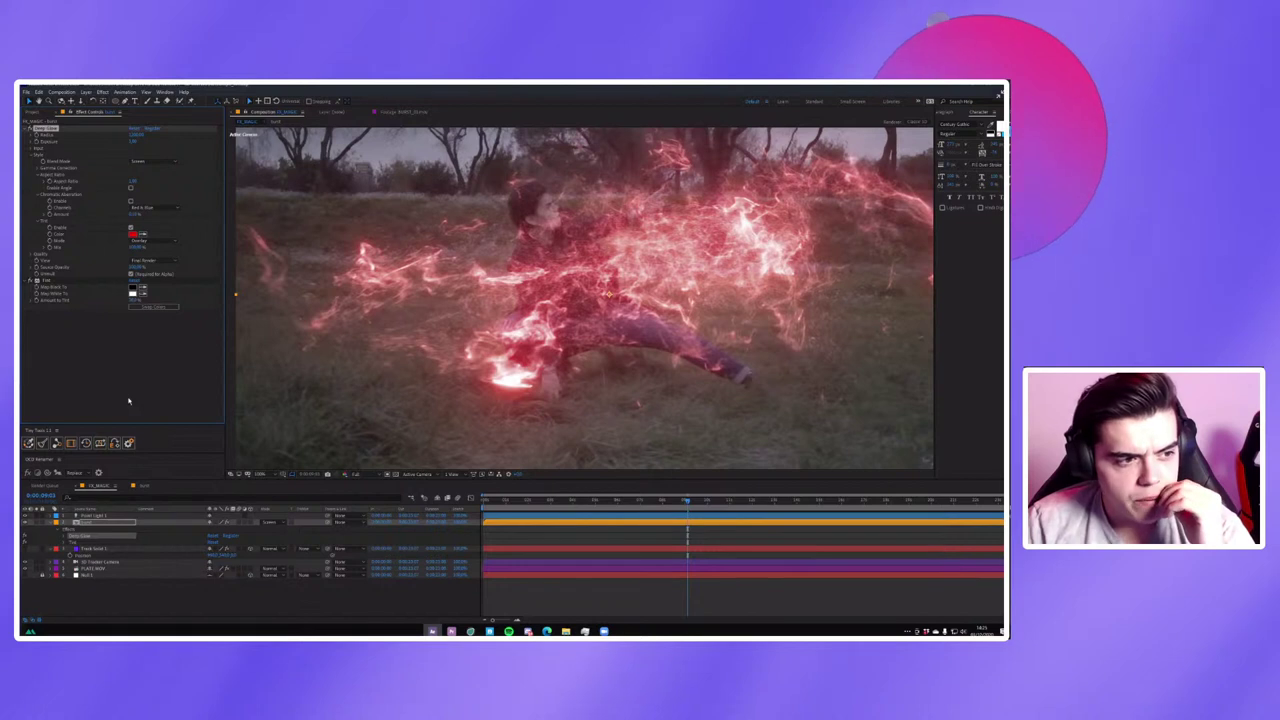
Raise Point Light 1 and move it out to the right near the horizon, previewing the placement.
{"action": "left_click", "coordinate": [106, 516]}
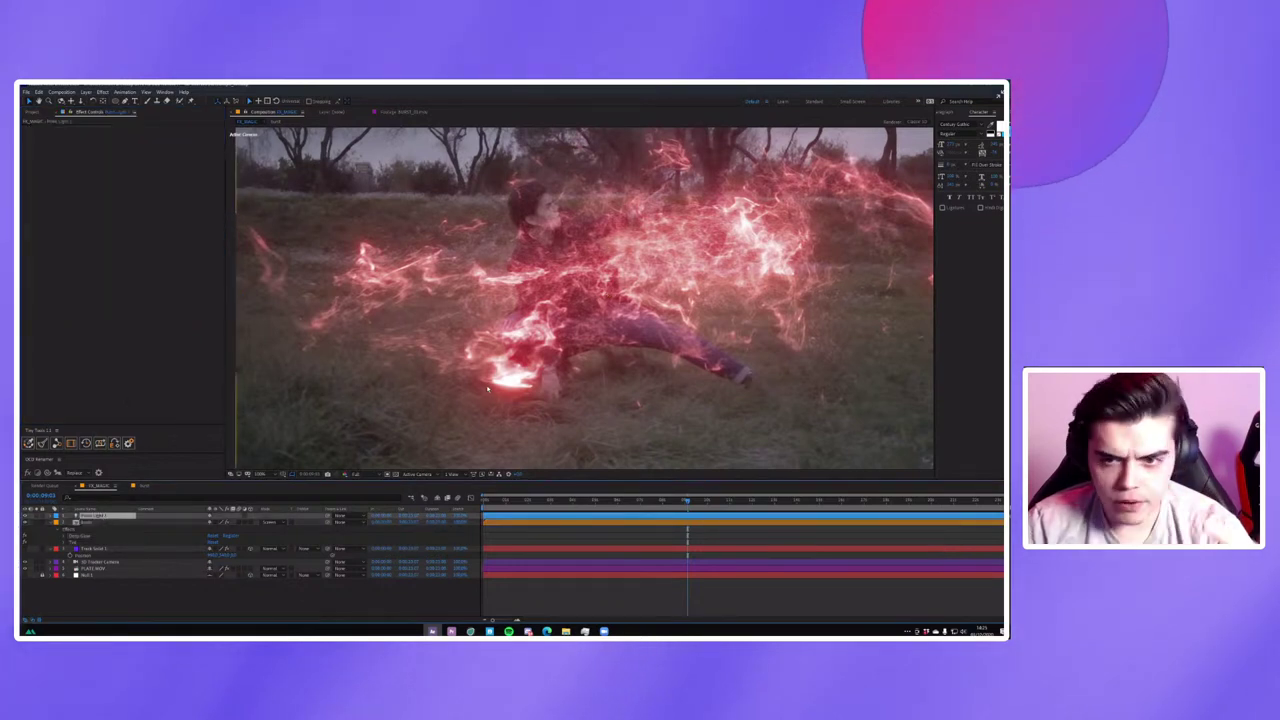
{"action": "scroll", "coordinate": [488, 388], "scroll_direction": "down", "scroll_amount": 2}
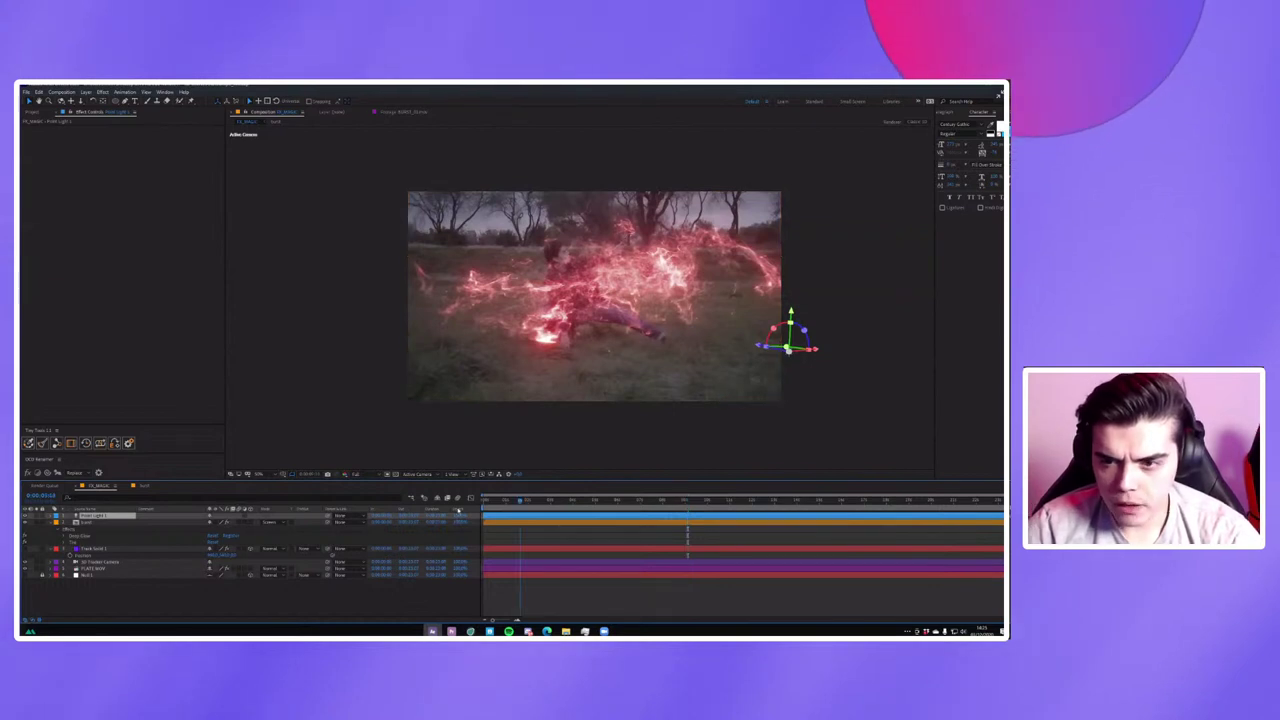
{"action": "key", "text": "space"}
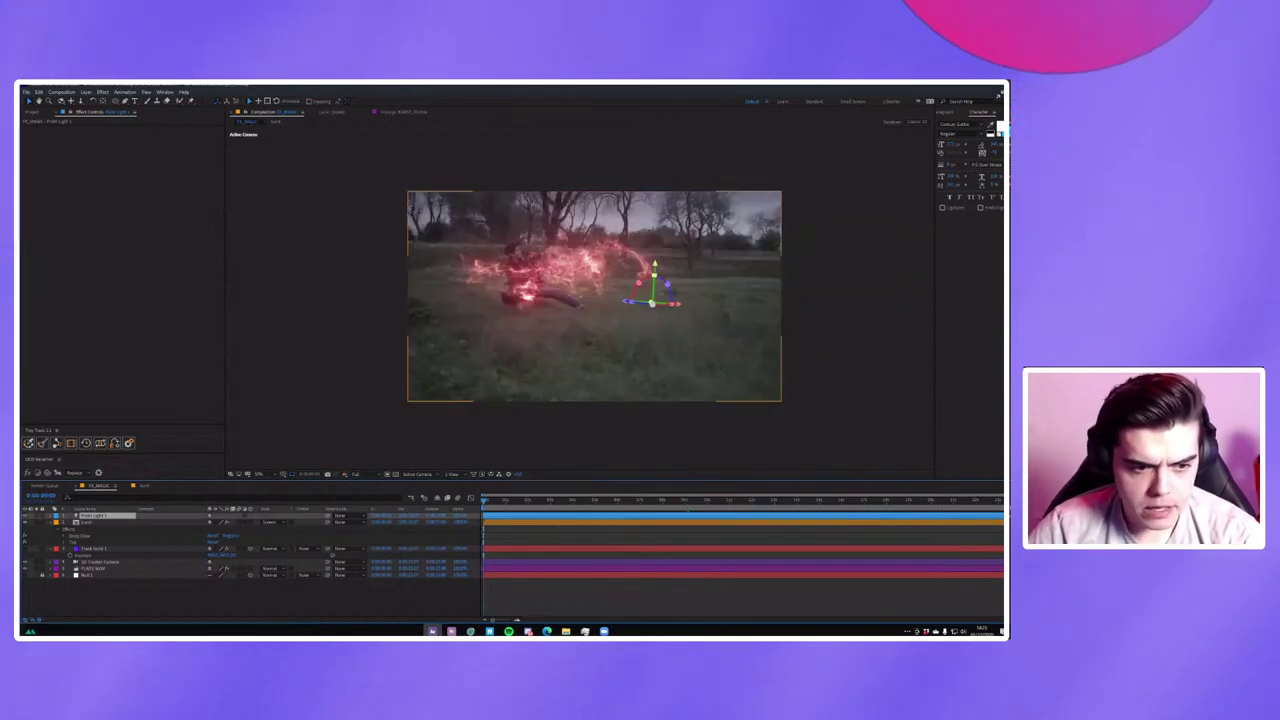
{"action": "key", "text": "space"}
{"action": "key", "text": "space"}
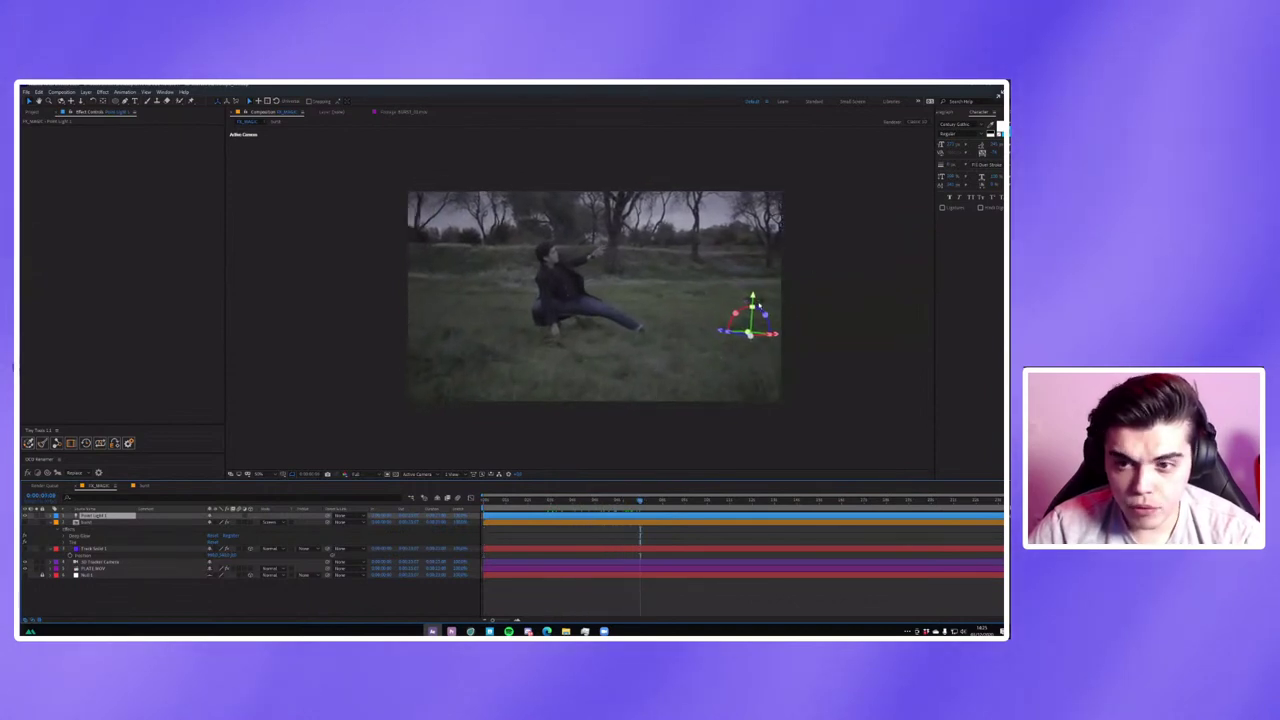
{"action": "left_click_drag", "start_coordinate": [753, 300], "coordinate": [757, 258]}
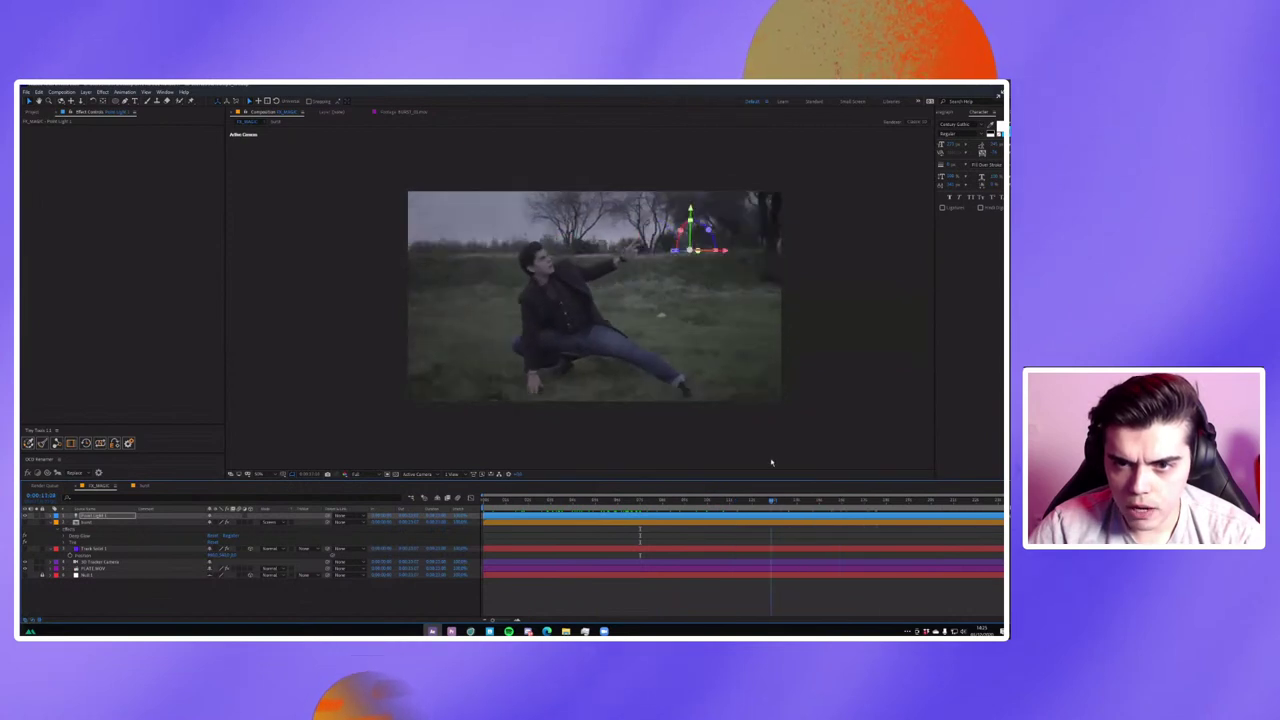
{"action": "left_click_drag", "start_coordinate": [693, 256], "coordinate": [642, 261]}
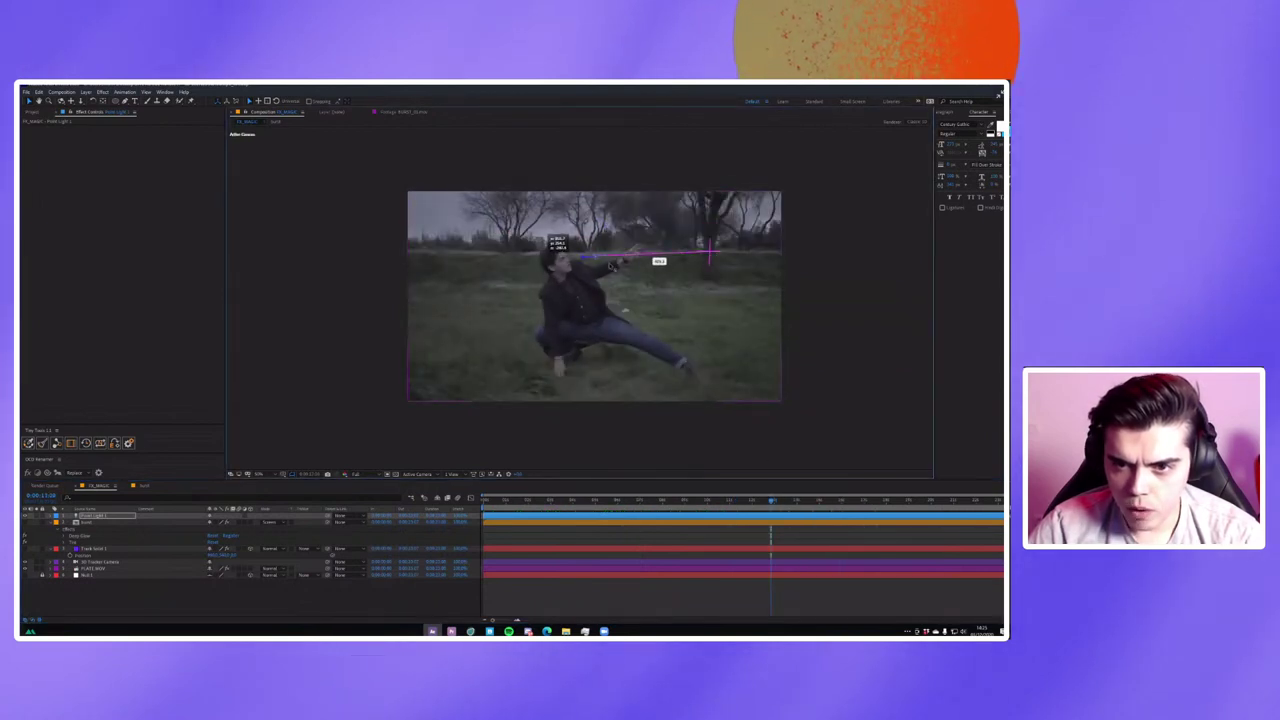
{"action": "left_click_drag", "start_coordinate": [735, 262], "coordinate": [835, 262]}
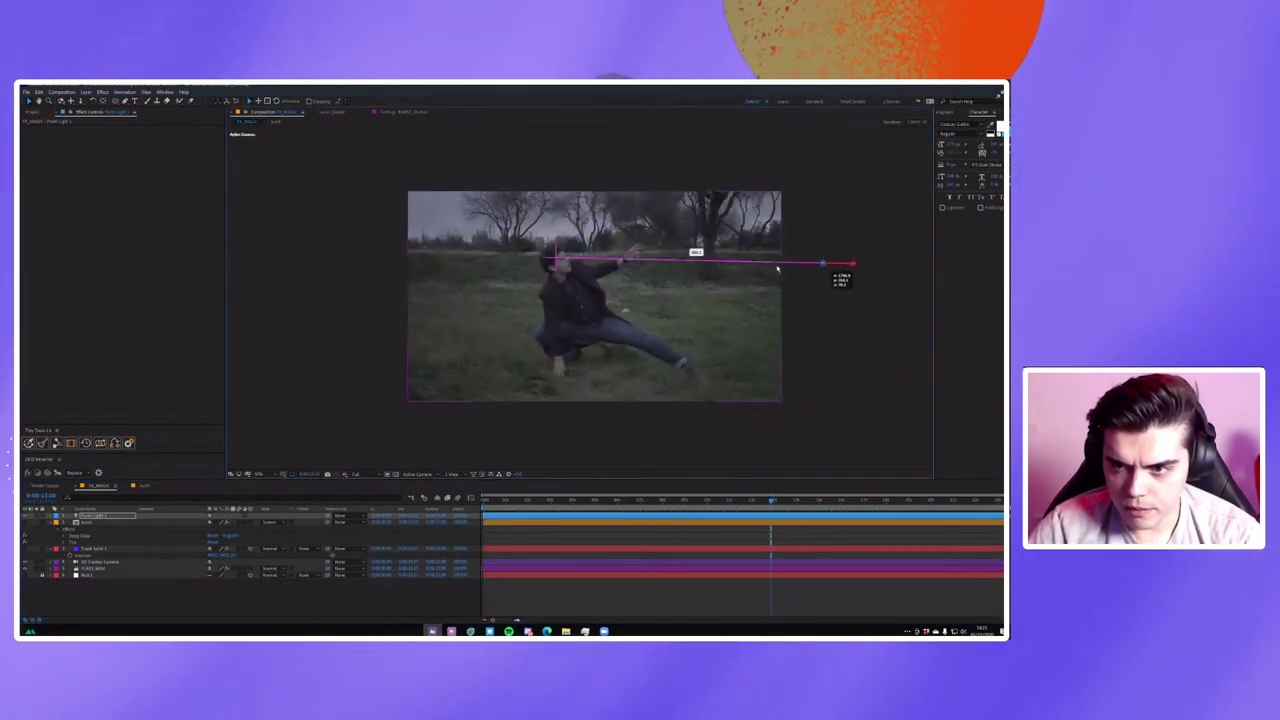
{"action": "key", "text": "space"}
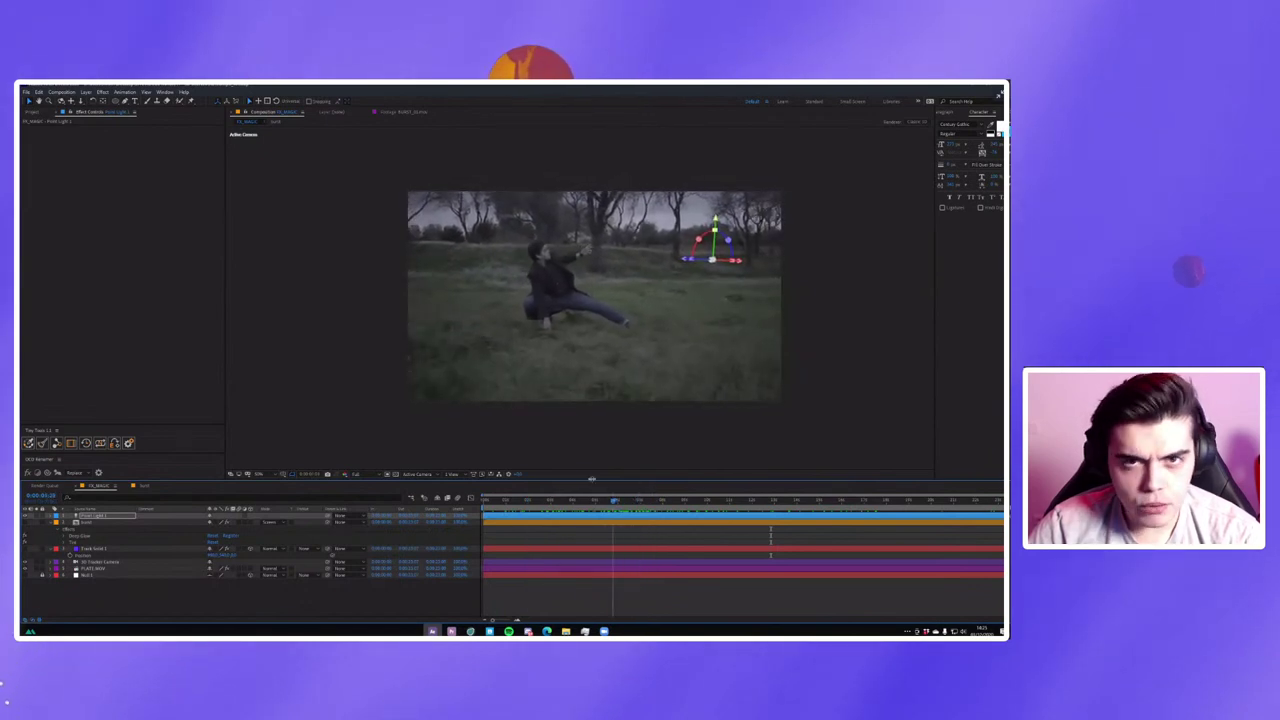
Create a new solid layer named 'optical flare'.
{"action": "left_click", "coordinate": [90, 91]}
{"action": "mouse_move", "coordinate": [200, 100]}
{"action": "left_click", "coordinate": [281, 112]}
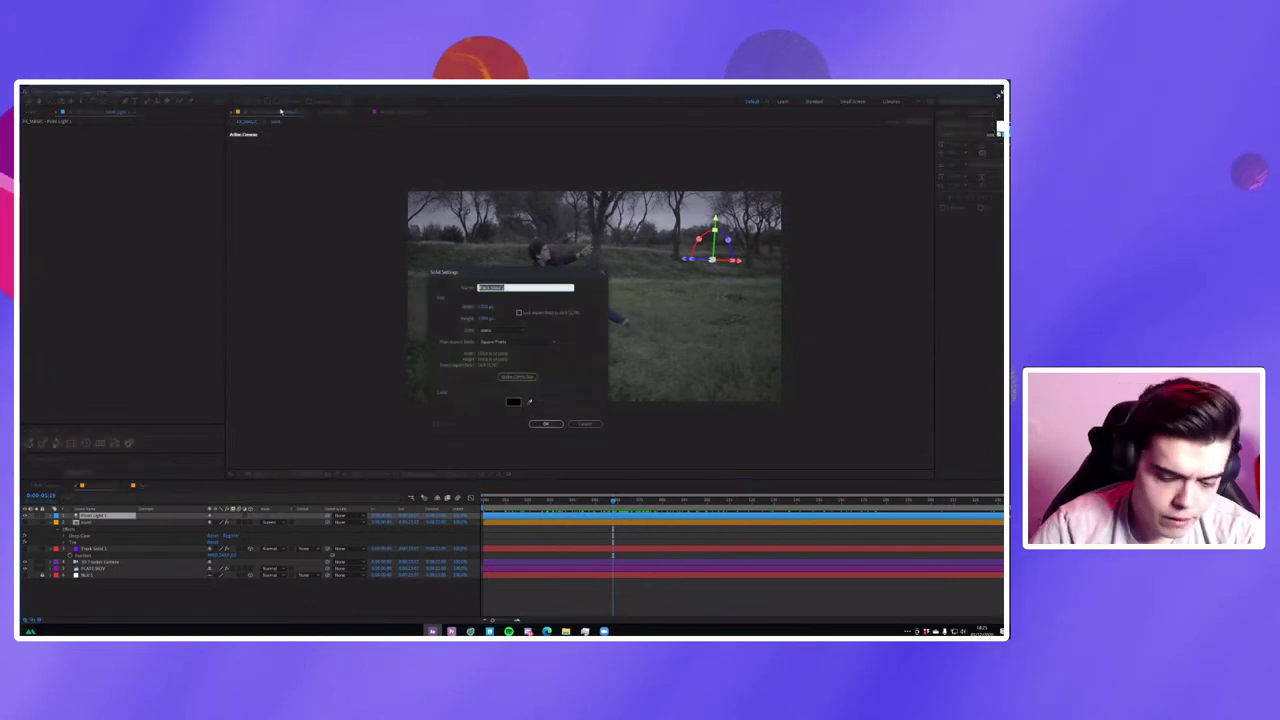
{"action": "type", "text": "optical flares"}
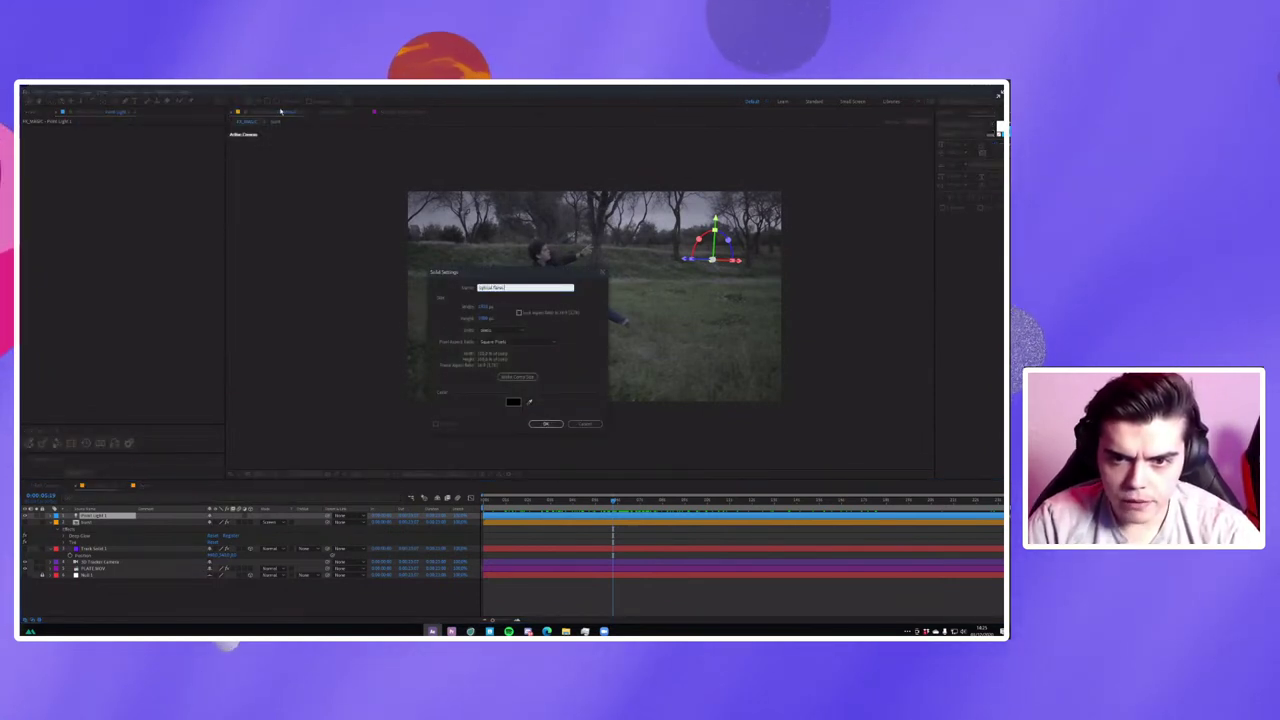
{"action": "key", "text": "Return"}
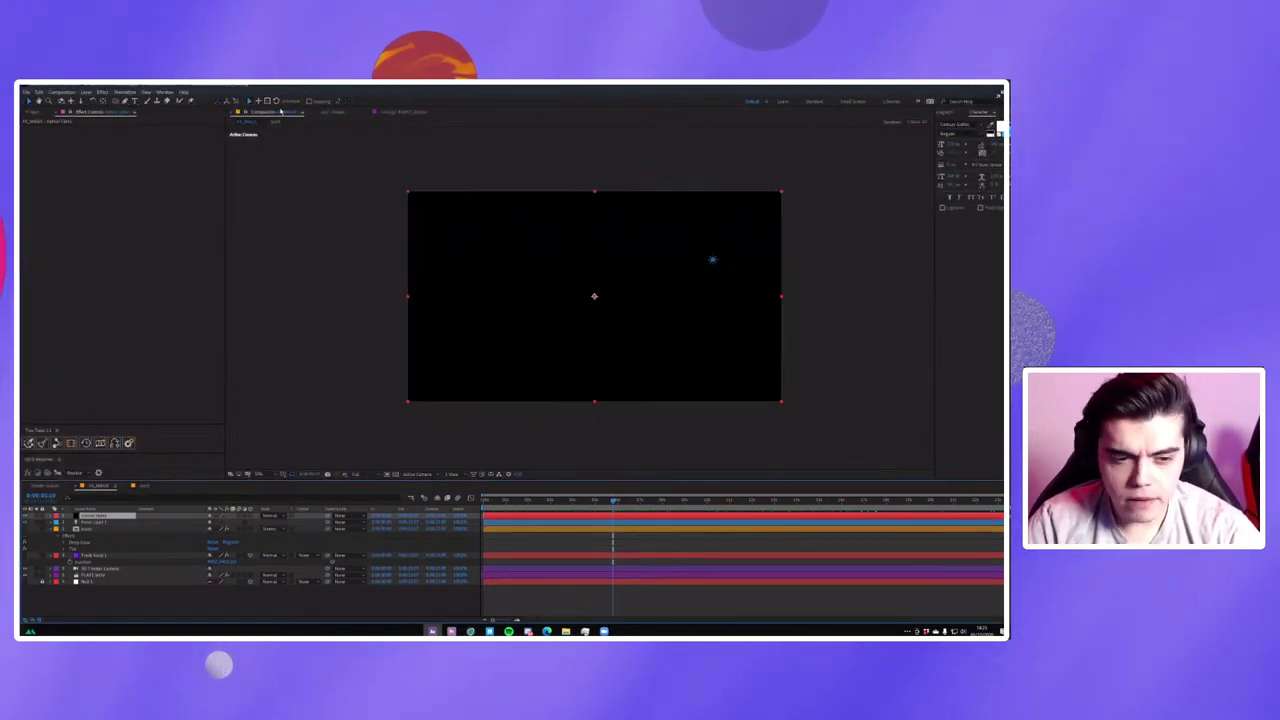
{"action": "type", "text": "optic"}
Apply Optical Flares to the solid and drag the flare centre across the frame.
{"action": "left_click", "coordinate": [281, 112]}
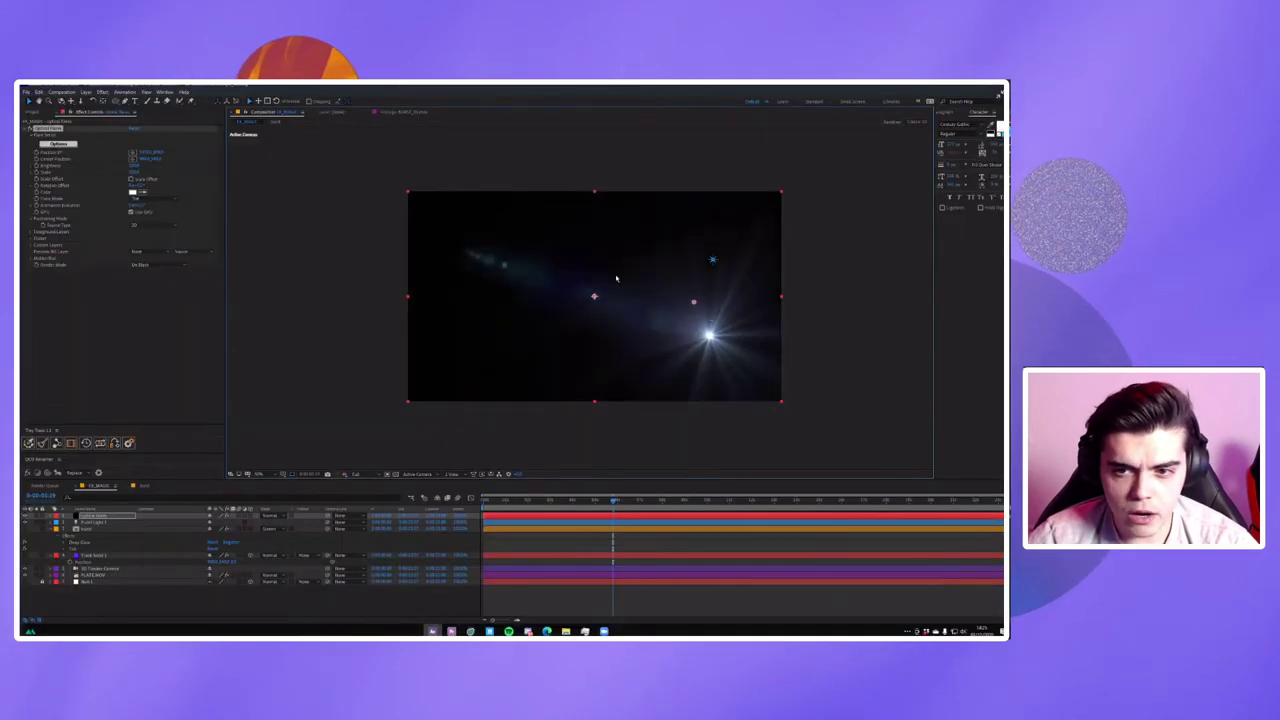
{"action": "left_click_drag", "start_coordinate": [708, 334], "coordinate": [510, 276]}
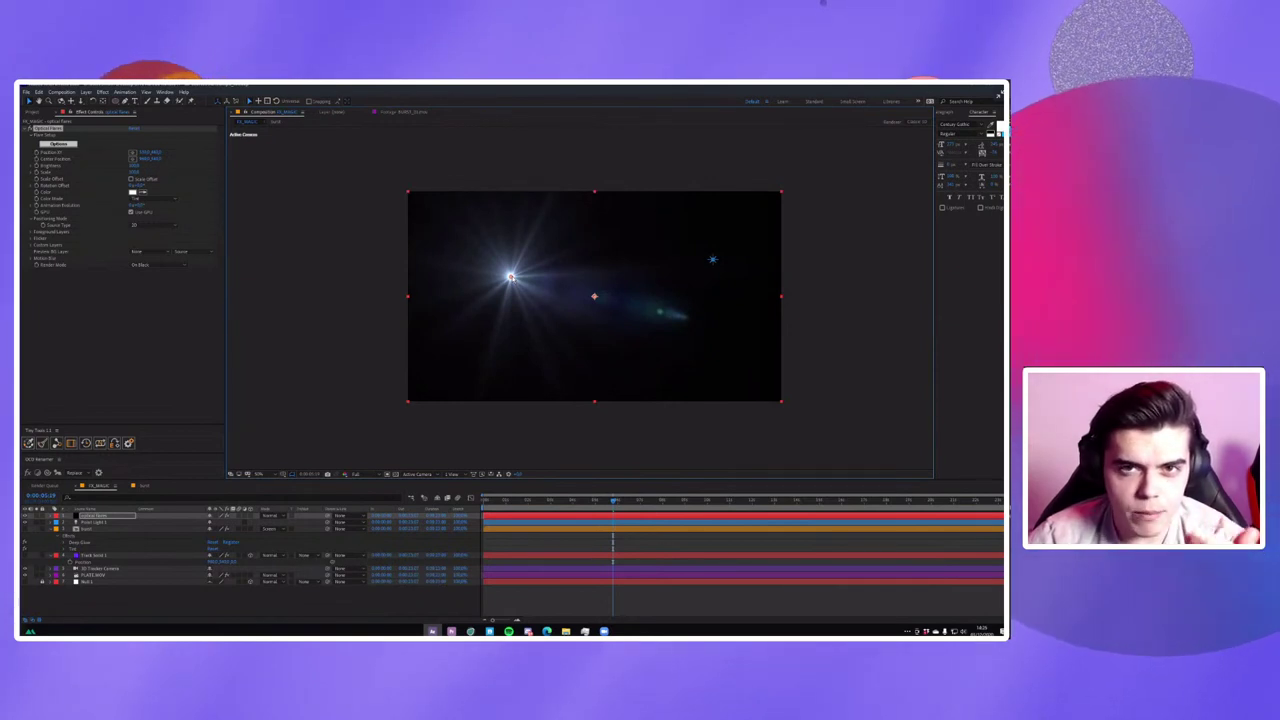
{"action": "left_click_drag", "start_coordinate": [510, 276], "coordinate": [516, 273]}
{"action": "left_click_drag", "start_coordinate": [645, 276], "coordinate": [618, 262]}
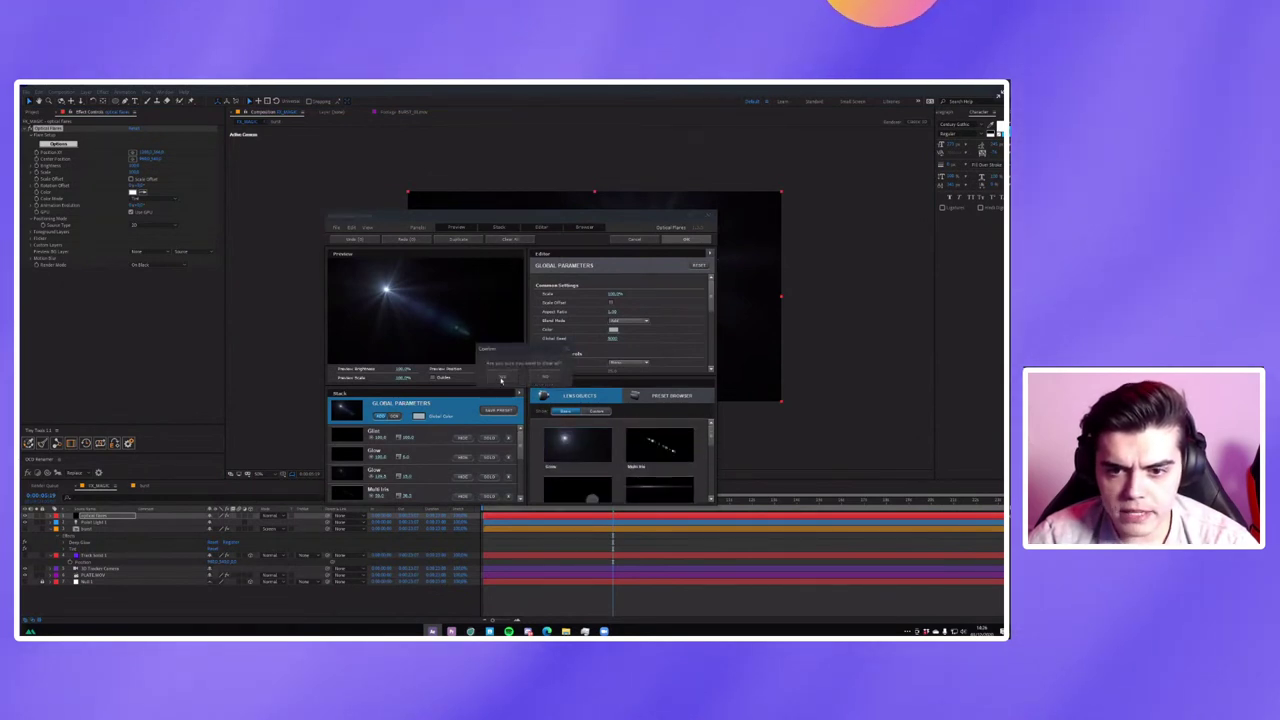
Add a Glow element, add then delete a Streak, reposition the glow, and confirm the flare.
{"action": "left_click", "coordinate": [573, 442]}
{"action": "left_click_drag", "start_coordinate": [388, 286], "coordinate": [448, 303]}
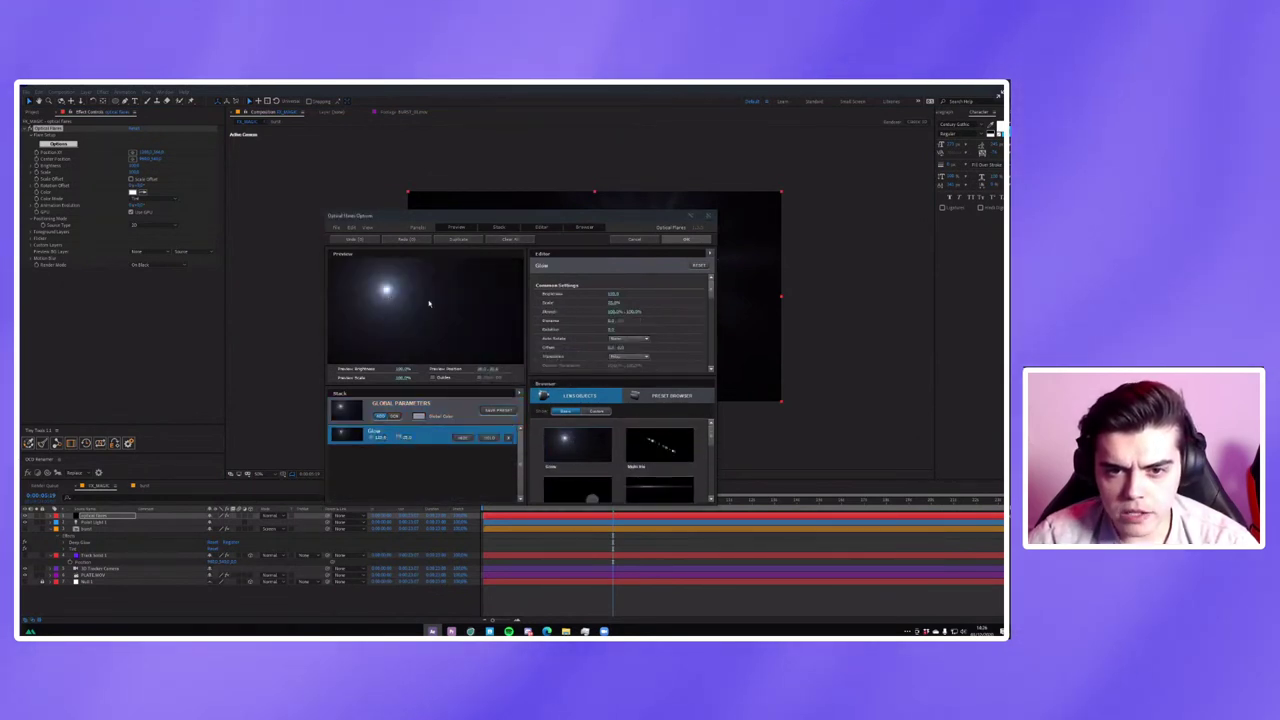
{"action": "left_click", "coordinate": [644, 484]}
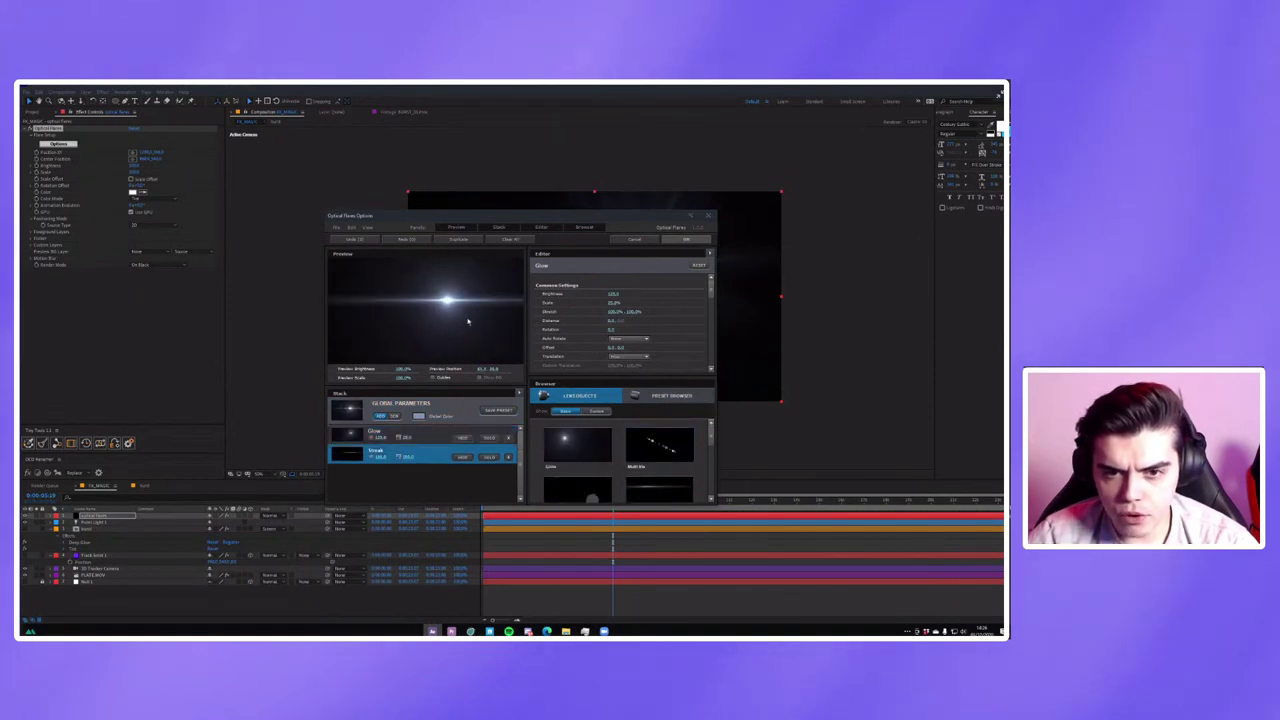
{"action": "key", "text": "Delete"}
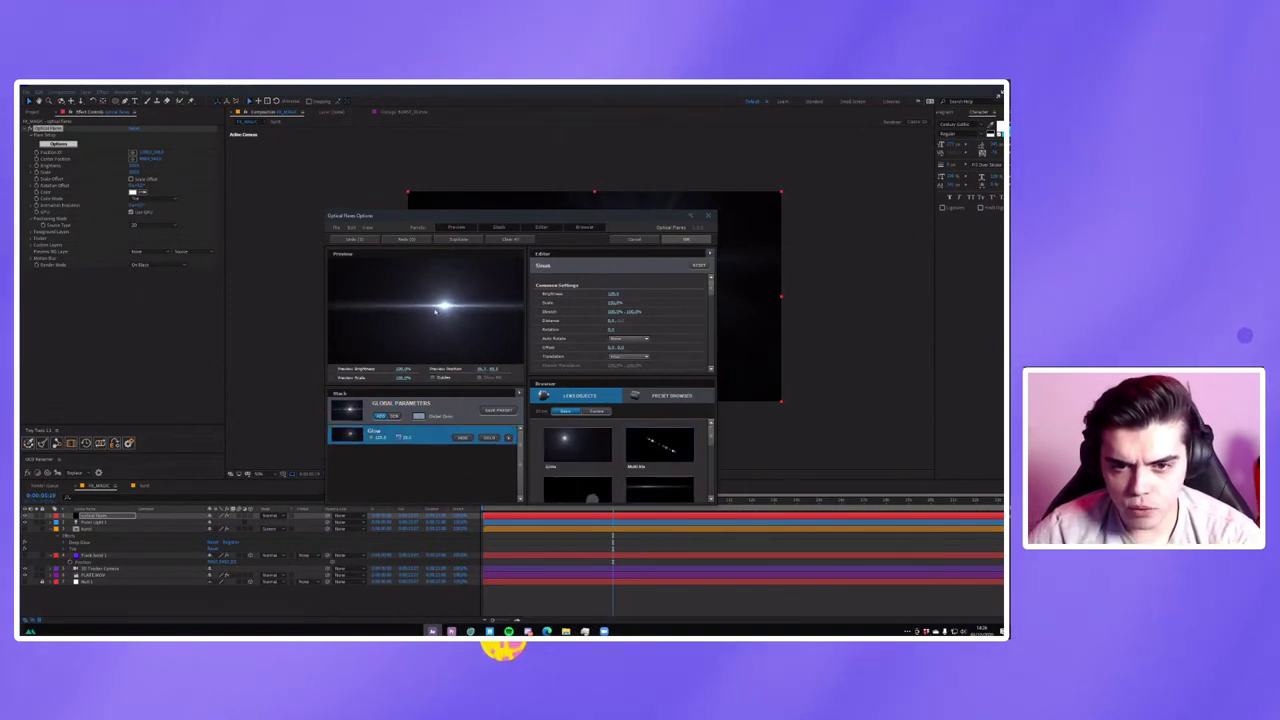
{"action": "left_click_drag", "start_coordinate": [410, 271], "coordinate": [391, 315]}
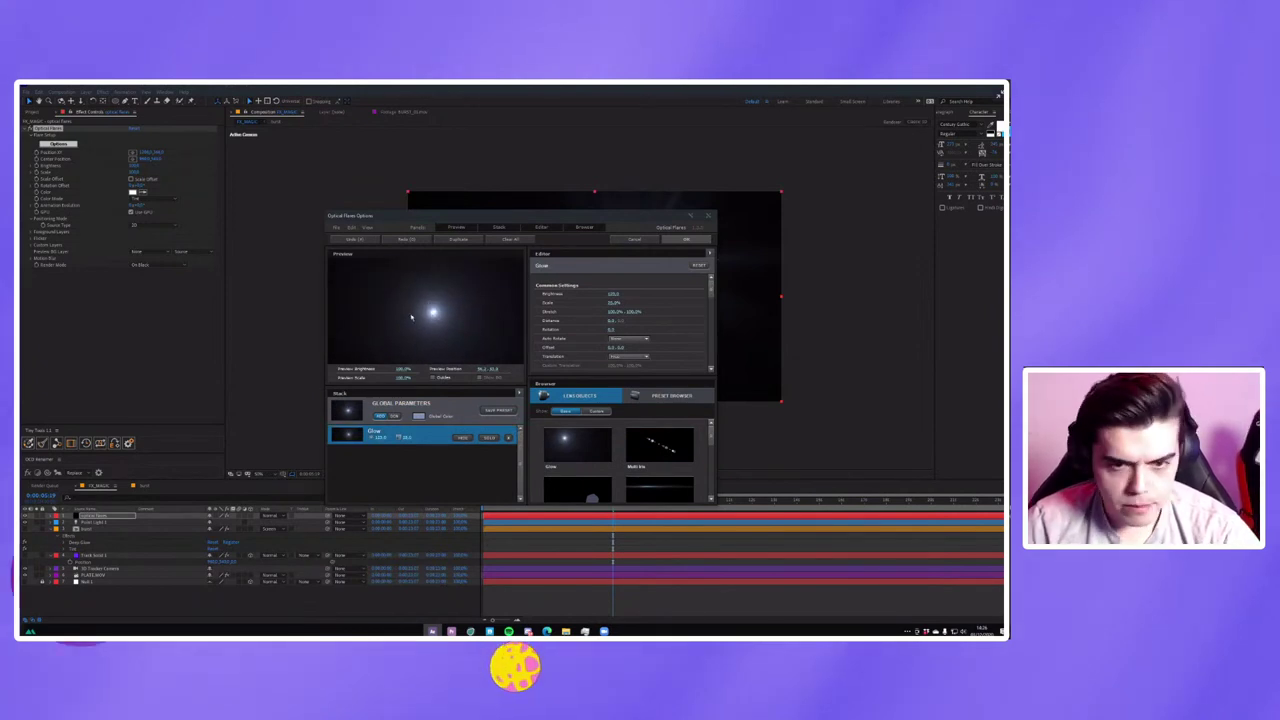
{"action": "key", "text": "Return"}
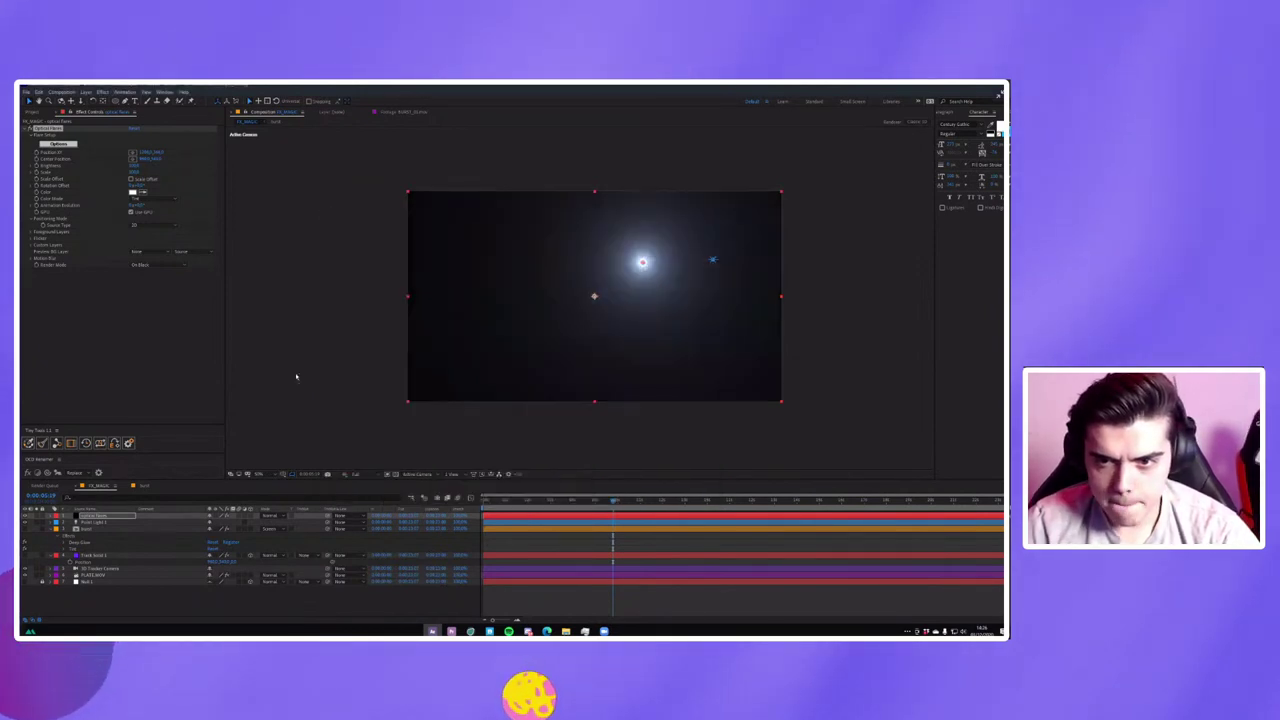
Set the flare's Source Type to Track Lights and scrub to check it follows the light.
{"action": "left_click", "coordinate": [133, 225]}
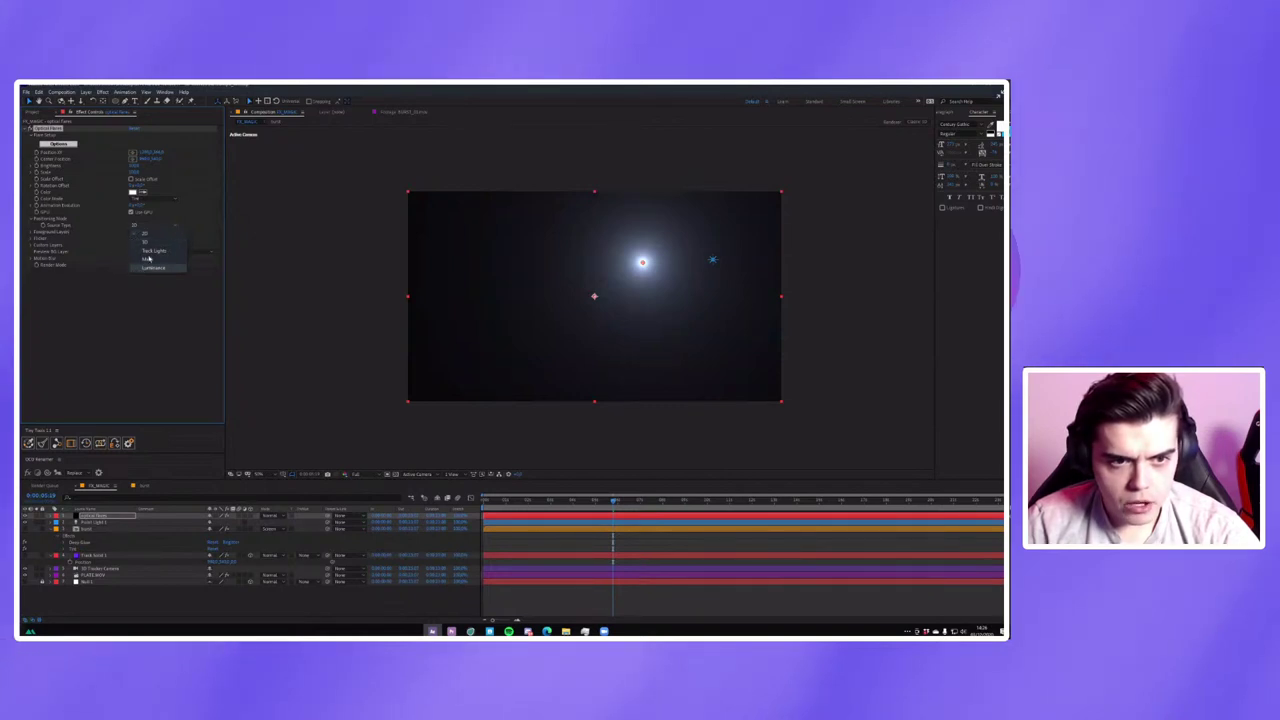
{"action": "left_click", "coordinate": [148, 251]}
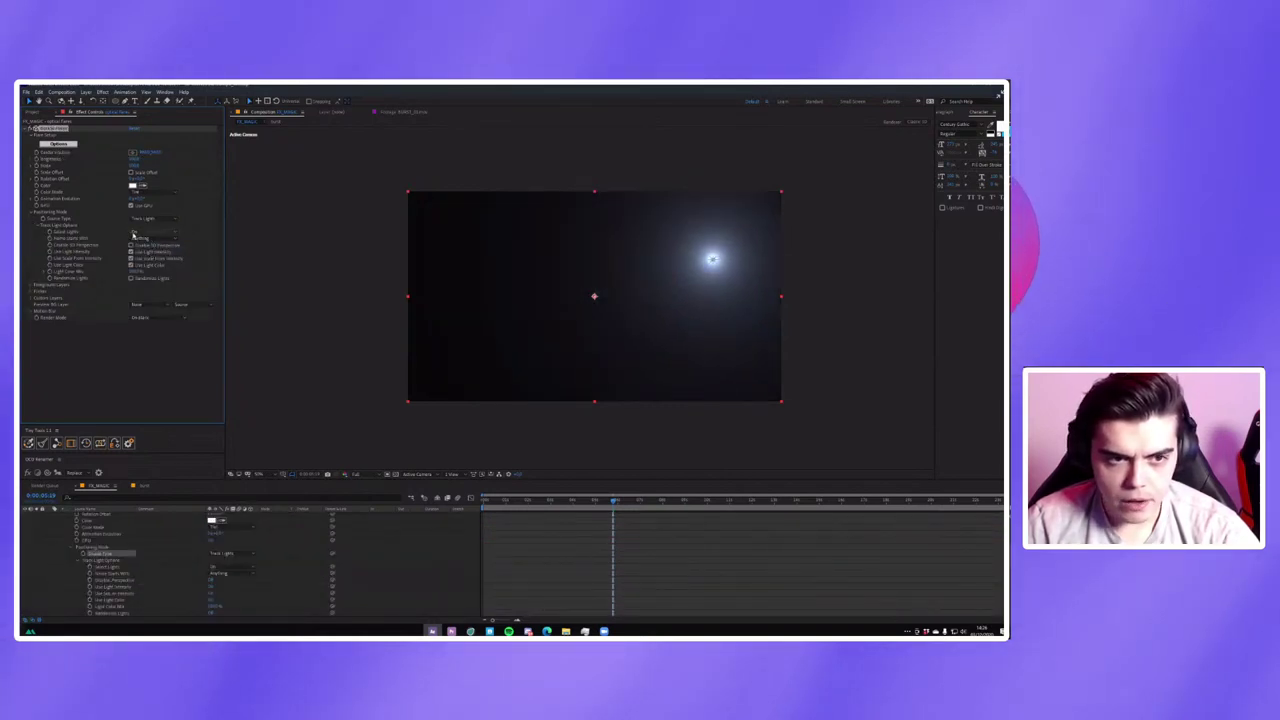
{"action": "scroll", "coordinate": [72, 524], "scroll_direction": "up", "scroll_amount": 3}
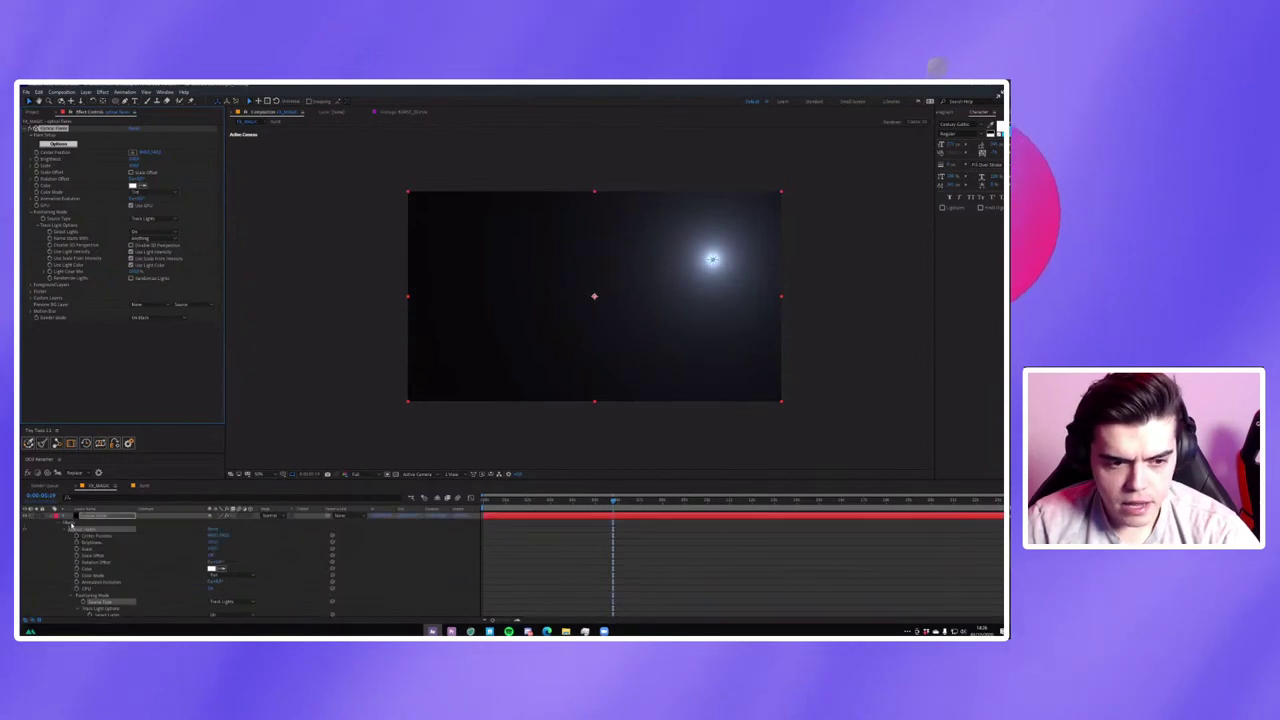
{"action": "left_click", "coordinate": [50, 517]}
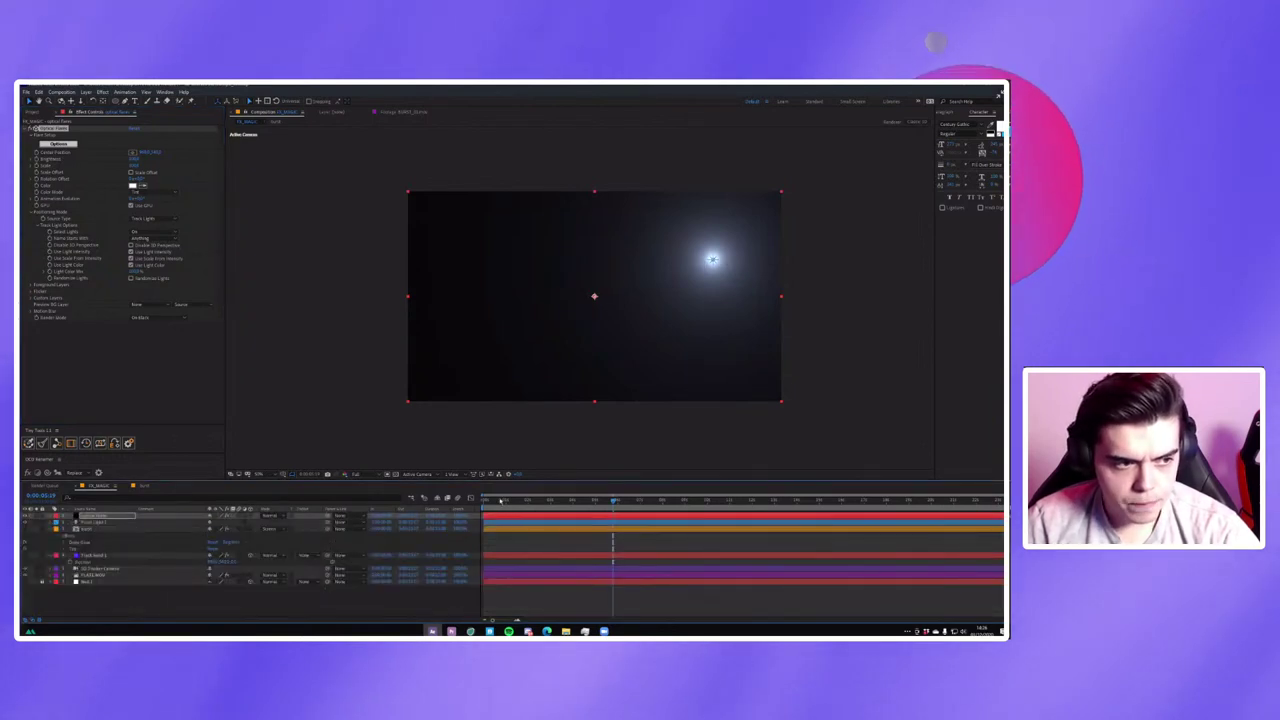
{"action": "left_click_drag", "start_coordinate": [532, 500], "coordinate": [781, 498]}
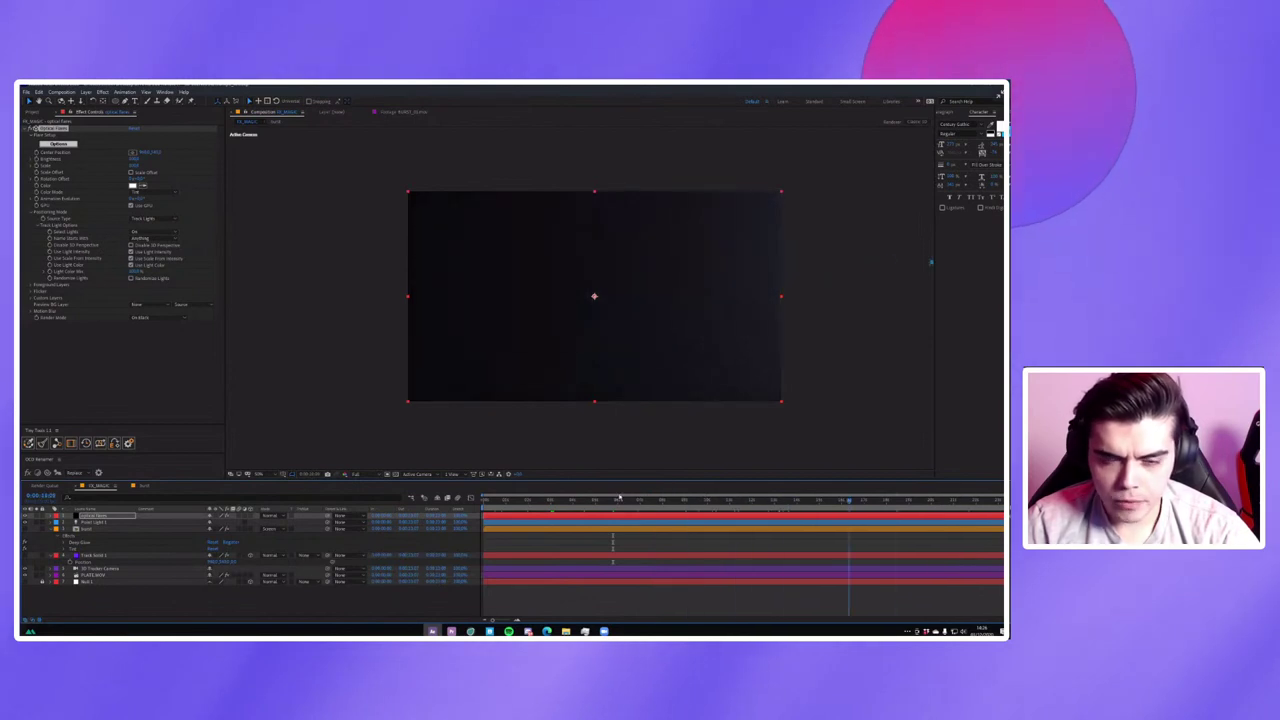
{"action": "key", "text": "Home"}
Set the flare layer to Screen mode, show the lightning layer, and make the flare colour red.
{"action": "left_click", "coordinate": [277, 519]}
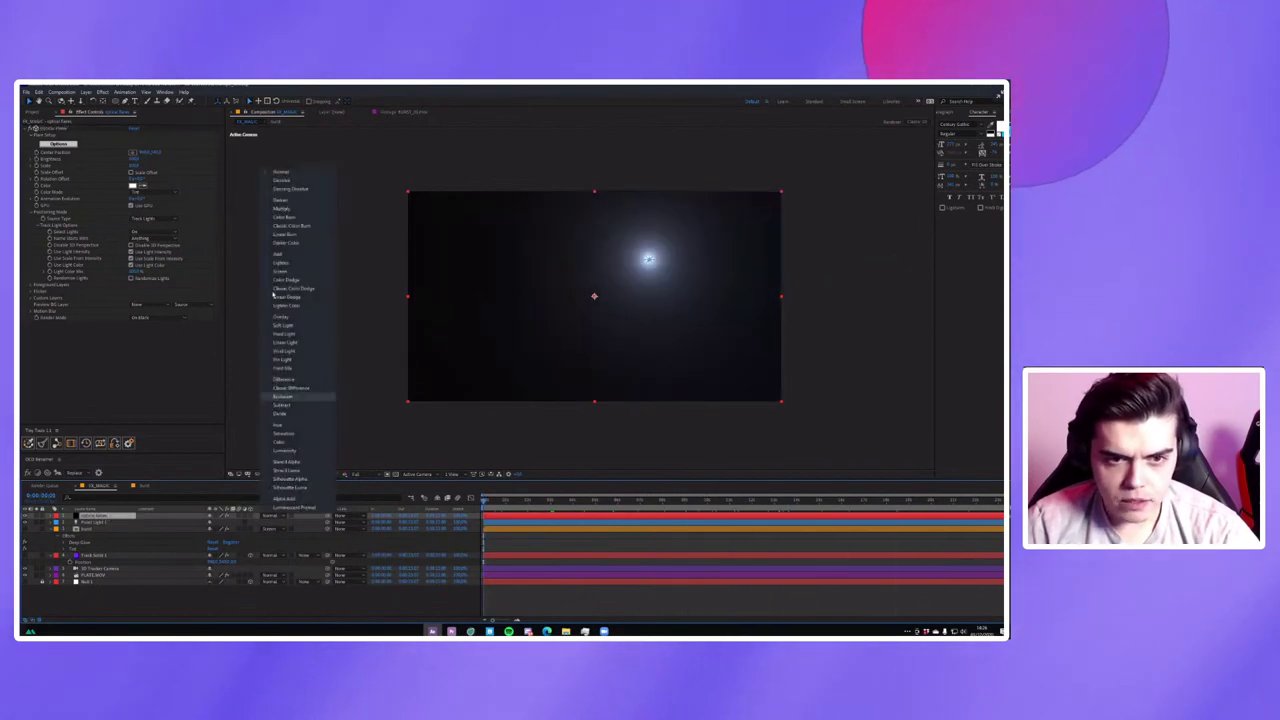
{"action": "left_click", "coordinate": [290, 273]}
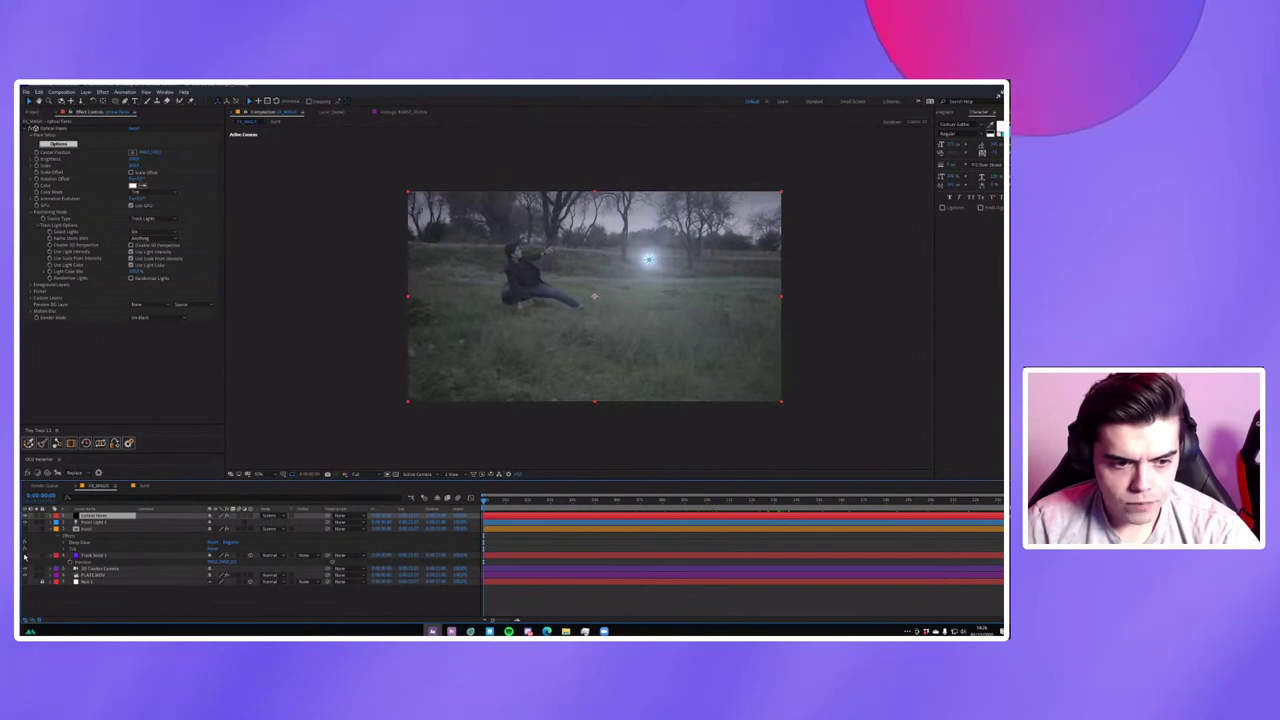
{"action": "left_click", "coordinate": [27, 528]}
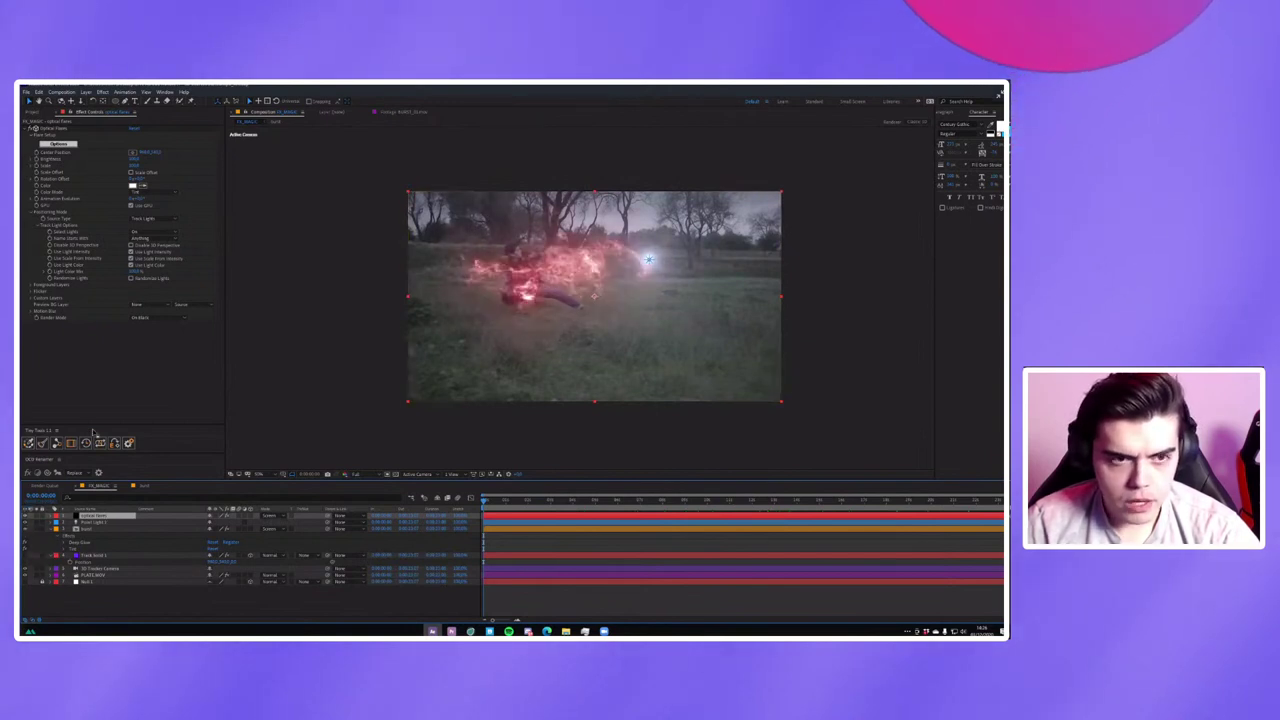
{"action": "left_click", "coordinate": [133, 187]}
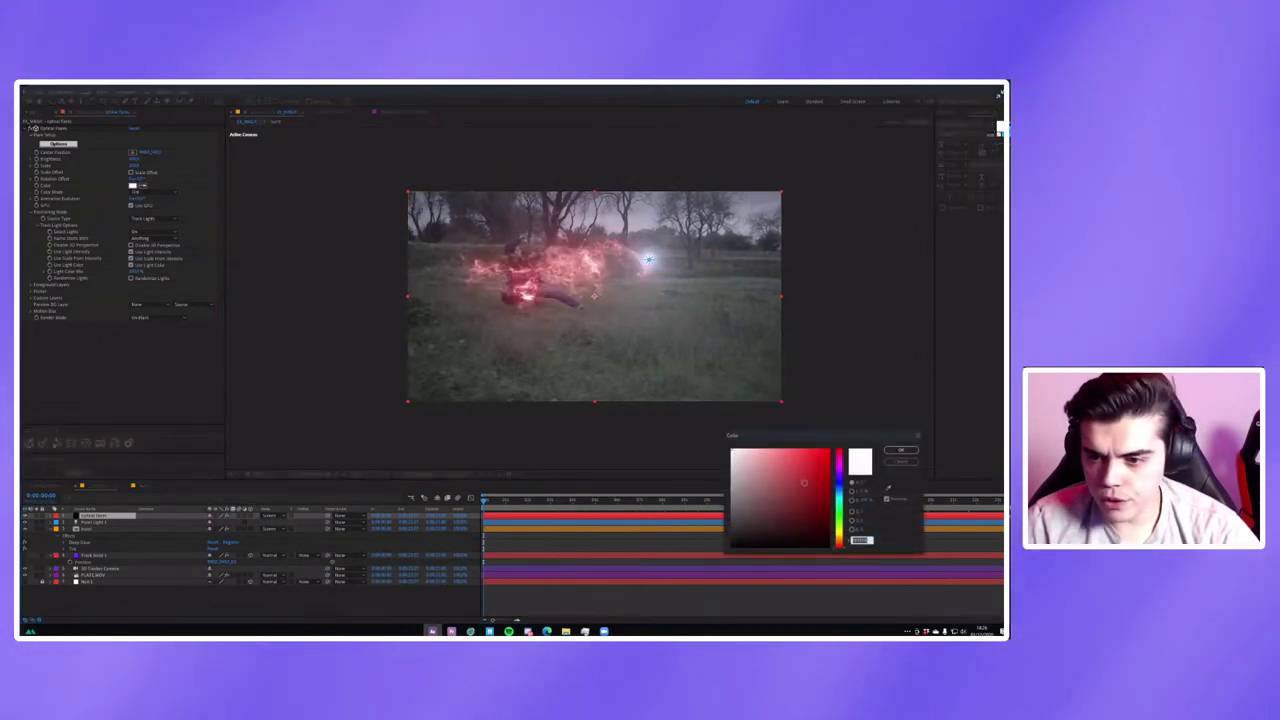
{"action": "left_click_drag", "start_coordinate": [804, 483], "coordinate": [802, 459]}
{"action": "left_click", "coordinate": [900, 450]}
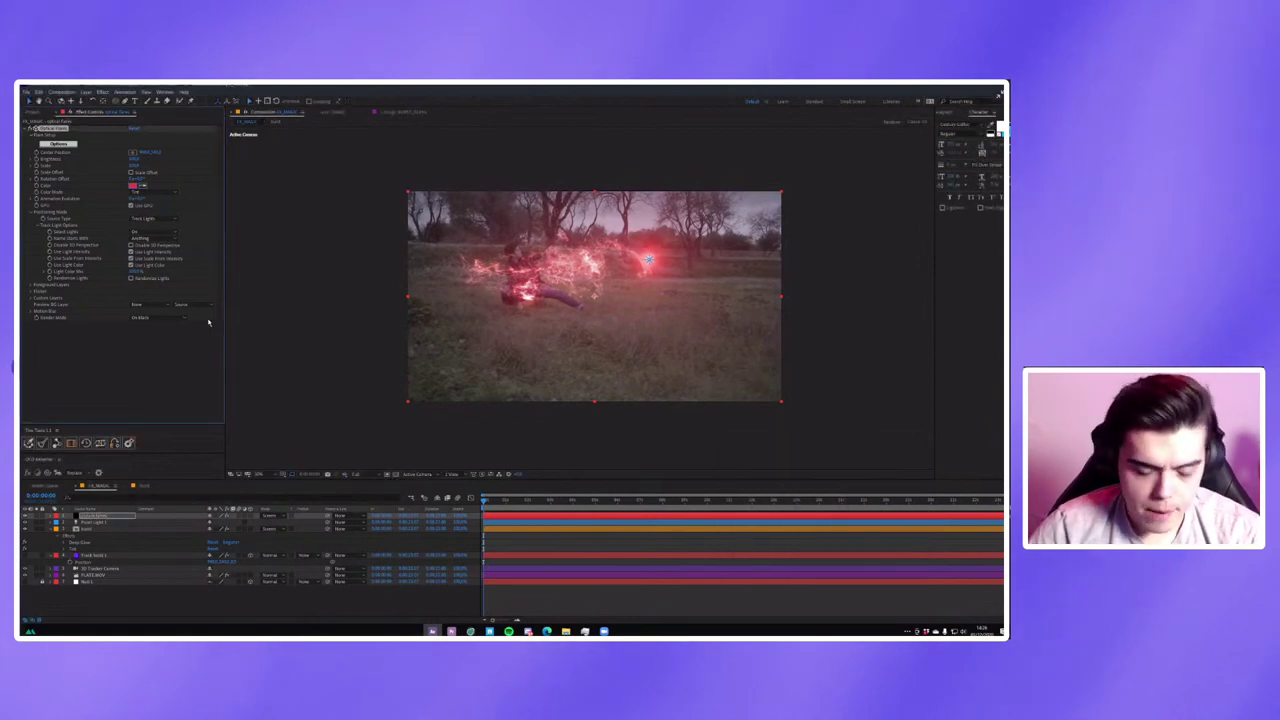
{"action": "left_click", "coordinate": [185, 317]}
{"action": "left_click", "coordinate": [208, 322]}
Add a Curves adjustment darkening the red glow and apply a Tint effect to the flare layer.
{"action": "key", "text": "ctrl+alt+shift+e"}
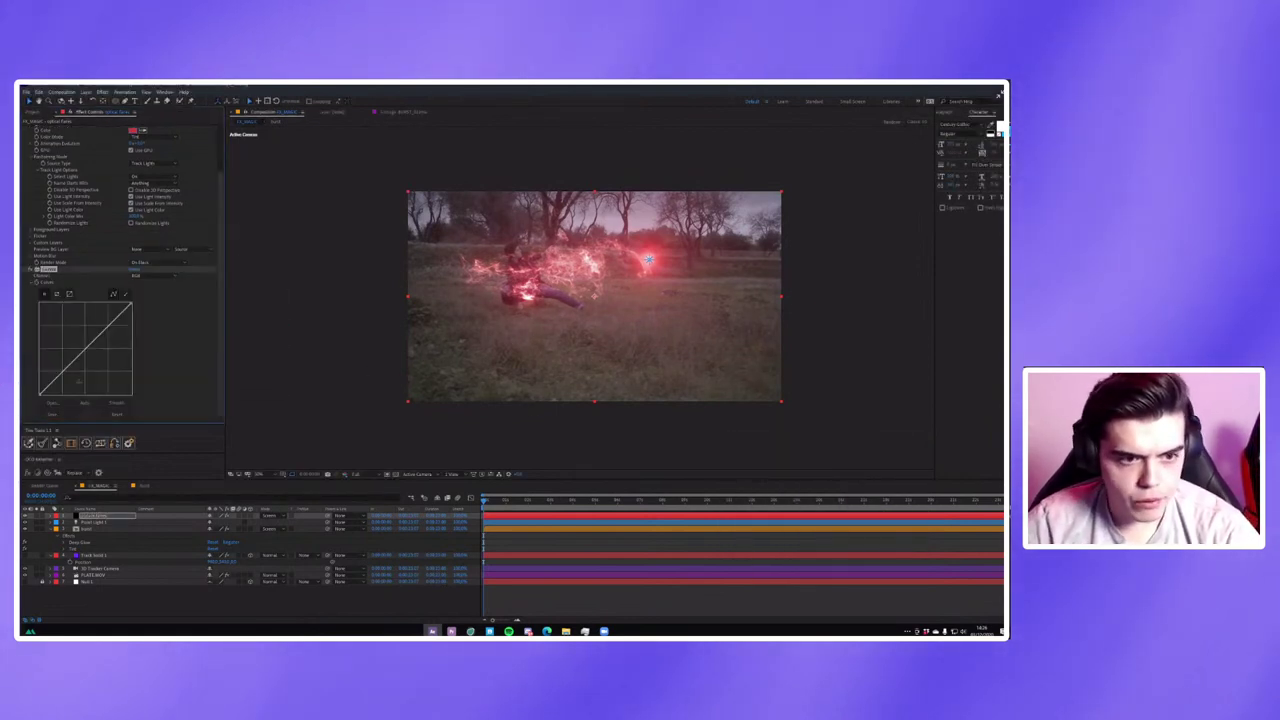
{"action": "left_click_drag", "start_coordinate": [66, 384], "coordinate": [66, 388]}
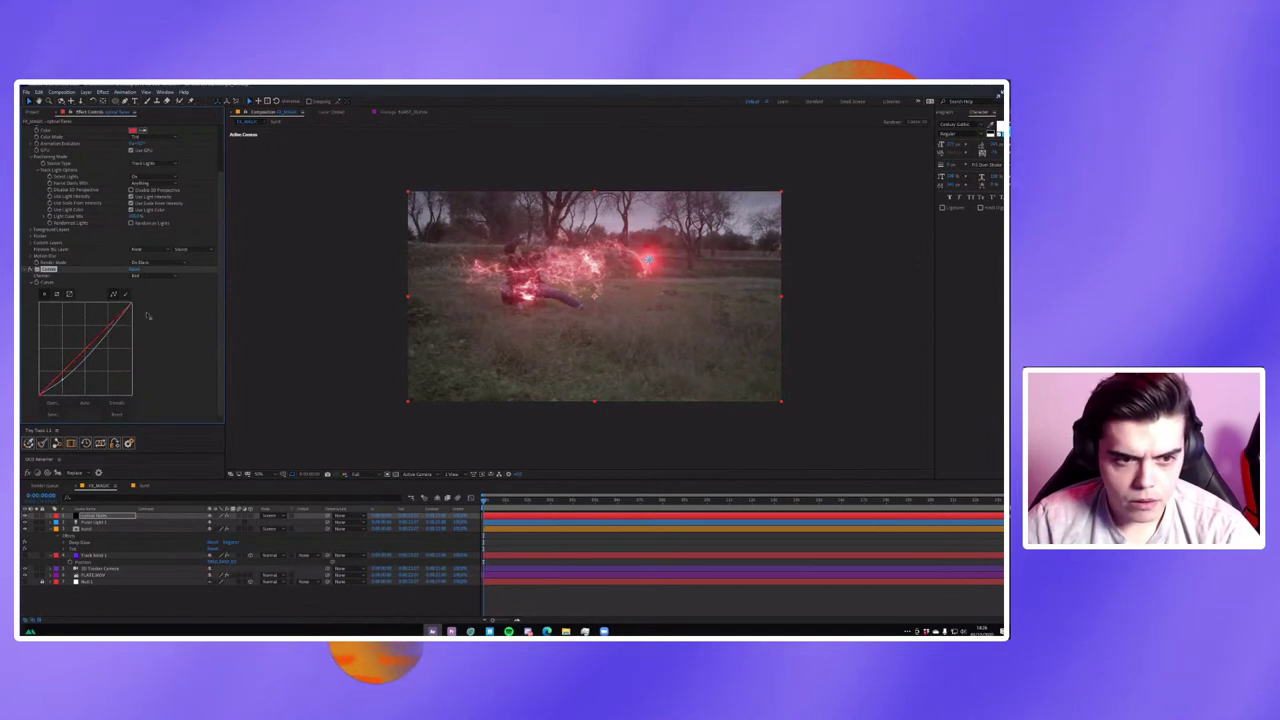
{"action": "left_click", "coordinate": [110, 328]}
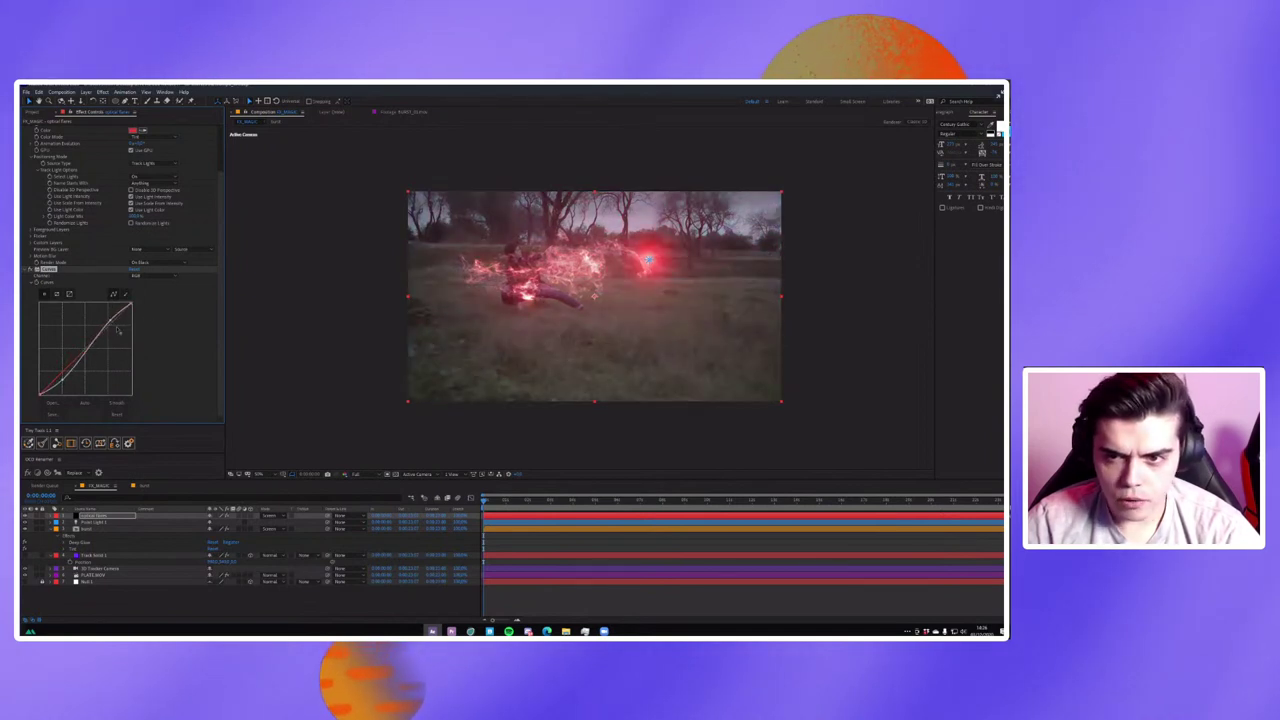
{"action": "key", "text": "ctrl+space"}
{"action": "type", "text": "tint"}
{"action": "key", "text": "Return"}
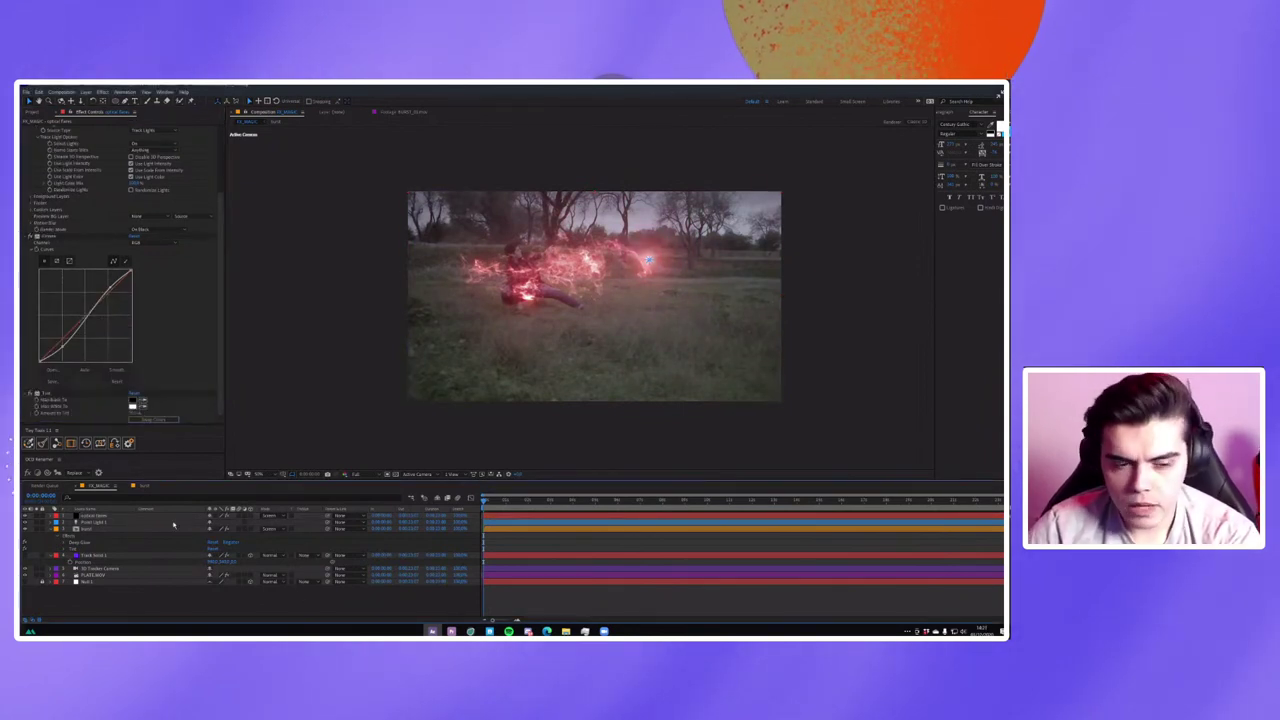
{"action": "left_click", "coordinate": [245, 519]}
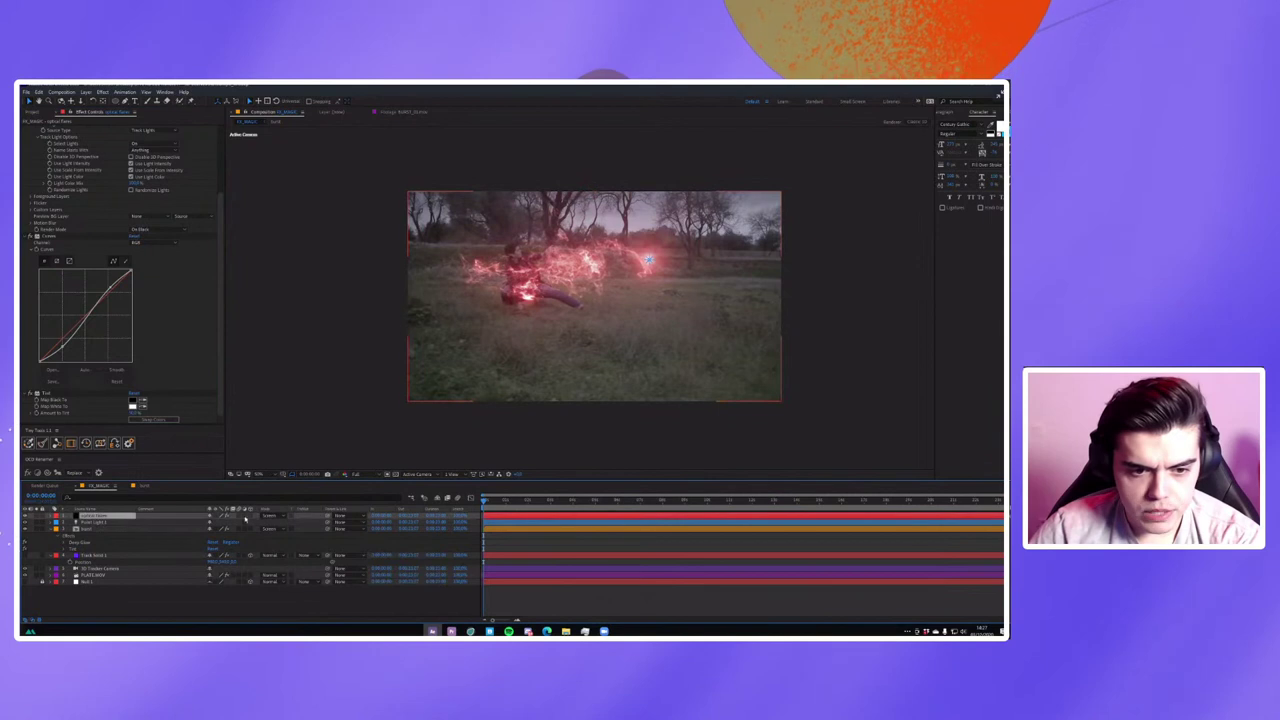
{"action": "left_click", "coordinate": [226, 588]}
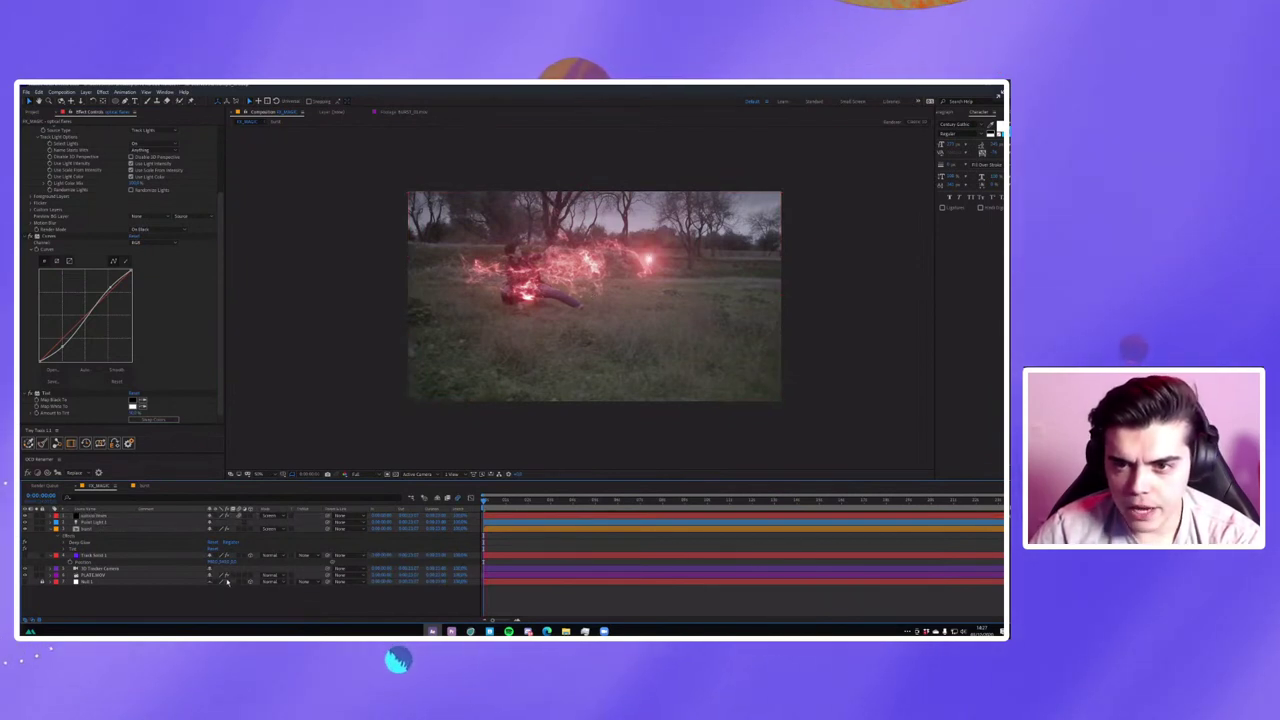
{"action": "left_click", "coordinate": [358, 473]}
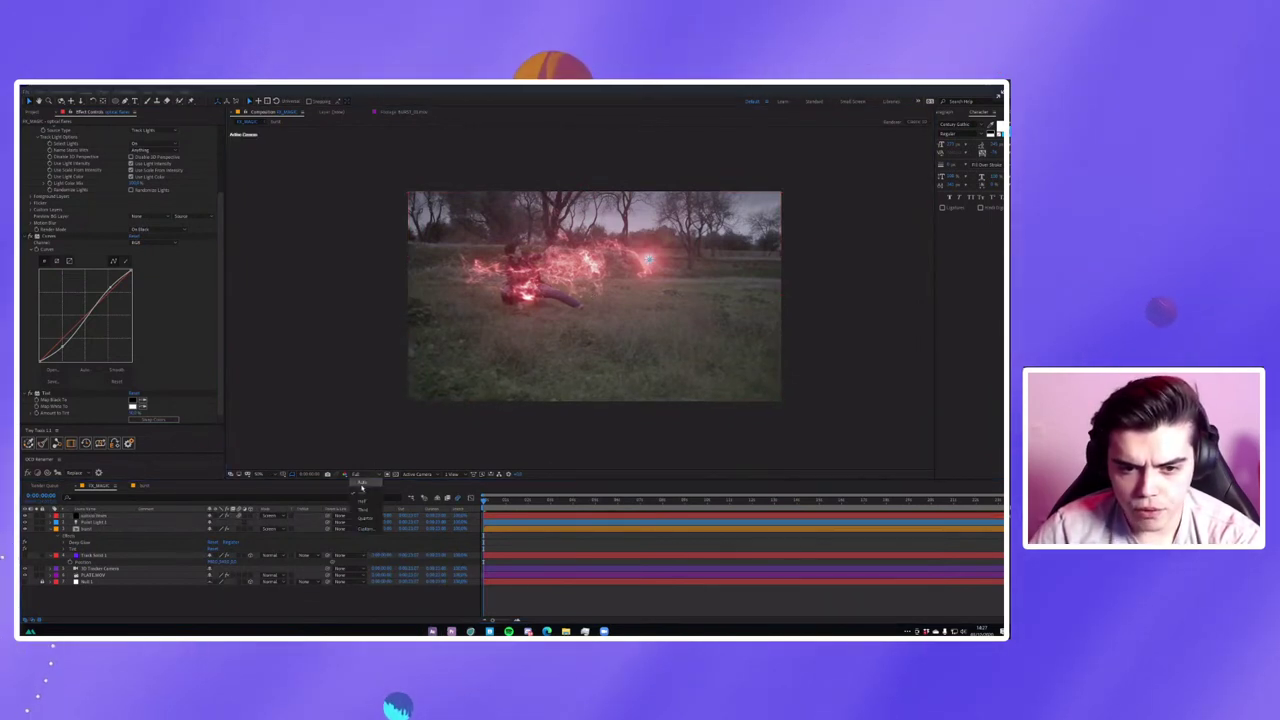
Lower preview resolution to half and move the point light toward the right edge.
{"action": "left_click", "coordinate": [371, 480]}
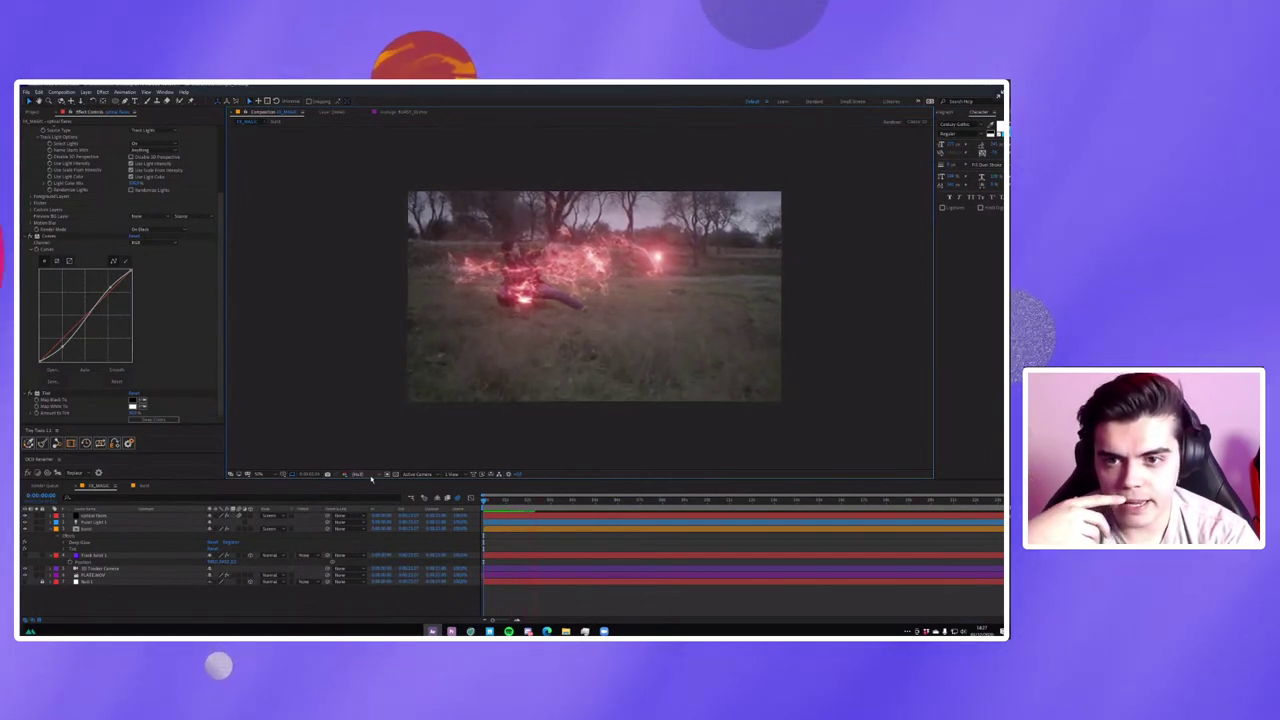
{"action": "left_click", "coordinate": [645, 502]}
{"action": "mouse_move", "coordinate": [646, 510]}
{"action": "left_mouse_down"}
{"action": "mouse_move", "coordinate": [658, 510]}
{"action": "mouse_move", "coordinate": [640, 510]}
{"action": "left_mouse_up"}
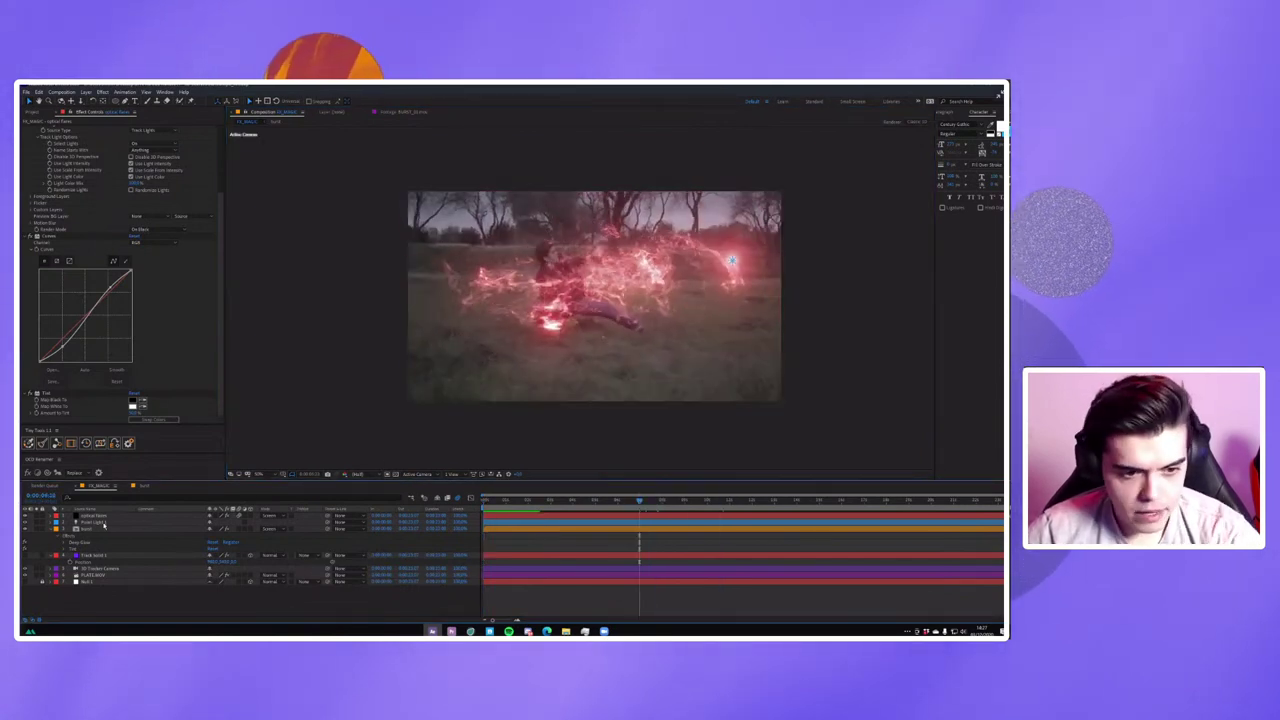
{"action": "left_click", "coordinate": [735, 258]}
{"action": "left_click", "coordinate": [765, 270]}
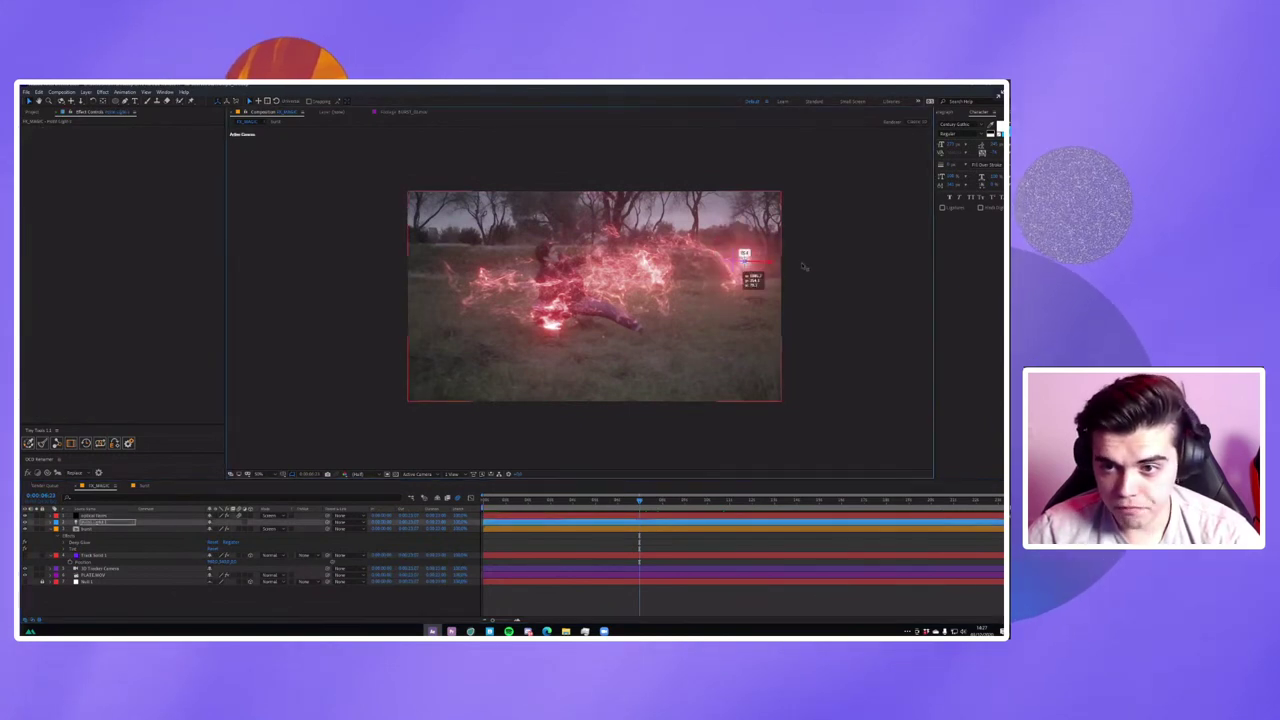
{"action": "mouse_move", "coordinate": [765, 270]}
{"action": "left_mouse_down"}
{"action": "mouse_move", "coordinate": [770, 258]}
{"action": "mouse_move", "coordinate": [733, 246]}
{"action": "left_mouse_up"}
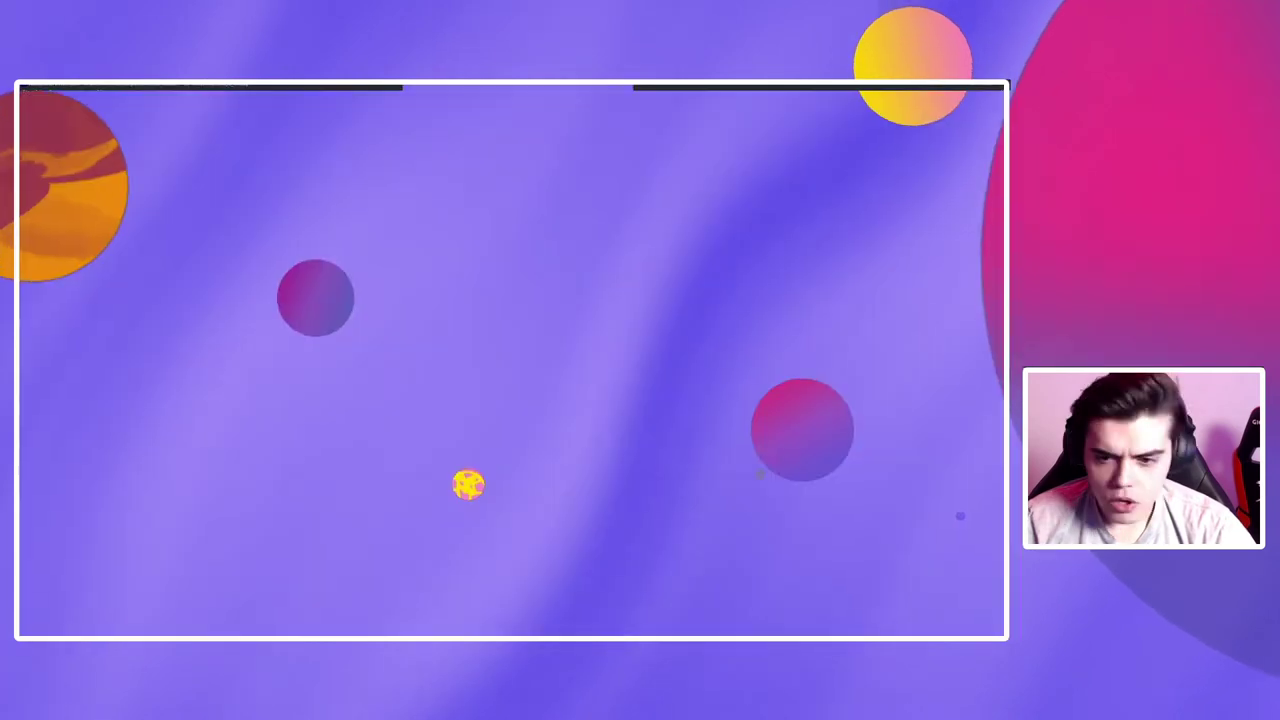
{"action": "key", "text": "space"}
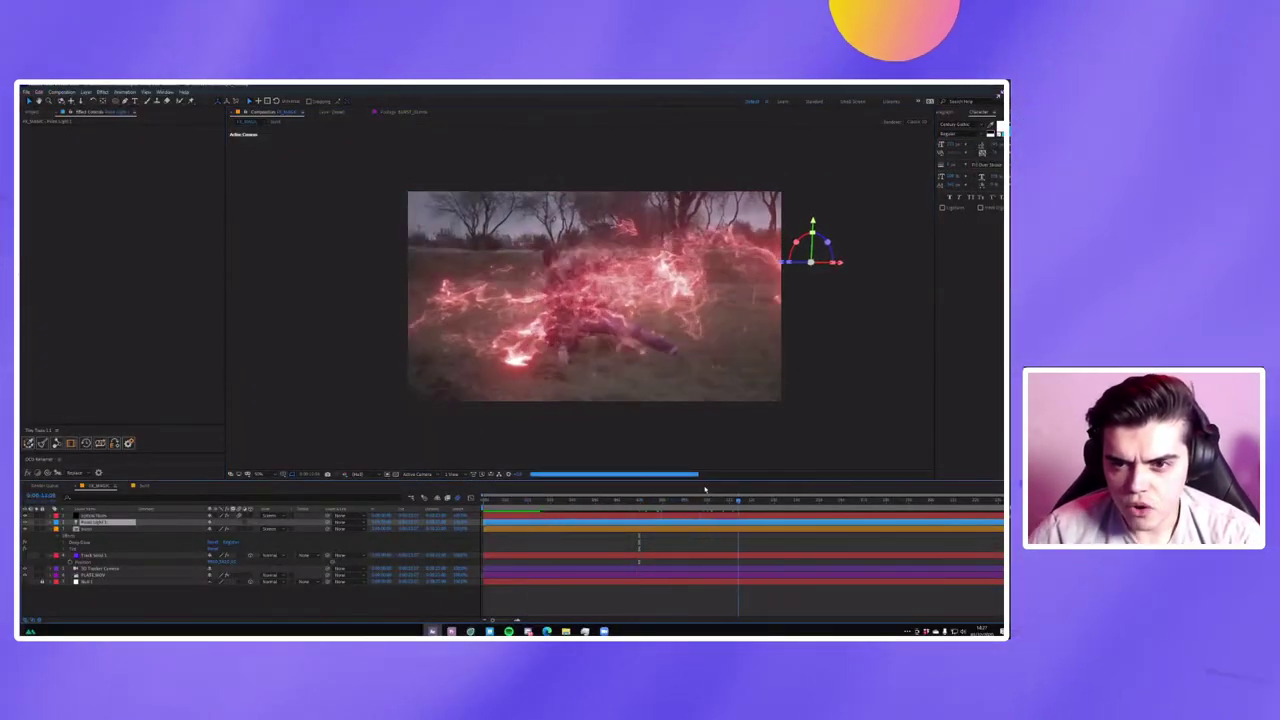
Fine-tune the light's horizontal position with previews, then show the lightning layer's glow settings.
{"action": "left_click", "coordinate": [601, 497]}
{"action": "key", "text": "space"}
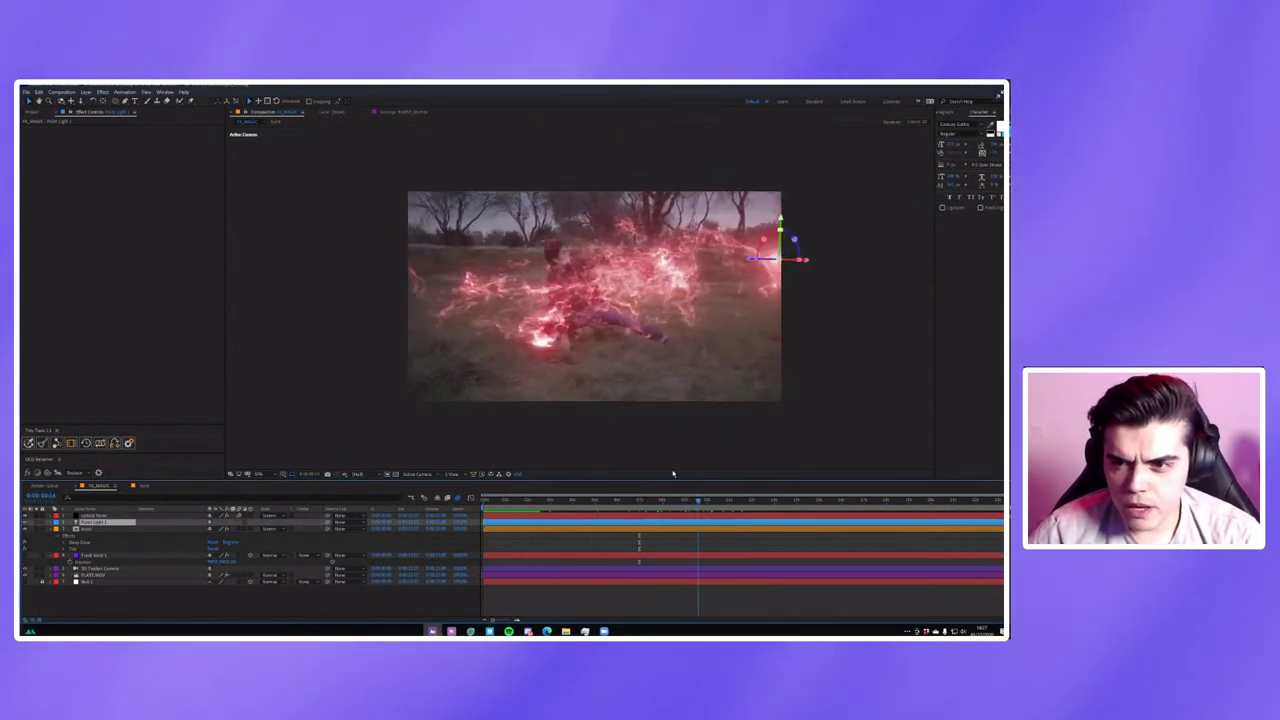
{"action": "left_click", "coordinate": [756, 266]}
{"action": "left_click_drag", "start_coordinate": [764, 264], "coordinate": [776, 262]}
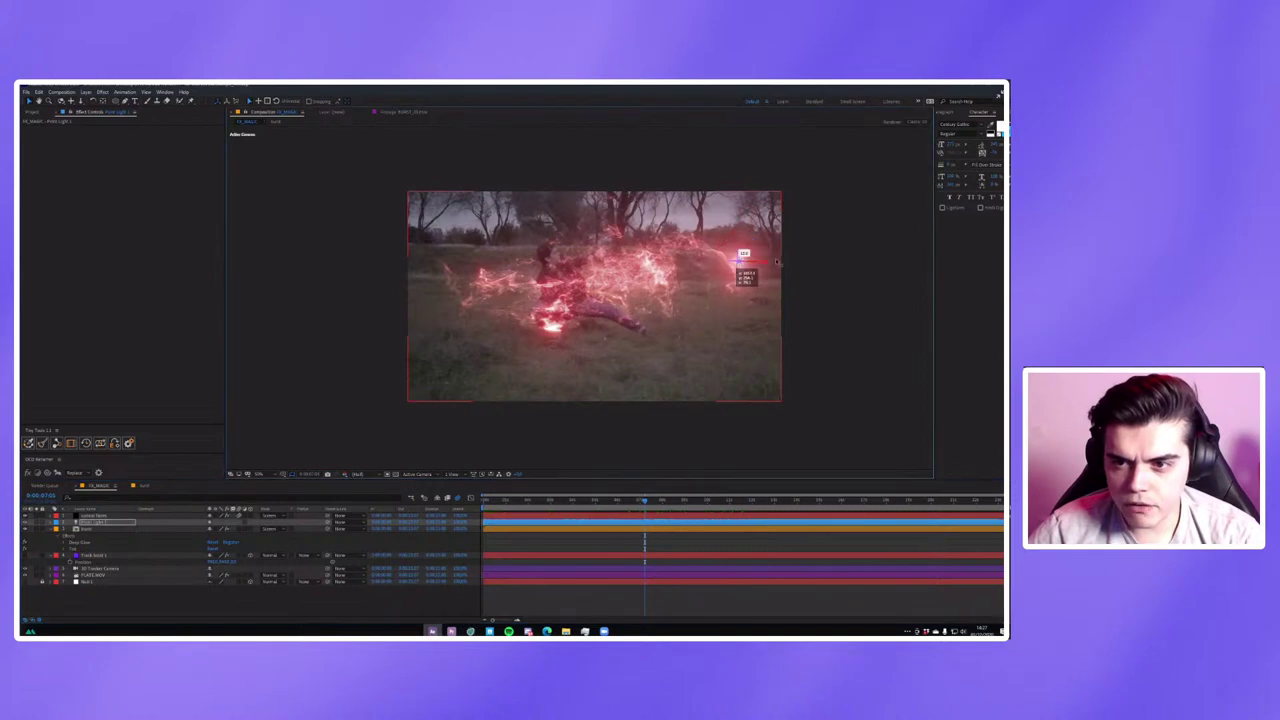
{"action": "key", "text": "space"}
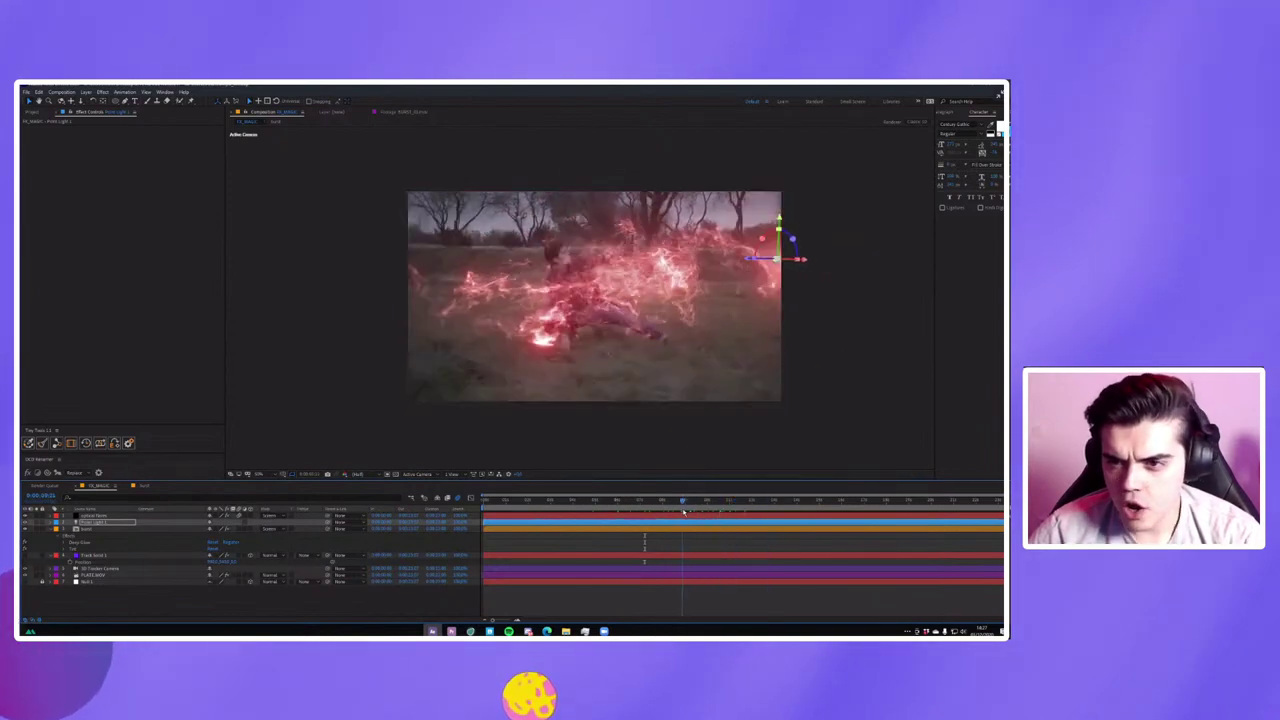
{"action": "left_click", "coordinate": [566, 500]}
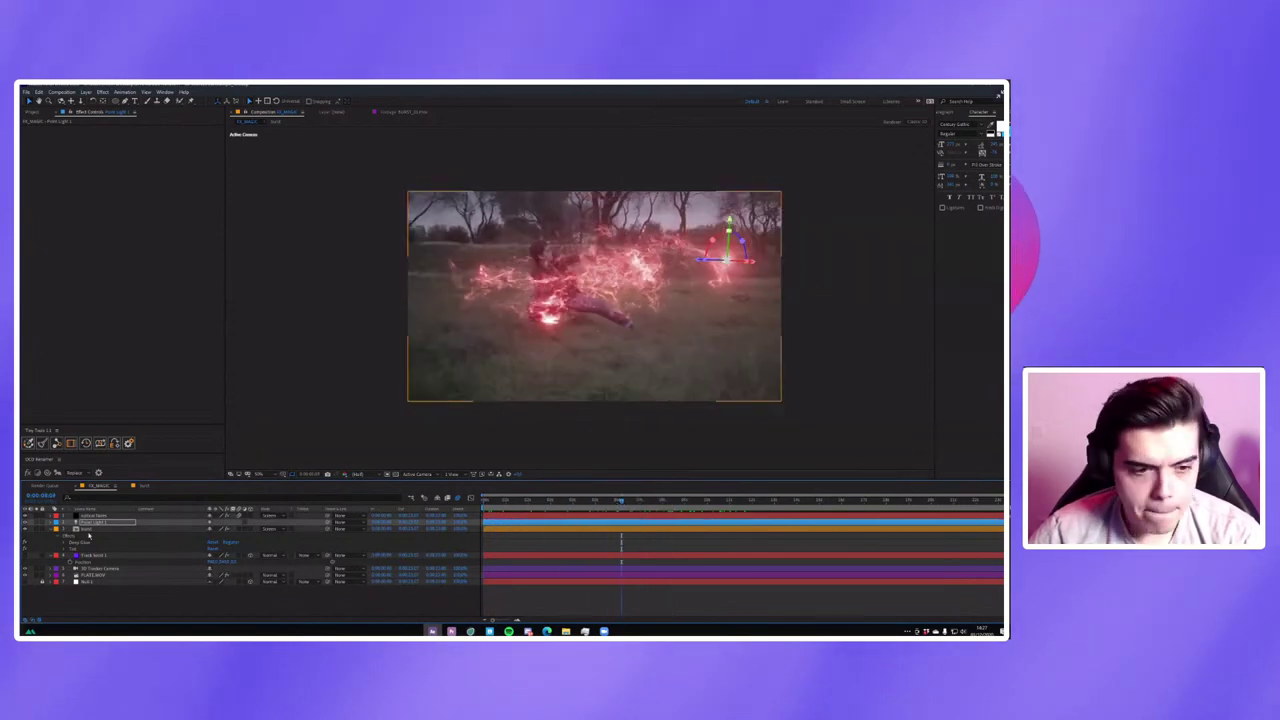
{"action": "left_click", "coordinate": [95, 516]}
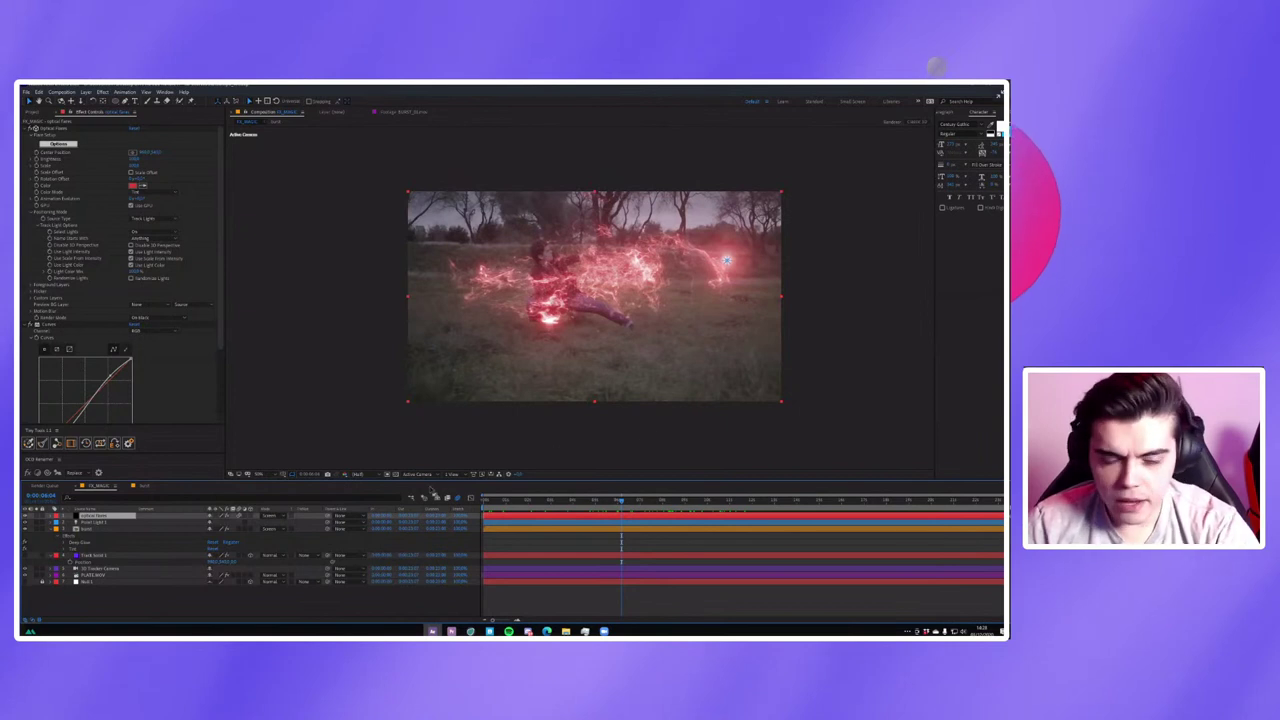
{"action": "left_click", "coordinate": [92, 533]}
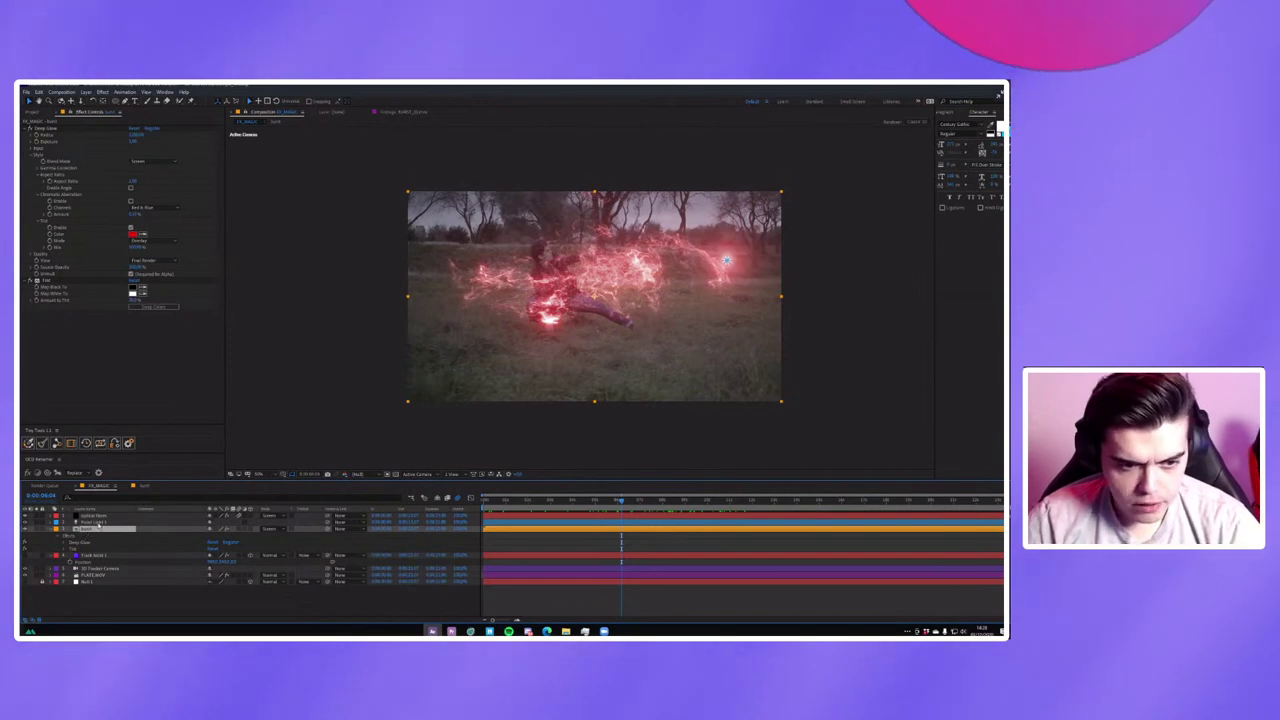
Open the burst precomp and add a Null Object control layer.
{"action": "double_click", "coordinate": [95, 527]}
{"action": "double_click", "coordinate": [98, 534]}
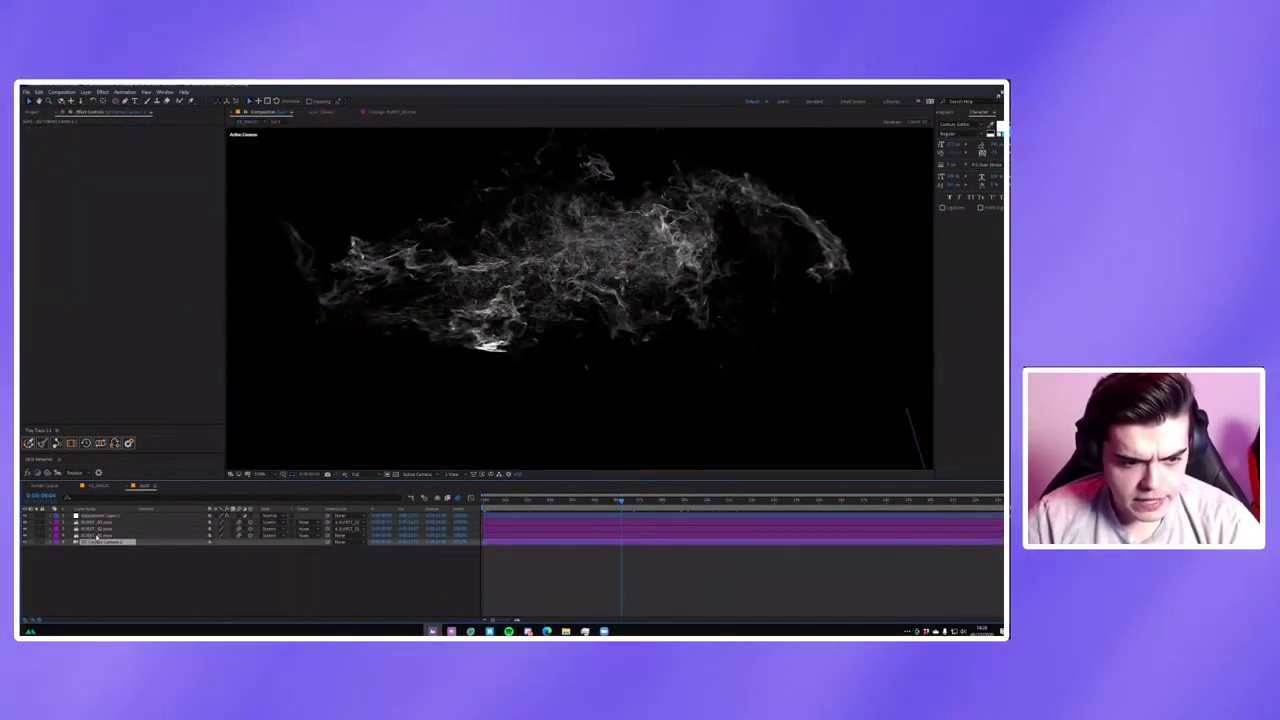
{"action": "left_click", "coordinate": [96, 522], "text": "shift"}
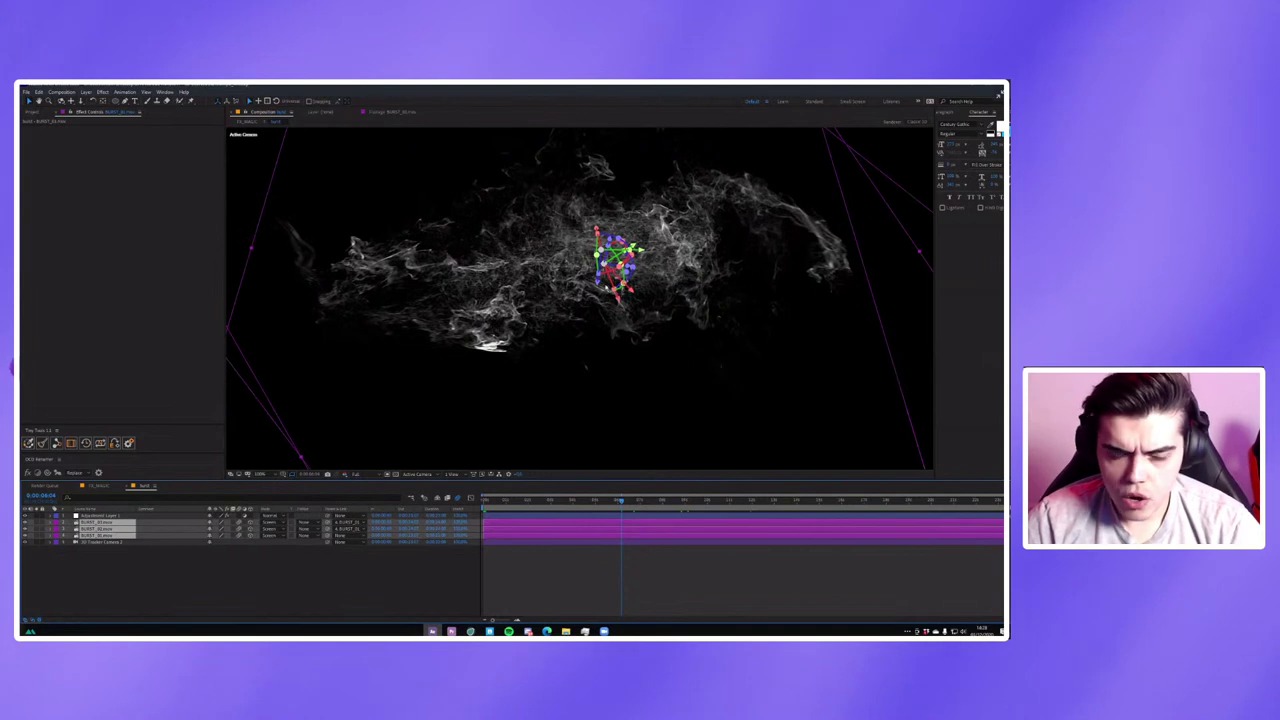
{"action": "left_click", "coordinate": [86, 92]}
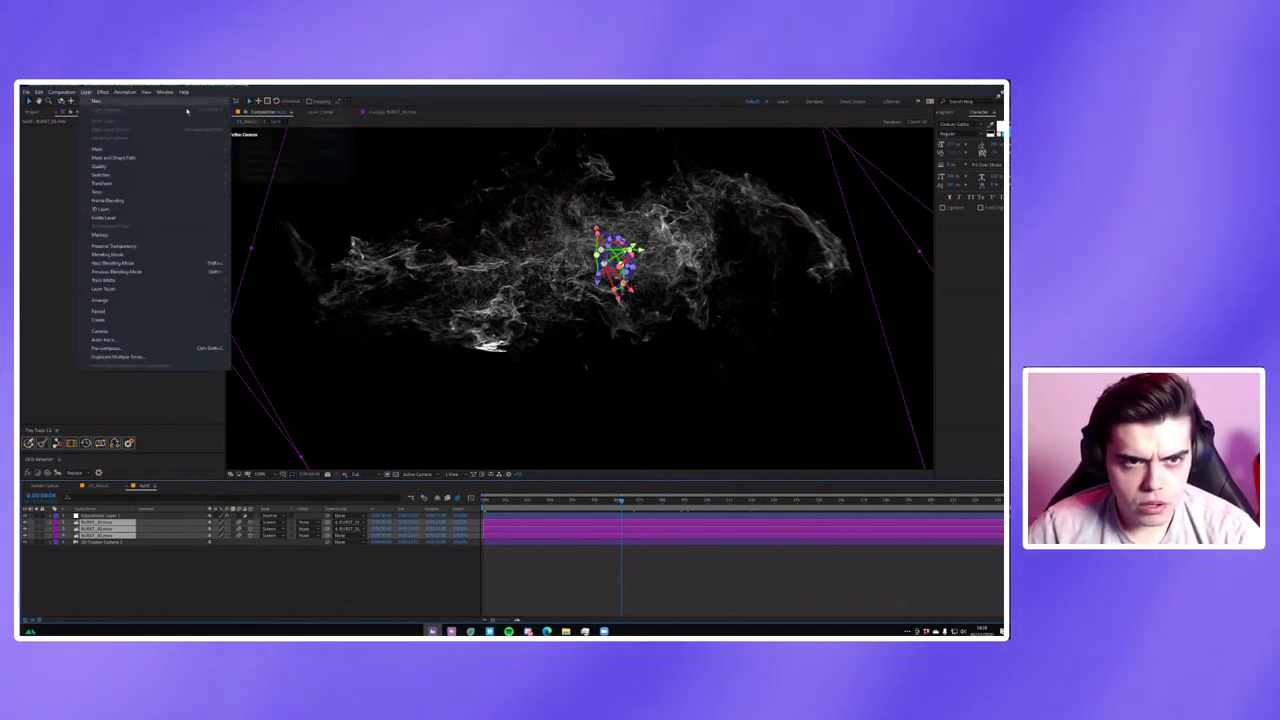
{"action": "mouse_move", "coordinate": [100, 100]}
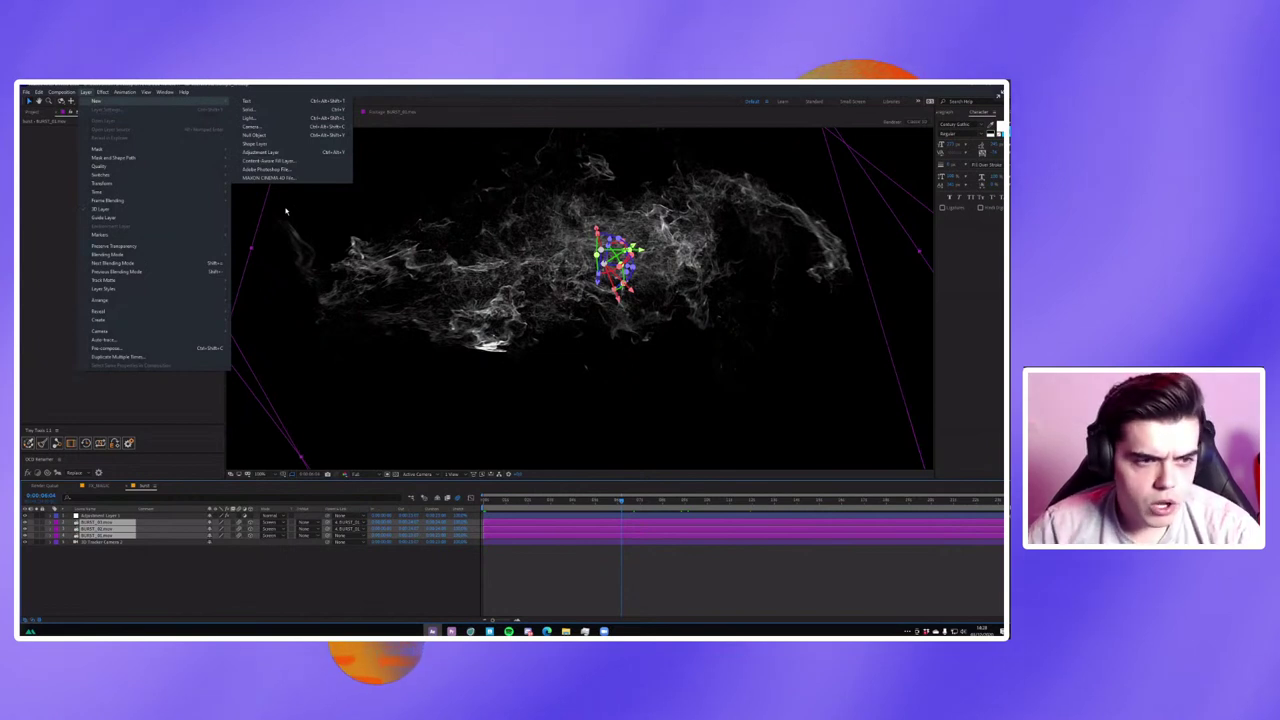
{"action": "left_click", "coordinate": [263, 147]}
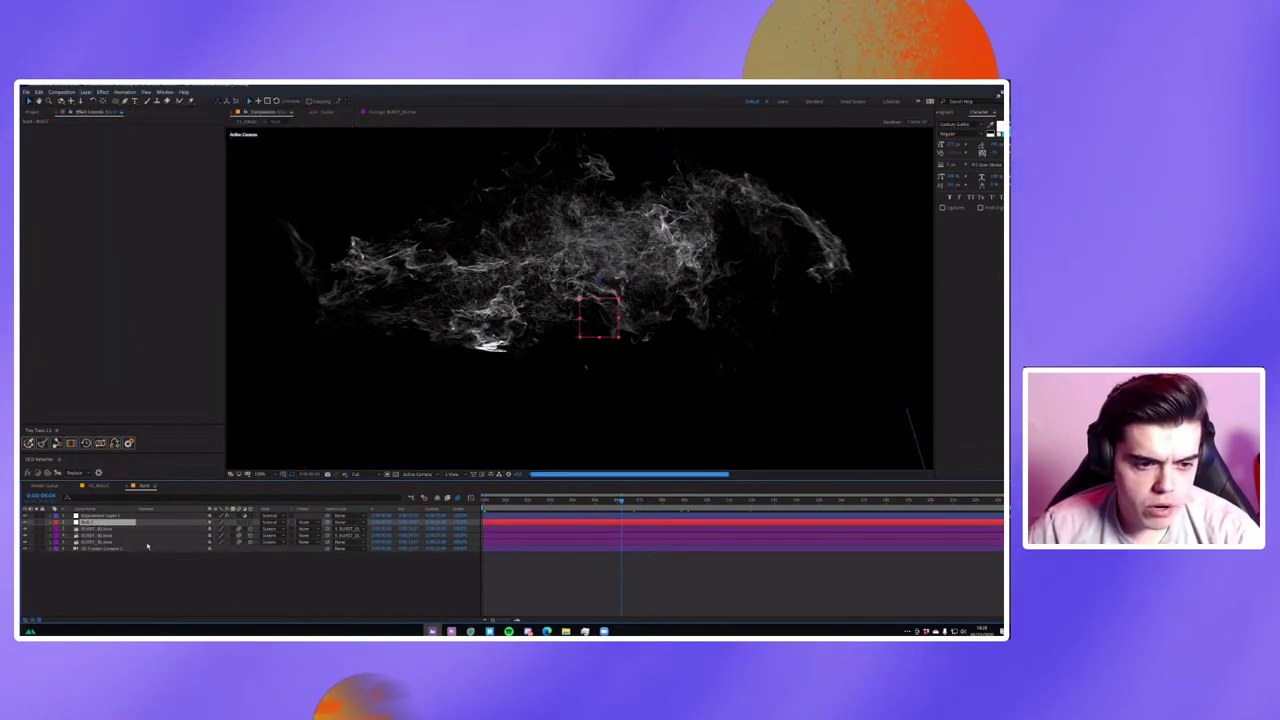
Link the three BURST layers to the null and shift it left and down, checking frames.
{"action": "left_click", "coordinate": [115, 533]}
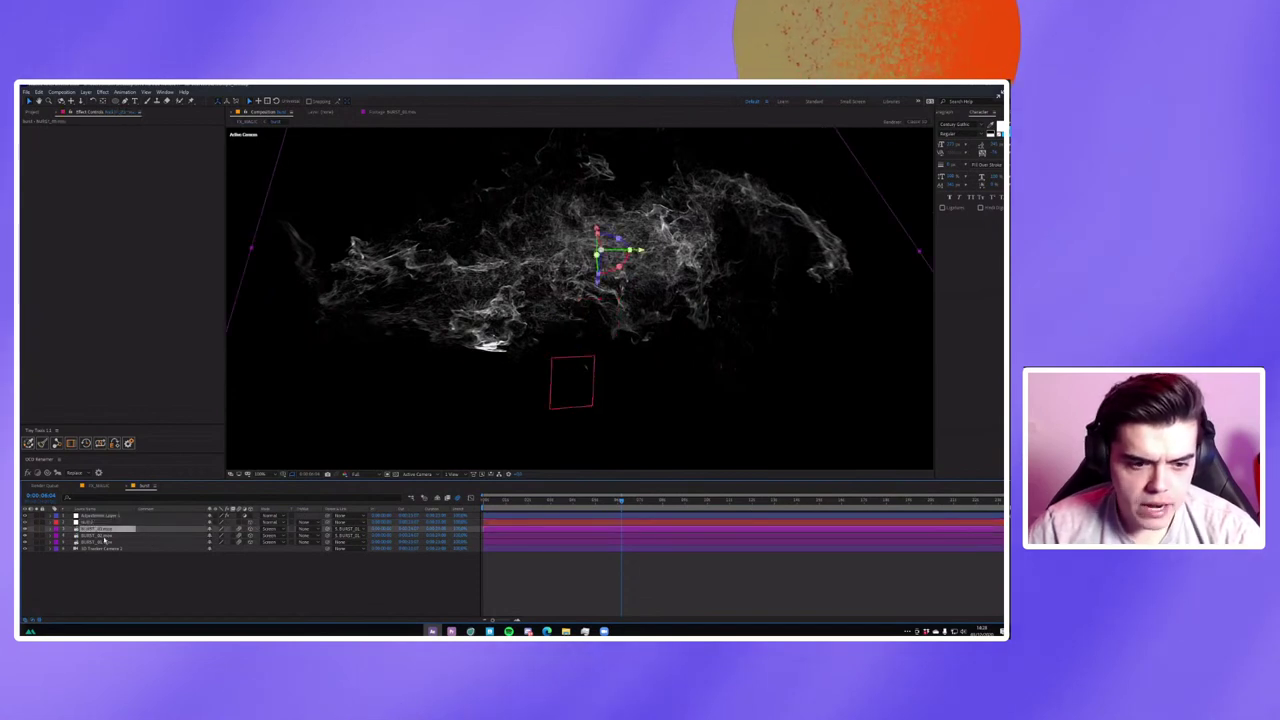
{"action": "left_click", "coordinate": [76, 542], "text": "shift"}
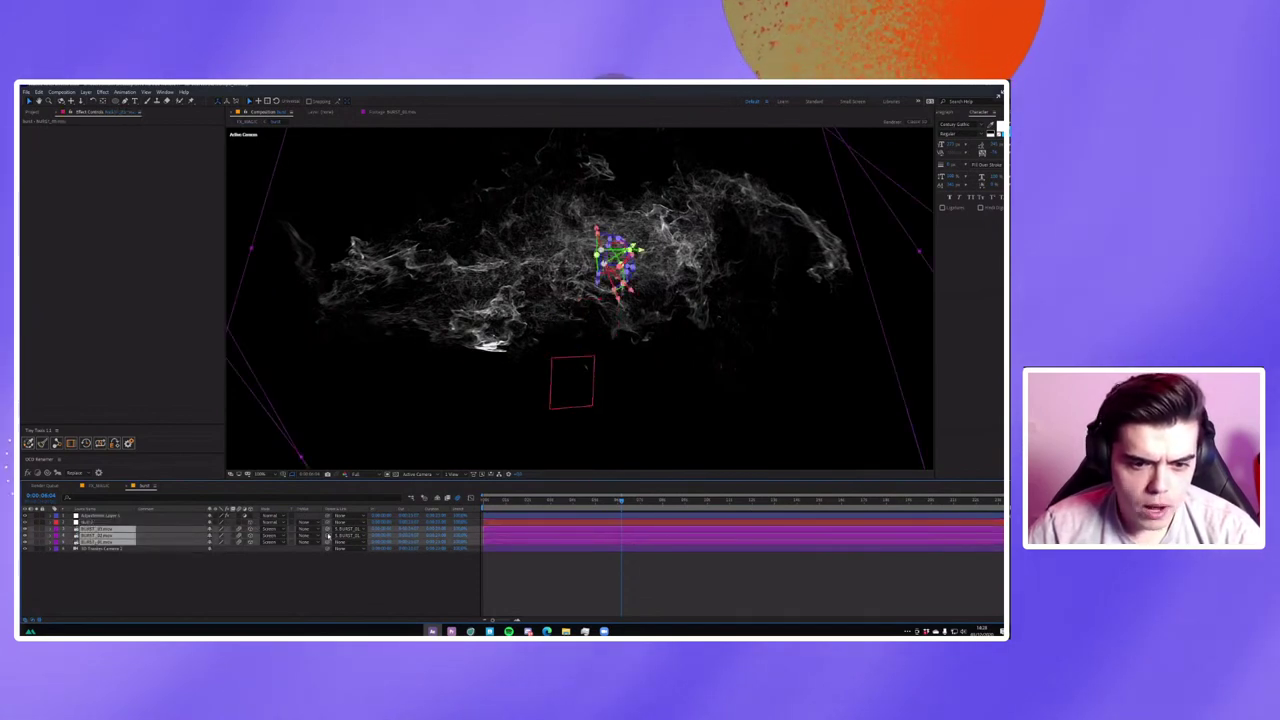
{"action": "left_click", "coordinate": [593, 373]}
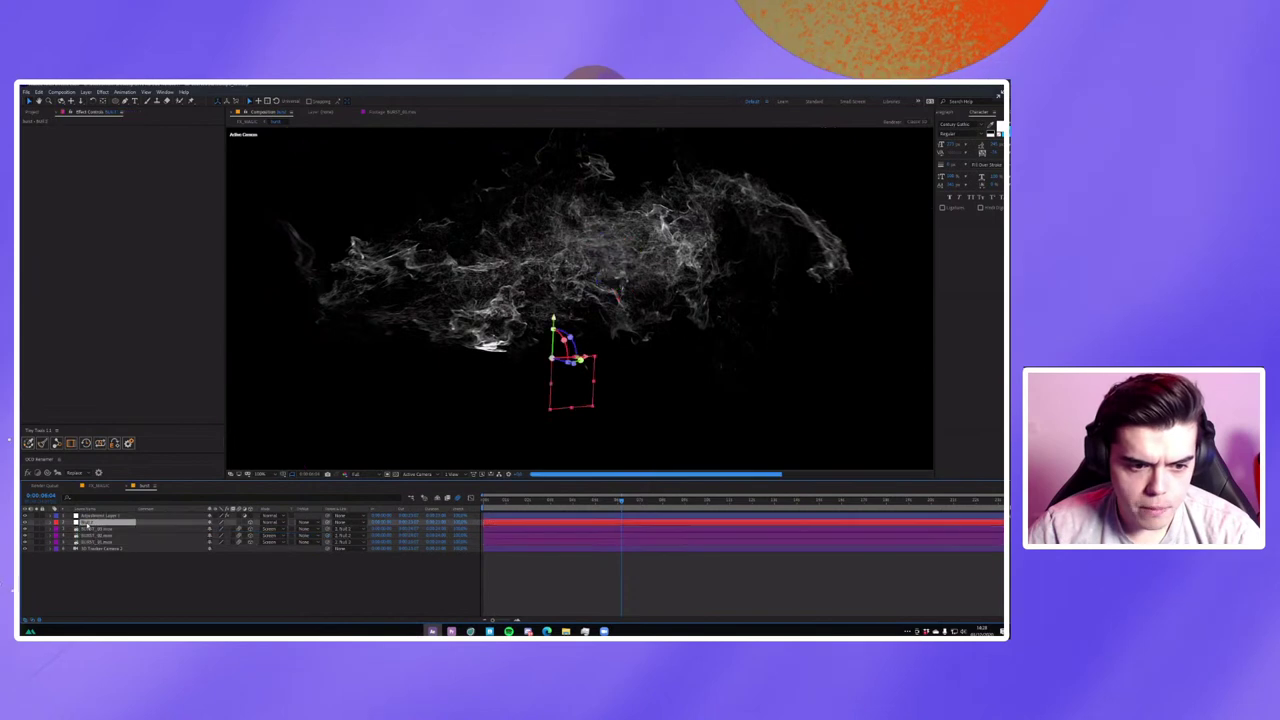
{"action": "mouse_move", "coordinate": [574, 365]}
{"action": "left_mouse_down"}
{"action": "mouse_move", "coordinate": [689, 395]}
{"action": "mouse_move", "coordinate": [648, 378]}
{"action": "left_mouse_up"}
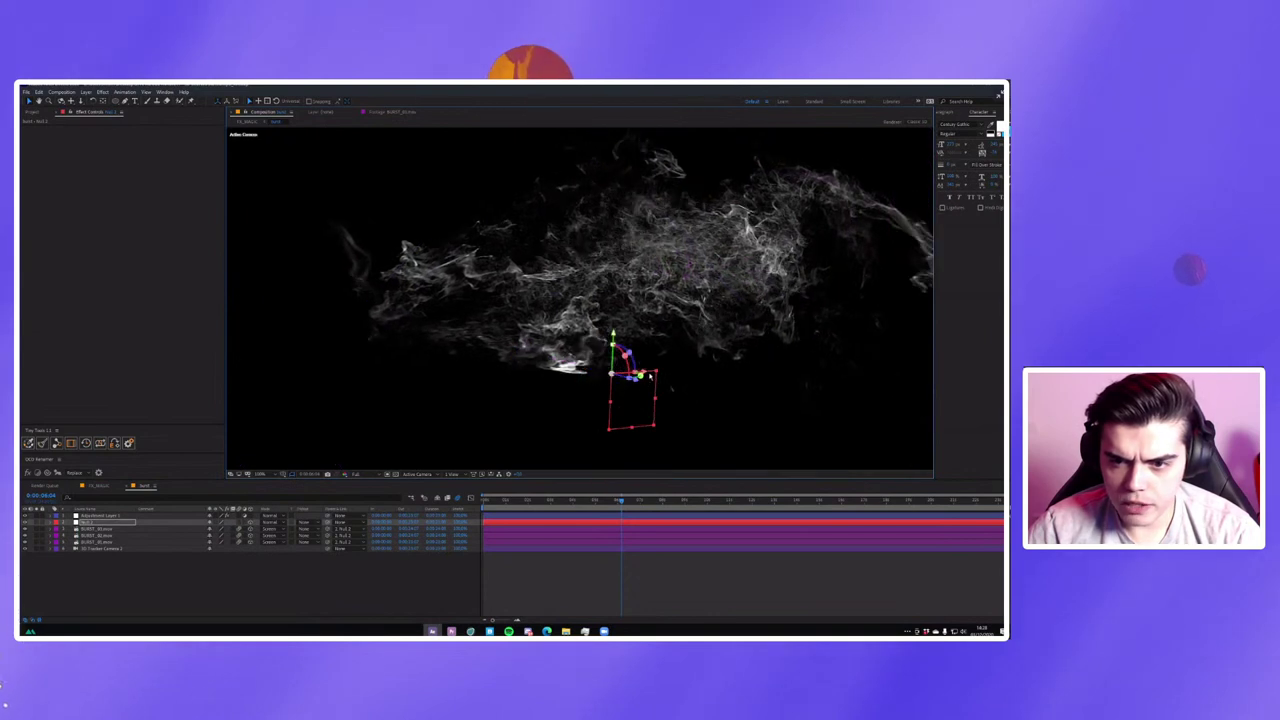
{"action": "left_click_drag", "start_coordinate": [670, 388], "coordinate": [559, 391]}
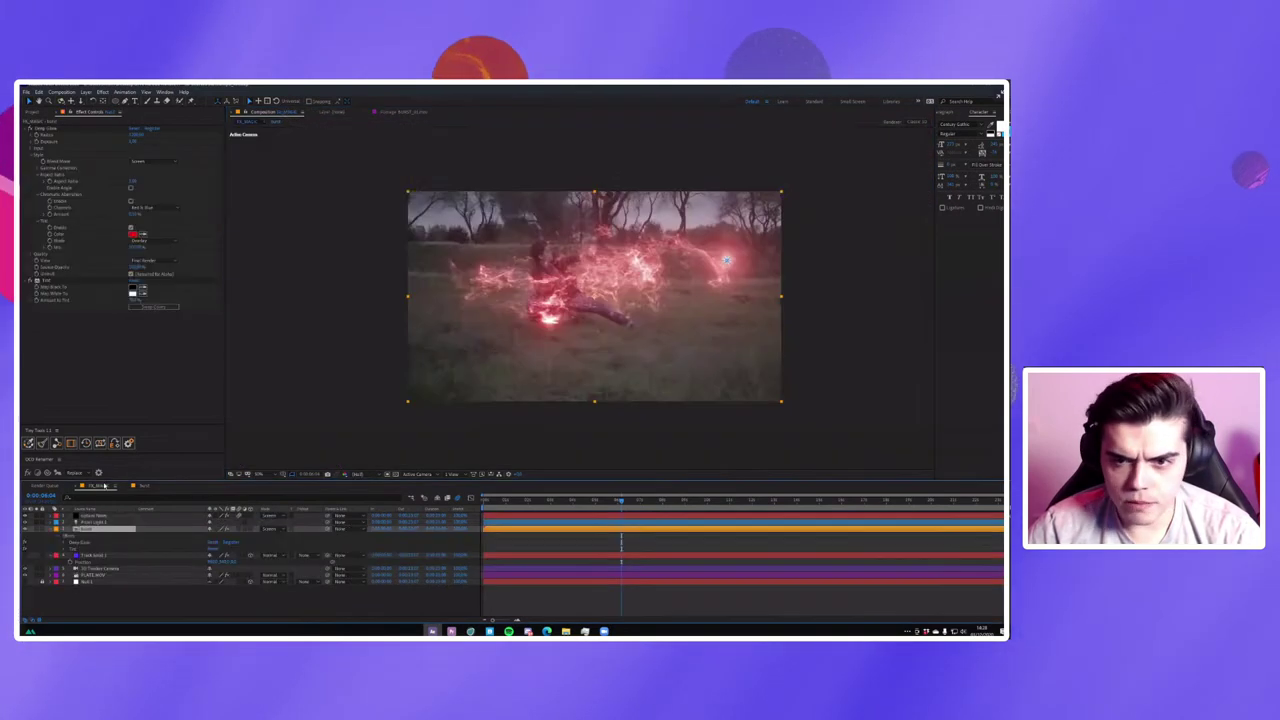
{"action": "left_click", "coordinate": [944, 487]}
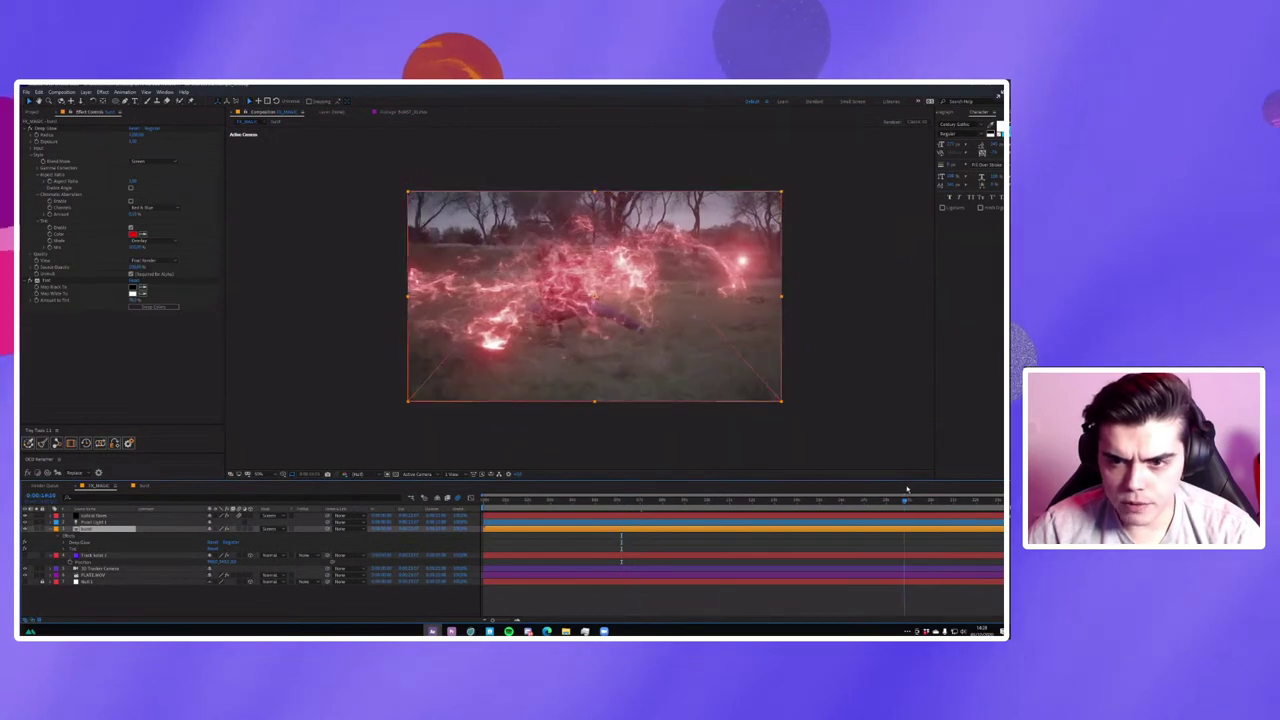
{"action": "left_click", "coordinate": [700, 482]}
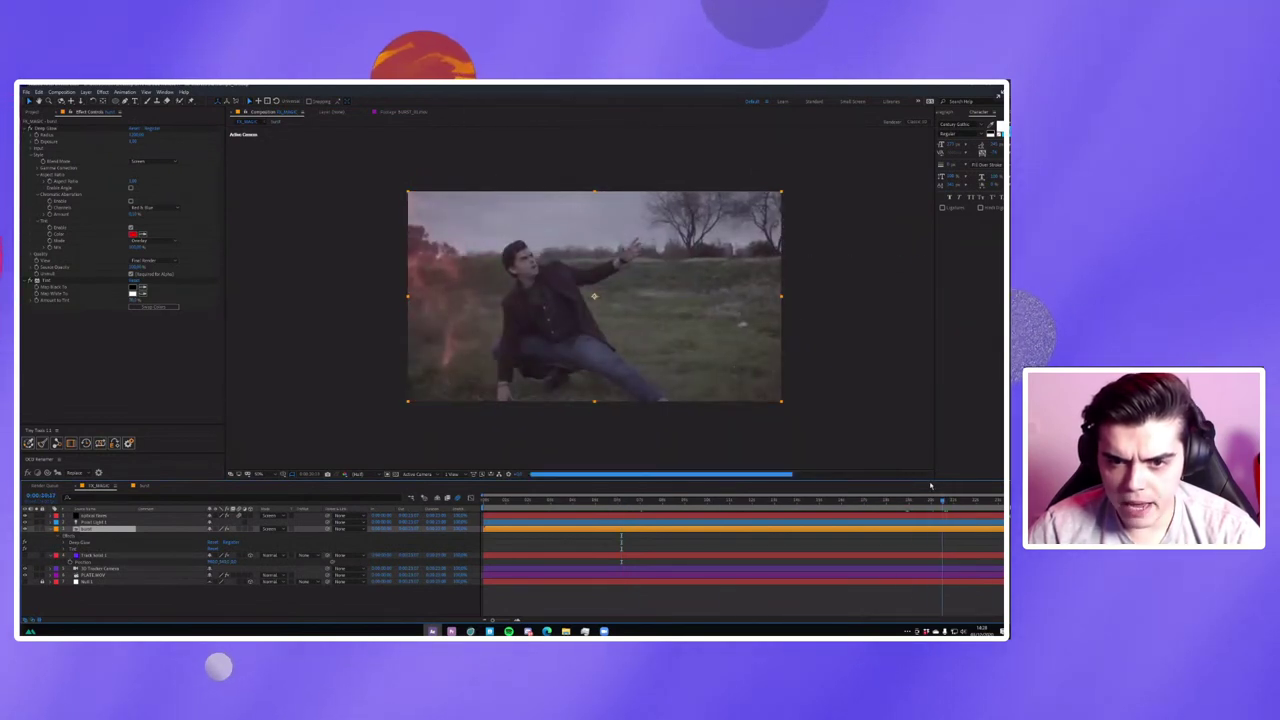
{"action": "left_click", "coordinate": [614, 484]}
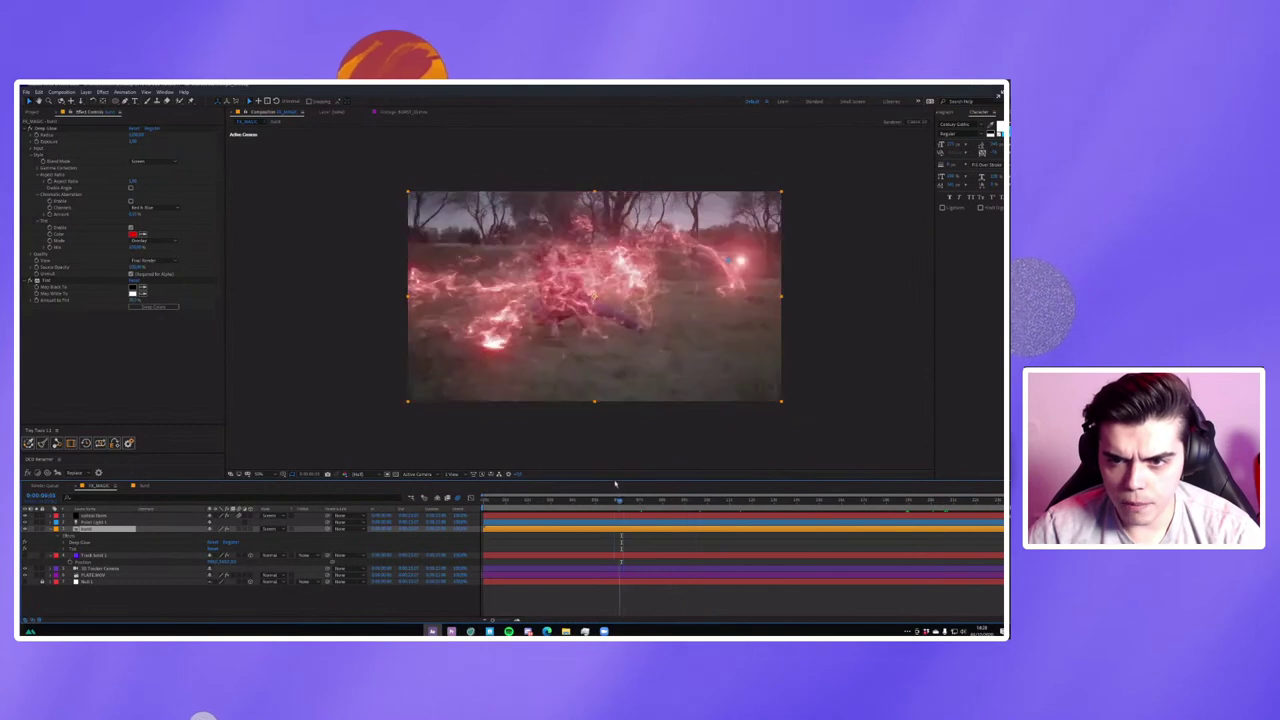
Lower the null further along Y in the burst comp, then go back to the main composition.
{"action": "left_click", "coordinate": [142, 485]}
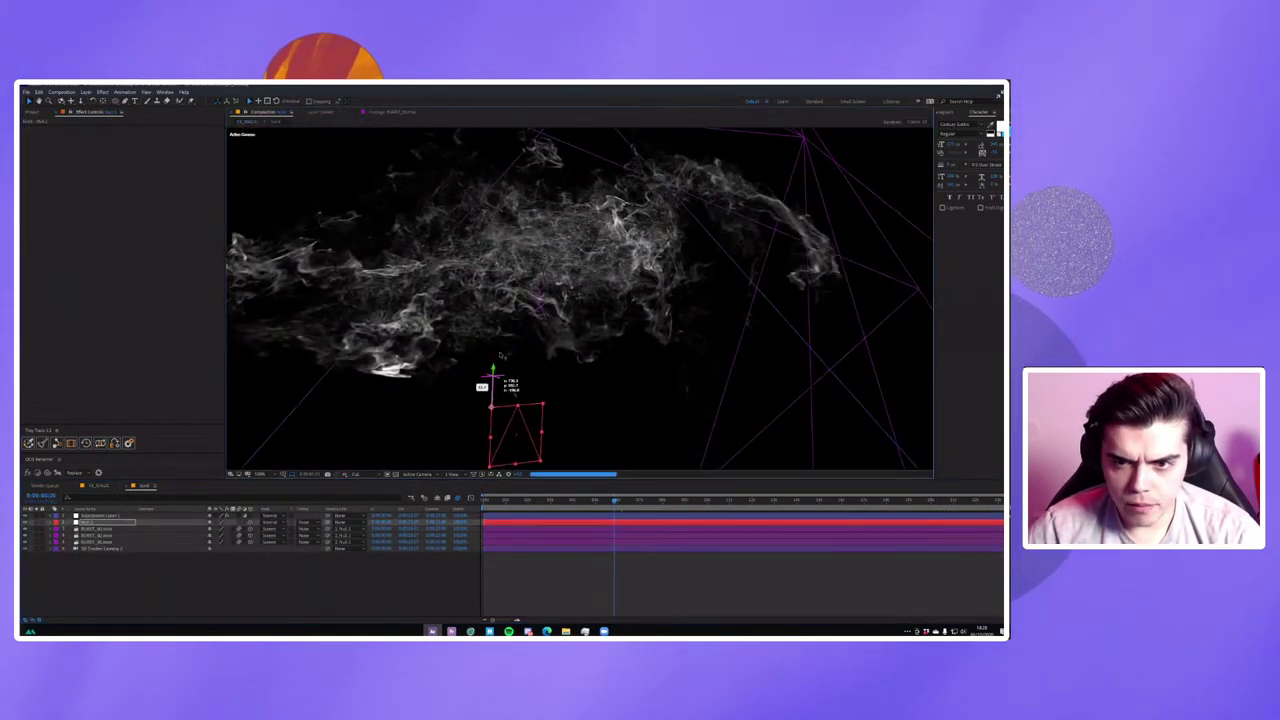
{"action": "left_click_drag", "start_coordinate": [493, 342], "coordinate": [485, 368]}
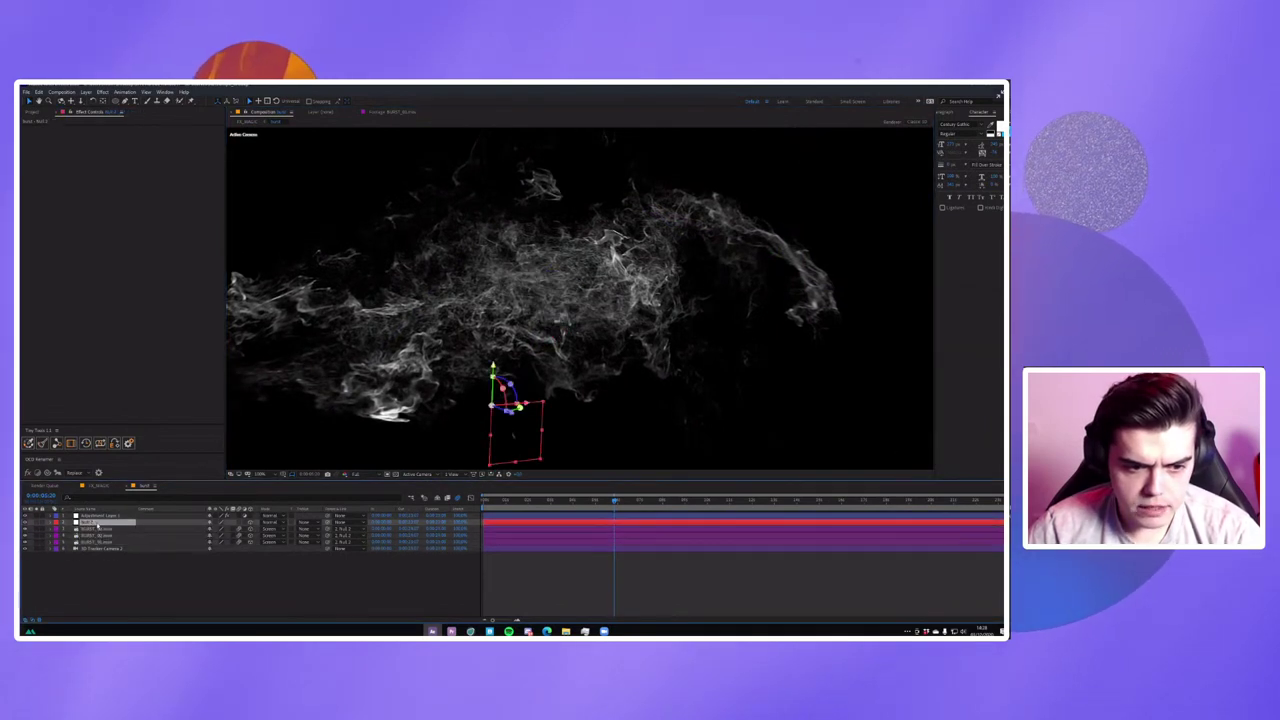
{"action": "left_click", "coordinate": [244, 522]}
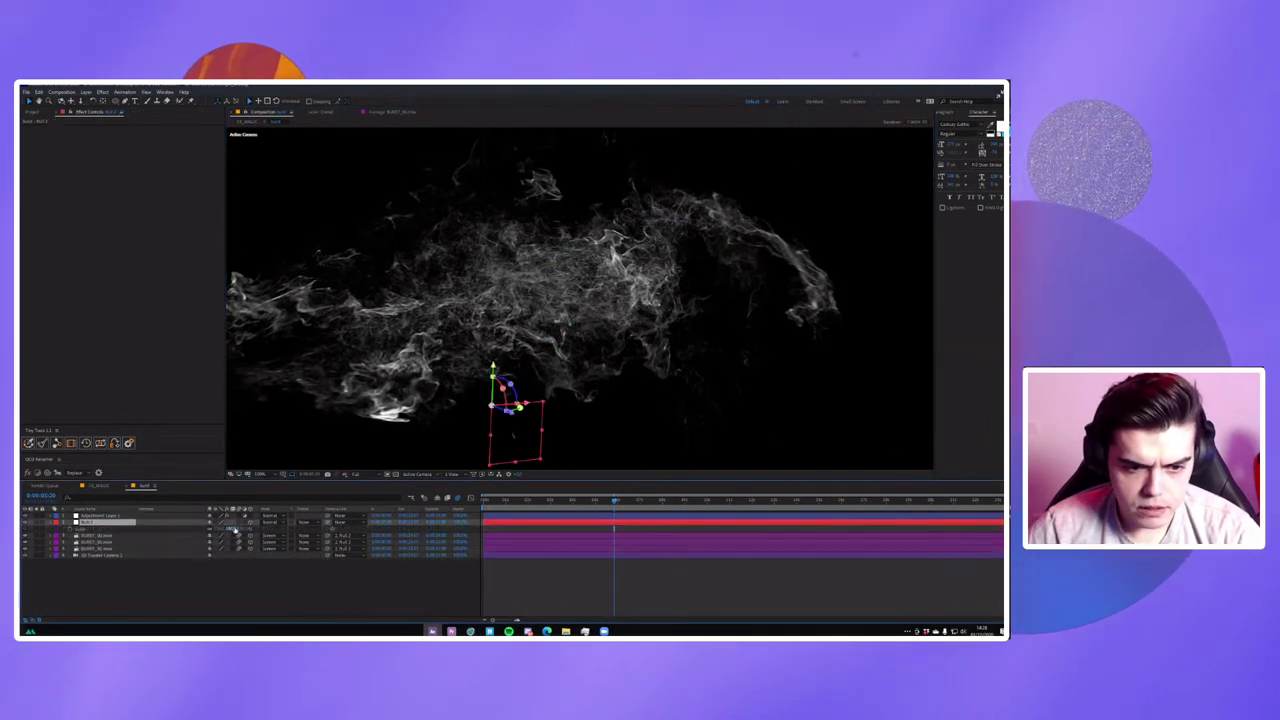
{"action": "left_click", "coordinate": [248, 540]}
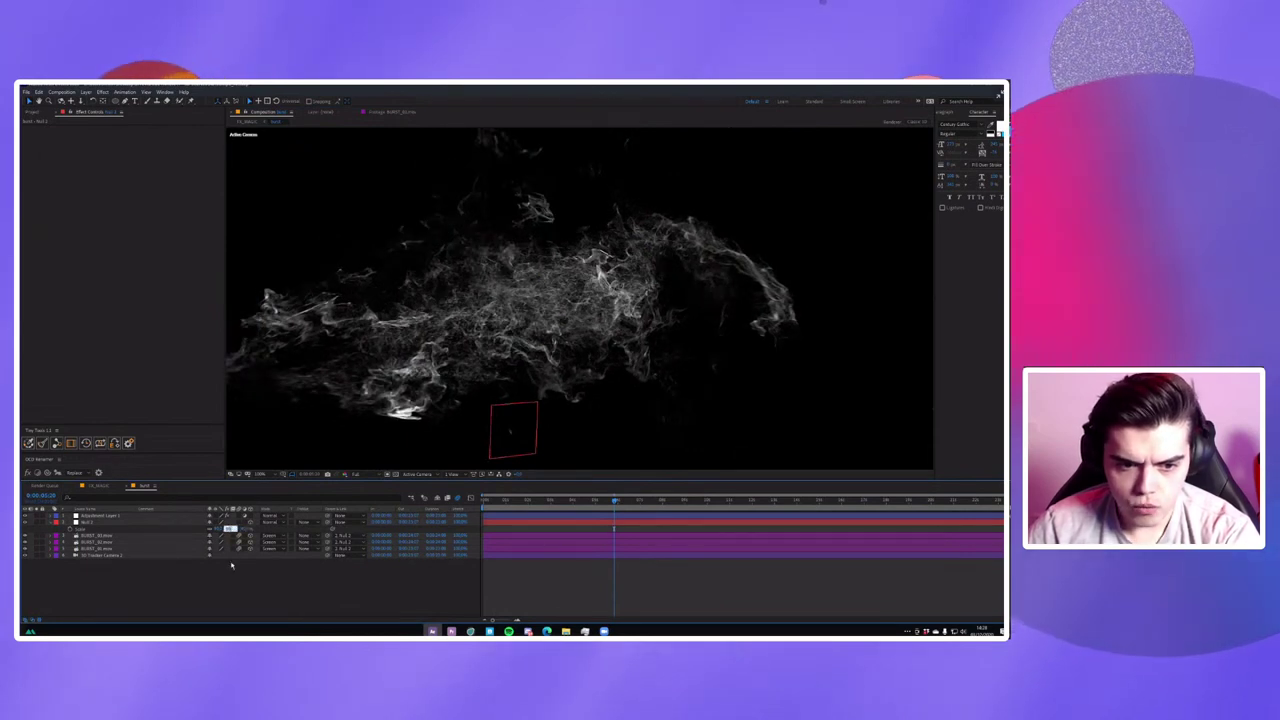
{"action": "left_click", "coordinate": [100, 486]}
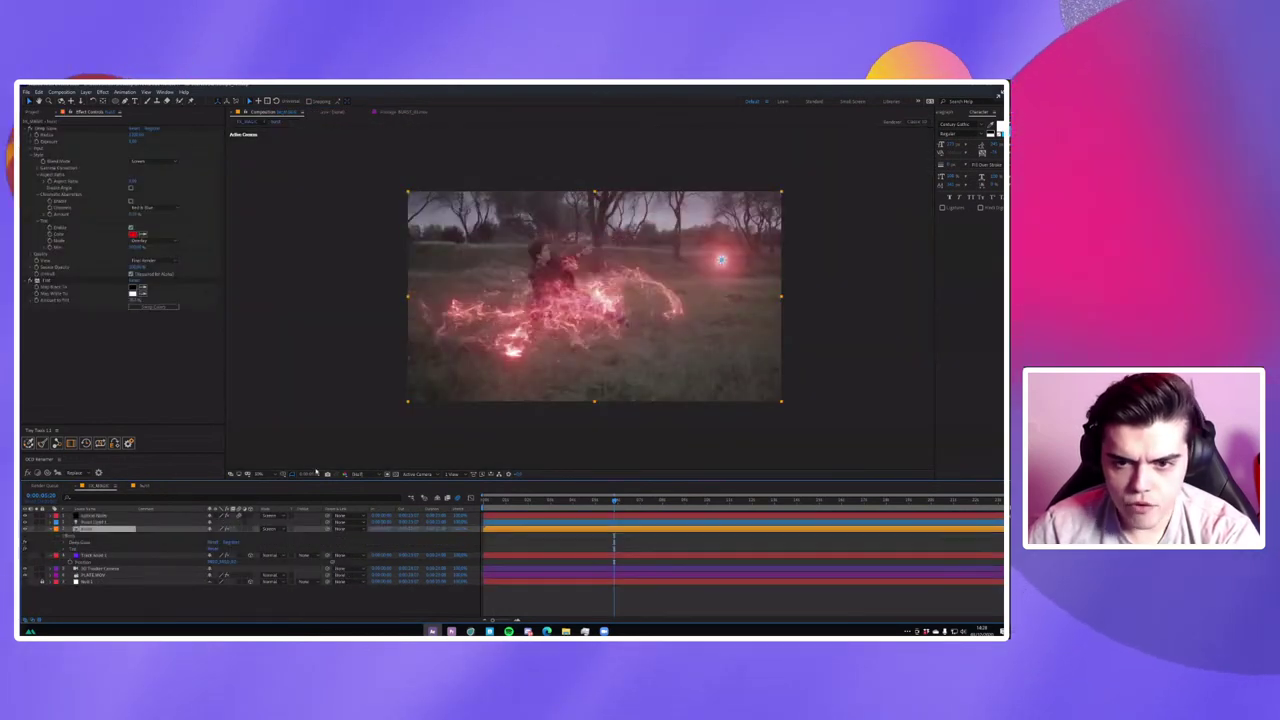
Scrub and preview the lightning with Point Light 1 selected, then save the project.
{"action": "left_click_drag", "start_coordinate": [716, 508], "coordinate": [823, 498]}
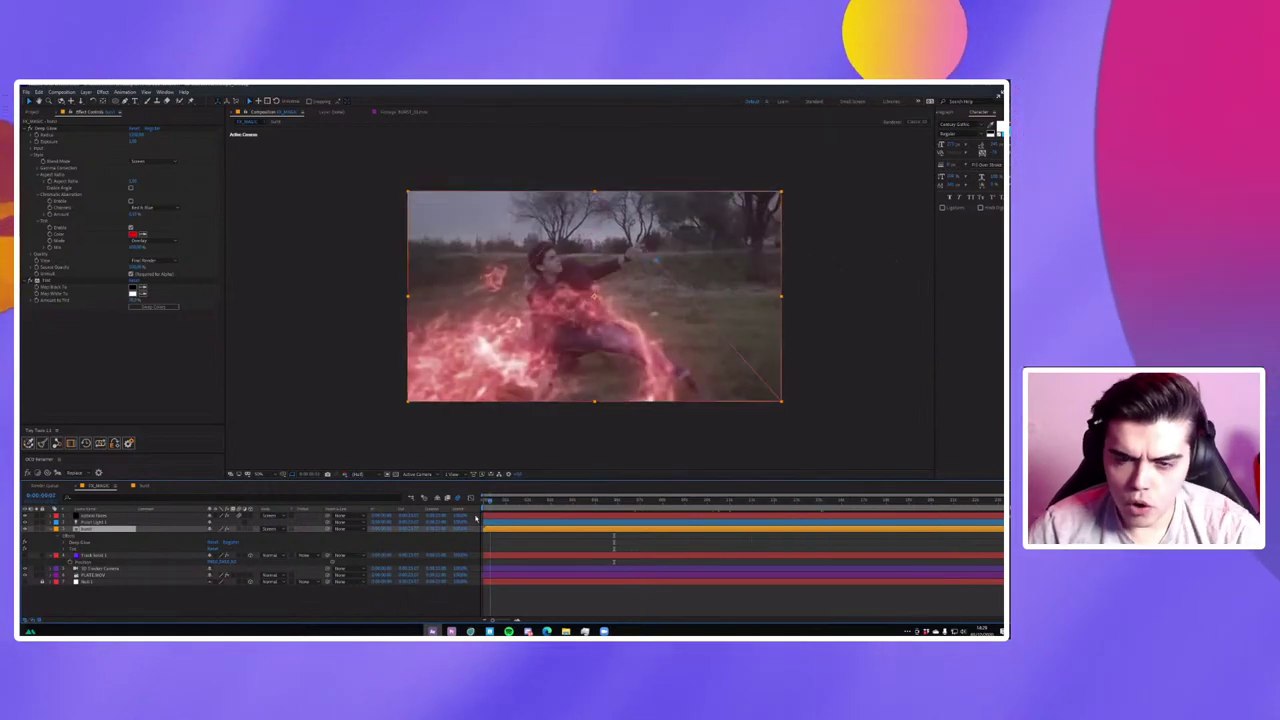
{"action": "left_click", "coordinate": [534, 500]}
{"action": "mouse_move", "coordinate": [552, 507]}
{"action": "left_mouse_down"}
{"action": "mouse_move", "coordinate": [747, 491]}
{"action": "mouse_move", "coordinate": [464, 515]}
{"action": "left_mouse_up"}
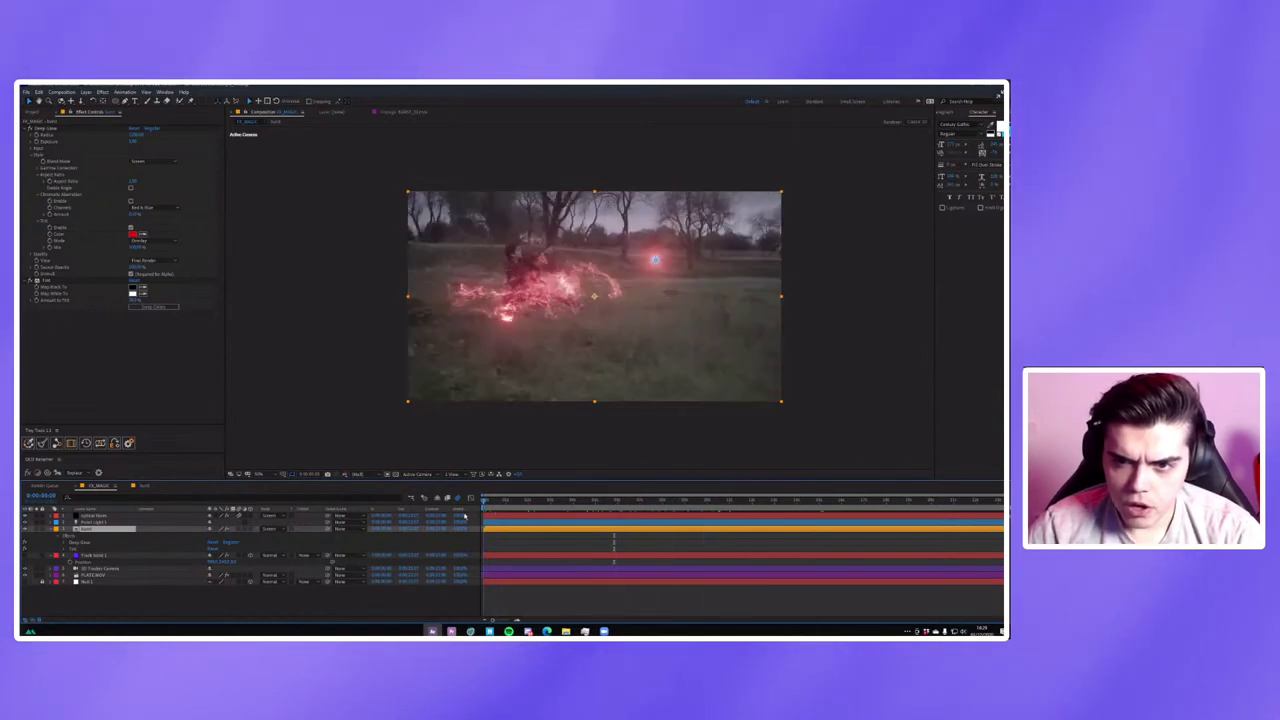
{"action": "left_click", "coordinate": [656, 260]}
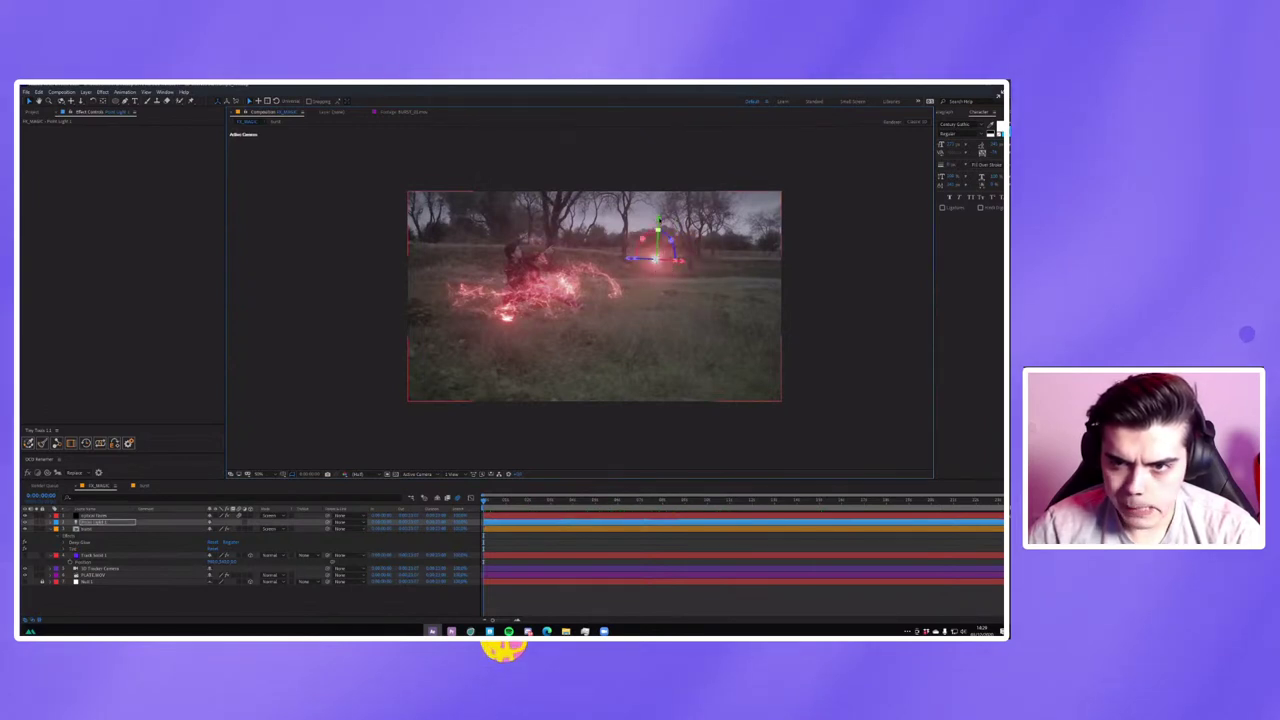
{"action": "key", "text": "space"}
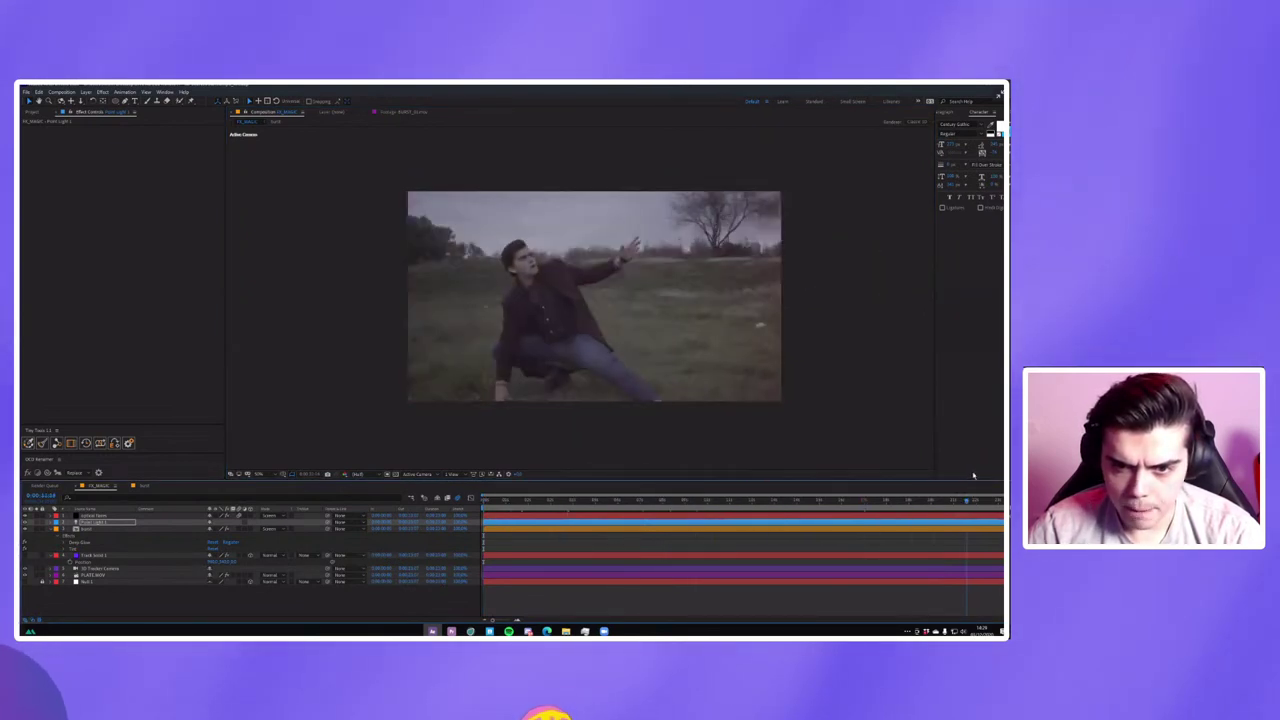
{"action": "key", "text": "space"}
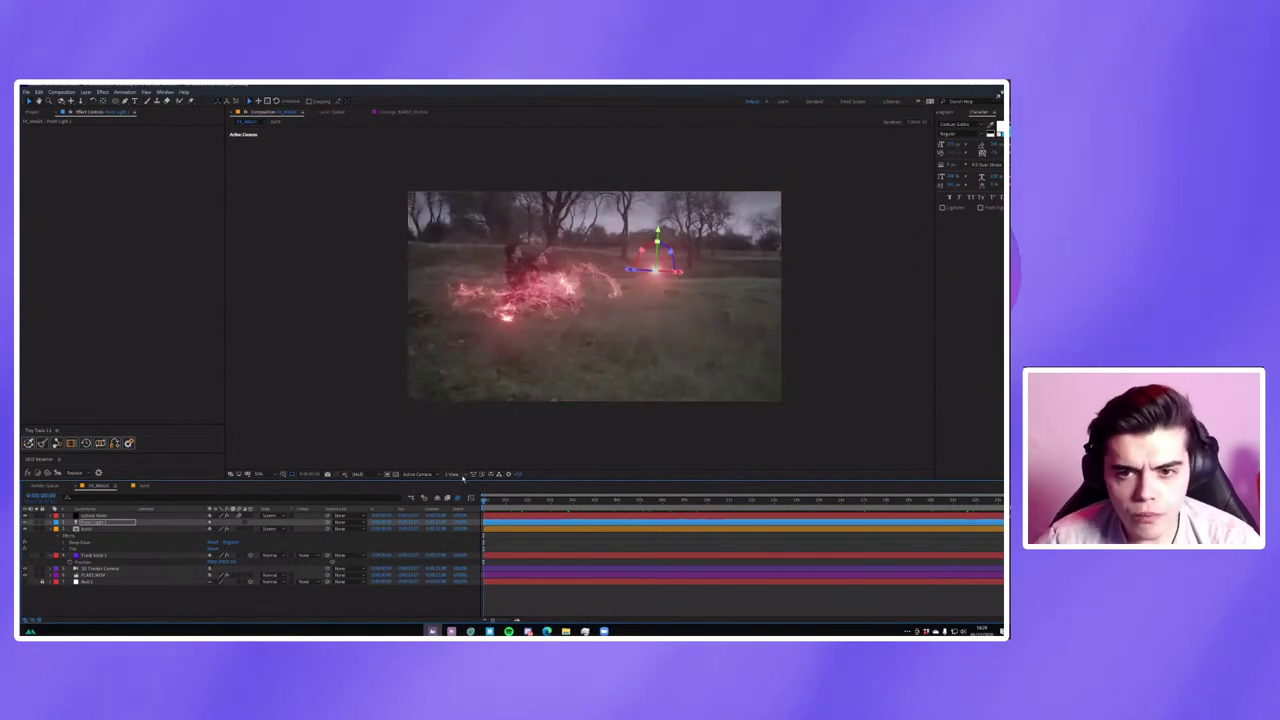
{"action": "left_click_drag", "start_coordinate": [515, 492], "coordinate": [863, 490]}
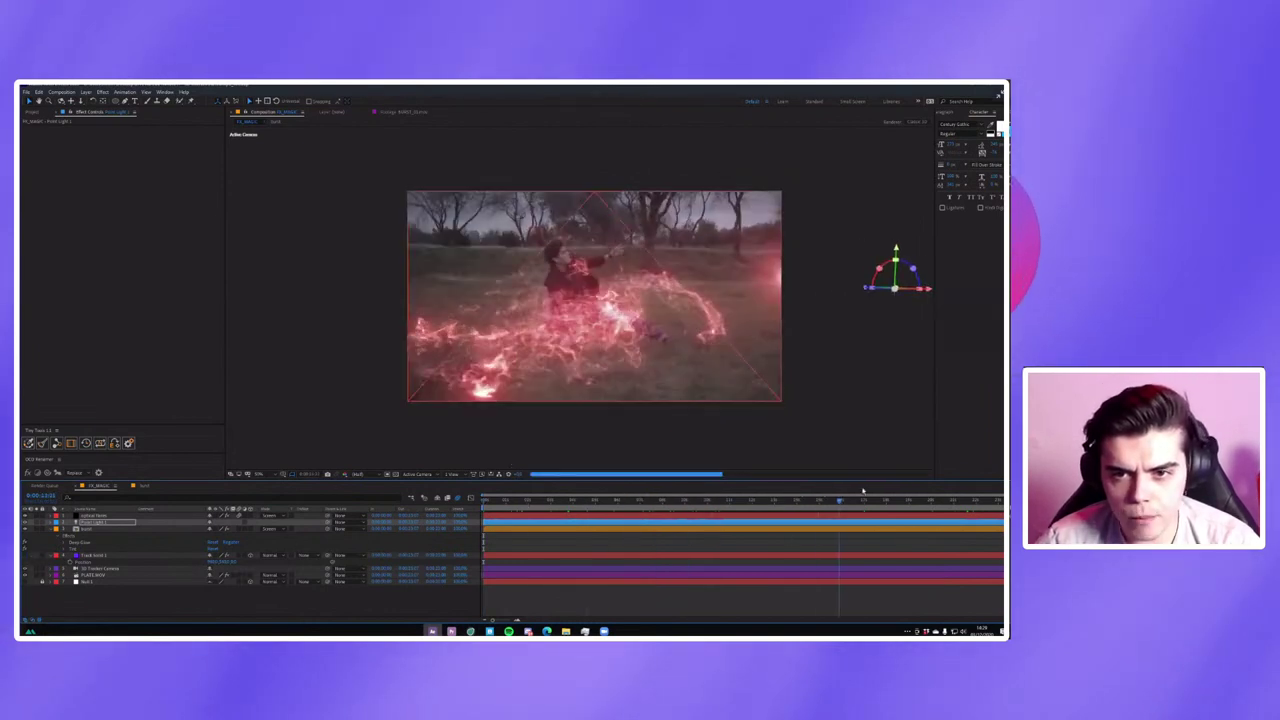
{"action": "key", "text": "ctrl+s"}
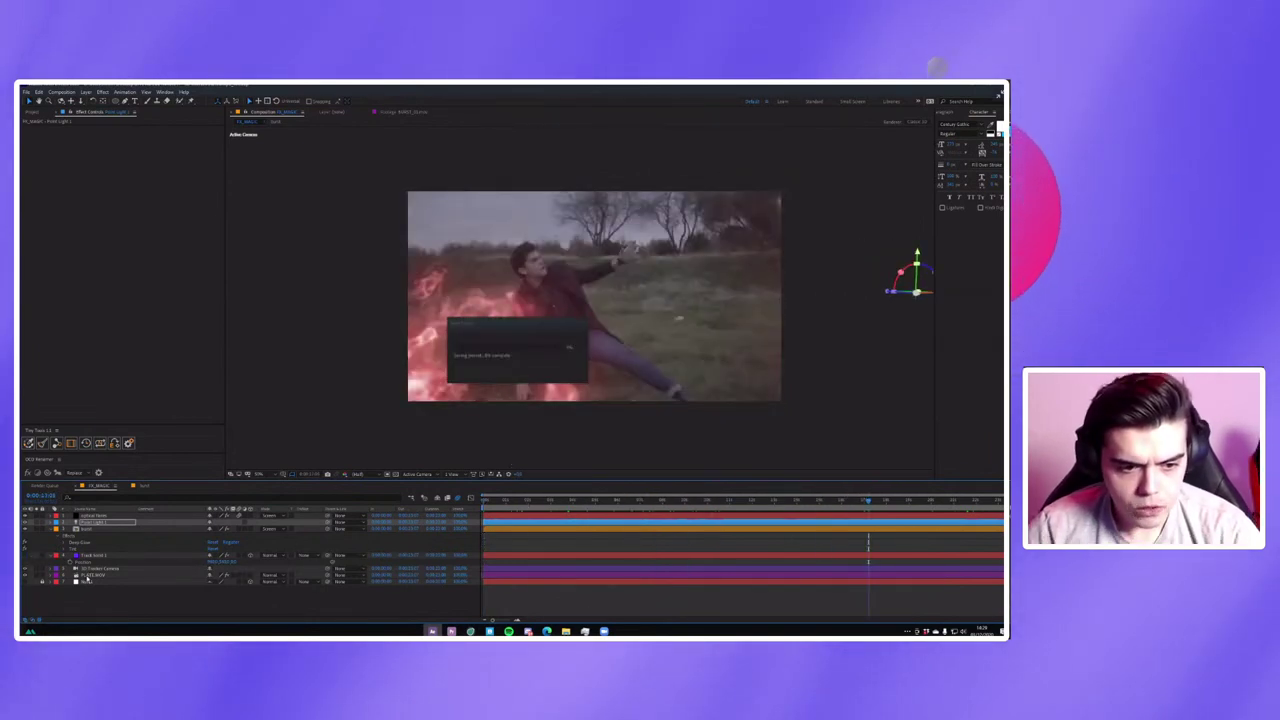
Duplicate the live-action plate to the top and rename it, then go to frame 0 and pick Roto Brush.
{"action": "left_click", "coordinate": [88, 576]}
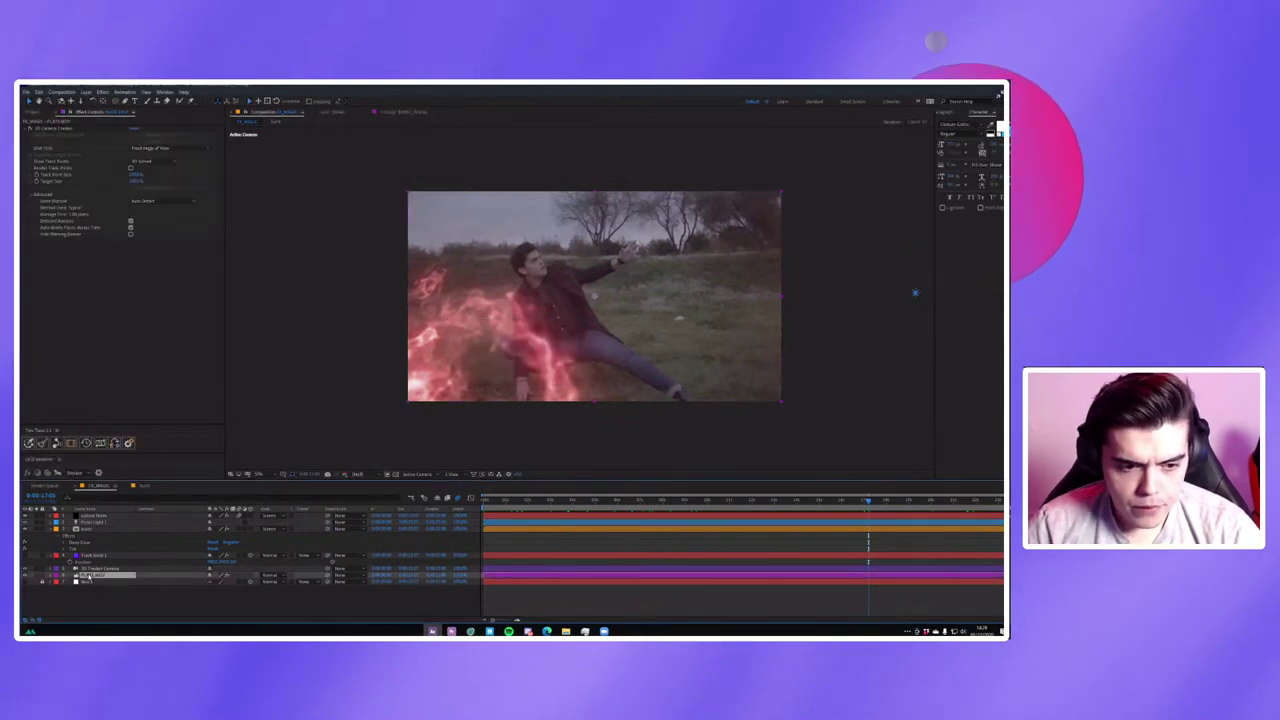
{"action": "key", "text": "ctrl+d"}
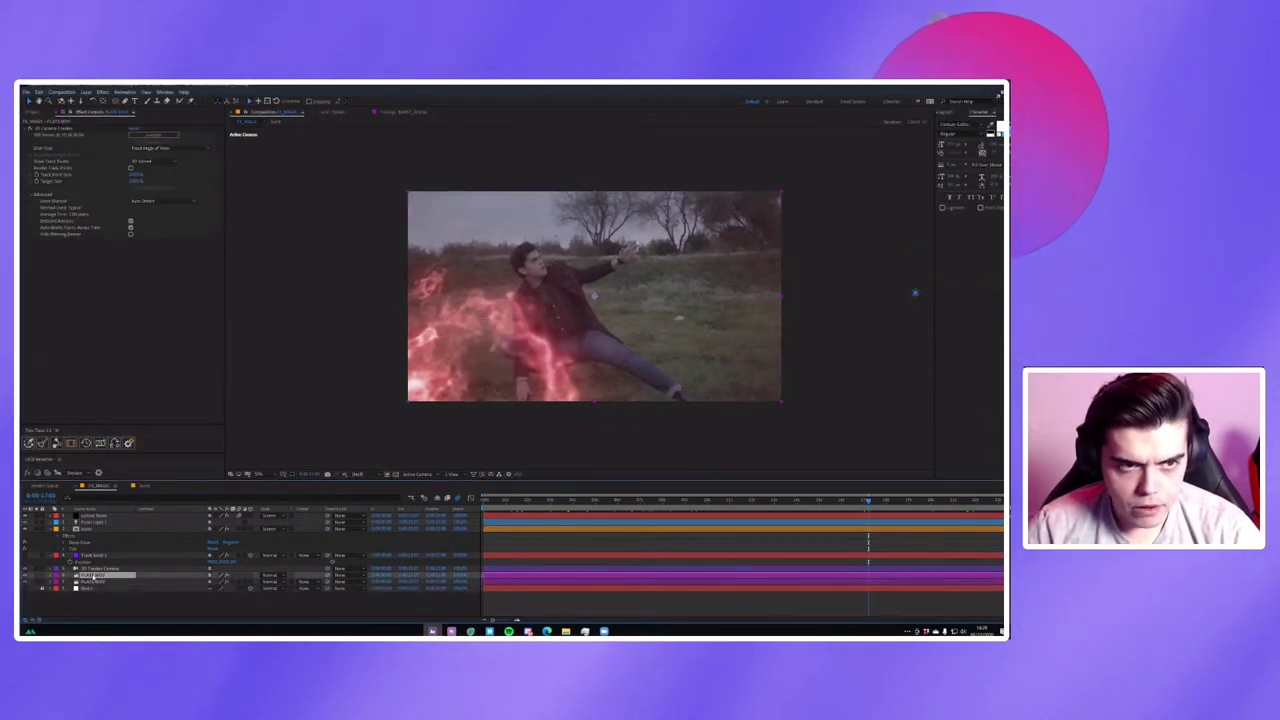
{"action": "left_click_drag", "start_coordinate": [92, 578], "coordinate": [90, 516]}
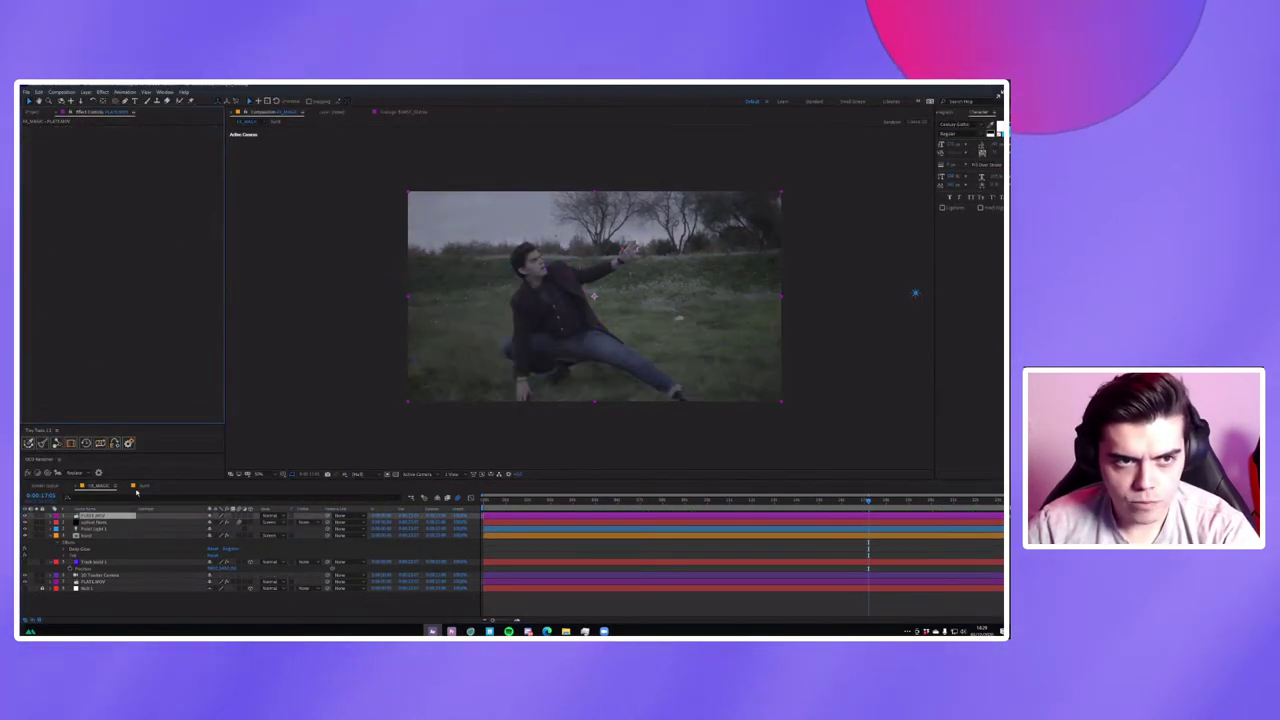
{"action": "right_click", "coordinate": [110, 516]}
{"action": "left_click", "coordinate": [125, 498]}
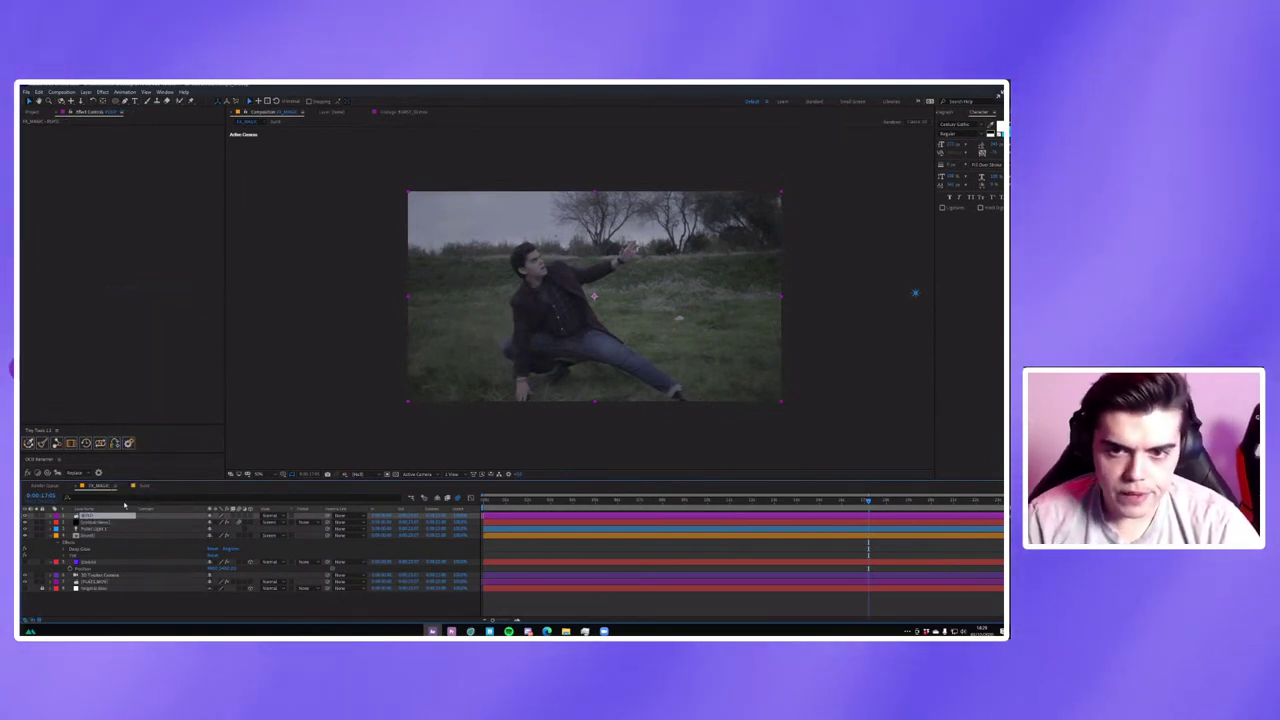
{"action": "left_click", "coordinate": [485, 508]}
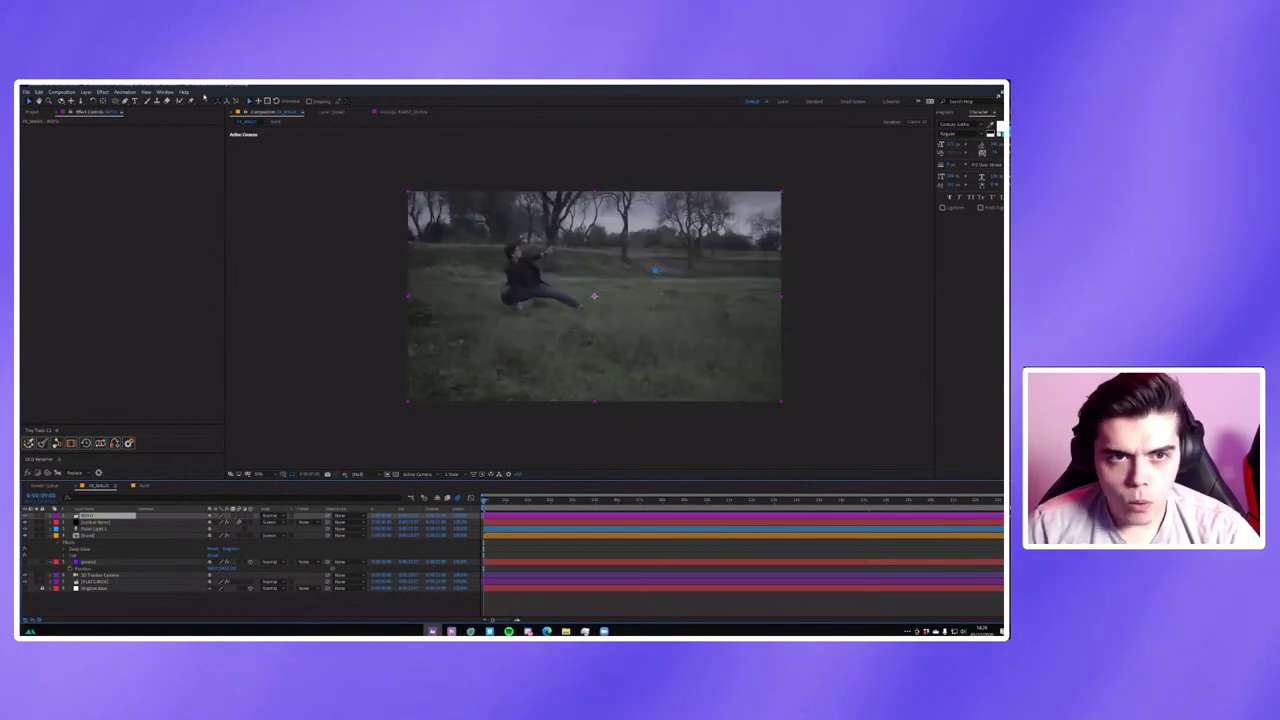
{"action": "left_click", "coordinate": [180, 103]}
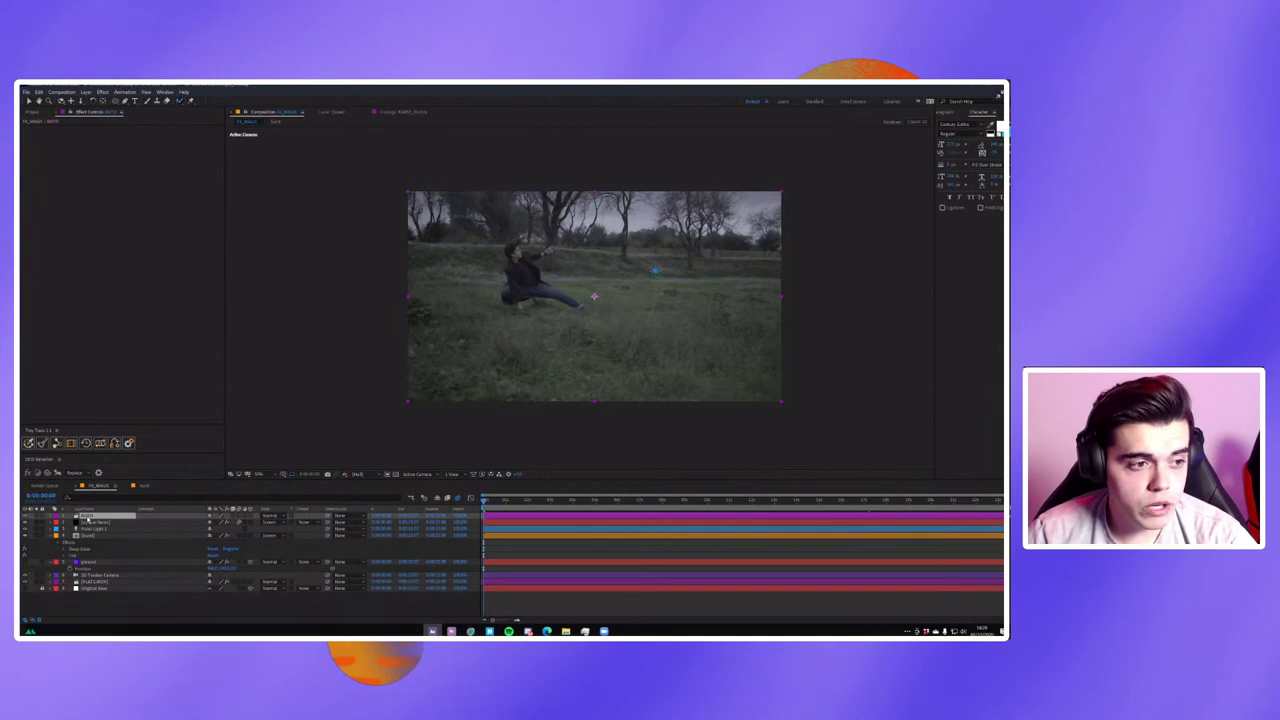
Open the footage in the Layer panel and Roto Brush the head and body, subtracting background near the raised arm.
{"action": "double_click", "coordinate": [88, 516]}
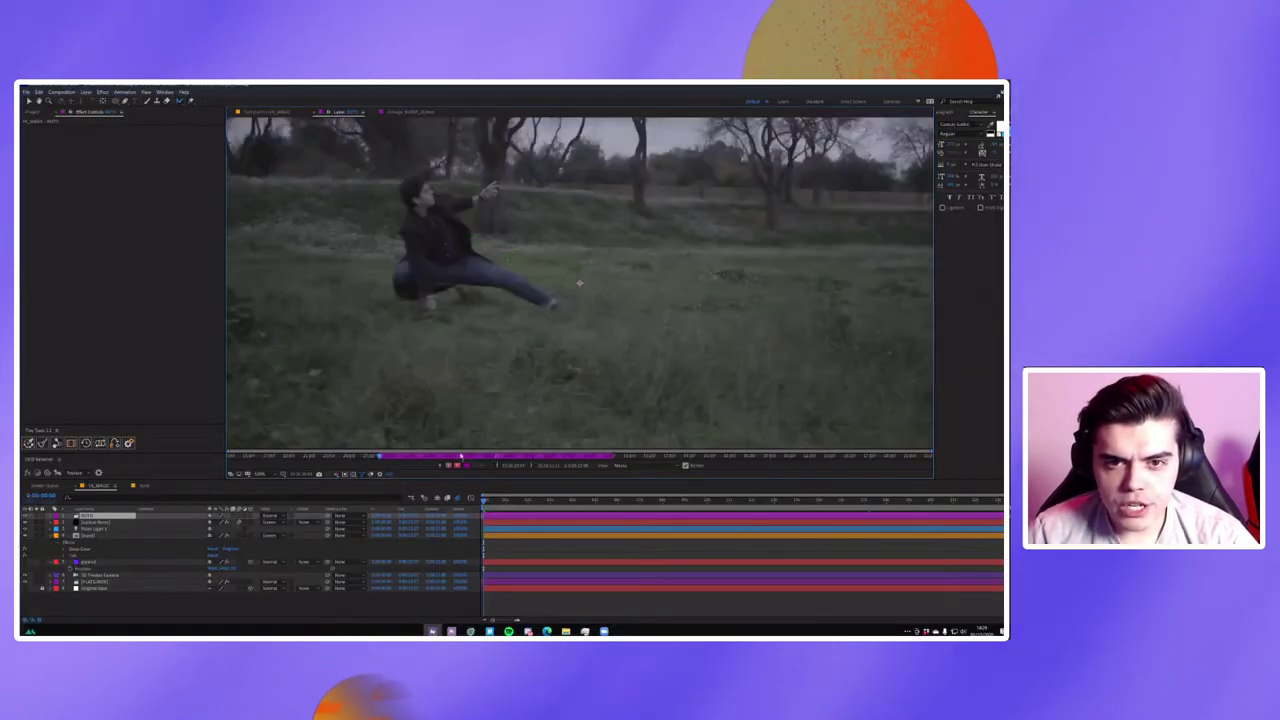
{"action": "left_click_drag", "start_coordinate": [418, 193], "coordinate": [419, 205]}
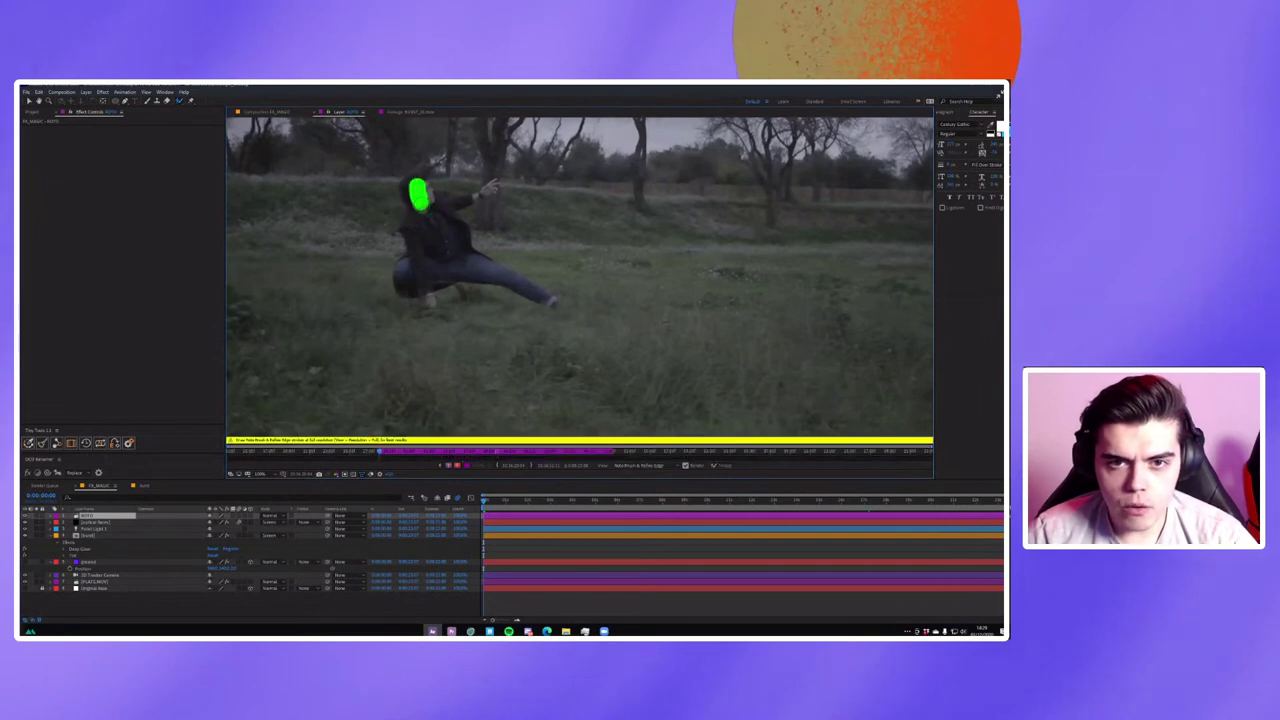
{"action": "left_click_drag", "start_coordinate": [427, 256], "coordinate": [431, 267]}
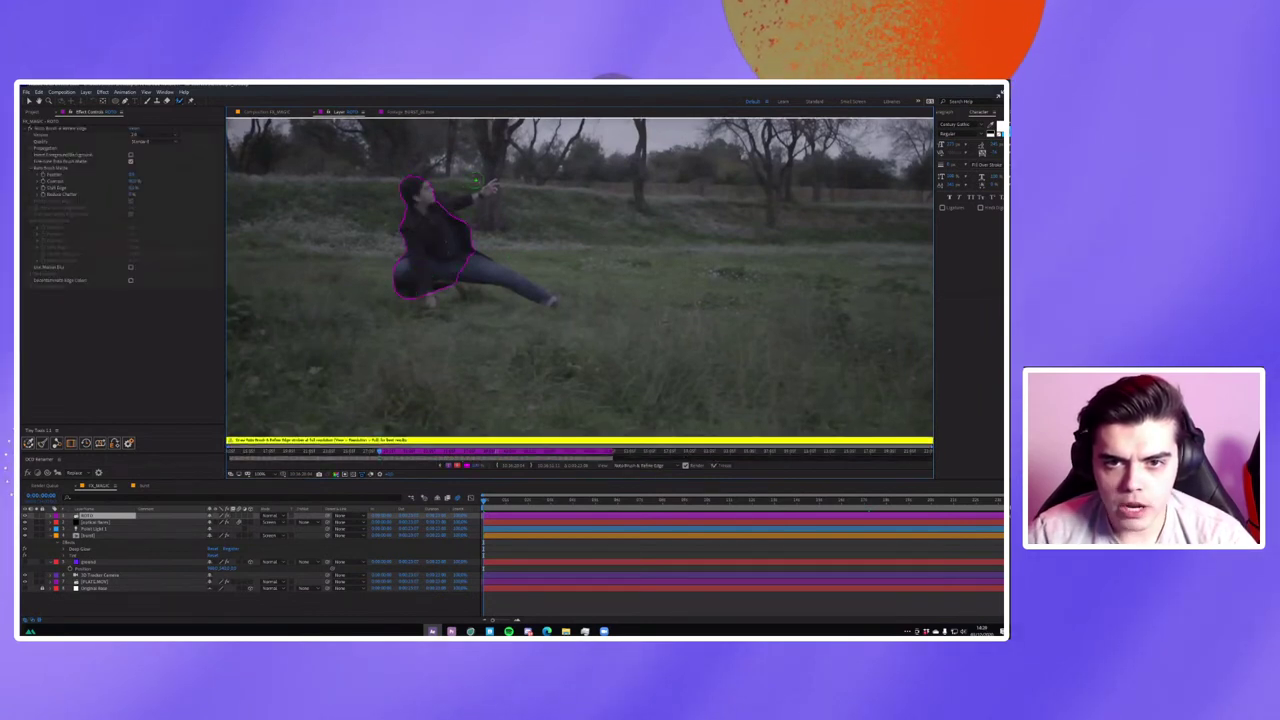
{"action": "left_click_drag", "start_coordinate": [485, 190], "coordinate": [460, 185]}
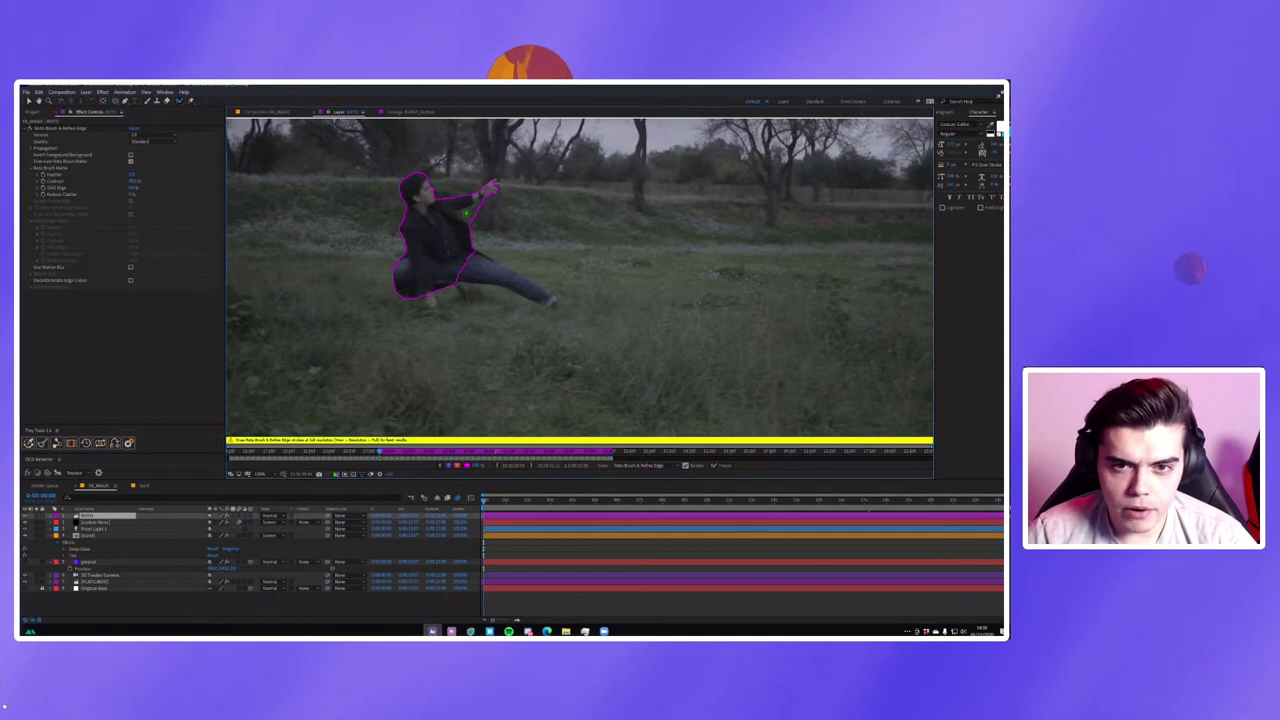
{"action": "scroll", "coordinate": [543, 292], "scroll_direction": "up", "scroll_amount": 3}
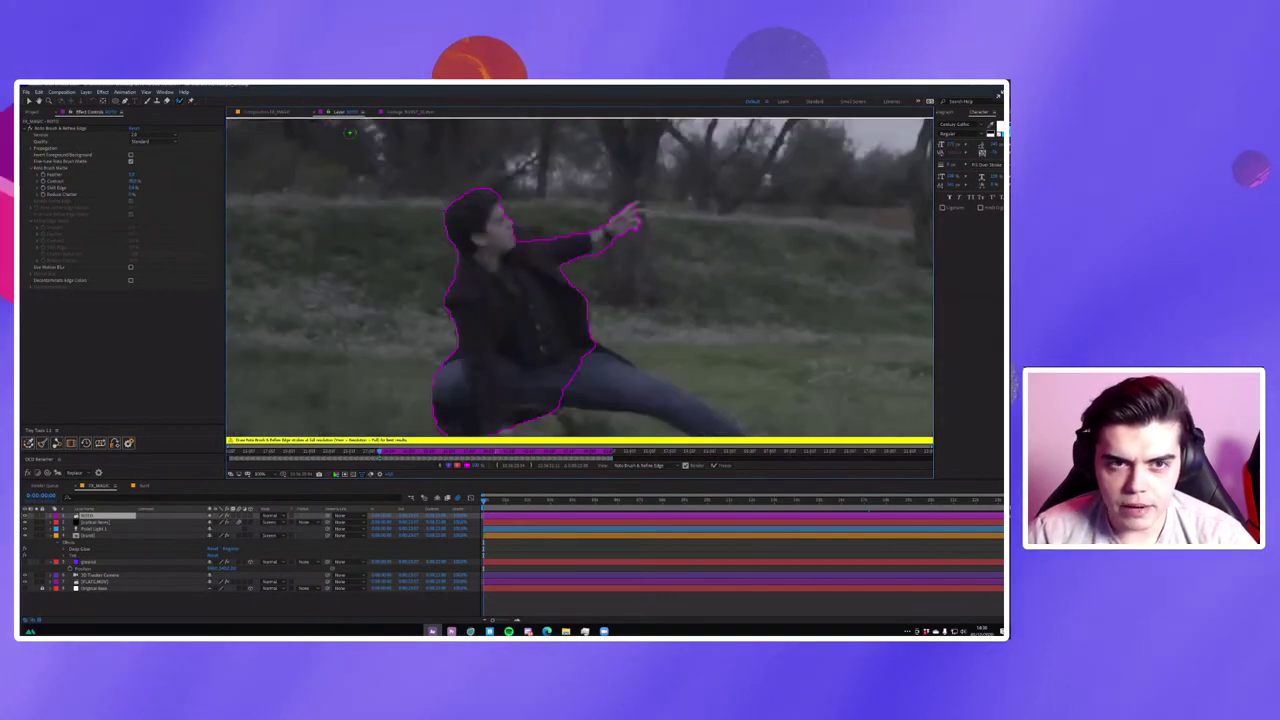
Check the roto result in the composition at a different preview resolution, then return to the layer view.
{"action": "left_click", "coordinate": [265, 111]}
{"action": "left_click", "coordinate": [358, 474]}
{"action": "left_click", "coordinate": [366, 491]}
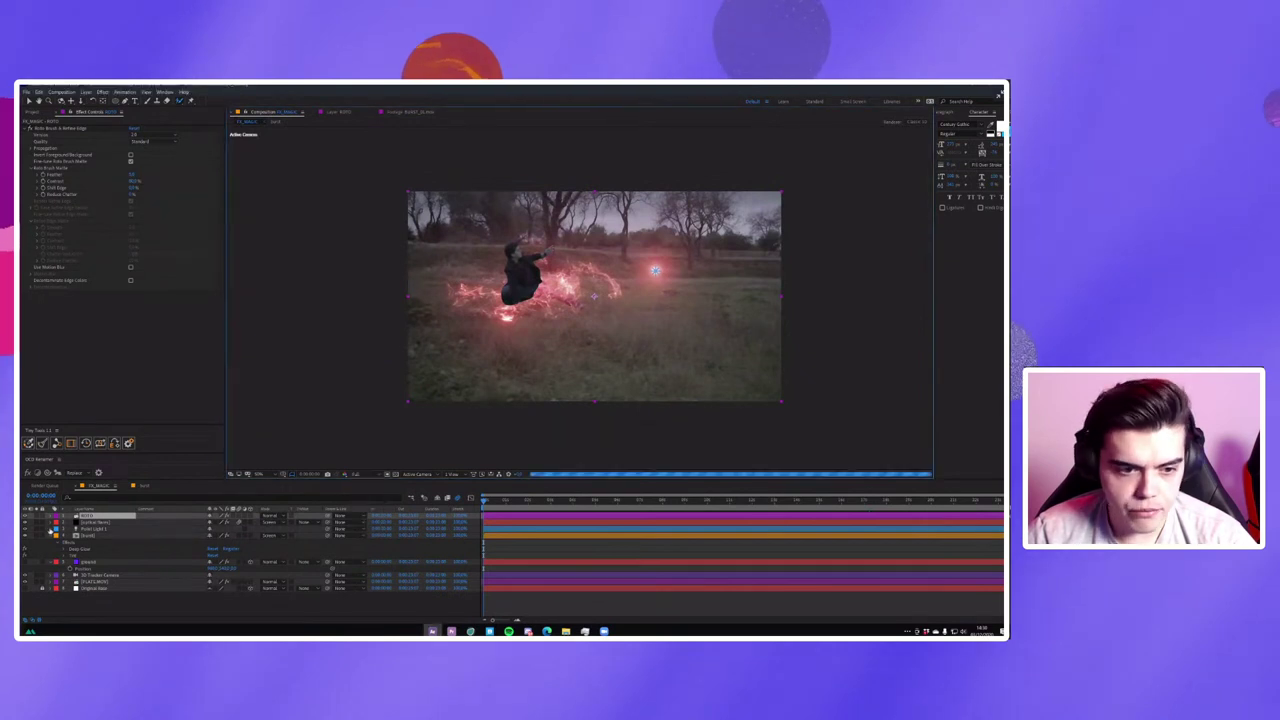
{"action": "left_click", "coordinate": [340, 111]}
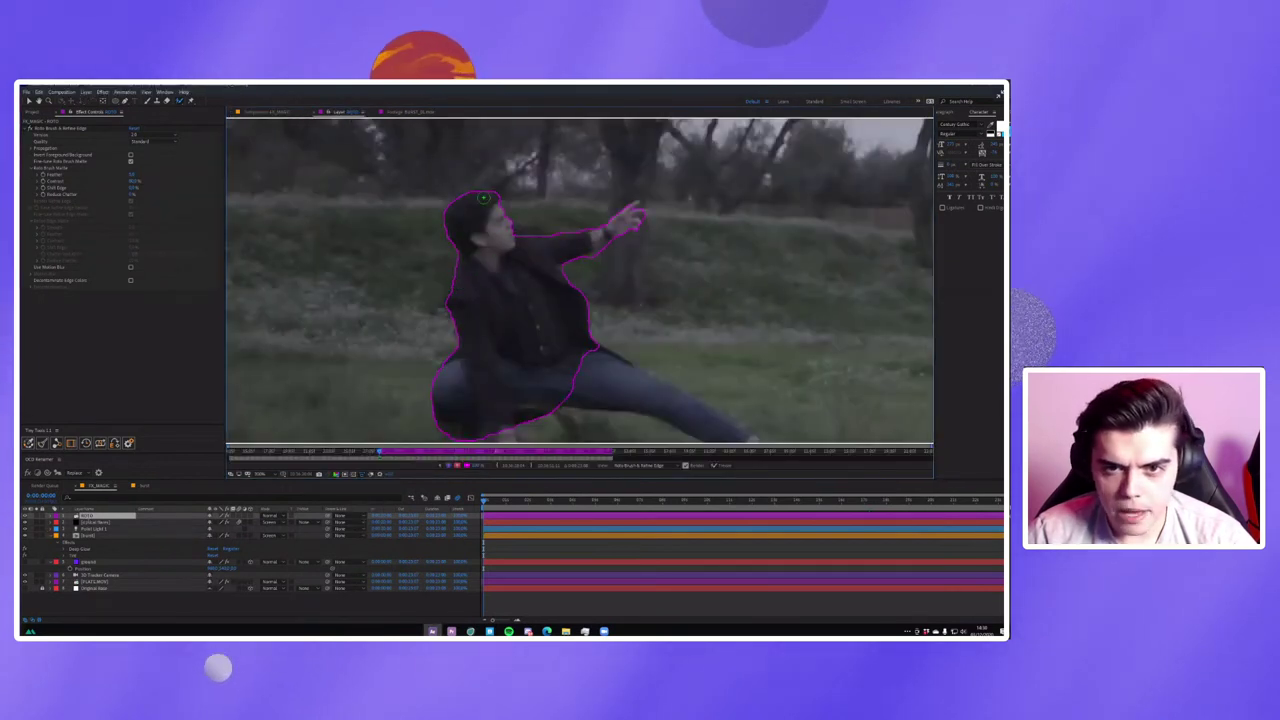
Add the extended leg and pointing hand to the matte and trim background from the arm outline.
{"action": "left_click_drag", "start_coordinate": [541, 342], "coordinate": [508, 222]}
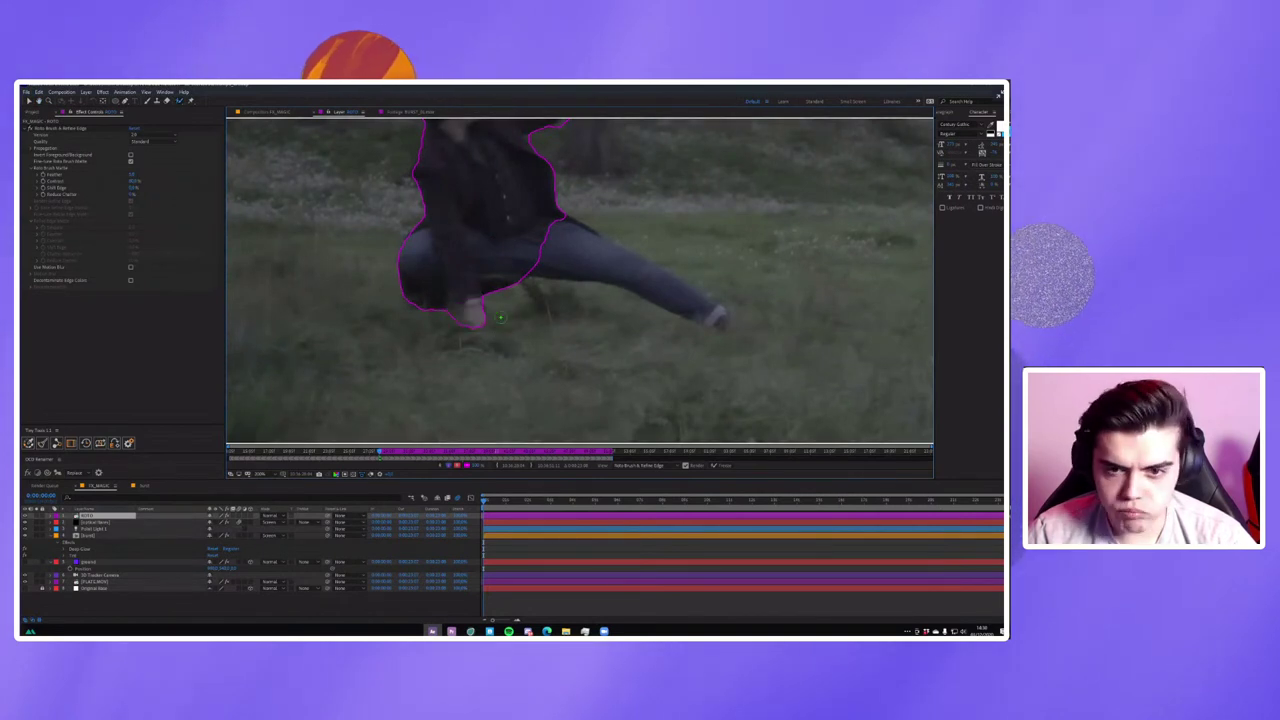
{"action": "left_click_drag", "start_coordinate": [537, 245], "coordinate": [716, 317]}
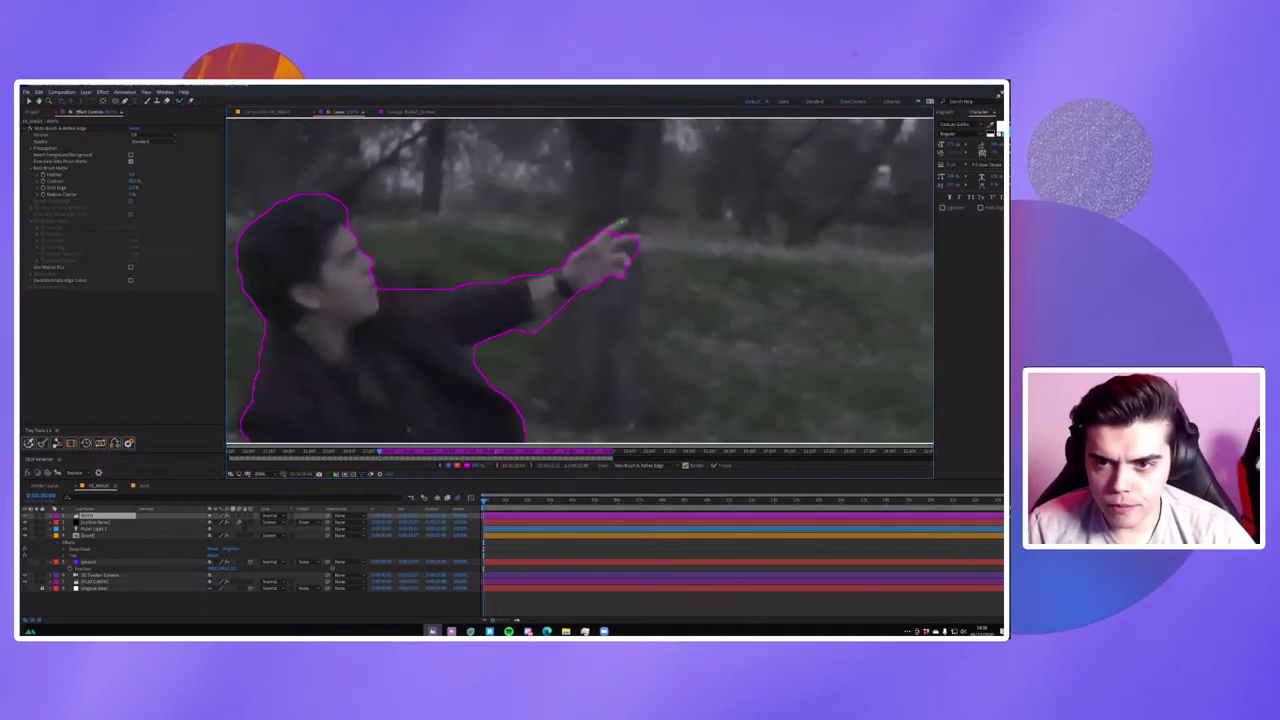
{"action": "left_click_drag", "start_coordinate": [618, 240], "coordinate": [612, 230]}
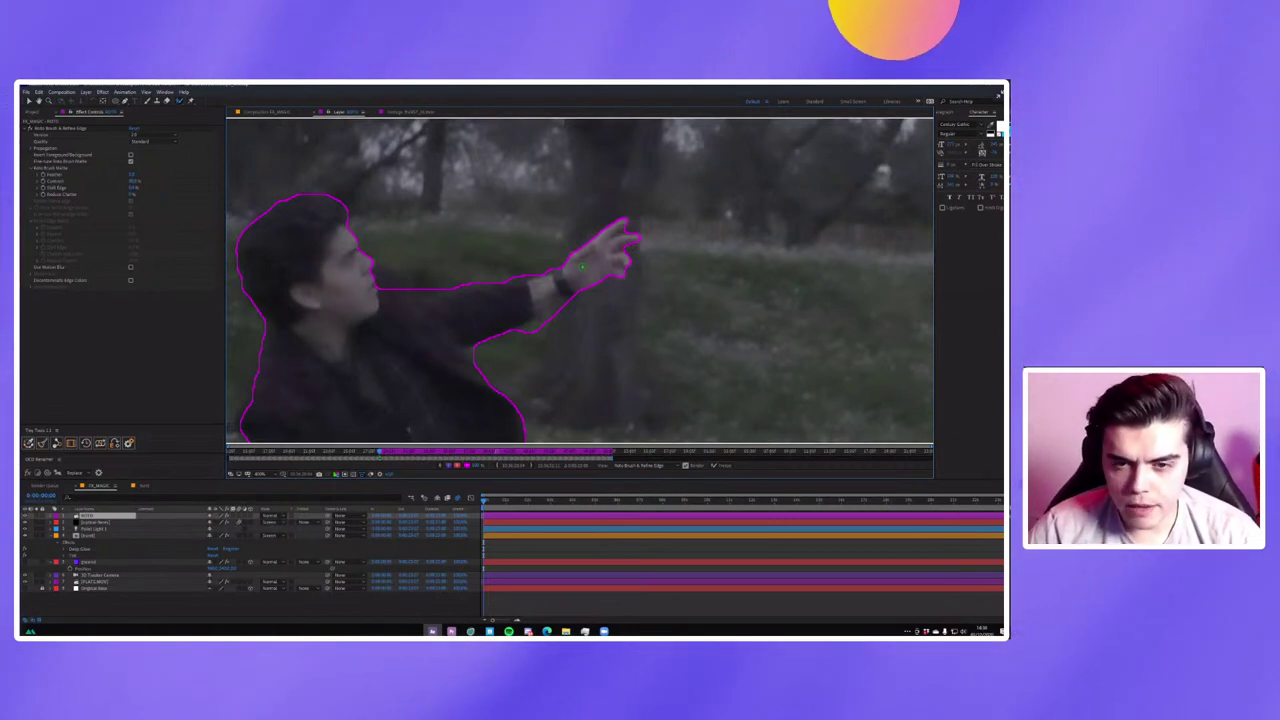
{"action": "scroll", "coordinate": [555, 298], "scroll_direction": "up", "scroll_amount": 2}
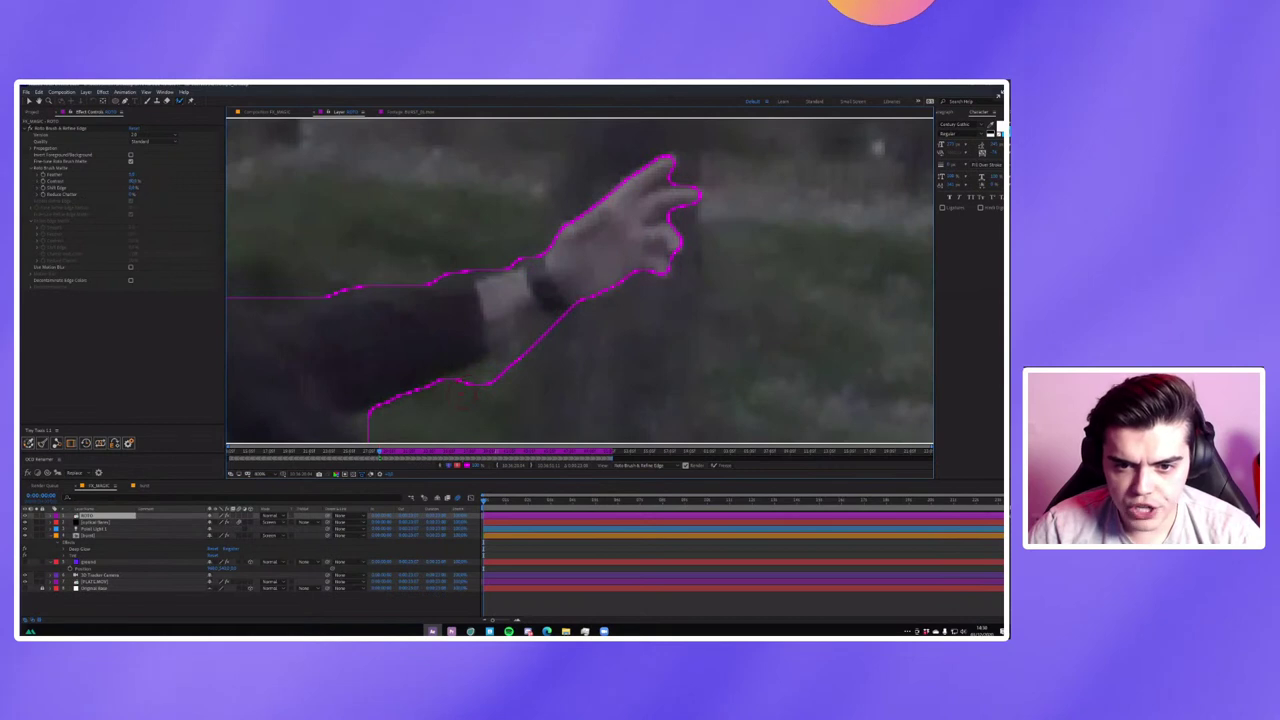
{"action": "left_click_drag", "start_coordinate": [460, 398], "coordinate": [551, 347], "text": "alt"}
{"action": "scroll", "coordinate": [510, 393], "scroll_direction": "down", "scroll_amount": 2}
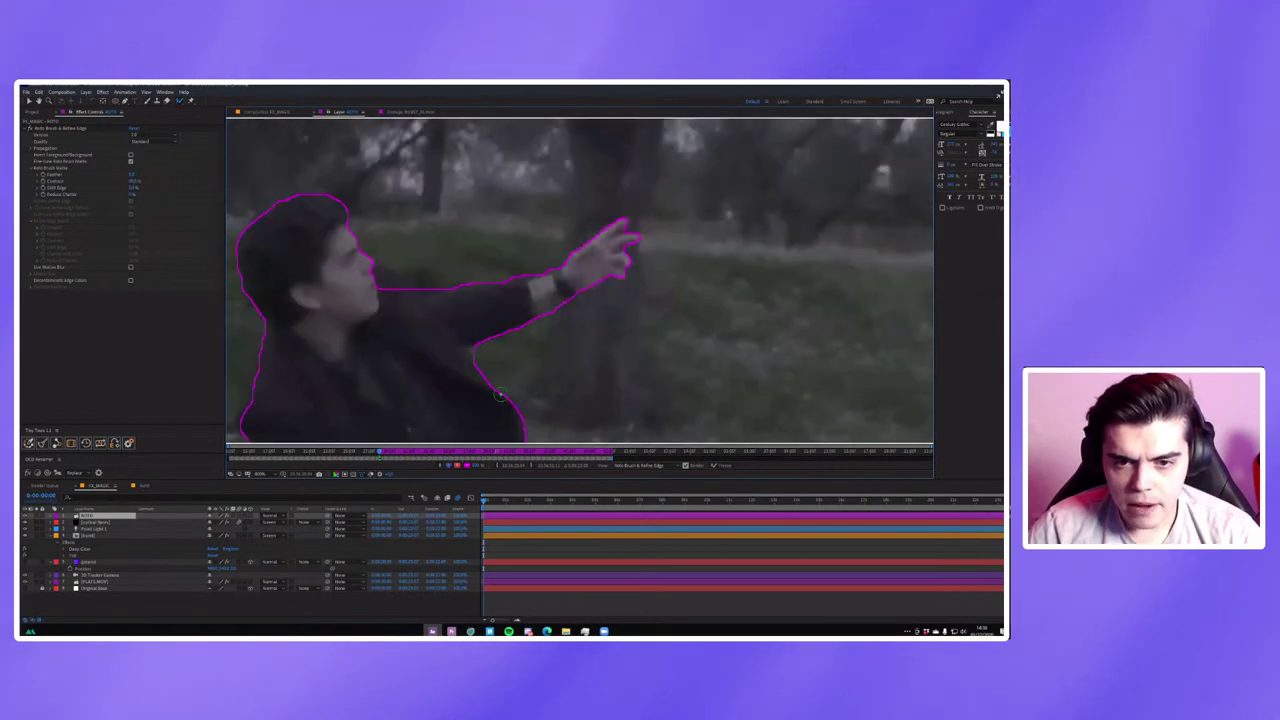
{"action": "scroll", "coordinate": [500, 395], "scroll_direction": "down", "scroll_amount": 2}
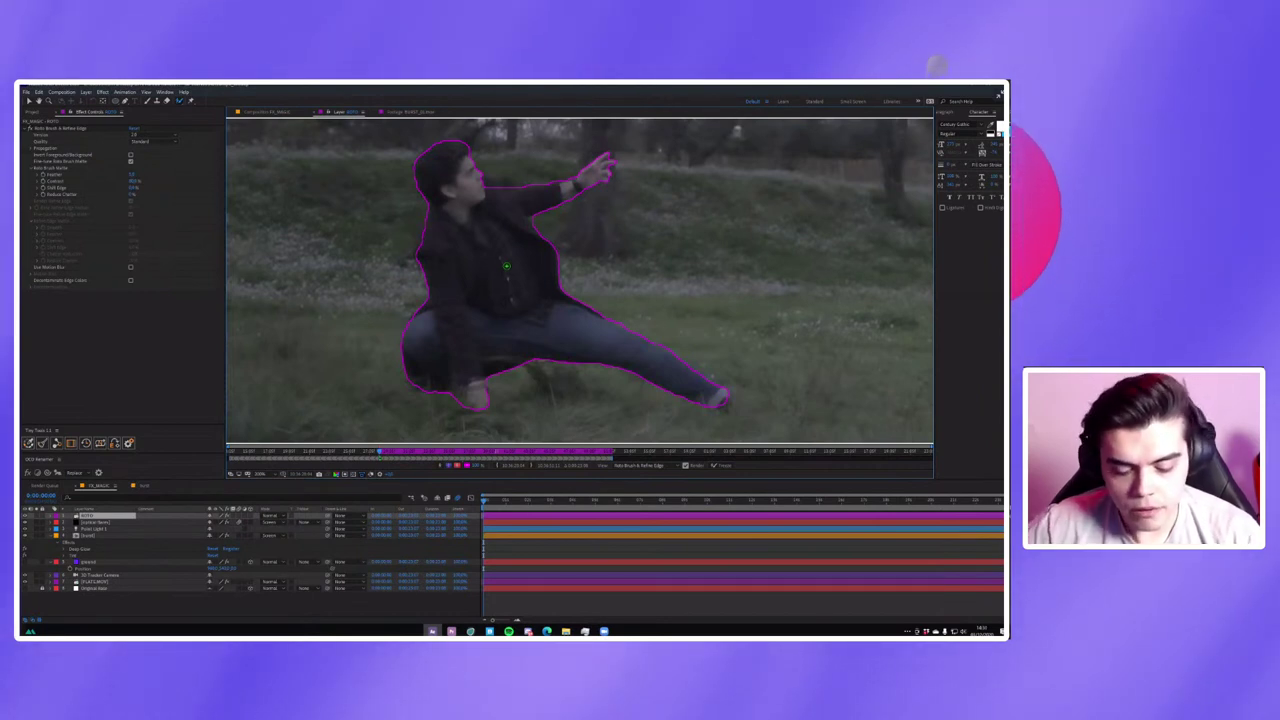
Switch the Roto Brush & Refine Edge Quality in Effect Controls from Standard to Best.
{"action": "left_click", "coordinate": [159, 145]}
{"action": "left_click", "coordinate": [145, 157]}
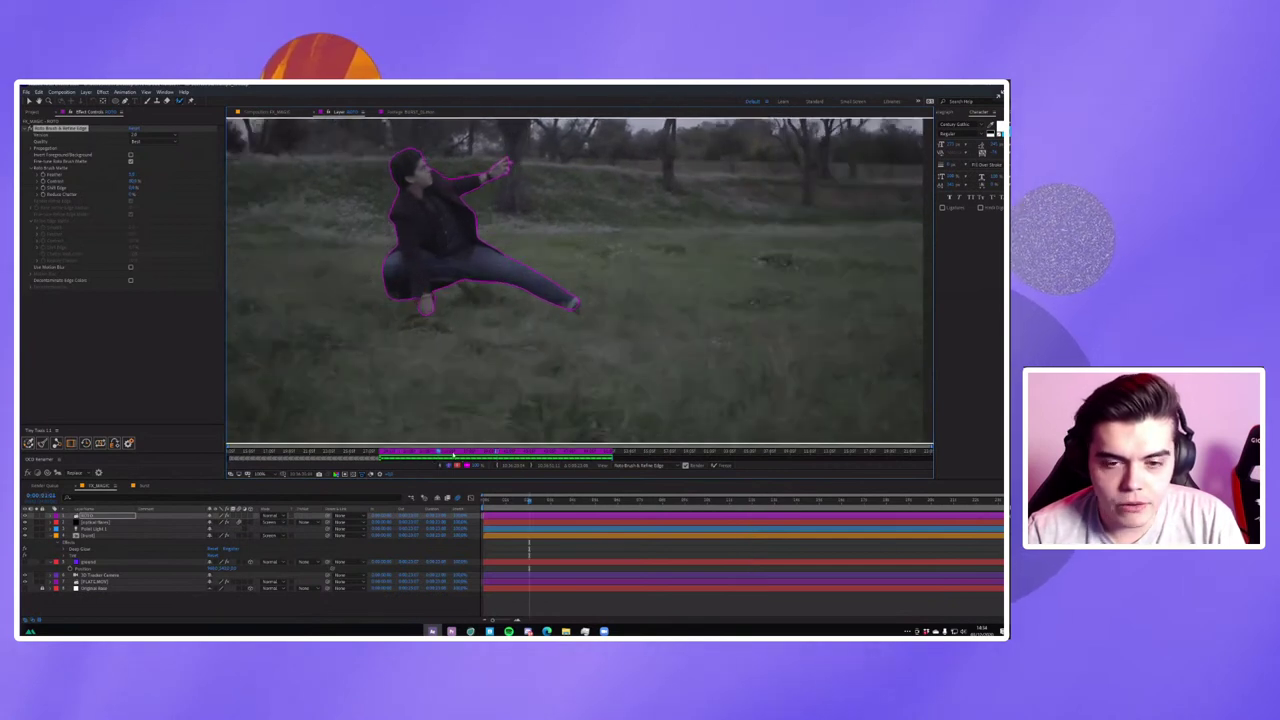
Compare the fire composition and black-and-white matte footage, then freeze the roto matte across all 262 frames.
{"action": "left_click", "coordinate": [262, 112]}
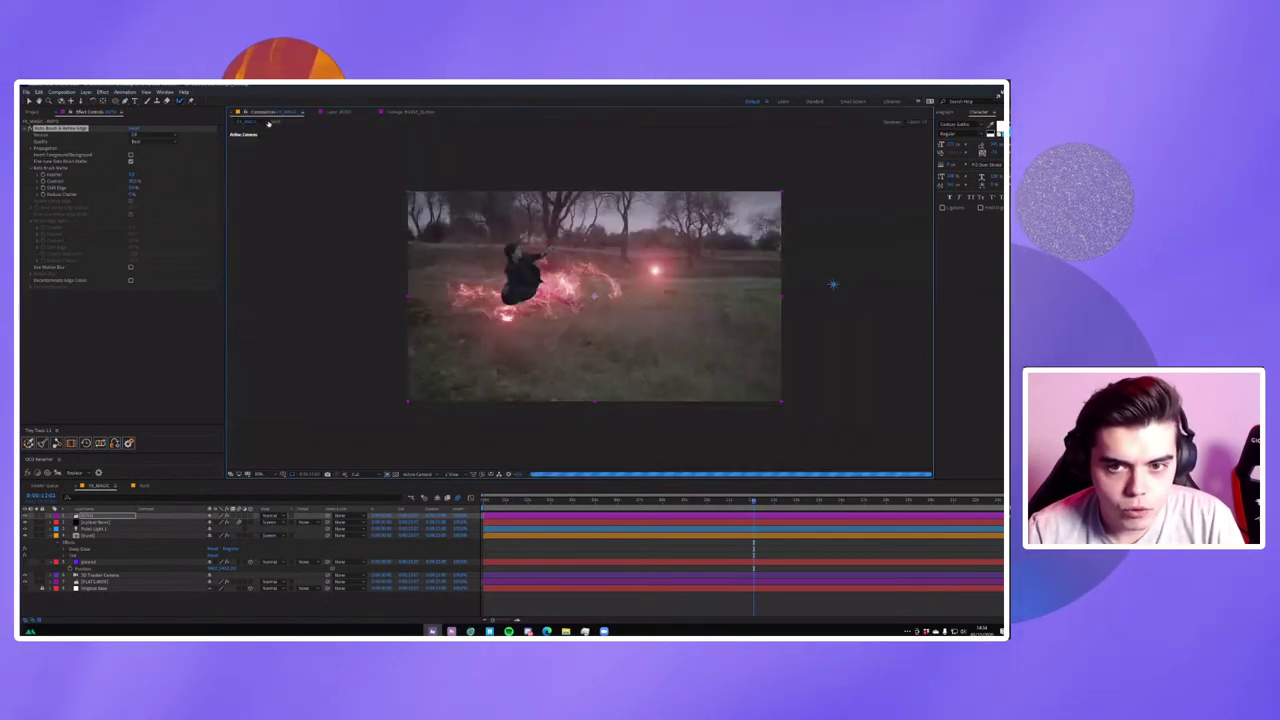
{"action": "left_click", "coordinate": [396, 112]}
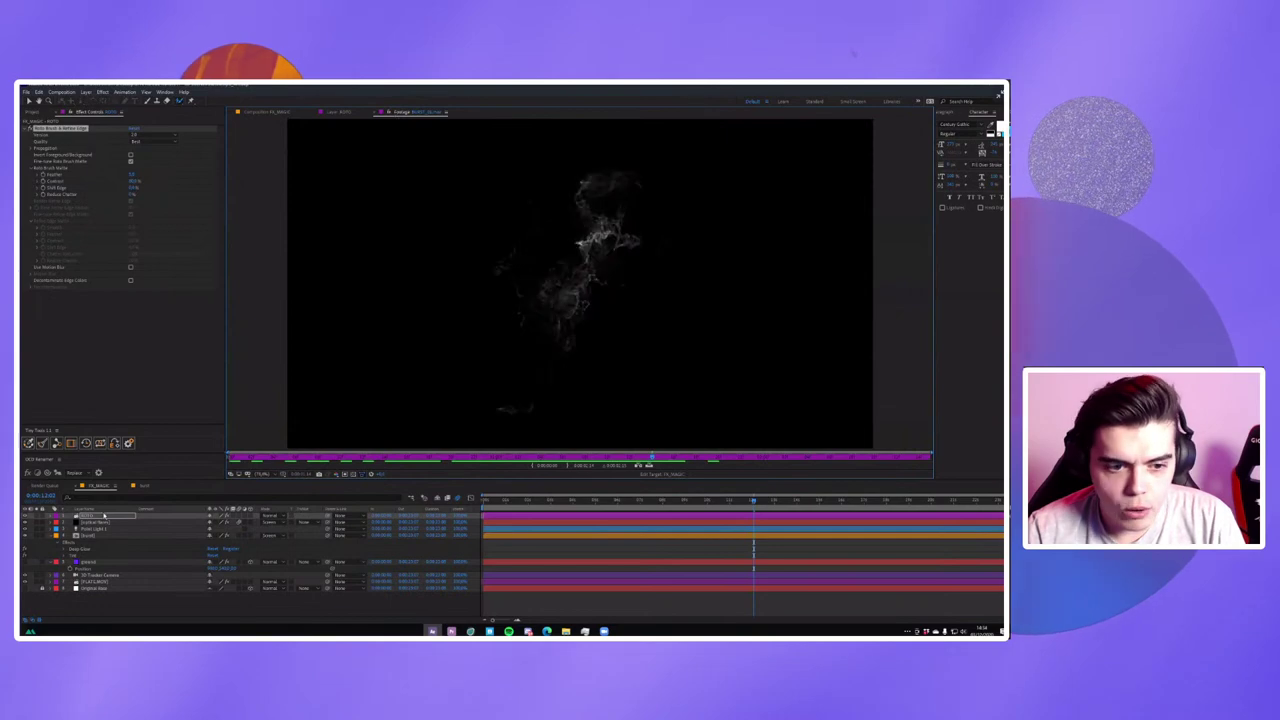
{"action": "left_click", "coordinate": [337, 112]}
{"action": "left_click", "coordinate": [717, 466]}
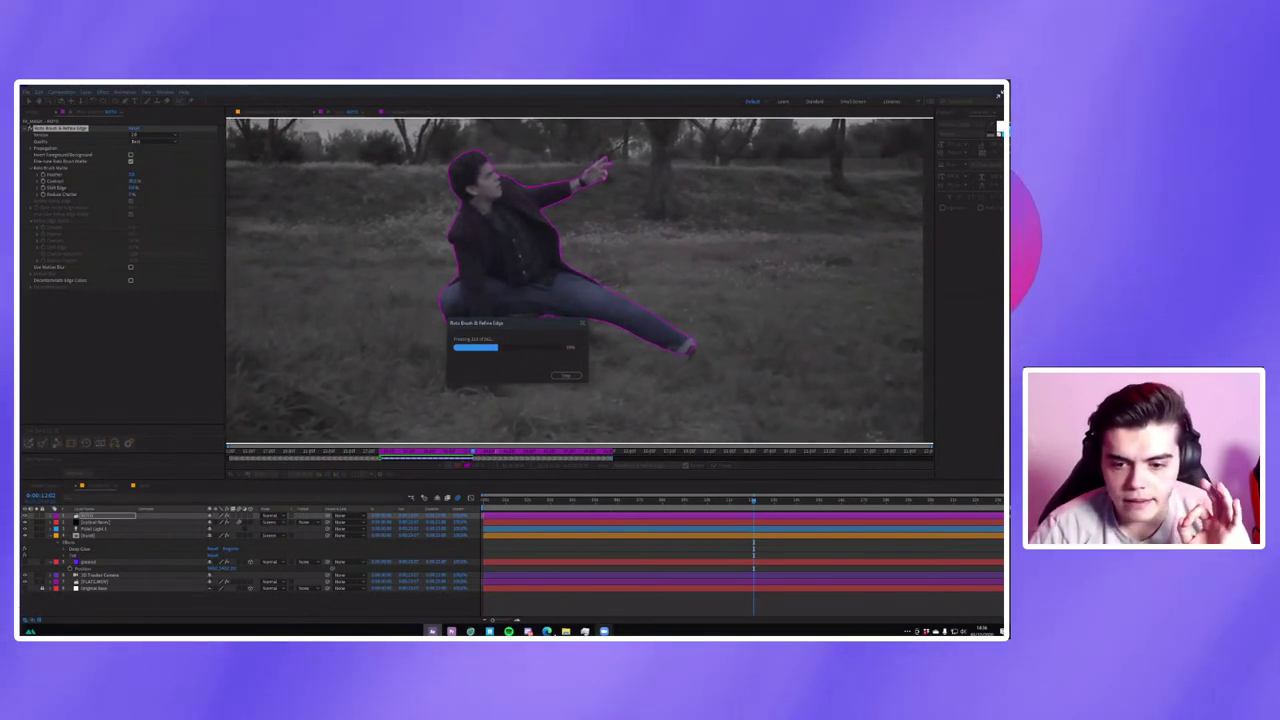
Wait for the Roto Brush & Refine Edge freeze to finish caching the kneeling man's matte.
{"action": "mouse_move", "coordinate": [547, 632]}
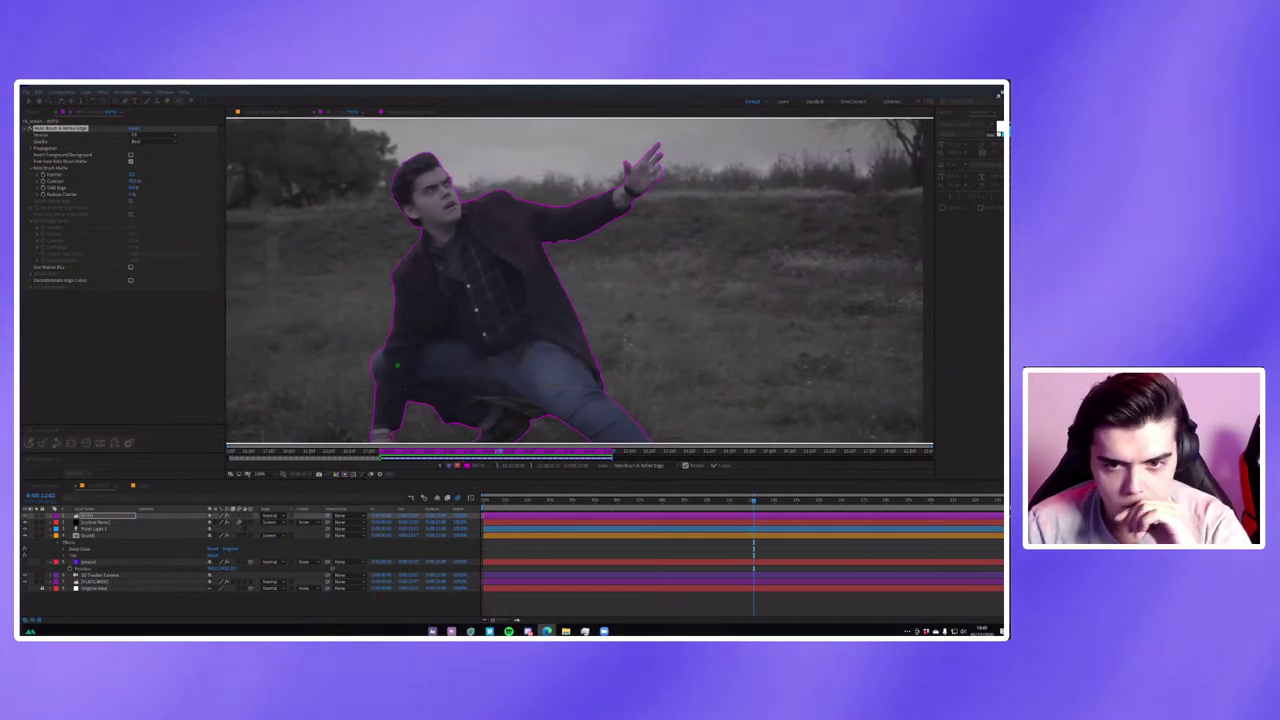
Preview the fire effect in the full composition, select the top layer, and show the Project panel.
{"action": "left_click", "coordinate": [275, 113]}
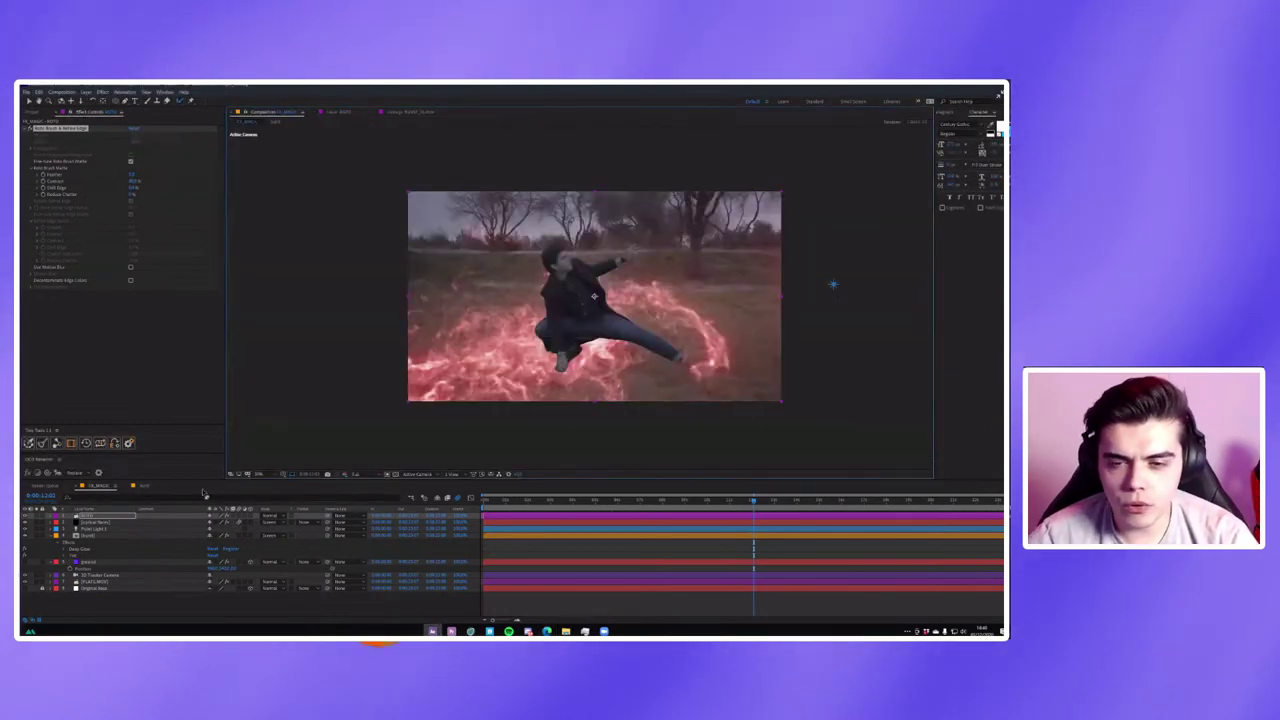
{"action": "key", "text": "space"}
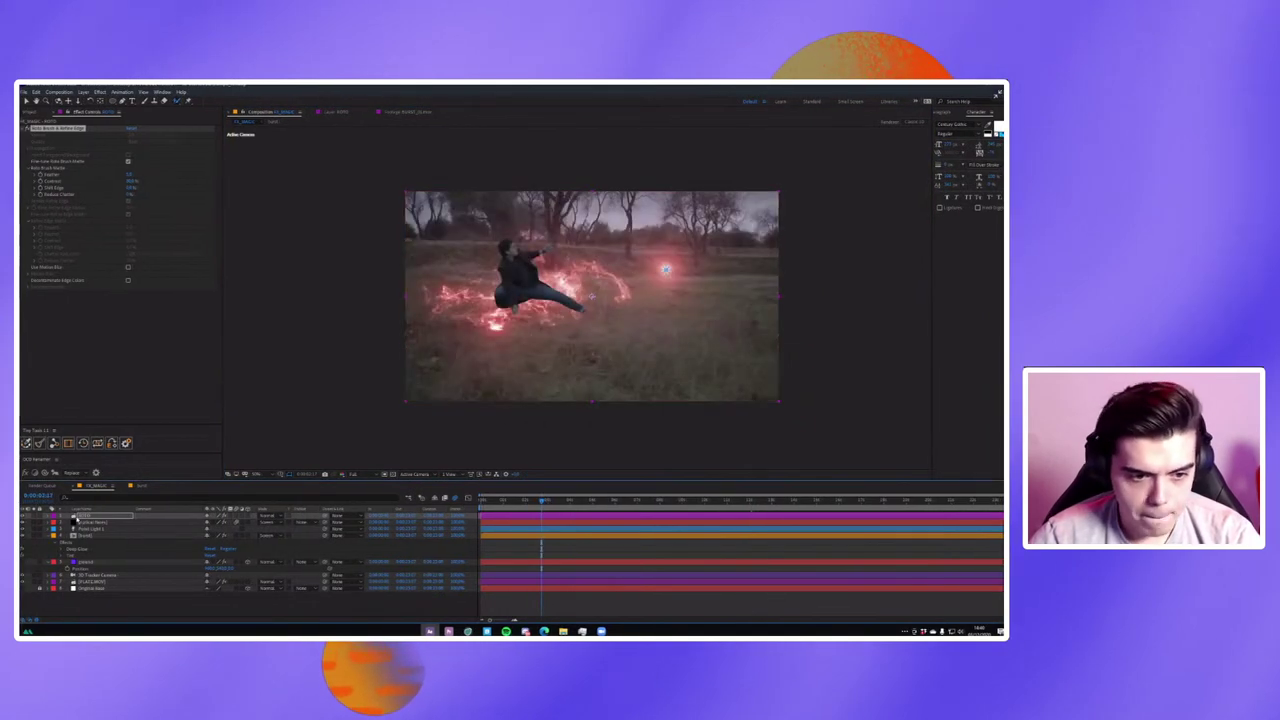
{"action": "left_click", "coordinate": [78, 516]}
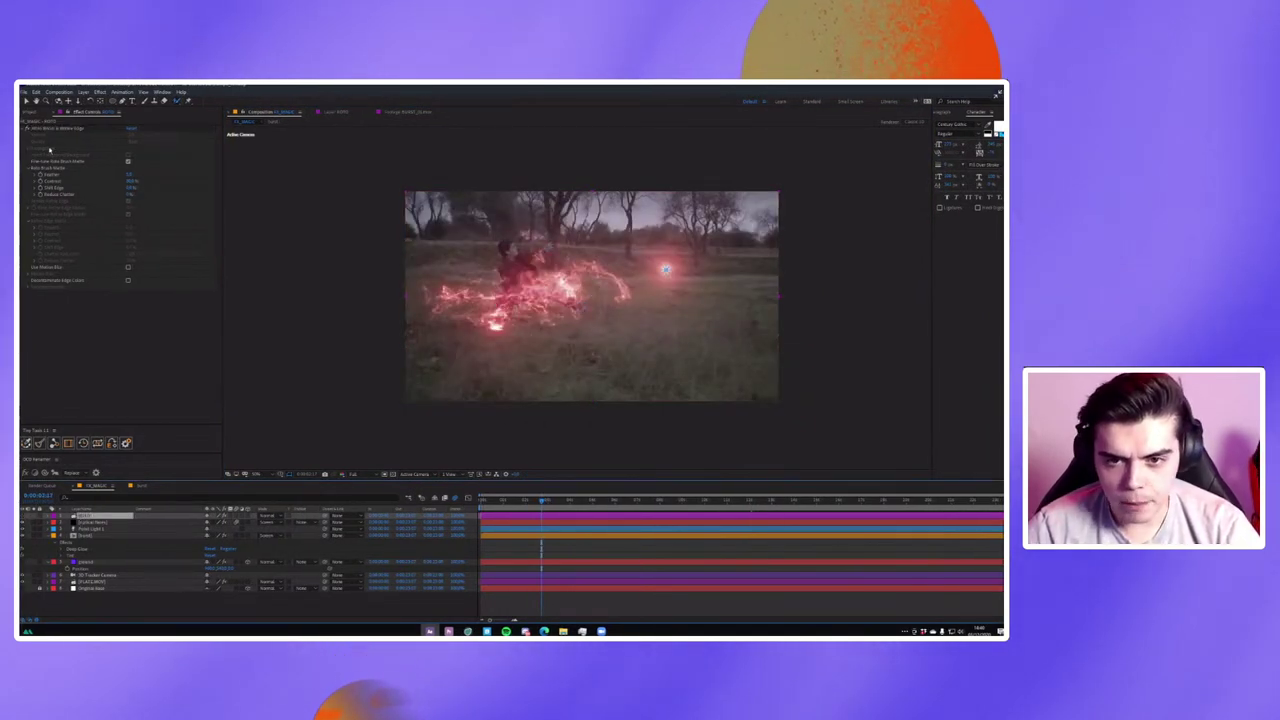
{"action": "left_click", "coordinate": [27, 111]}
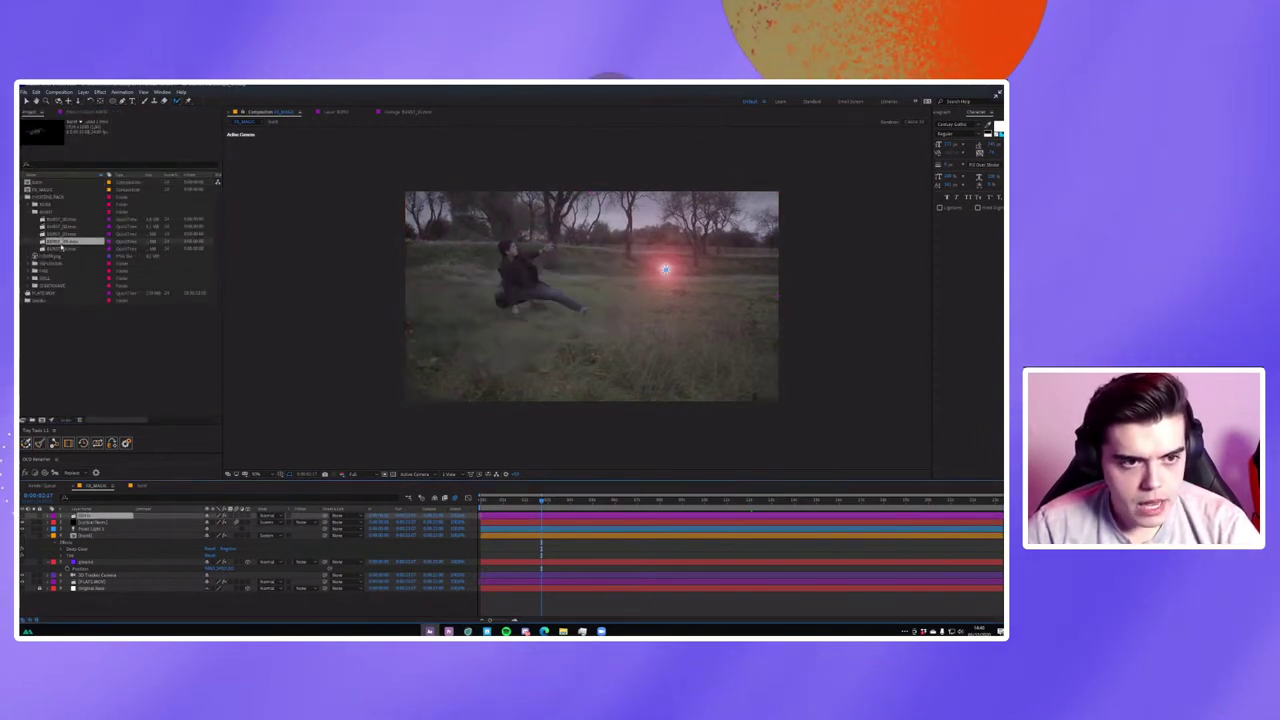
Add the BURST smoke clip atop the layer stack and freeze it on its current frame.
{"action": "left_click_drag", "start_coordinate": [62, 247], "coordinate": [126, 518]}
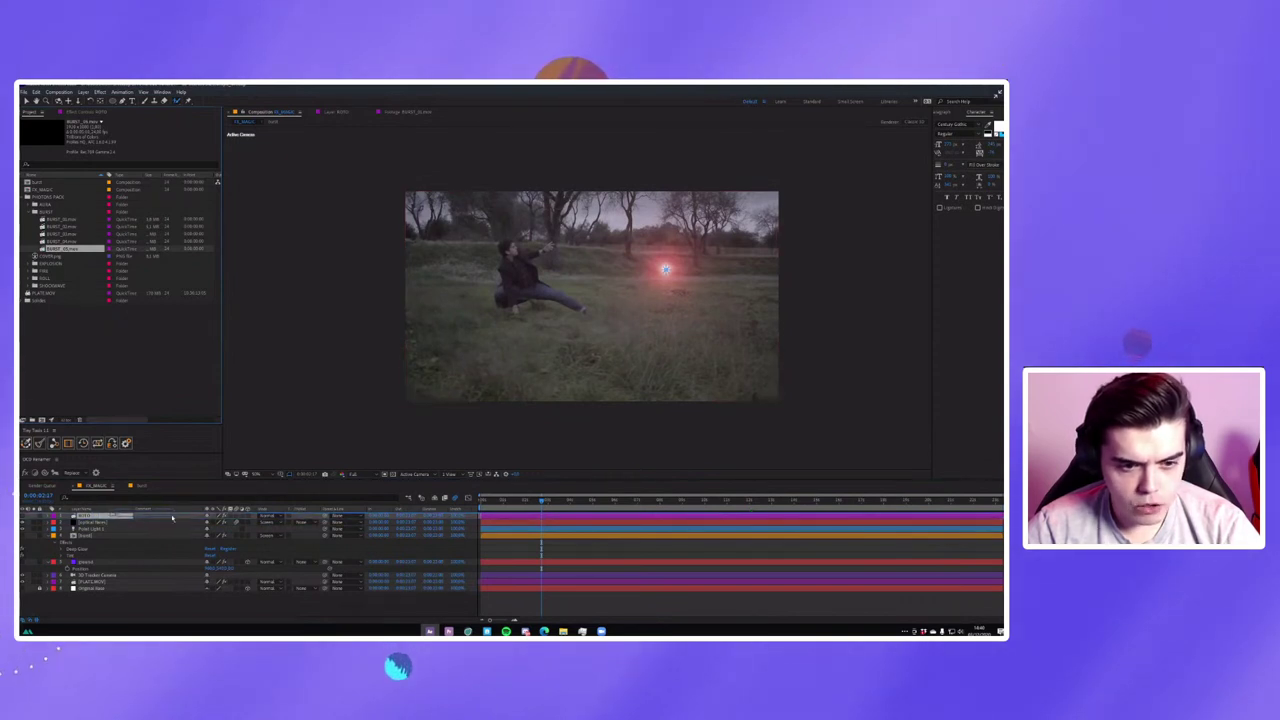
{"action": "left_click_drag", "start_coordinate": [131, 536], "coordinate": [548, 500]}
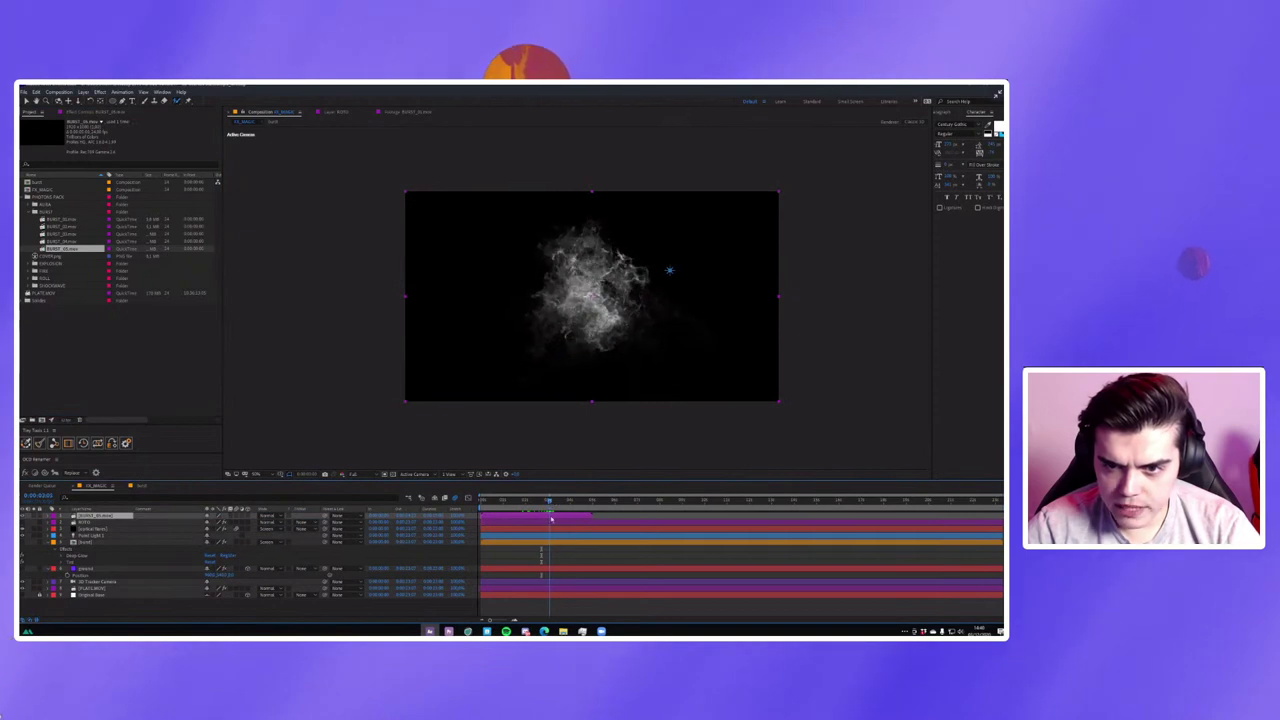
{"action": "right_click", "coordinate": [551, 516]}
{"action": "mouse_move", "coordinate": [585, 336]}
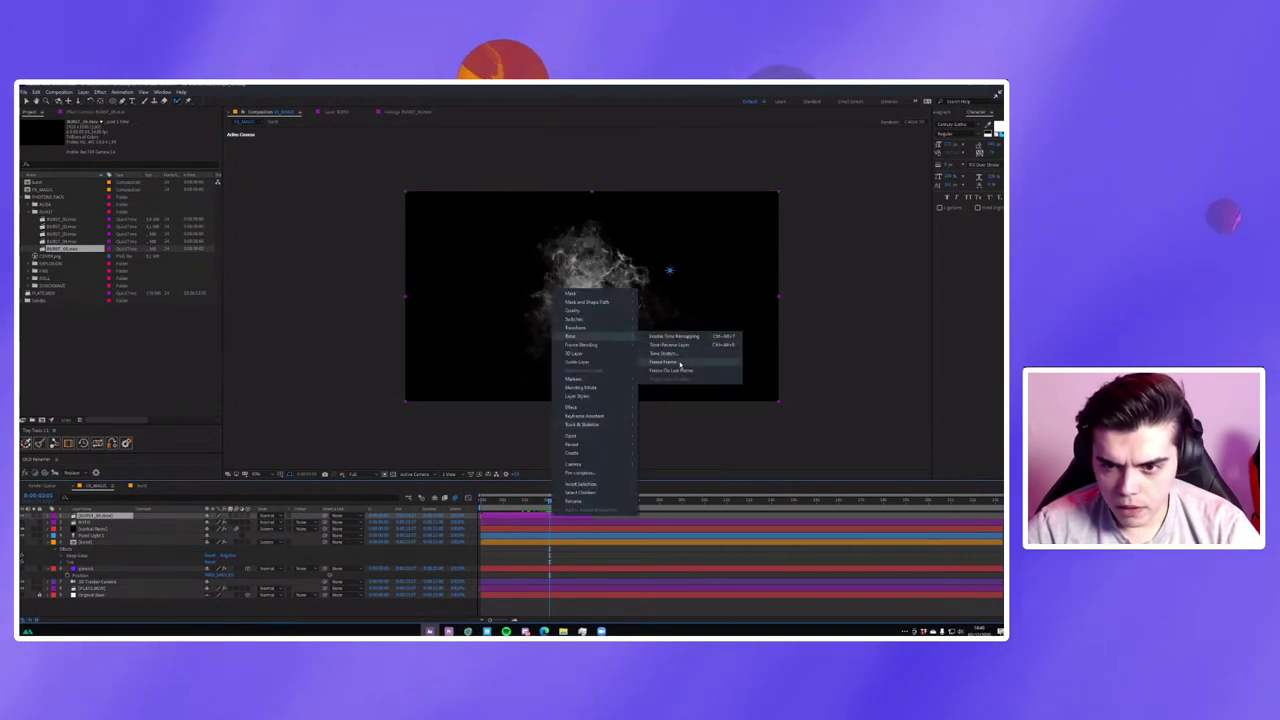
{"action": "left_click", "coordinate": [679, 363]}
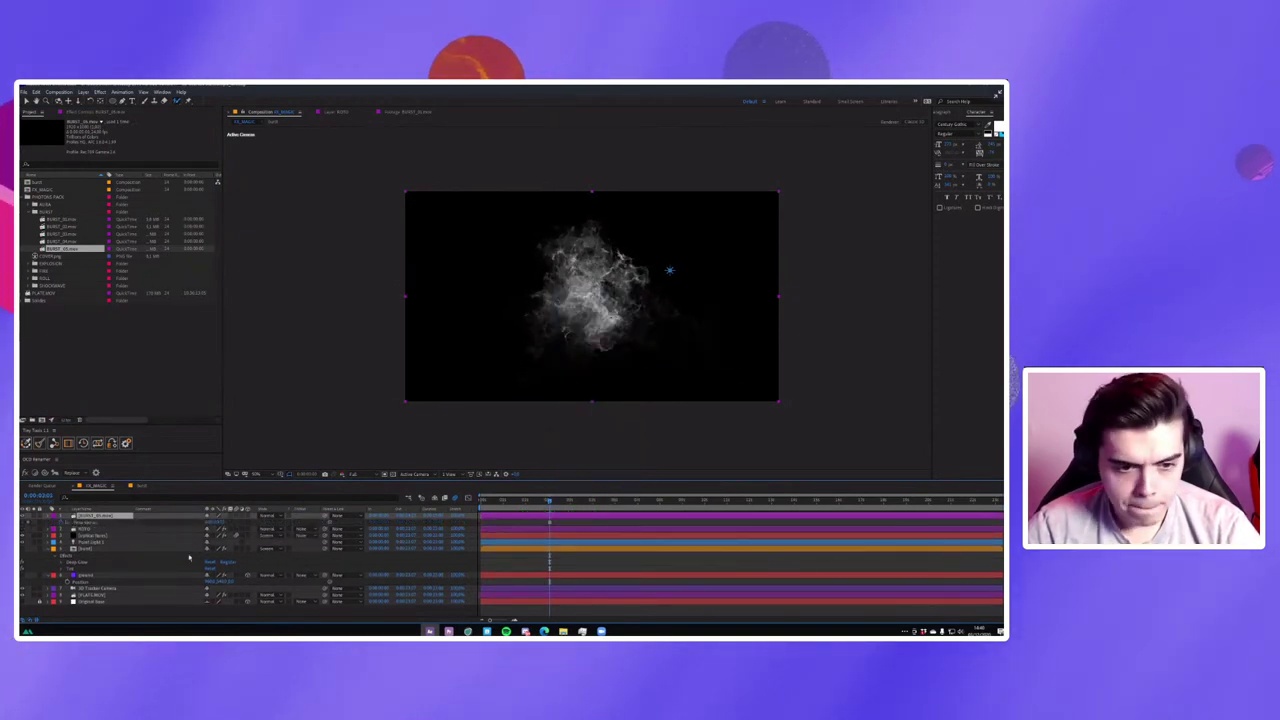
Make the BURST layer 3D and set its blending mode to Screen.
{"action": "left_click", "coordinate": [523, 327]}
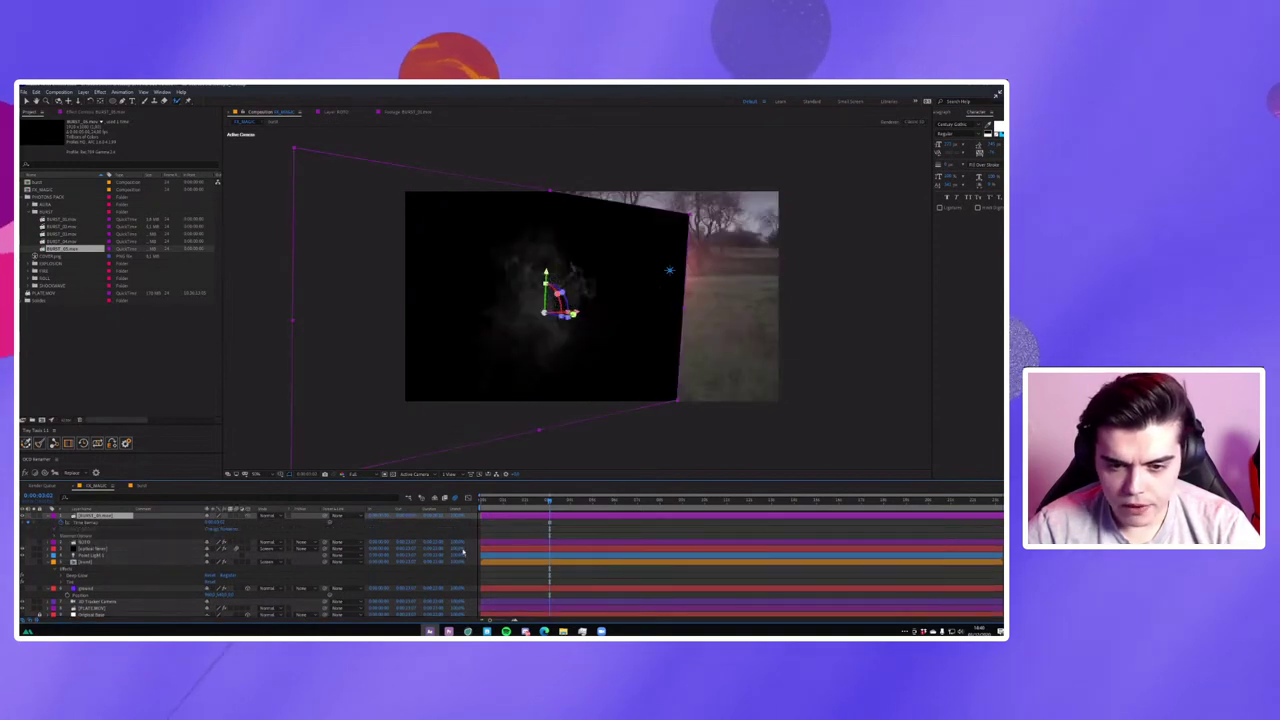
{"action": "left_click", "coordinate": [267, 548]}
{"action": "left_click", "coordinate": [285, 271]}
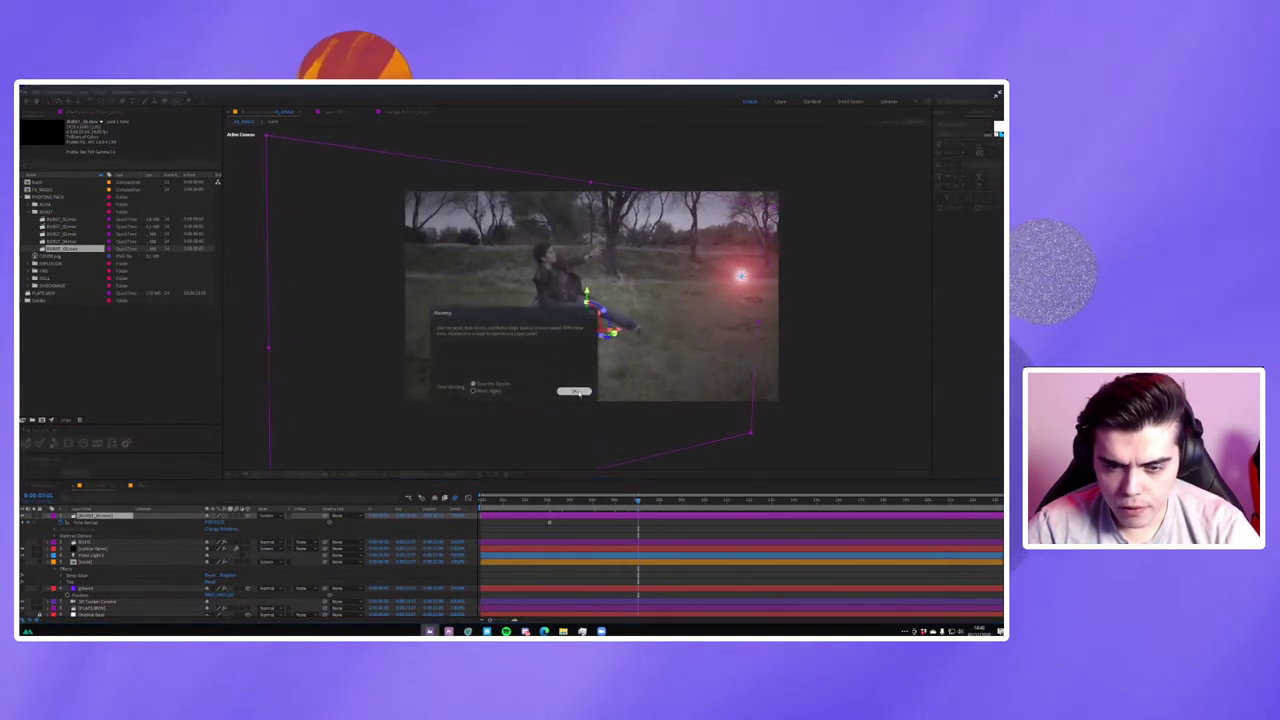
Dismiss the warning and position the 3D smoke burst over the person.
{"action": "left_click", "coordinate": [577, 392]}
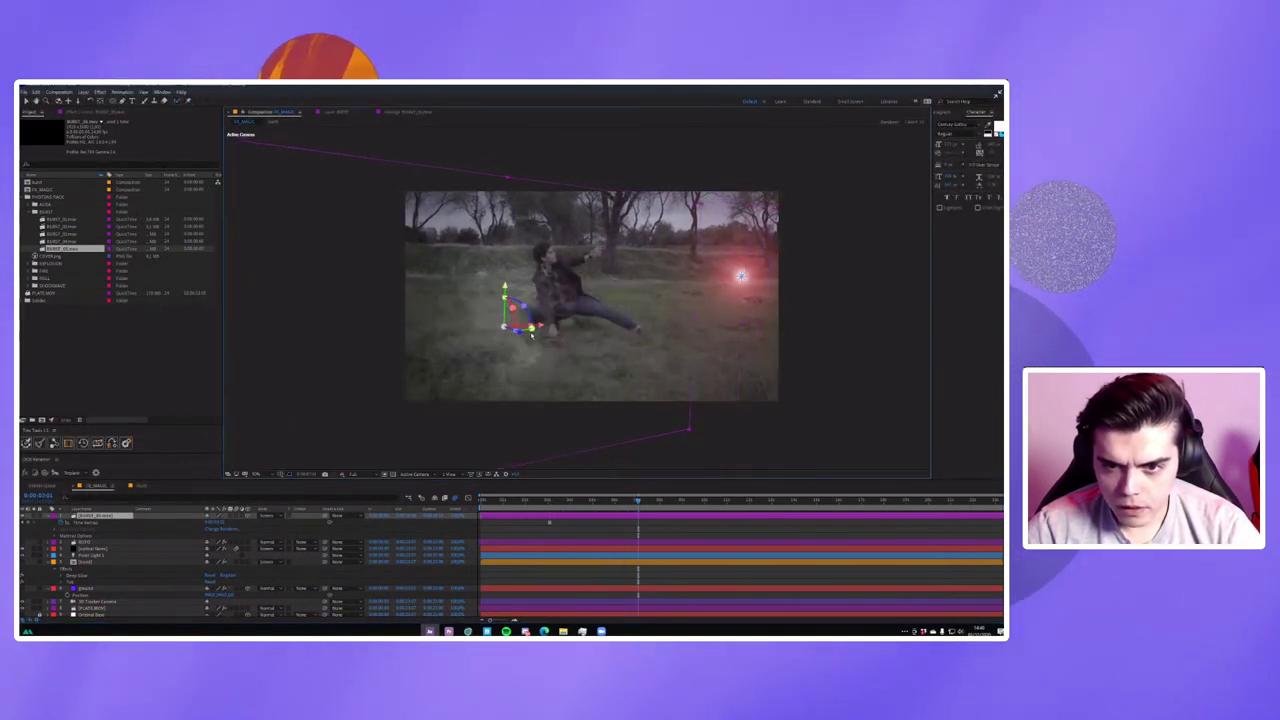
{"action": "mouse_move", "coordinate": [531, 335]}
{"action": "left_mouse_down"}
{"action": "mouse_move", "coordinate": [609, 347]}
{"action": "mouse_move", "coordinate": [565, 330]}
{"action": "left_mouse_up"}
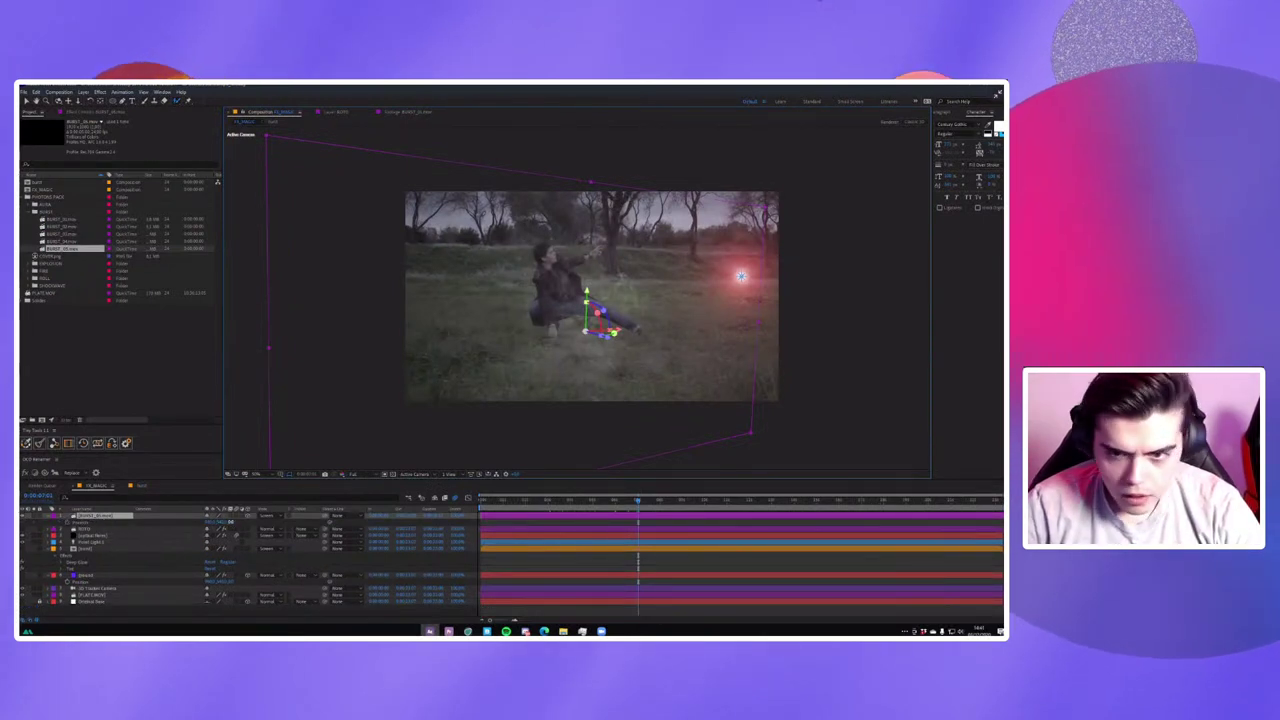
{"action": "mouse_move", "coordinate": [590, 310]}
{"action": "left_mouse_down"}
{"action": "mouse_move", "coordinate": [485, 290]}
{"action": "mouse_move", "coordinate": [497, 285]}
{"action": "left_mouse_up"}
{"action": "key", "text": "a"}
{"action": "key", "text": "a"}
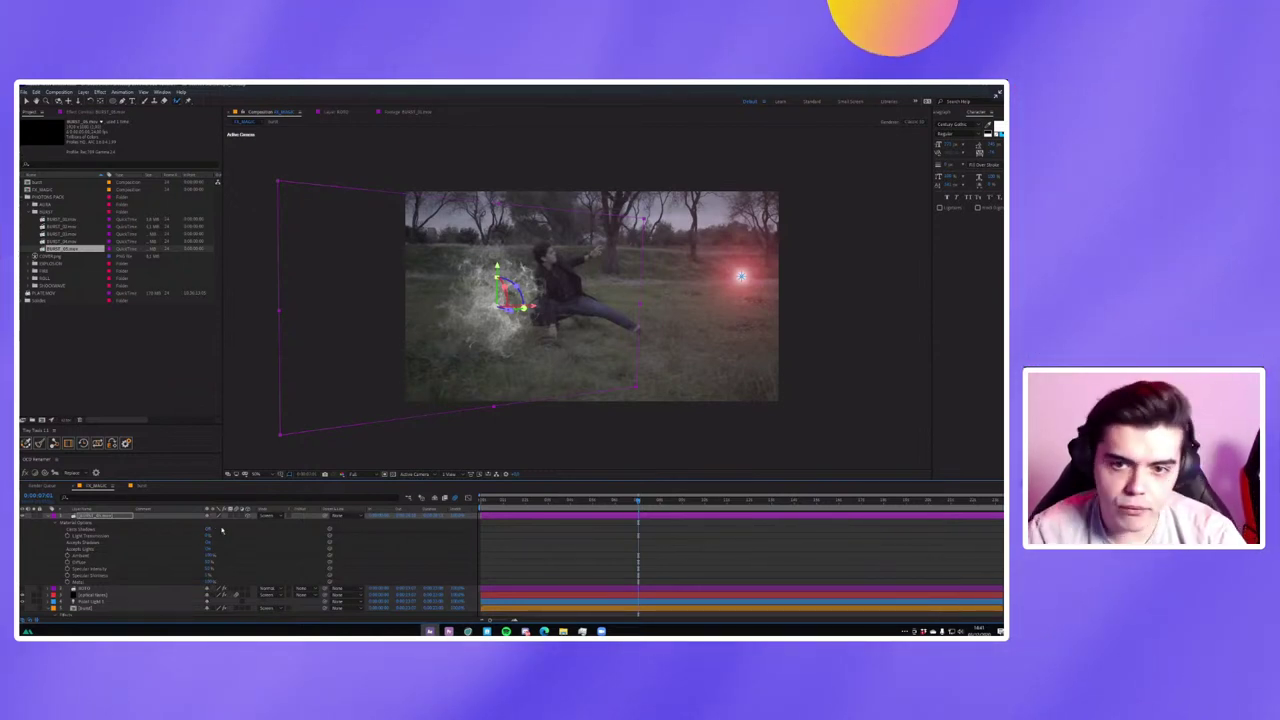
{"action": "mouse_move", "coordinate": [506, 300]}
{"action": "left_mouse_down"}
{"action": "mouse_move", "coordinate": [751, 290]}
{"action": "mouse_move", "coordinate": [719, 262]}
{"action": "left_mouse_up"}
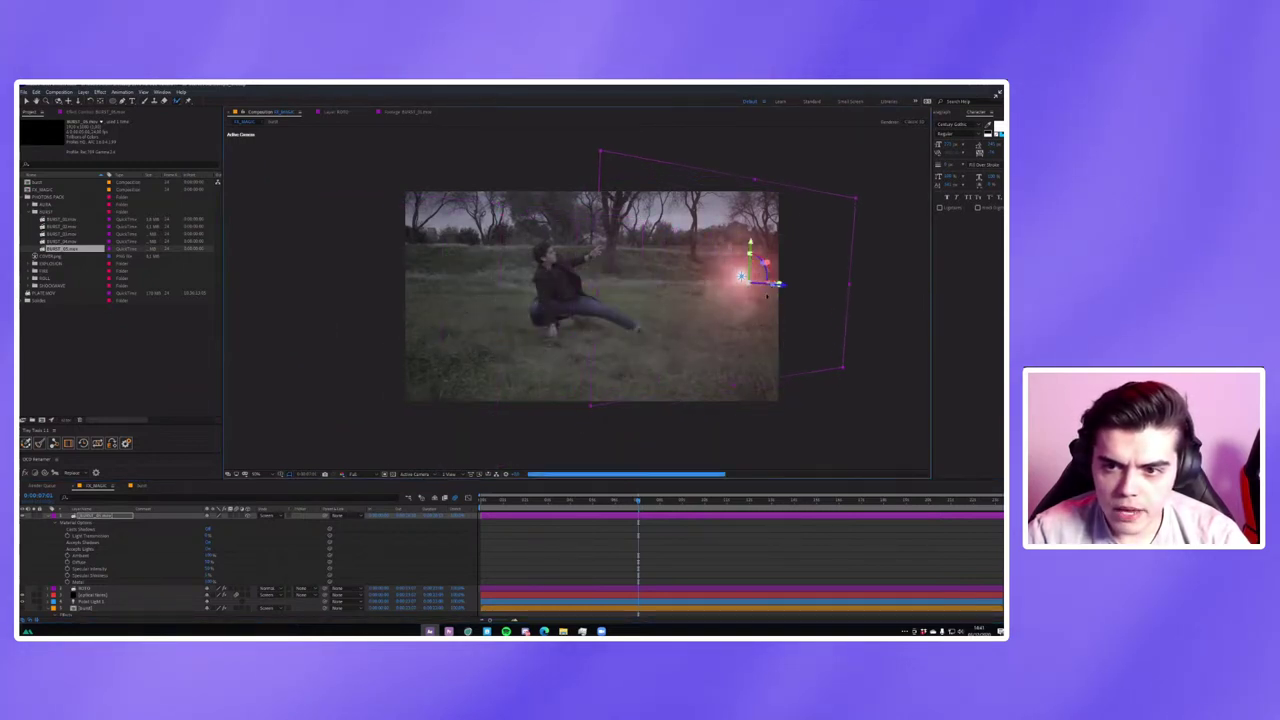
{"action": "key", "text": "ctrl+z"}
{"action": "key", "text": "ctrl+z"}
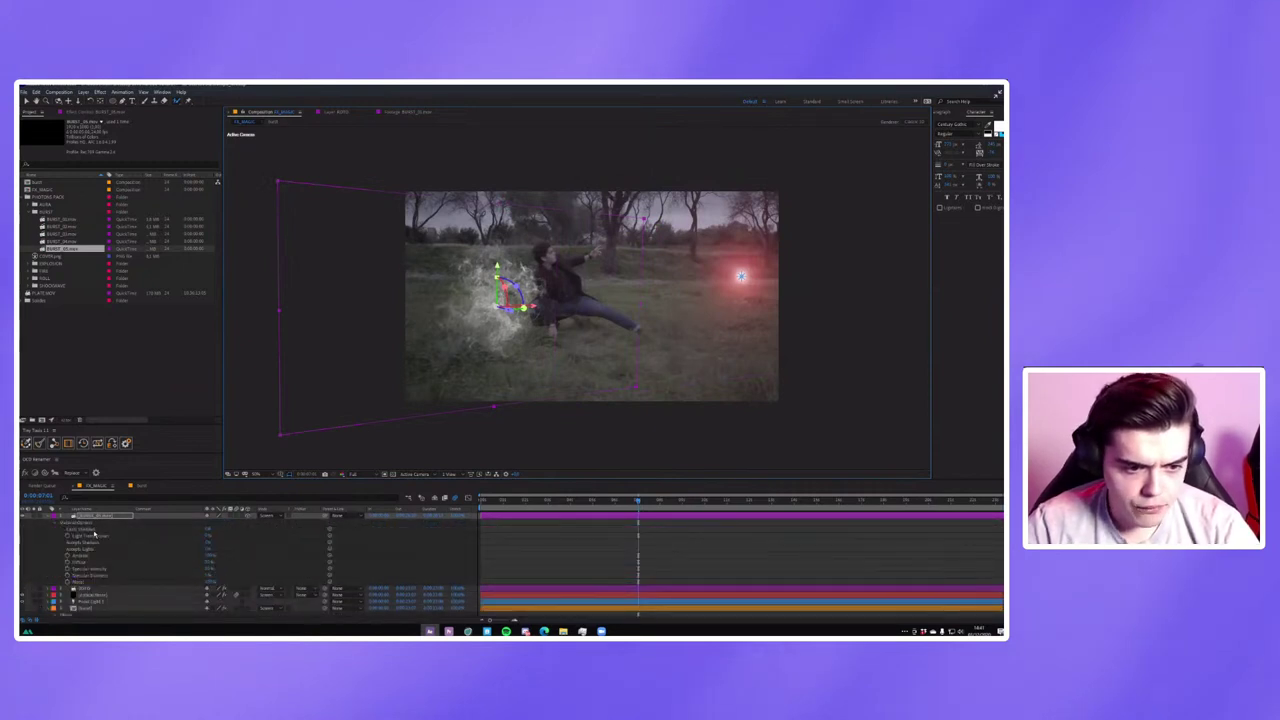
Review the burst layer's Material Options and preview the animation from the start.
{"action": "left_click", "coordinate": [157, 550]}
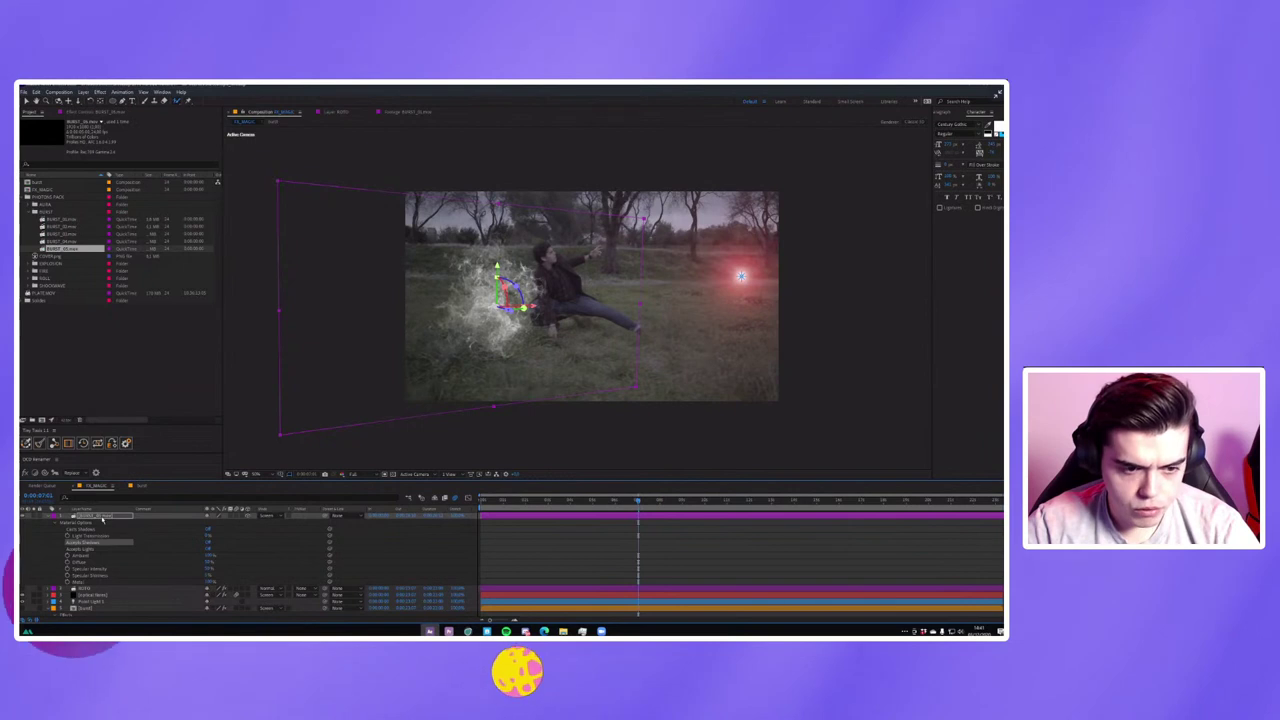
{"action": "left_click", "coordinate": [61, 515]}
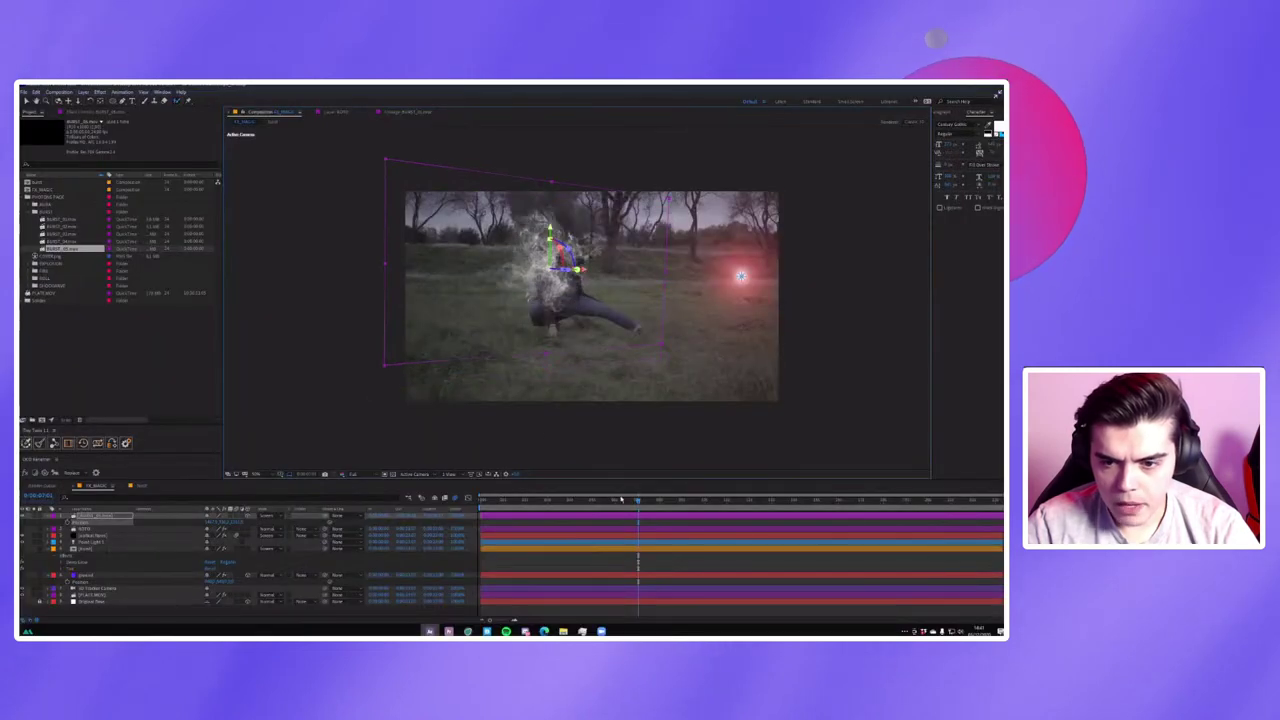
{"action": "key", "text": "space"}
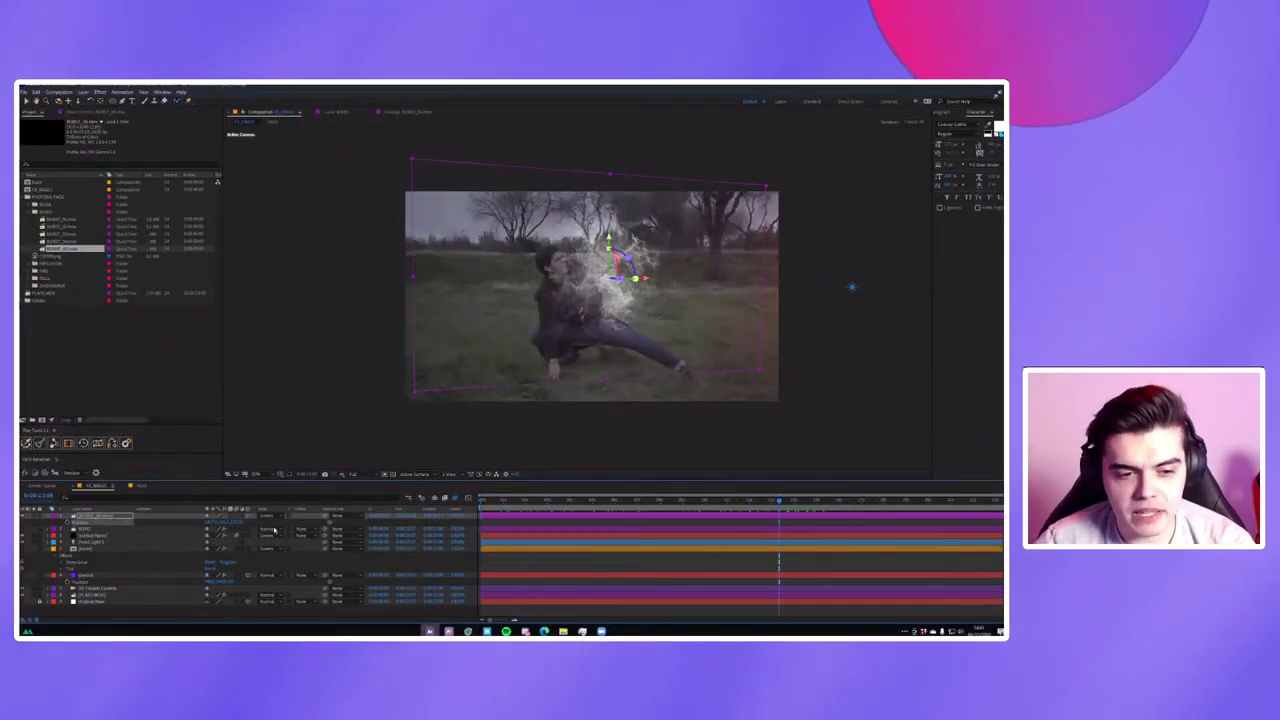
{"action": "left_click", "coordinate": [96, 521]}
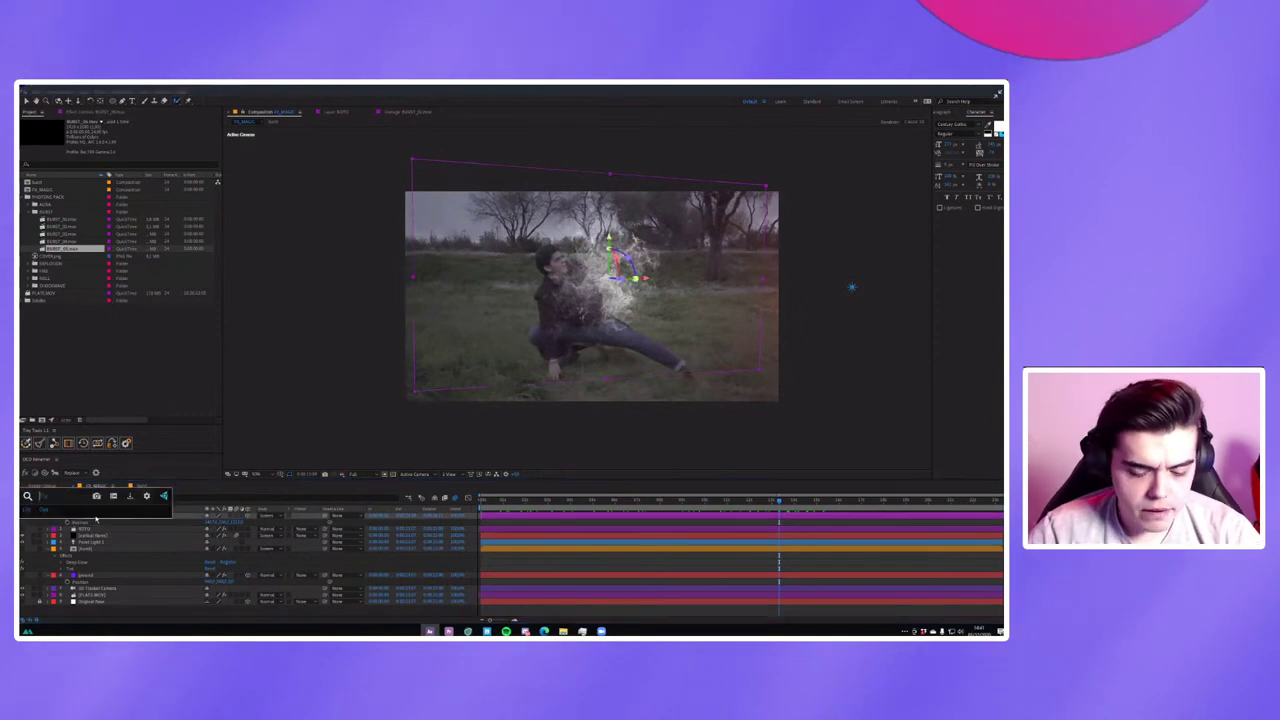
Move the roto layer above the smoke burst and set the burst's Track Matte to Alpha Inverted Matte.
{"action": "left_click", "coordinate": [96, 519]}
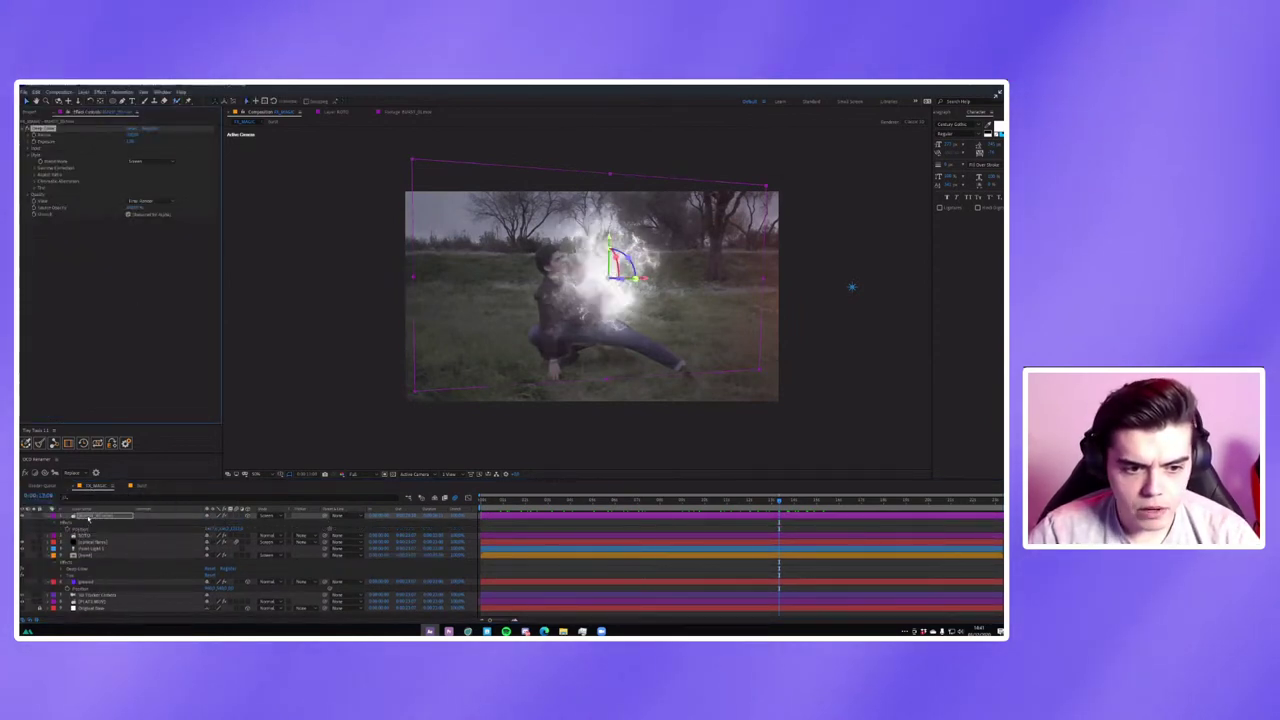
{"action": "left_click", "coordinate": [84, 563]}
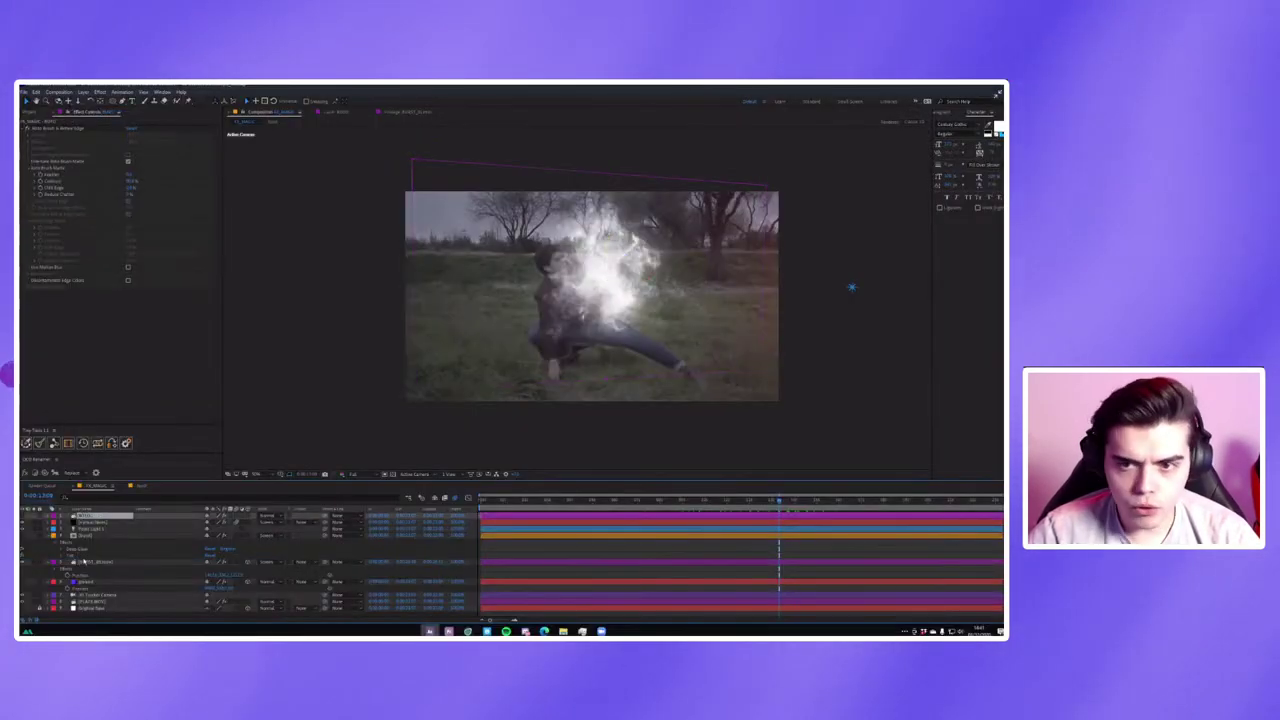
{"action": "left_click_drag", "start_coordinate": [85, 563], "coordinate": [82, 568]}
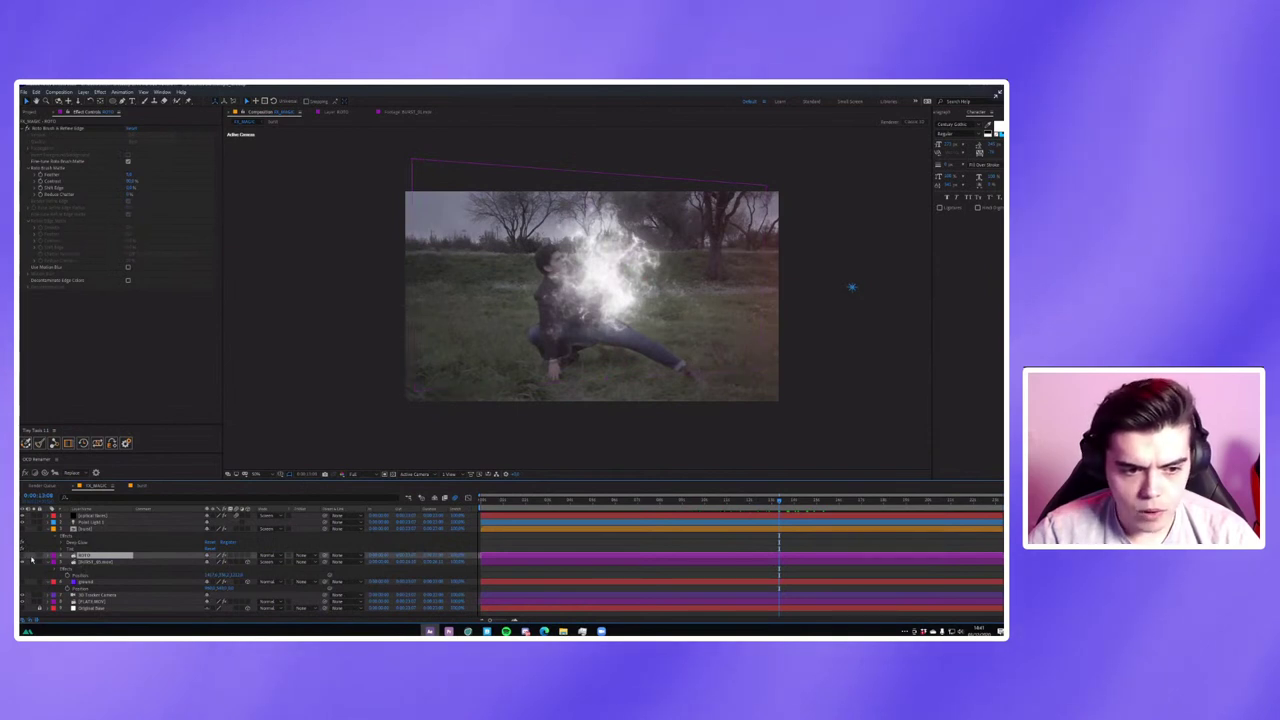
{"action": "scroll", "coordinate": [490, 312], "scroll_direction": "up", "scroll_amount": 3}
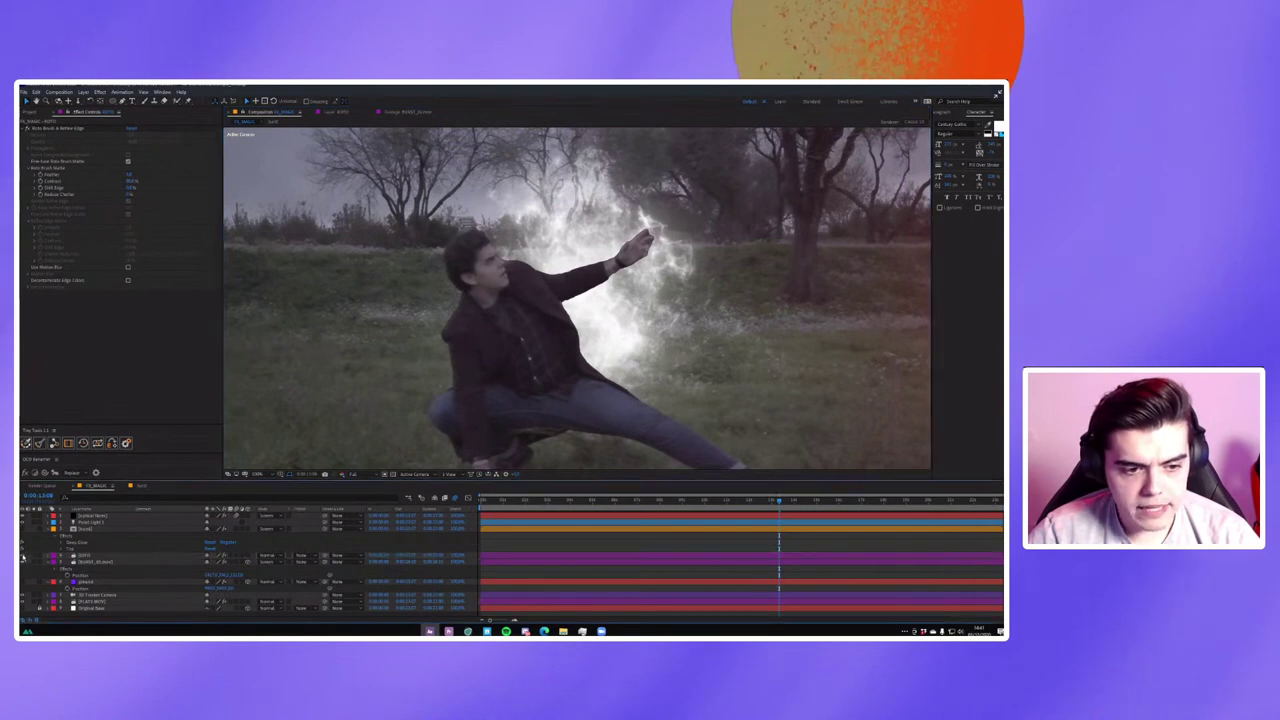
{"action": "left_click", "coordinate": [95, 562]}
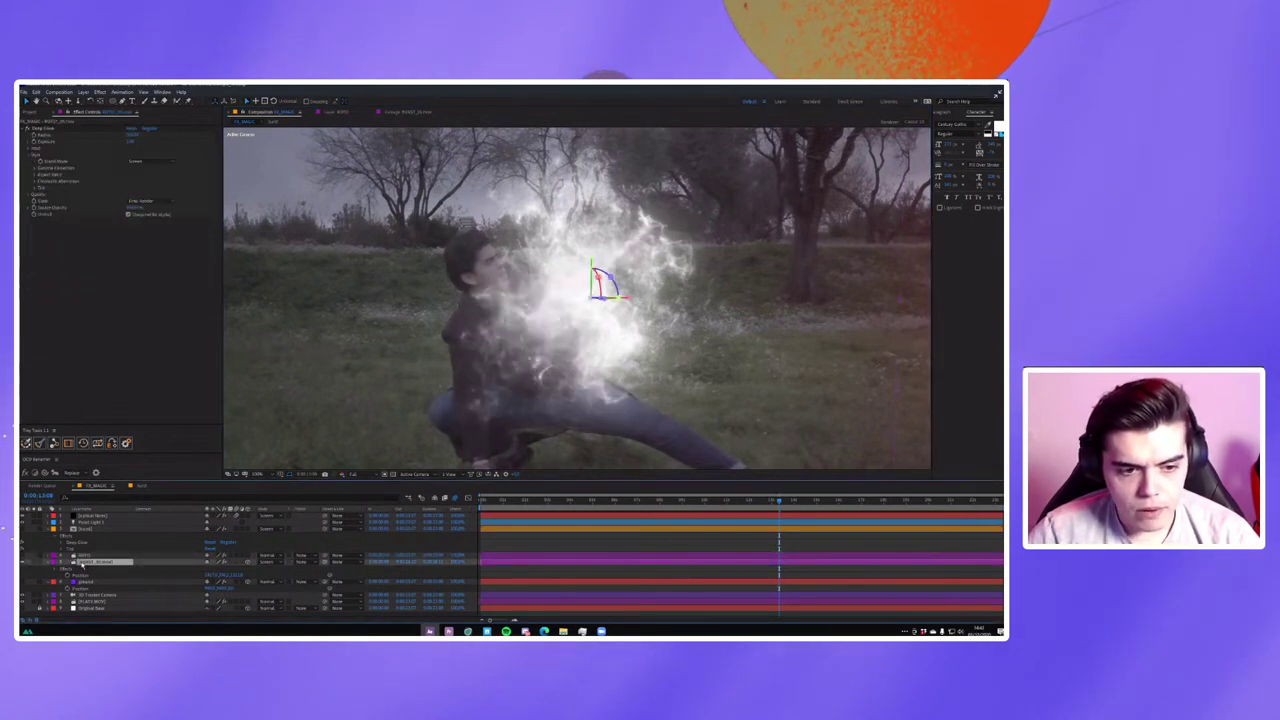
{"action": "left_click", "coordinate": [304, 562]}
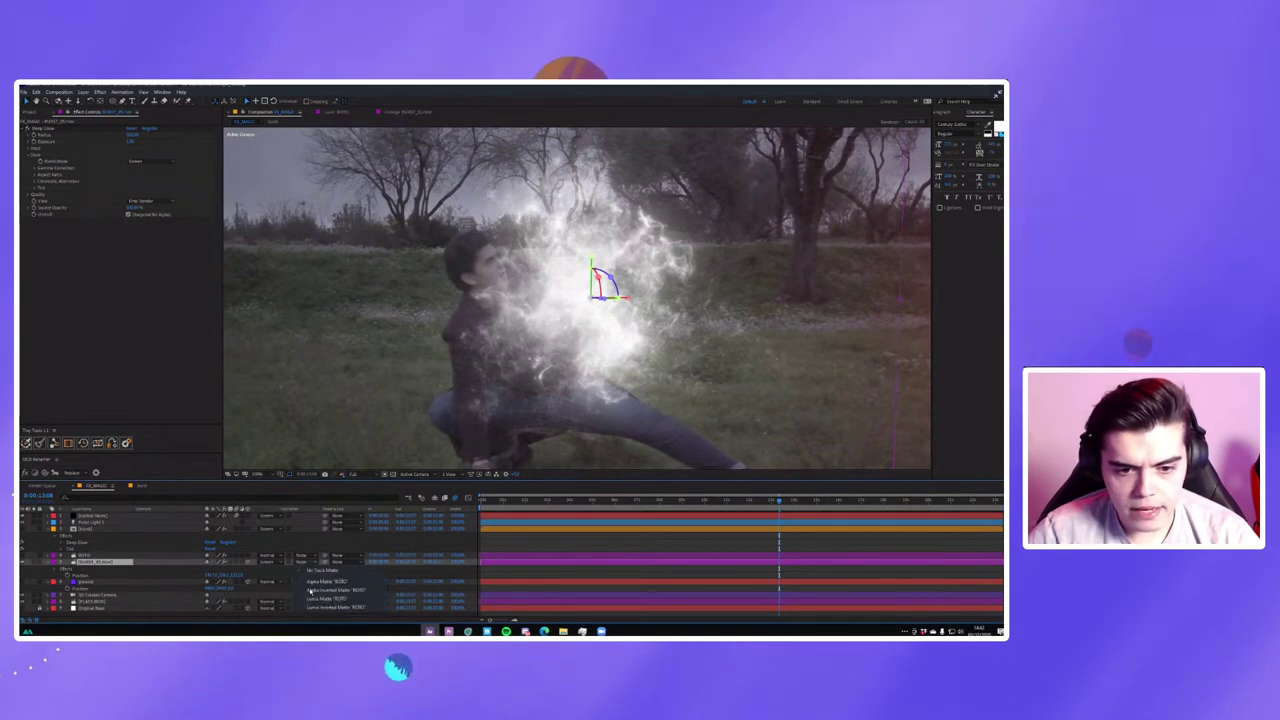
{"action": "left_click", "coordinate": [312, 590]}
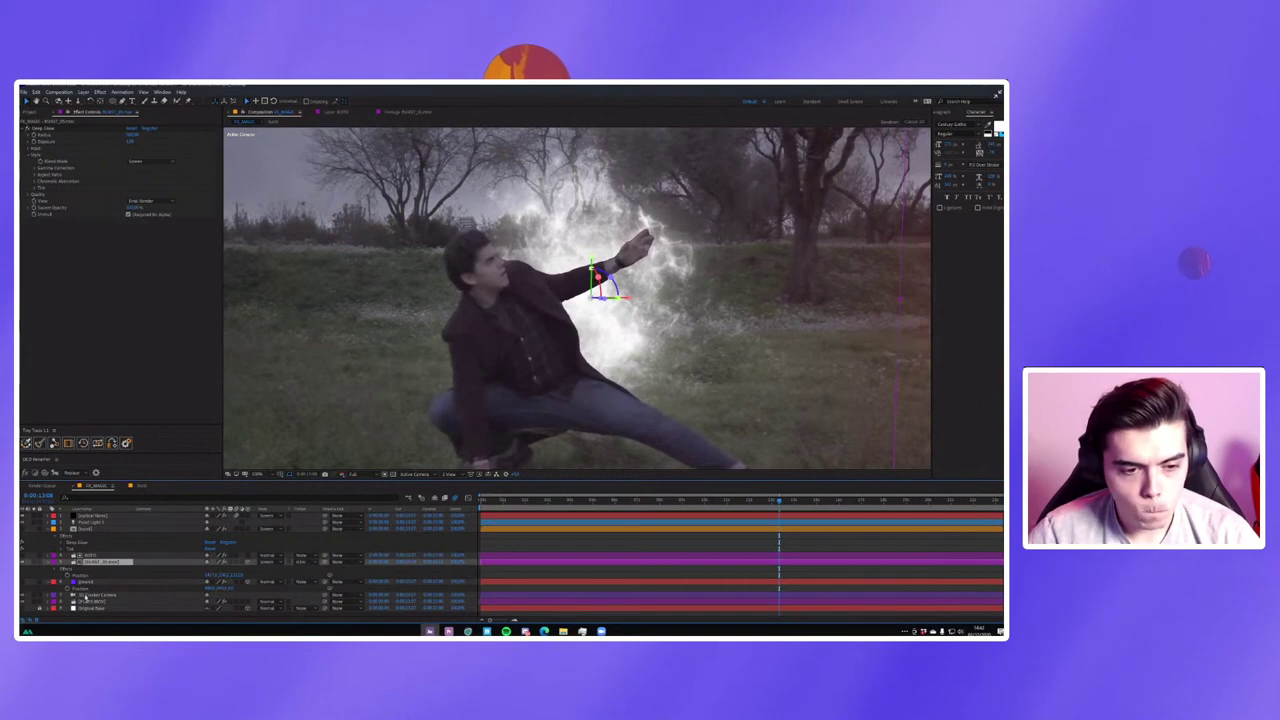
Move the tracker camera up and pre-compose it with the smoke and person matte layers.
{"action": "left_click_drag", "start_coordinate": [89, 598], "coordinate": [101, 556]}
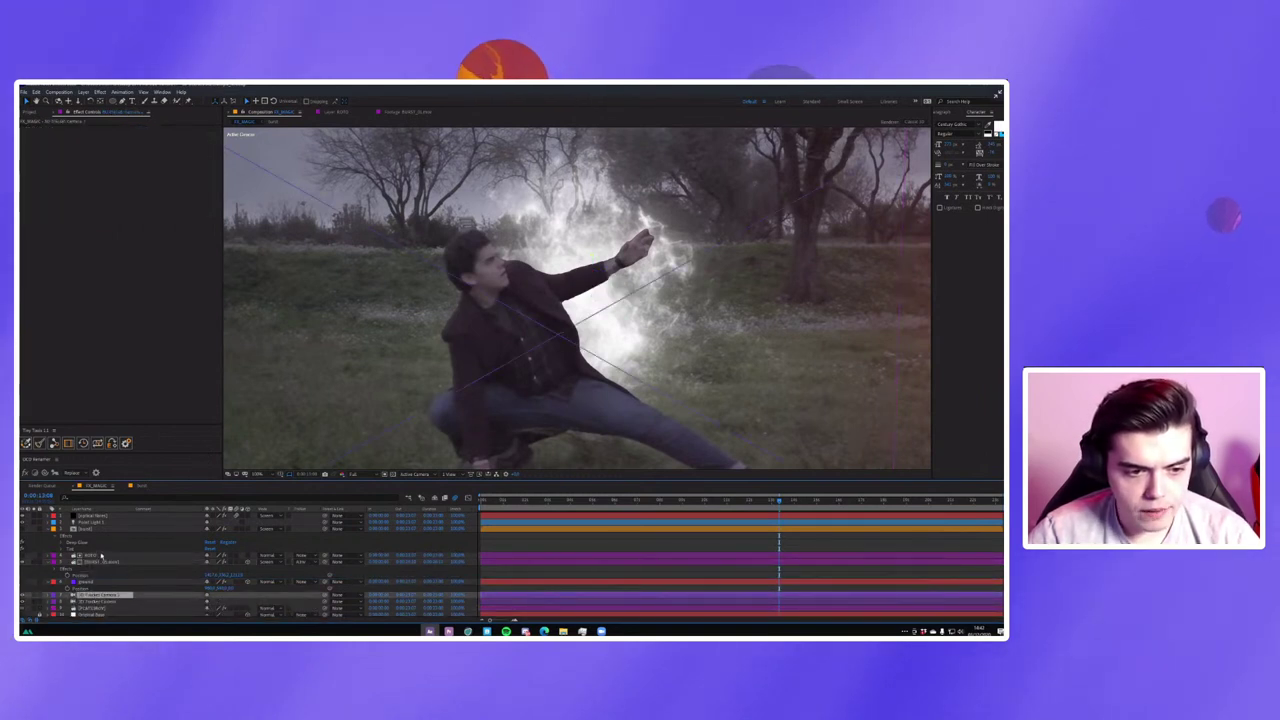
{"action": "key", "text": "ctrl+shift+c"}
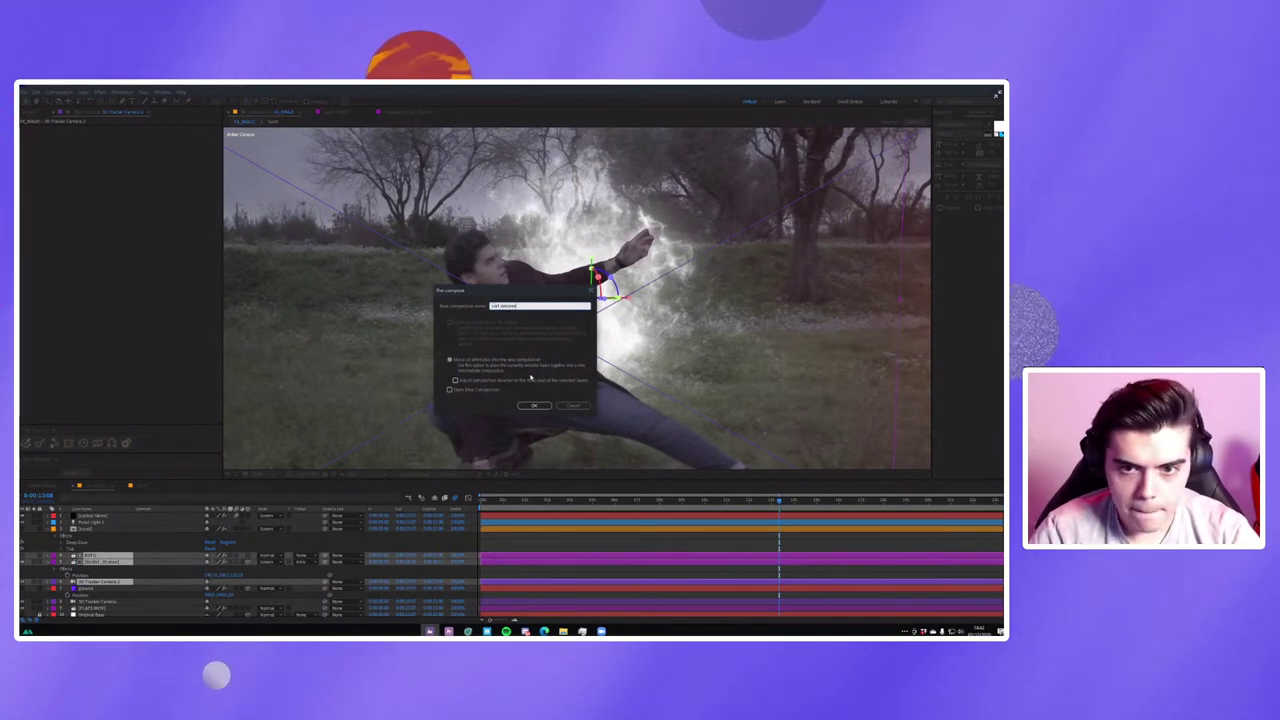
{"action": "key", "text": "Return"}
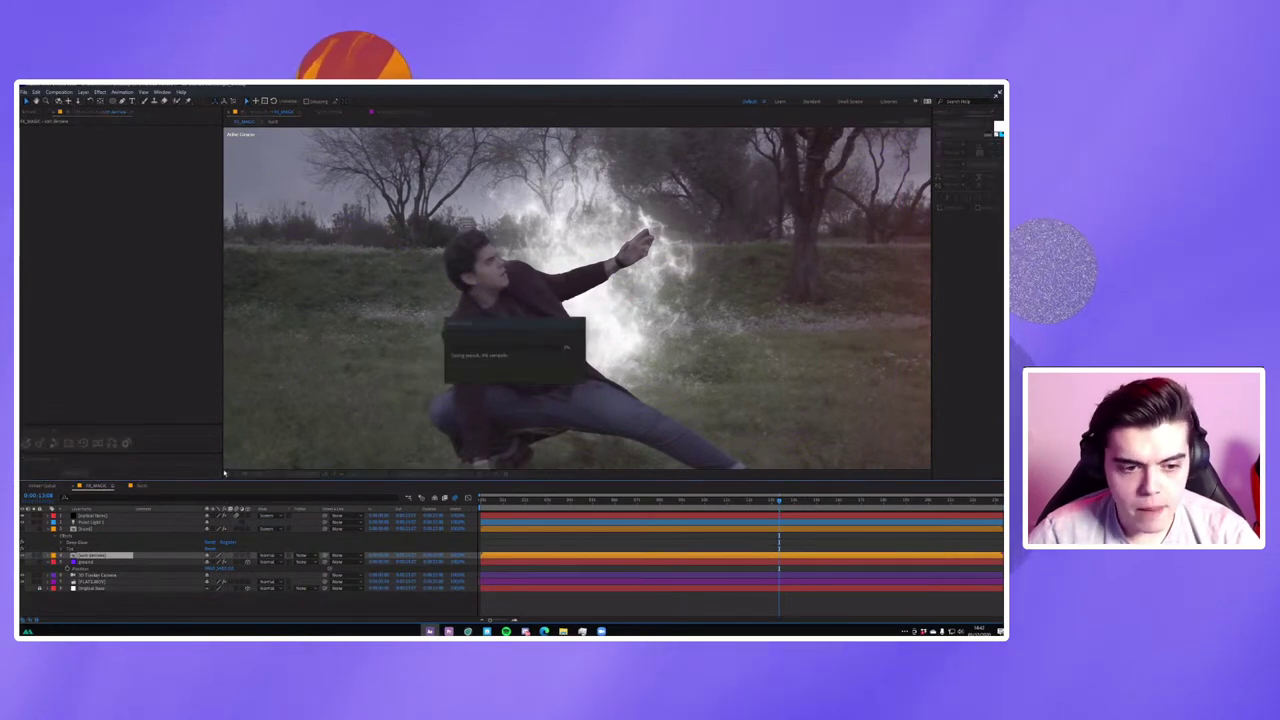
Apply Deep Glow to the pre-comp and lower its Exposure for a softer glow.
{"action": "key", "text": "ctrl+space"}
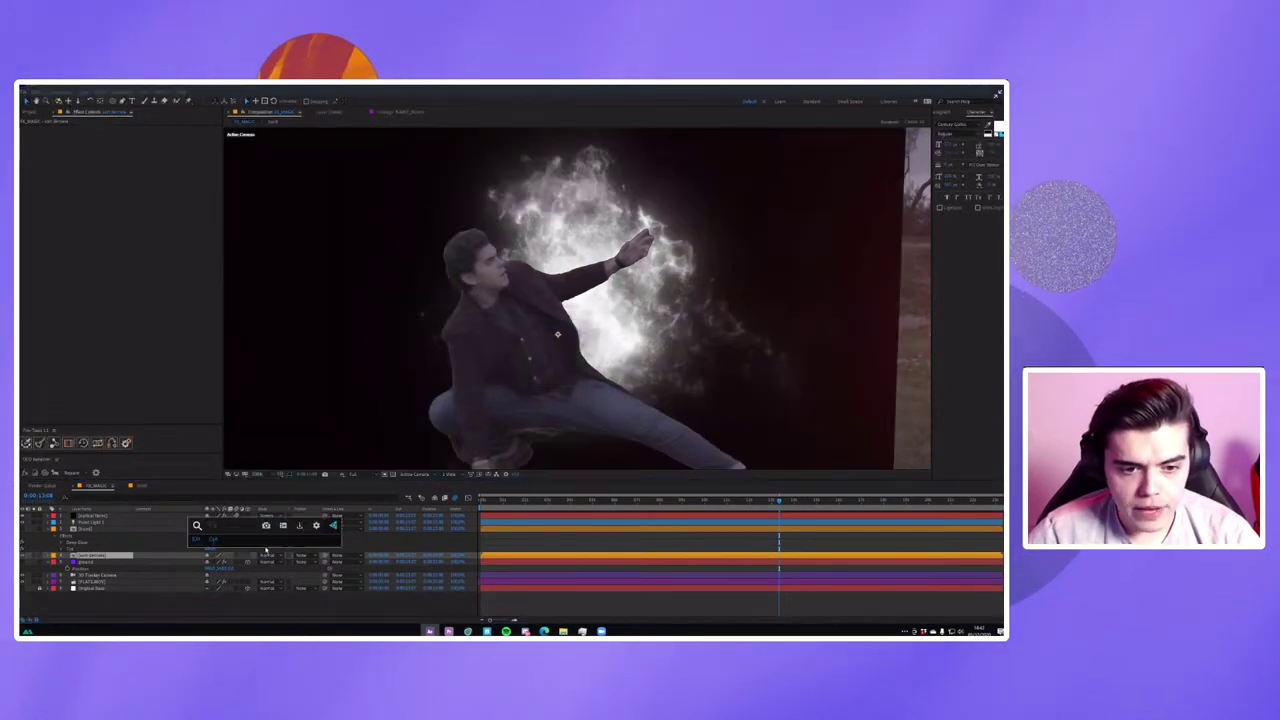
{"action": "type", "text": "dee"}
{"action": "key", "text": "Return"}
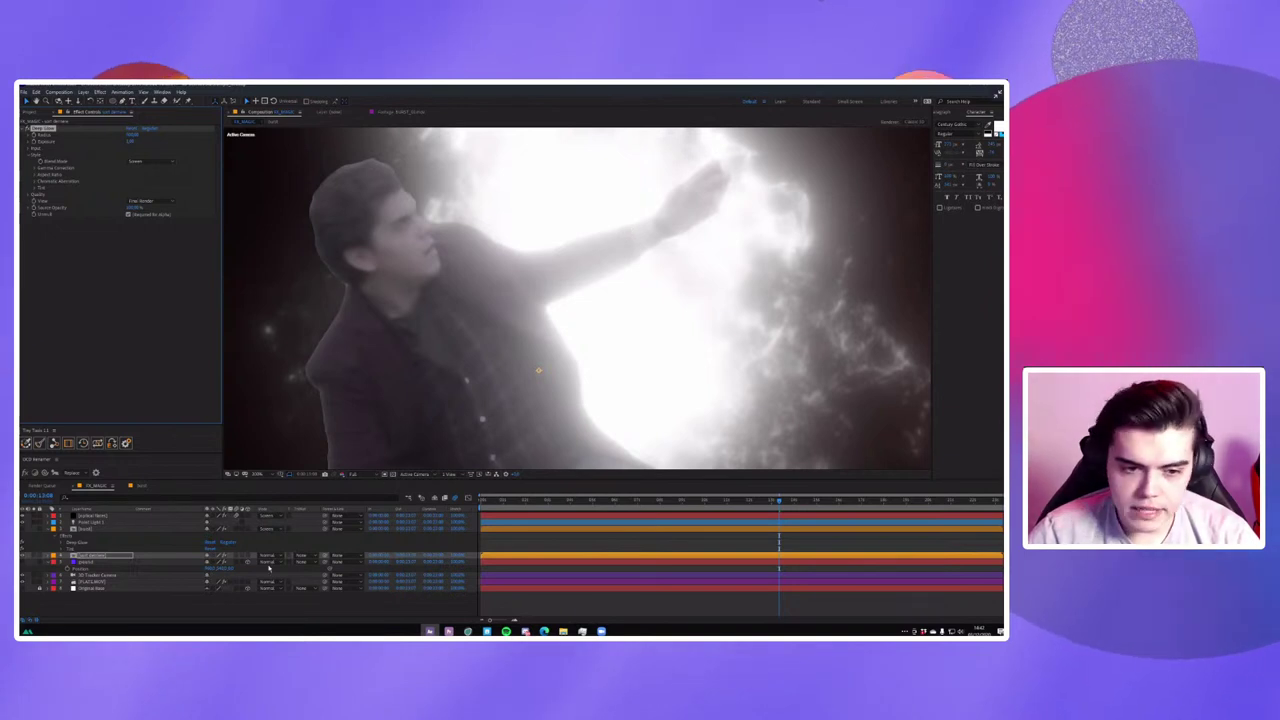
{"action": "right_click", "coordinate": [270, 400]}
{"action": "left_click", "coordinate": [281, 316]}
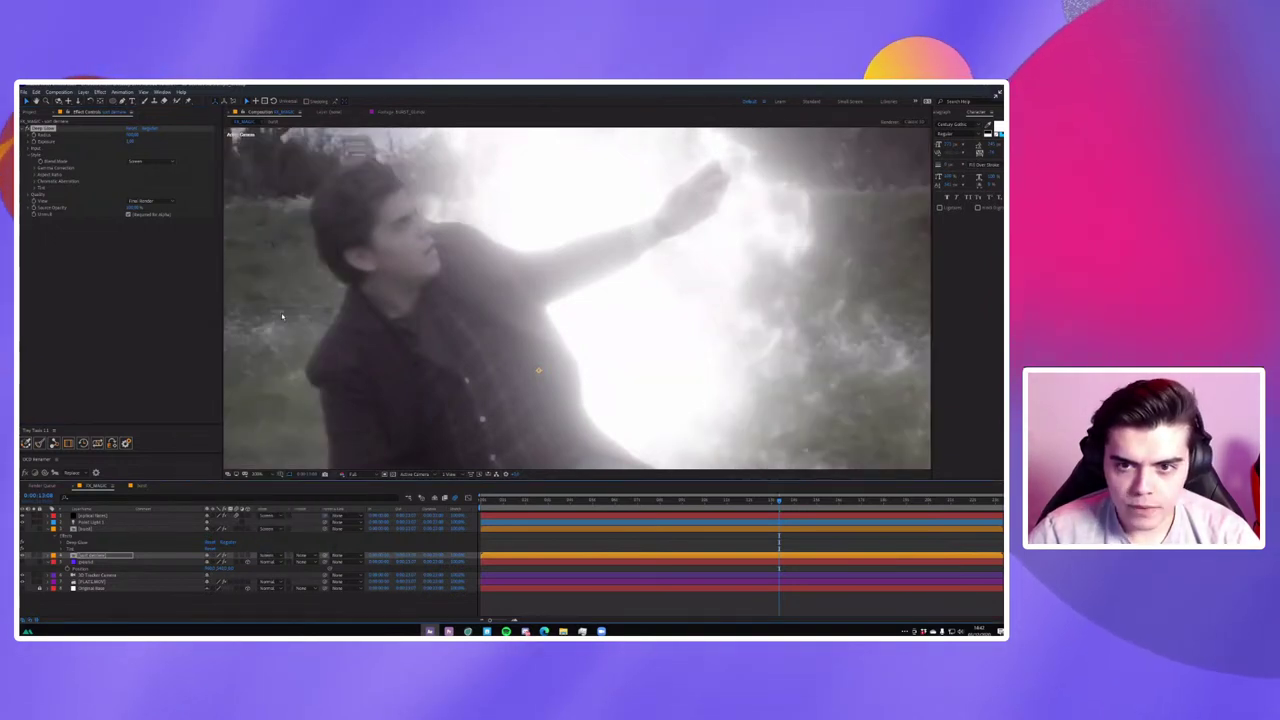
{"action": "key", "text": "comma"}
{"action": "key", "text": "period"}
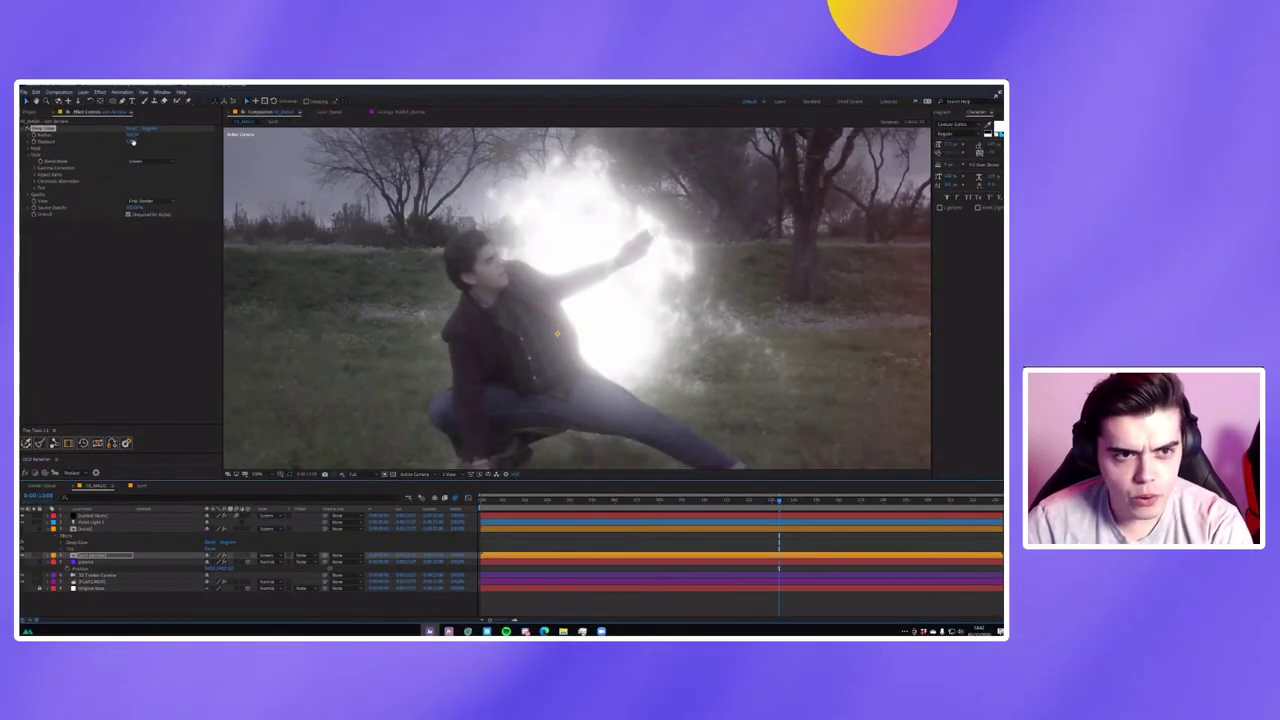
{"action": "left_click", "coordinate": [127, 150]}
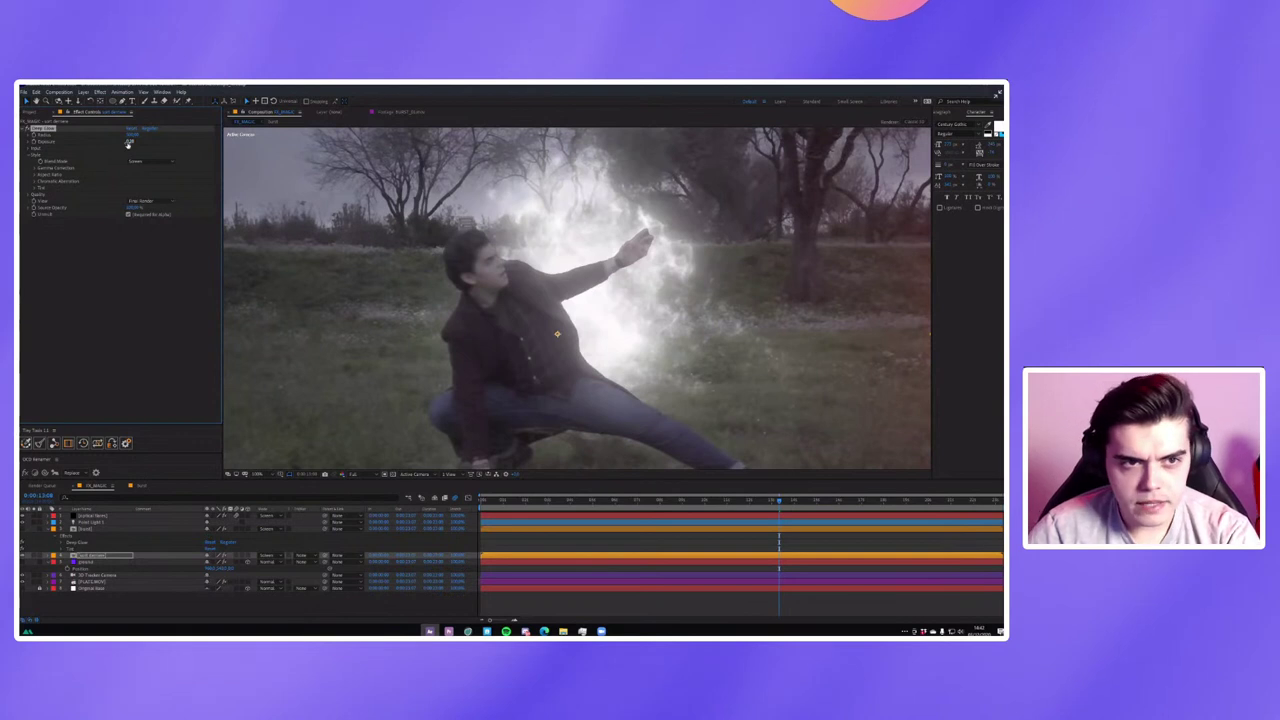
{"action": "key", "text": "Return"}
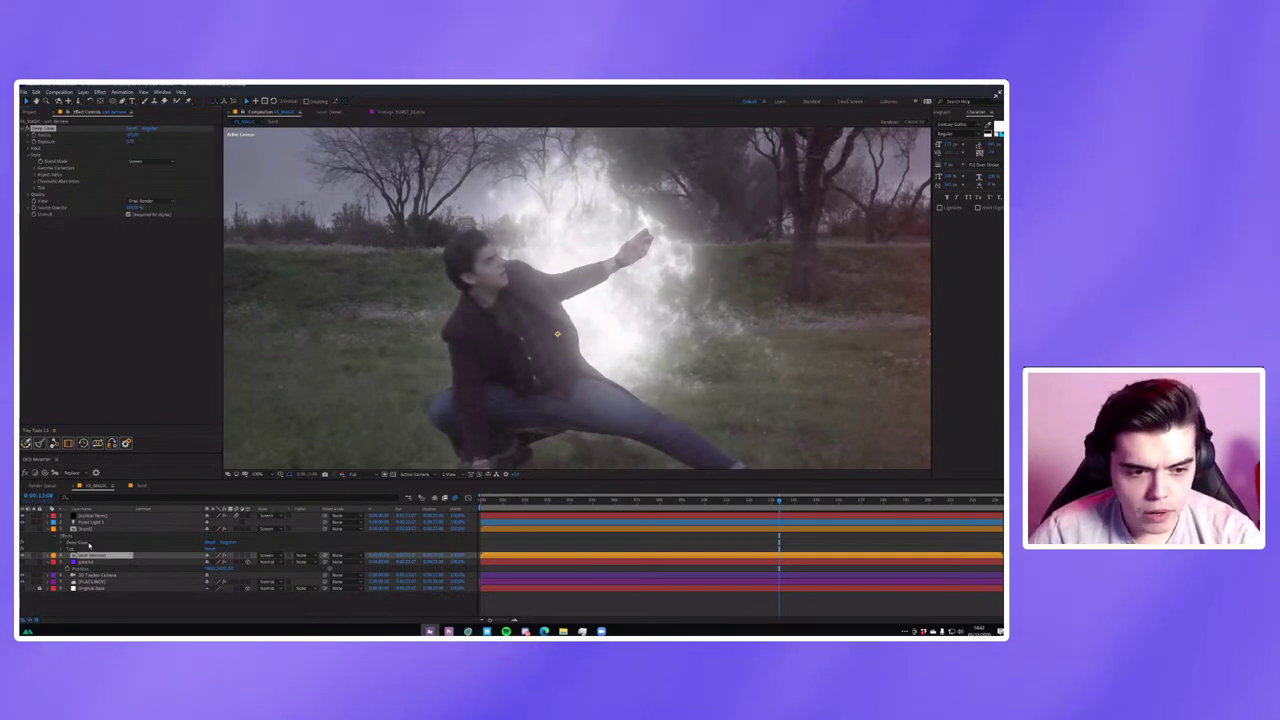
Enable motion blur and add Fast Box Blur to the pre-comp's roto matte, then return to FX_BASIC.
{"action": "double_click", "coordinate": [88, 545]}
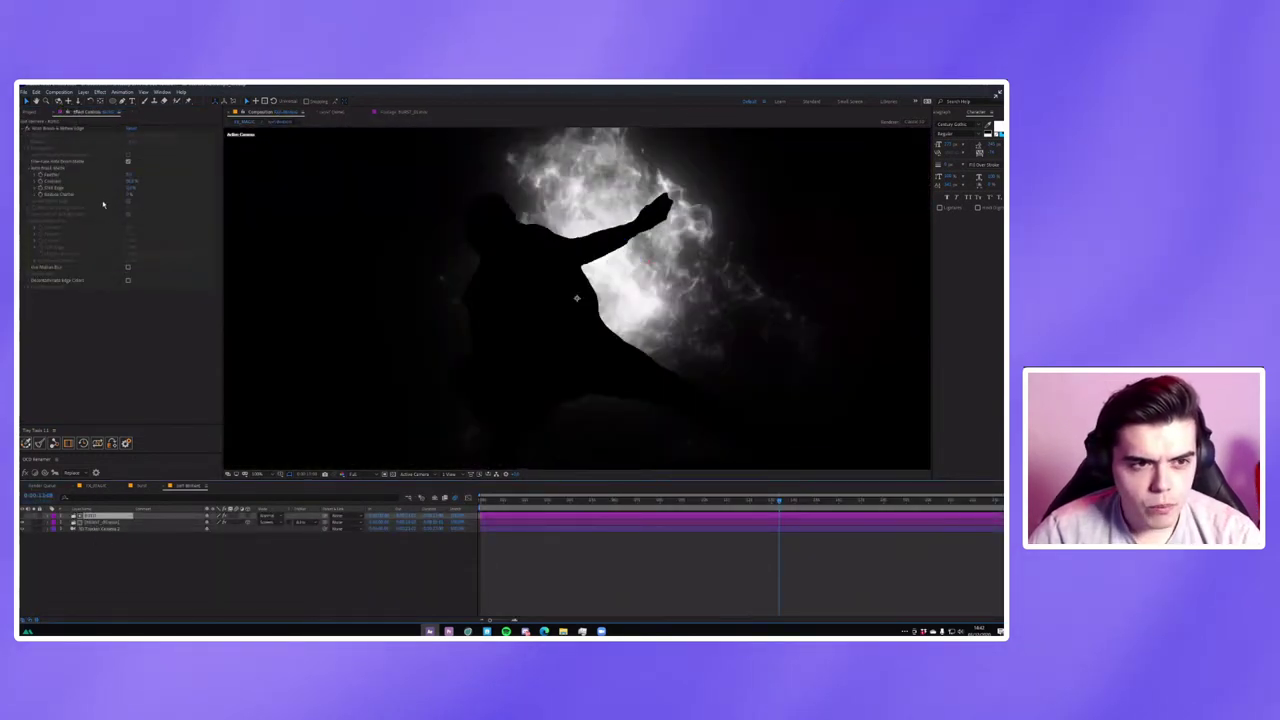
{"action": "left_click", "coordinate": [128, 268]}
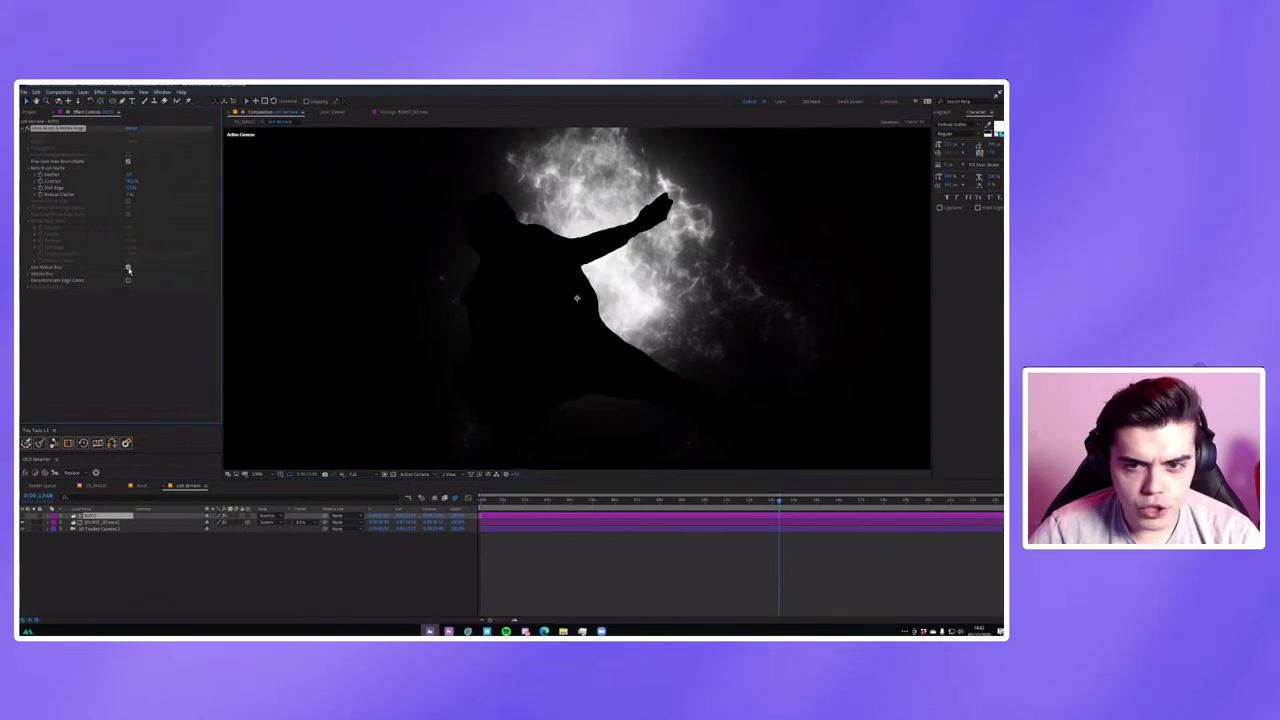
{"action": "key", "text": "ctrl+space"}
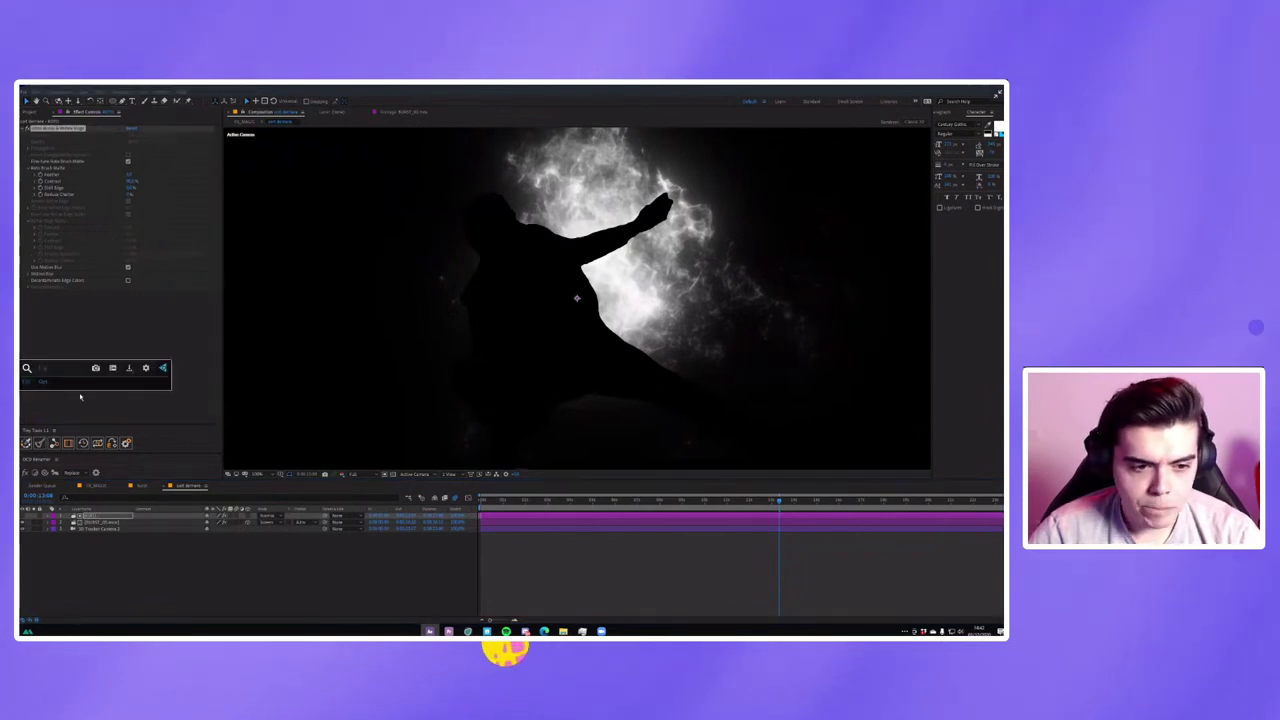
{"action": "type", "text": "fast"}
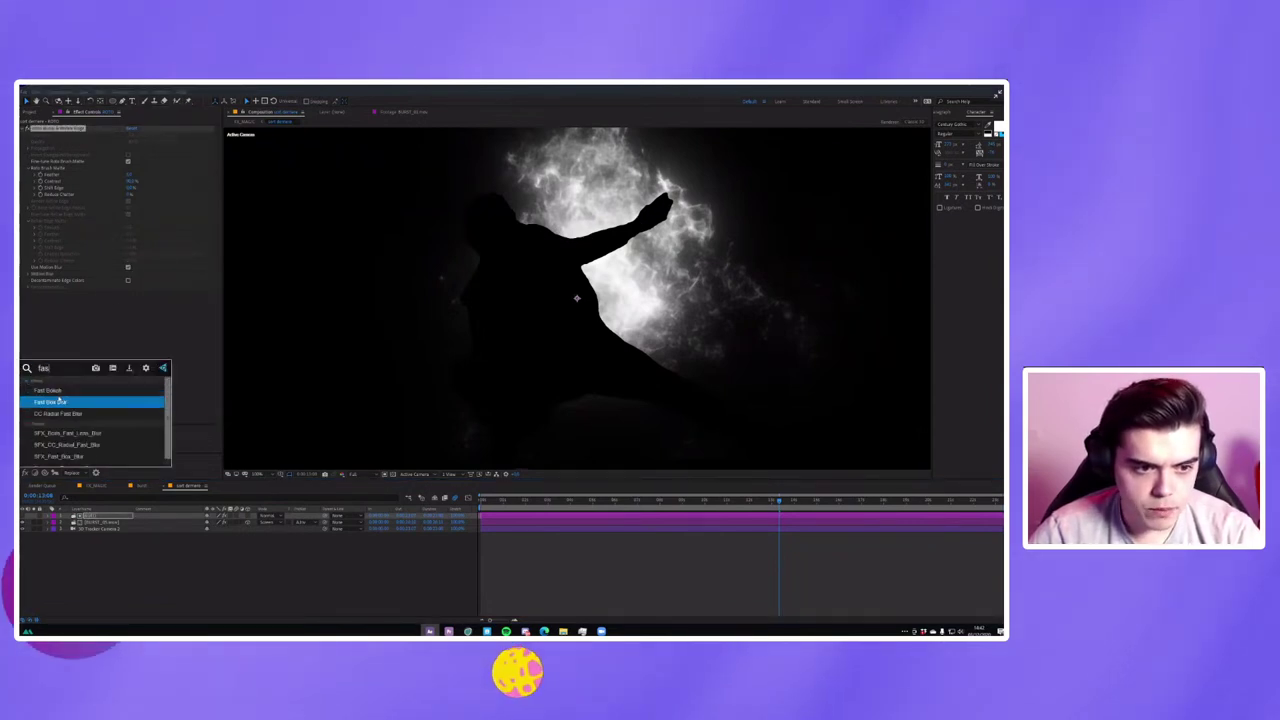
{"action": "key", "text": "Return"}
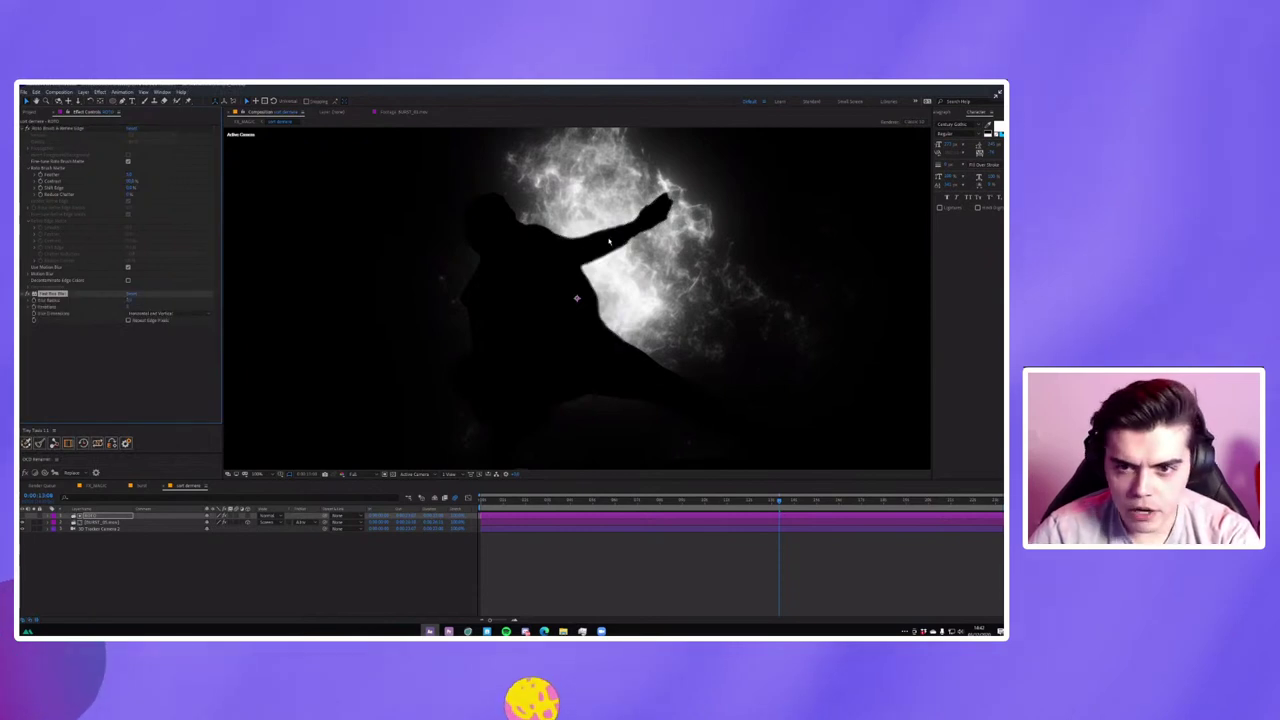
{"action": "left_click", "coordinate": [144, 456]}
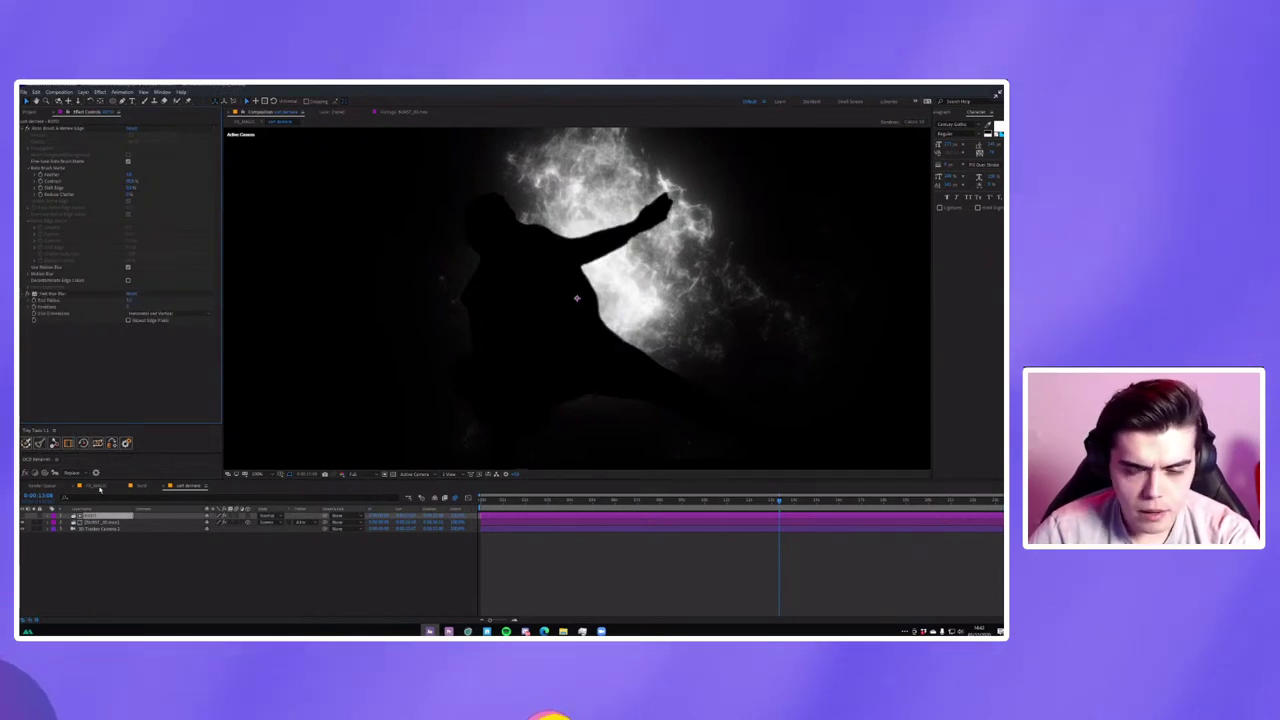
{"action": "left_click", "coordinate": [99, 486]}
Enable the Deep Glow tint, raise its Amount, and set the tint colour to blue.
{"action": "scroll", "coordinate": [563, 254], "scroll_direction": "down", "scroll_amount": 2}
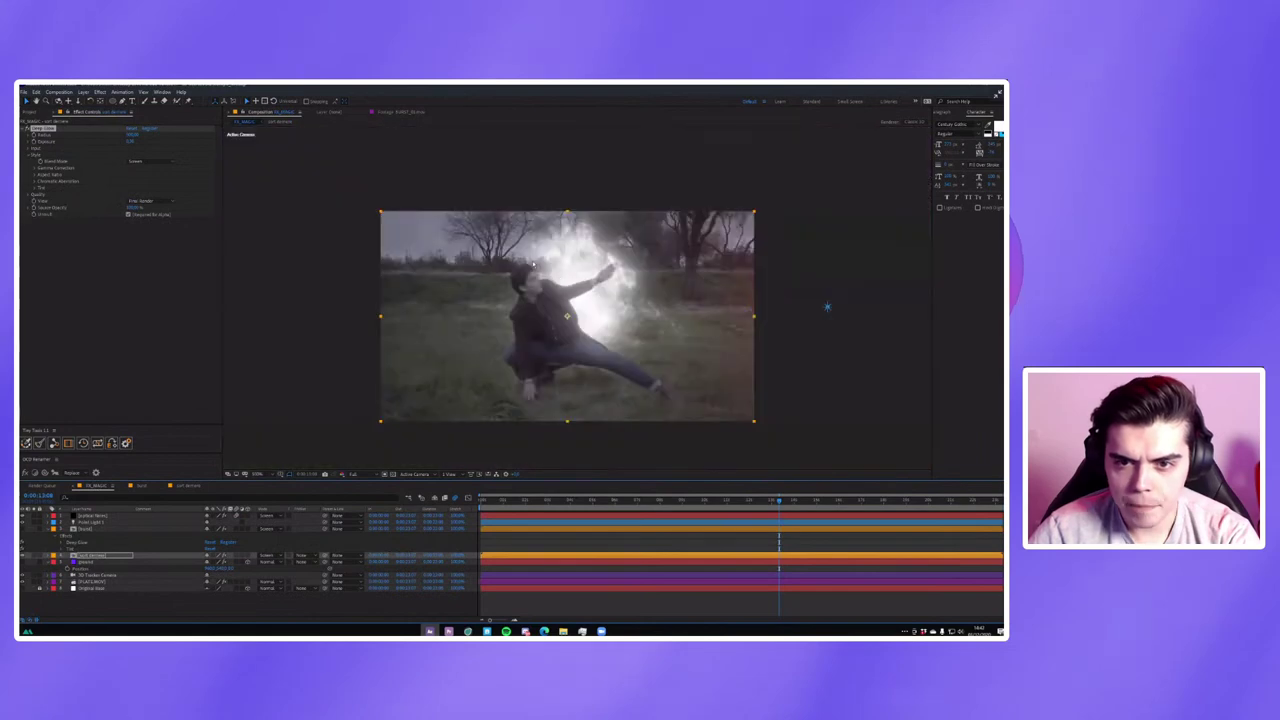
{"action": "scroll", "coordinate": [568, 300], "scroll_direction": "up", "scroll_amount": 3}
{"action": "scroll", "coordinate": [568, 305], "scroll_direction": "up", "scroll_amount": 2}
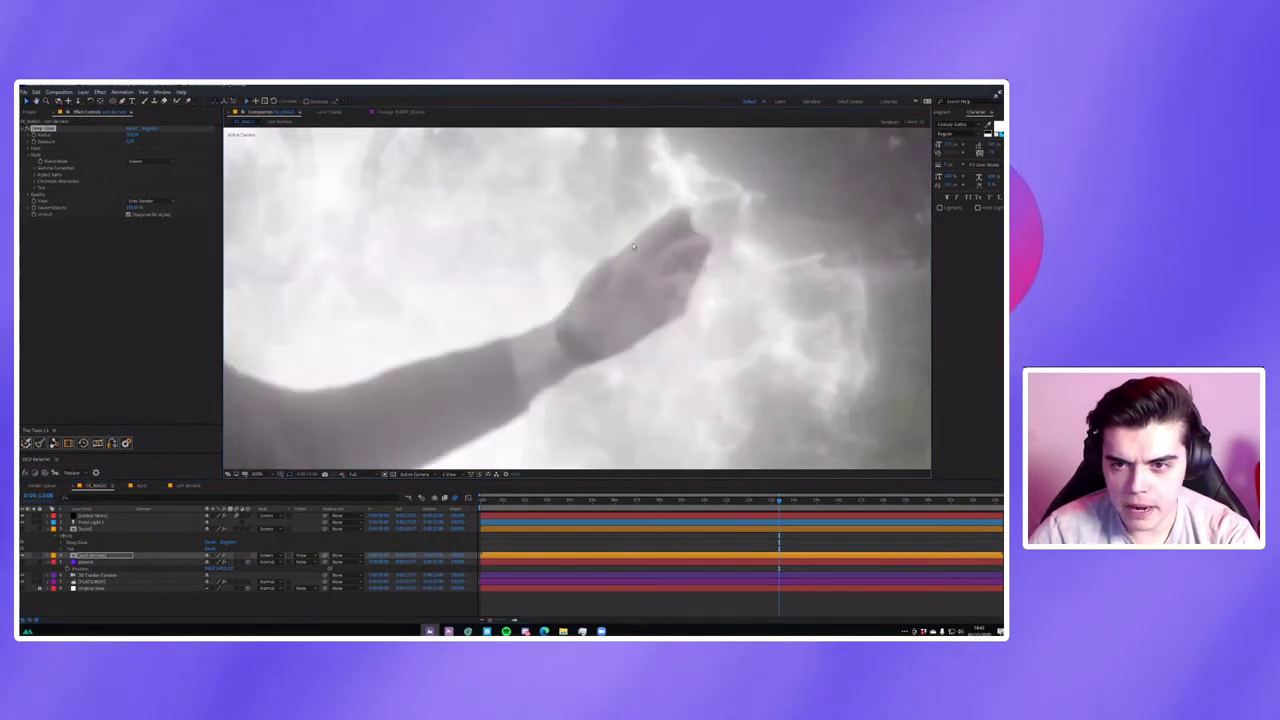
{"action": "scroll", "coordinate": [620, 277], "scroll_direction": "down", "scroll_amount": 2}
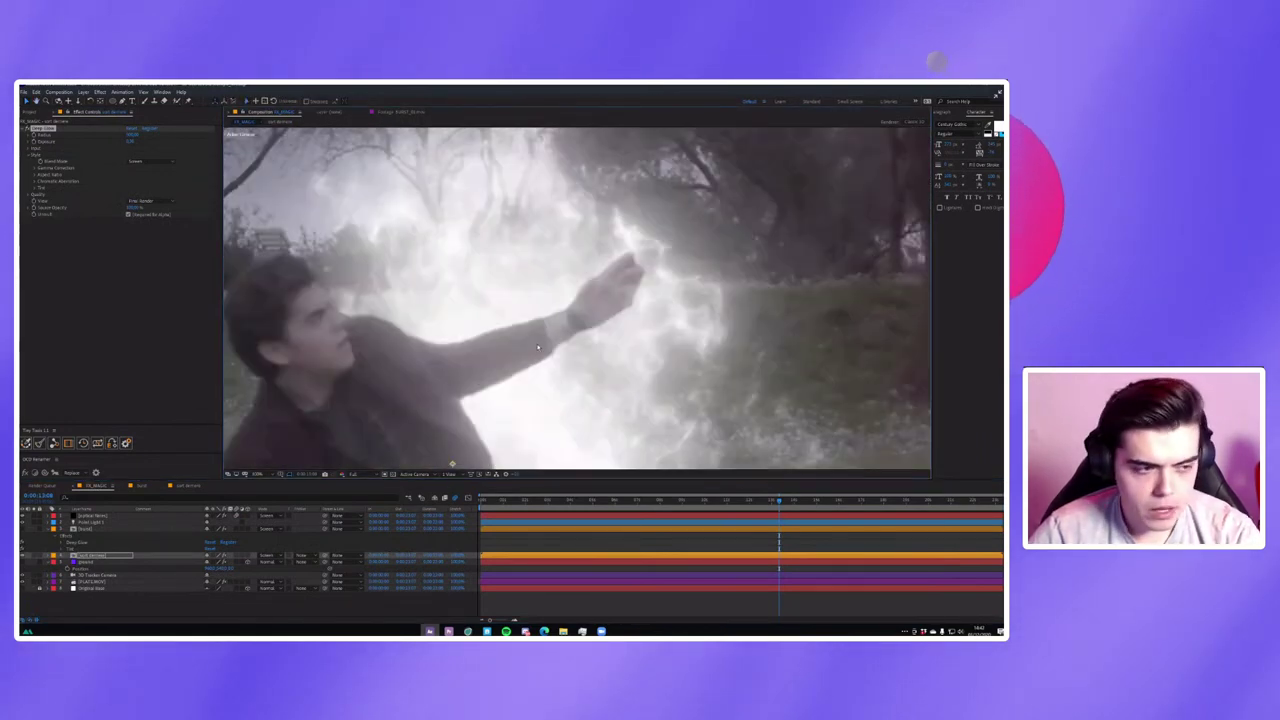
{"action": "scroll", "coordinate": [545, 313], "scroll_direction": "down", "scroll_amount": 2}
{"action": "scroll", "coordinate": [545, 313], "scroll_direction": "up", "scroll_amount": 2}
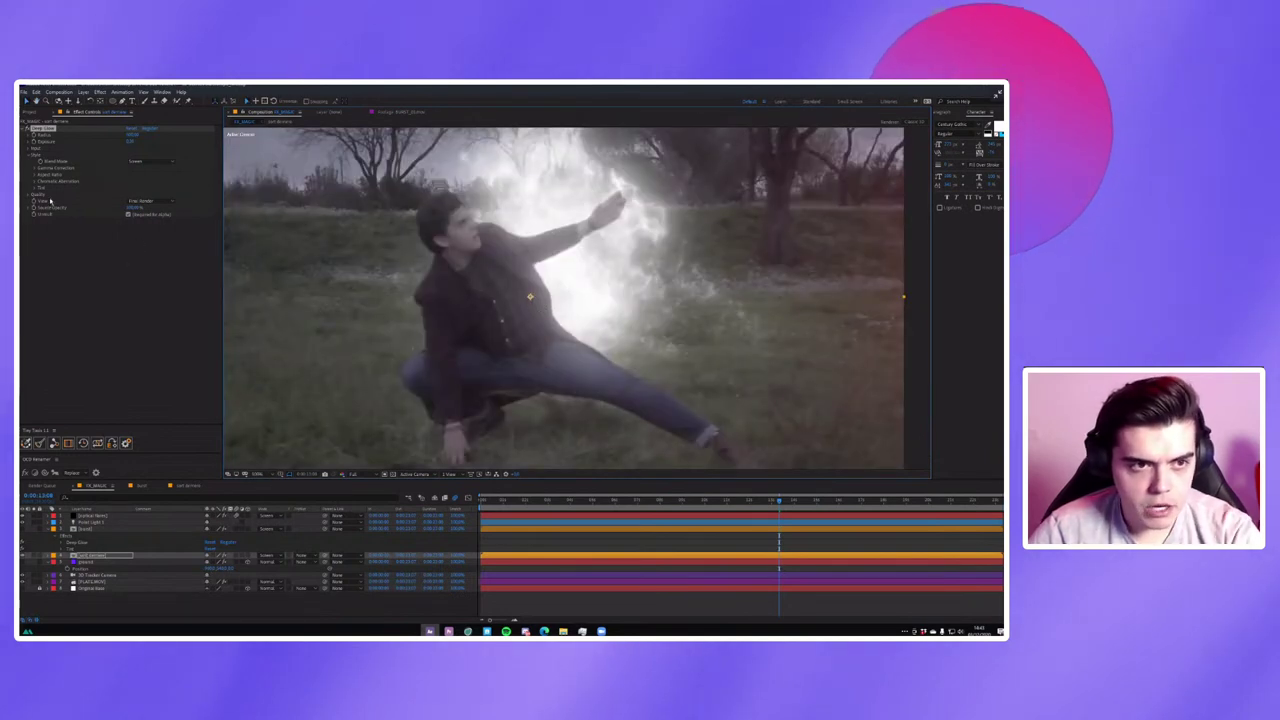
{"action": "left_click", "coordinate": [33, 187]}
{"action": "left_click_drag", "start_coordinate": [135, 213], "coordinate": [135, 205]}
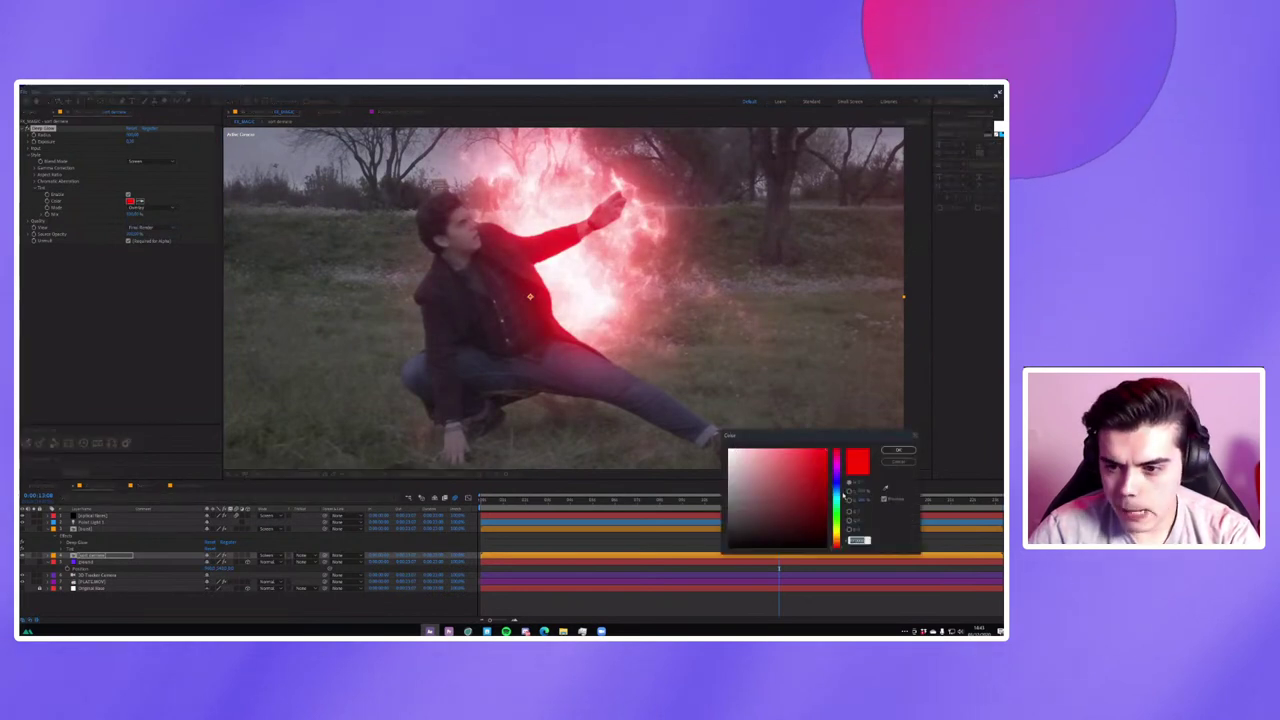
{"action": "left_click_drag", "start_coordinate": [836, 460], "coordinate": [836, 500]}
{"action": "left_click", "coordinate": [898, 449]}
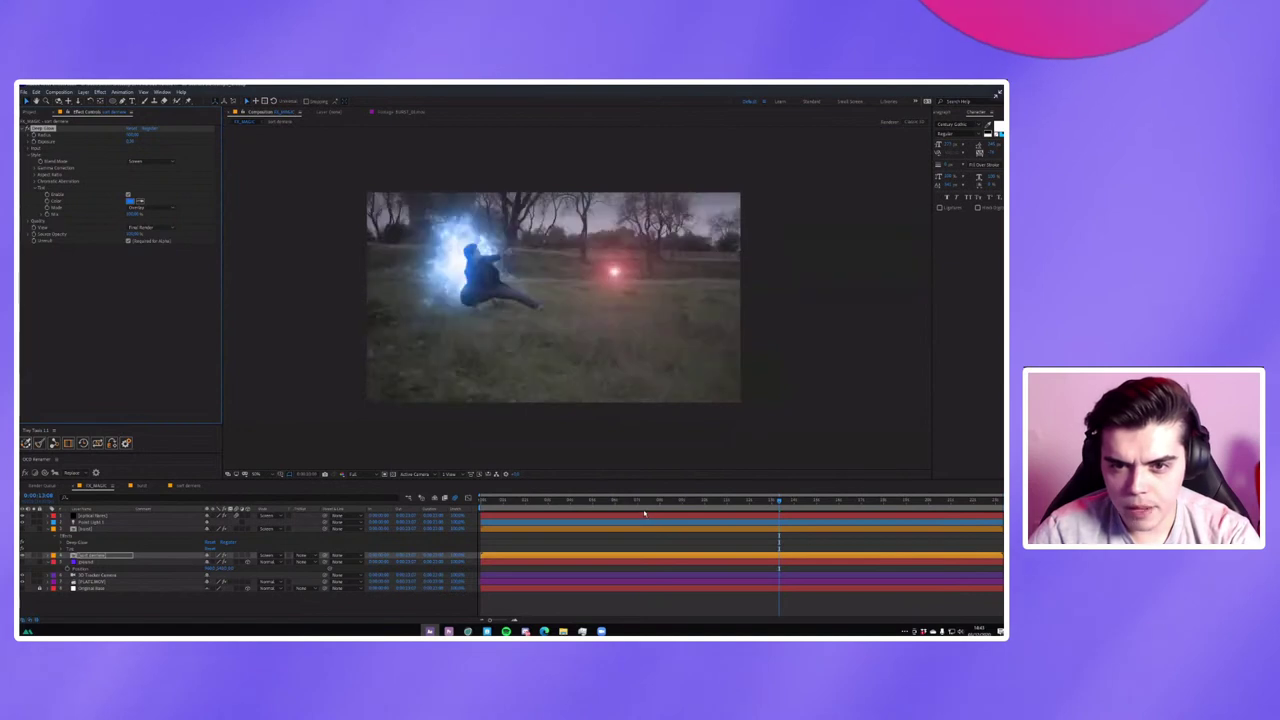
{"action": "key", "text": "space"}
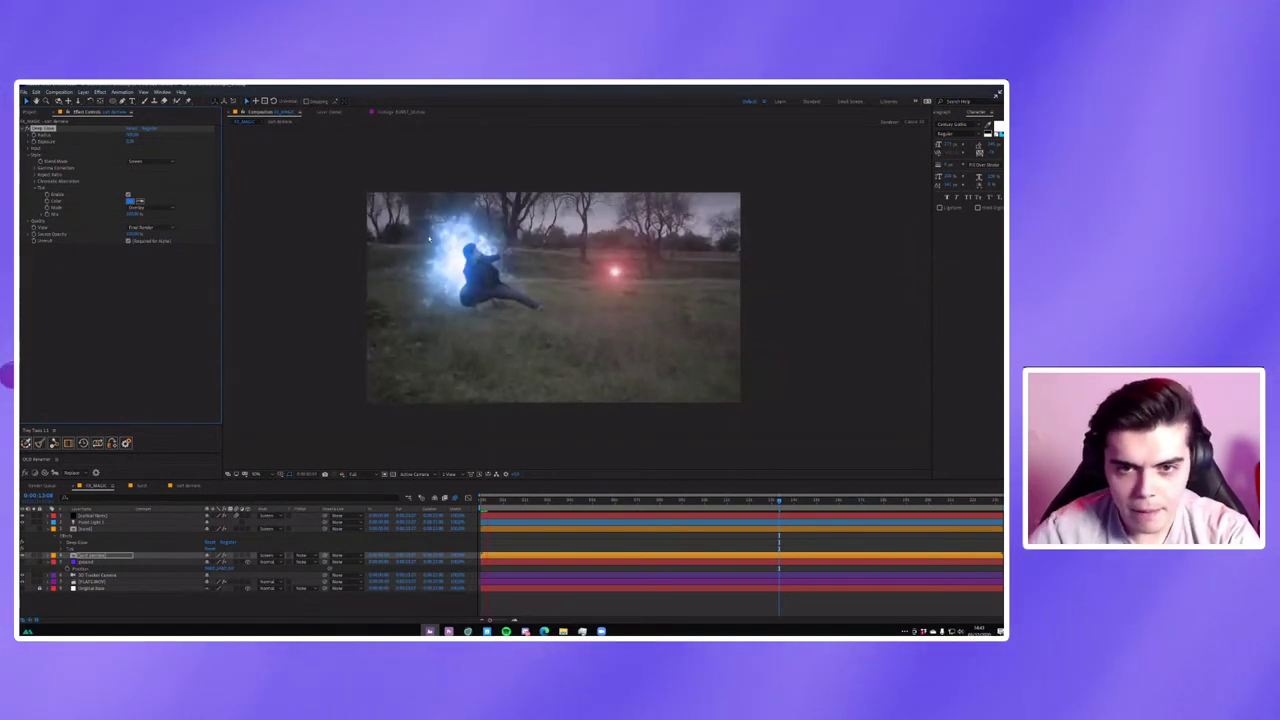
{"action": "left_click", "coordinate": [608, 500]}
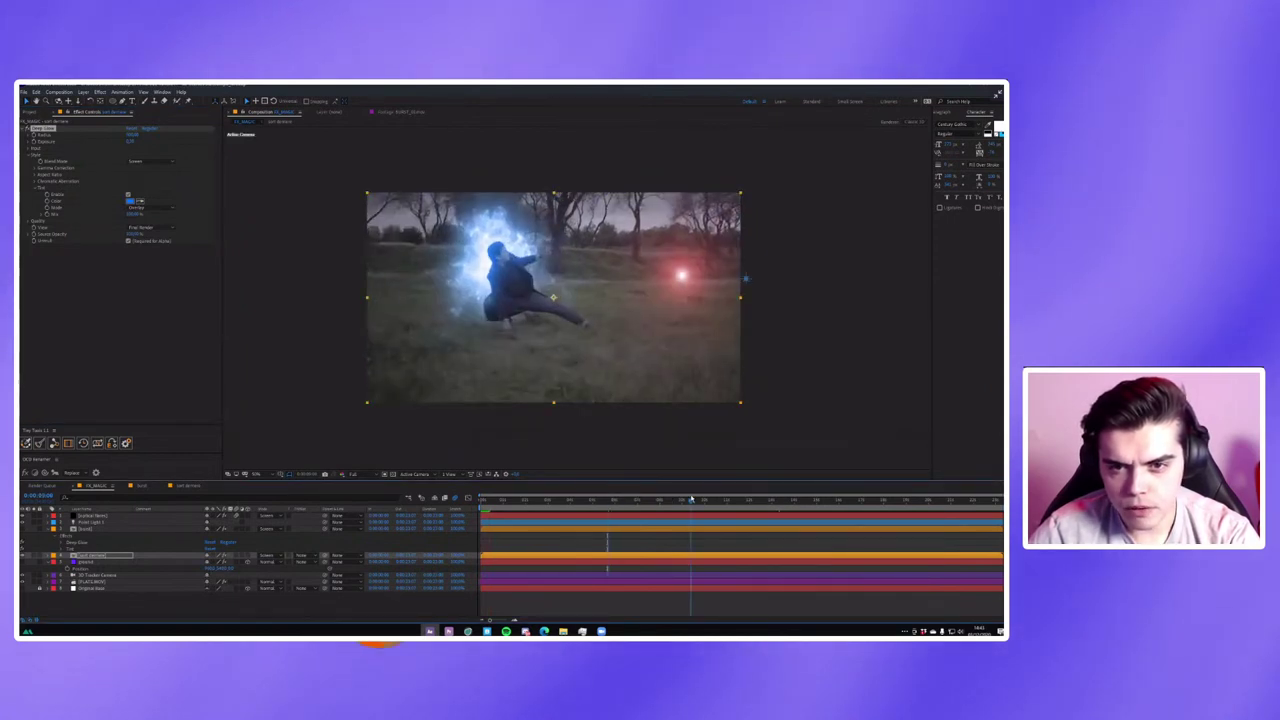
{"action": "mouse_move", "coordinate": [691, 499]}
{"action": "left_mouse_down"}
{"action": "mouse_move", "coordinate": [985, 499]}
{"action": "mouse_move", "coordinate": [762, 500]}
{"action": "left_mouse_up"}
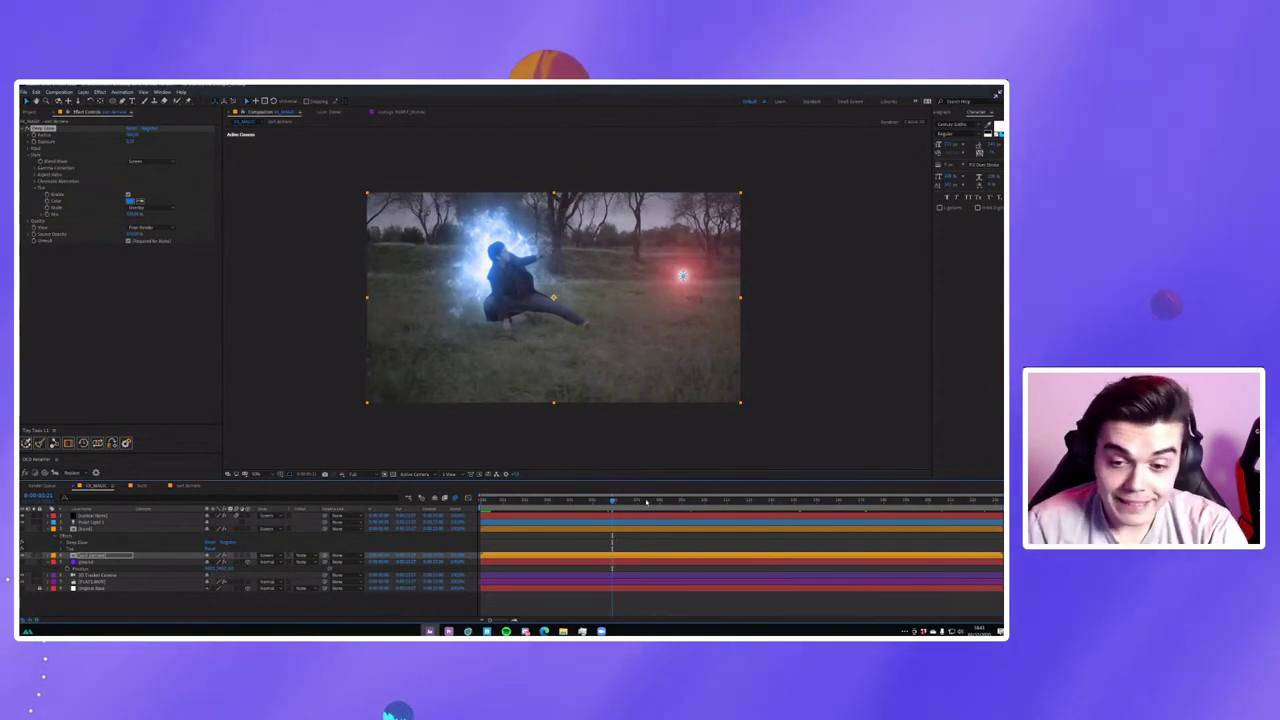
{"action": "left_click_drag", "start_coordinate": [646, 502], "coordinate": [935, 497]}
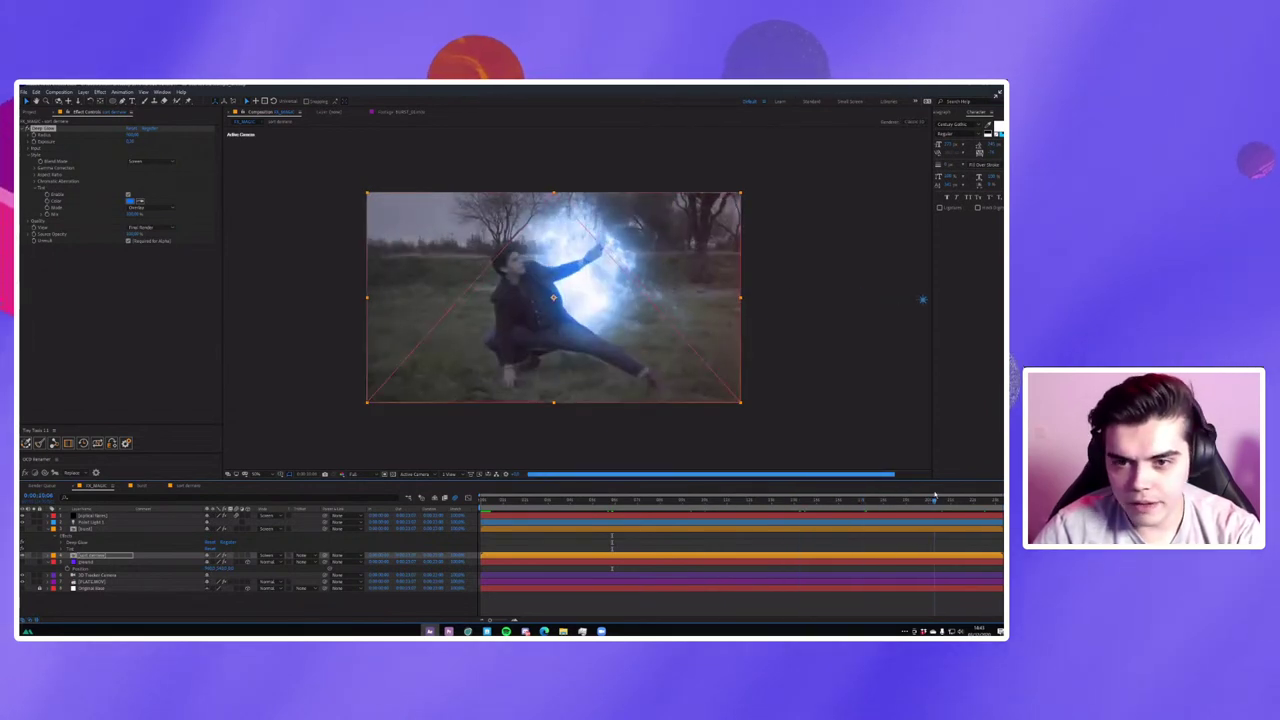
{"action": "left_click", "coordinate": [552, 501]}
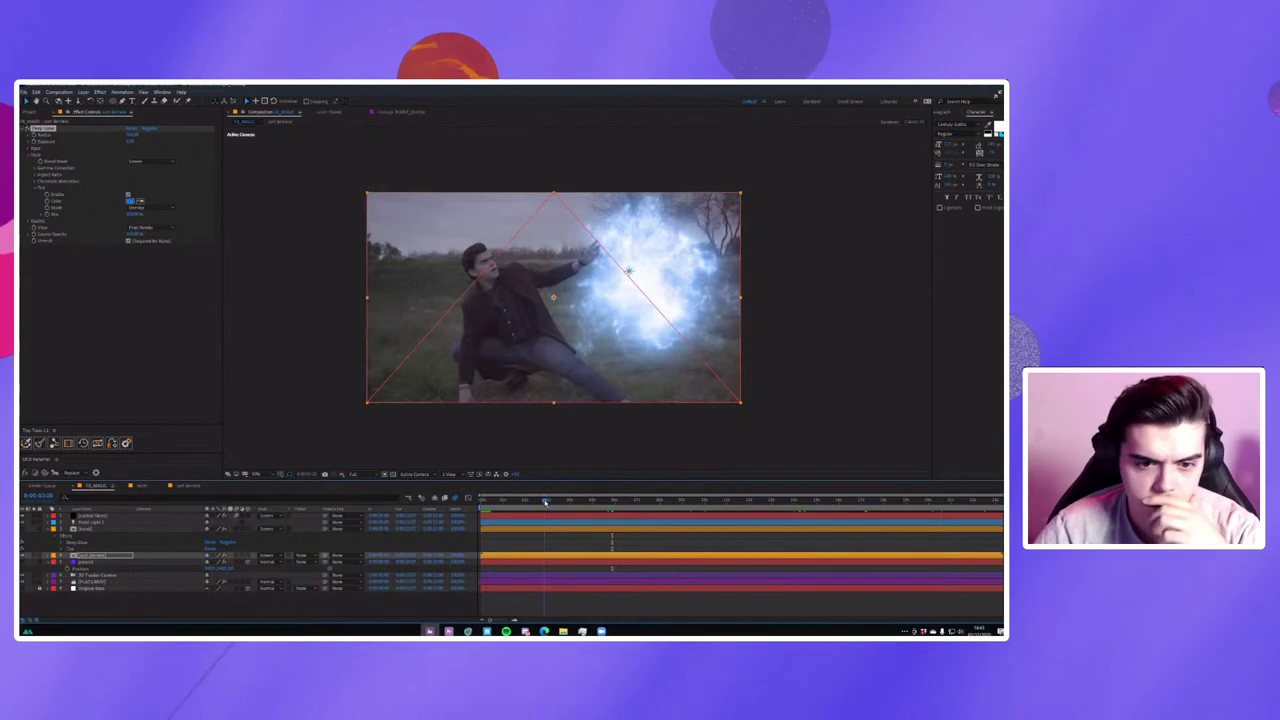
{"action": "left_click", "coordinate": [352, 474]}
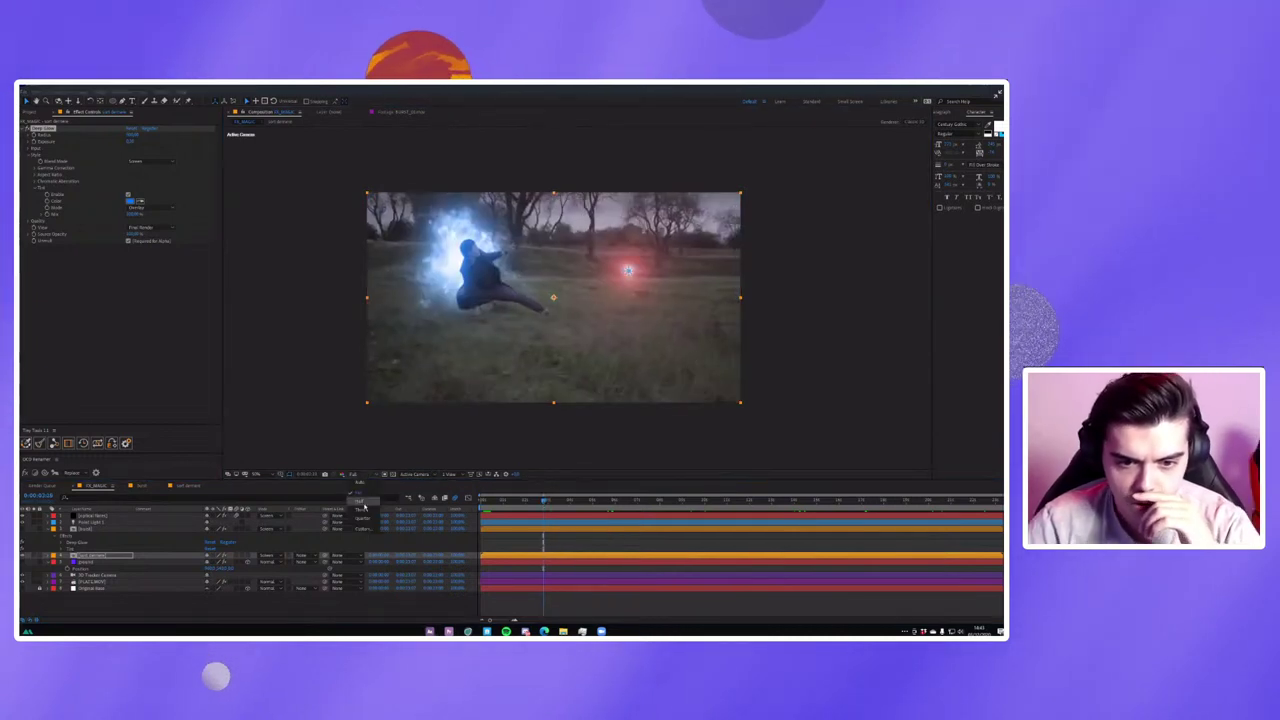
{"action": "left_click", "coordinate": [364, 508]}
{"action": "key", "text": "space"}
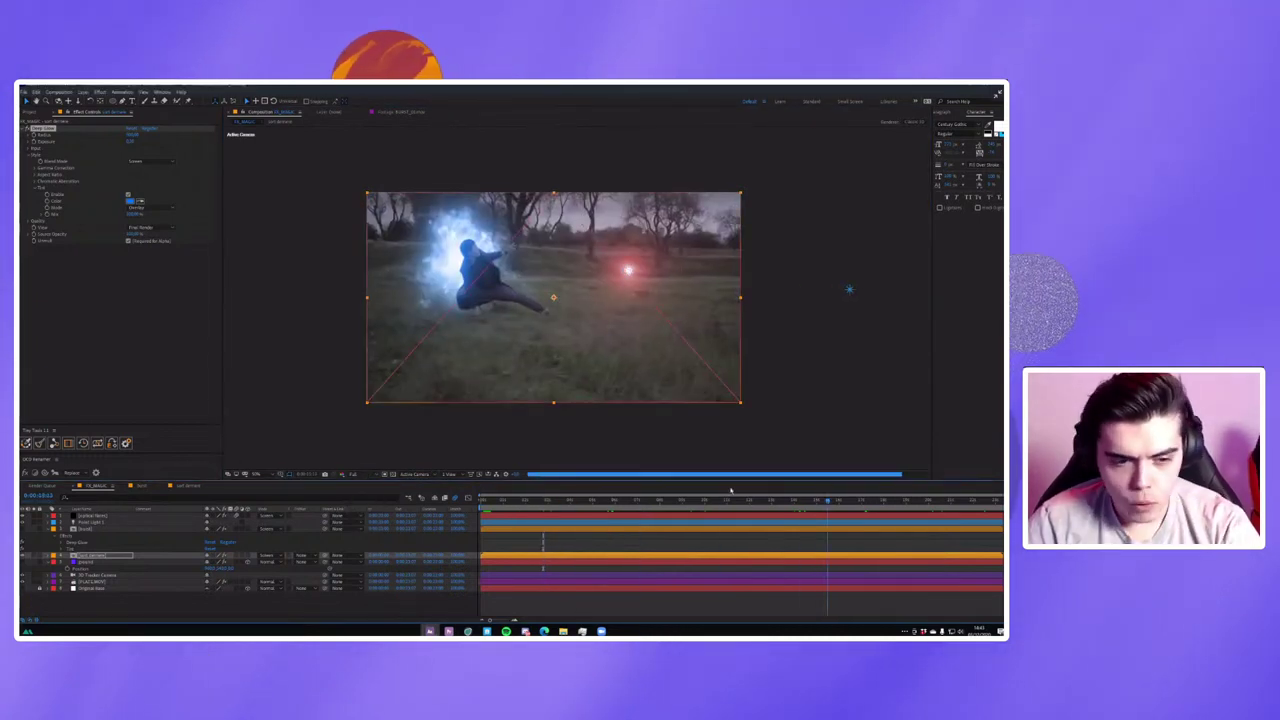
{"action": "key", "text": "space"}
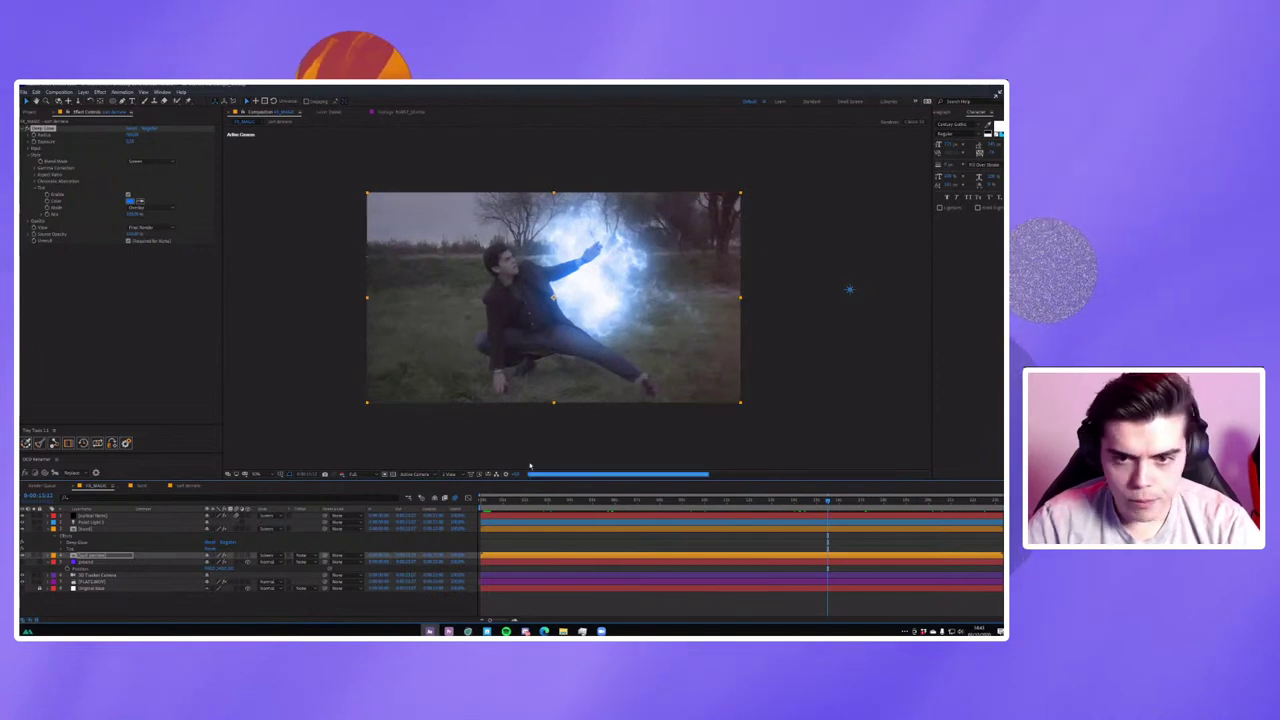
{"action": "left_click", "coordinate": [642, 500]}
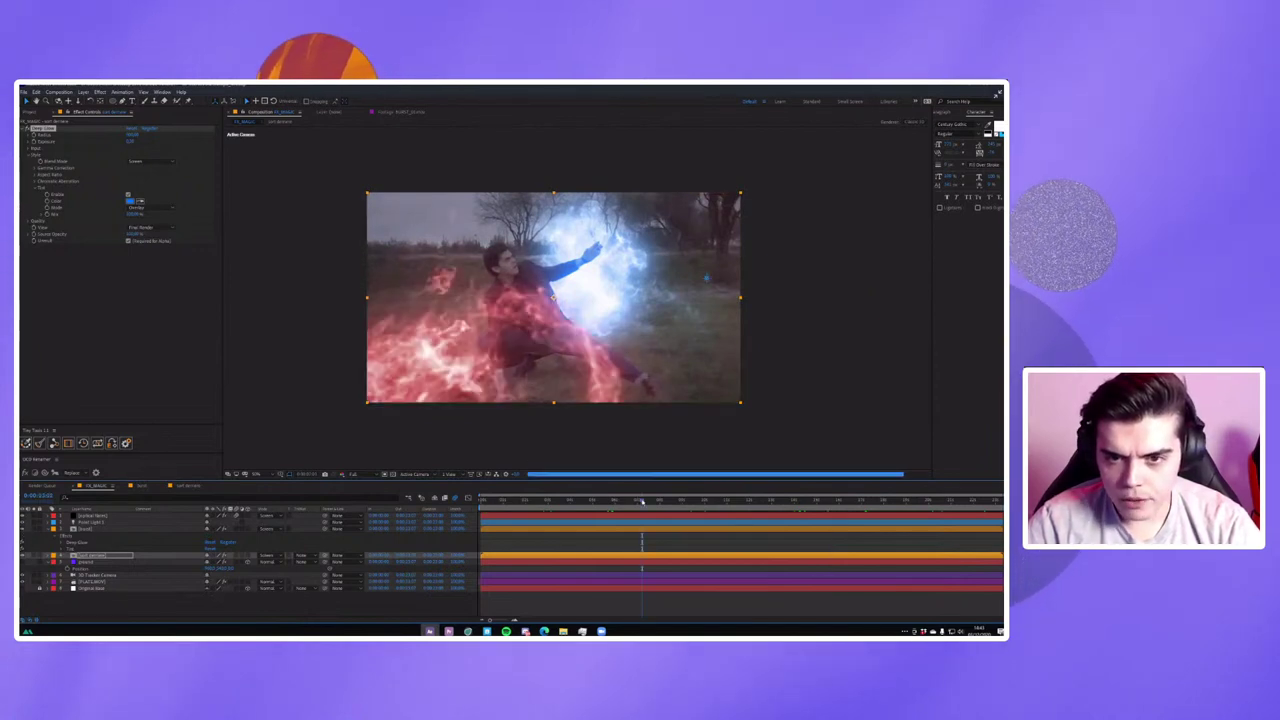
{"action": "left_click", "coordinate": [558, 500]}
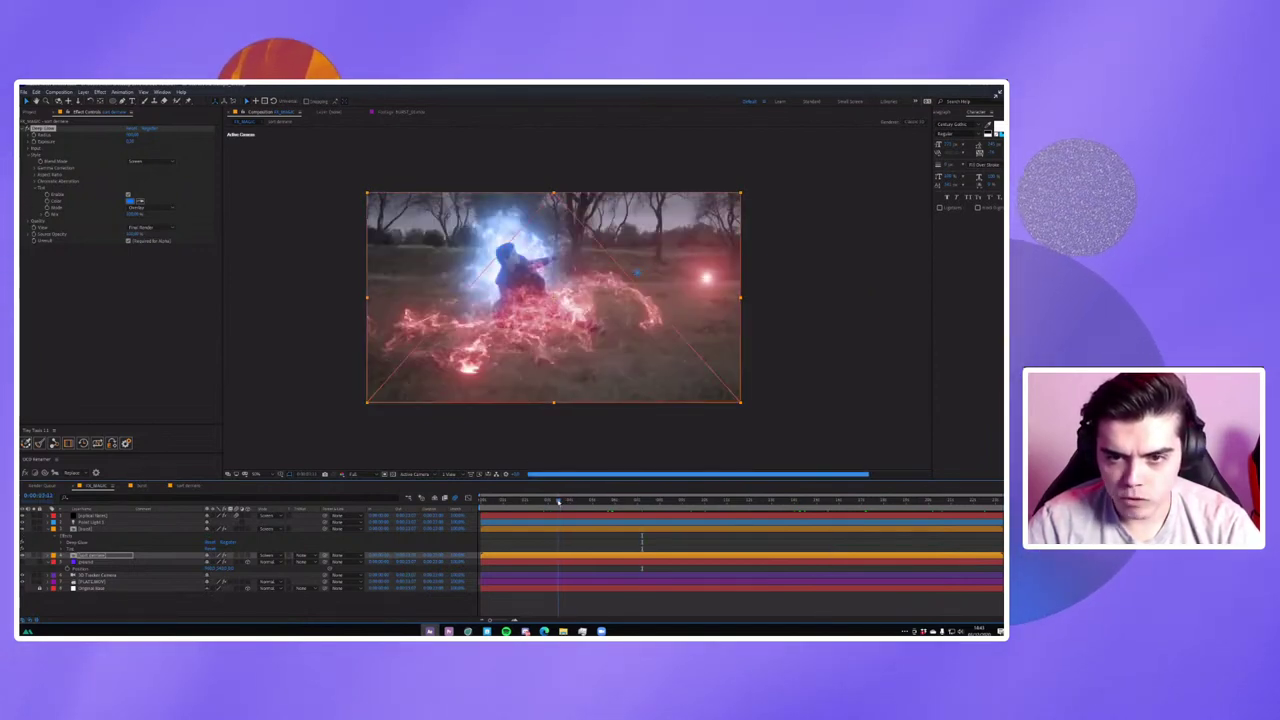
Create a new solid layer named 'flare'.
{"action": "left_click", "coordinate": [75, 522]}
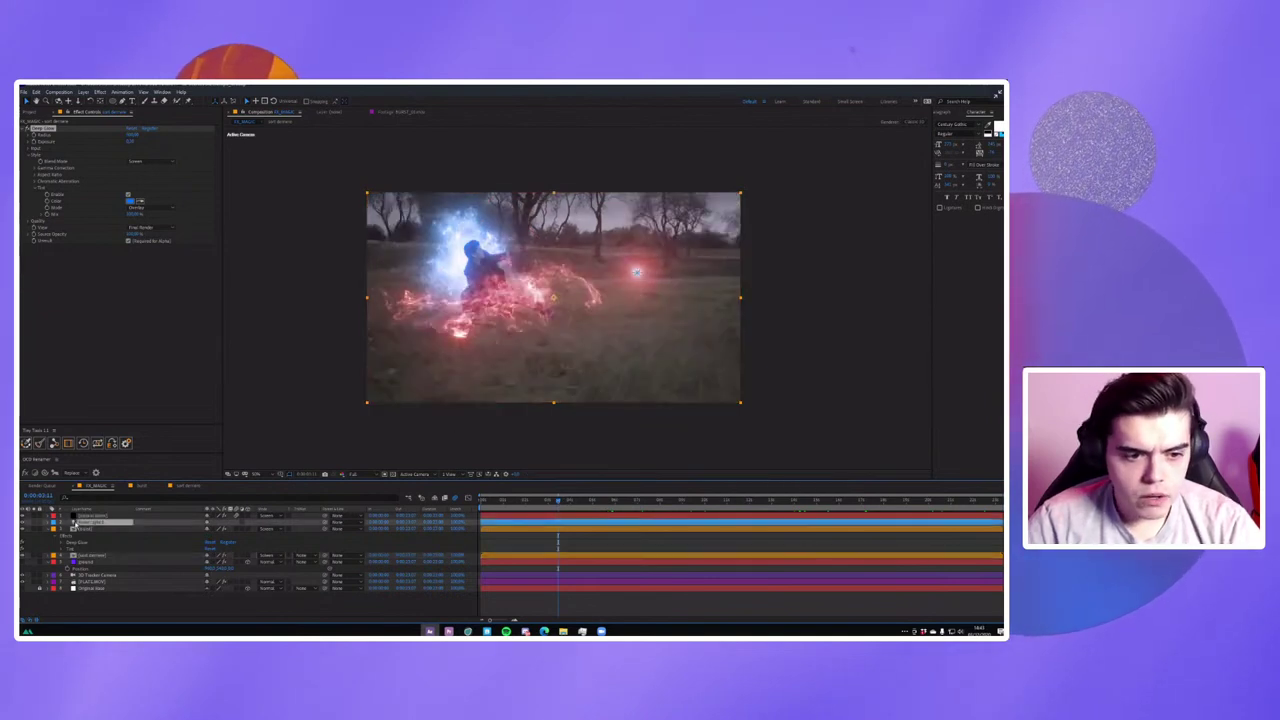
{"action": "left_click", "coordinate": [92, 515]}
{"action": "left_click", "coordinate": [83, 91]}
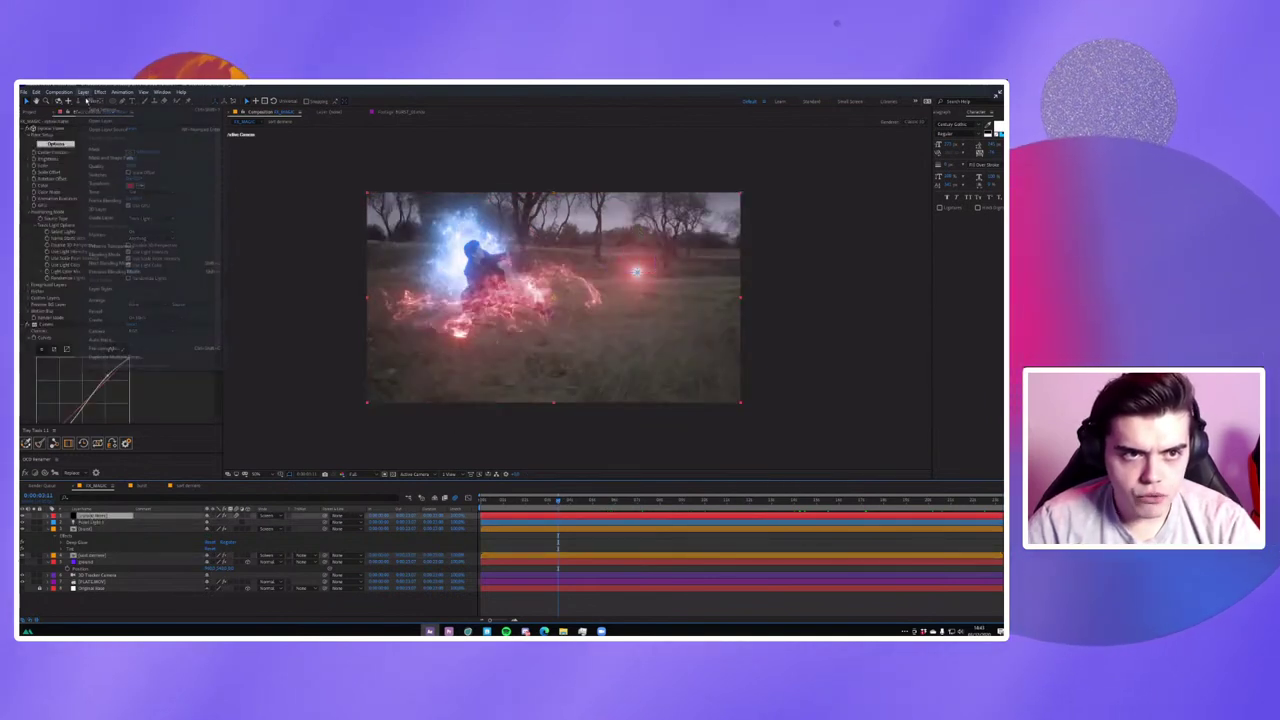
{"action": "mouse_move", "coordinate": [100, 107]}
{"action": "left_click", "coordinate": [324, 123]}
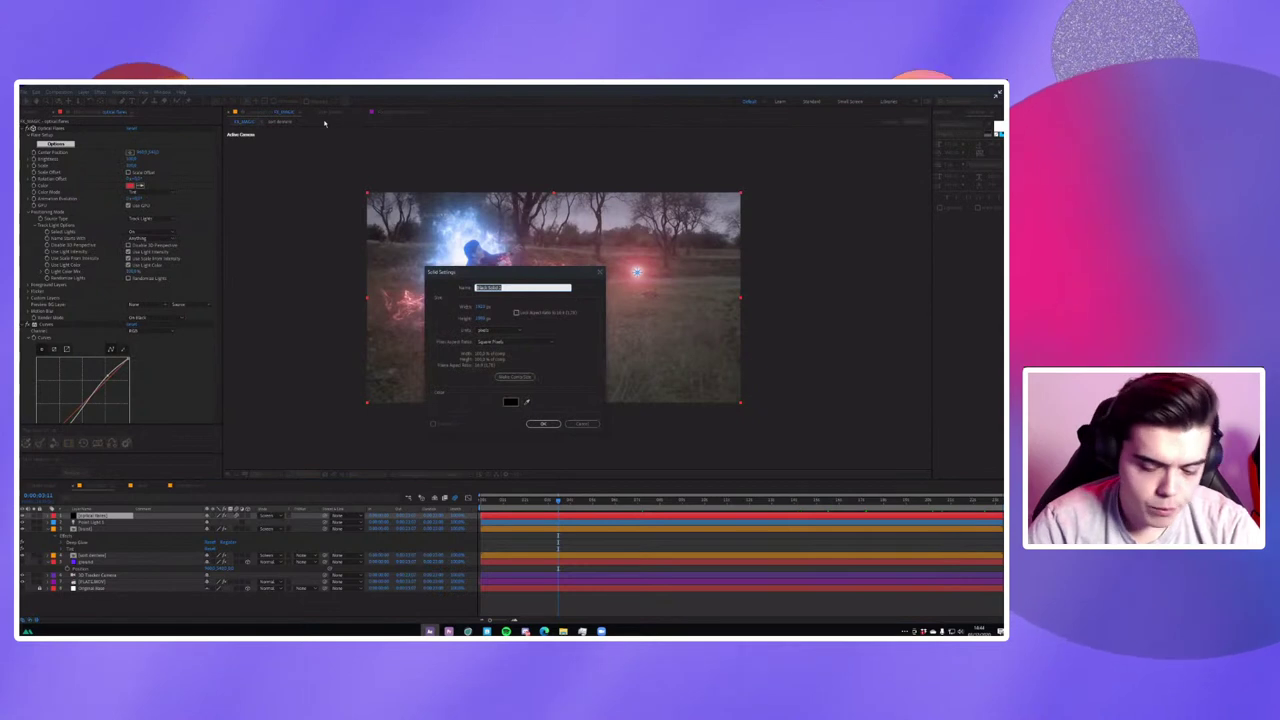
{"action": "type", "text": "flare"}
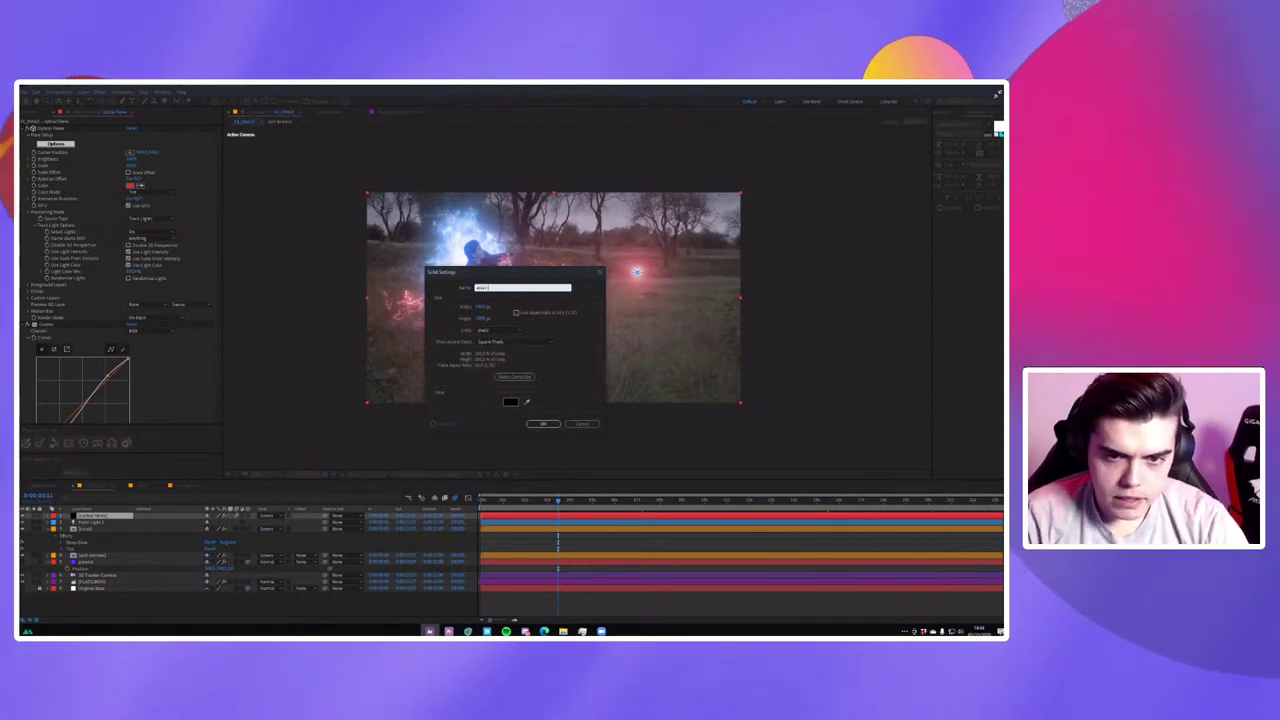
{"action": "key", "text": "Return"}
Apply the Advanced Lightning effect to the flare solid.
{"action": "key", "text": "ctrl+space"}
{"action": "type", "text": "ec"}
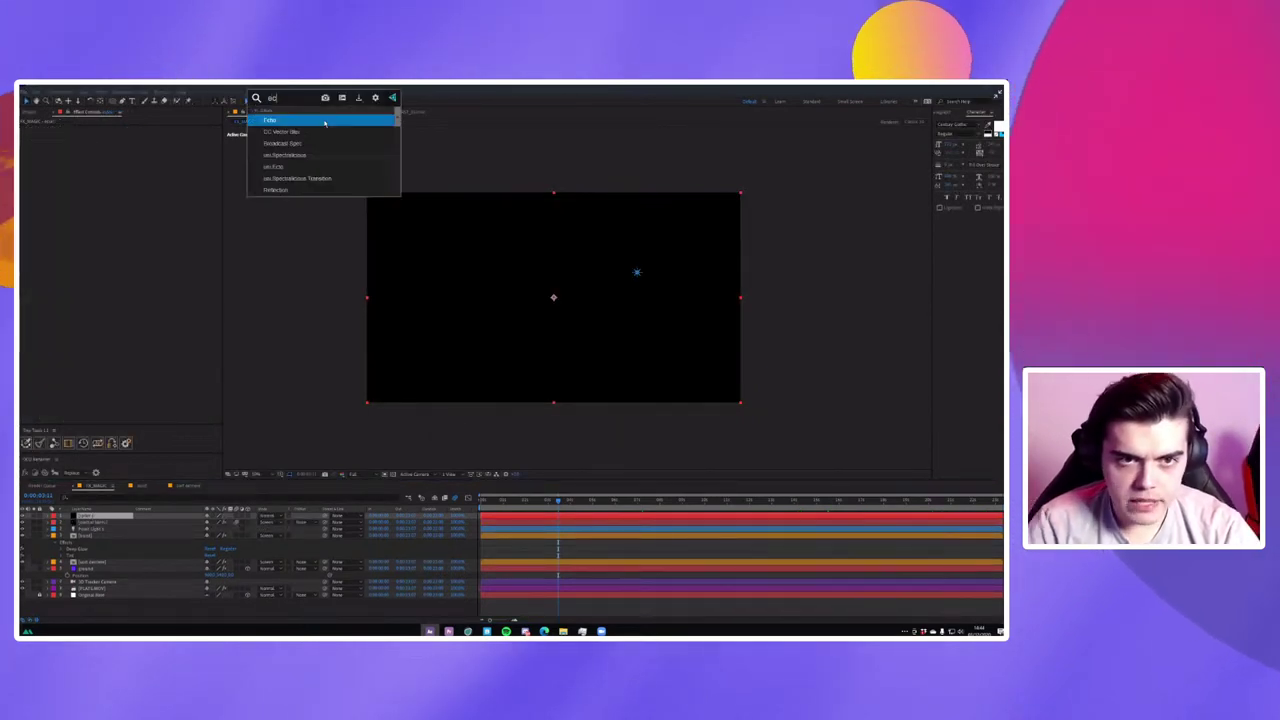
{"action": "type", "text": "ho"}
{"action": "key", "text": "BackSpace"}
{"action": "key", "text": "BackSpace"}
{"action": "key", "text": "Escape"}
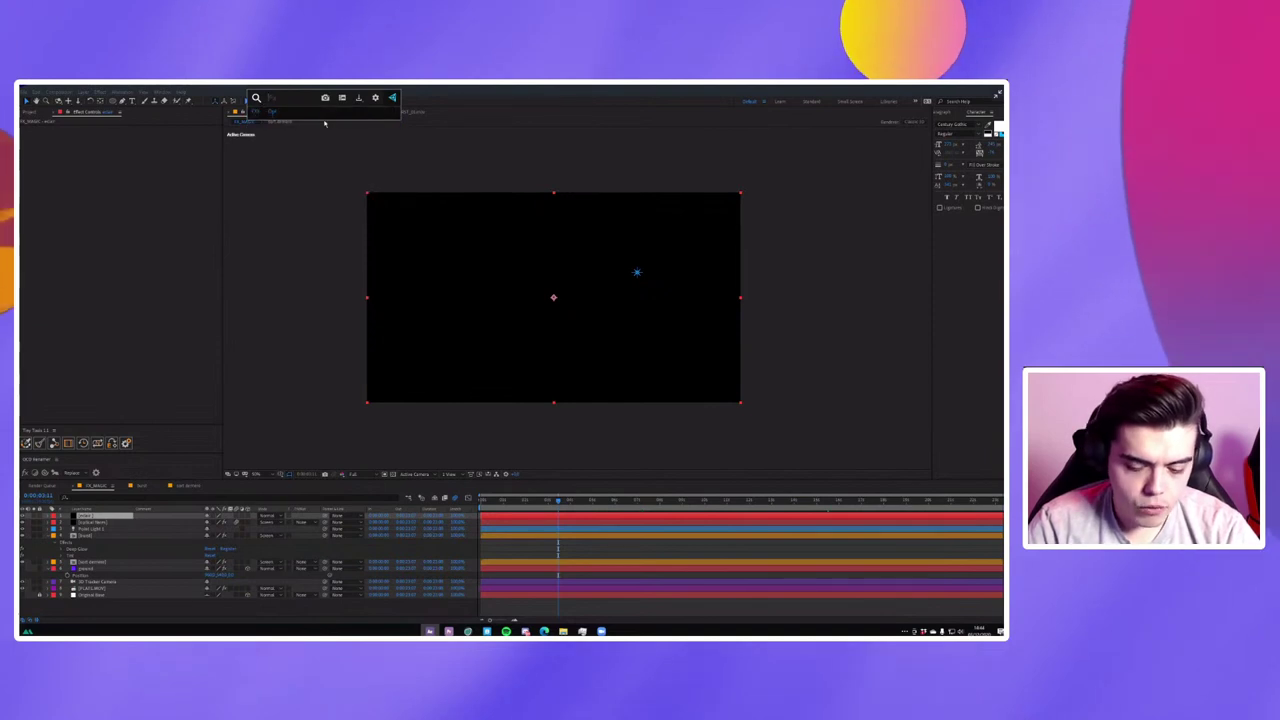
{"action": "type", "text": "advan"}
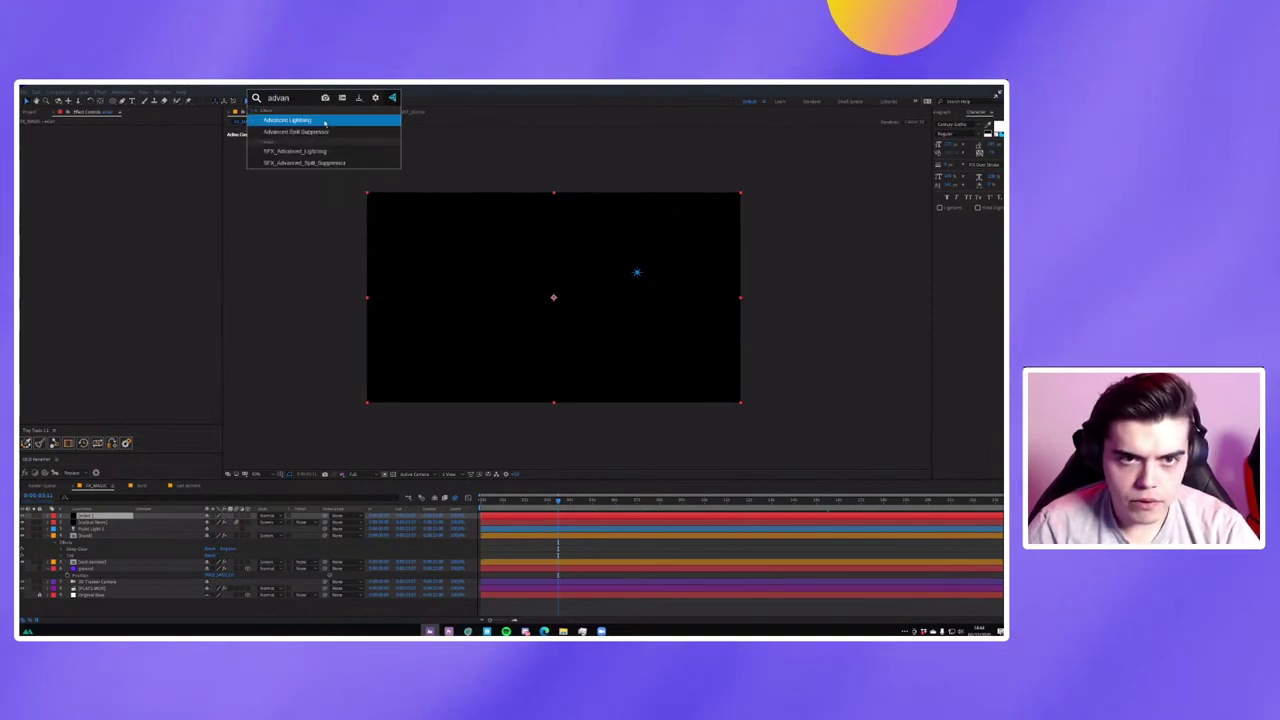
{"action": "left_click", "coordinate": [324, 122]}
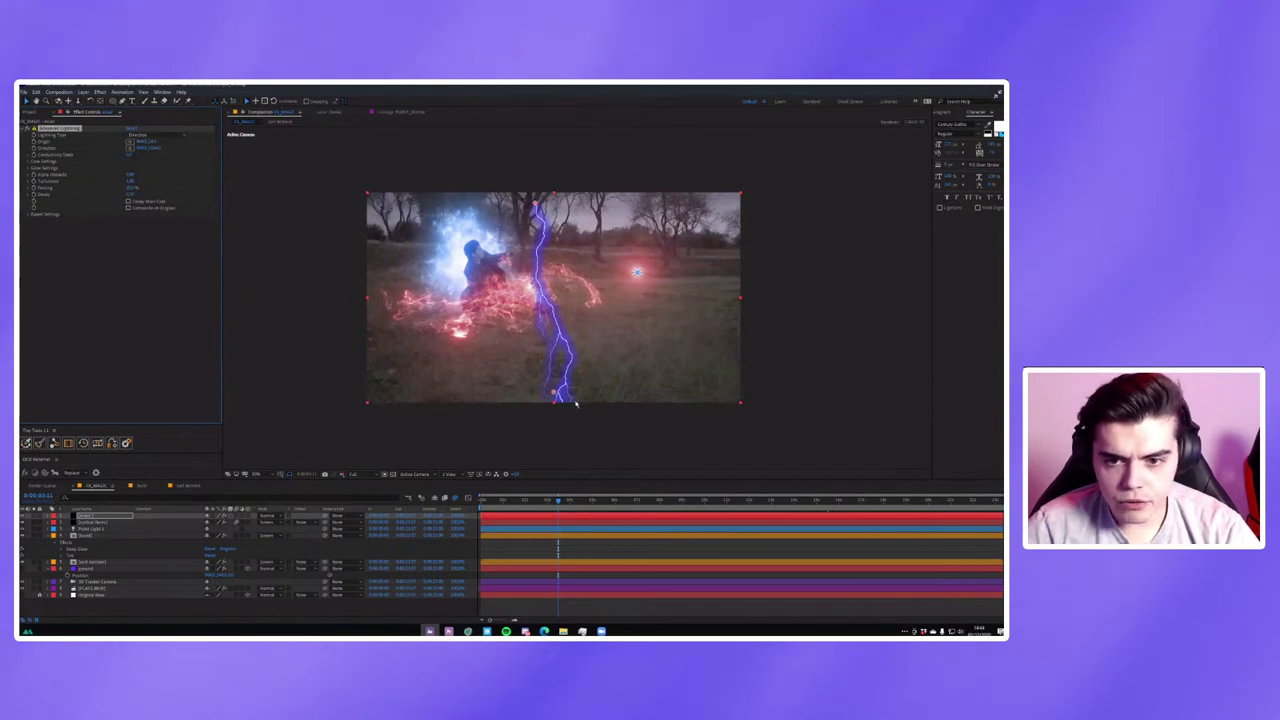
Set the lightning type to Strike and stretch the bolt from the left side to the right edge.
{"action": "mouse_move", "coordinate": [555, 394]}
{"action": "left_mouse_down"}
{"action": "mouse_move", "coordinate": [701, 365]}
{"action": "mouse_move", "coordinate": [572, 368]}
{"action": "mouse_move", "coordinate": [555, 394]}
{"action": "left_mouse_up"}
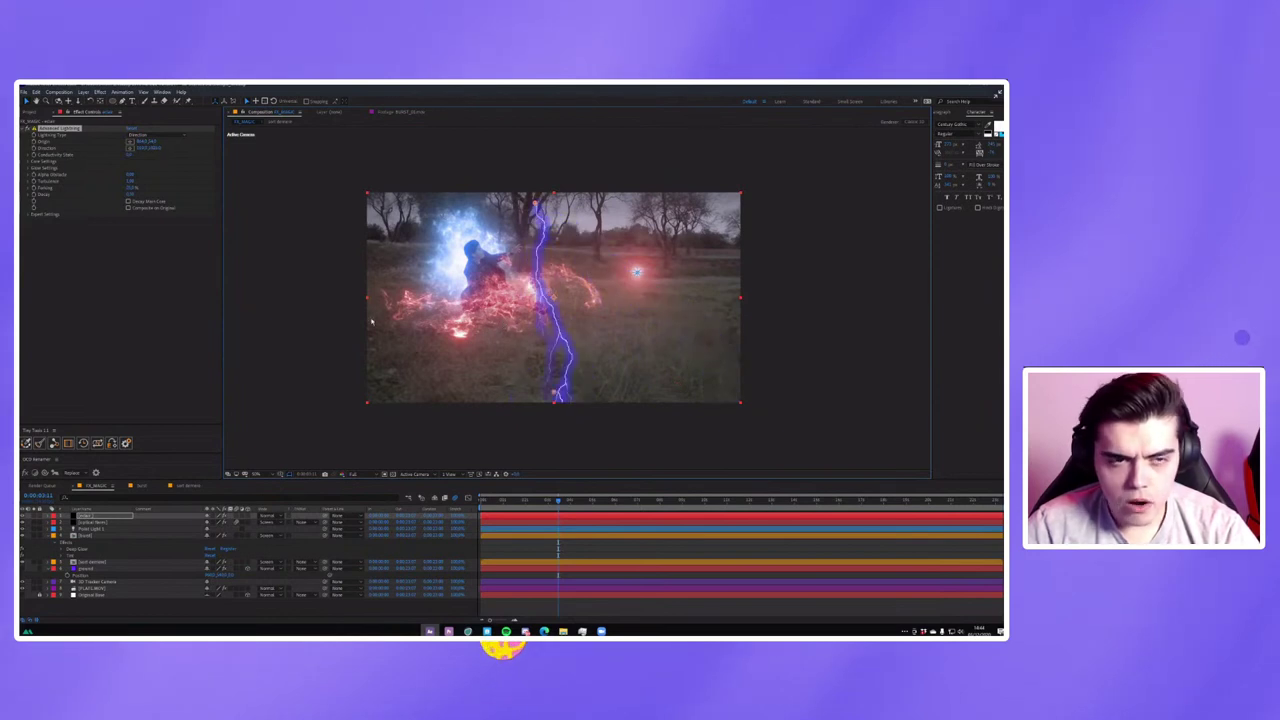
{"action": "left_click", "coordinate": [140, 135]}
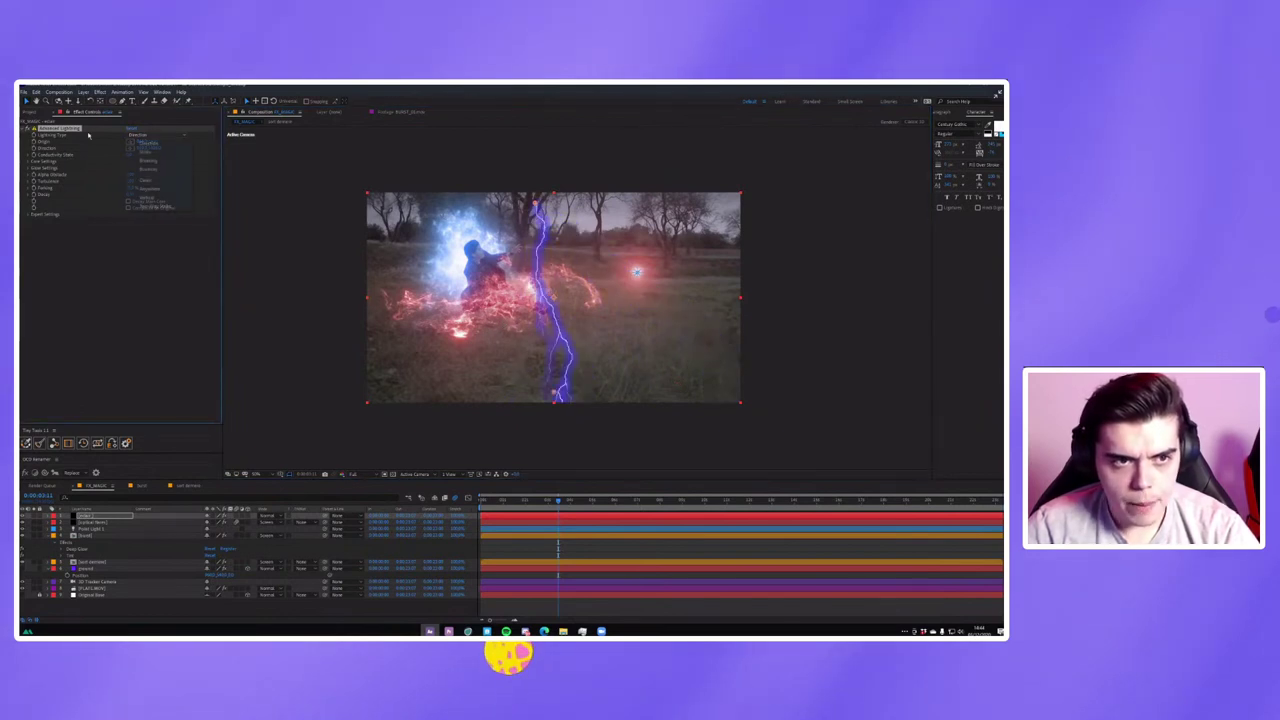
{"action": "left_click", "coordinate": [145, 151]}
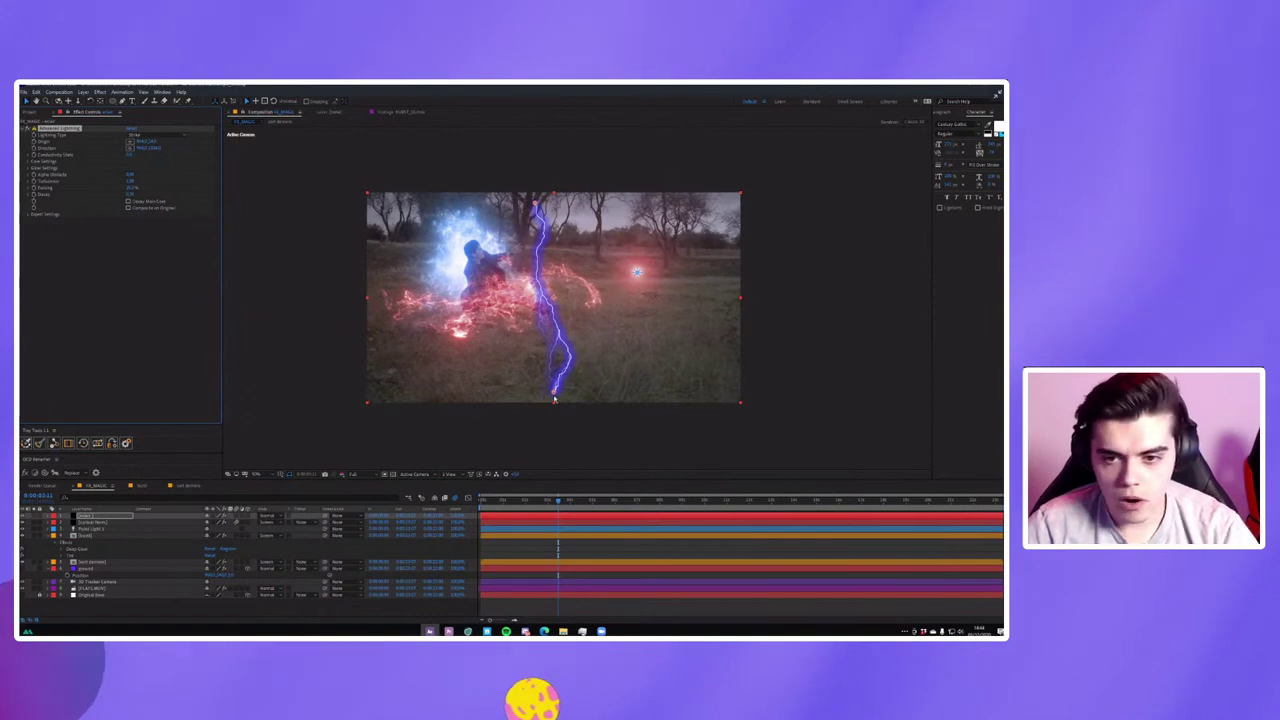
{"action": "left_click_drag", "start_coordinate": [555, 393], "coordinate": [730, 299]}
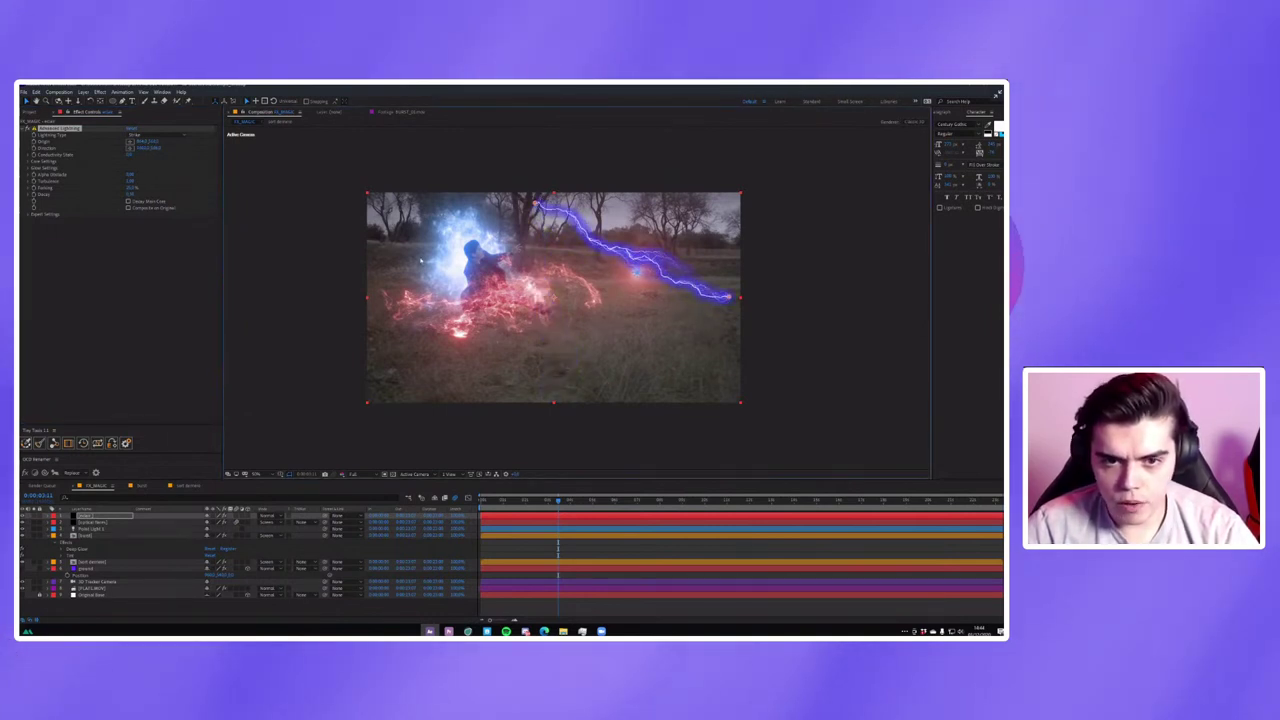
{"action": "left_click_drag", "start_coordinate": [421, 262], "coordinate": [380, 297]}
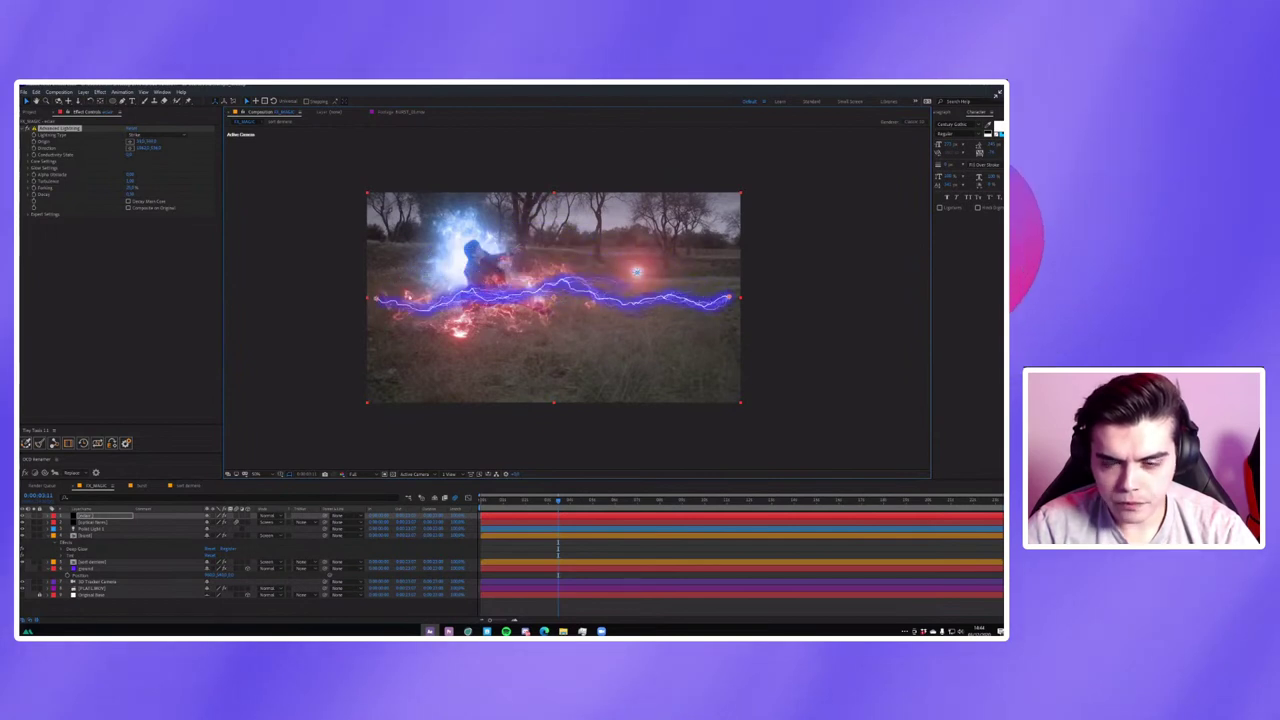
Change the Glow Radius in Advanced Lightning's Glow Settings.
{"action": "scroll", "coordinate": [492, 300], "scroll_direction": "up", "scroll_amount": 2}
{"action": "scroll", "coordinate": [496, 284], "scroll_direction": "up", "scroll_amount": 2}
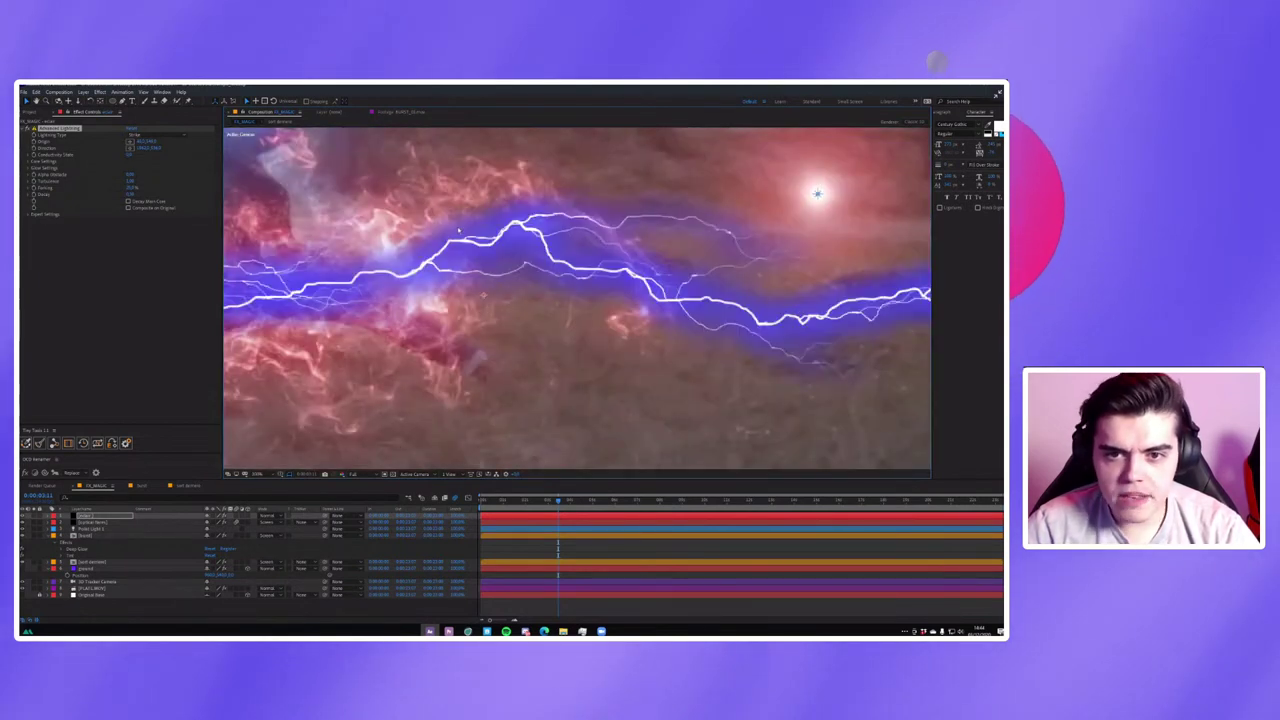
{"action": "scroll", "coordinate": [447, 231], "scroll_direction": "down", "scroll_amount": 3}
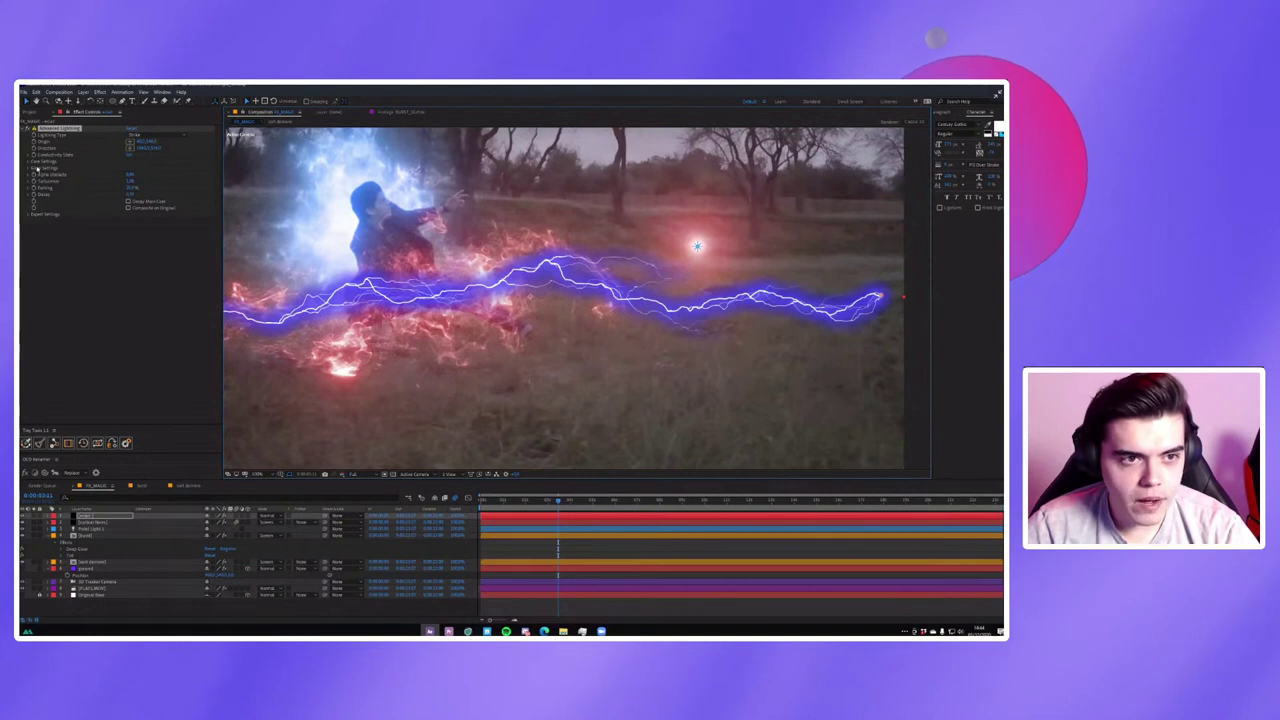
{"action": "left_click", "coordinate": [29, 166]}
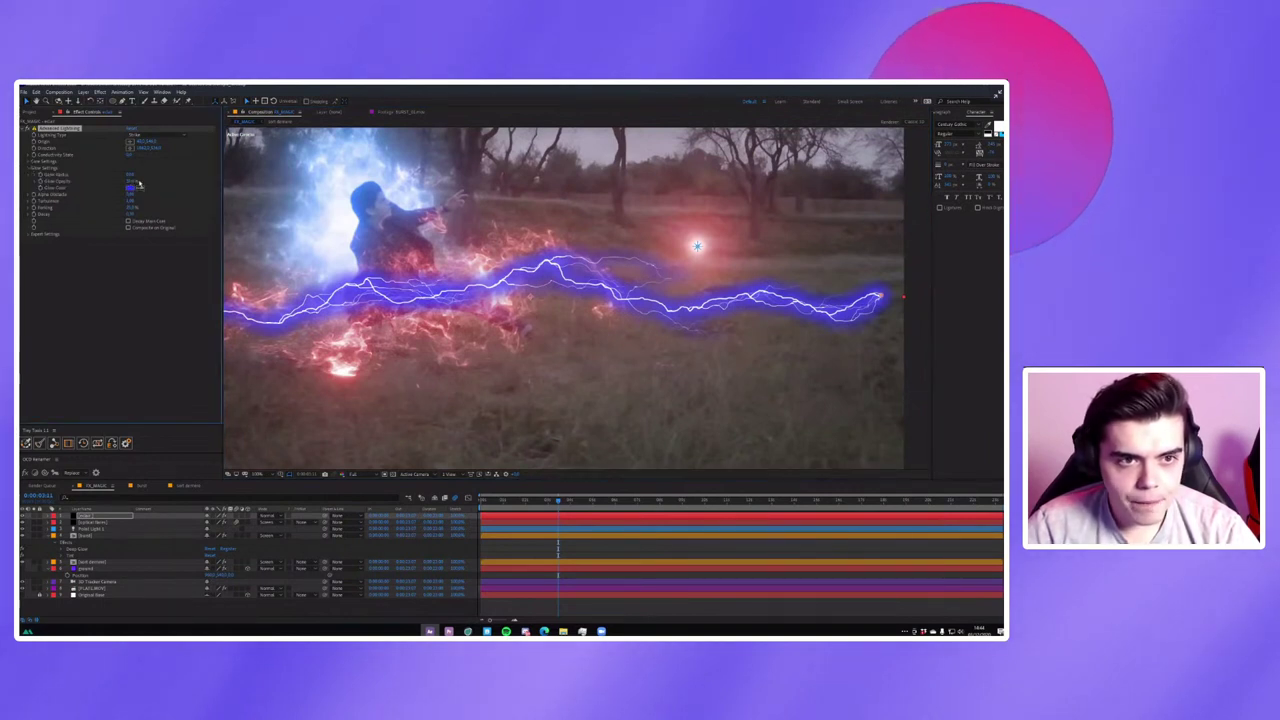
{"action": "left_click_drag", "start_coordinate": [130, 175], "coordinate": [102, 184]}
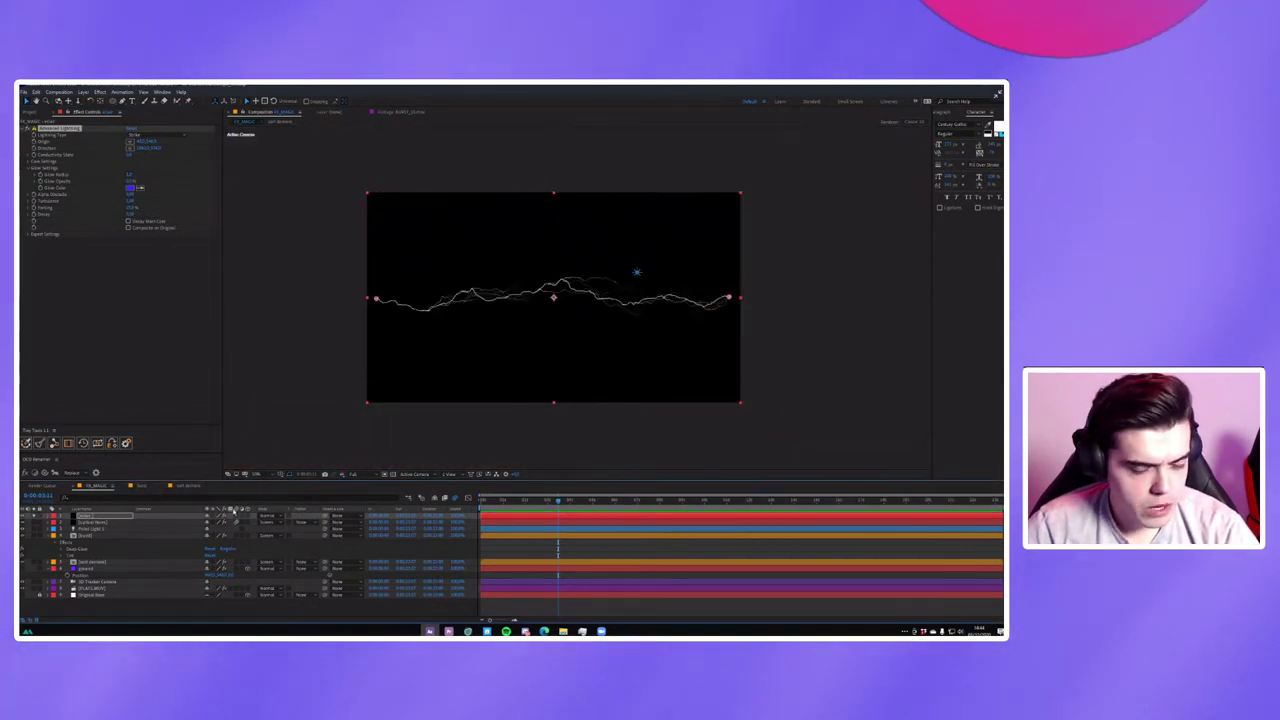
Make the lightning layer 3D, tilt it diagonally, and move it up in the scene.
{"action": "left_click", "coordinate": [241, 518]}
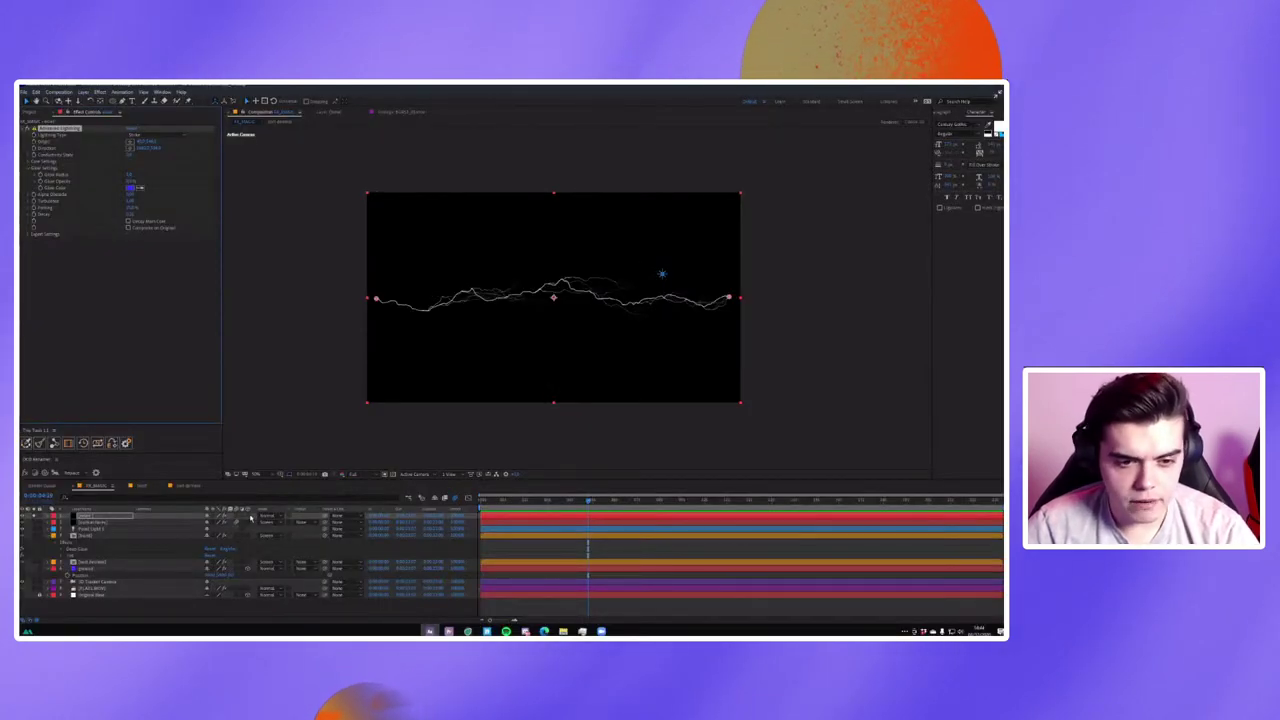
{"action": "left_click", "coordinate": [251, 517]}
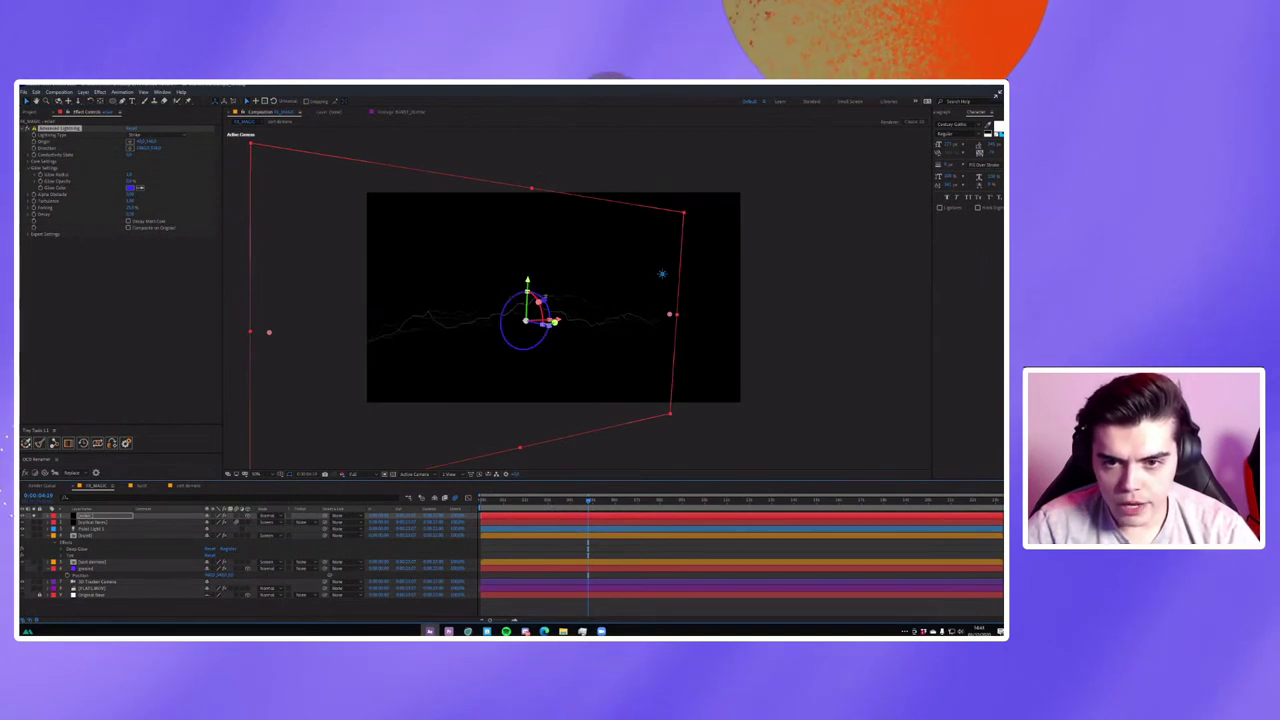
{"action": "left_click_drag", "start_coordinate": [540, 322], "coordinate": [497, 346]}
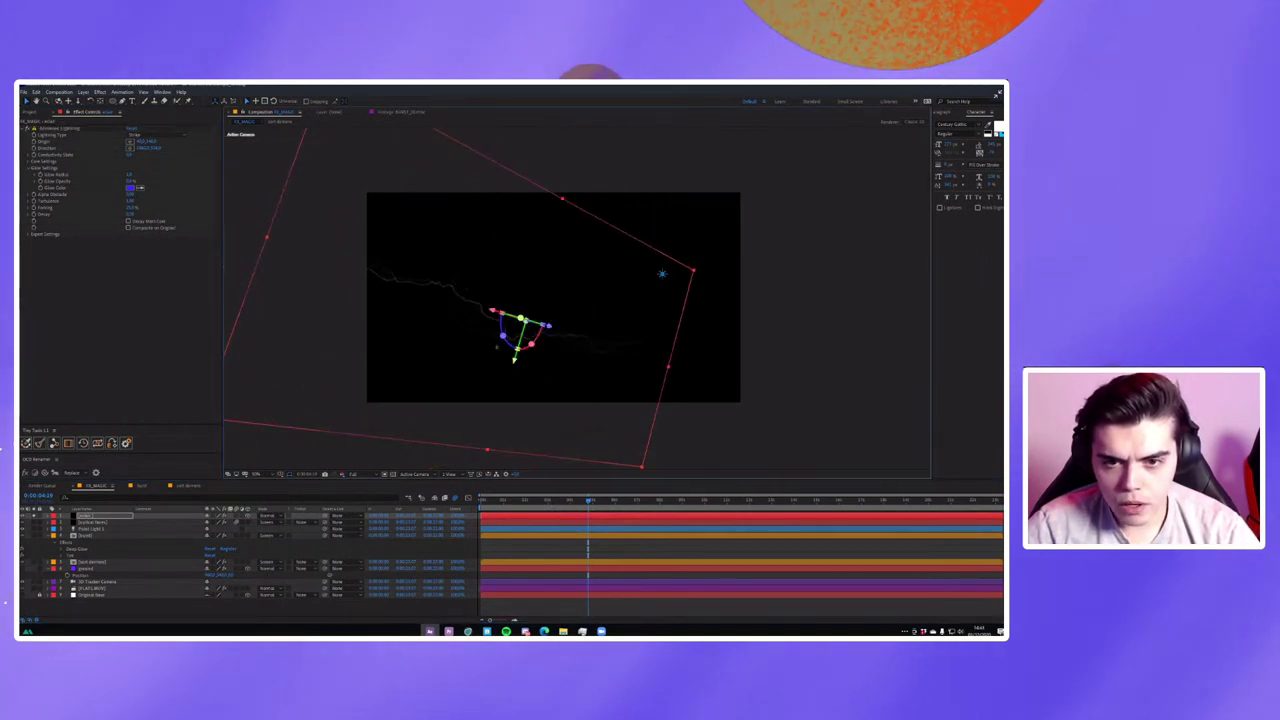
{"action": "left_click_drag", "start_coordinate": [497, 347], "coordinate": [539, 297]}
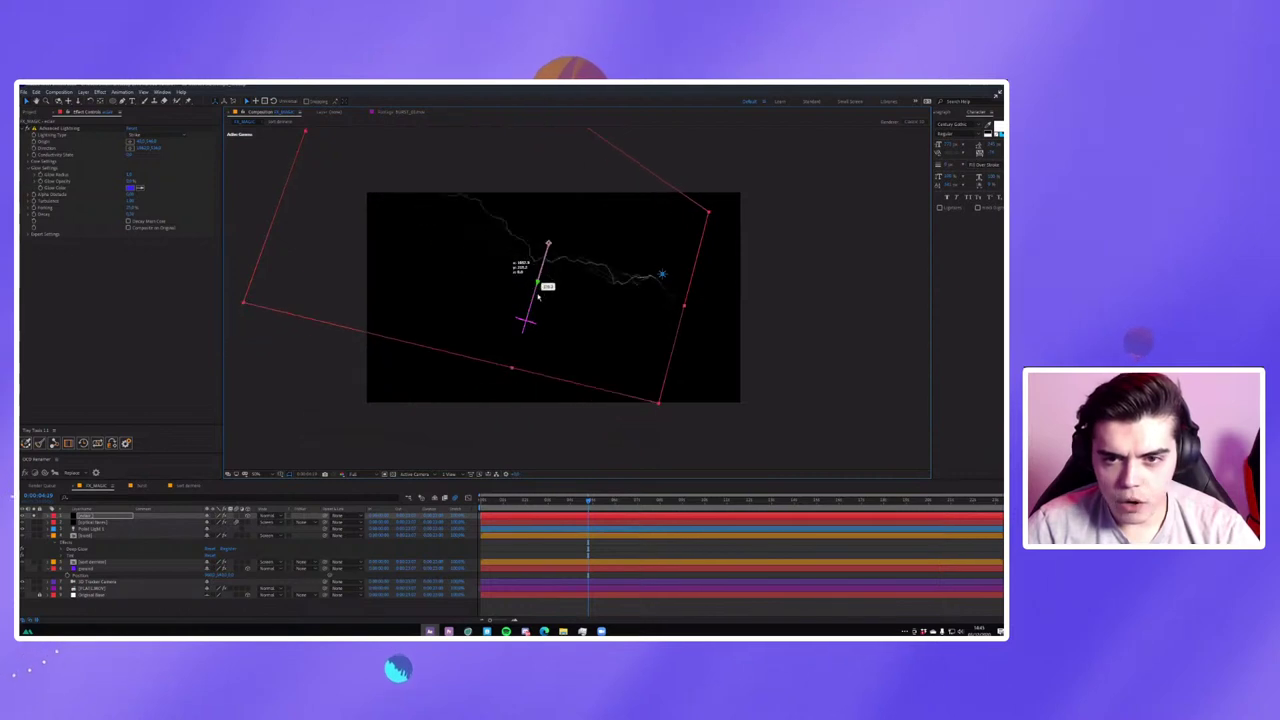
Turn on Accepts Lights for the lightning, show the background footage, and reposition the layer.
{"action": "key", "text": "w"}
{"action": "key", "text": "a"}
{"action": "key", "text": "a"}
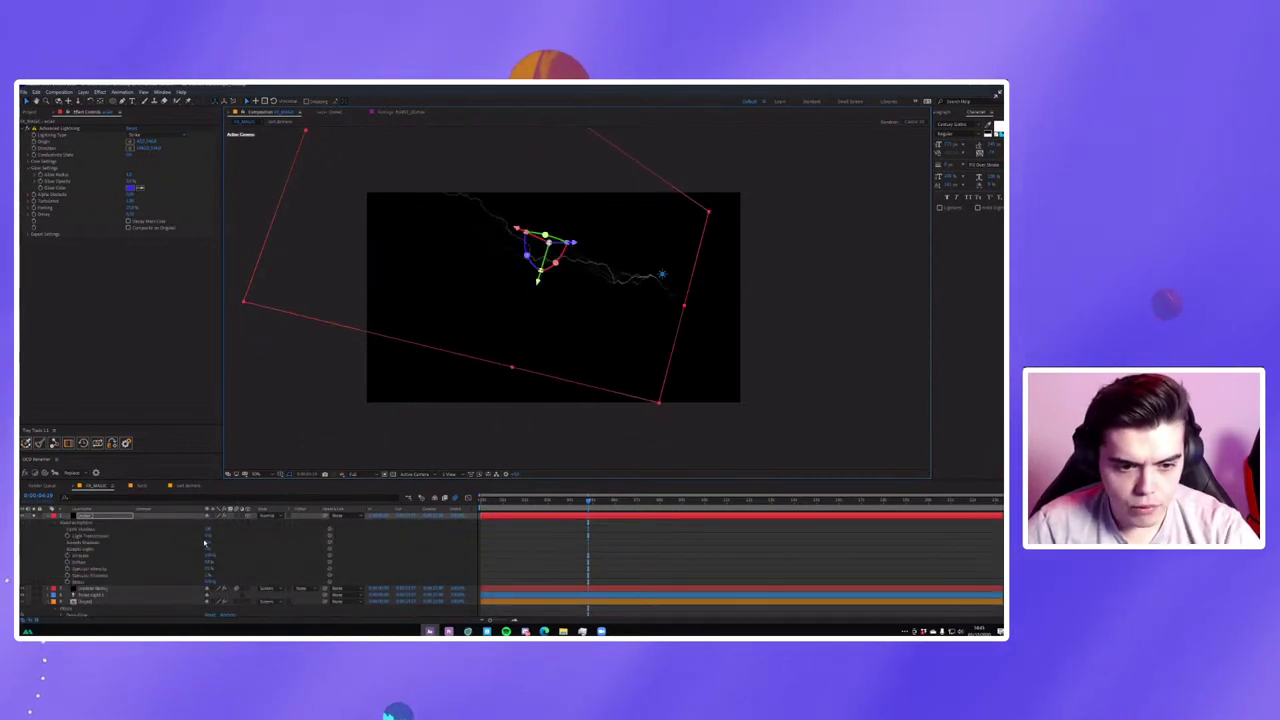
{"action": "left_click", "coordinate": [182, 543]}
{"action": "left_click", "coordinate": [129, 549]}
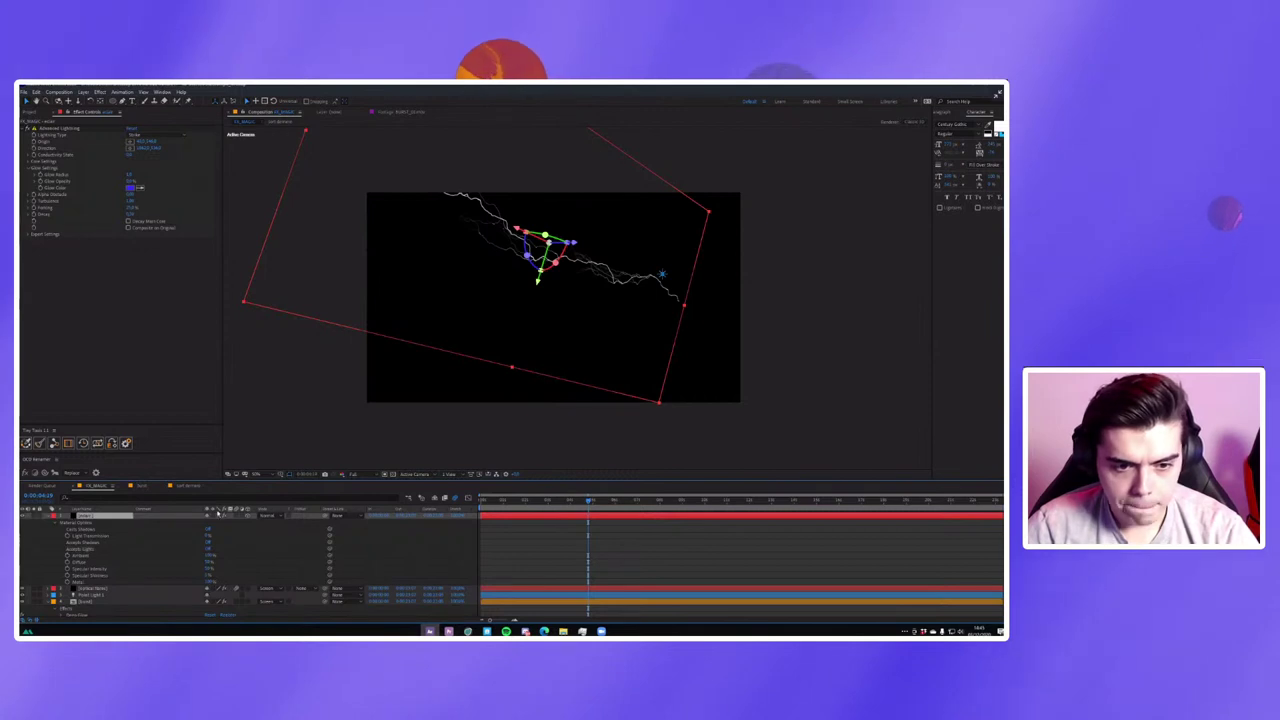
{"action": "right_click", "coordinate": [263, 512]}
{"action": "left_click", "coordinate": [286, 273]}
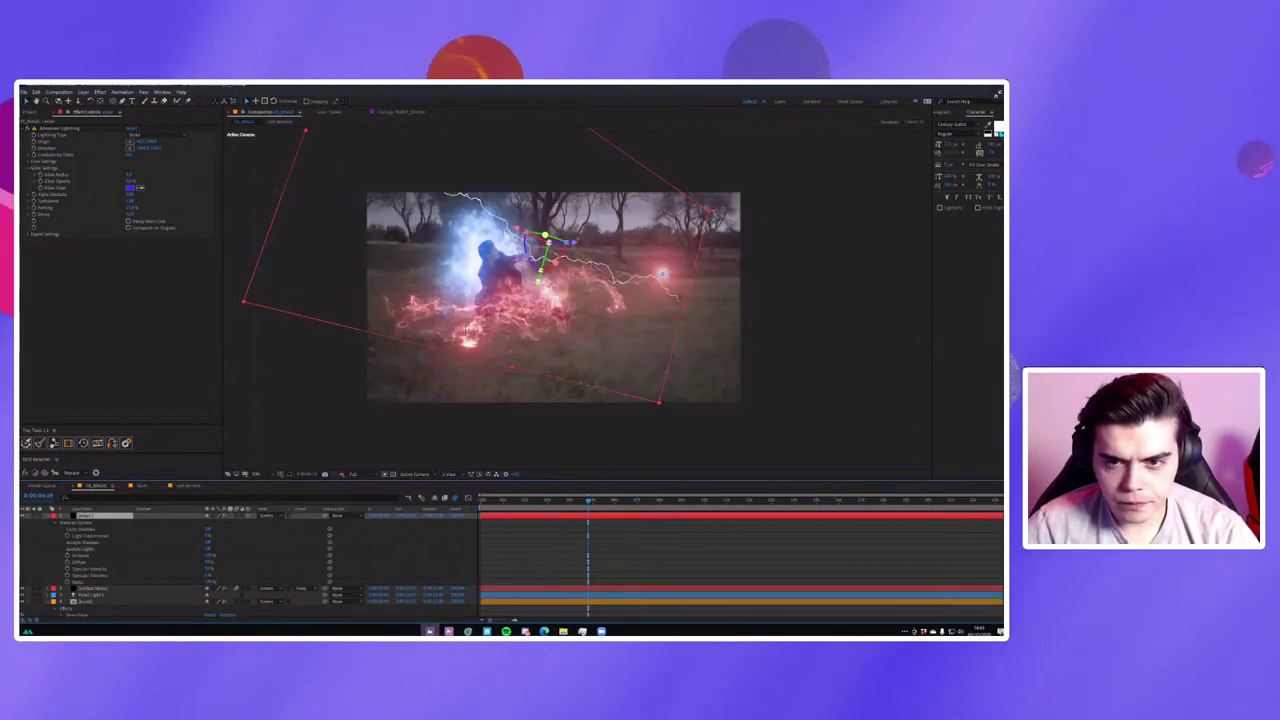
{"action": "mouse_move", "coordinate": [560, 242]}
{"action": "left_mouse_down"}
{"action": "mouse_move", "coordinate": [638, 253]}
{"action": "mouse_move", "coordinate": [590, 262]}
{"action": "left_mouse_up"}
Apply Deep Glow to the lightning with chromatic aberration enabled in light blue.
{"action": "key", "text": "ctrl+space"}
{"action": "type", "text": "de"}
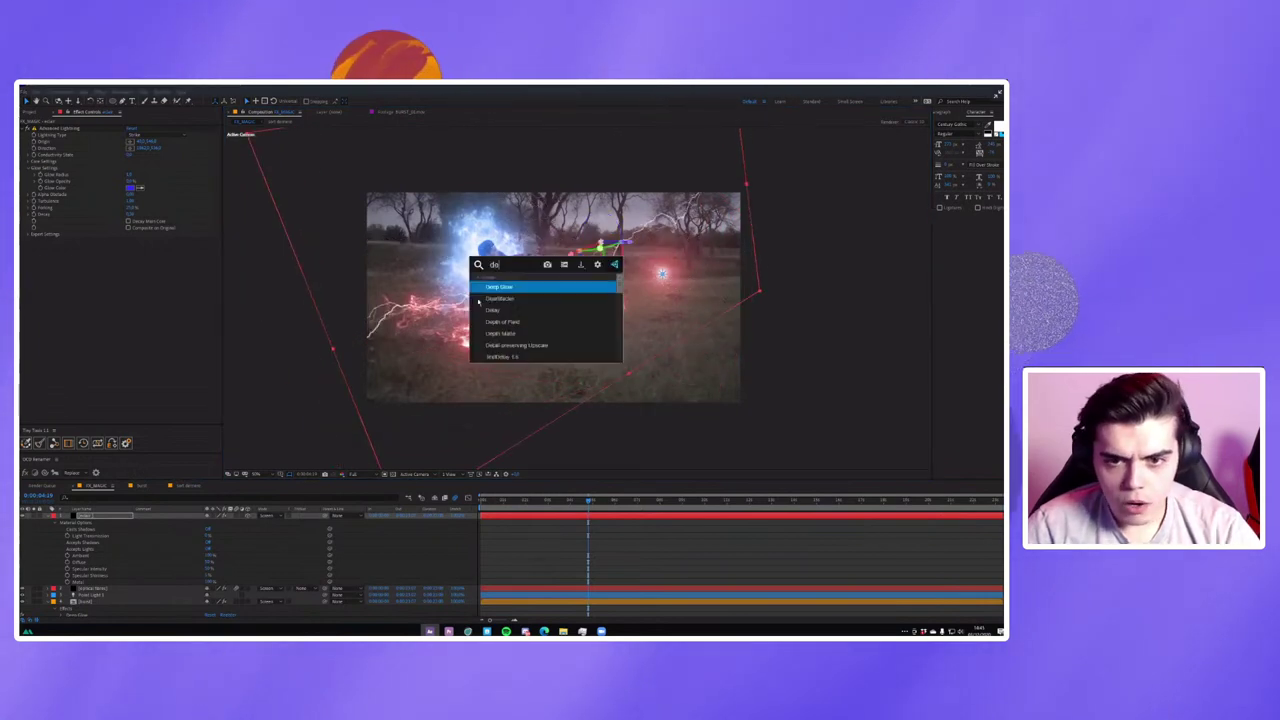
{"action": "type", "text": "ep"}
{"action": "key", "text": "Return"}
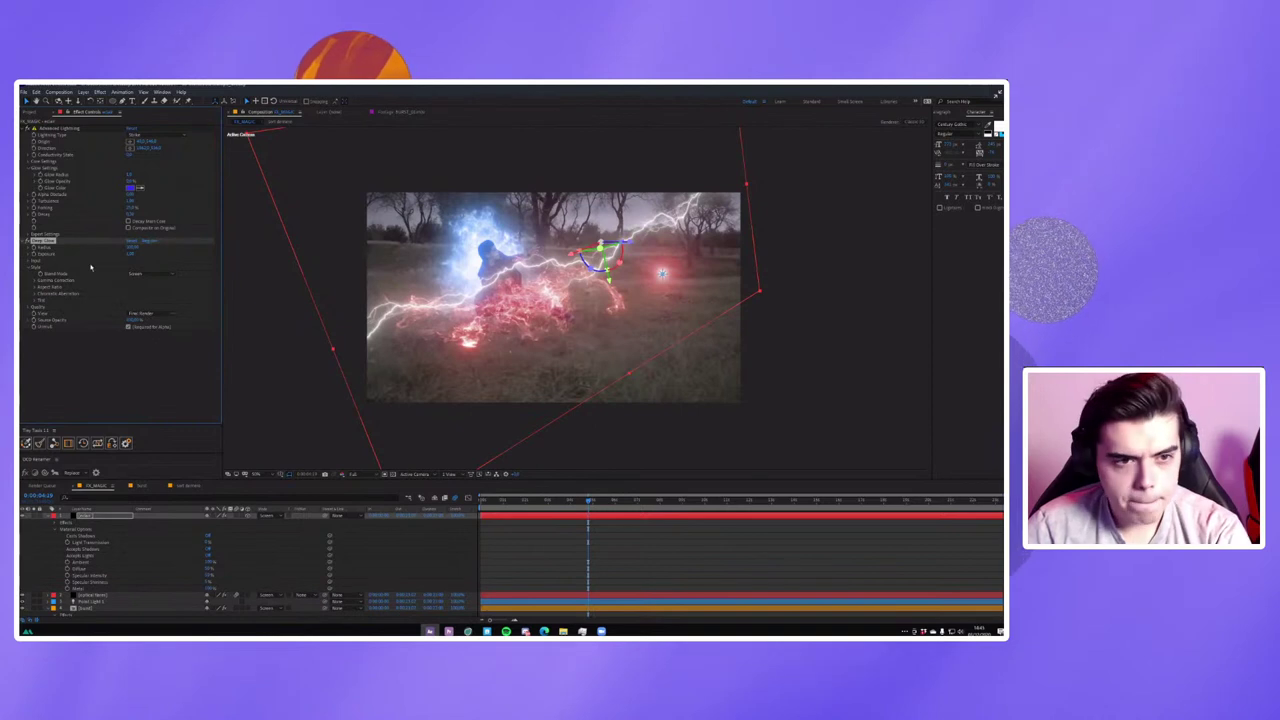
{"action": "left_click", "coordinate": [33, 292]}
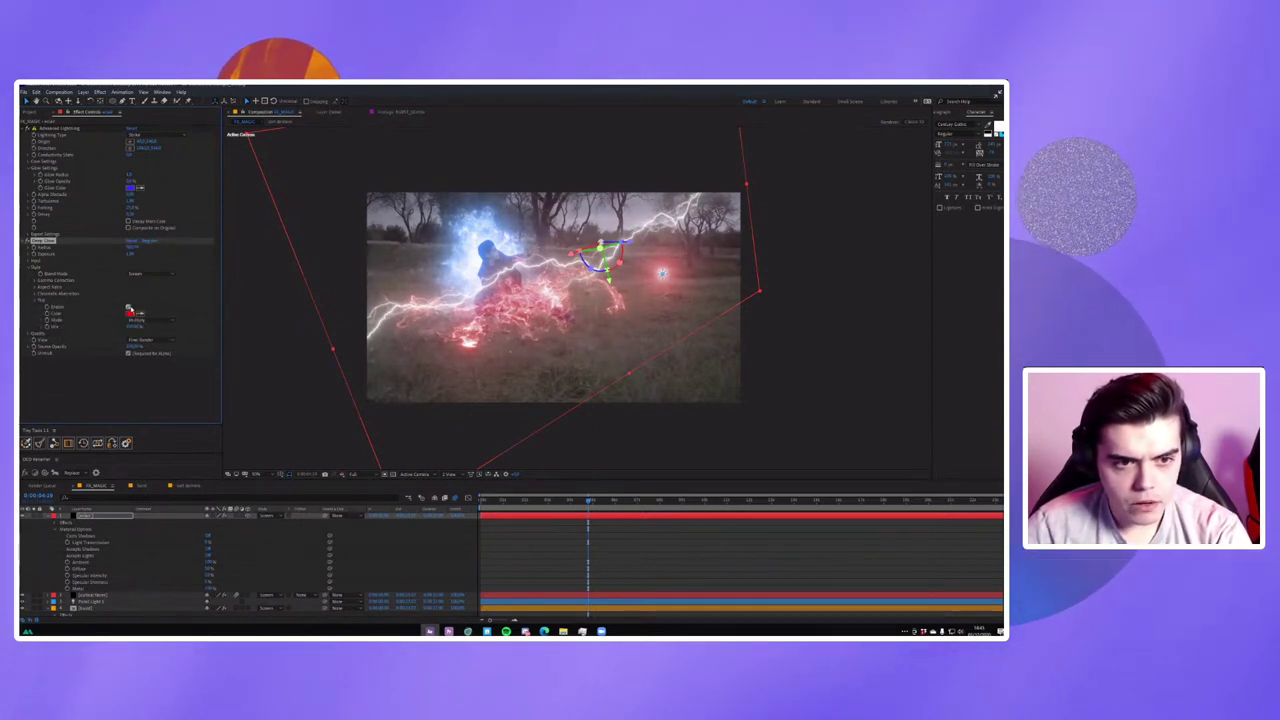
{"action": "left_click", "coordinate": [128, 307]}
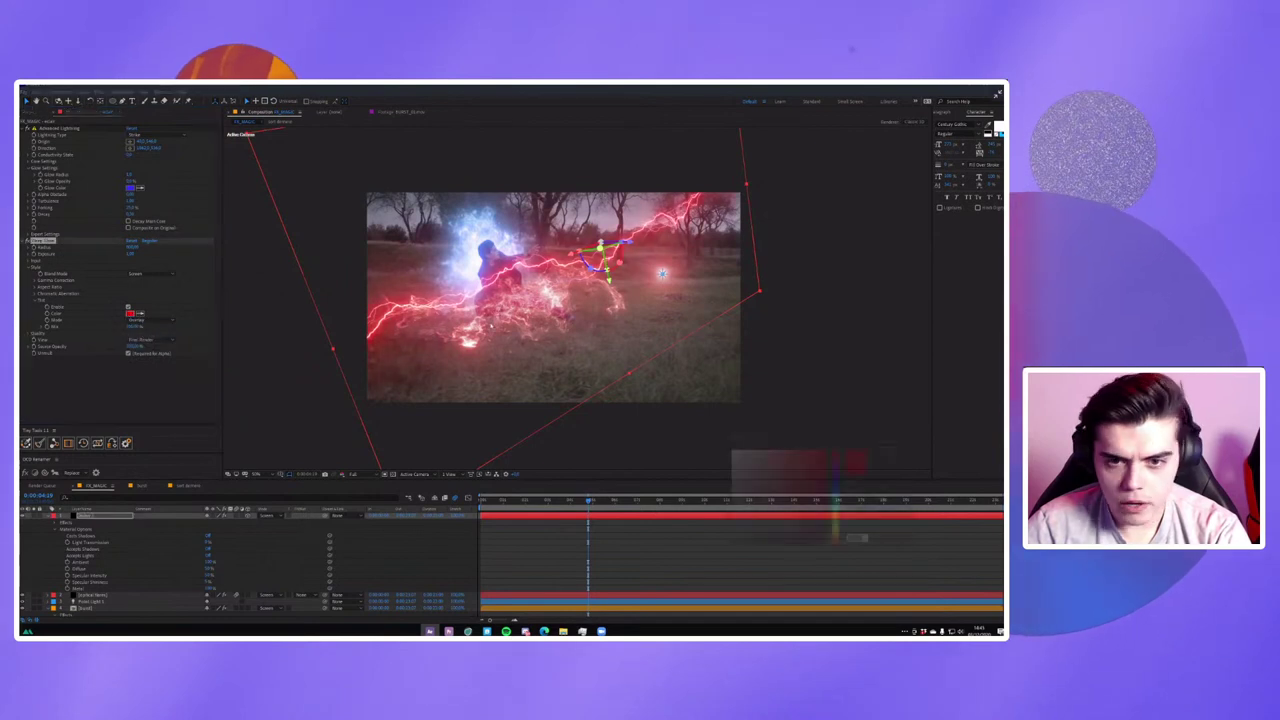
{"action": "left_click", "coordinate": [130, 313]}
{"action": "left_click", "coordinate": [836, 495]}
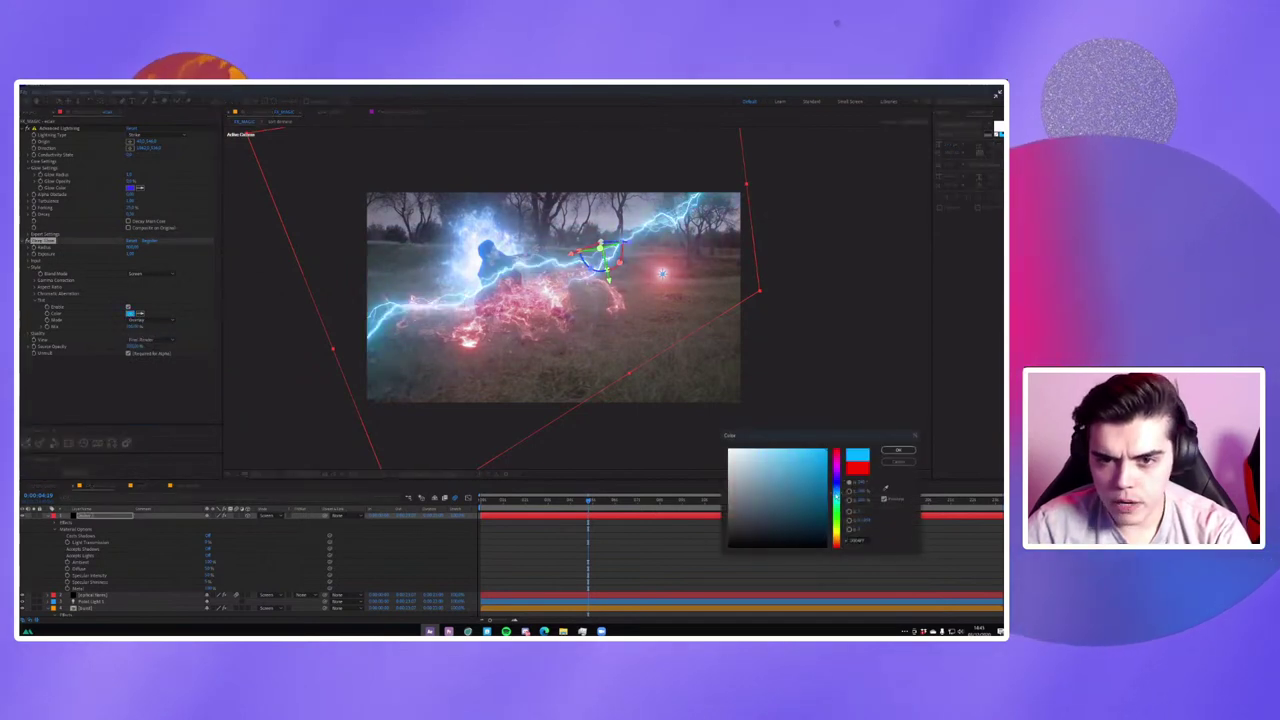
{"action": "key", "text": "Return"}
Check a few frames, return to the start, and play a preview.
{"action": "left_click", "coordinate": [856, 500]}
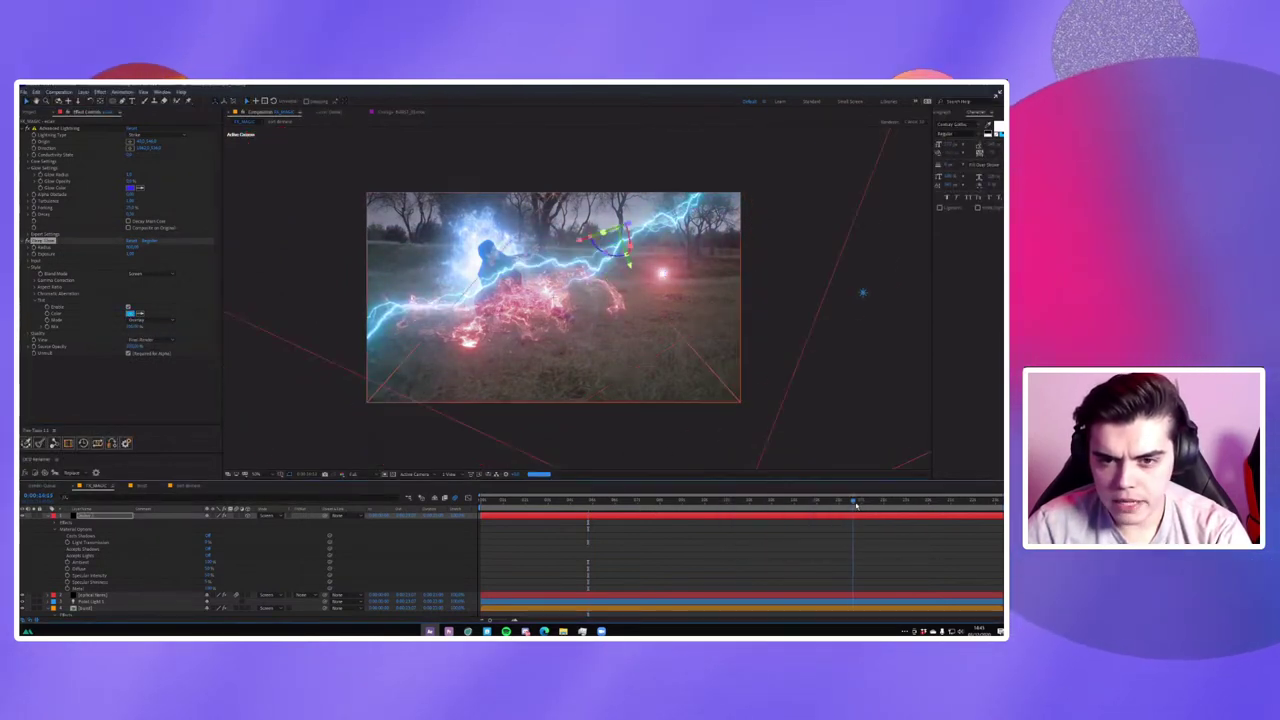
{"action": "left_click", "coordinate": [858, 500]}
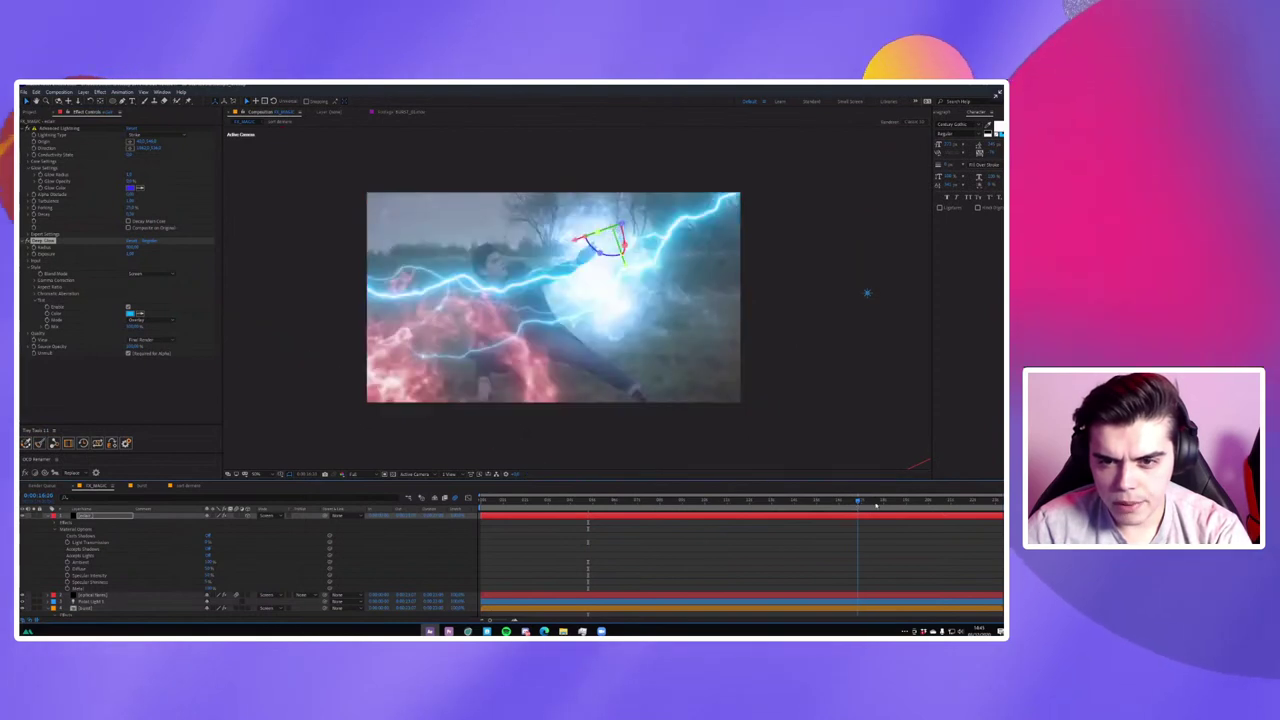
{"action": "left_click", "coordinate": [596, 500]}
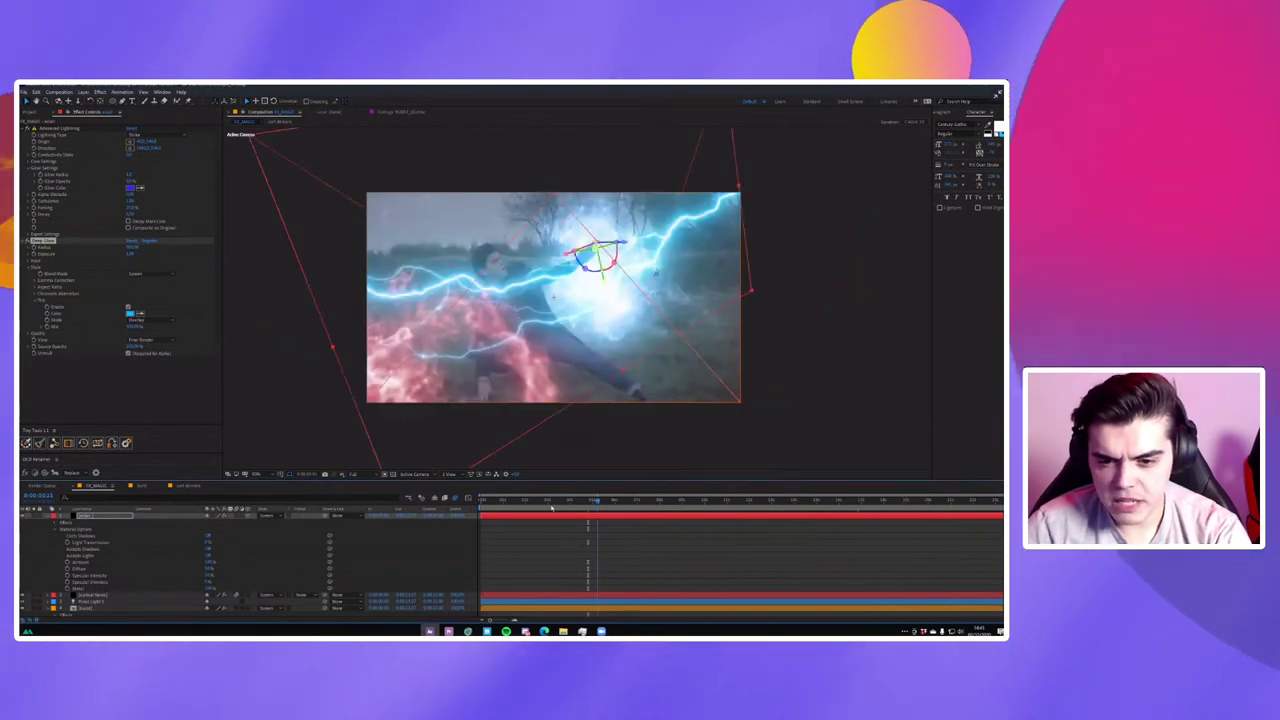
{"action": "left_click", "coordinate": [483, 508]}
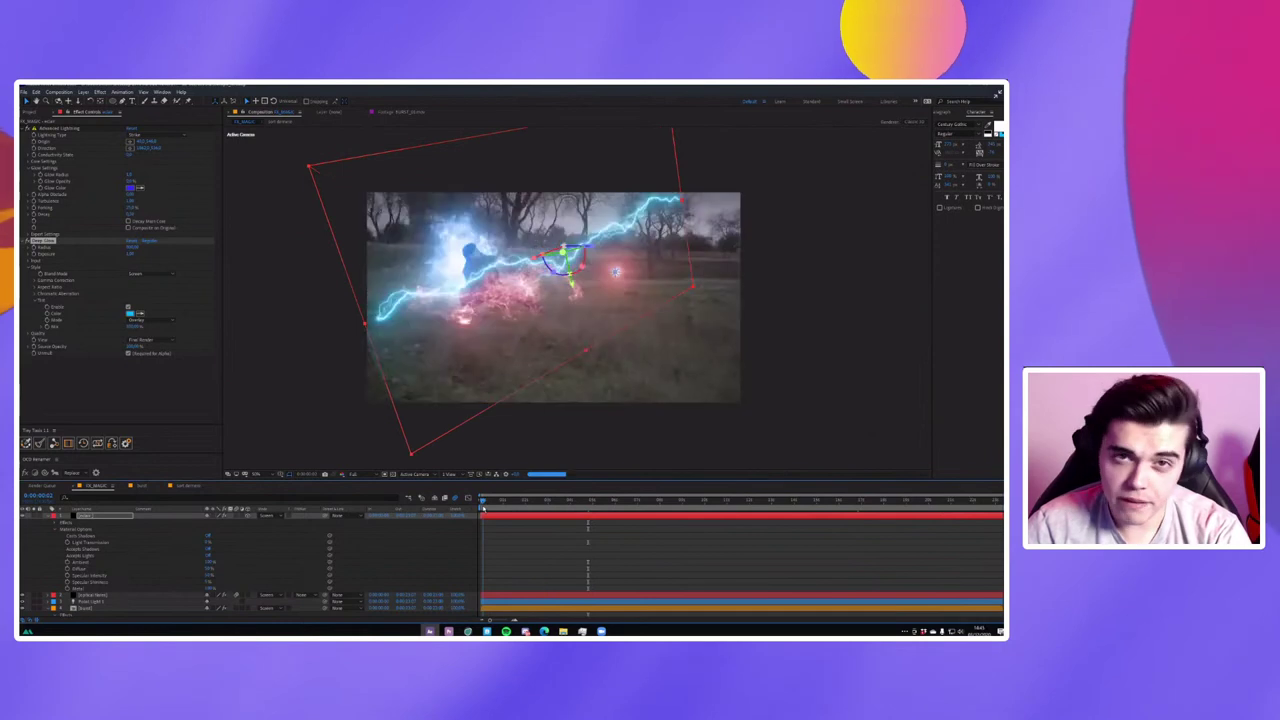
{"action": "key", "text": "space"}
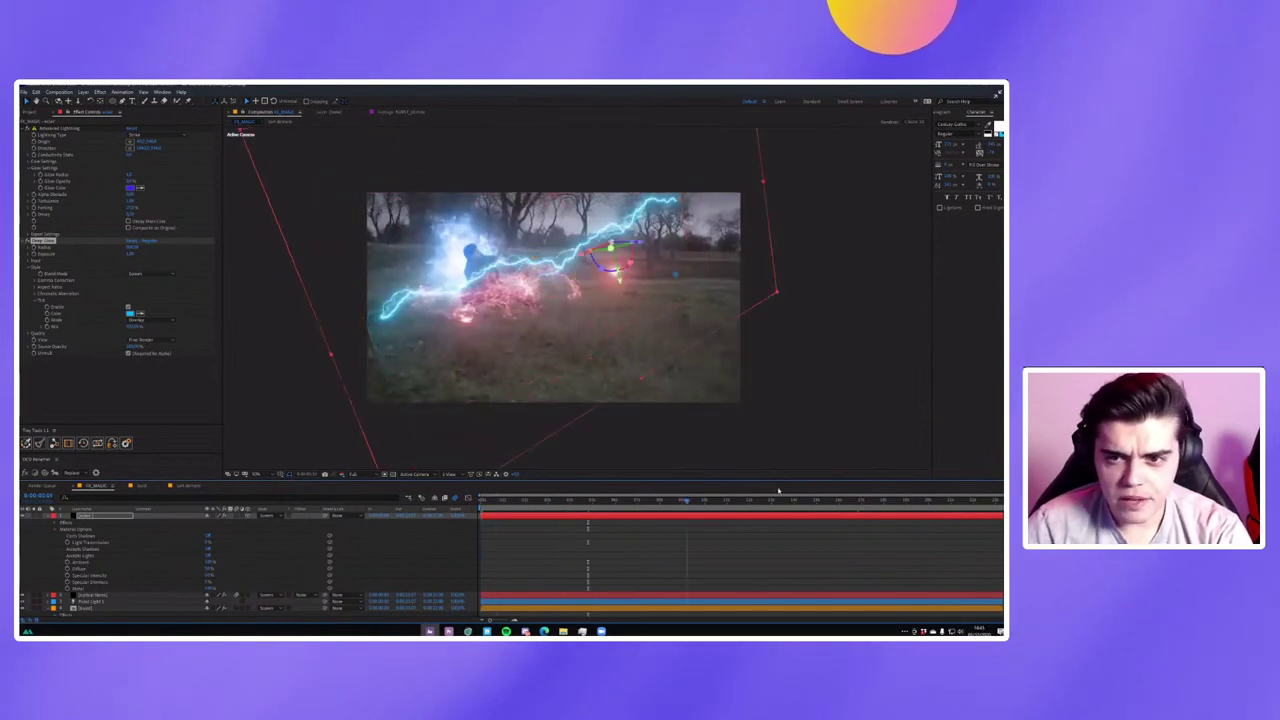
Start a new solid layer, then cancel the Solid Settings dialog.
{"action": "left_click", "coordinate": [780, 491]}
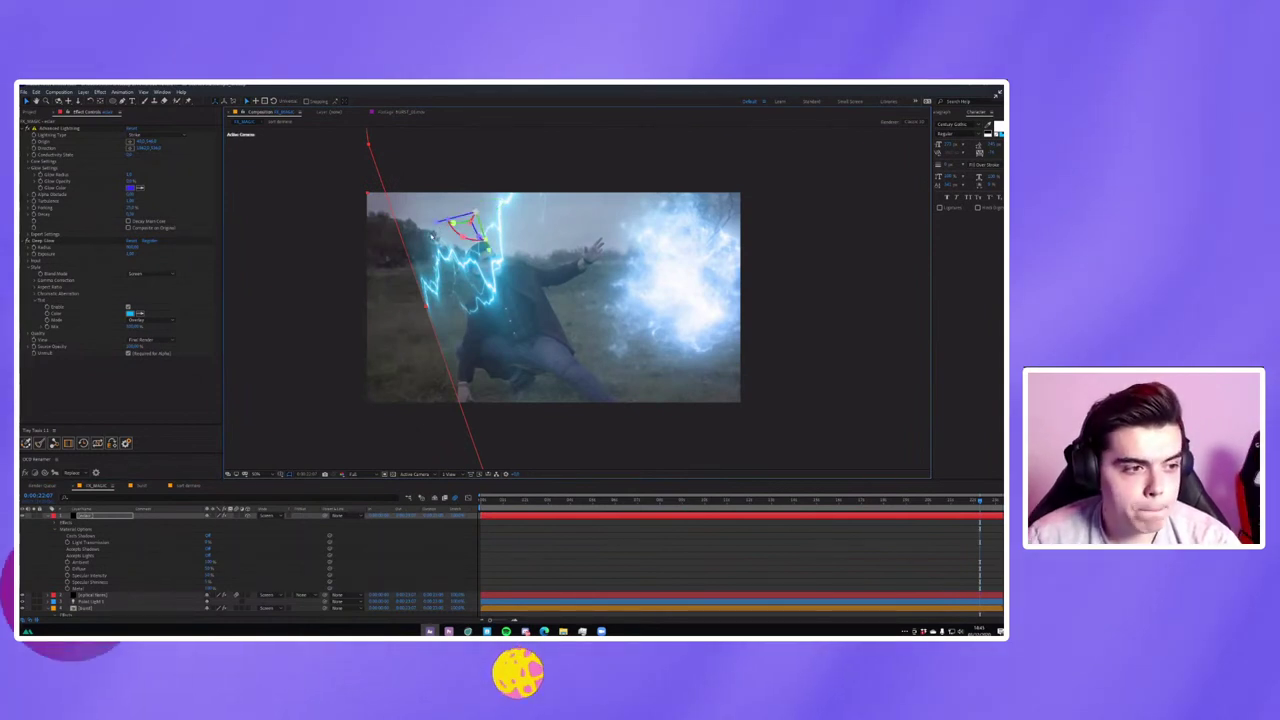
{"action": "left_click", "coordinate": [431, 238]}
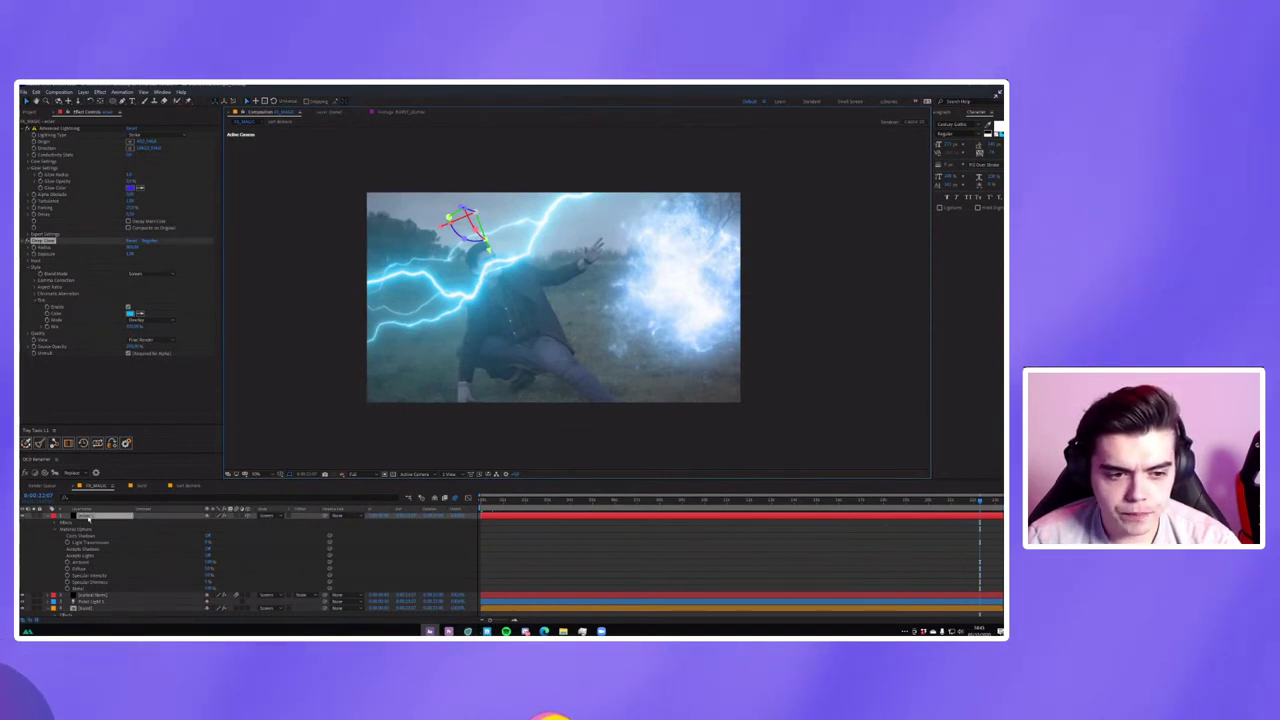
{"action": "left_click", "coordinate": [88, 517]}
{"action": "key", "text": "F2"}
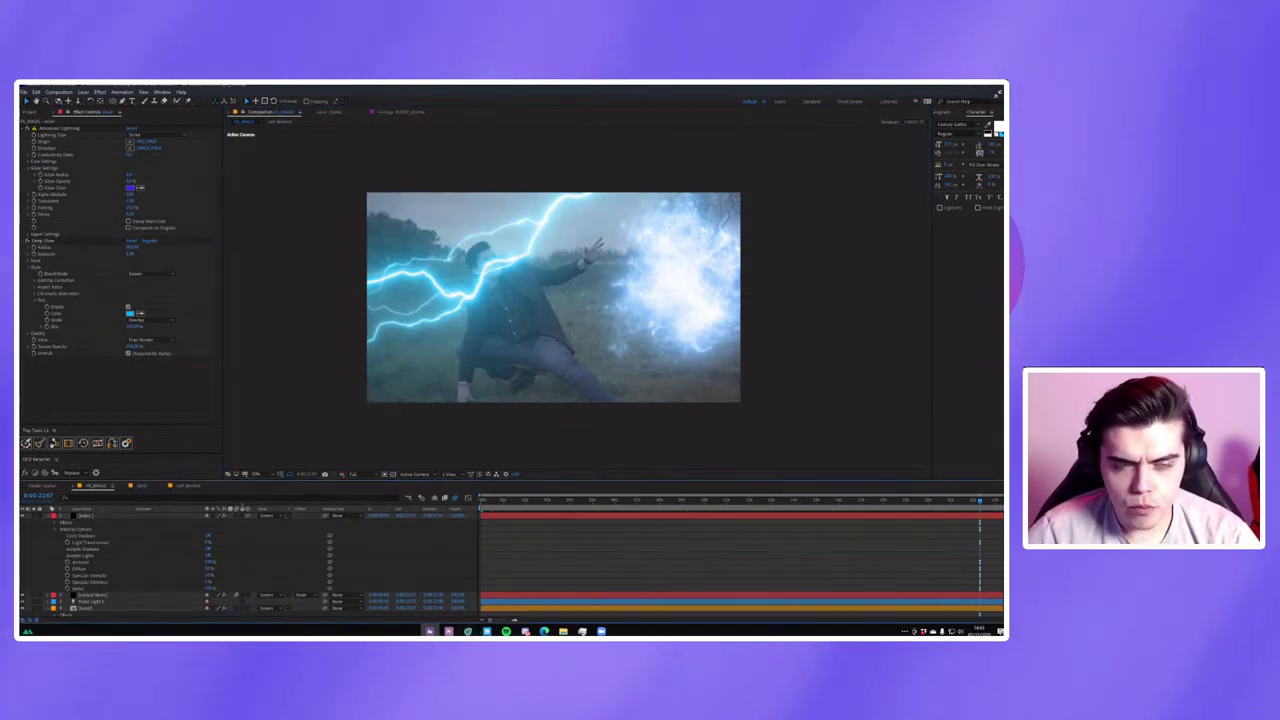
{"action": "left_click", "coordinate": [86, 92]}
{"action": "mouse_move", "coordinate": [130, 104]}
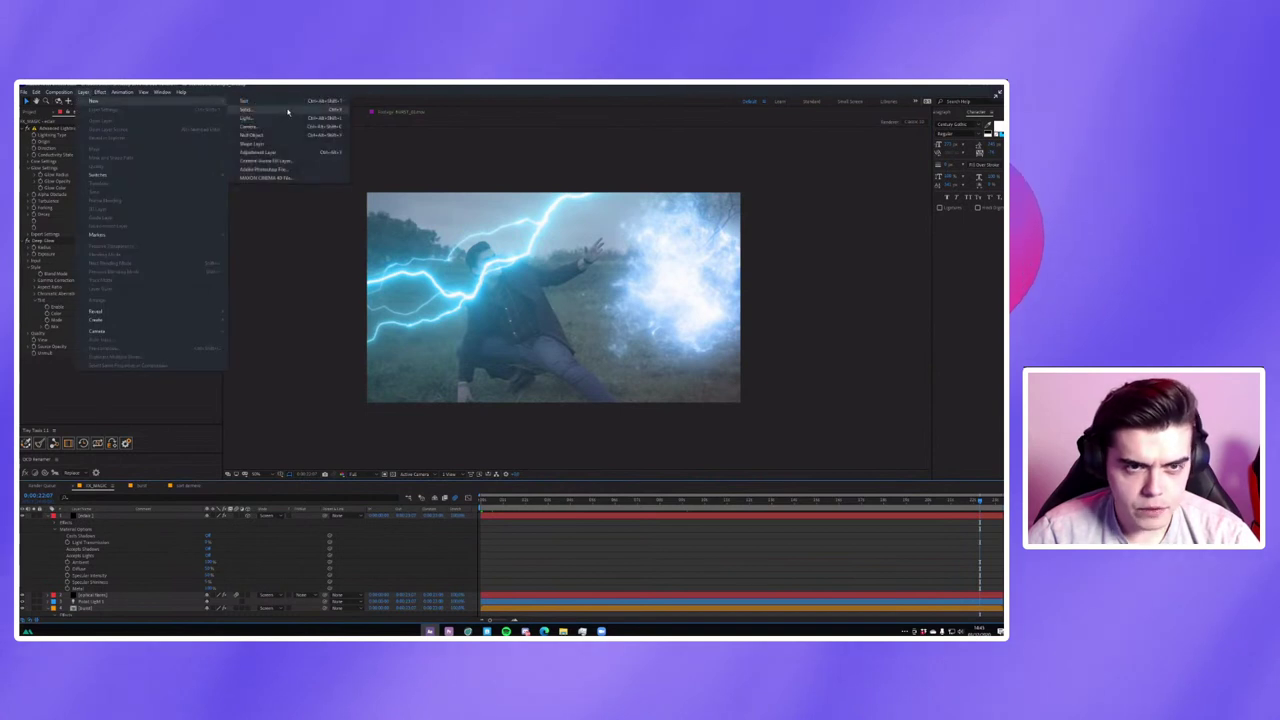
{"action": "left_click", "coordinate": [255, 117]}
{"action": "left_click", "coordinate": [585, 423]}
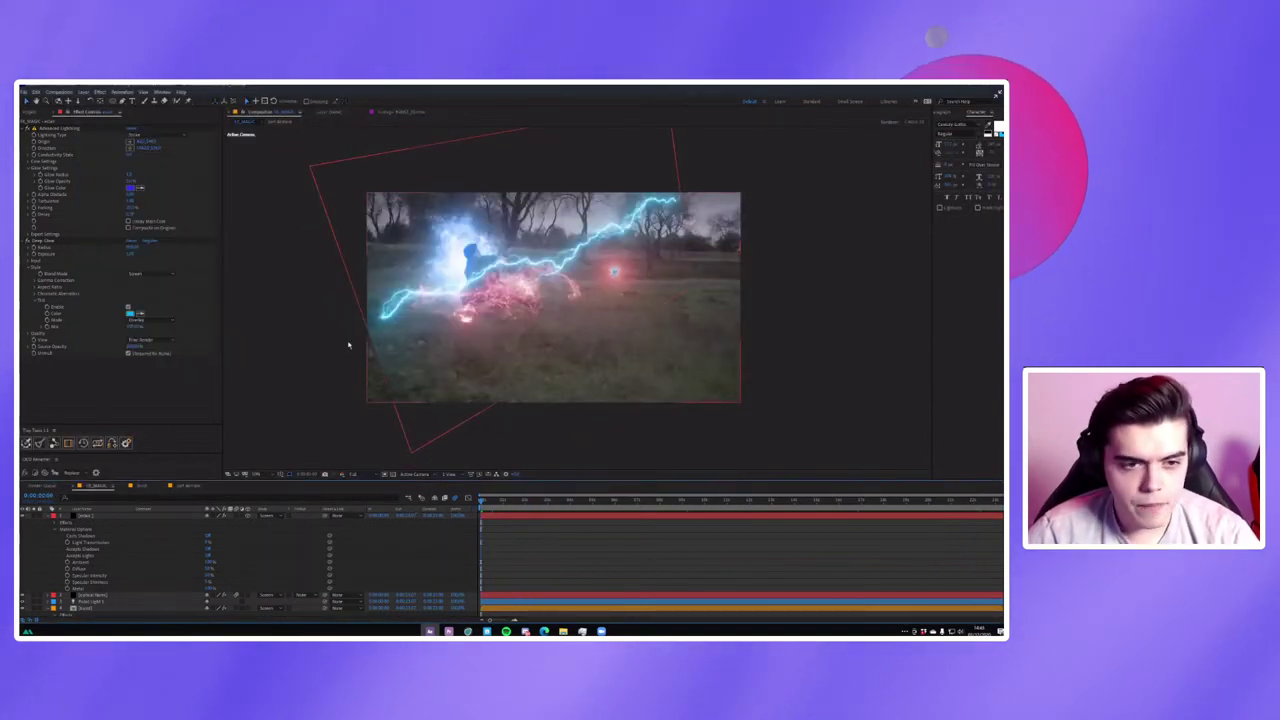
Select the Deep Glow effect on the lightning layer and delete it.
{"action": "left_click", "coordinate": [88, 515]}
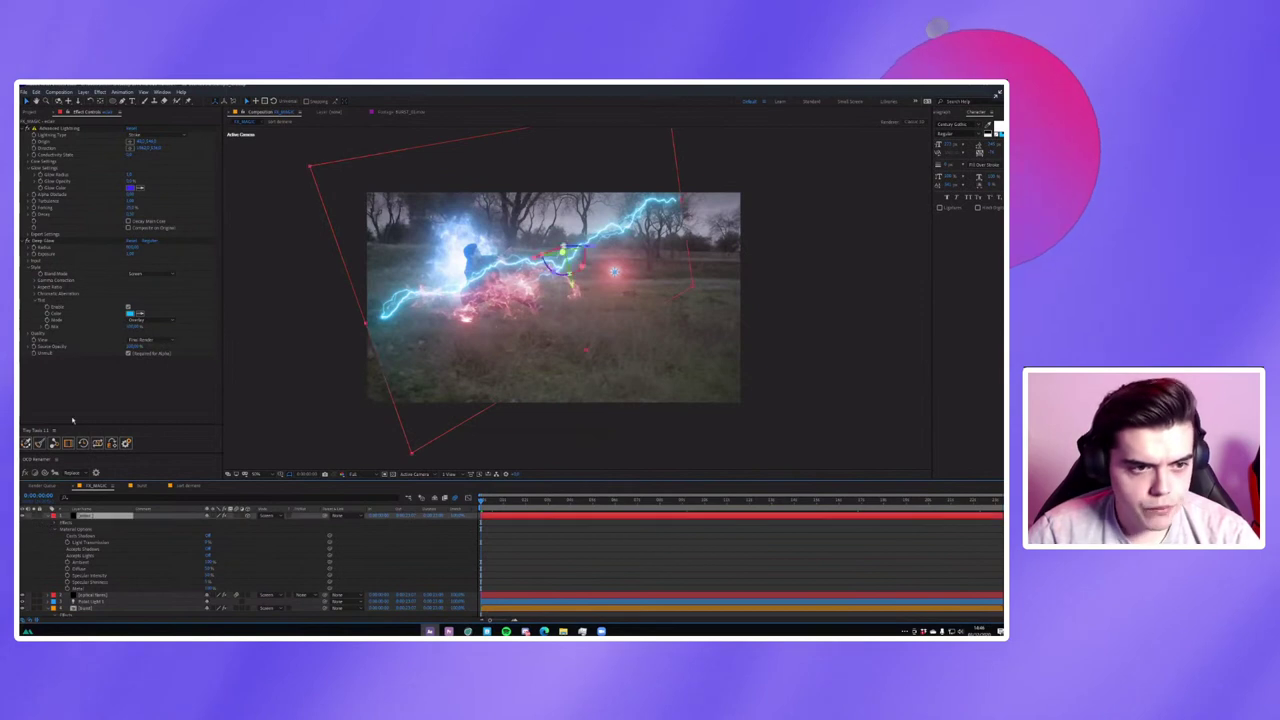
{"action": "left_click", "coordinate": [52, 241]}
{"action": "left_click", "coordinate": [68, 129], "text": "ctrl"}
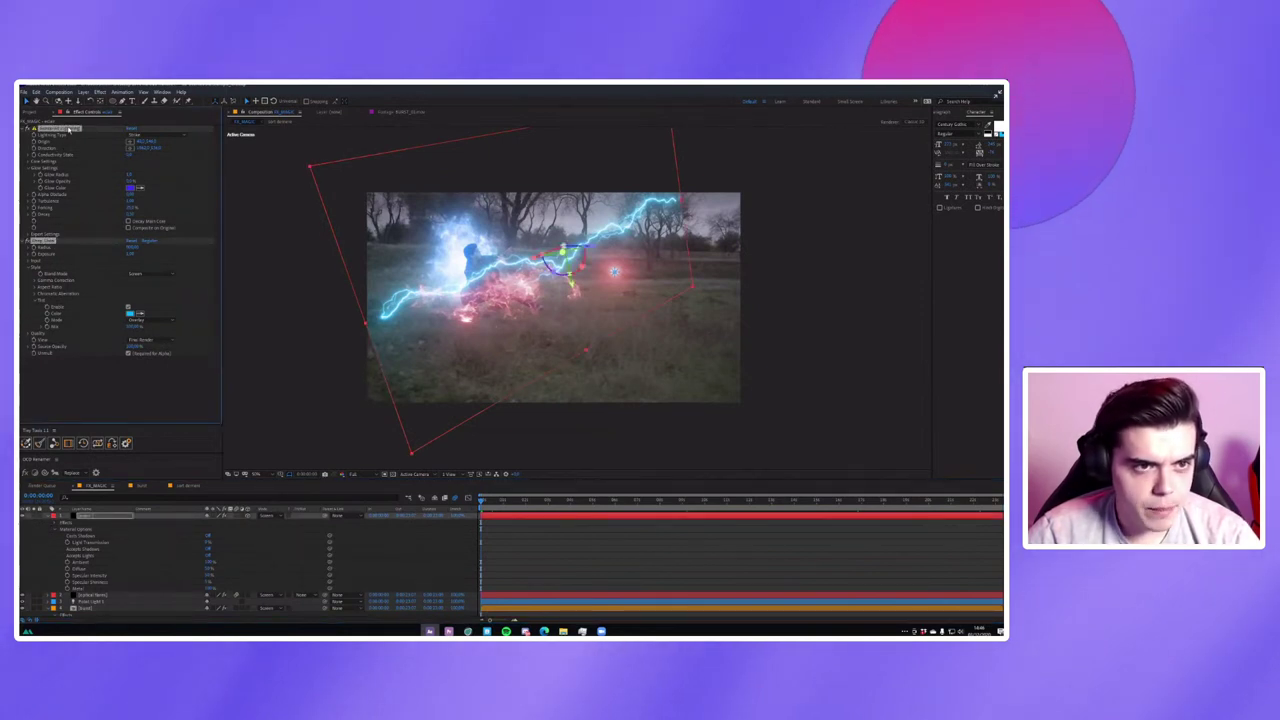
{"action": "left_click", "coordinate": [55, 241]}
{"action": "key", "text": "Delete"}
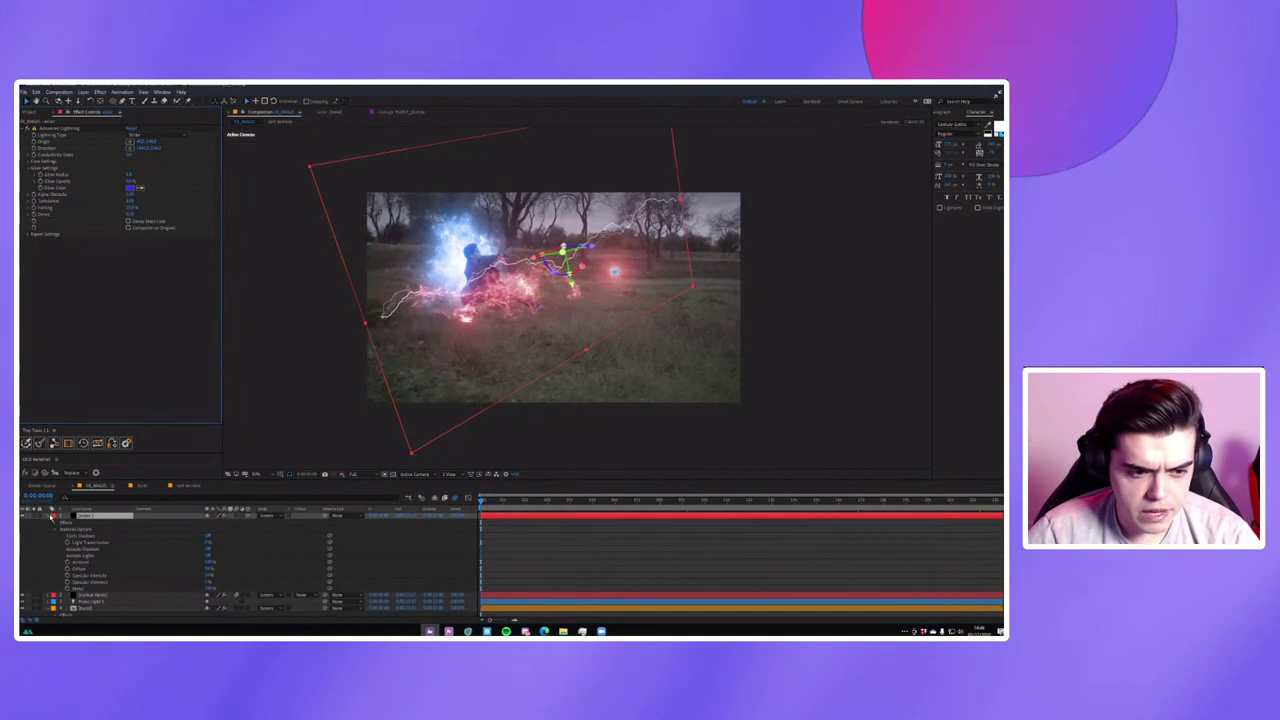
{"action": "left_click", "coordinate": [52, 516]}
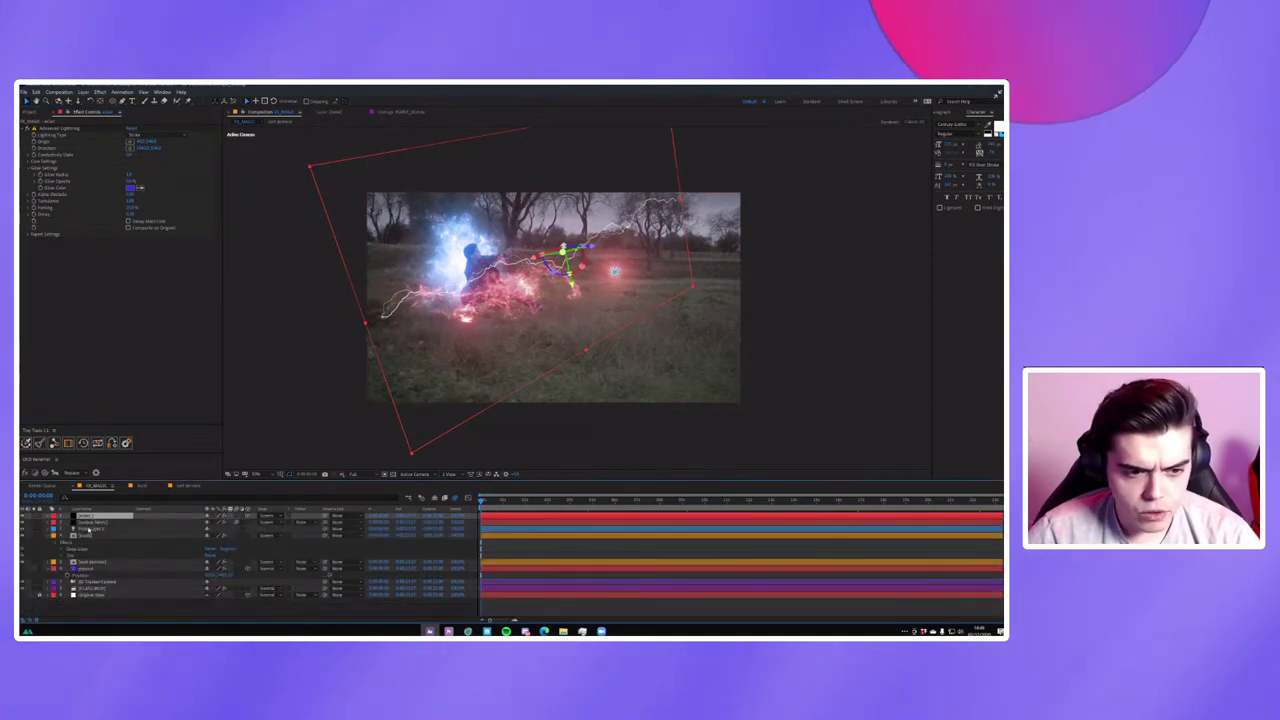
Pre-compose the layers down to the 3D Tracker Camera and set the new comp to Screen mode.
{"action": "left_click", "coordinate": [102, 581]}
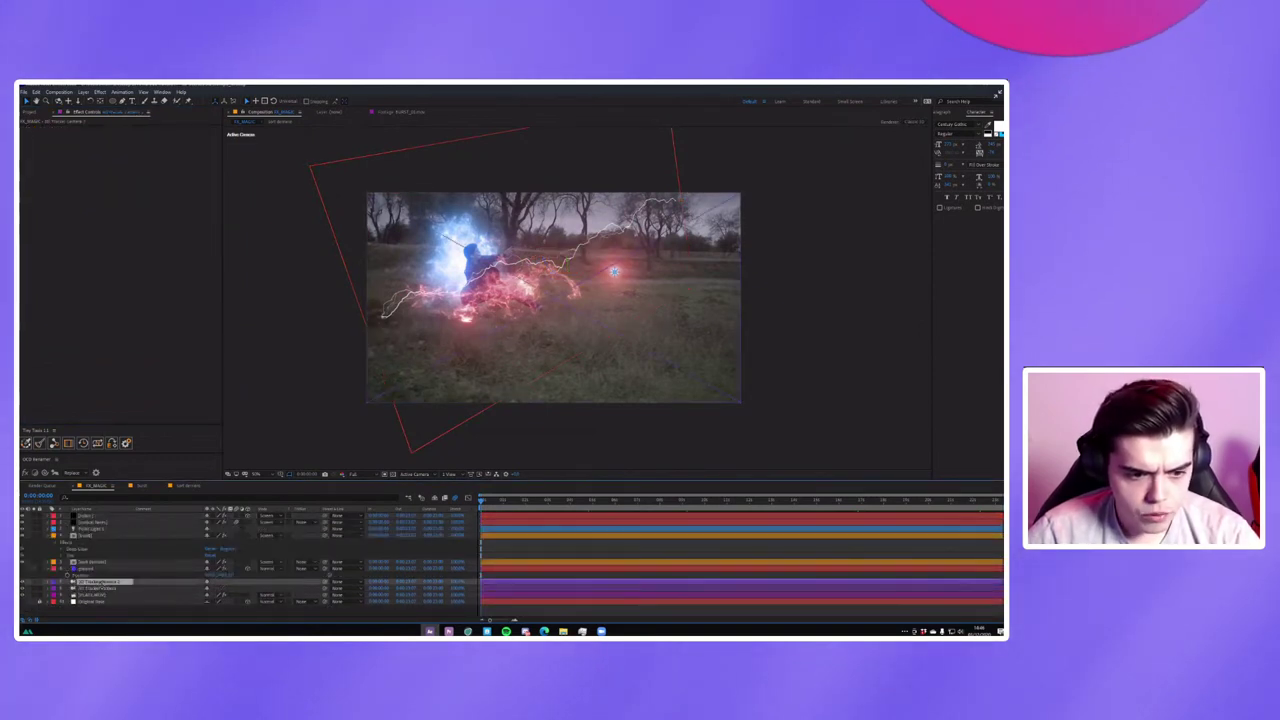
{"action": "key", "text": "ctrl+shift+c"}
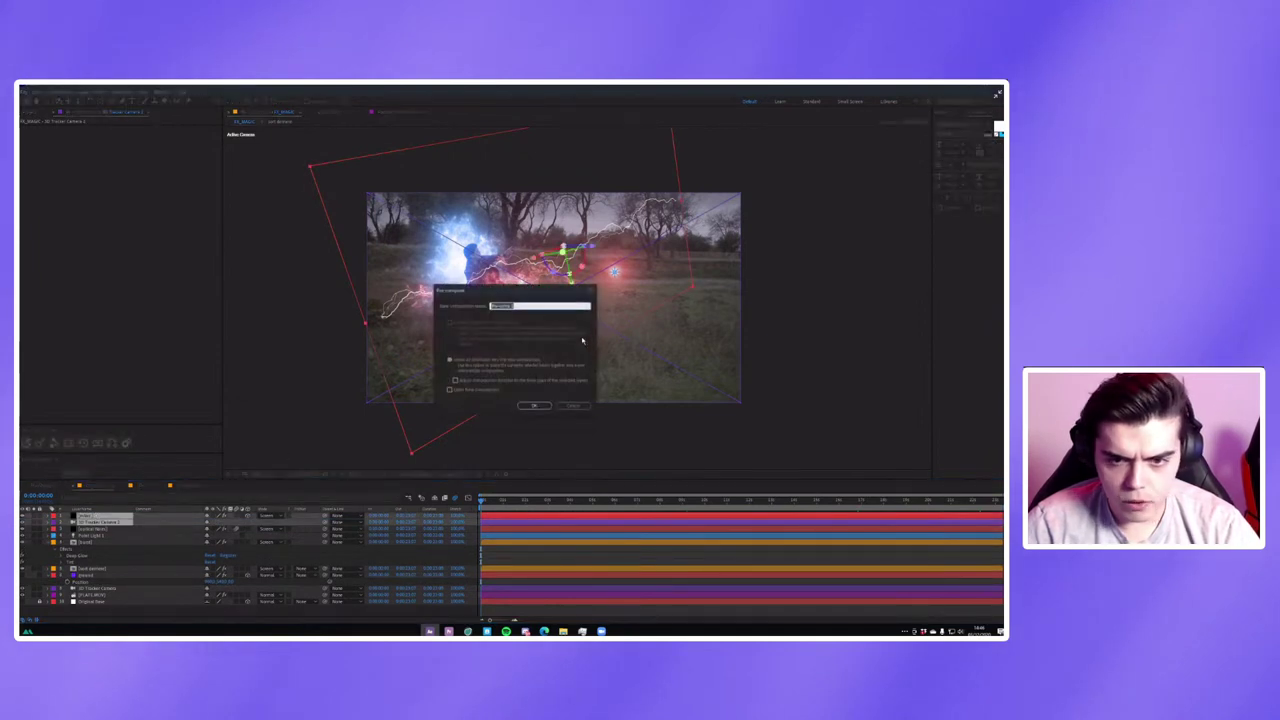
{"action": "key", "text": "Return"}
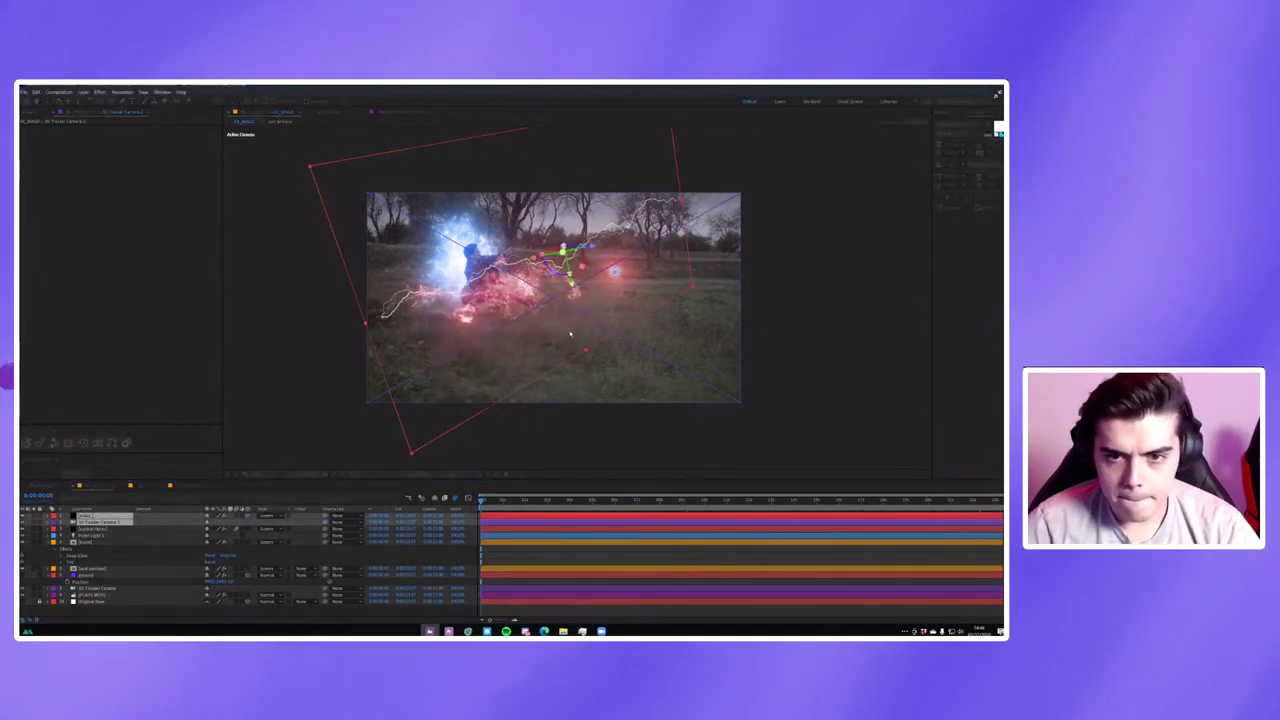
{"action": "left_click", "coordinate": [266, 515]}
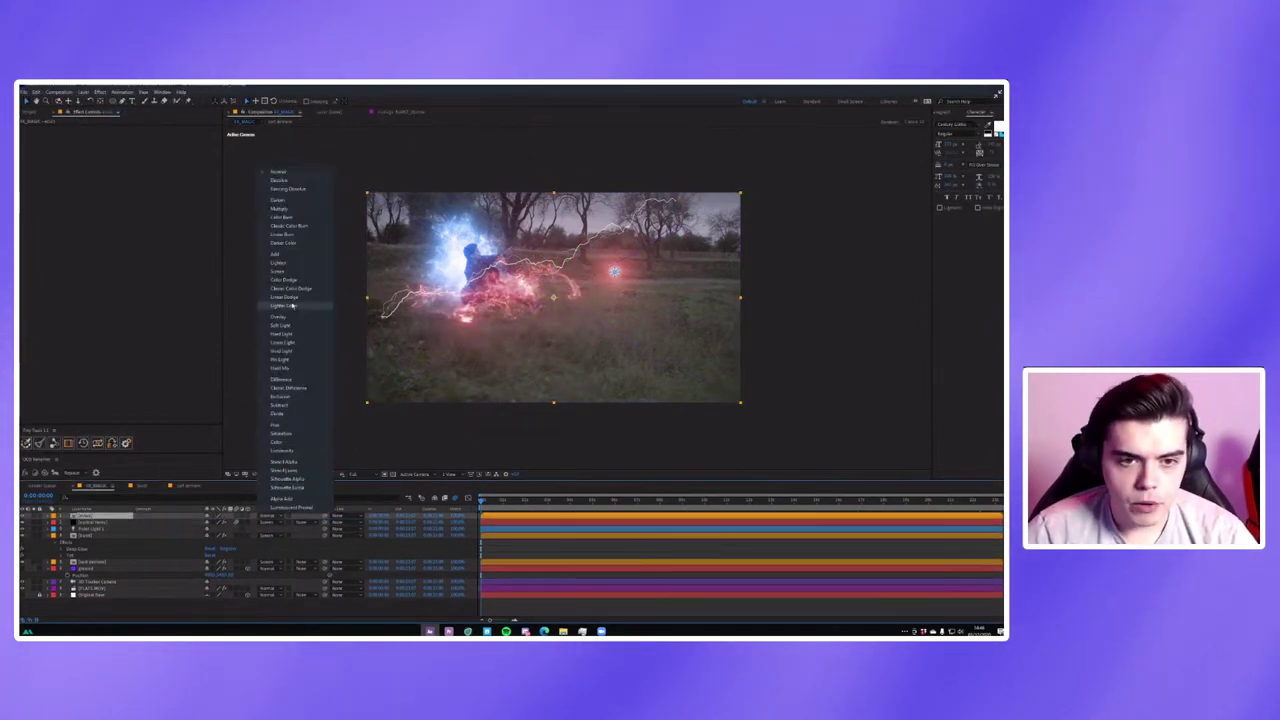
{"action": "left_click", "coordinate": [278, 272]}
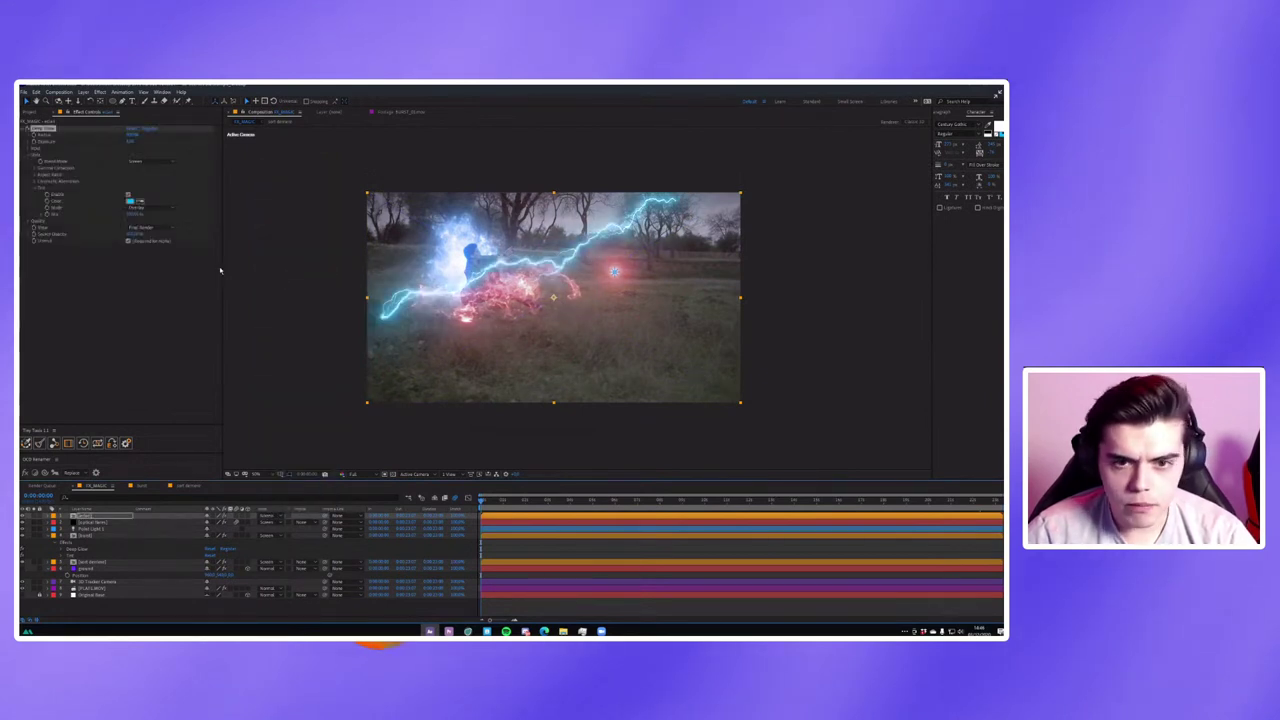
{"action": "left_click_drag", "start_coordinate": [546, 505], "coordinate": [720, 508]}
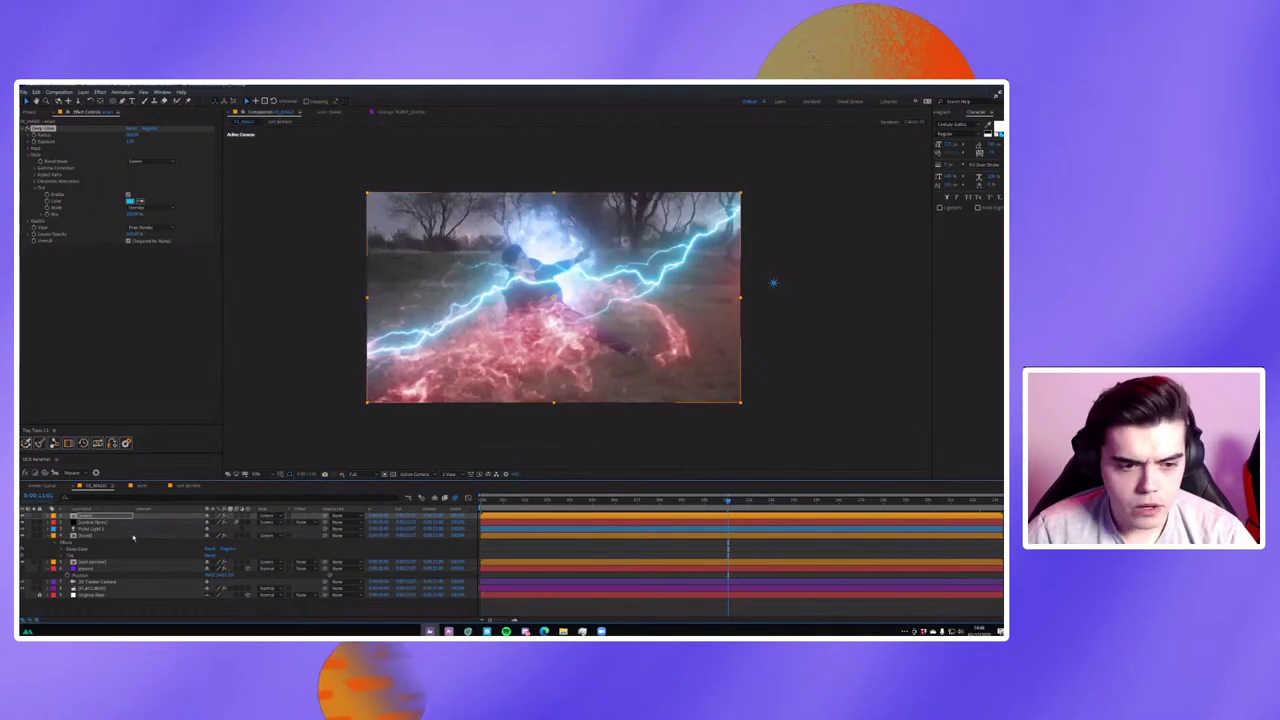
{"action": "left_click", "coordinate": [83, 92]}
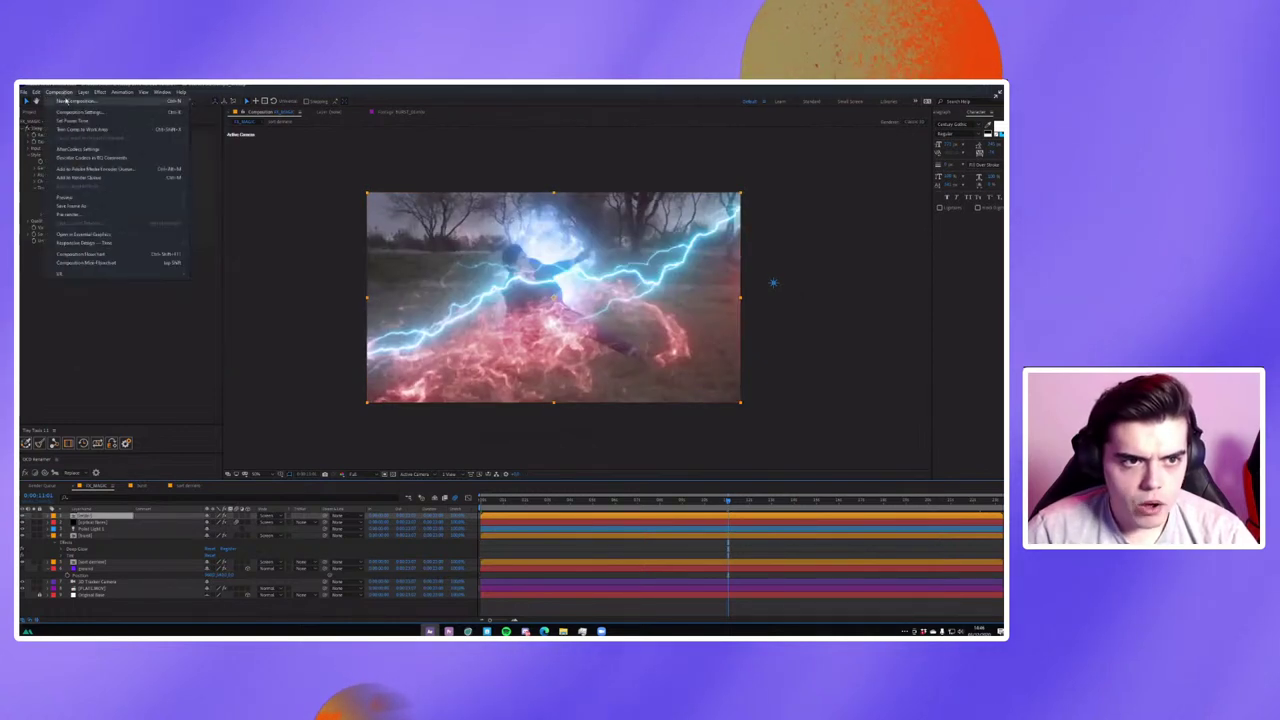
Add the comp to the render queue with output saved in LIVE ADOBE MAGIC > 3 - EXPORT.
{"action": "left_click", "coordinate": [100, 178]}
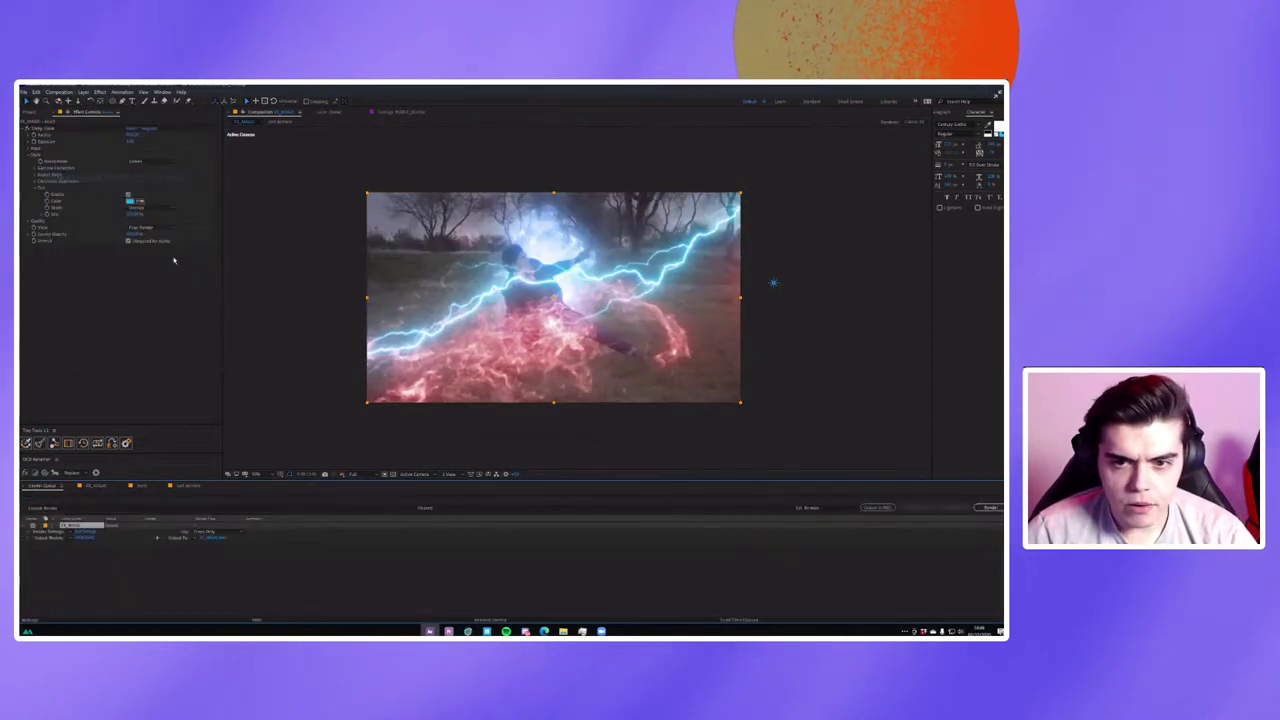
{"action": "left_click", "coordinate": [84, 538]}
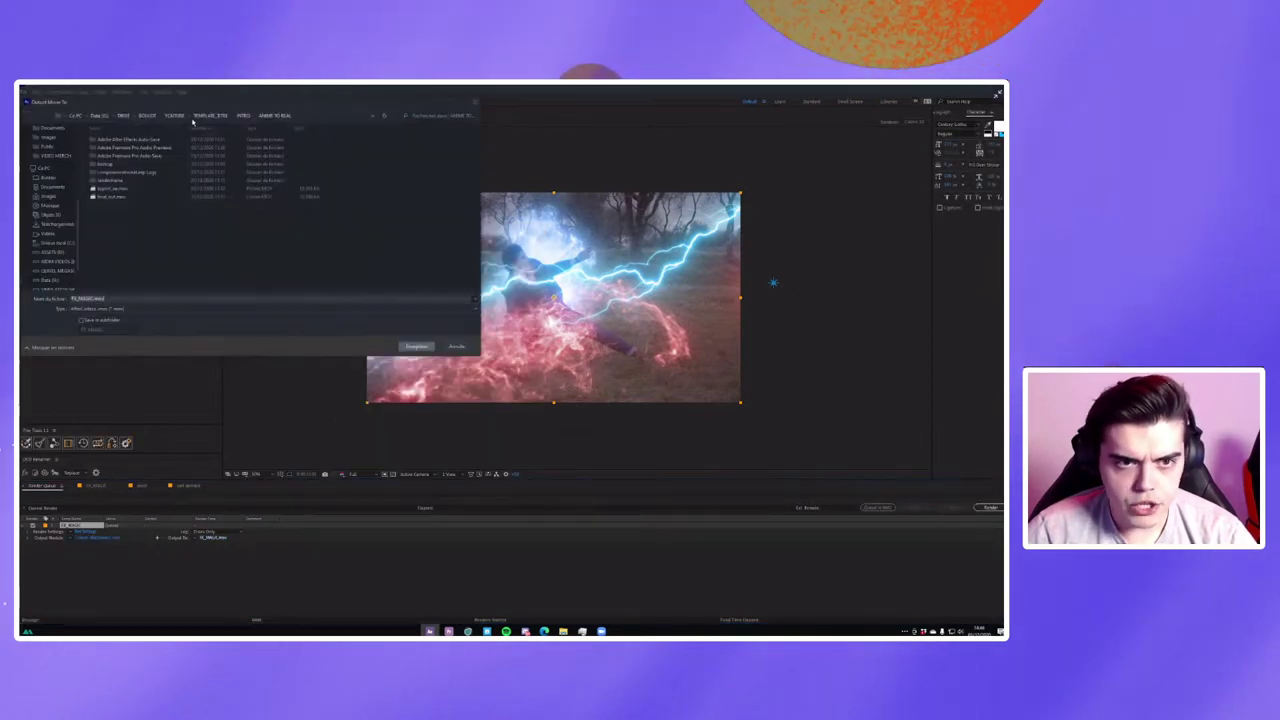
{"action": "left_click", "coordinate": [47, 143]}
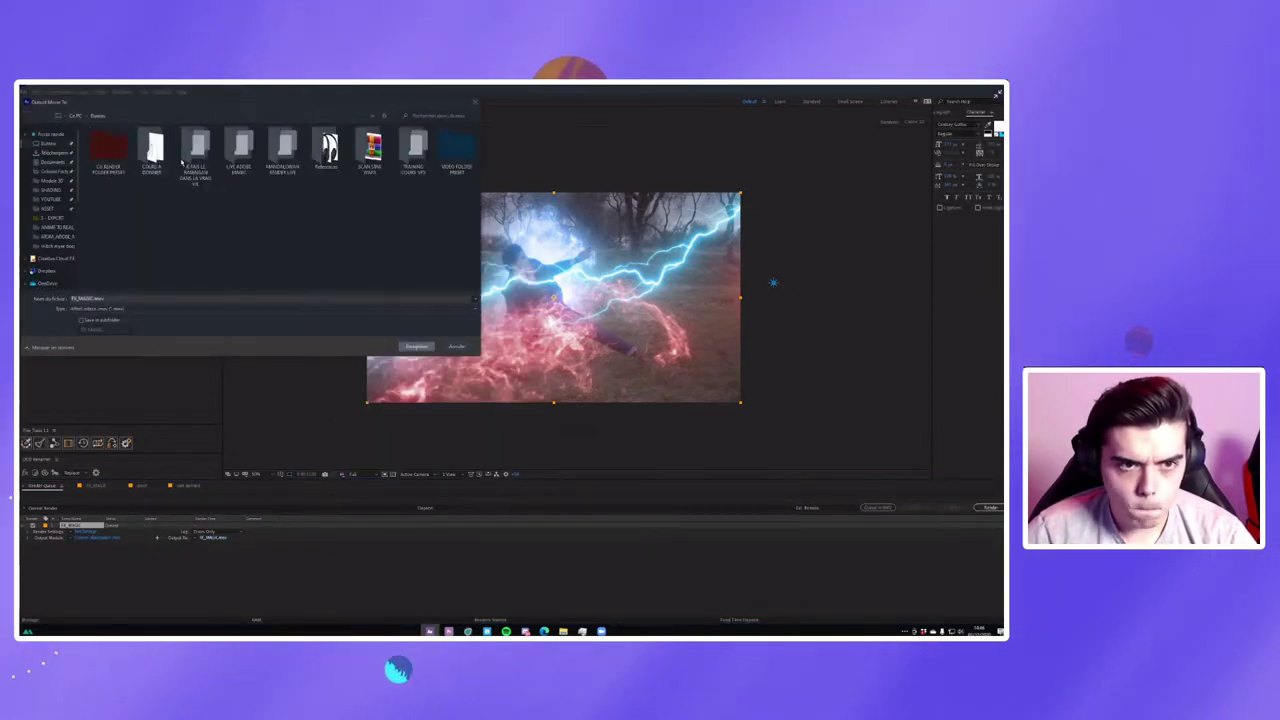
{"action": "double_click", "coordinate": [114, 146]}
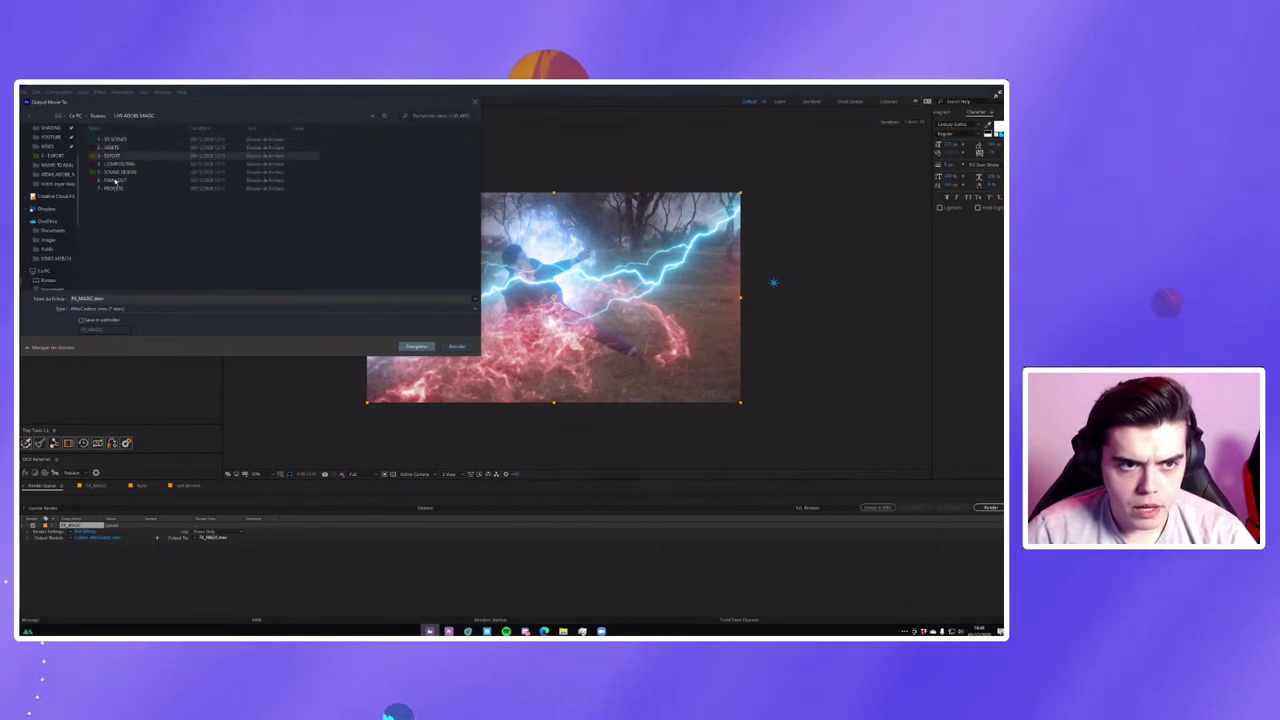
{"action": "double_click", "coordinate": [113, 156]}
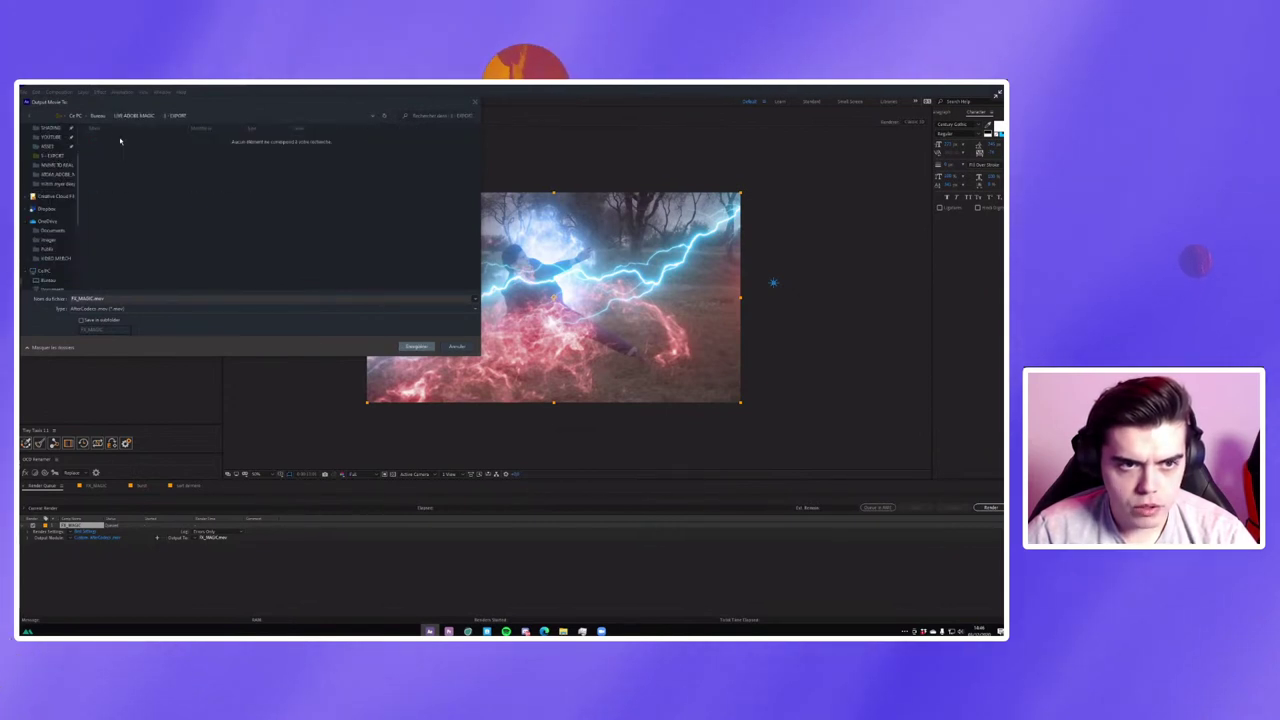
{"action": "left_click", "coordinate": [416, 347]}
Render the composition, dismiss the warning, and return to the timeline.
{"action": "left_click", "coordinate": [989, 508]}
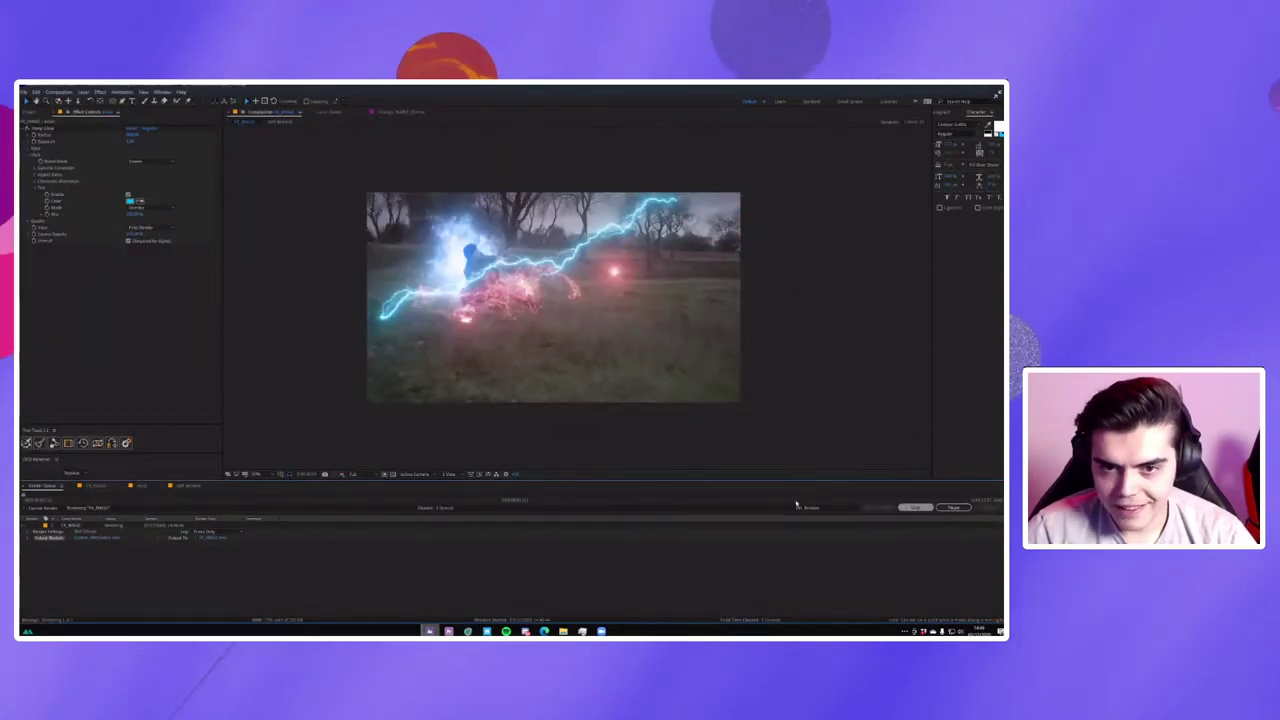
{"action": "key", "text": "Return"}
{"action": "left_click", "coordinate": [144, 487]}
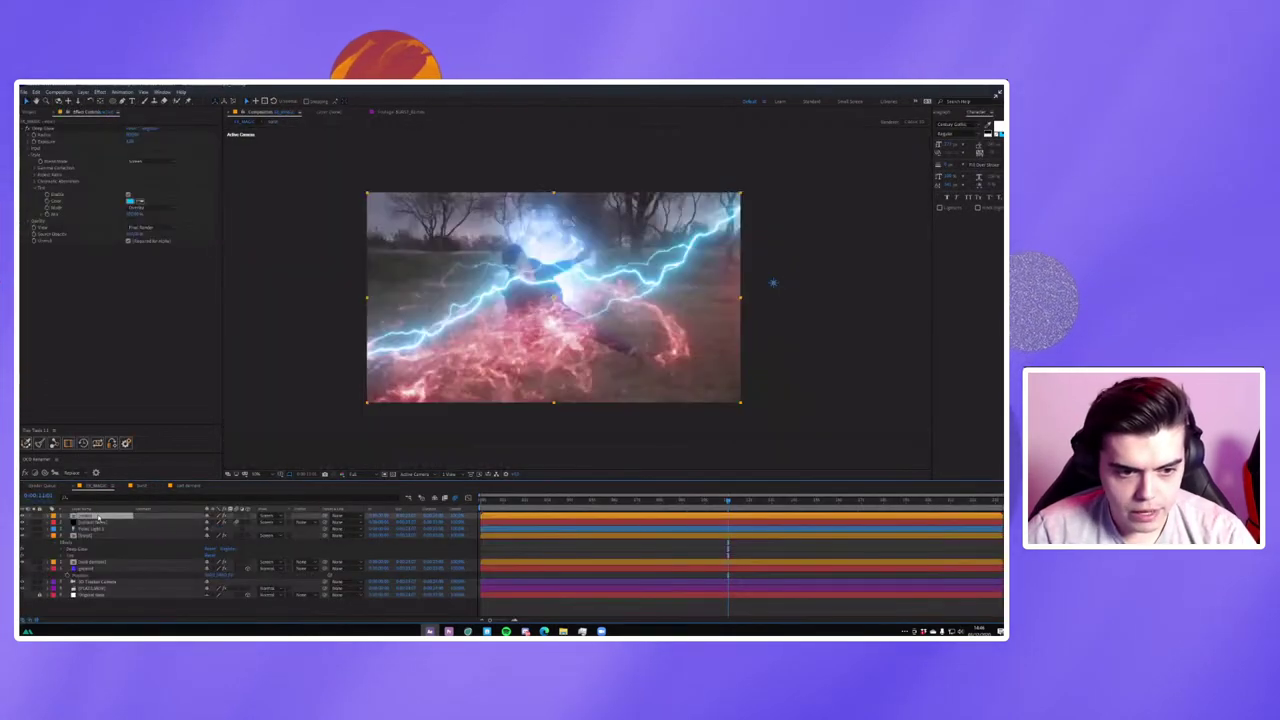
Create a new black solid and apply Advanced Lightning to it.
{"action": "left_click", "coordinate": [83, 91]}
{"action": "left_click", "coordinate": [282, 112]}
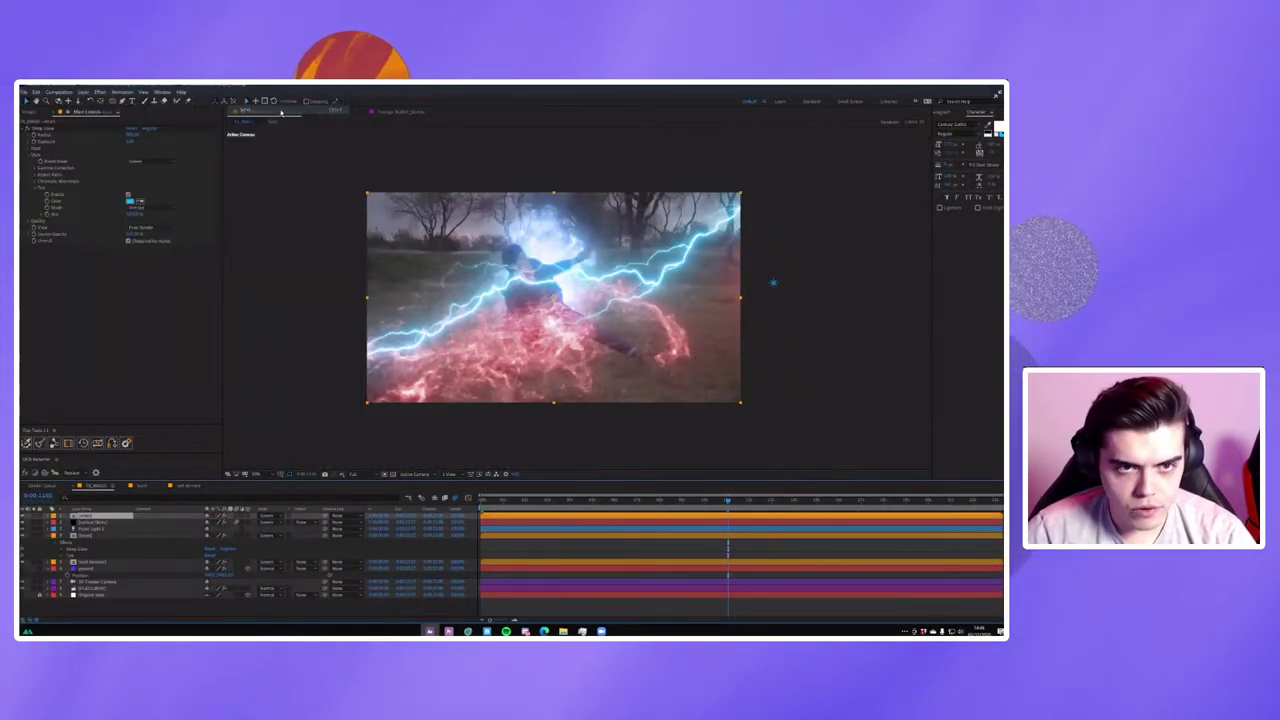
{"action": "key", "text": "Return"}
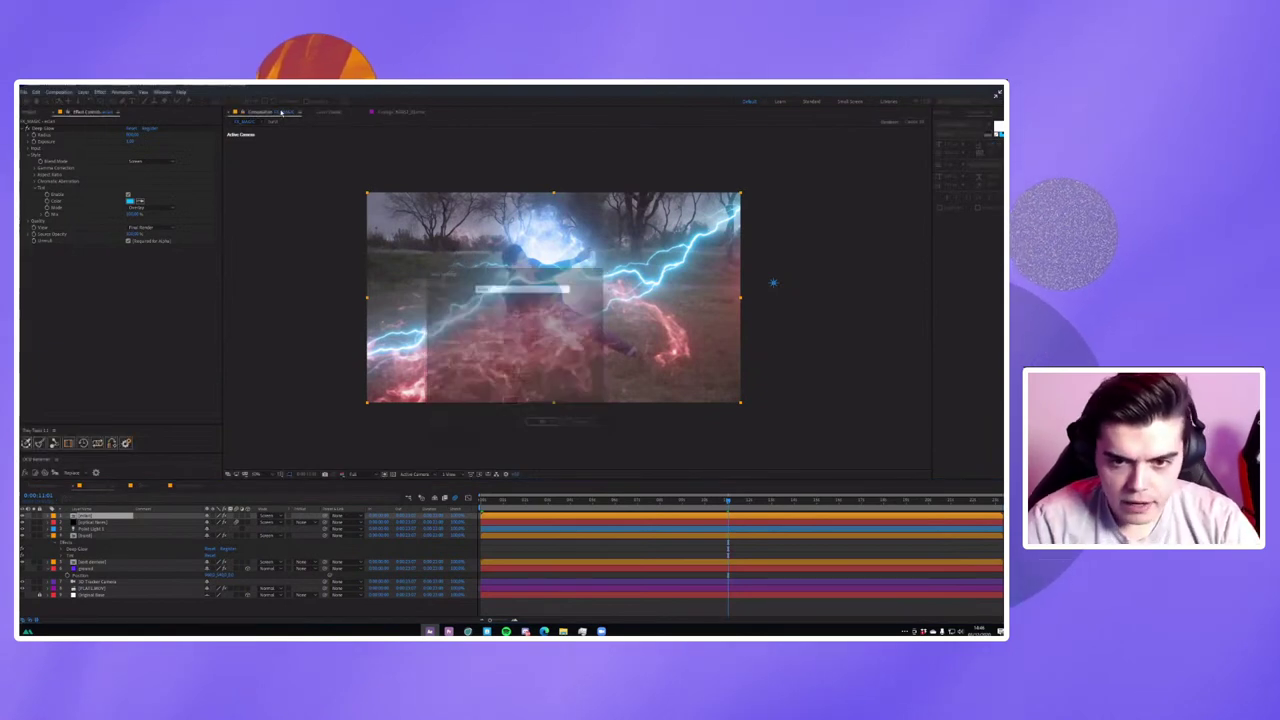
{"action": "key", "text": "ctrl+space"}
{"action": "type", "text": "opti"}
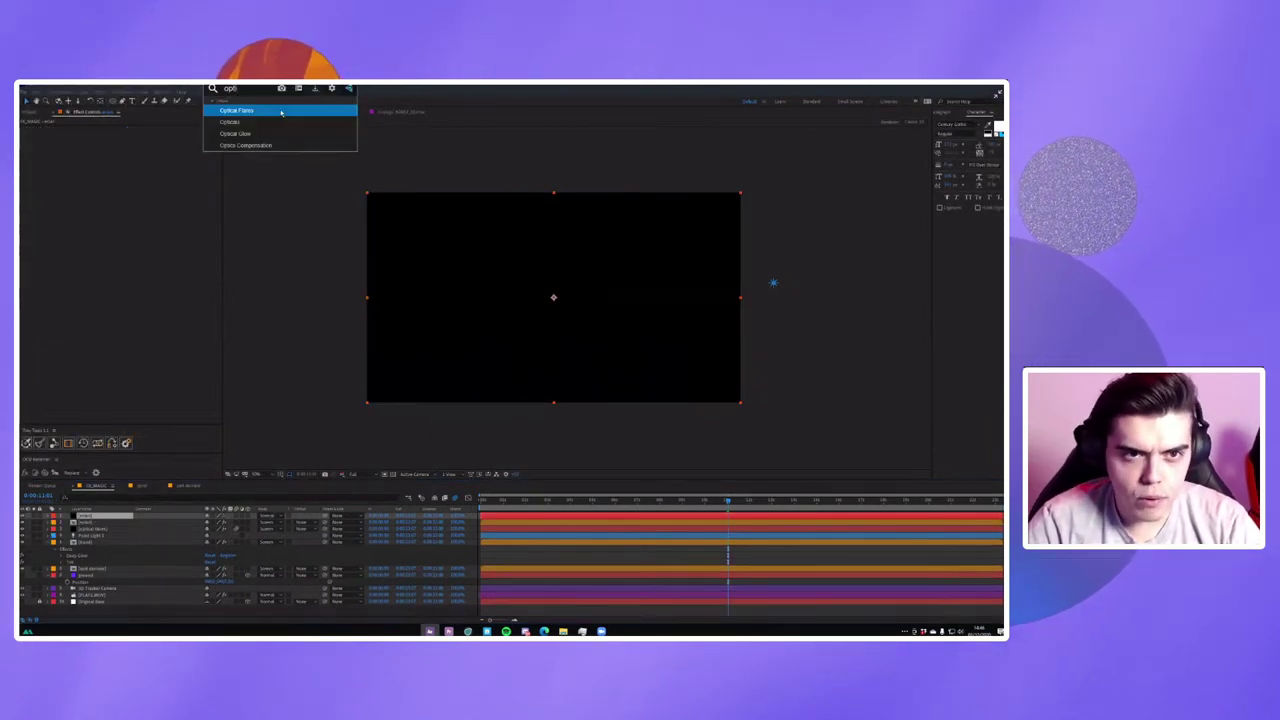
{"action": "key", "text": "BackSpace"}
{"action": "key", "text": "BackSpace"}
{"action": "key", "text": "BackSpace"}
{"action": "type", "text": "l"}
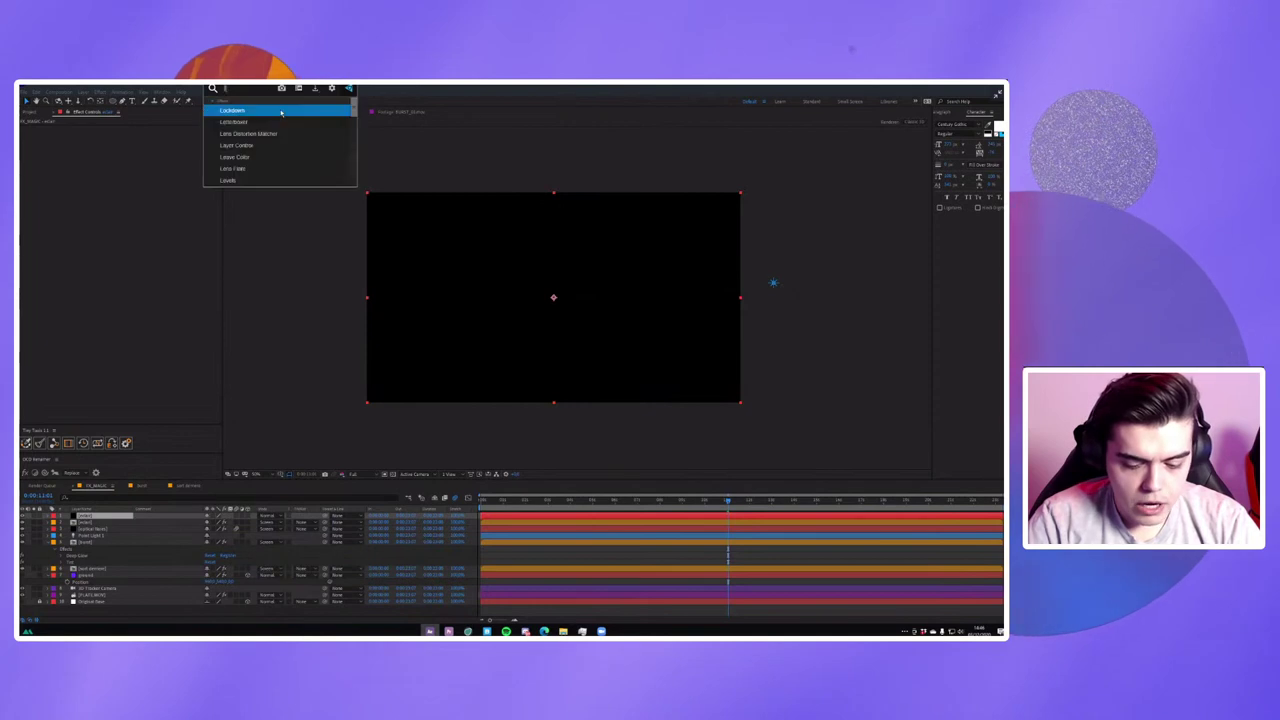
{"action": "type", "text": "ight"}
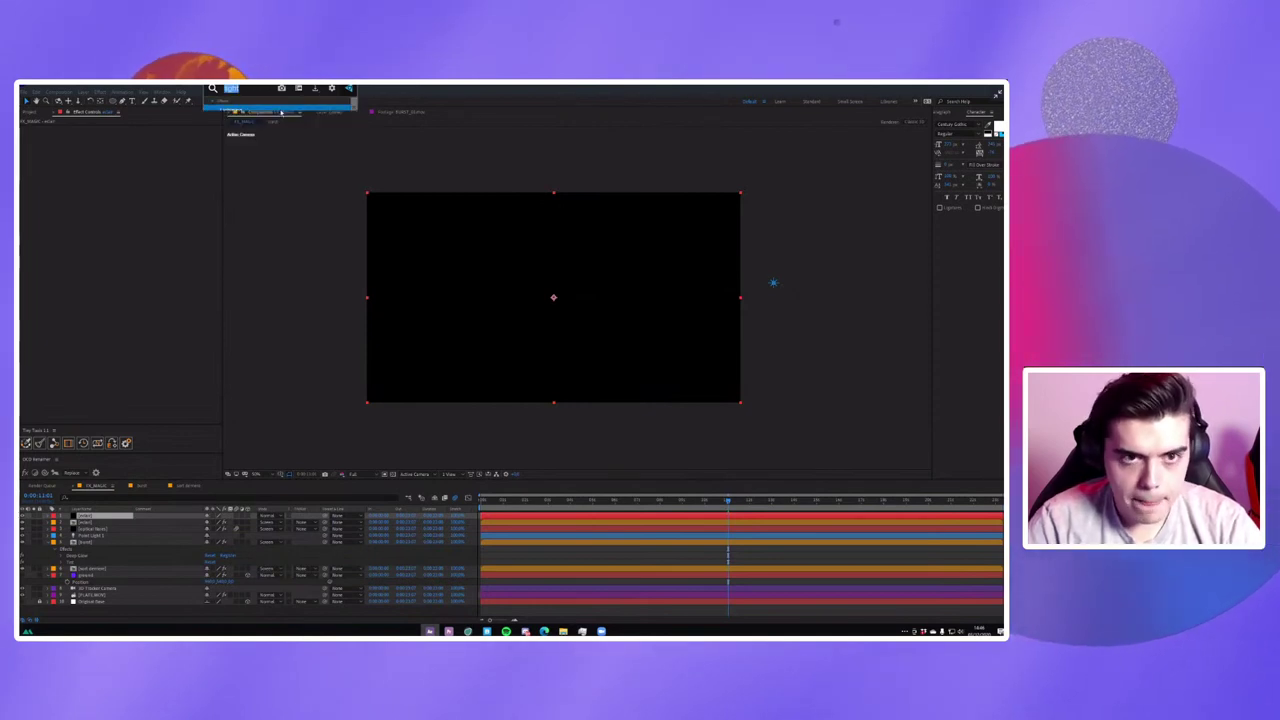
{"action": "key", "text": "Return"}
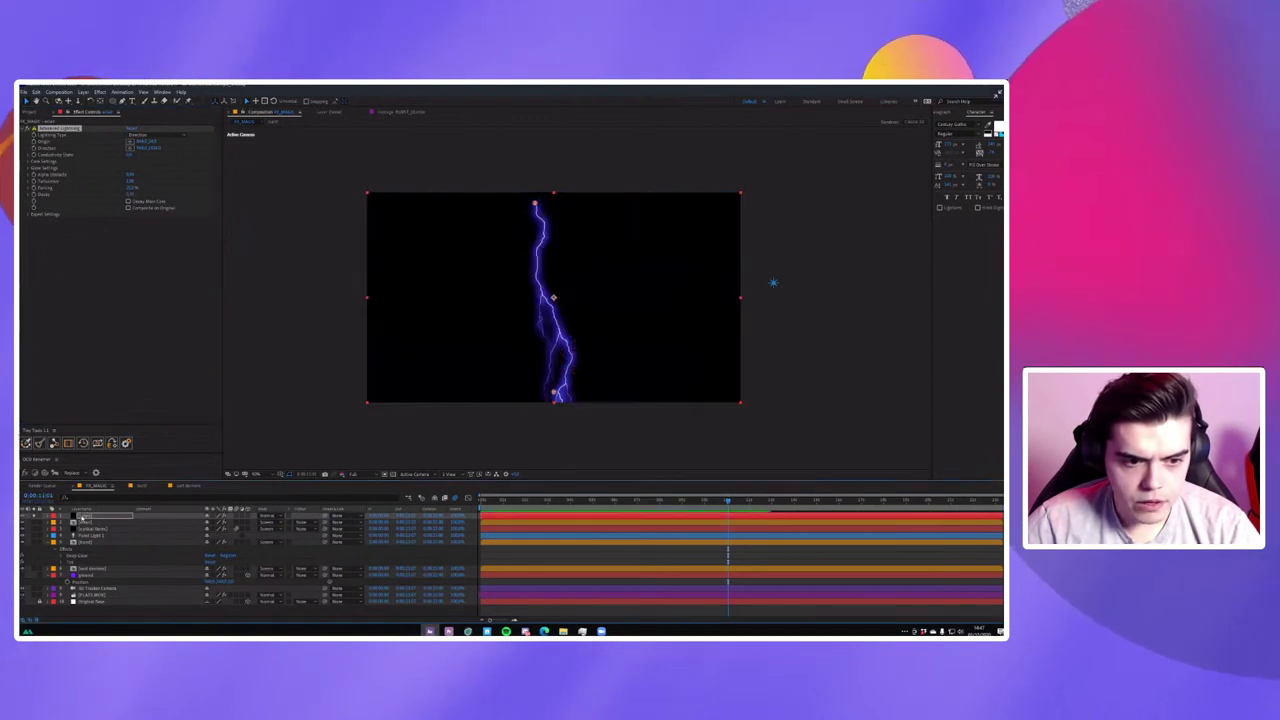
Change the lightning type, stretch the bolt to the right edge, and set Glow Opacity to 0.
{"action": "left_click", "coordinate": [152, 135]}
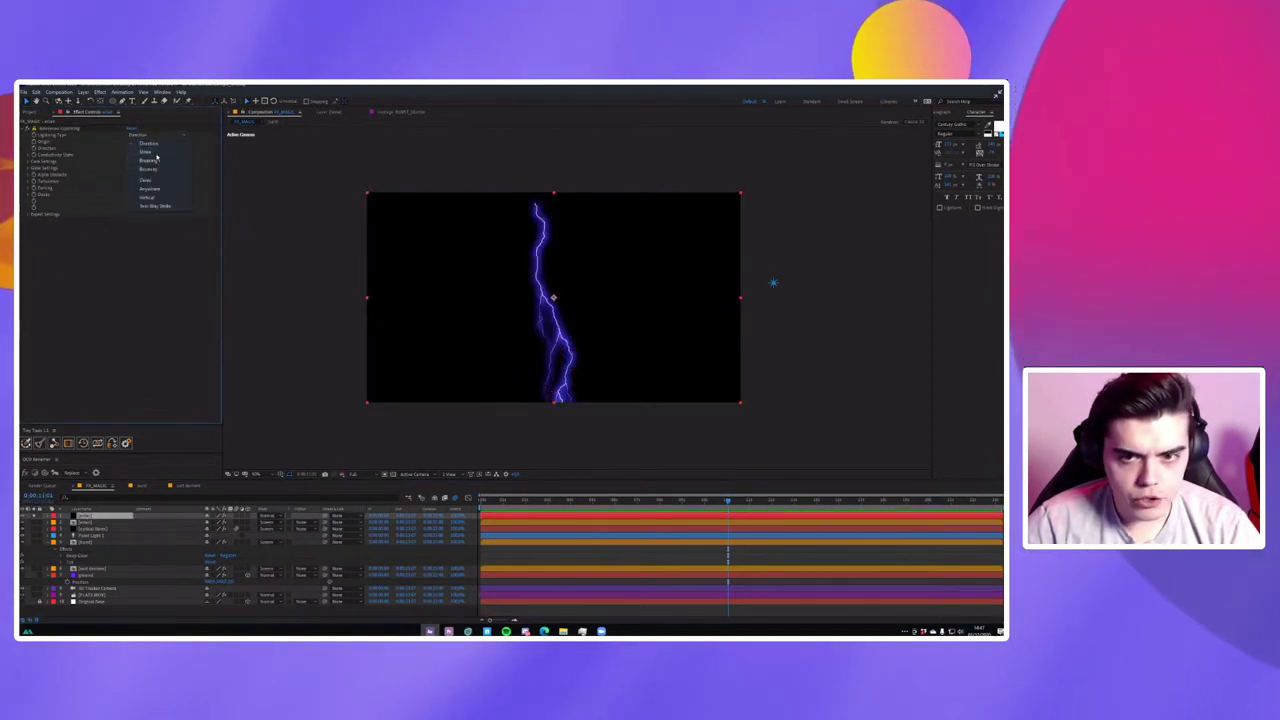
{"action": "left_click", "coordinate": [156, 158]}
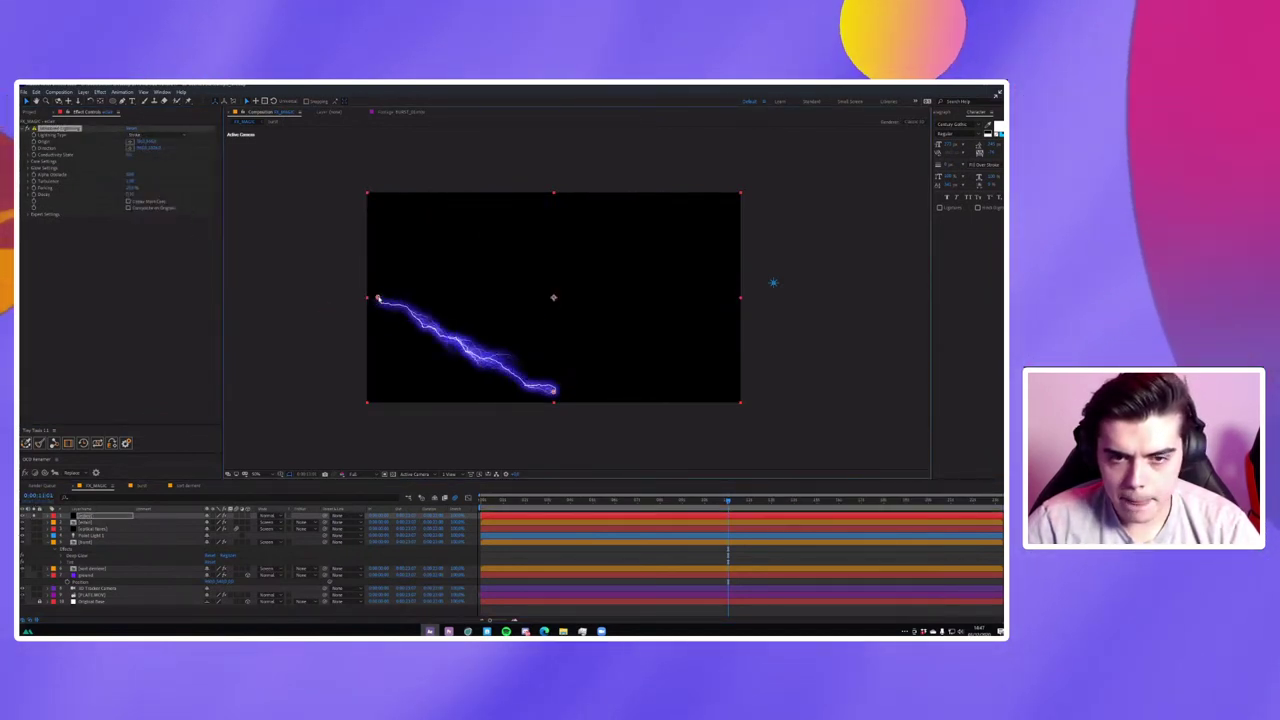
{"action": "left_click_drag", "start_coordinate": [555, 390], "coordinate": [736, 299]}
{"action": "left_click", "coordinate": [28, 167]}
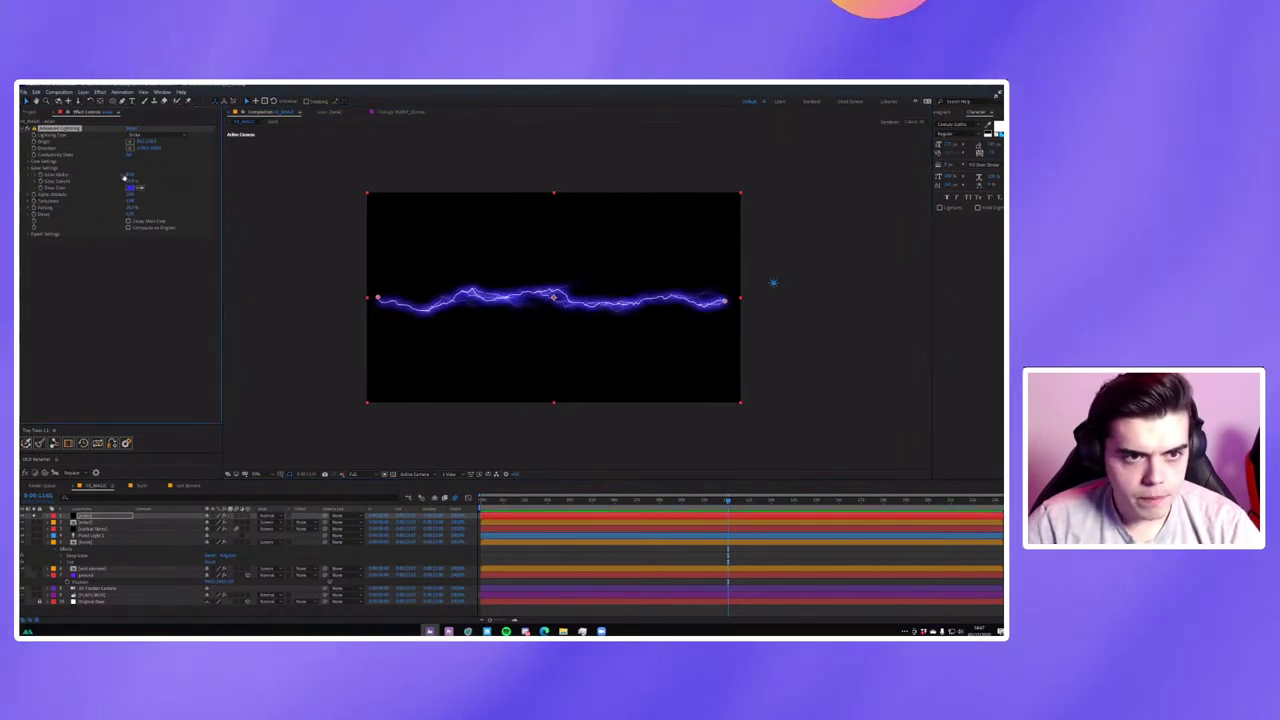
{"action": "left_click_drag", "start_coordinate": [133, 181], "coordinate": [150, 178]}
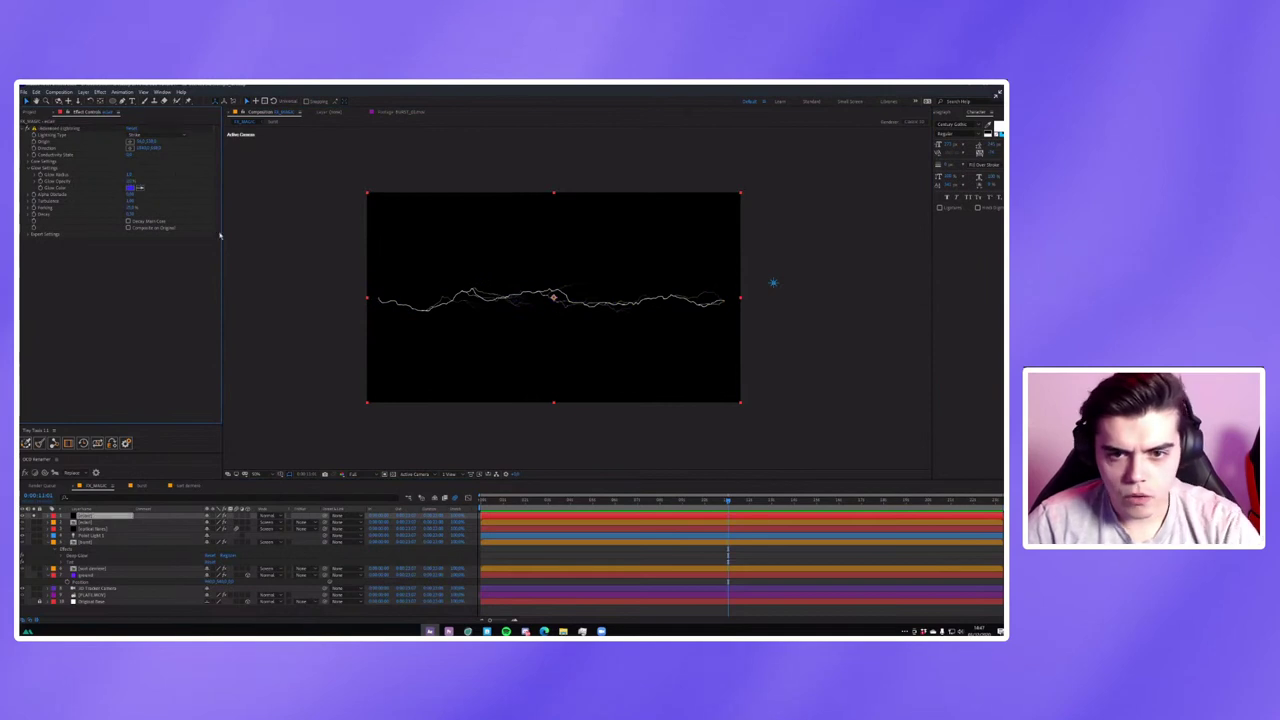
{"action": "left_click", "coordinate": [160, 493]}
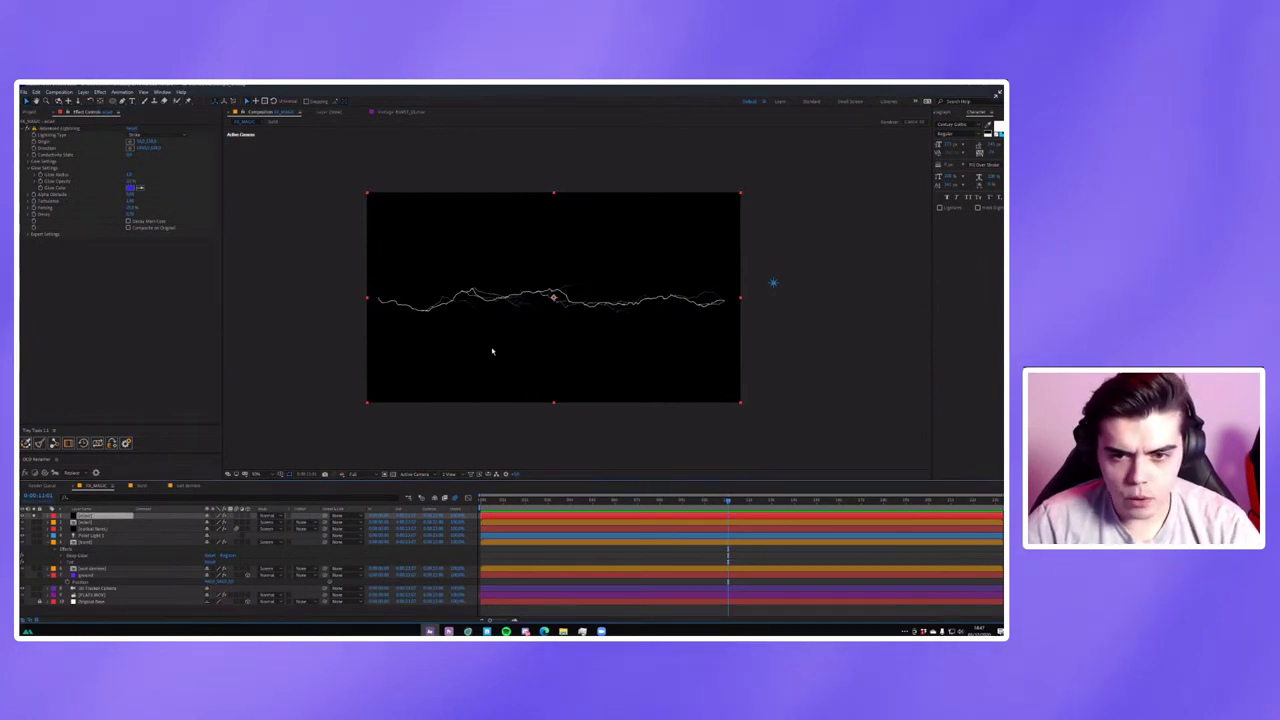
{"action": "key", "text": "ctrl+space"}
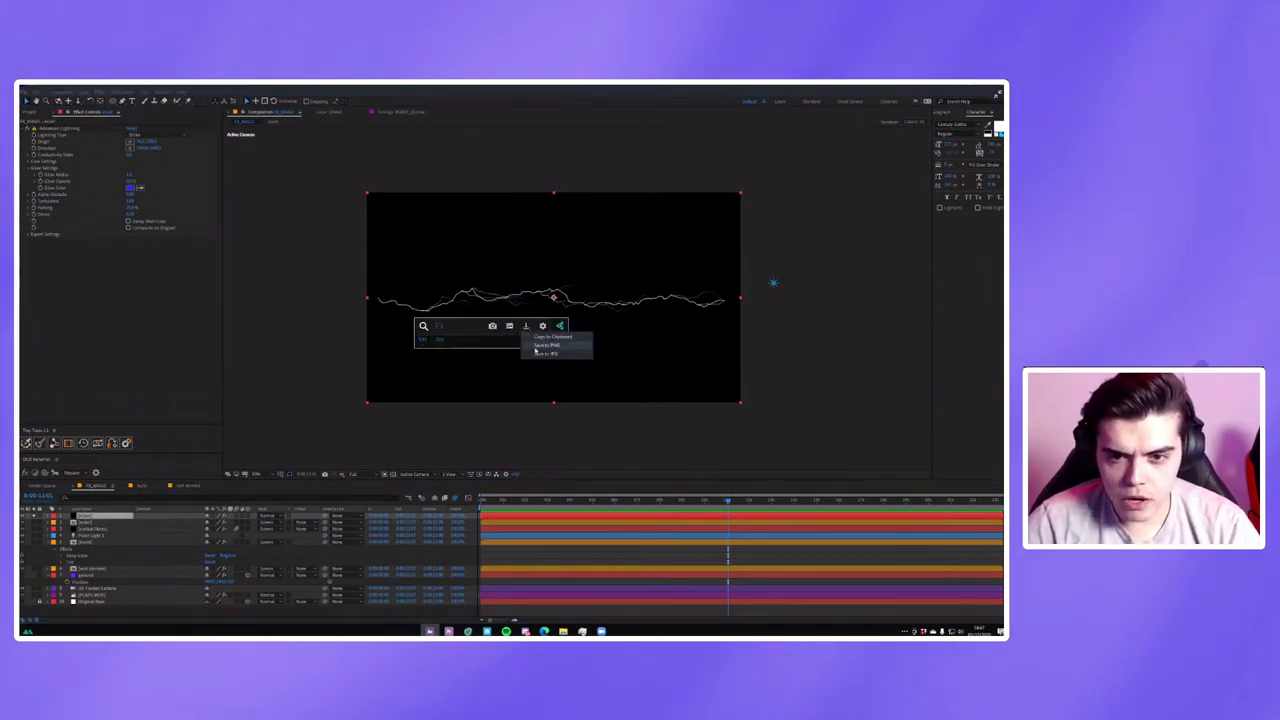
Save the current frame of the bolt as a JPG snapshot on the desktop.
{"action": "left_click", "coordinate": [546, 354]}
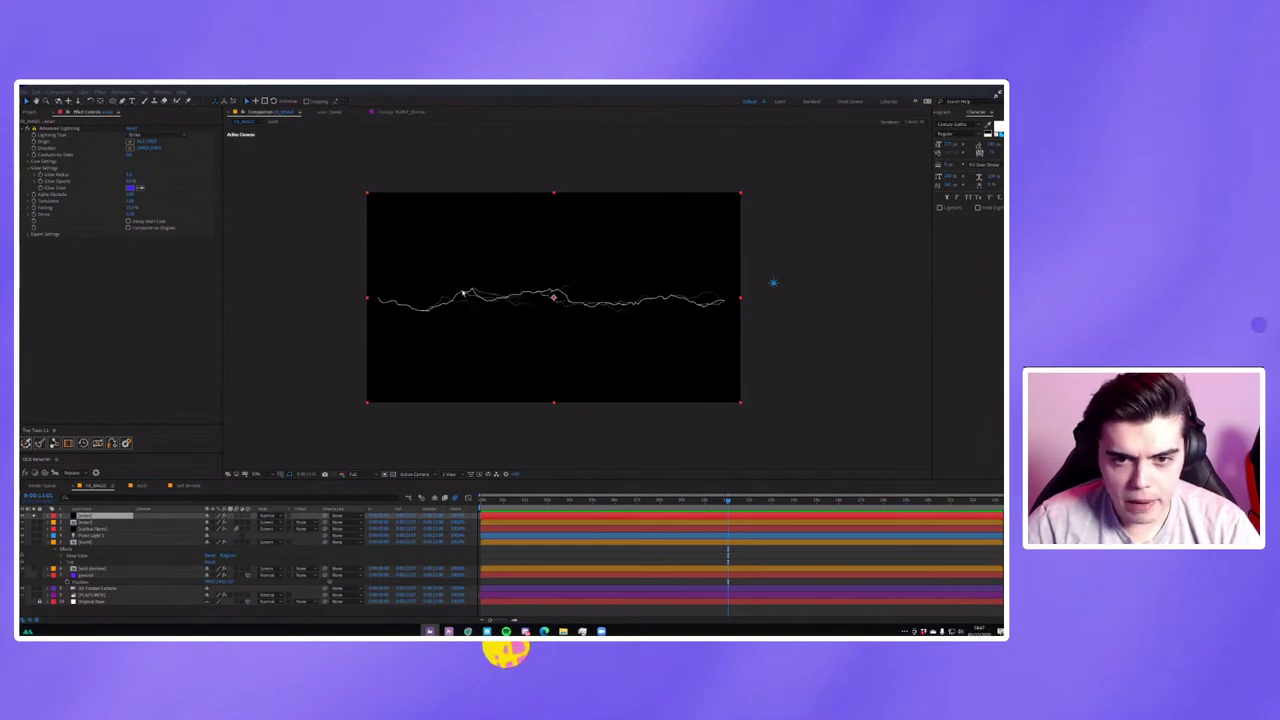
{"action": "left_click", "coordinate": [55, 144]}
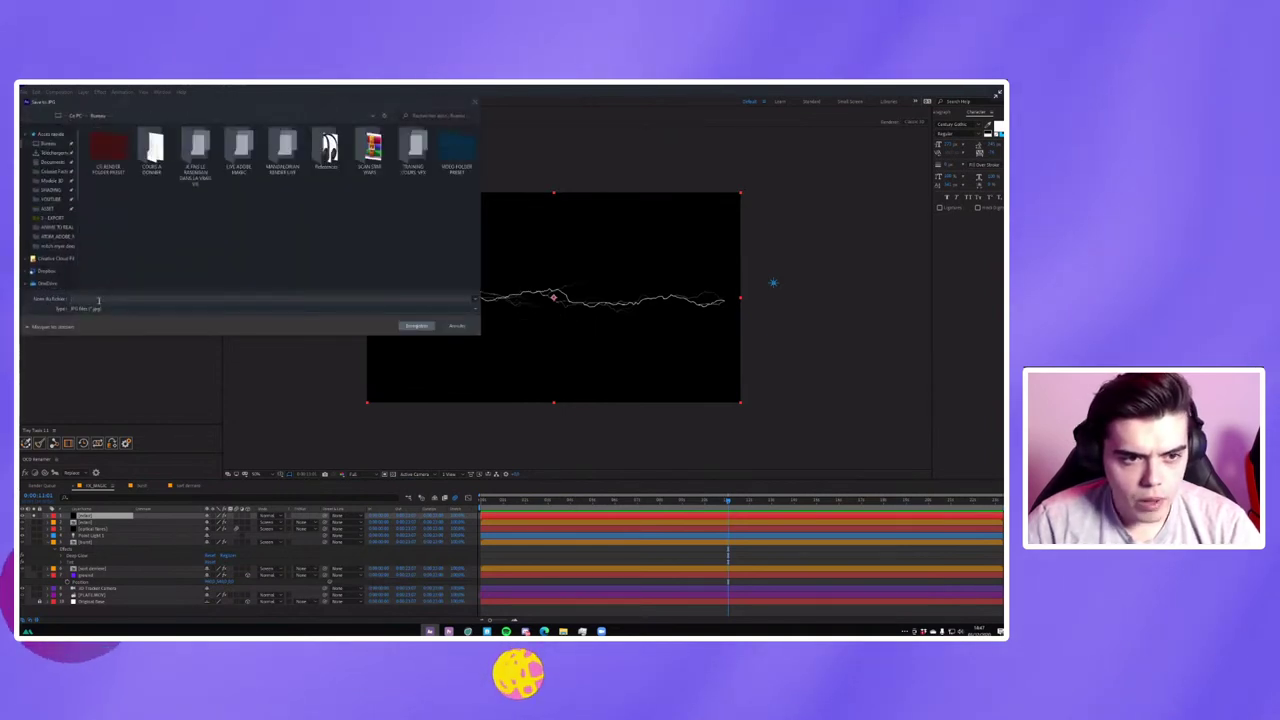
{"action": "key", "text": "Return"}
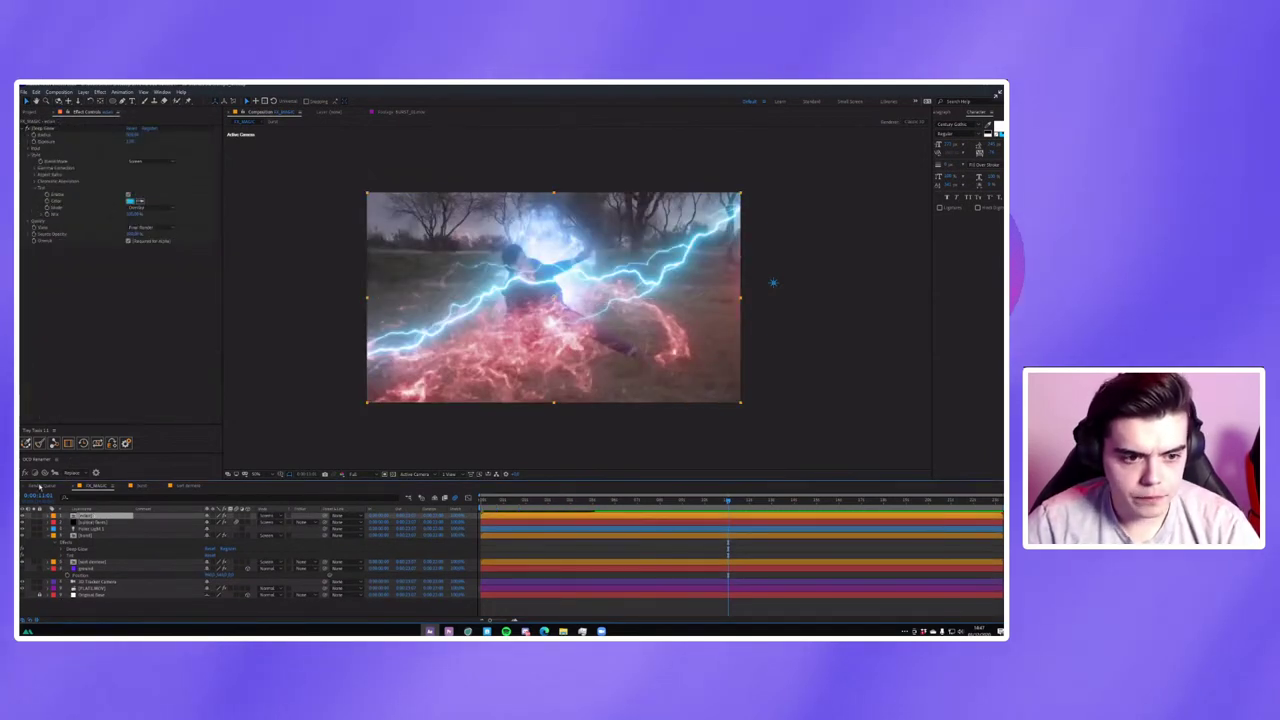
Point the queued render's output to the existing movie file name.
{"action": "left_click", "coordinate": [38, 486]}
{"action": "left_click", "coordinate": [206, 555]}
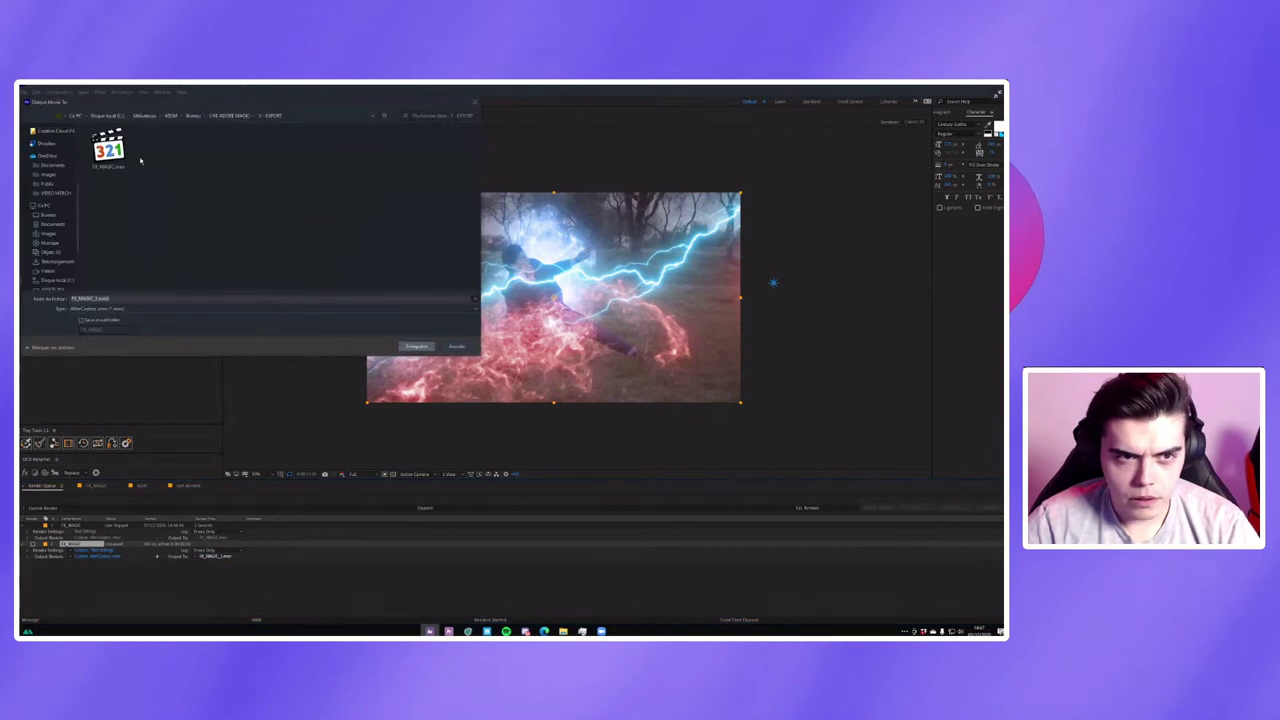
{"action": "key", "text": "Return"}
Confirm replacing the existing movie file.
{"action": "left_click", "coordinate": [552, 363]}
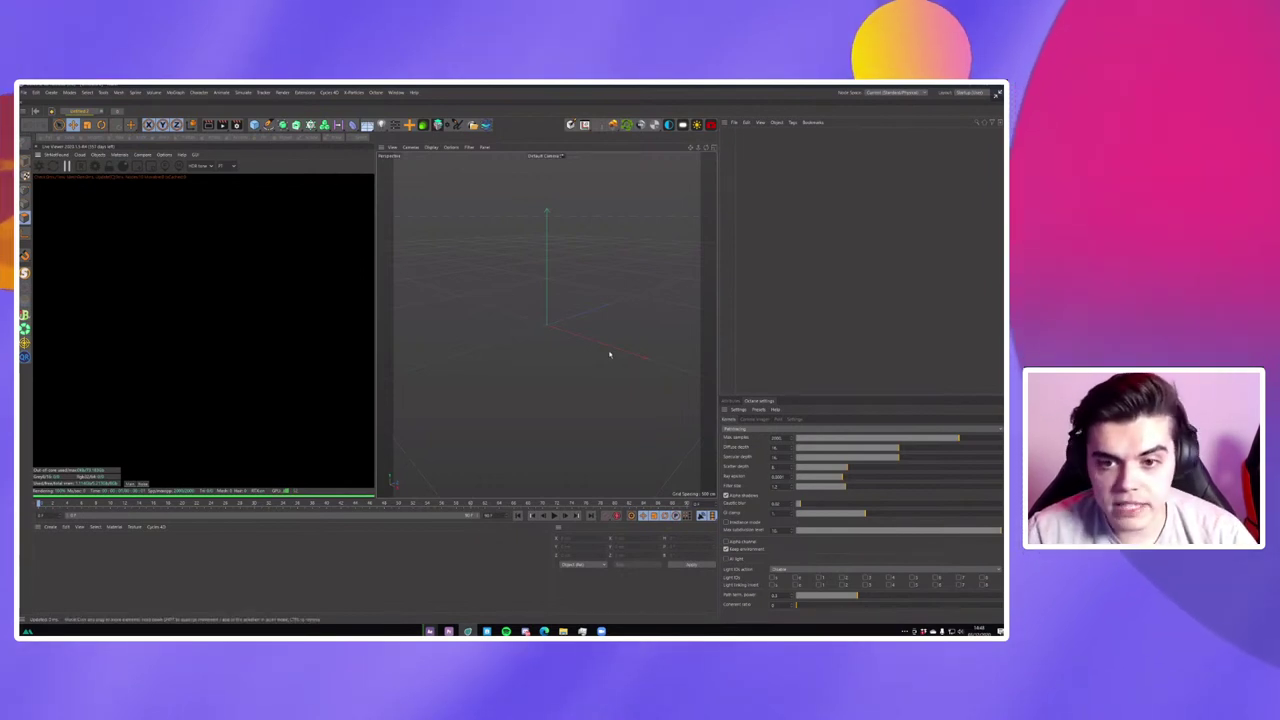
Add a Plane primitive to the scene and frame it in the viewport.
{"action": "left_click", "coordinate": [254, 124]}
{"action": "left_click", "coordinate": [325, 149]}
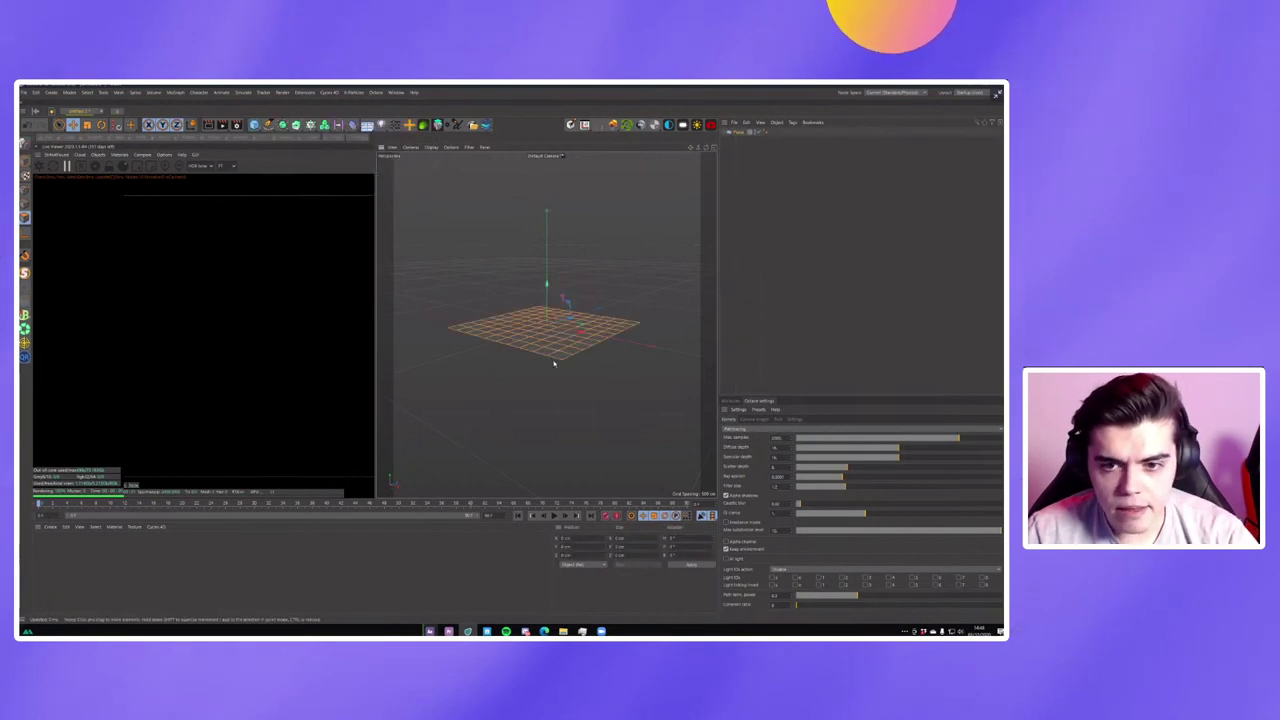
{"action": "scroll", "coordinate": [497, 399], "scroll_direction": "up", "scroll_amount": 5}
{"action": "mouse_move", "coordinate": [497, 399]}
{"action": "left_mouse_down", "text": "alt"}
{"action": "mouse_move", "coordinate": [540, 313]}
{"action": "mouse_move", "coordinate": [600, 300]}
{"action": "left_mouse_up", "text": "alt"}
{"action": "scroll", "coordinate": [600, 300], "scroll_direction": "up", "scroll_amount": 3}
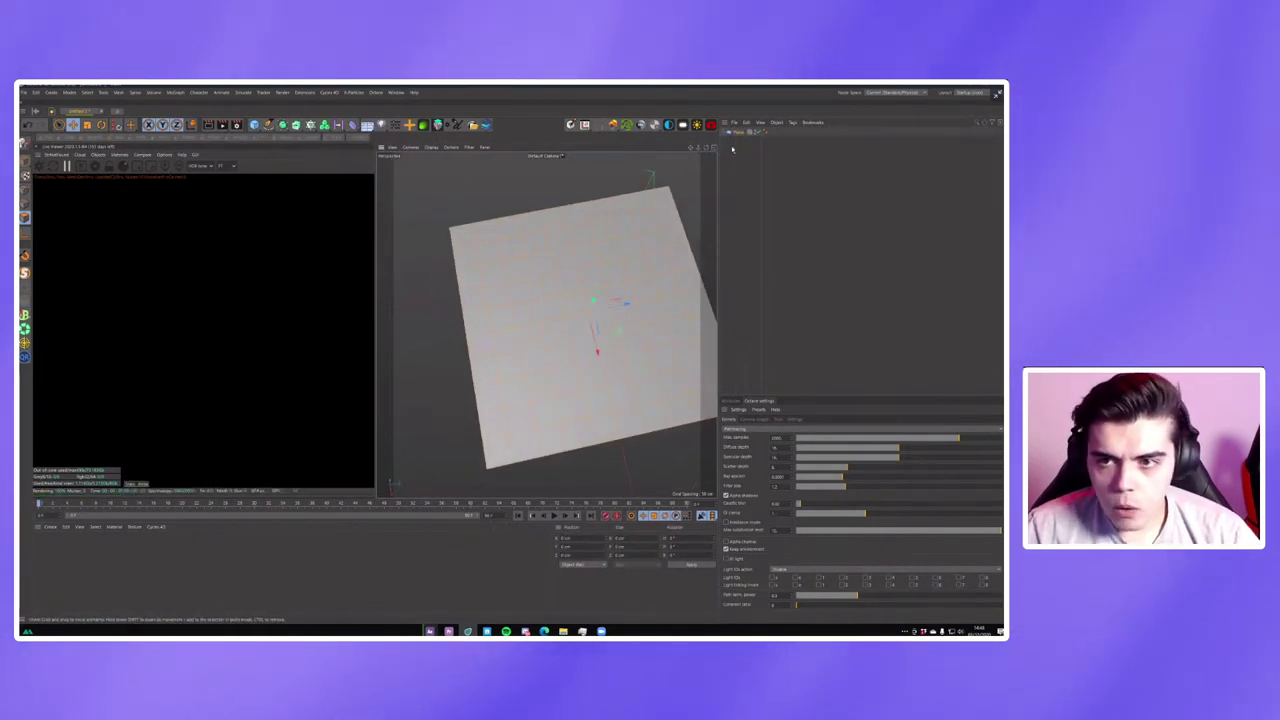
{"action": "left_click", "coordinate": [731, 401]}
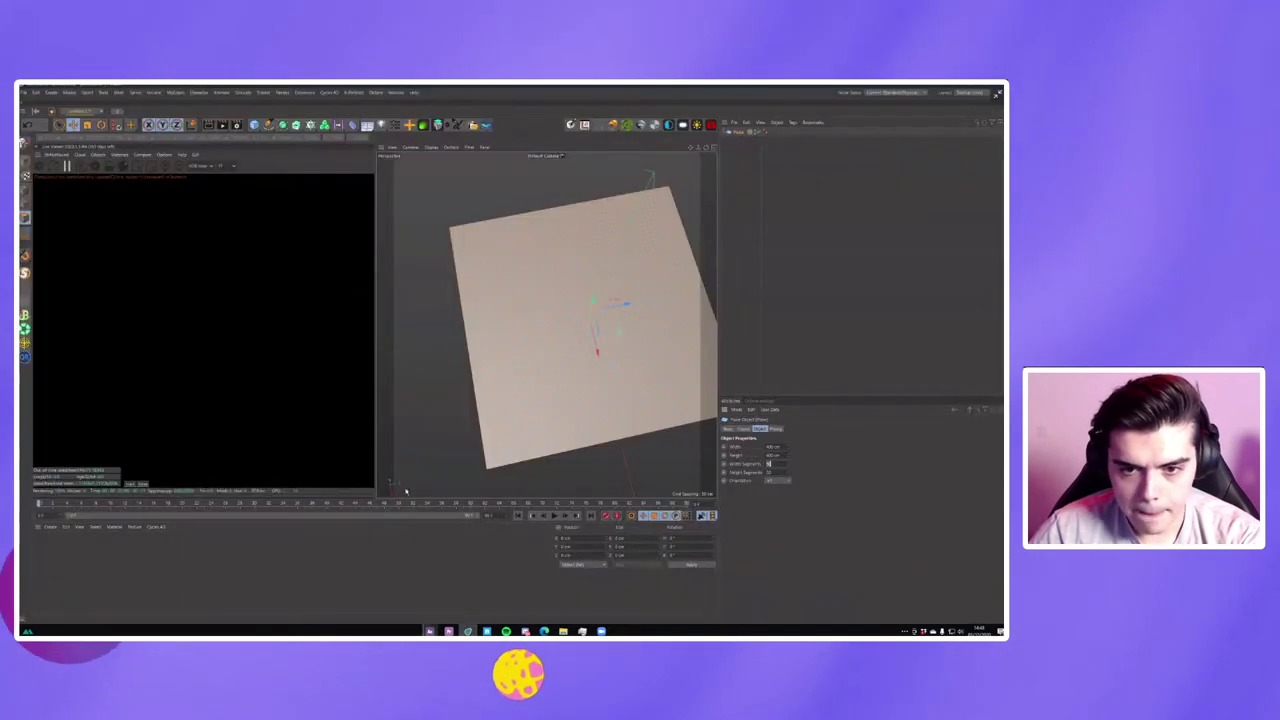
{"action": "scroll", "coordinate": [590, 301], "scroll_direction": "up", "scroll_amount": 2}
{"action": "left_click_drag", "start_coordinate": [566, 300], "coordinate": [585, 263]}
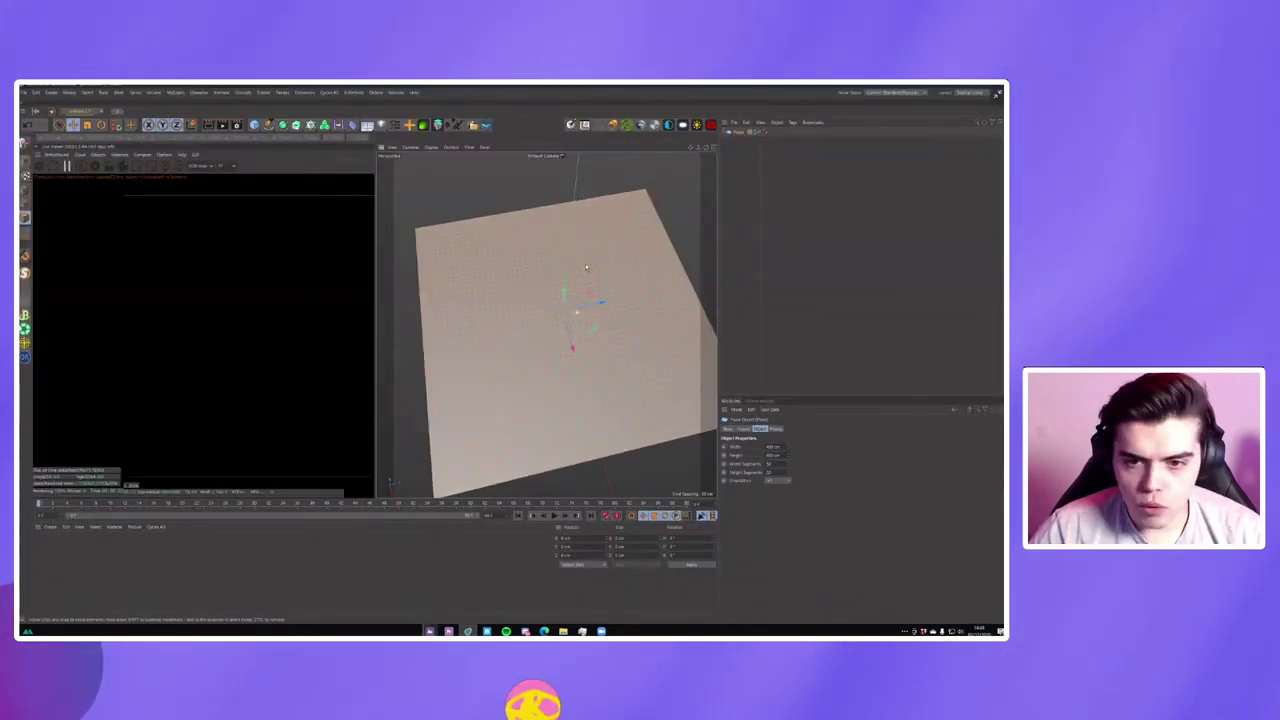
{"action": "scroll", "coordinate": [561, 315], "scroll_direction": "down", "scroll_amount": 3}
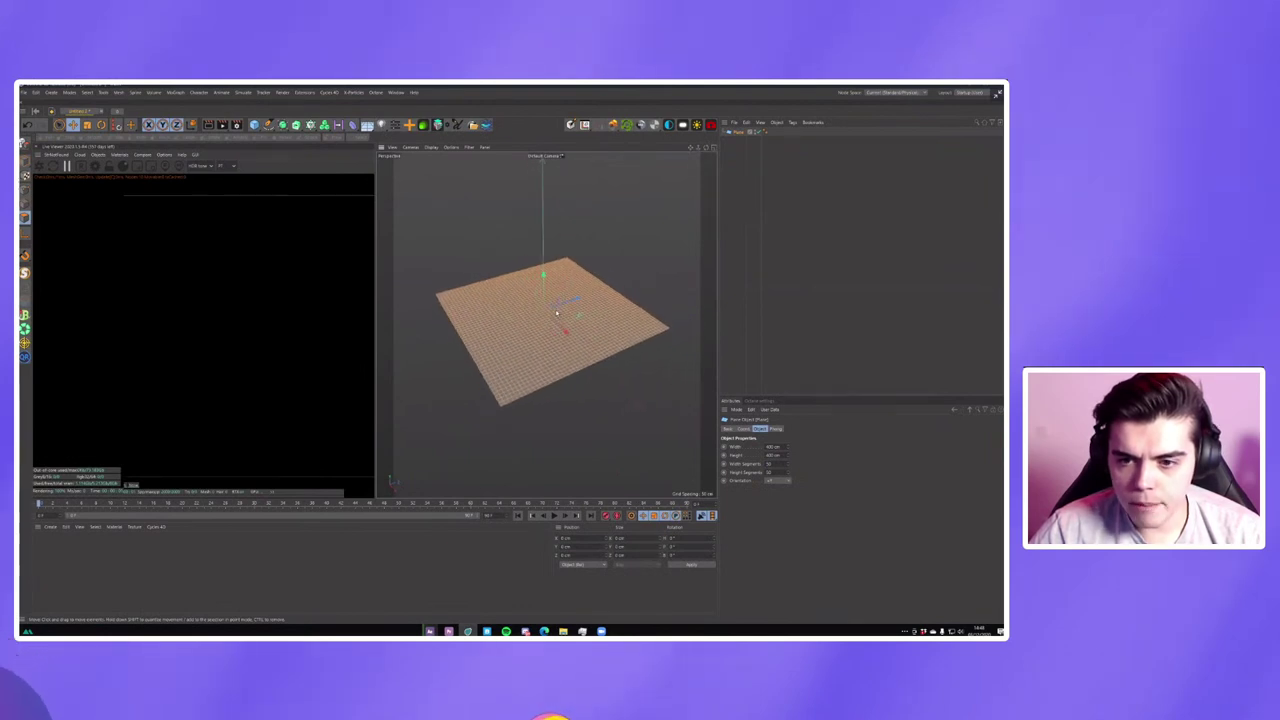
{"action": "scroll", "coordinate": [561, 315], "scroll_direction": "up", "scroll_amount": 2}
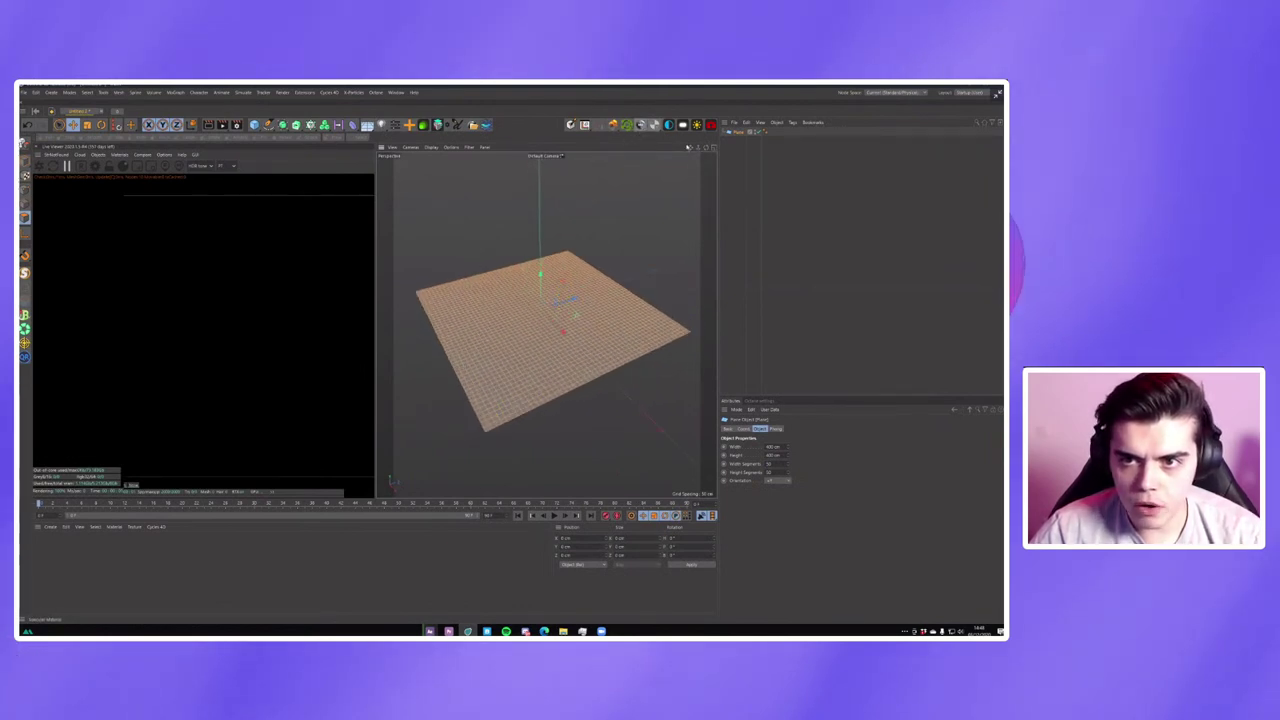
Create a new Octane material and apply it to the plane.
{"action": "double_click", "coordinate": [62, 544]}
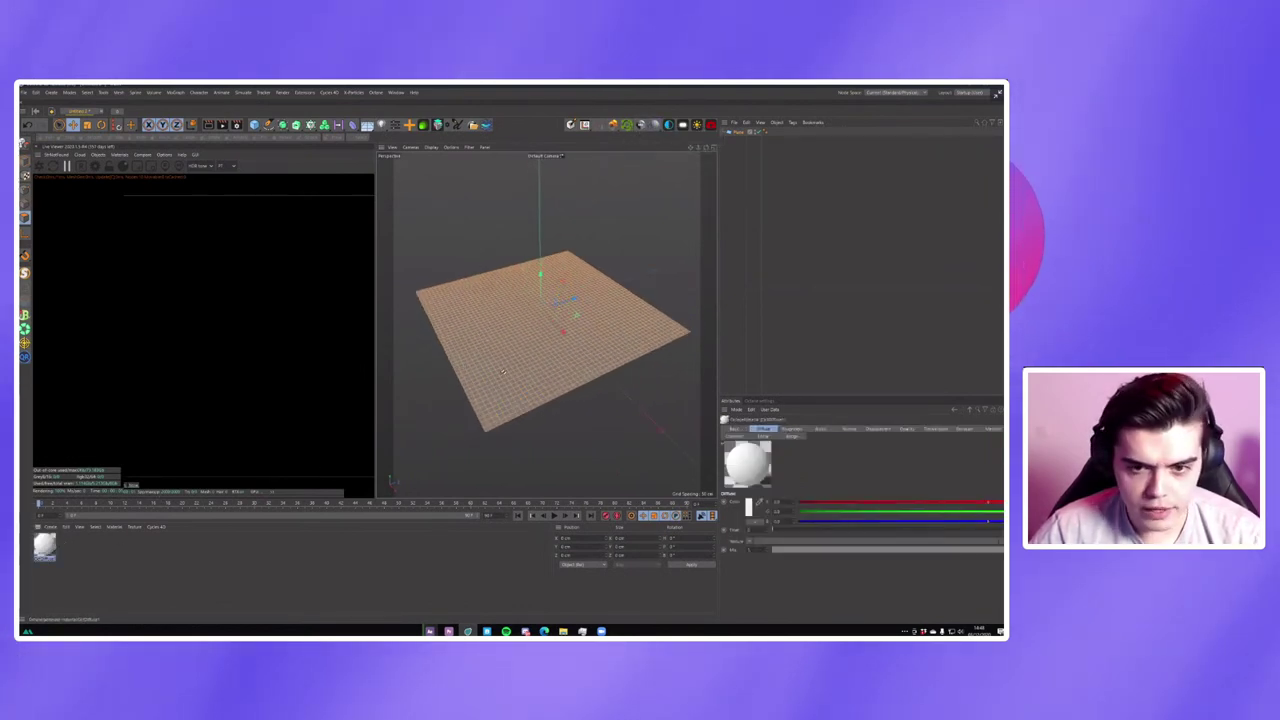
{"action": "left_click_drag", "start_coordinate": [503, 371], "coordinate": [503, 371]}
{"action": "double_click", "coordinate": [44, 544]}
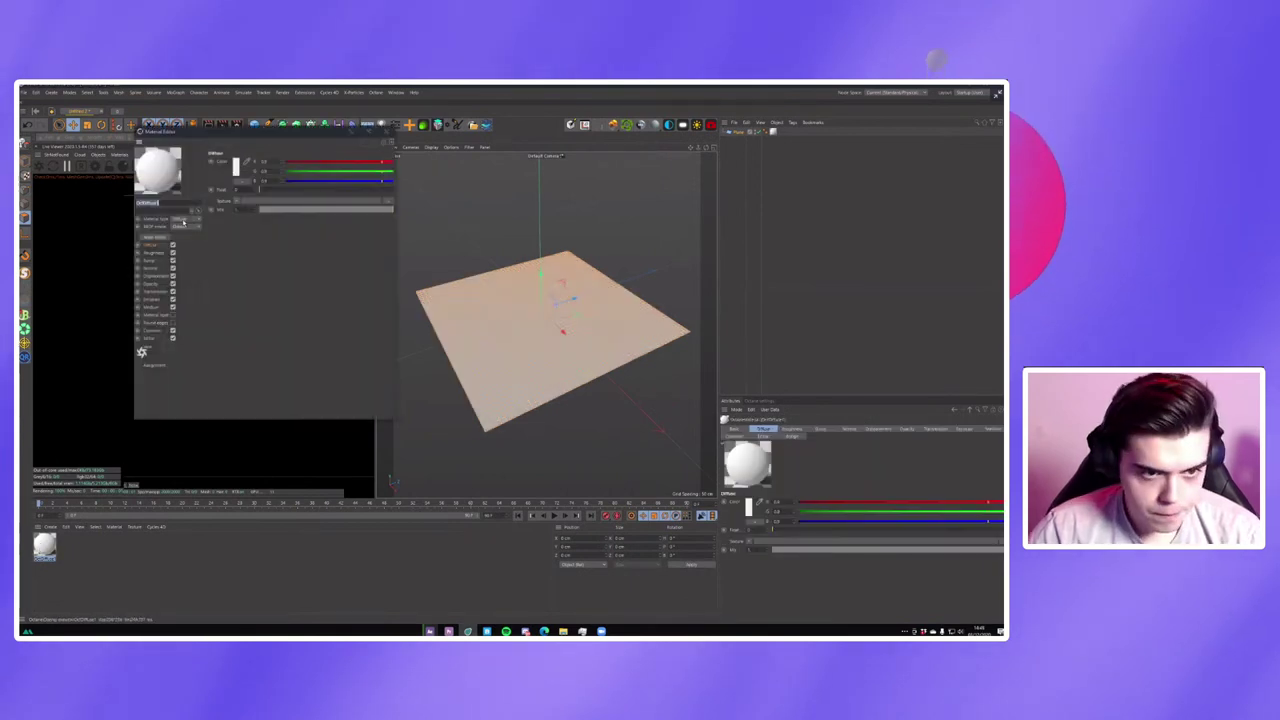
Set the material's Emission to Texture using an ImageTexture loaded with eclair.jpg from the Desktop.
{"action": "left_click", "coordinate": [157, 300]}
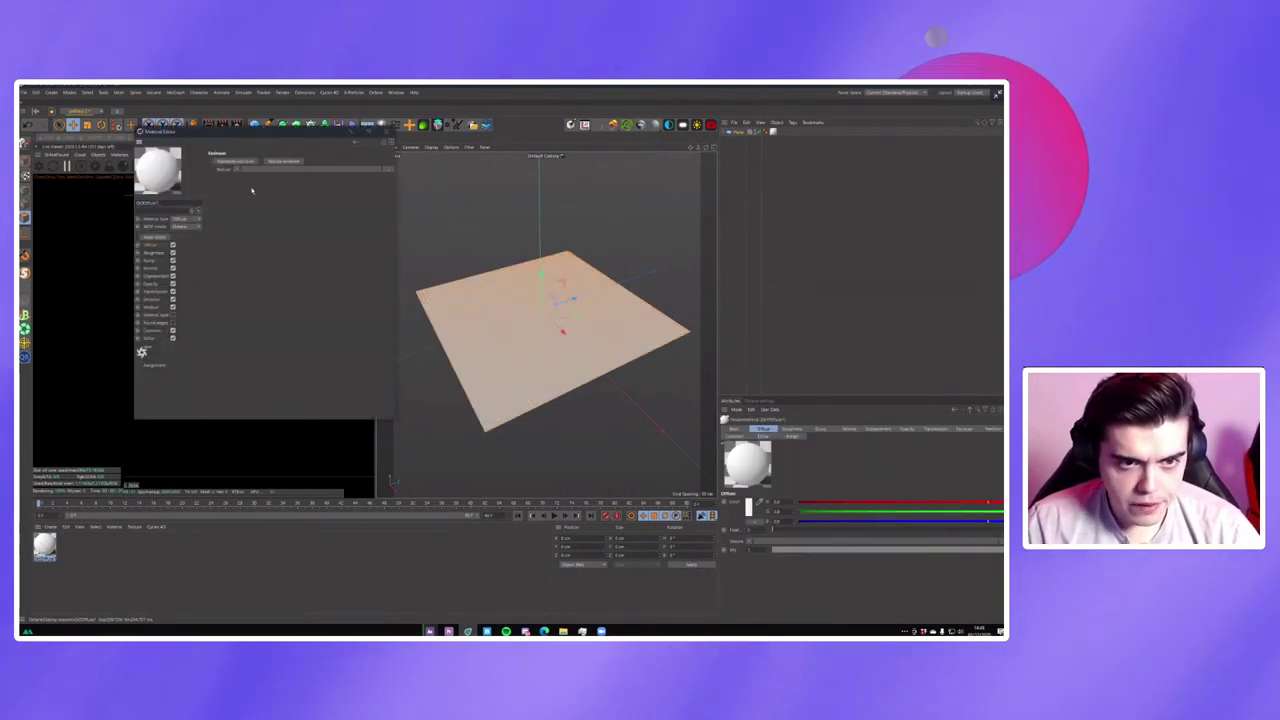
{"action": "left_click", "coordinate": [242, 160]}
{"action": "left_click", "coordinate": [262, 183]}
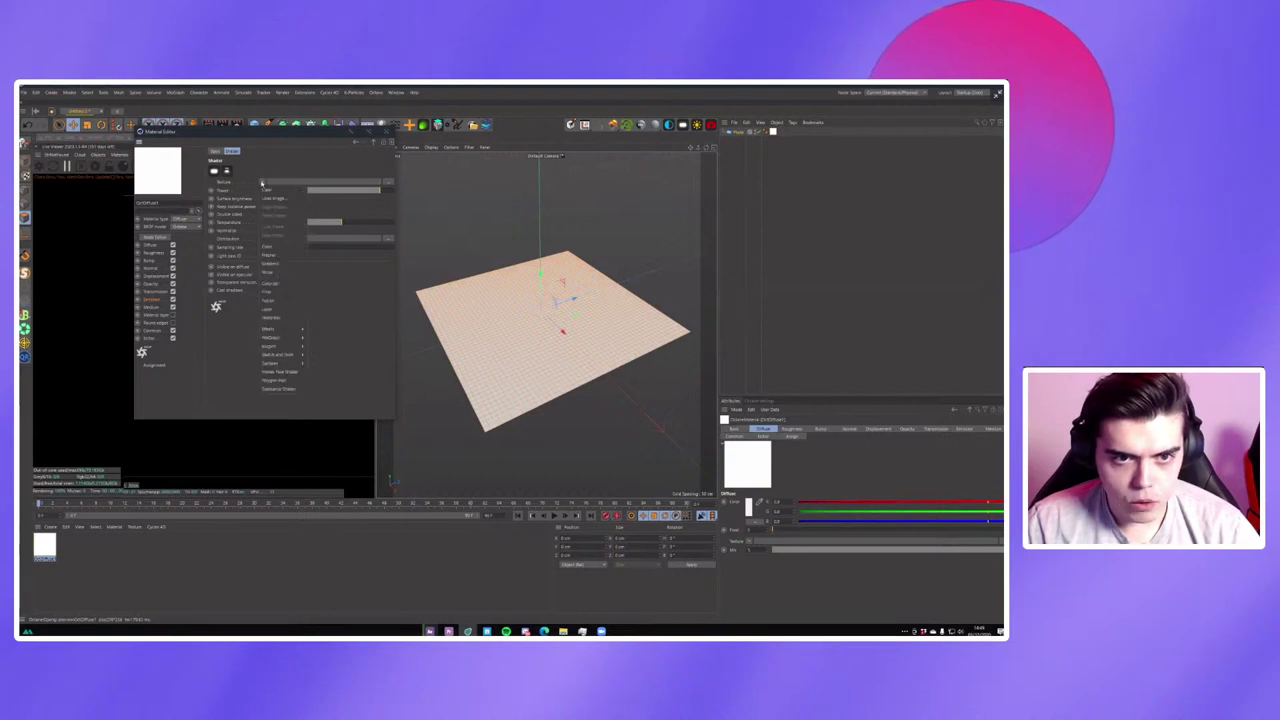
{"action": "mouse_move", "coordinate": [295, 346]}
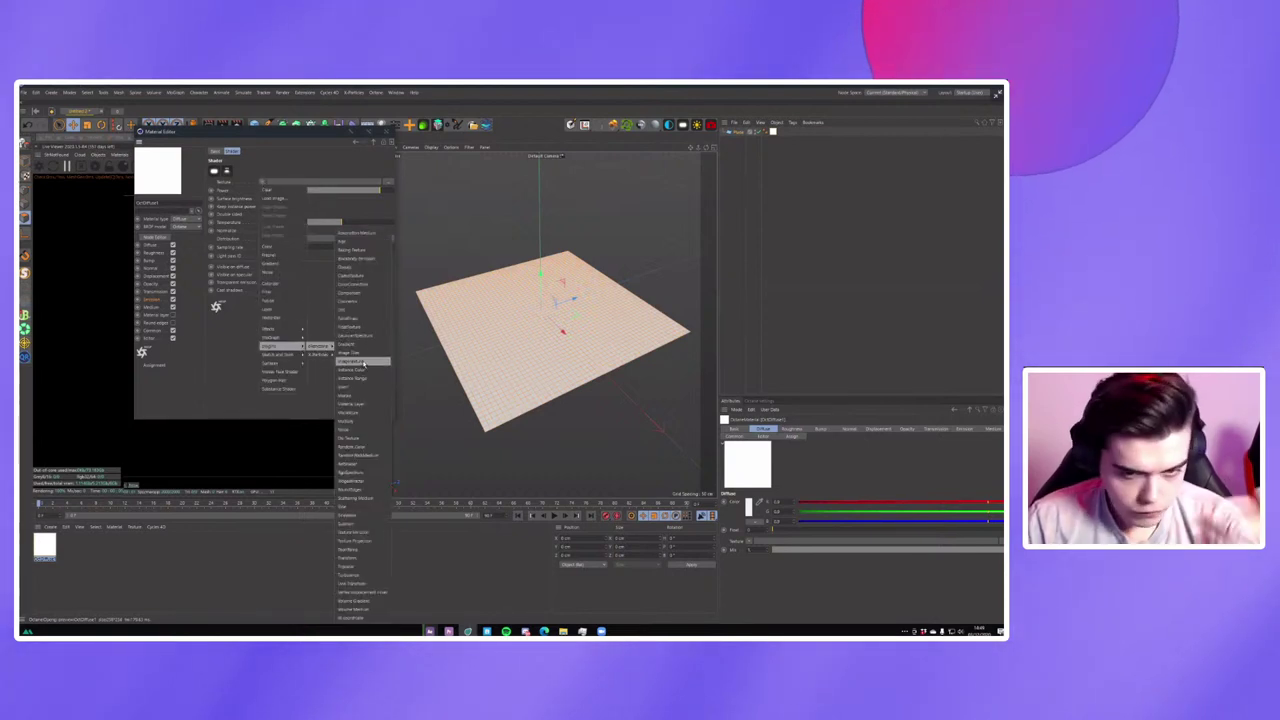
{"action": "left_click", "coordinate": [363, 362]}
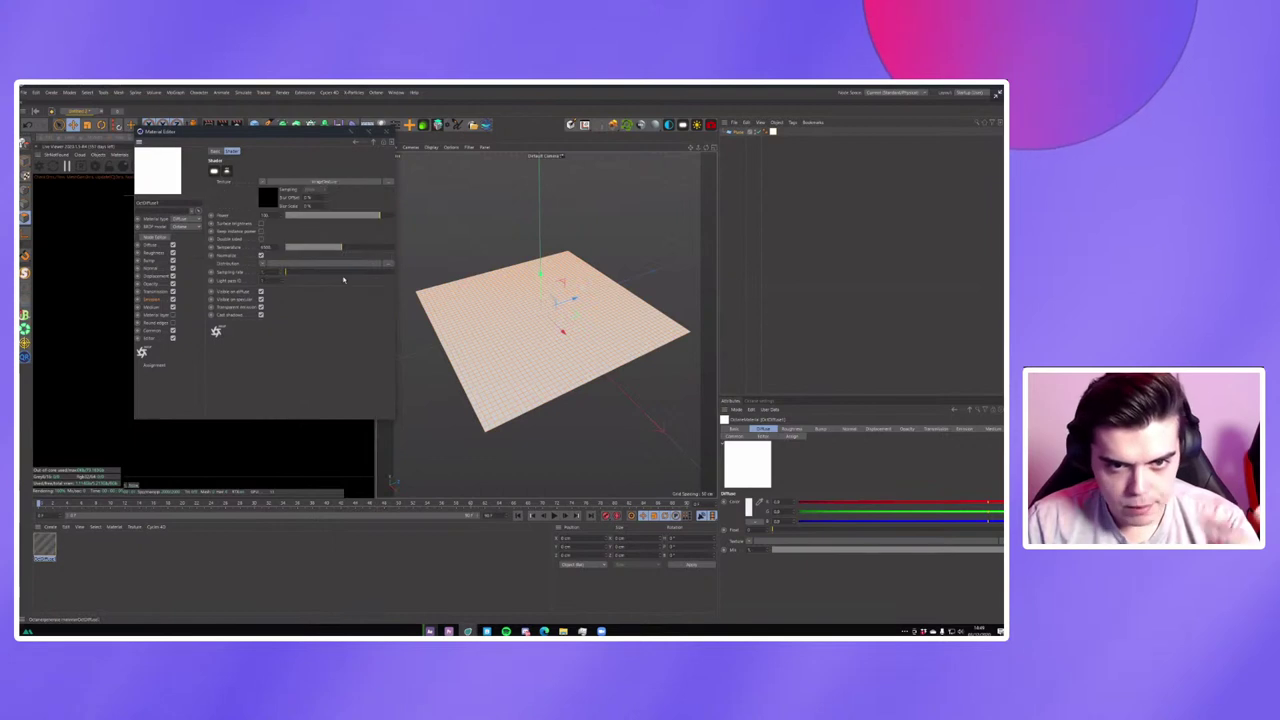
{"action": "left_click", "coordinate": [383, 172]}
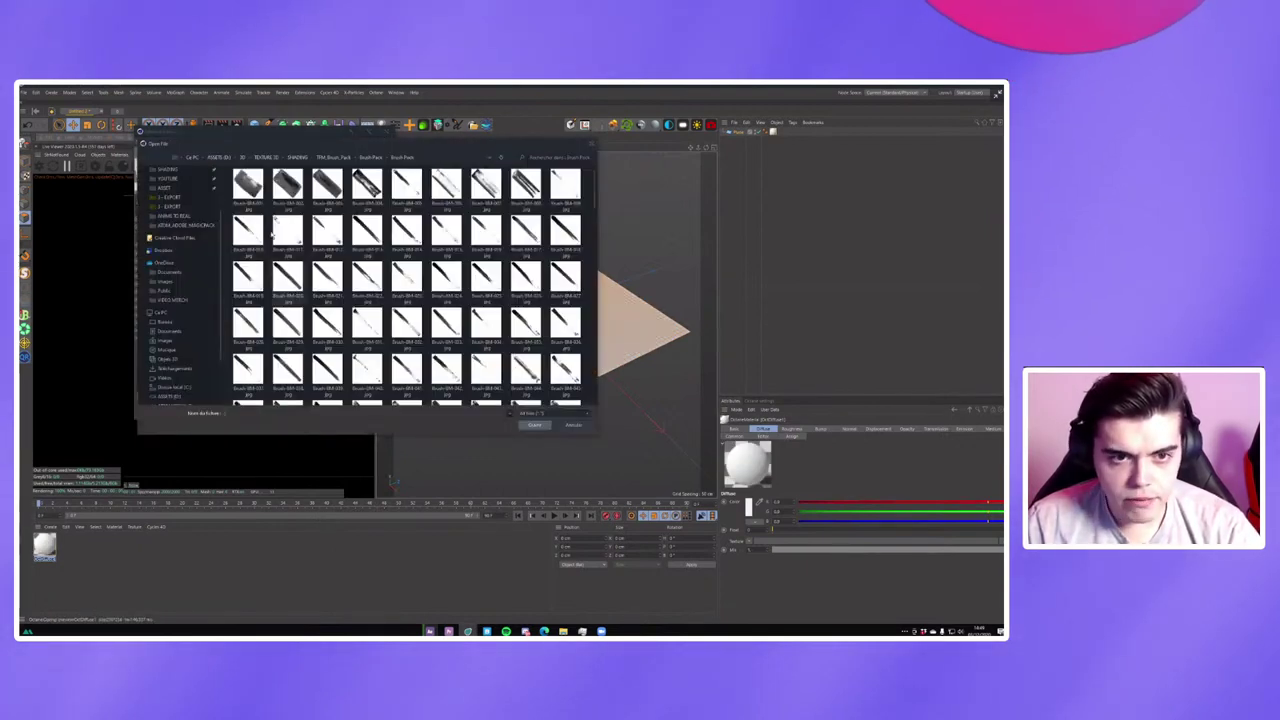
{"action": "left_click", "coordinate": [166, 186]}
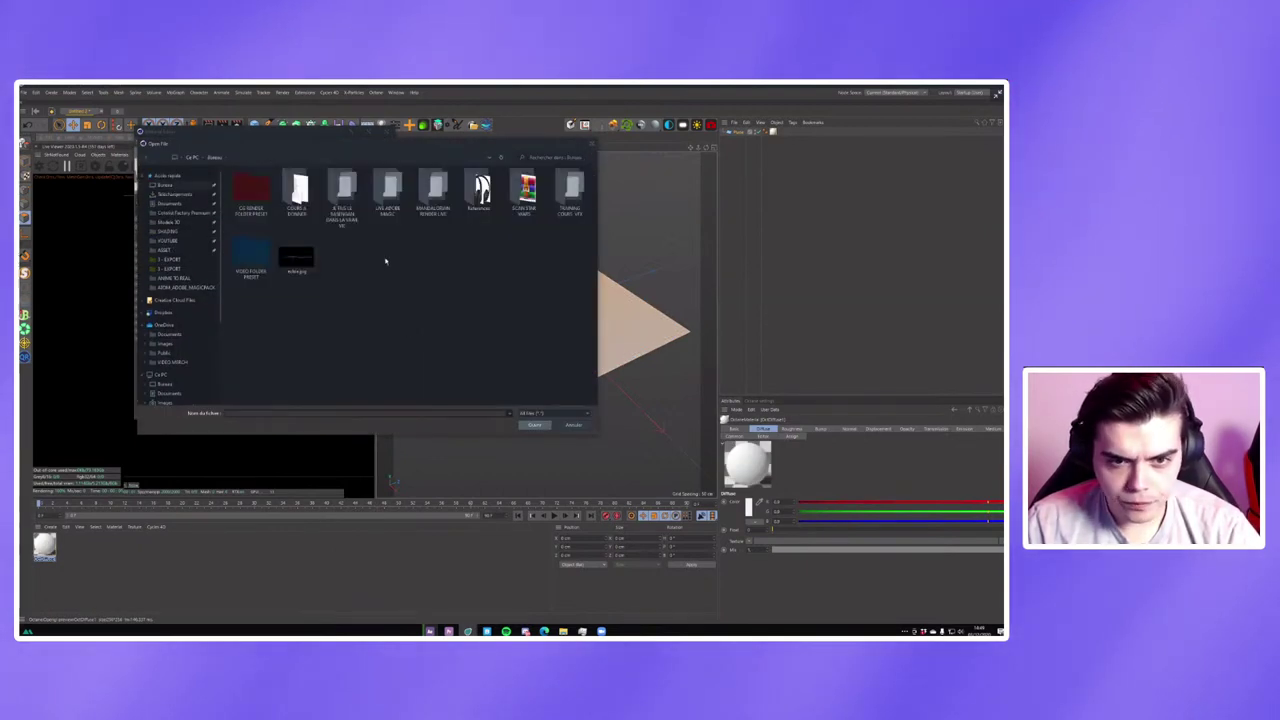
{"action": "double_click", "coordinate": [312, 260]}
{"action": "left_click", "coordinate": [571, 391]}
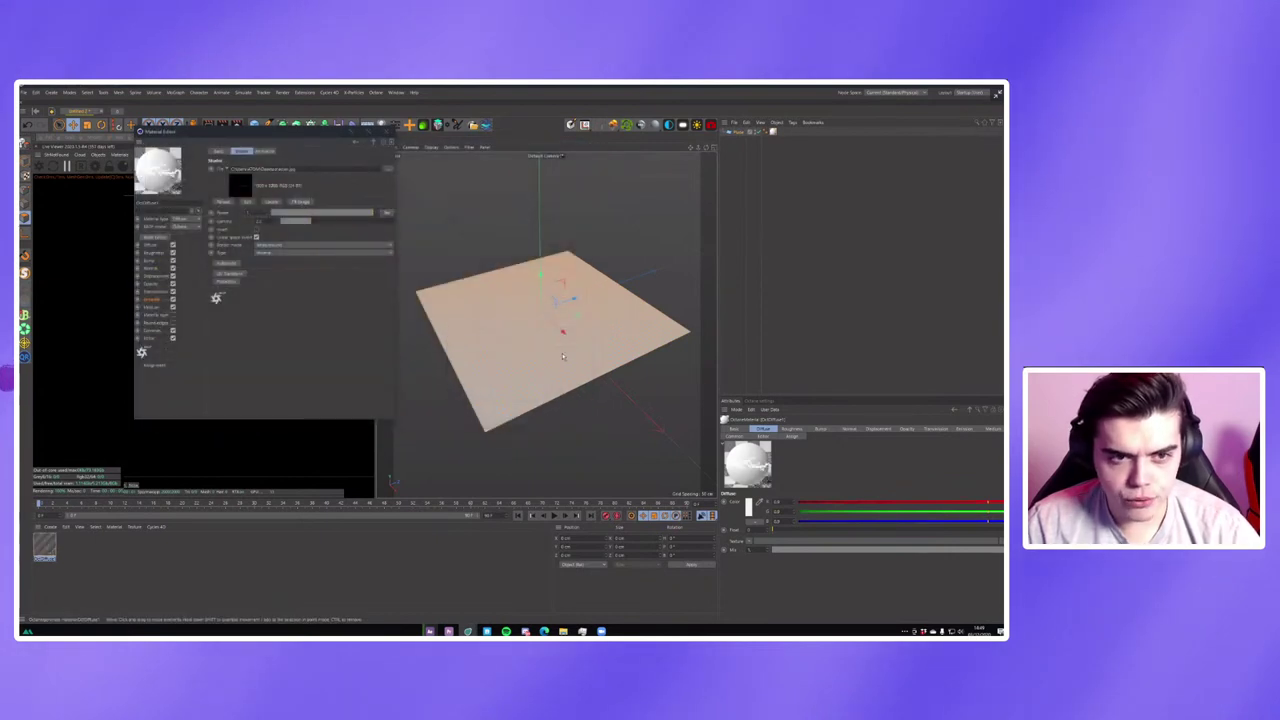
Move the material editor aside and orbit to a low, close view of the glowing bolt.
{"action": "left_click_drag", "start_coordinate": [160, 131], "coordinate": [616, 196]}
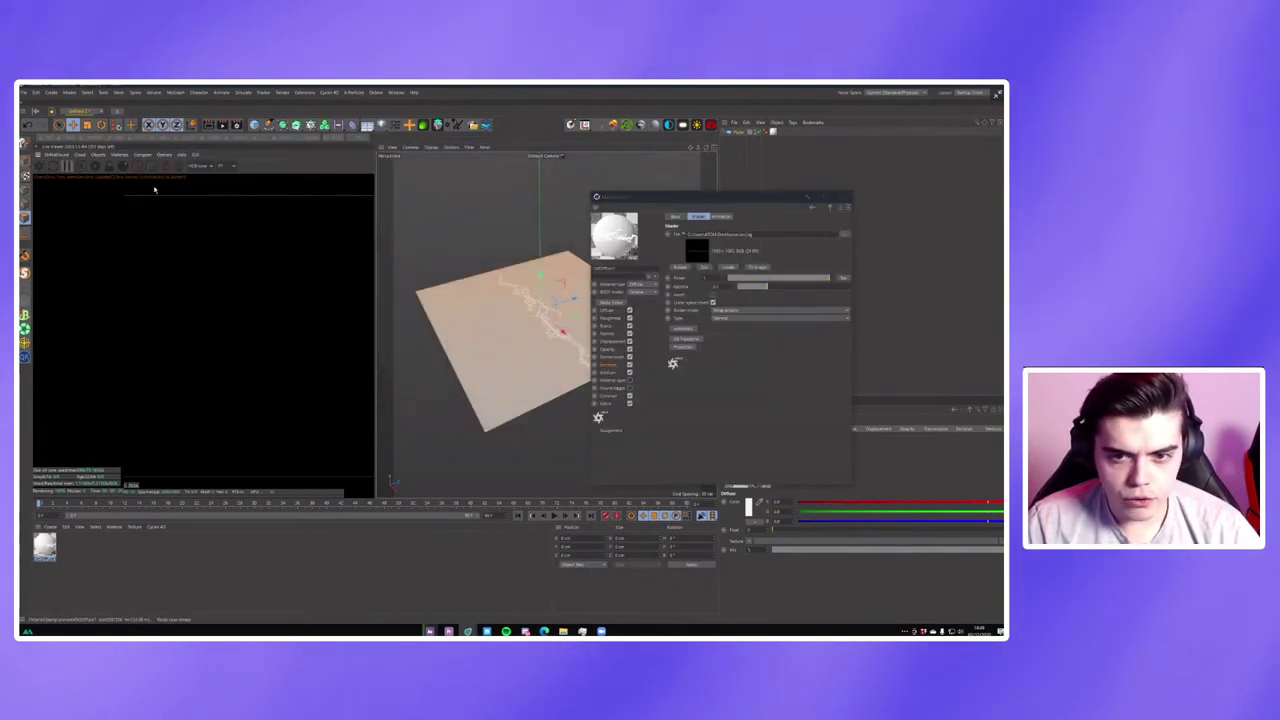
{"action": "left_click_drag", "start_coordinate": [517, 341], "coordinate": [480, 330]}
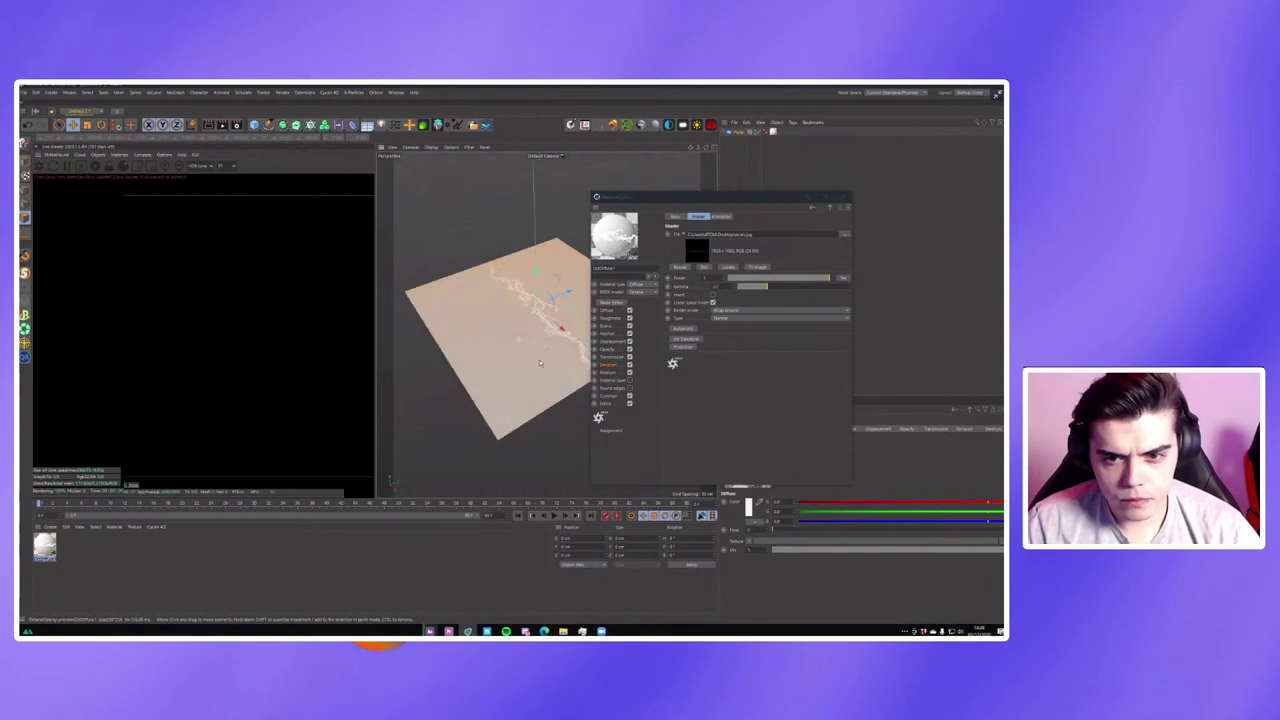
{"action": "left_click", "coordinate": [548, 335]}
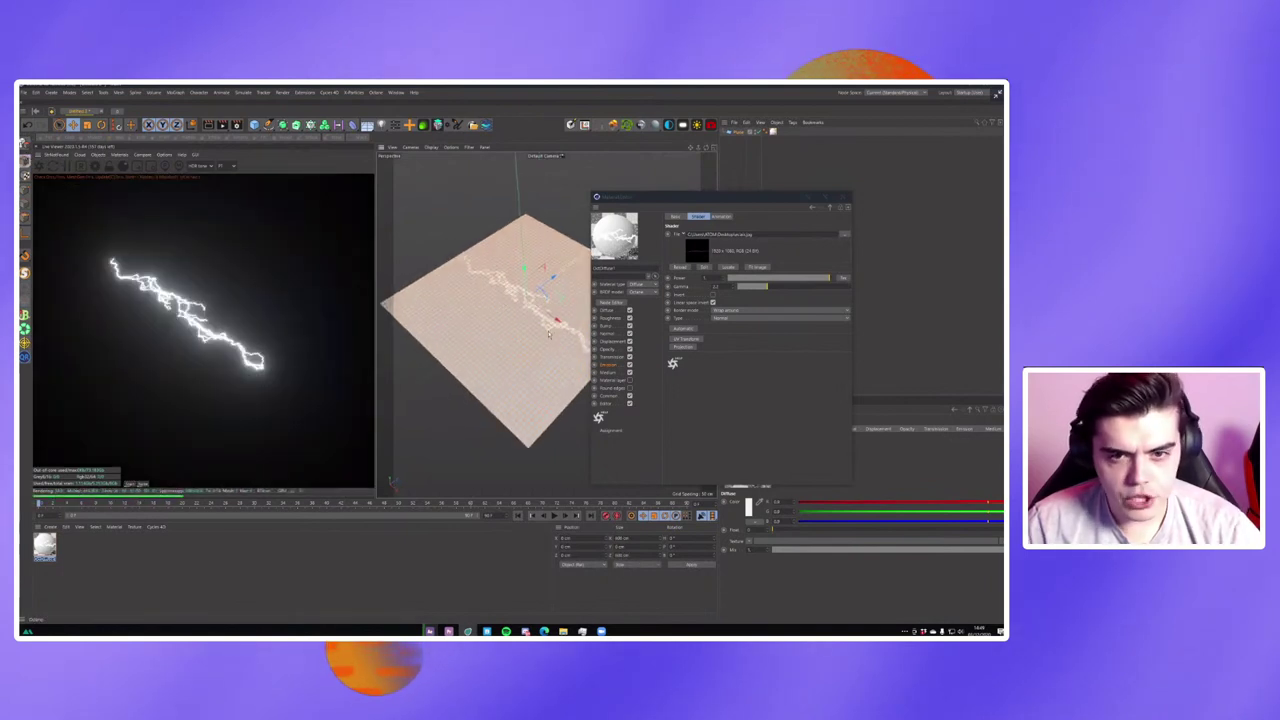
{"action": "left_click_drag", "start_coordinate": [492, 272], "coordinate": [500, 290]}
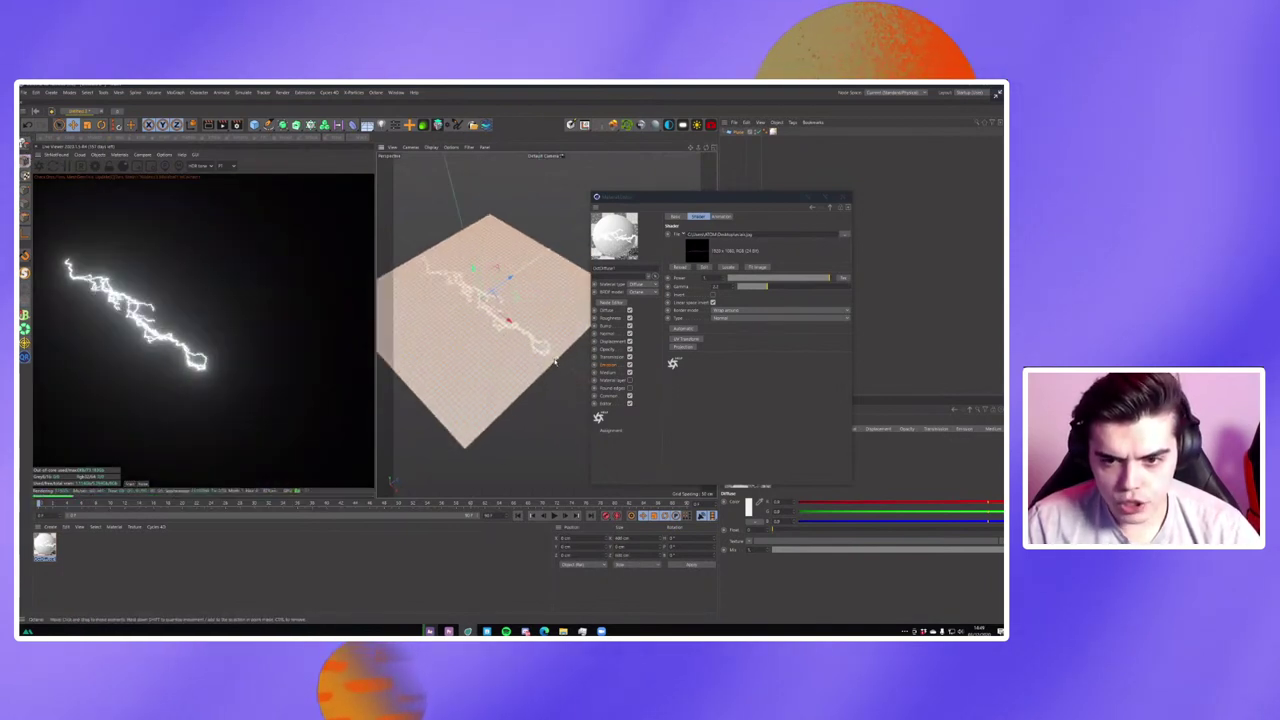
{"action": "left_click_drag", "start_coordinate": [560, 380], "coordinate": [648, 401]}
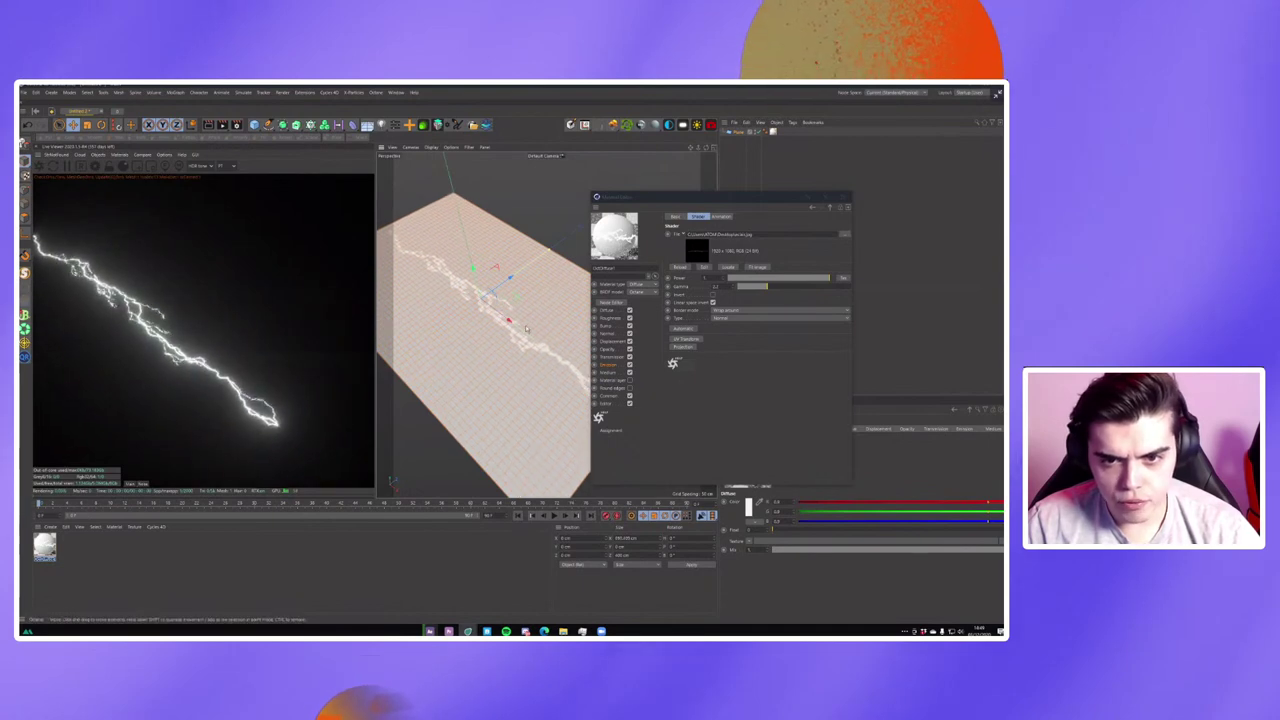
{"action": "mouse_move", "coordinate": [530, 330]}
{"action": "left_mouse_down"}
{"action": "mouse_move", "coordinate": [472, 265]}
{"action": "mouse_move", "coordinate": [501, 302]}
{"action": "mouse_move", "coordinate": [575, 337]}
{"action": "left_mouse_up"}
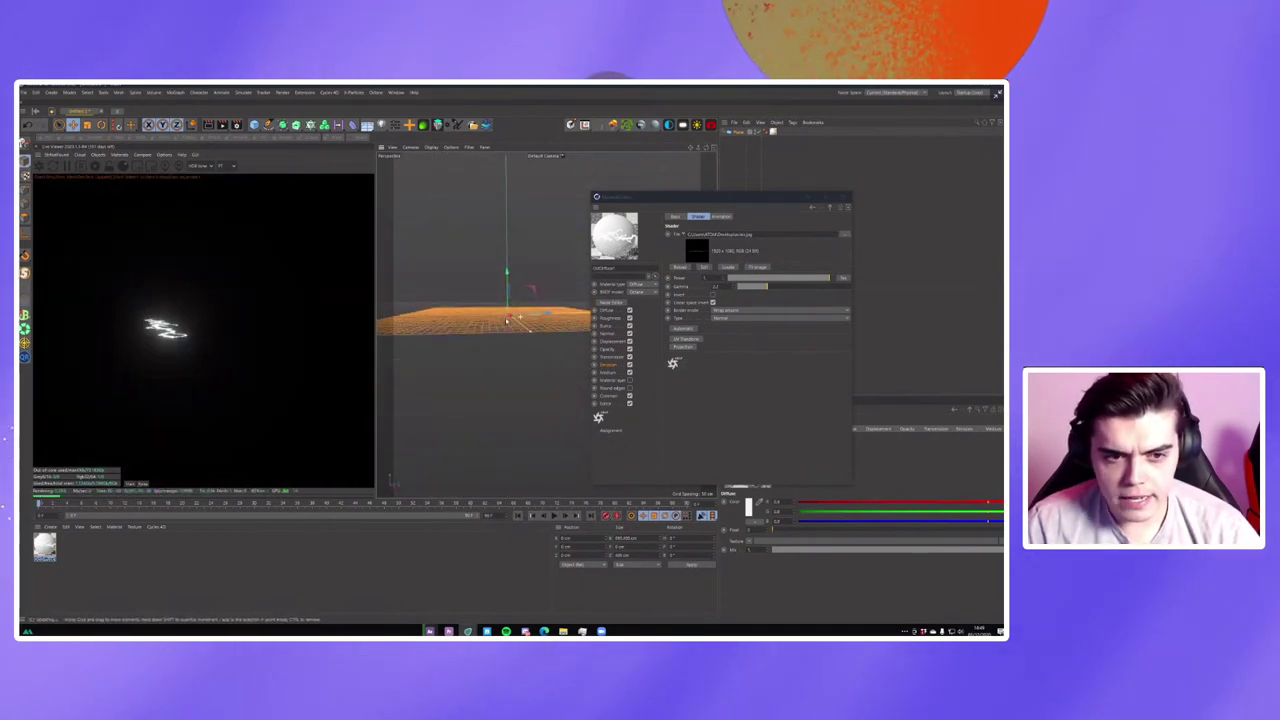
Raise the emission power to maximum and copy the lightning image shader.
{"action": "left_click", "coordinate": [831, 213]}
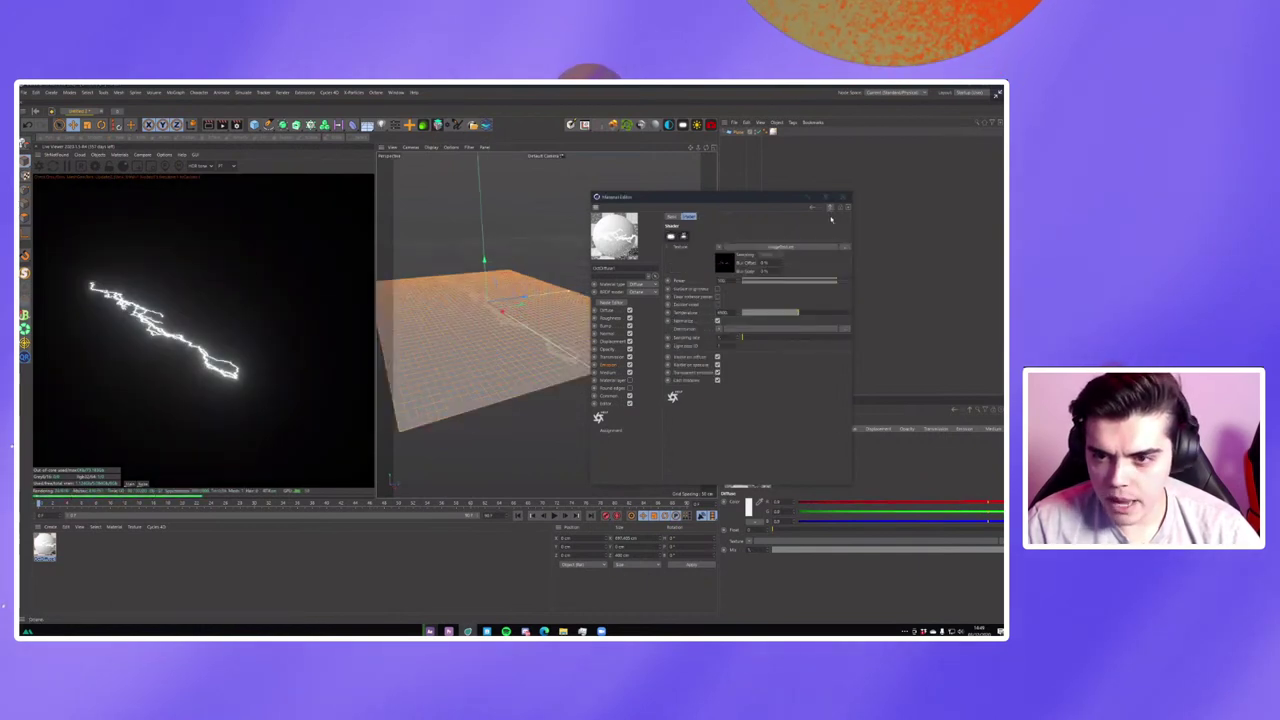
{"action": "left_click_drag", "start_coordinate": [773, 316], "coordinate": [852, 316]}
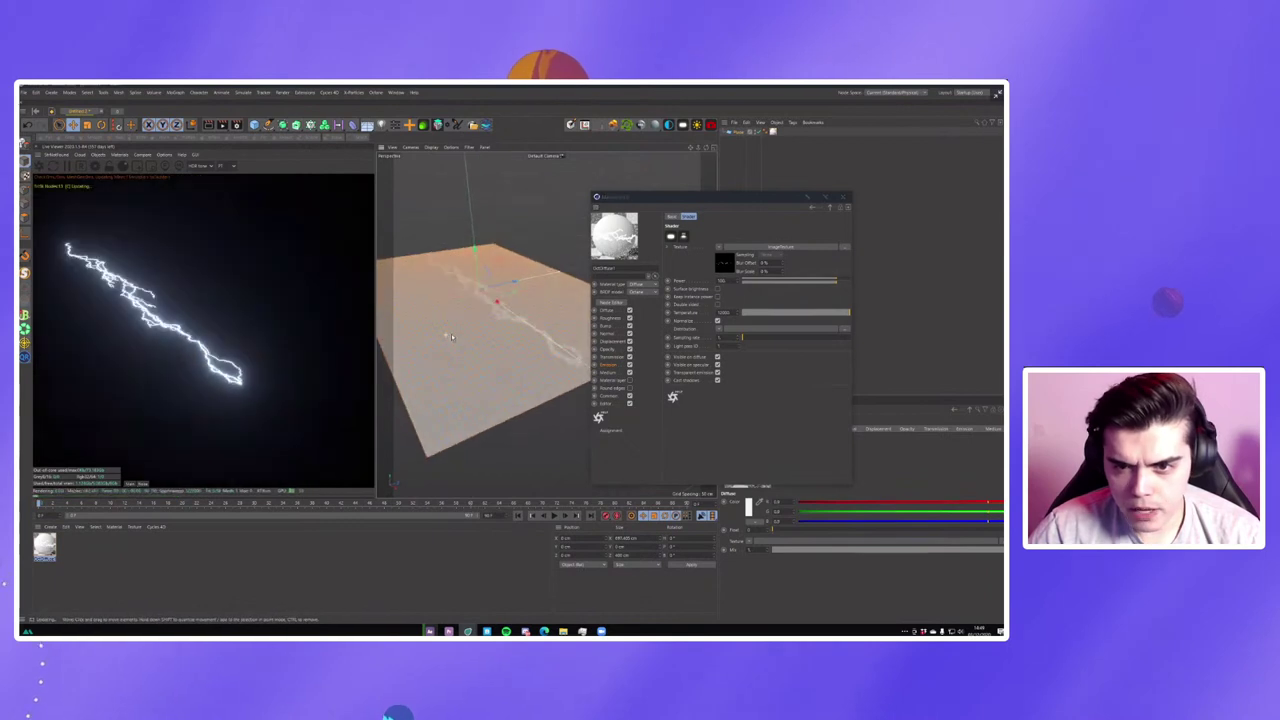
{"action": "left_click", "coordinate": [607, 365]}
{"action": "left_click", "coordinate": [784, 235]}
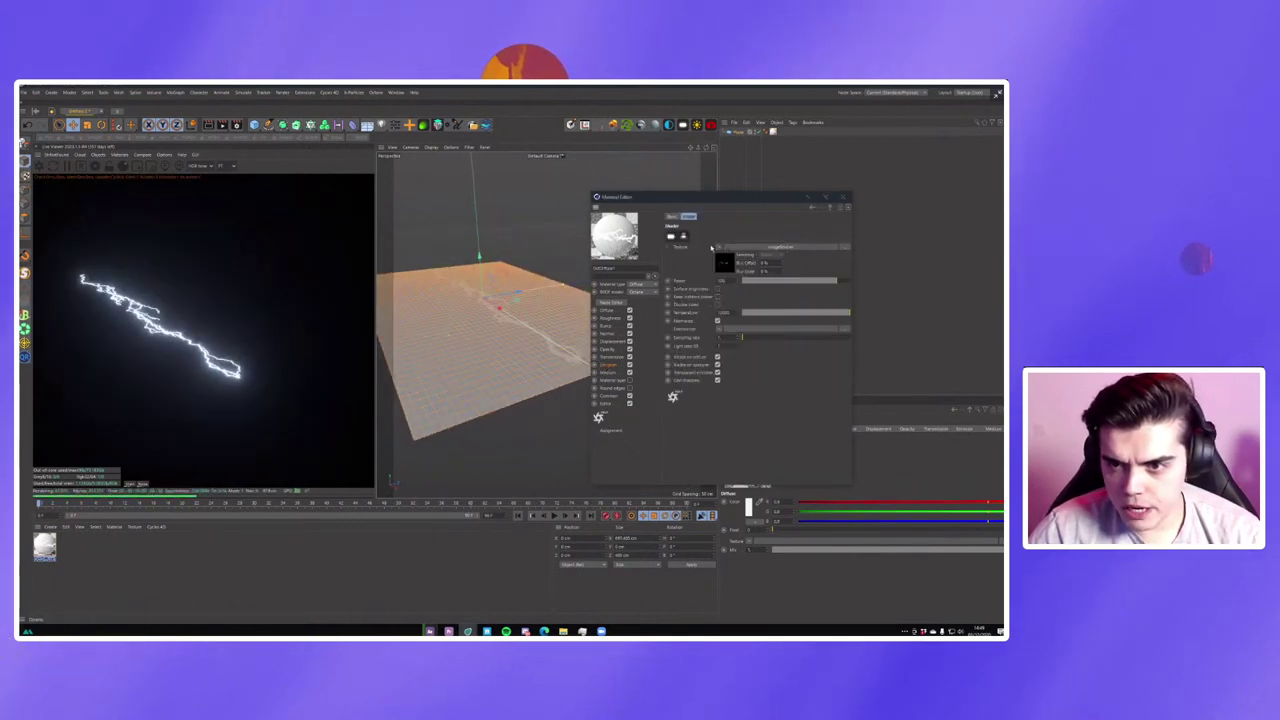
{"action": "left_click", "coordinate": [721, 247]}
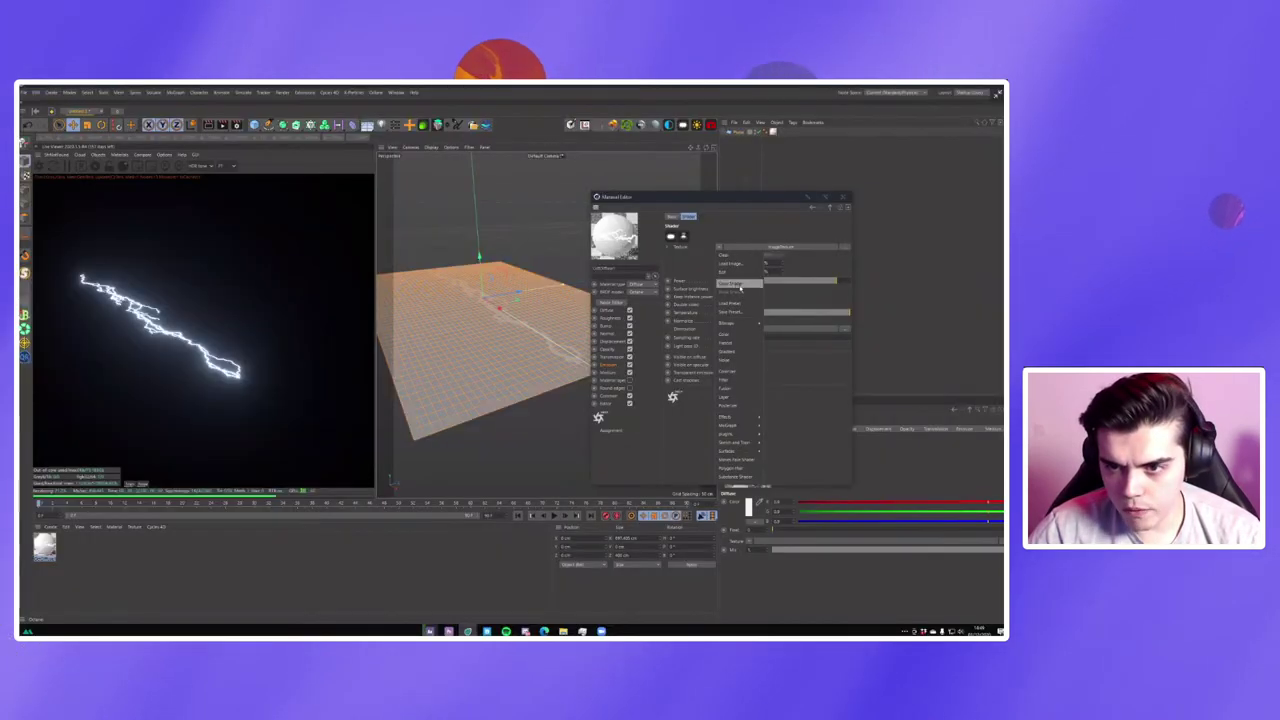
{"action": "left_click", "coordinate": [740, 286]}
Use the lightning image as the opacity texture too, then close the material editor.
{"action": "left_click", "coordinate": [607, 348]}
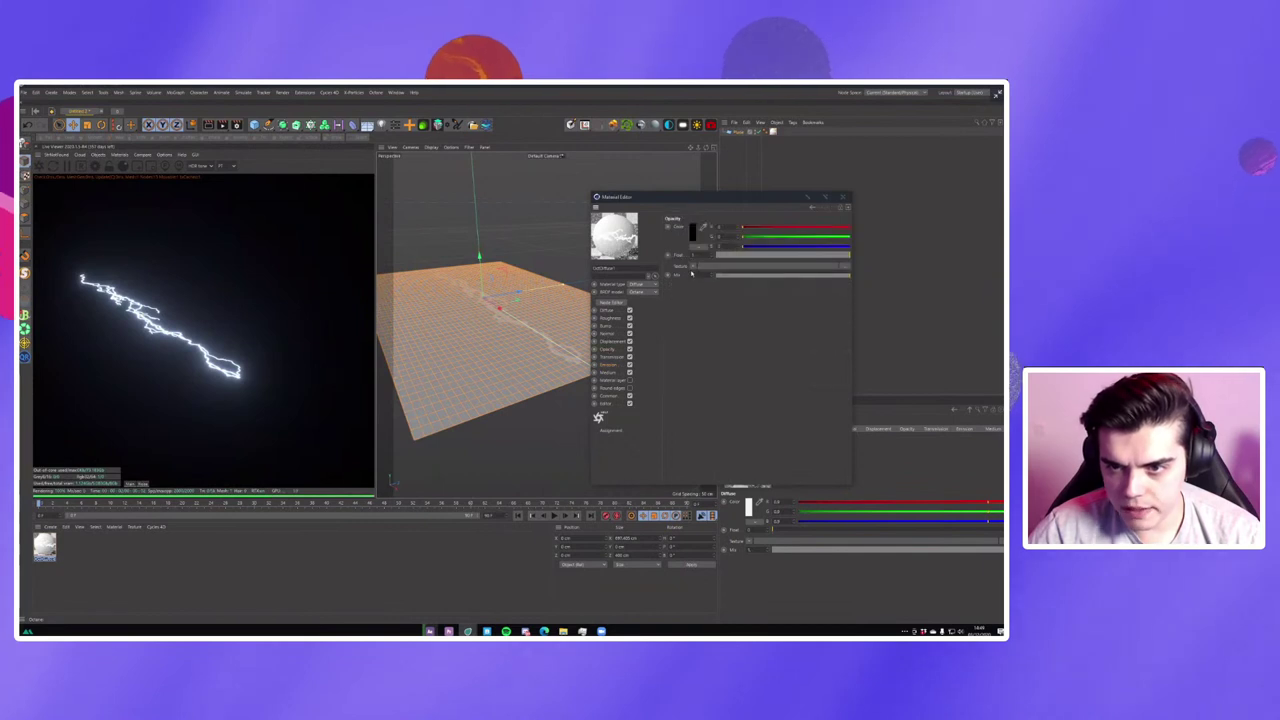
{"action": "left_click", "coordinate": [693, 267]}
{"action": "left_click_drag", "start_coordinate": [523, 362], "coordinate": [520, 270]}
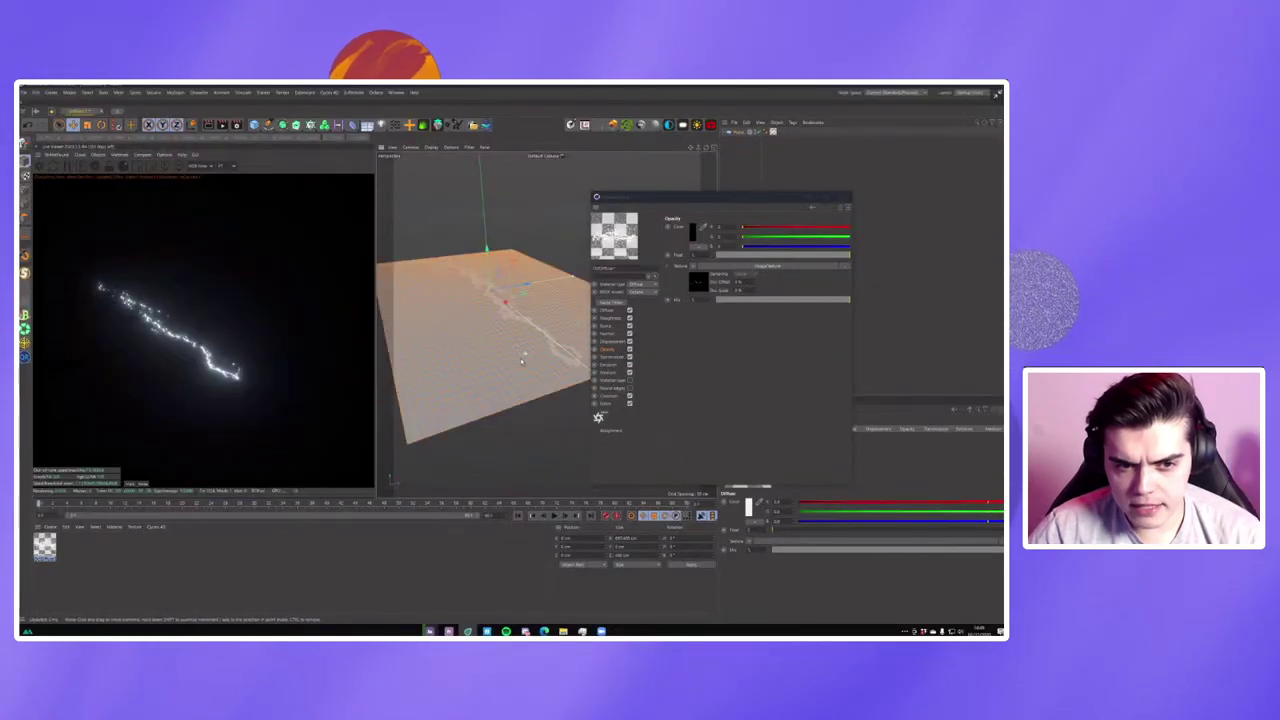
{"action": "left_click", "coordinate": [607, 364]}
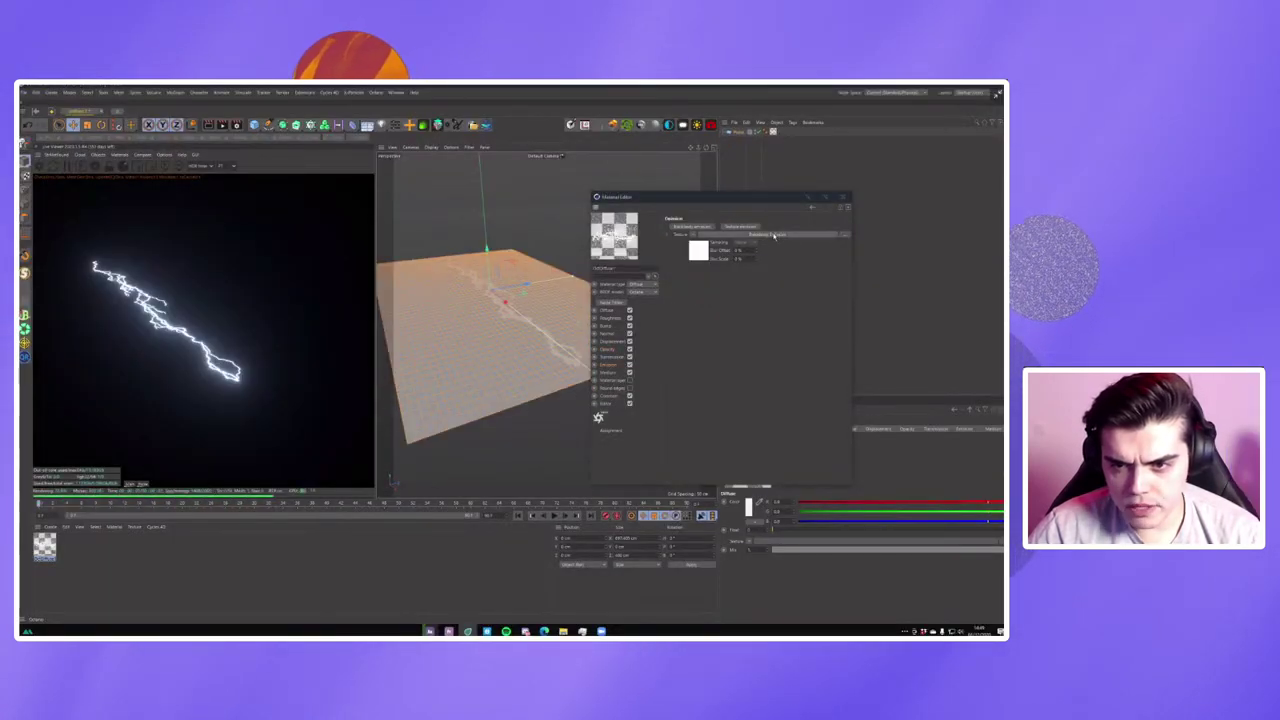
{"action": "left_click", "coordinate": [693, 226]}
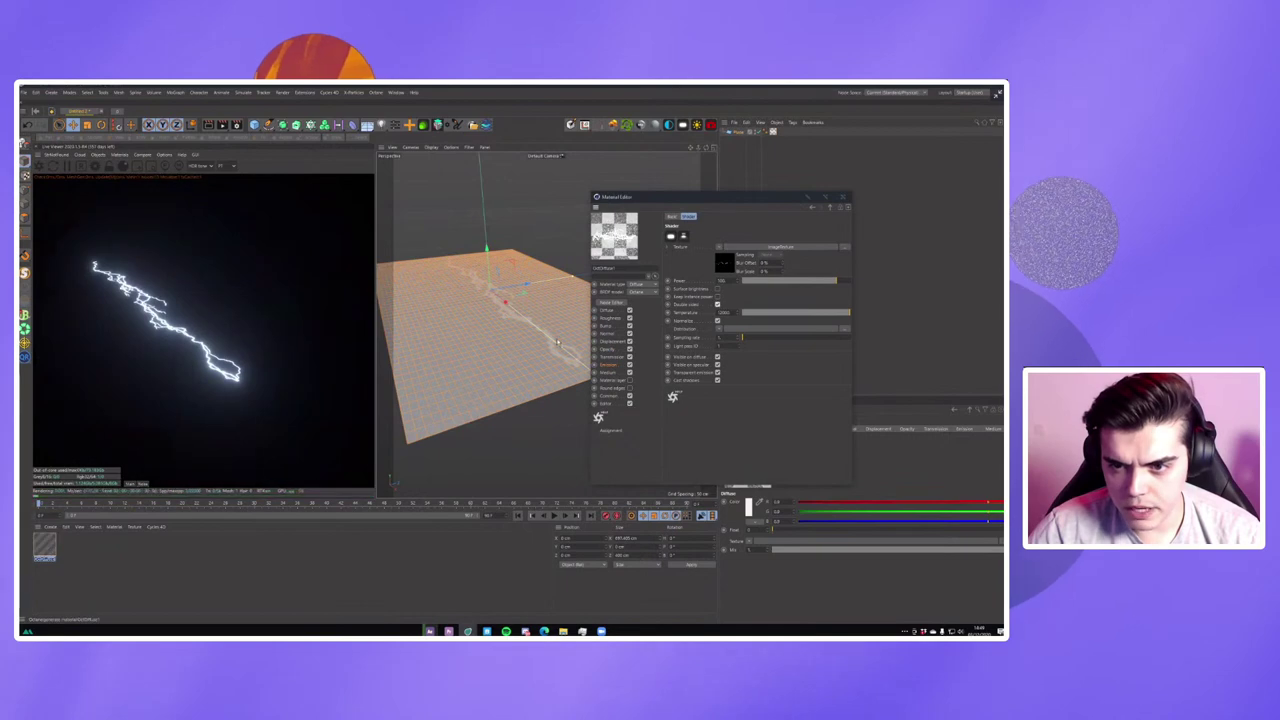
{"action": "mouse_move", "coordinate": [525, 320]}
{"action": "left_mouse_down"}
{"action": "mouse_move", "coordinate": [541, 333]}
{"action": "mouse_move", "coordinate": [548, 305]}
{"action": "left_mouse_up"}
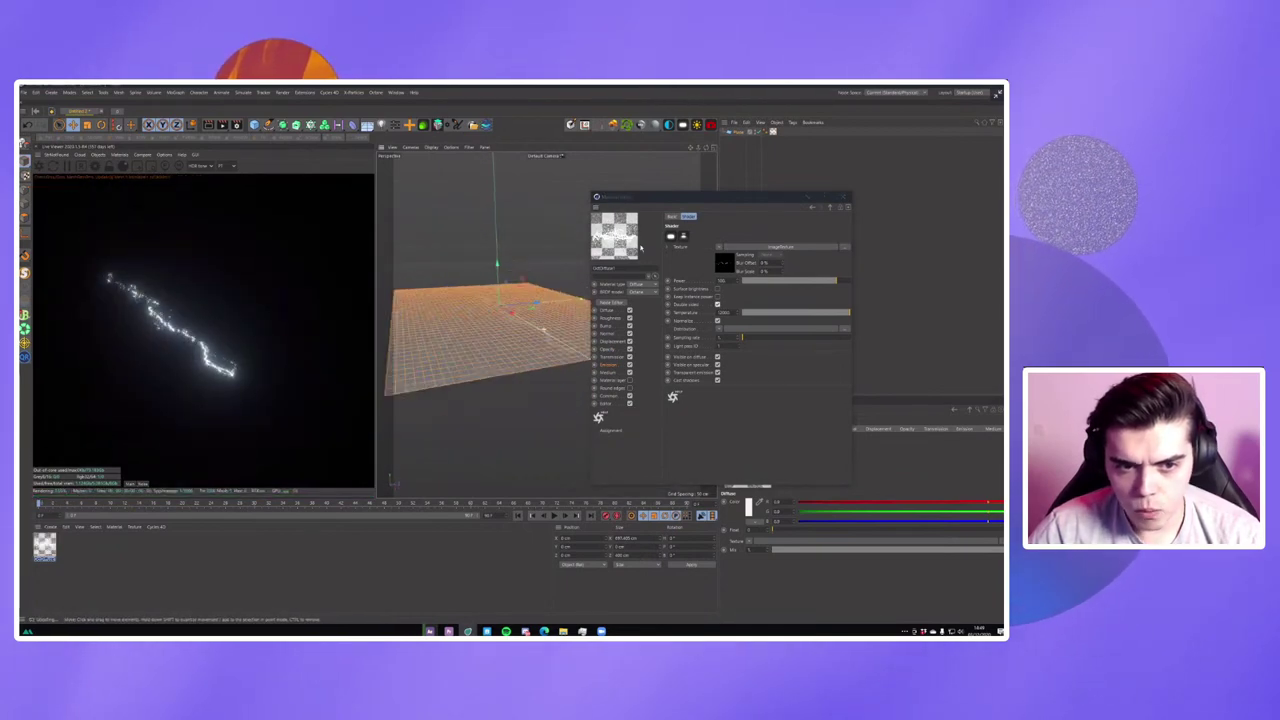
{"action": "left_click", "coordinate": [845, 197]}
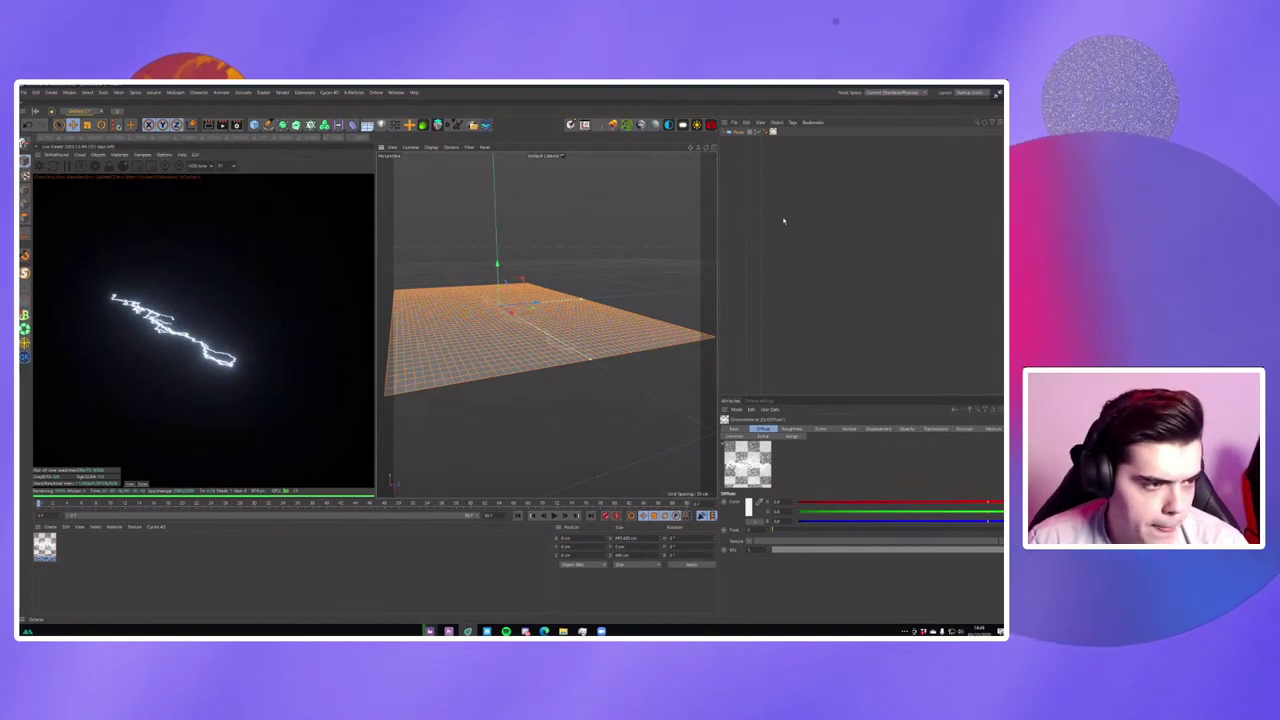
Add a Displacer deformer to the plane driven by a Noise shader at about 500% scale.
{"action": "left_click", "coordinate": [731, 133]}
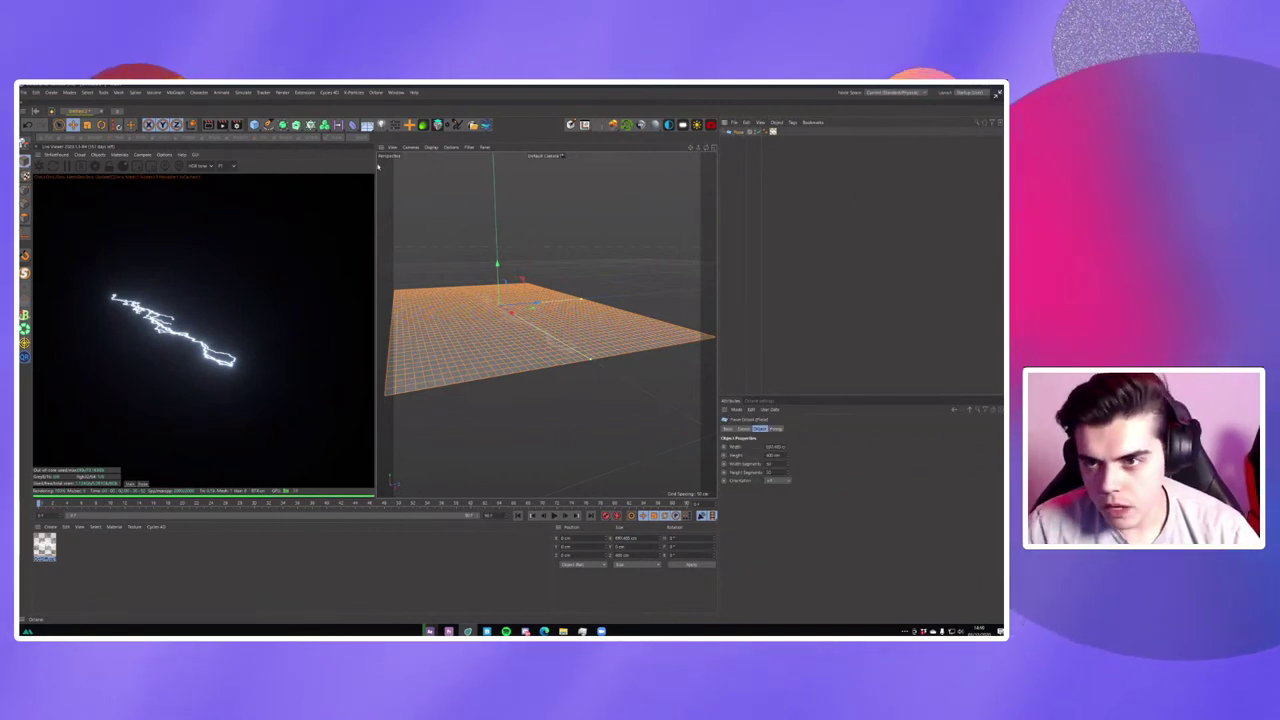
{"action": "left_click", "coordinate": [352, 124]}
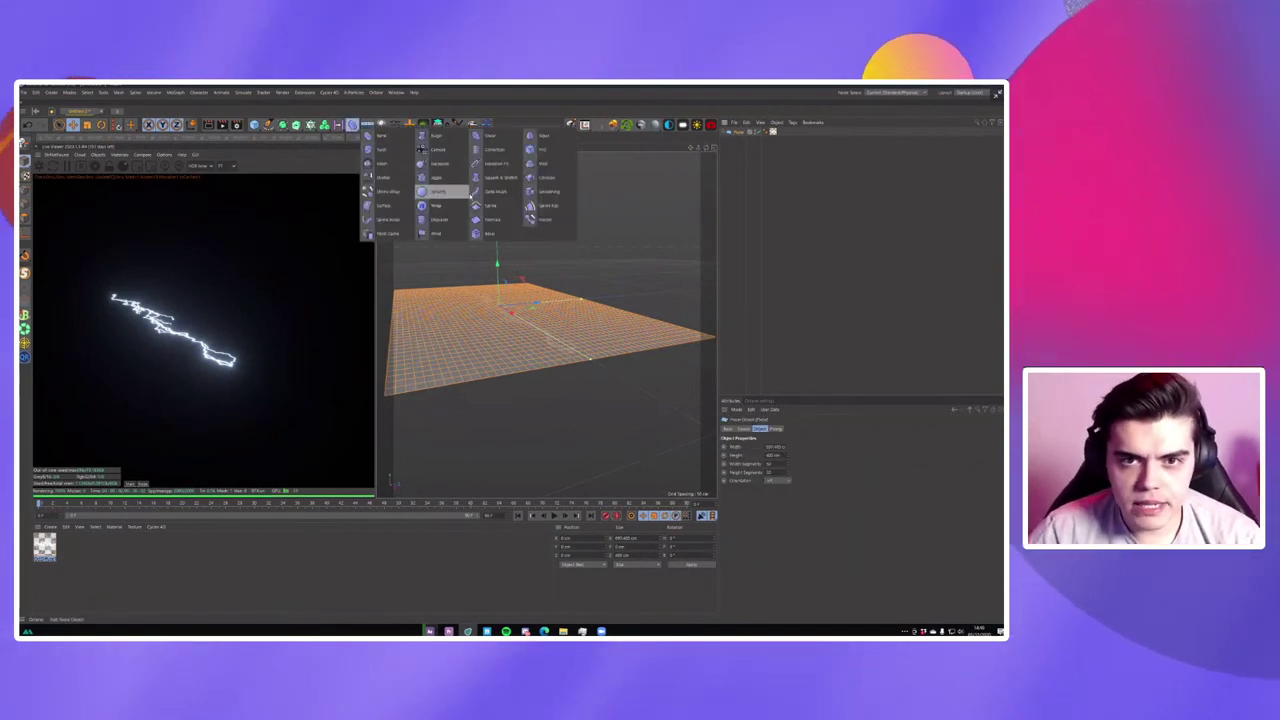
{"action": "left_click", "coordinate": [438, 219]}
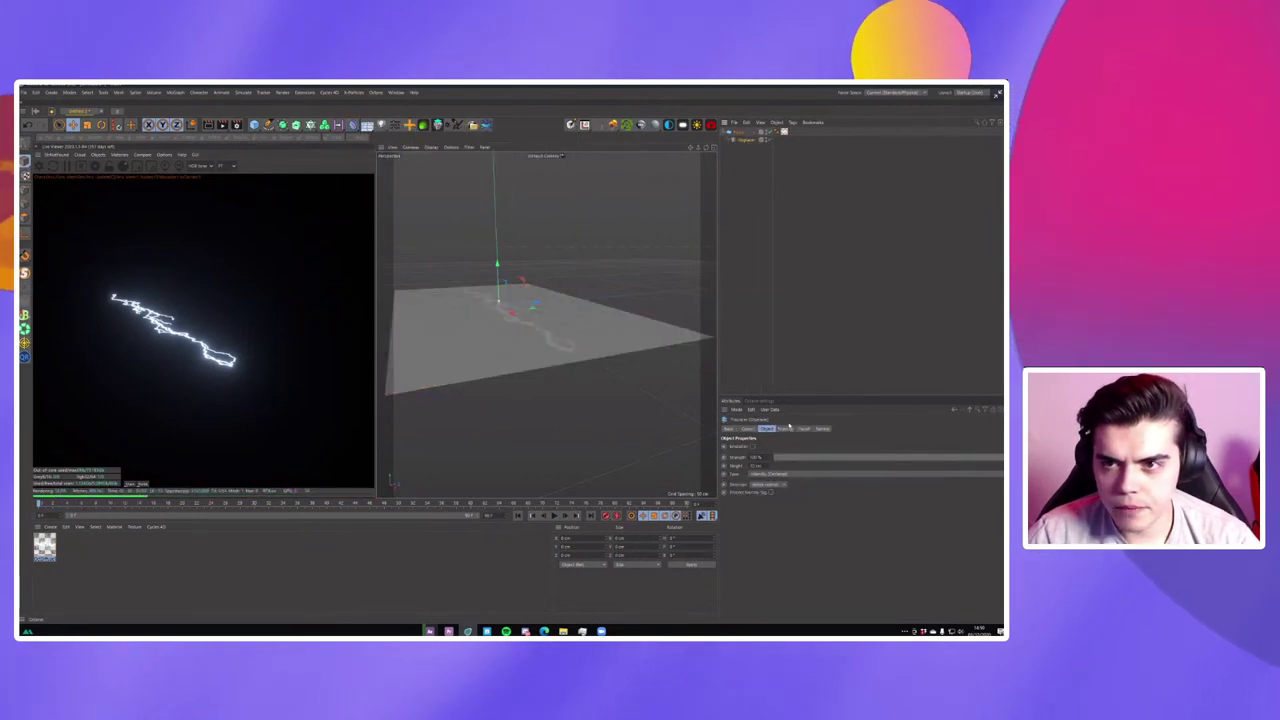
{"action": "left_click", "coordinate": [822, 428]}
{"action": "left_click", "coordinate": [748, 454]}
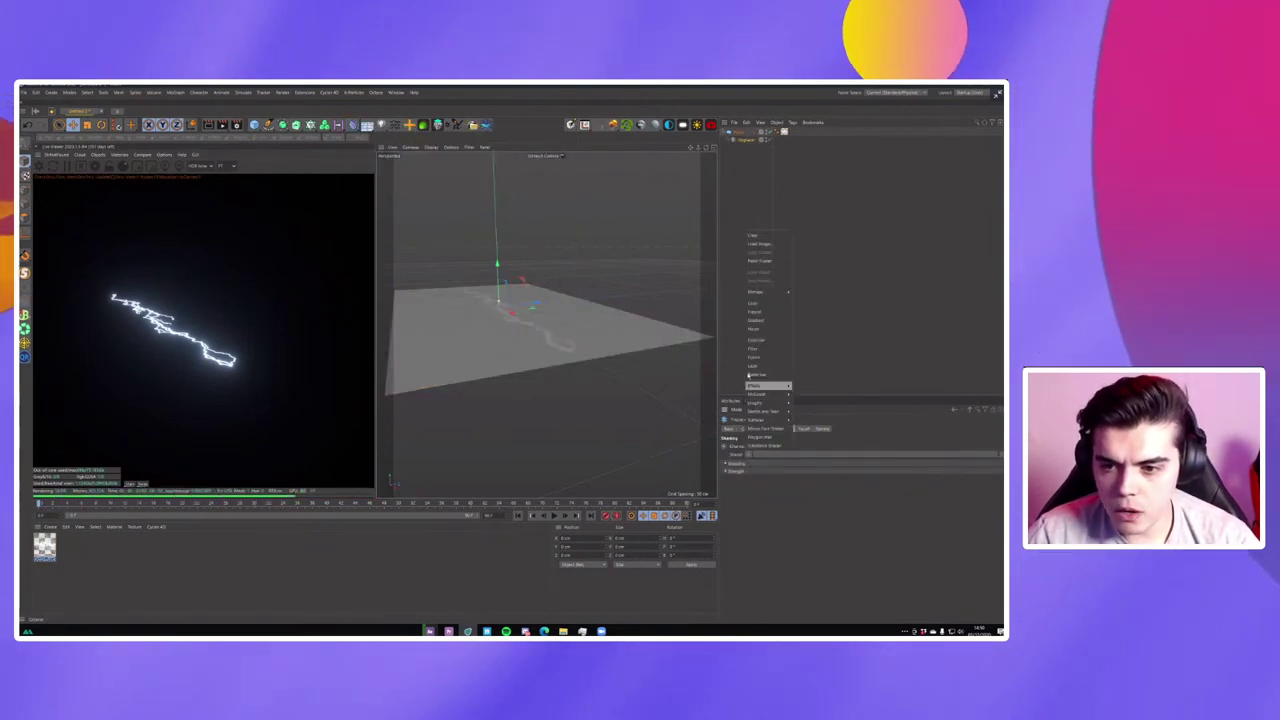
{"action": "left_click", "coordinate": [755, 328]}
{"action": "left_click", "coordinate": [822, 451]}
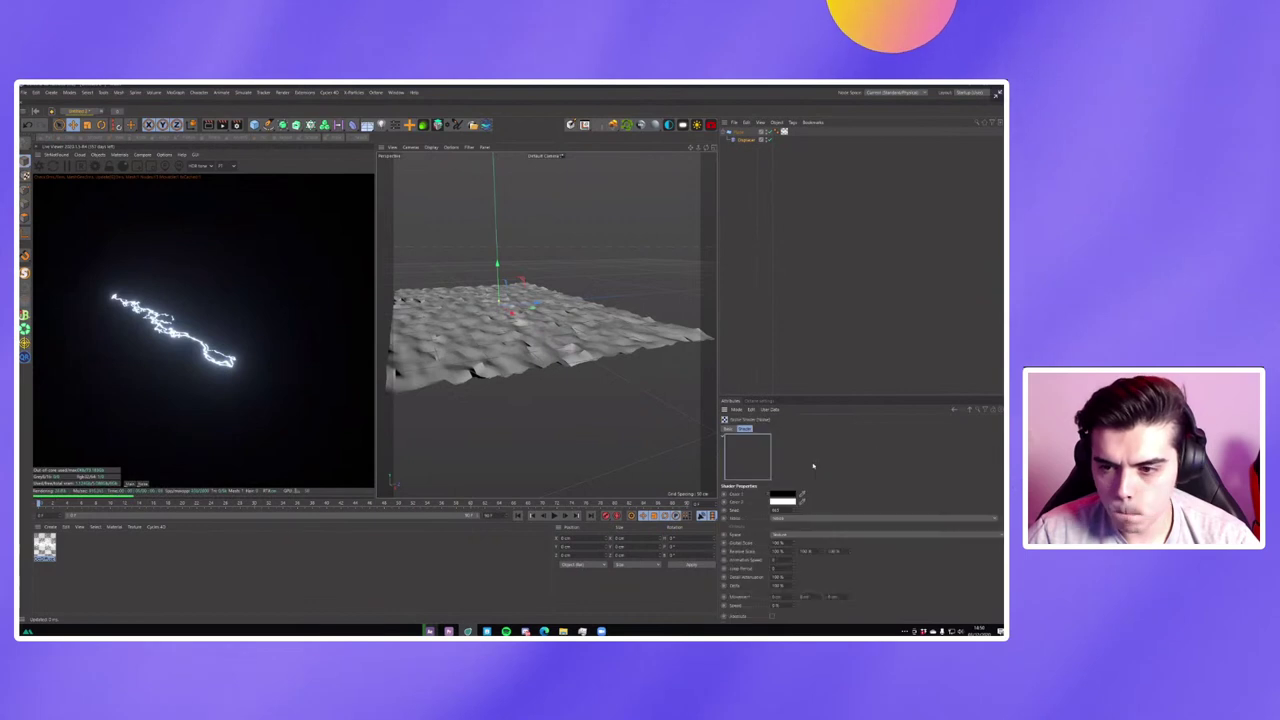
{"action": "left_click_drag", "start_coordinate": [791, 543], "coordinate": [791, 470]}
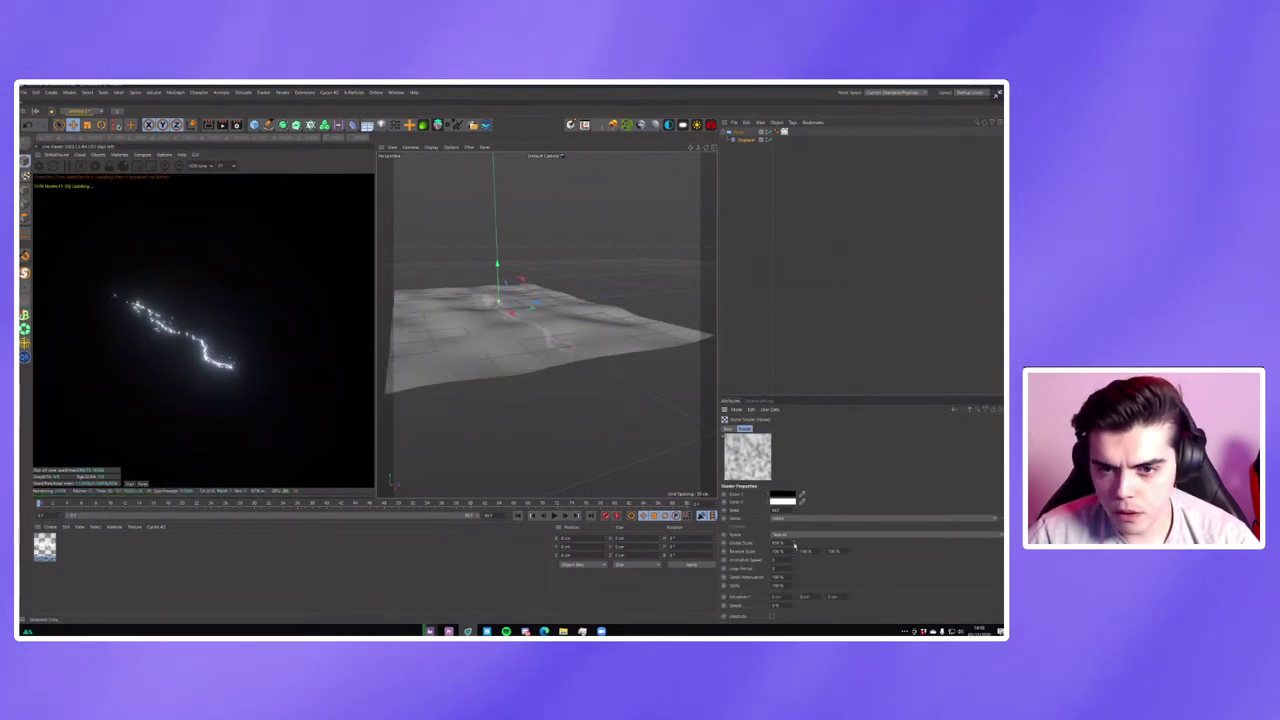
Tune the Displacer height, raising the peaks then lowering them for gentle waves.
{"action": "left_click", "coordinate": [745, 140]}
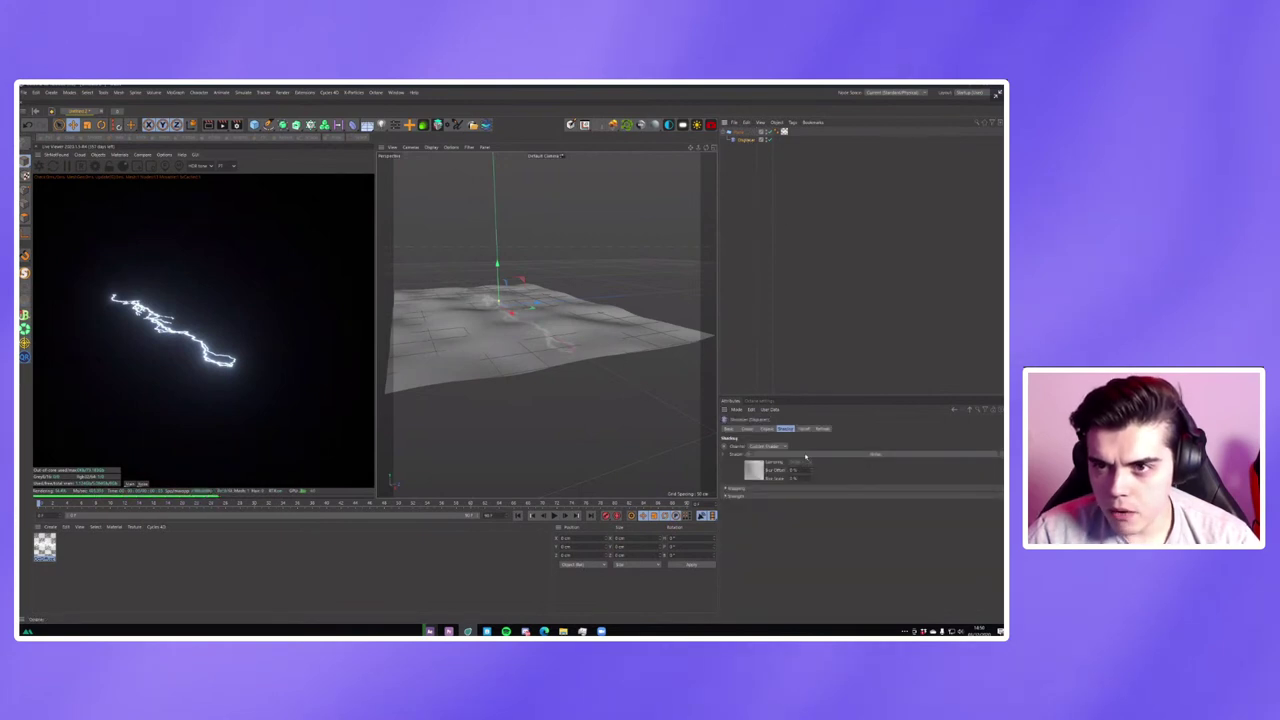
{"action": "left_click", "coordinate": [769, 429]}
{"action": "left_click_drag", "start_coordinate": [773, 465], "coordinate": [773, 440]}
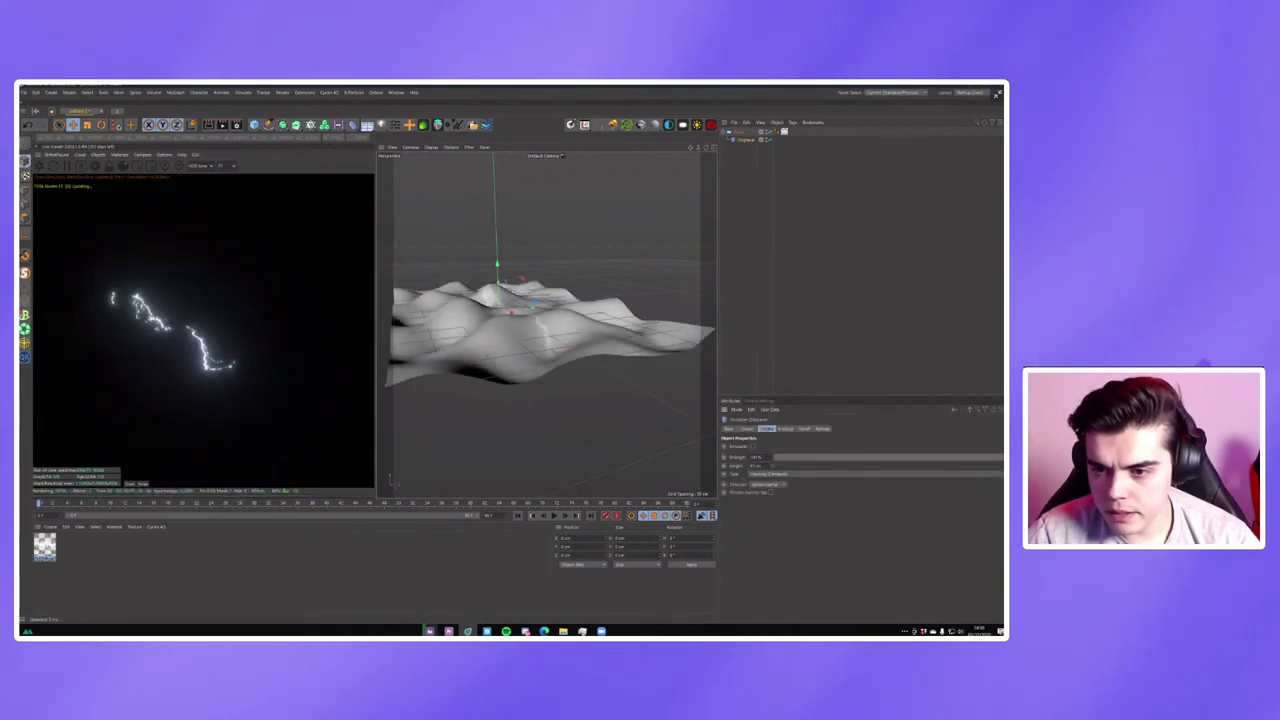
{"action": "left_click_drag", "start_coordinate": [528, 323], "coordinate": [488, 307]}
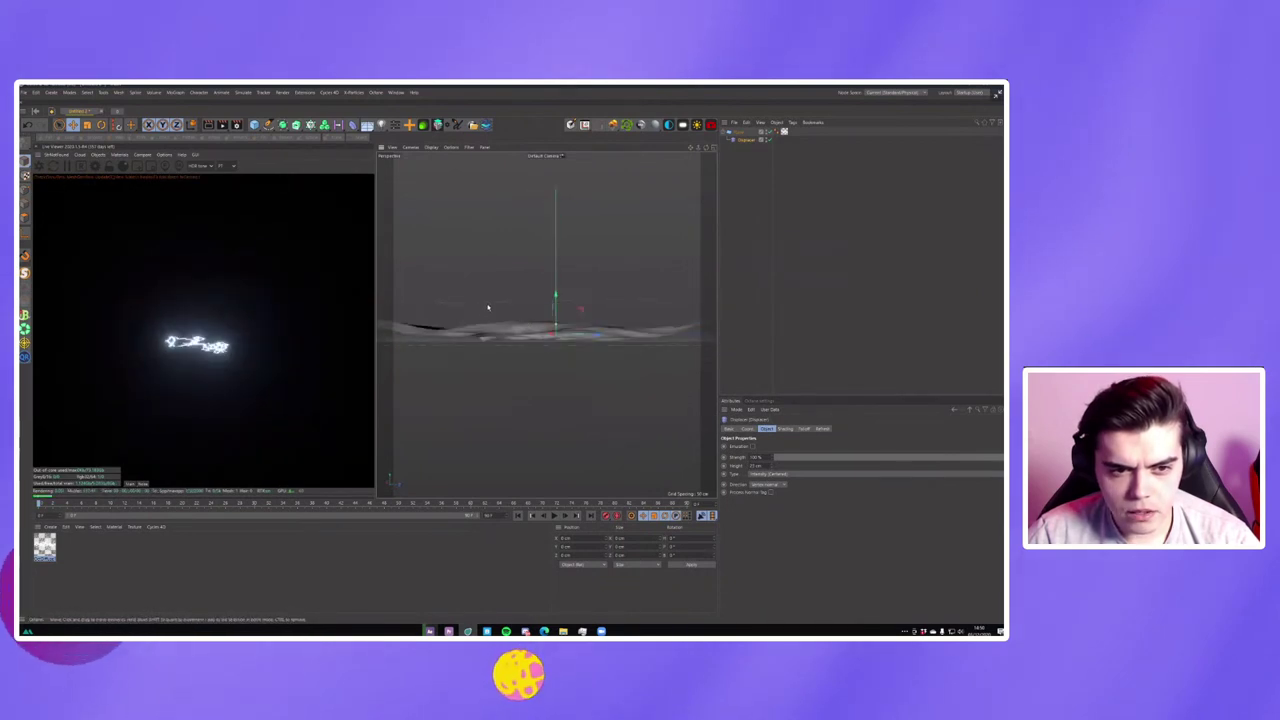
{"action": "left_click_drag", "start_coordinate": [773, 469], "coordinate": [753, 458]}
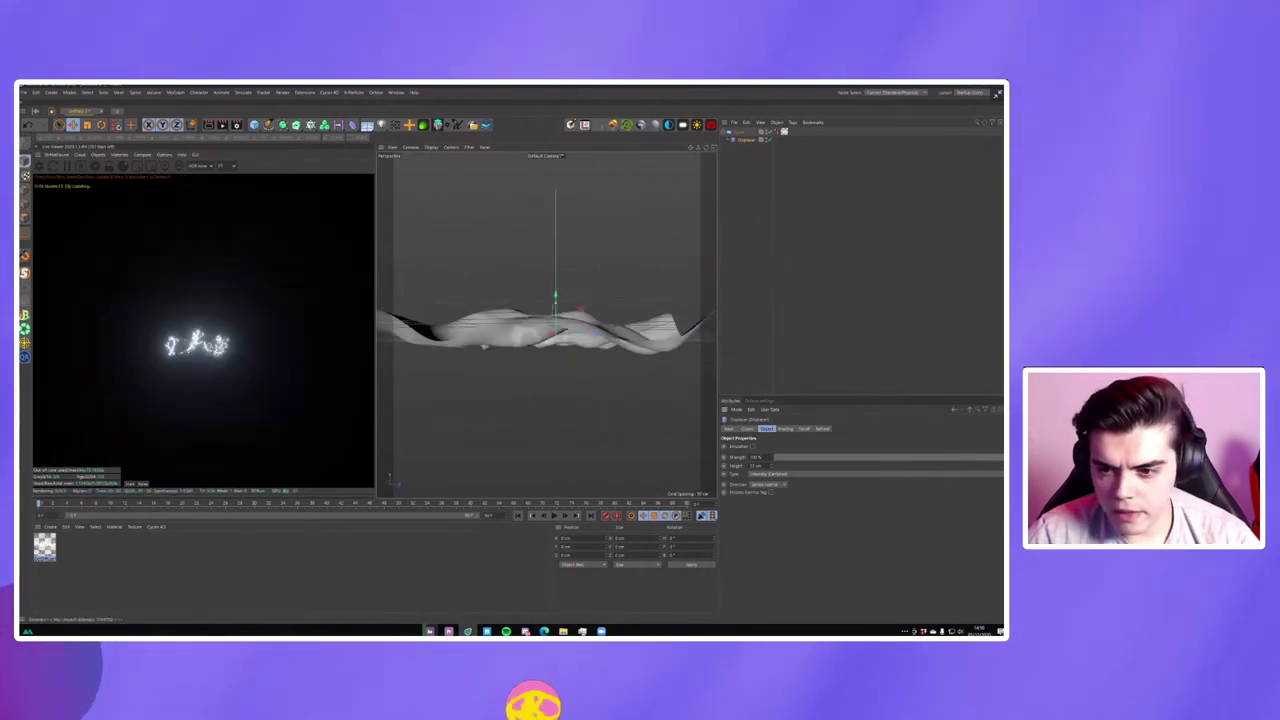
{"action": "mouse_move", "coordinate": [544, 353]}
{"action": "left_mouse_down"}
{"action": "mouse_move", "coordinate": [551, 337]}
{"action": "mouse_move", "coordinate": [522, 338]}
{"action": "mouse_move", "coordinate": [539, 334]}
{"action": "mouse_move", "coordinate": [548, 353]}
{"action": "left_mouse_up"}
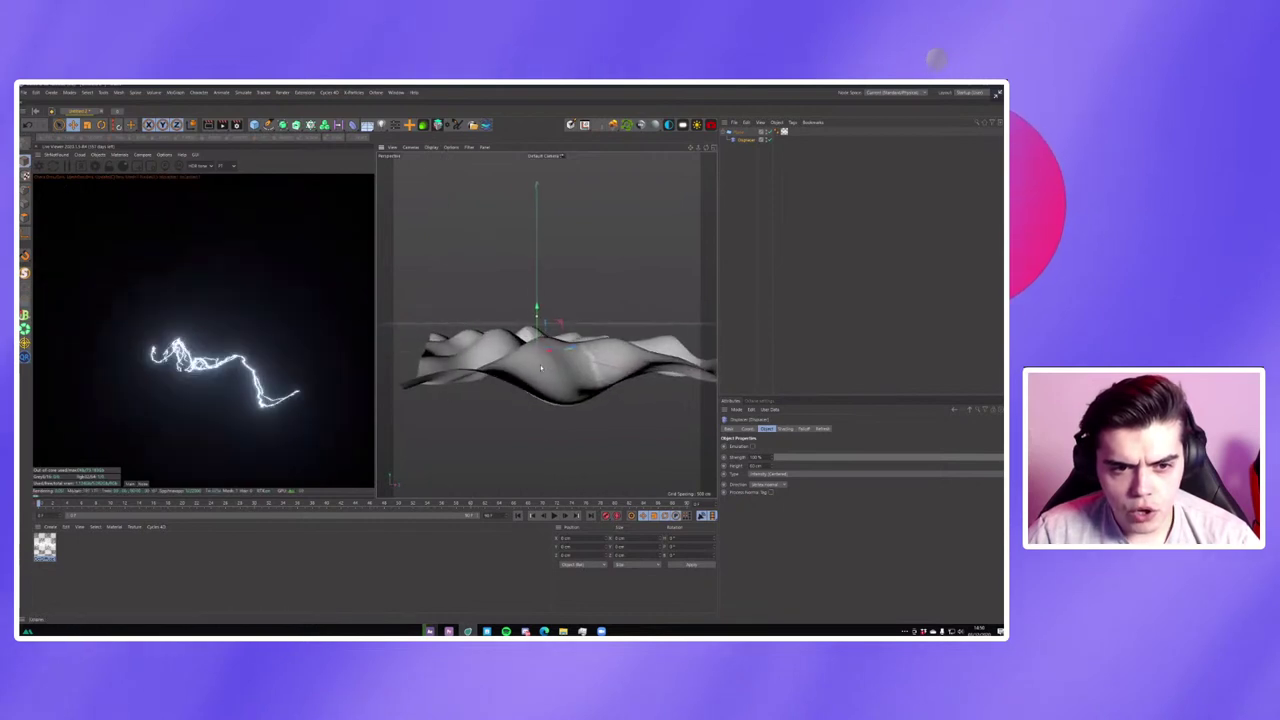
{"action": "left_click", "coordinate": [548, 353]}
{"action": "left_click", "coordinate": [745, 140]}
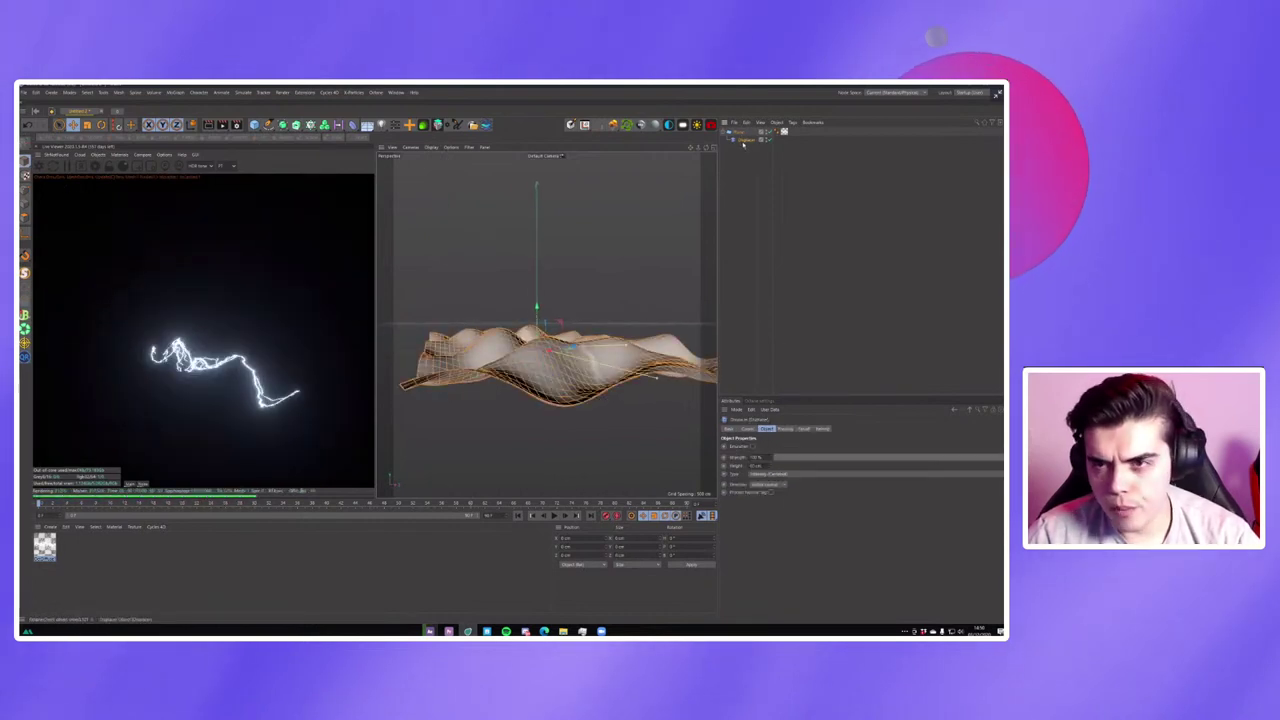
{"action": "left_click_drag", "start_coordinate": [771, 468], "coordinate": [770, 466]}
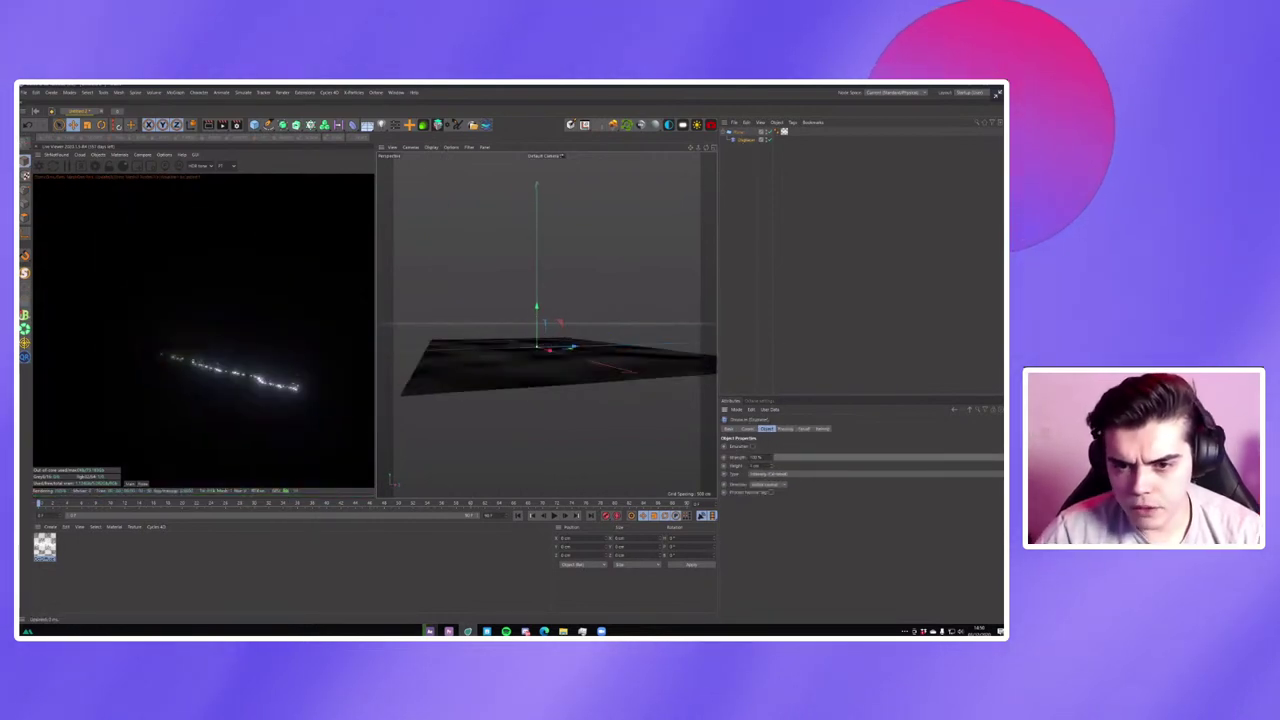
Tilt the lightning plane steeply with the Rotate tool.
{"action": "left_click", "coordinate": [733, 131]}
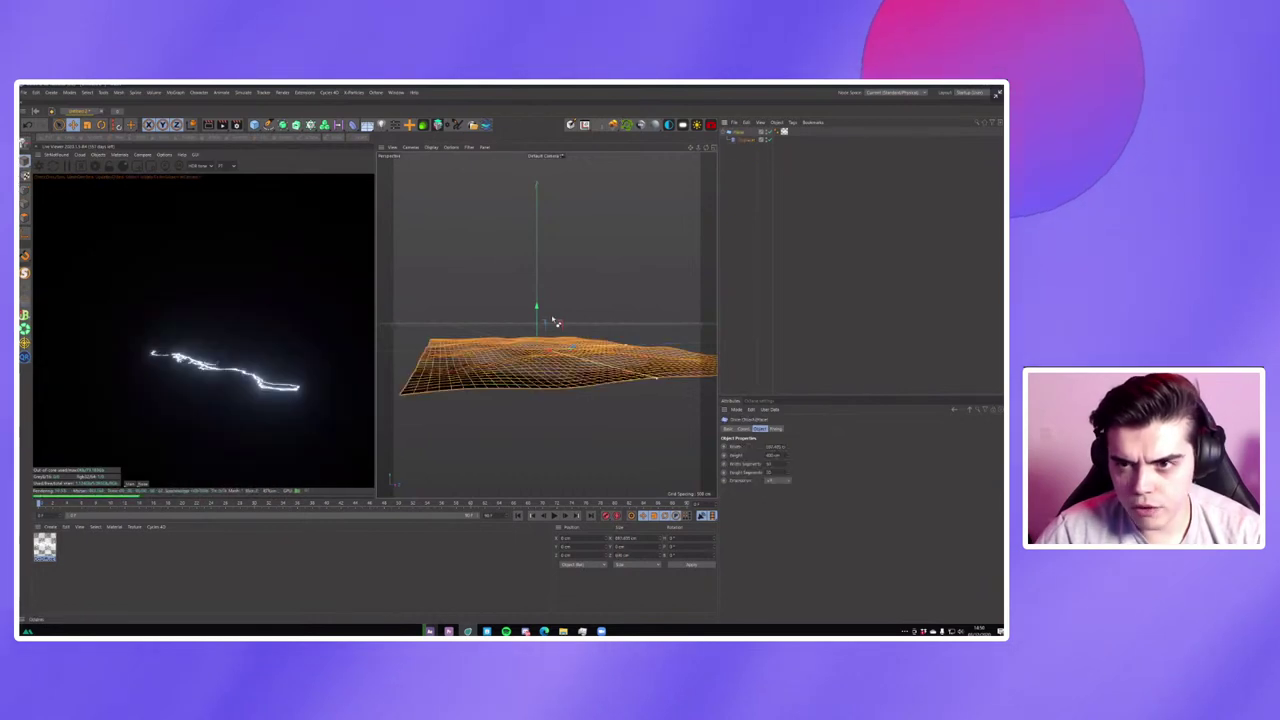
{"action": "key", "text": "r"}
{"action": "left_click", "coordinate": [524, 327]}
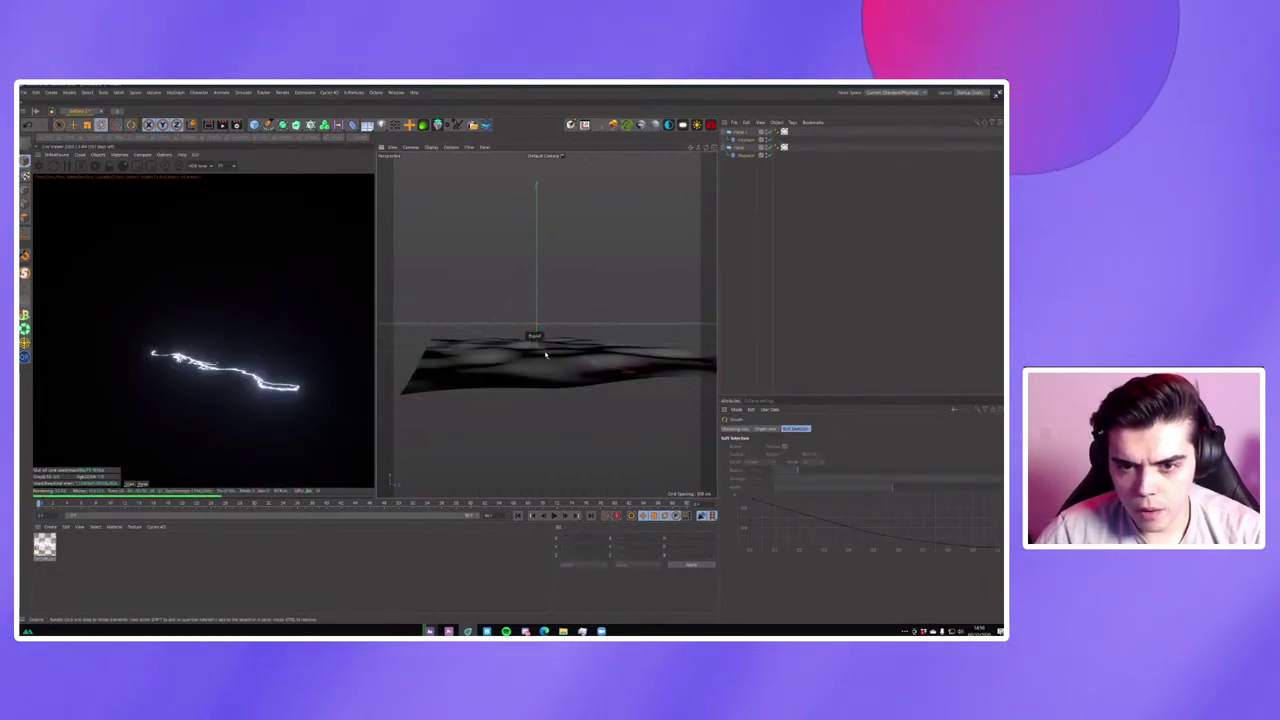
{"action": "left_click", "coordinate": [534, 330]}
{"action": "mouse_move", "coordinate": [531, 327]}
{"action": "left_mouse_down"}
{"action": "mouse_move", "coordinate": [517, 337]}
{"action": "mouse_move", "coordinate": [531, 323]}
{"action": "left_mouse_up"}
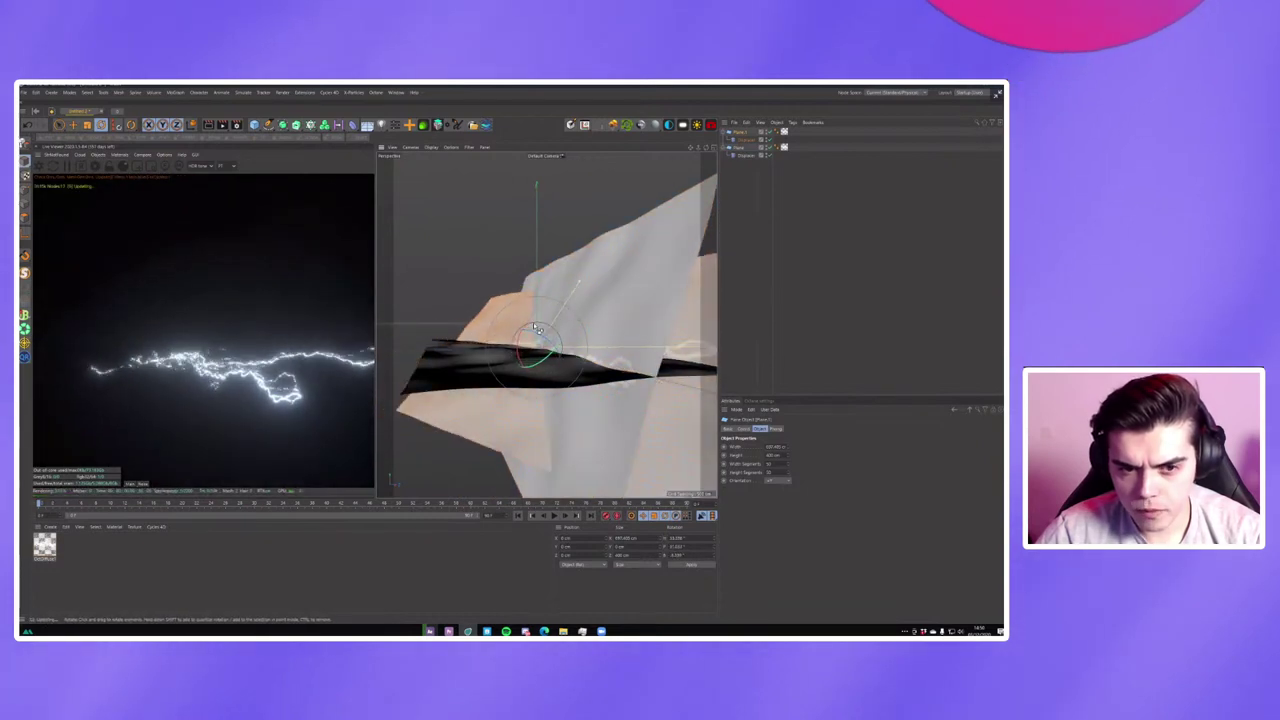
Make rotated copies Plane.1–Plane.3 so the bolts spread into a horizontal burst.
{"action": "left_click_drag", "start_coordinate": [517, 352], "coordinate": [570, 397]}
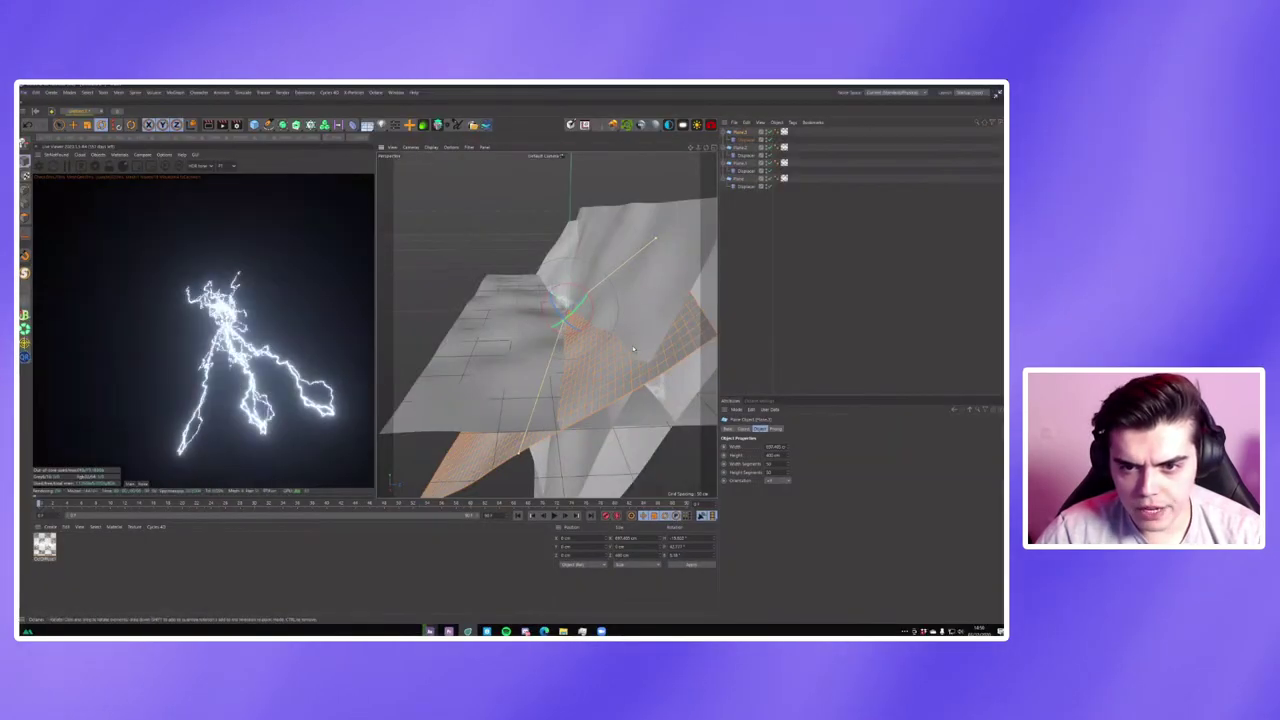
{"action": "mouse_move", "coordinate": [632, 345]}
{"action": "left_mouse_down"}
{"action": "mouse_move", "coordinate": [694, 360]}
{"action": "mouse_move", "coordinate": [596, 317]}
{"action": "mouse_move", "coordinate": [582, 275]}
{"action": "mouse_move", "coordinate": [624, 266]}
{"action": "left_mouse_up"}
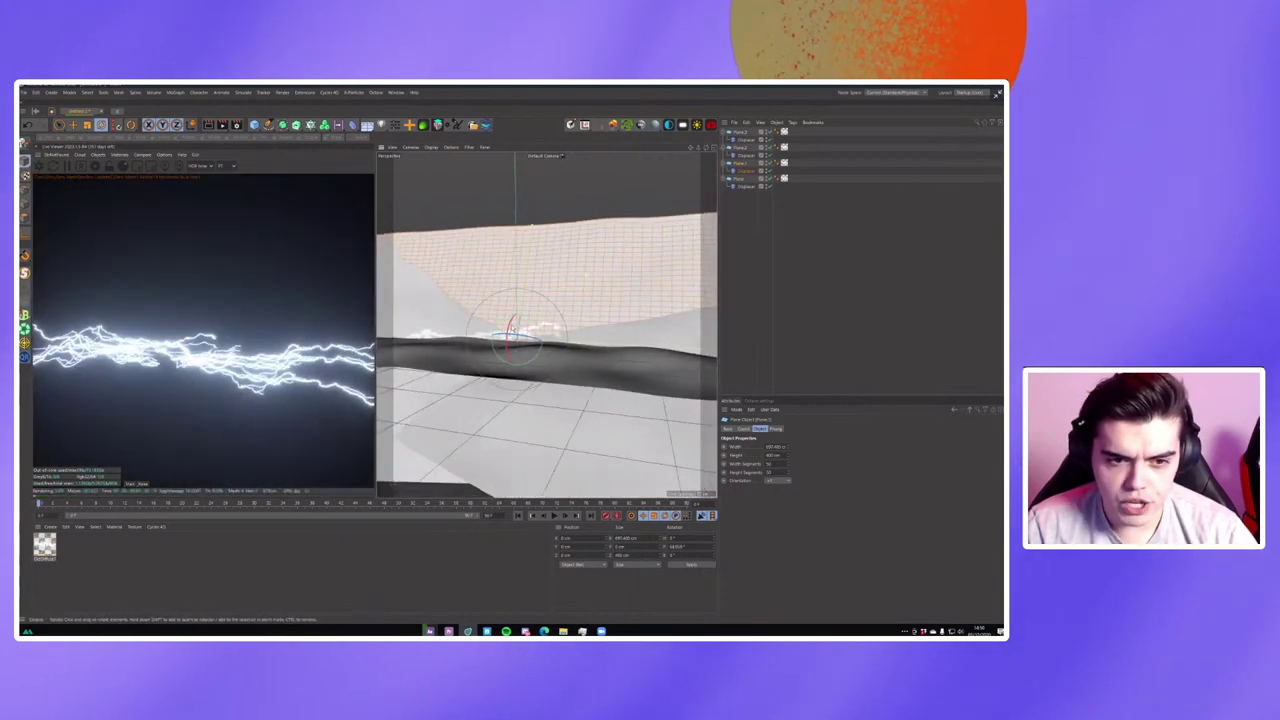
{"action": "left_click_drag", "start_coordinate": [510, 330], "coordinate": [580, 346]}
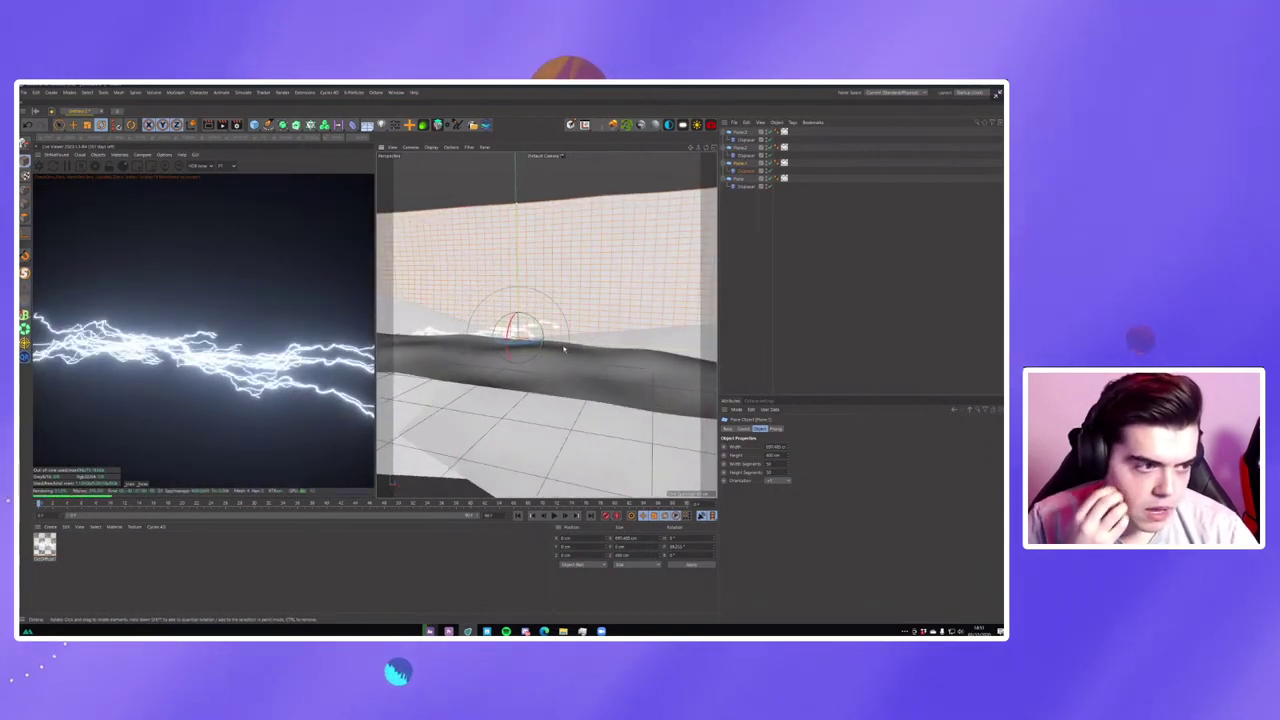
{"action": "mouse_move", "coordinate": [563, 348]}
{"action": "left_mouse_down"}
{"action": "mouse_move", "coordinate": [459, 321]}
{"action": "mouse_move", "coordinate": [587, 332]}
{"action": "mouse_move", "coordinate": [800, 210]}
{"action": "left_mouse_up"}
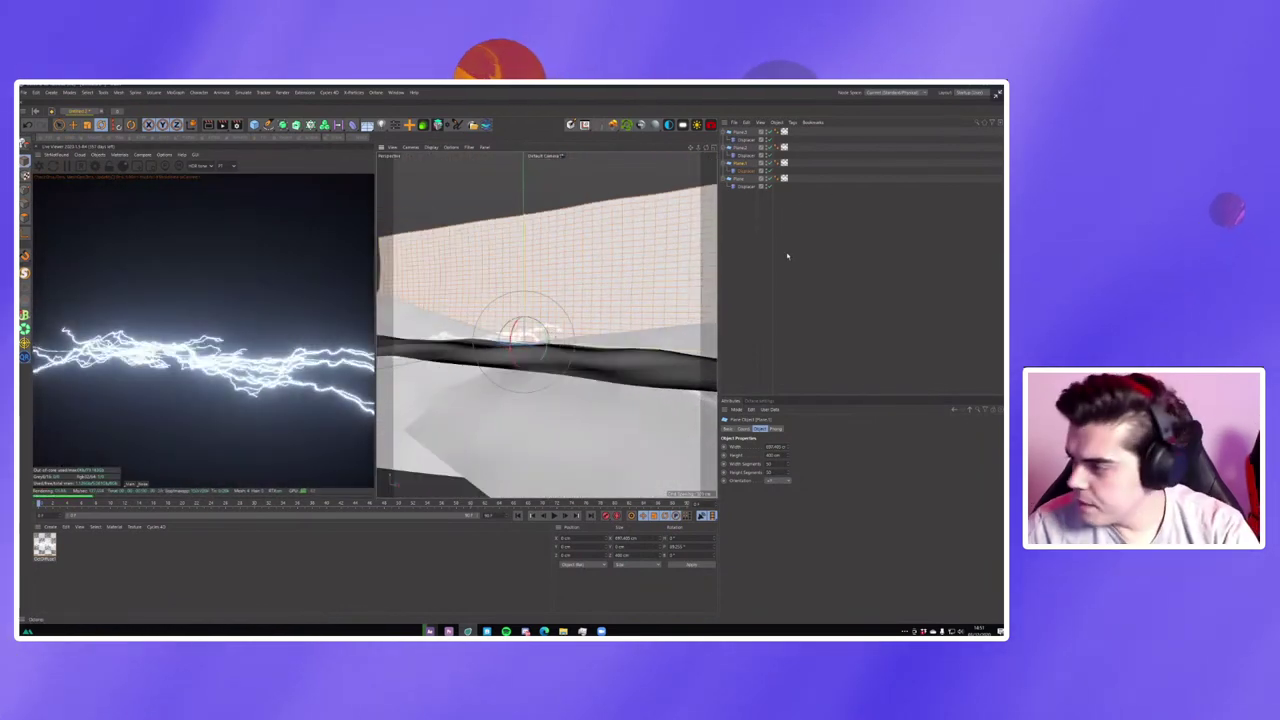
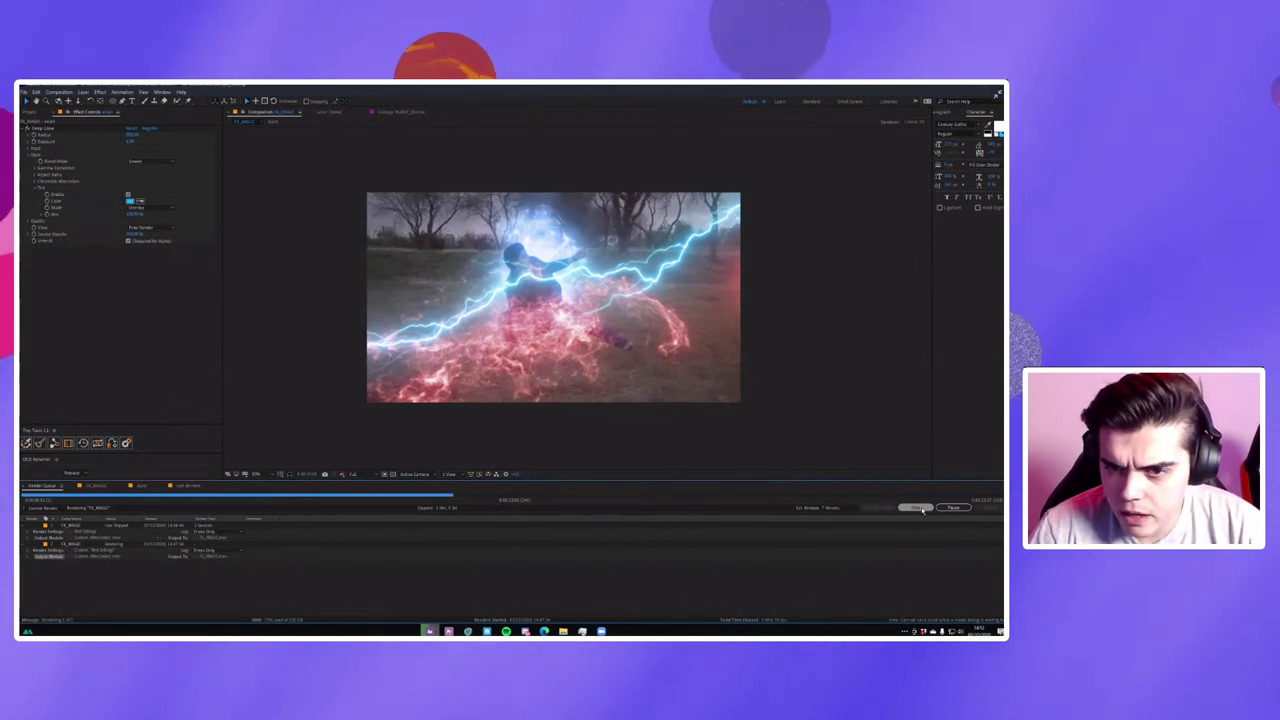
Stop the After Effects render and open Desktop > LIVE ADOBE MAGIC > 3 - EXPORT in File Explorer.
{"action": "left_click", "coordinate": [921, 509]}
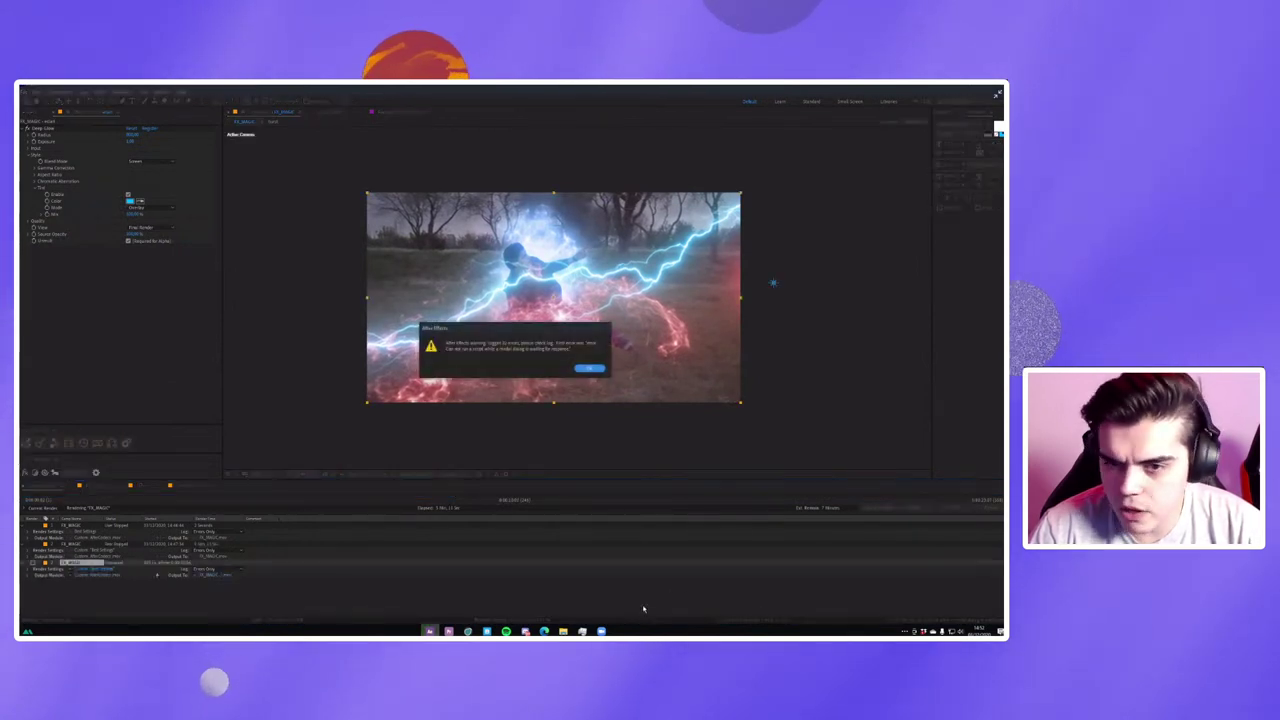
{"action": "key", "text": "Return"}
{"action": "mouse_move", "coordinate": [563, 631]}
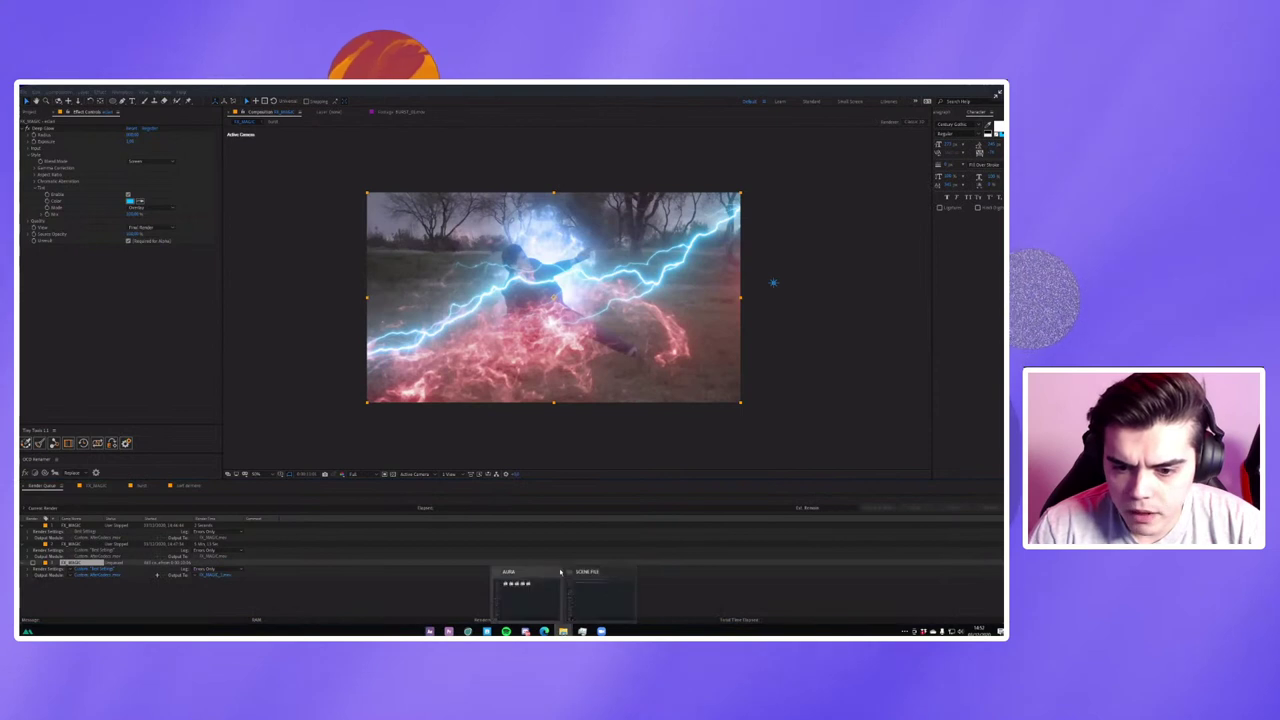
{"action": "left_click", "coordinate": [600, 590]}
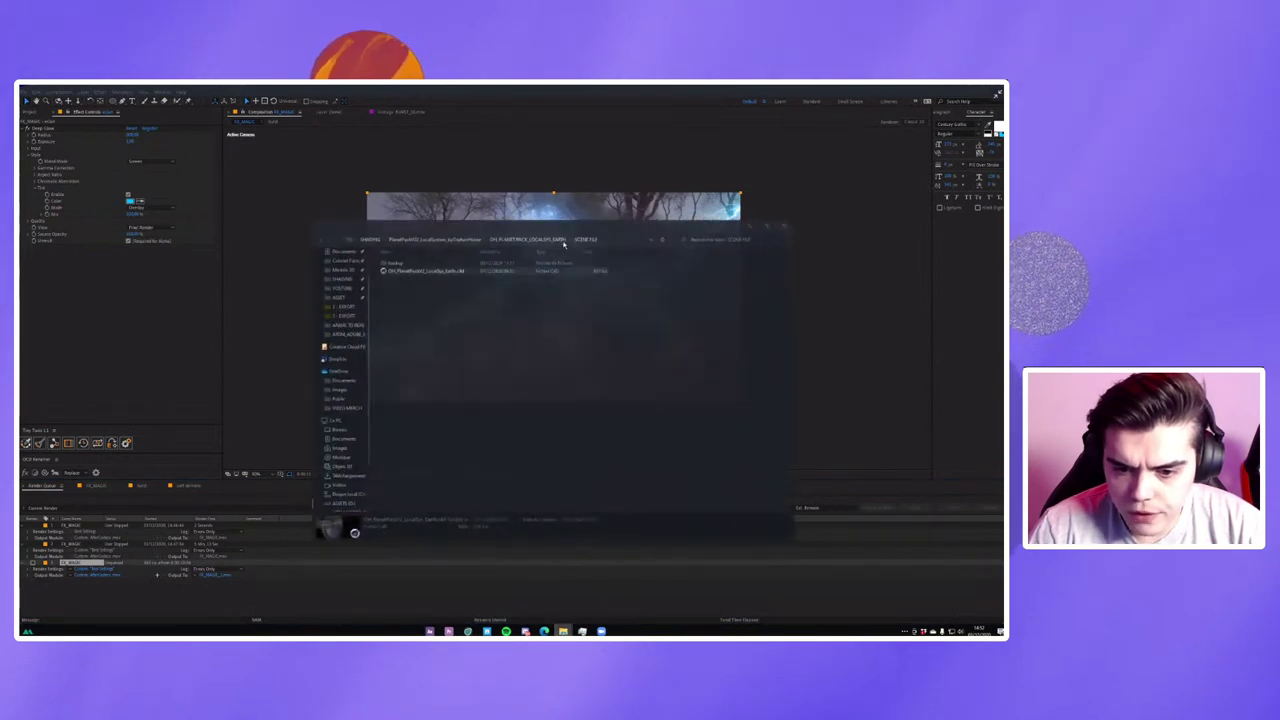
{"action": "left_click", "coordinate": [337, 261]}
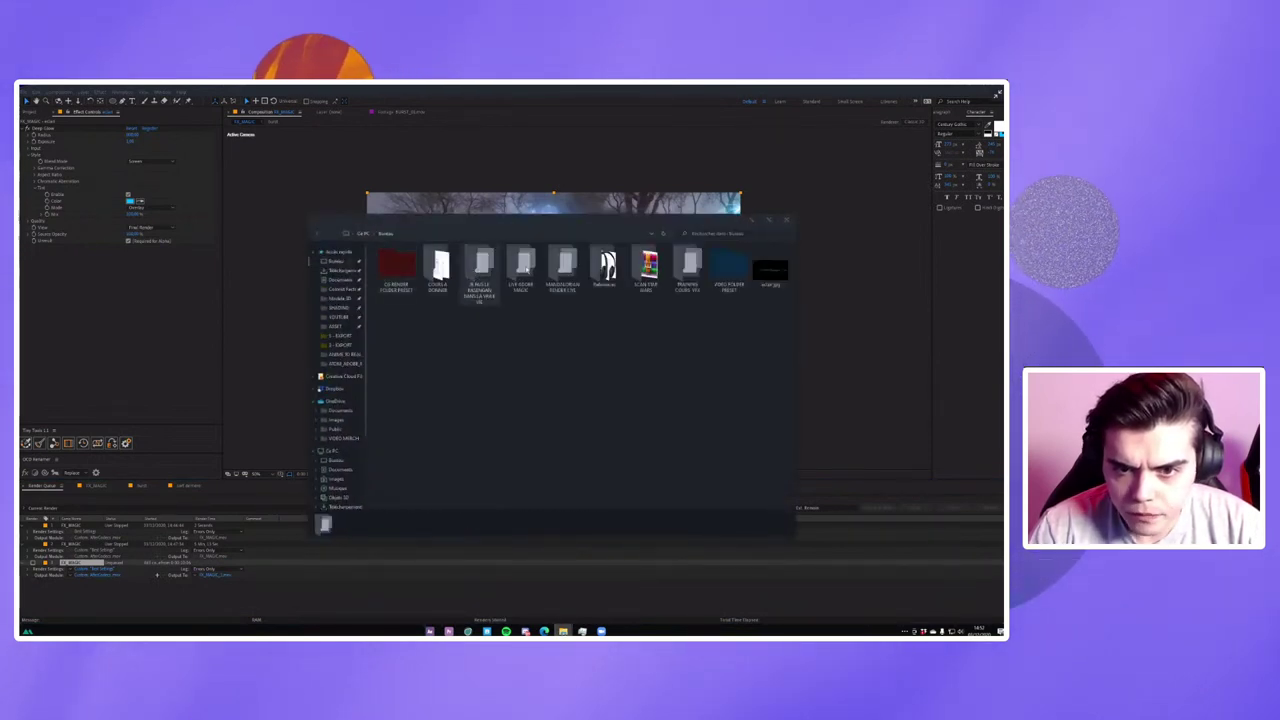
{"action": "double_click", "coordinate": [392, 268]}
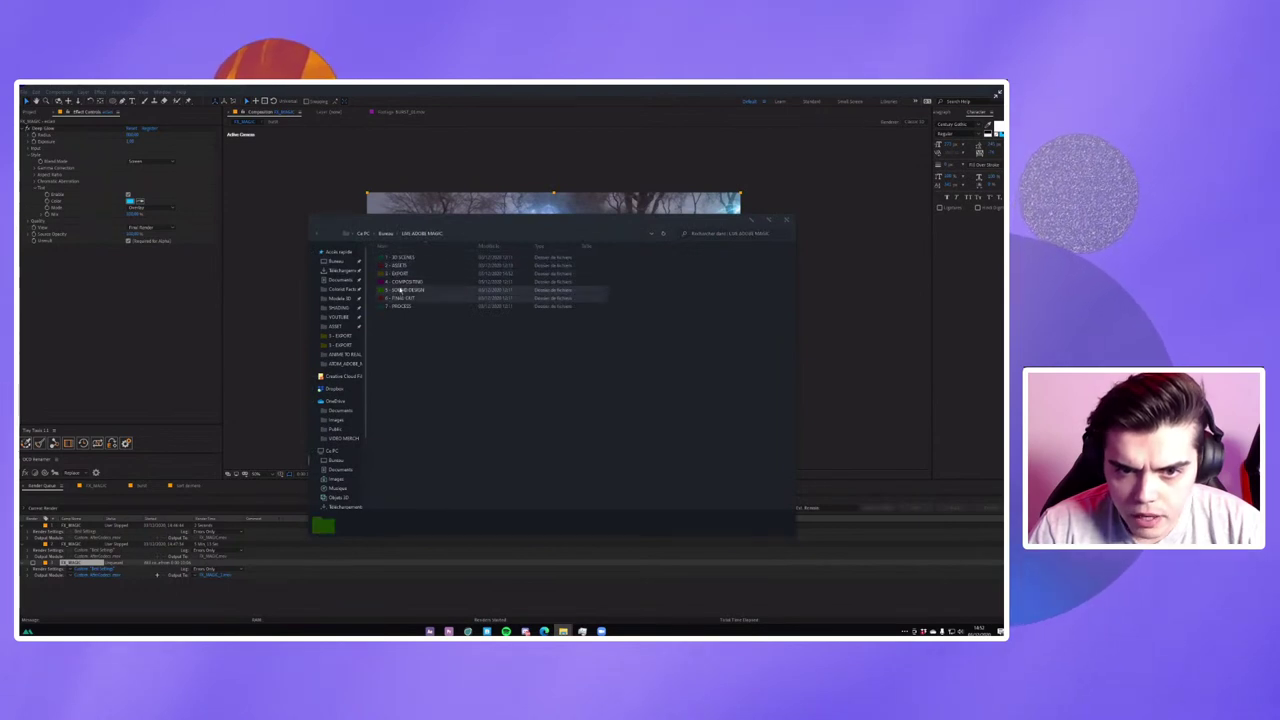
{"action": "double_click", "coordinate": [399, 270]}
Play FX_MAGIC.mov from 3 - EXPORT in Media Player Classic, then close the player.
{"action": "double_click", "coordinate": [394, 266]}
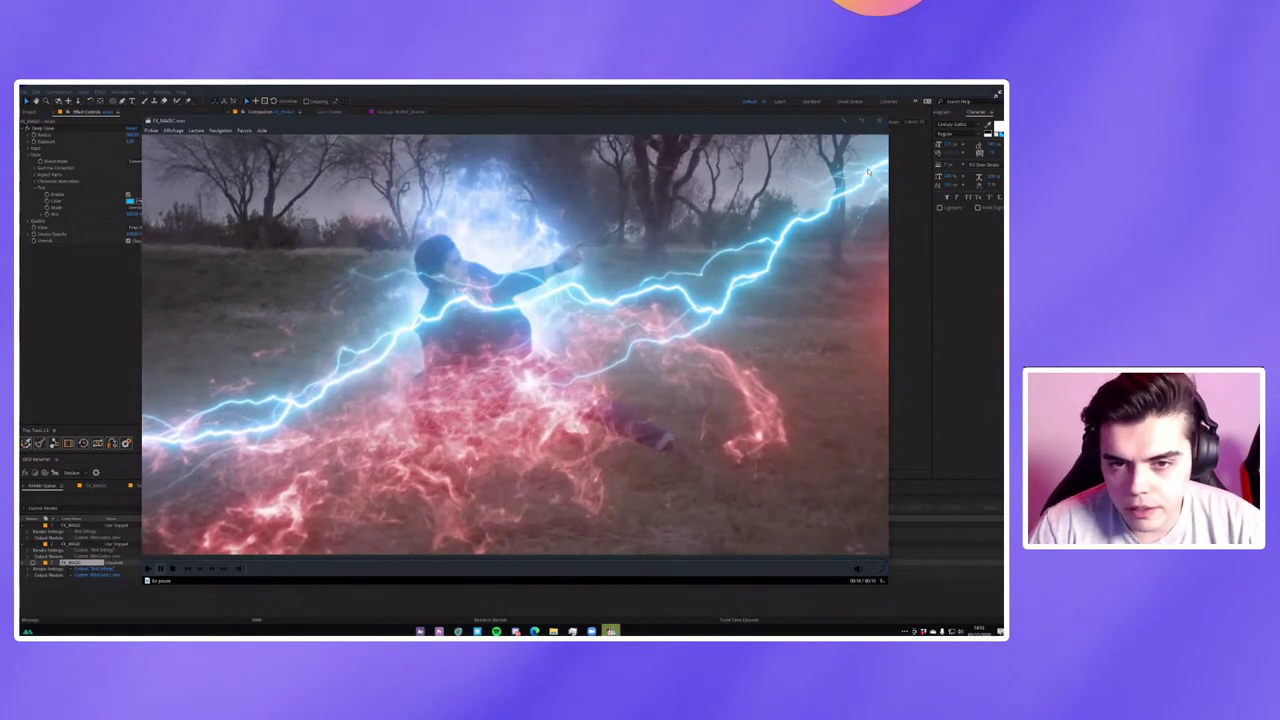
{"action": "left_click", "coordinate": [553, 631]}
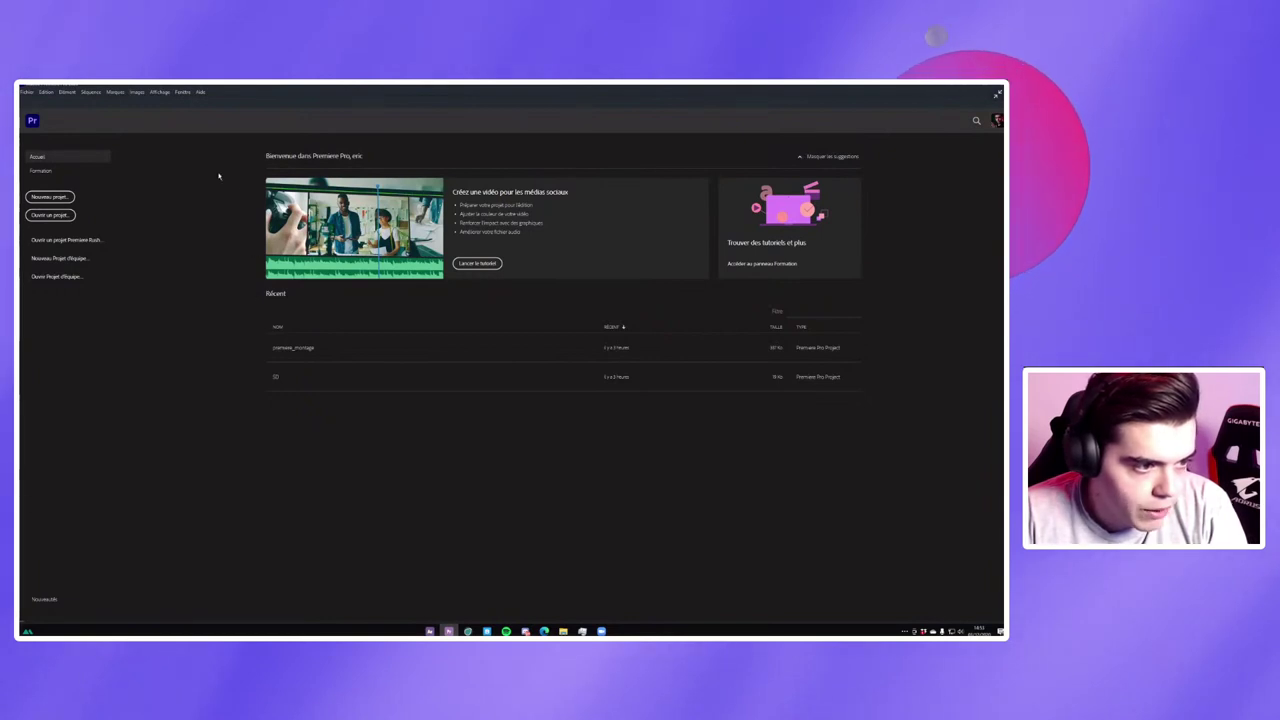
Create a new Premiere Pro project named 'test' located in LIVE ADOBE MAGIC > 1 - 3D SCENES.
{"action": "left_click", "coordinate": [62, 198]}
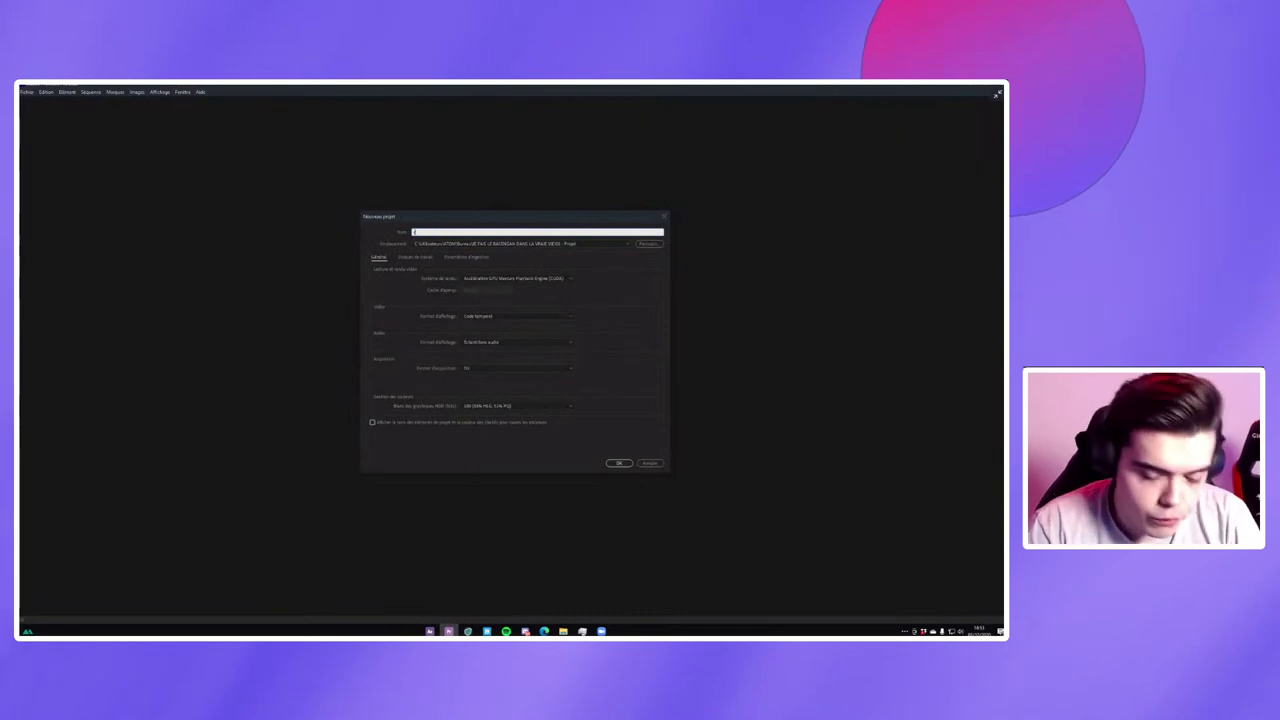
{"action": "type", "text": "test"}
{"action": "key", "text": "Tab"}
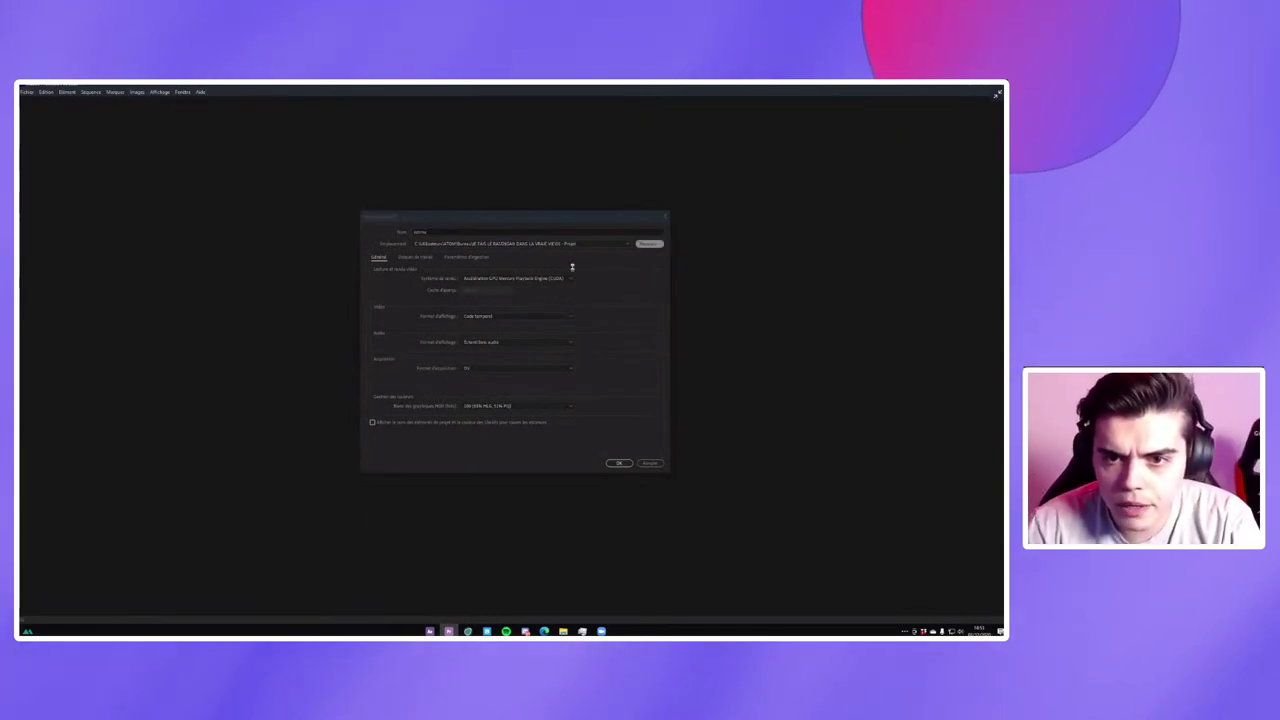
{"action": "key", "text": "space"}
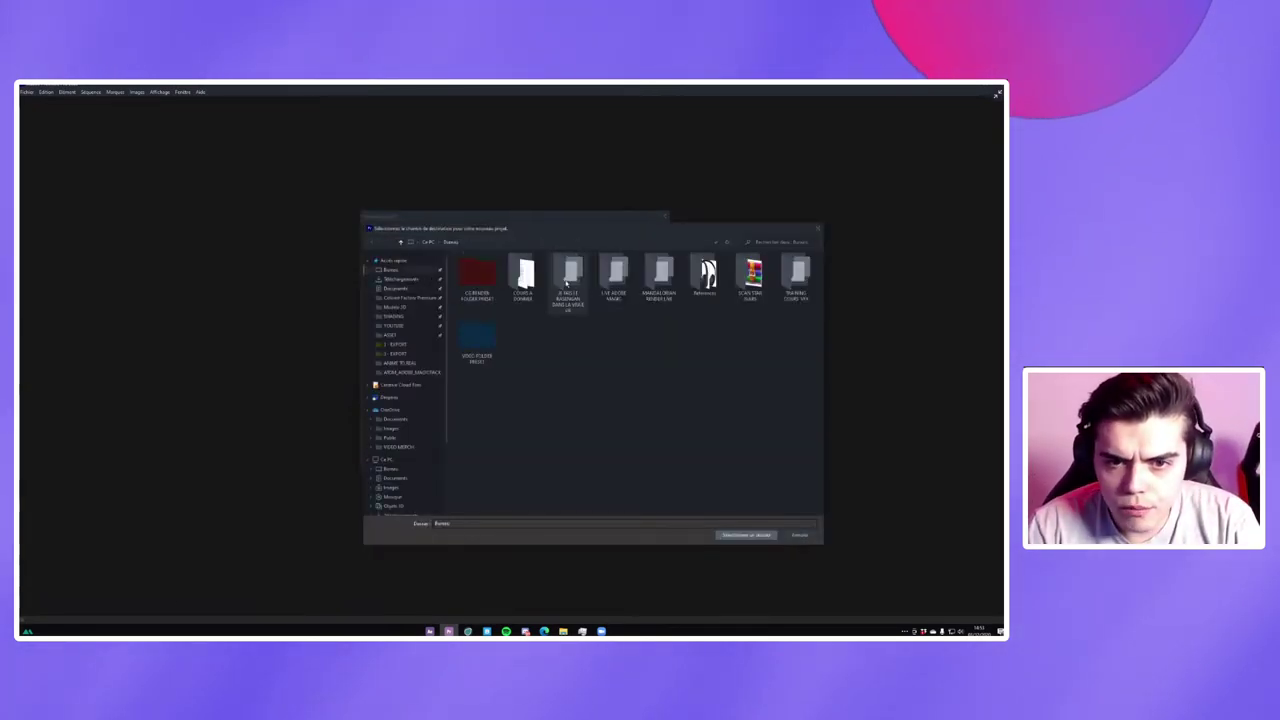
{"action": "double_click", "coordinate": [613, 278]}
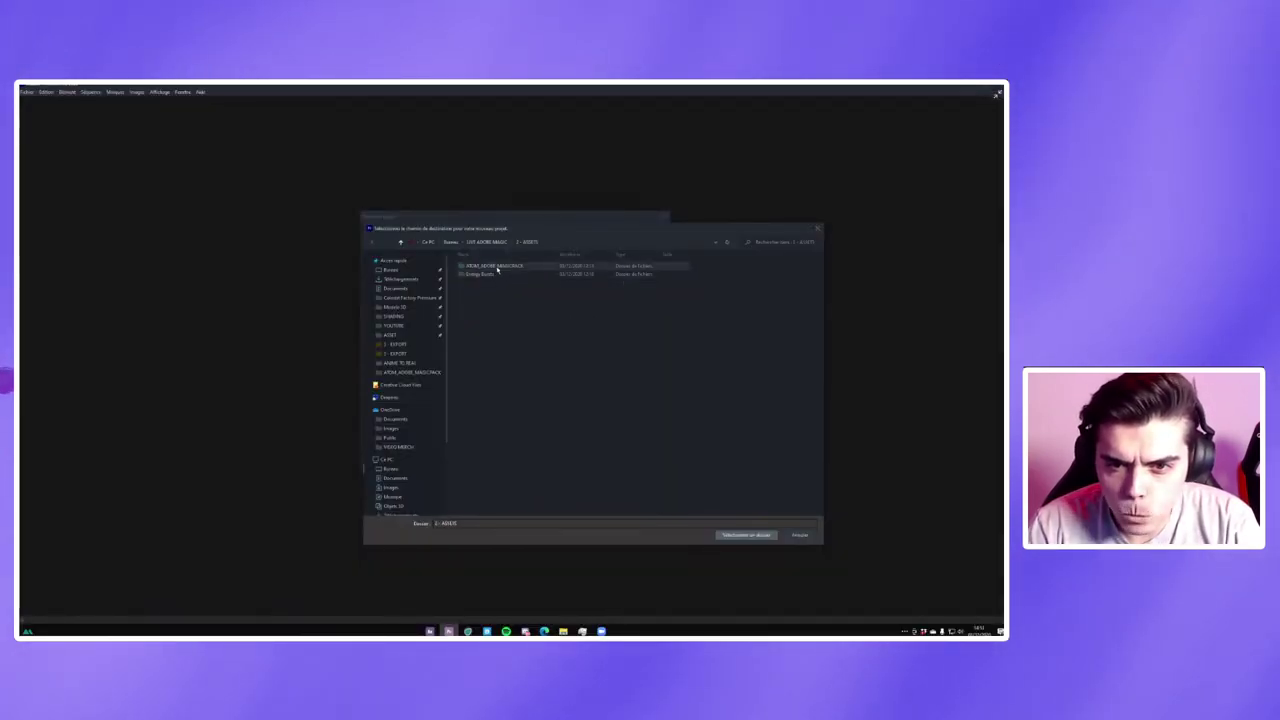
{"action": "double_click", "coordinate": [496, 266]}
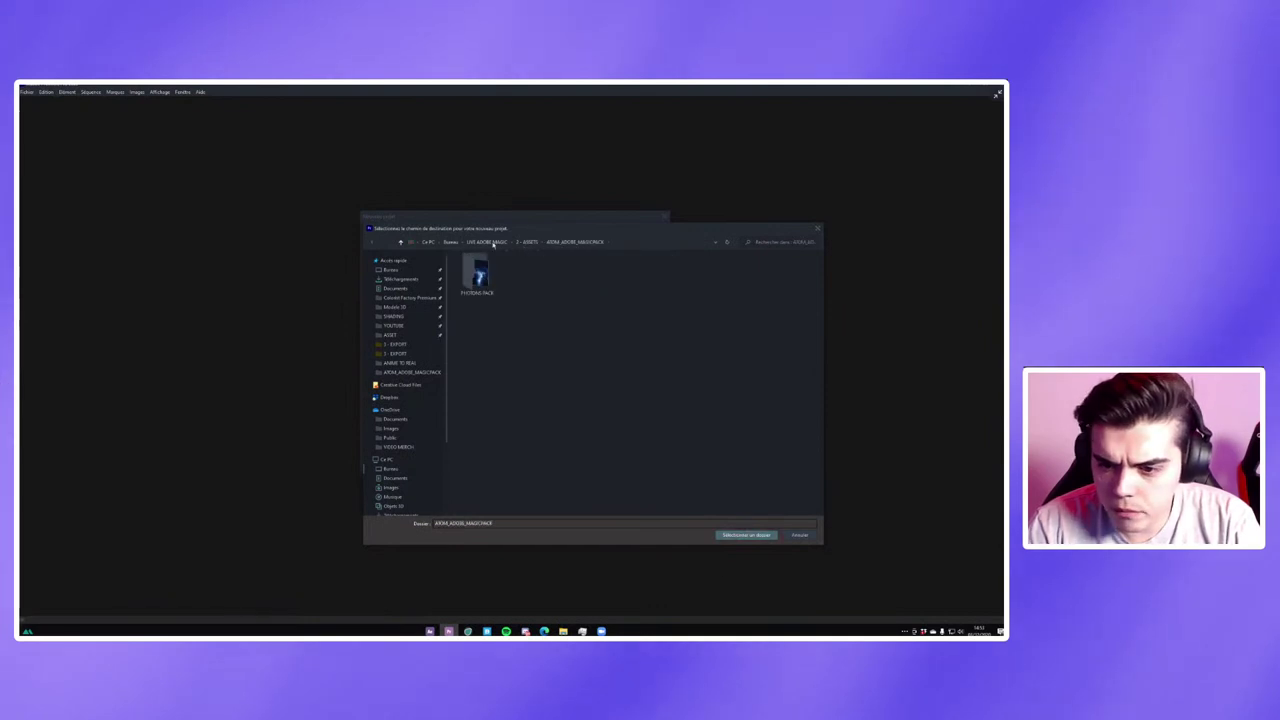
{"action": "left_click", "coordinate": [487, 242]}
{"action": "double_click", "coordinate": [480, 266]}
{"action": "left_click", "coordinate": [740, 536]}
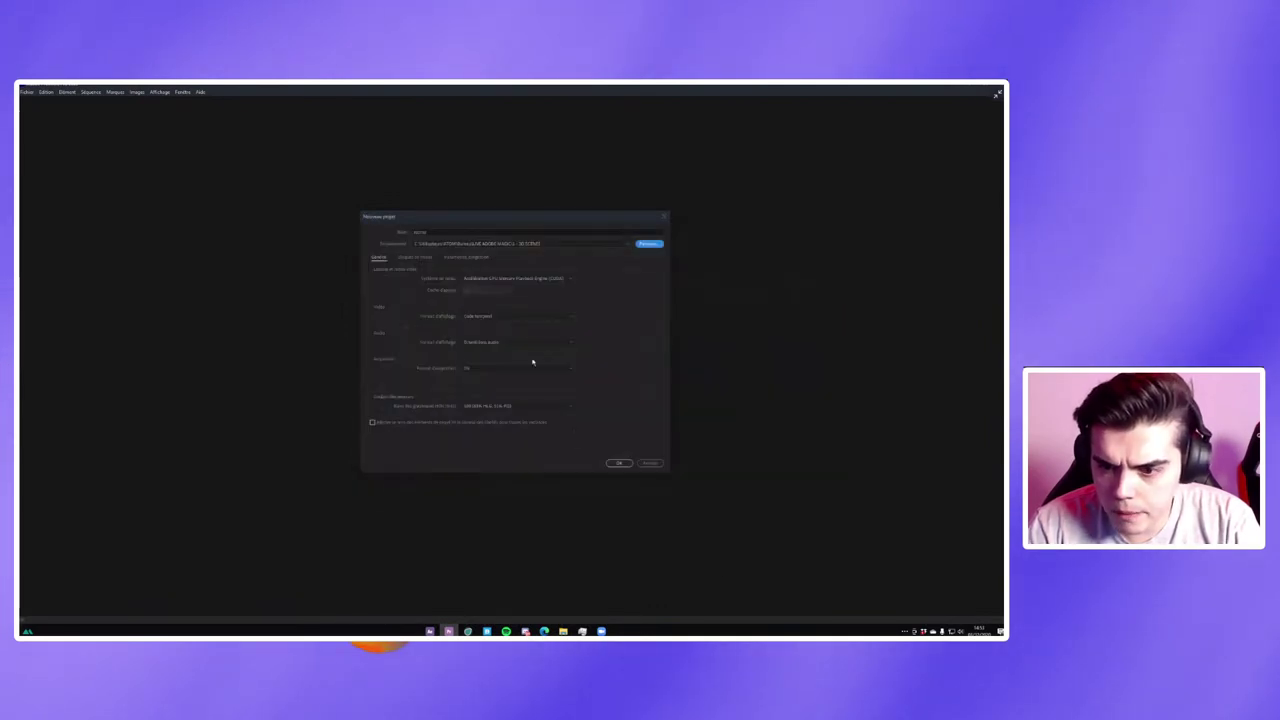
{"action": "left_click", "coordinate": [619, 463]}
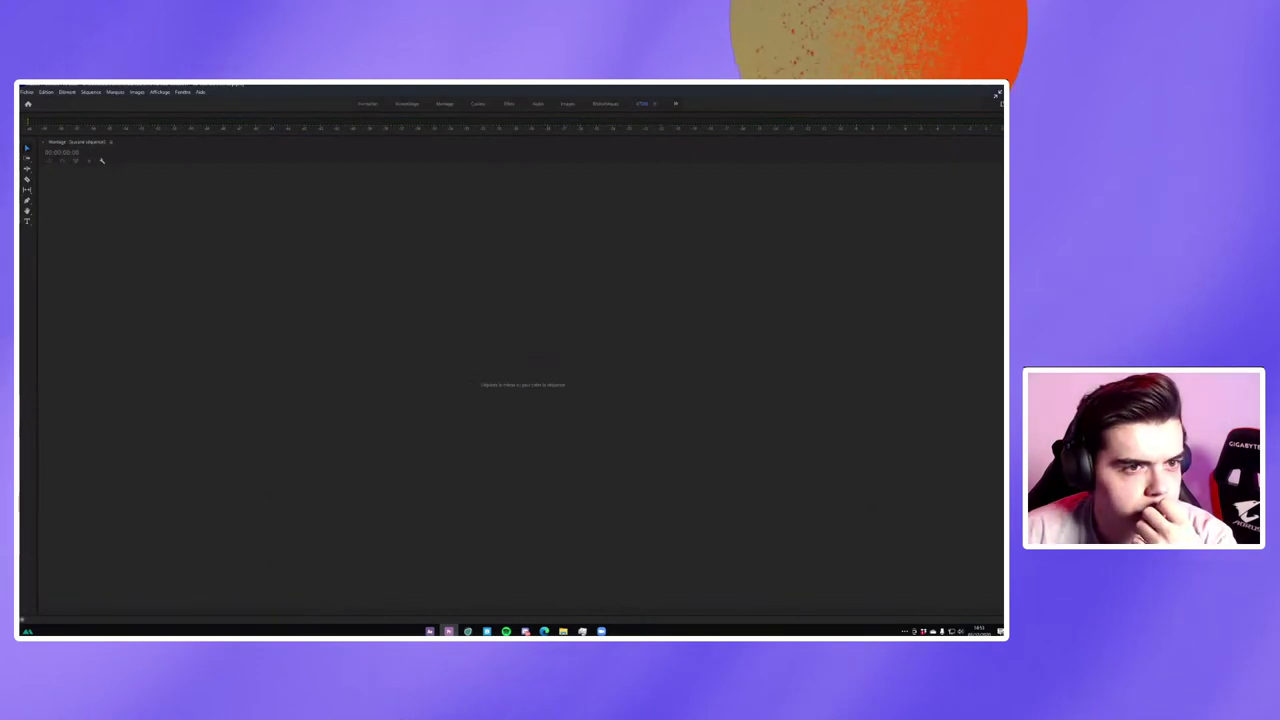
Import FX_MAGIC.mov from LIVE ADOBE MAGIC > 3 - EXPORT with Ctrl+I.
{"action": "key", "text": "ctrl+i"}
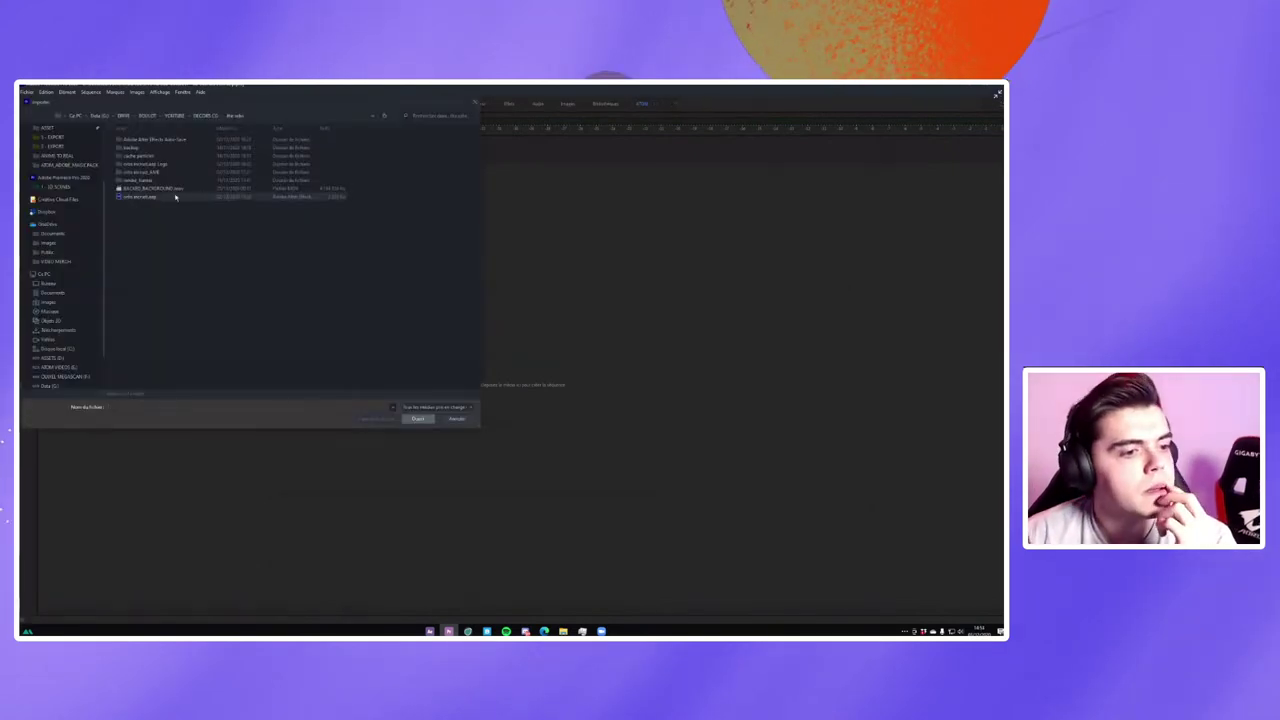
{"action": "scroll", "coordinate": [60, 250], "scroll_direction": "up", "scroll_amount": 3}
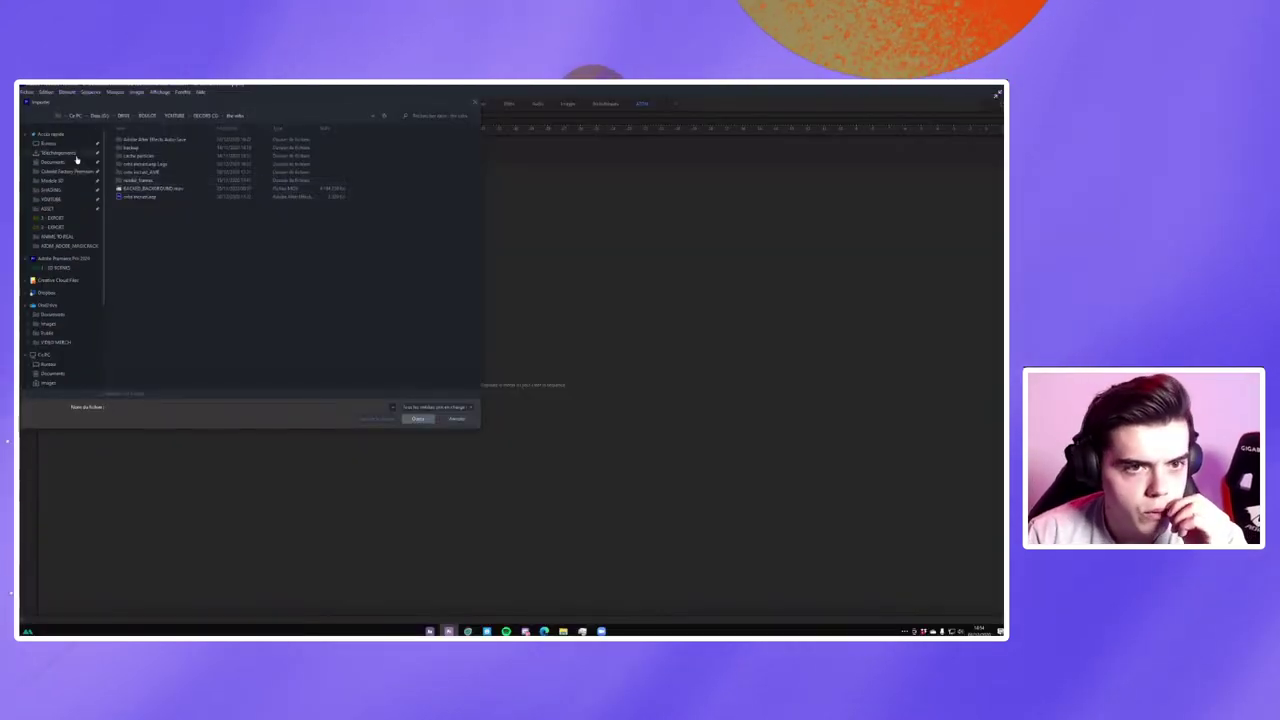
{"action": "left_click", "coordinate": [71, 247]}
{"action": "left_click", "coordinate": [143, 117]}
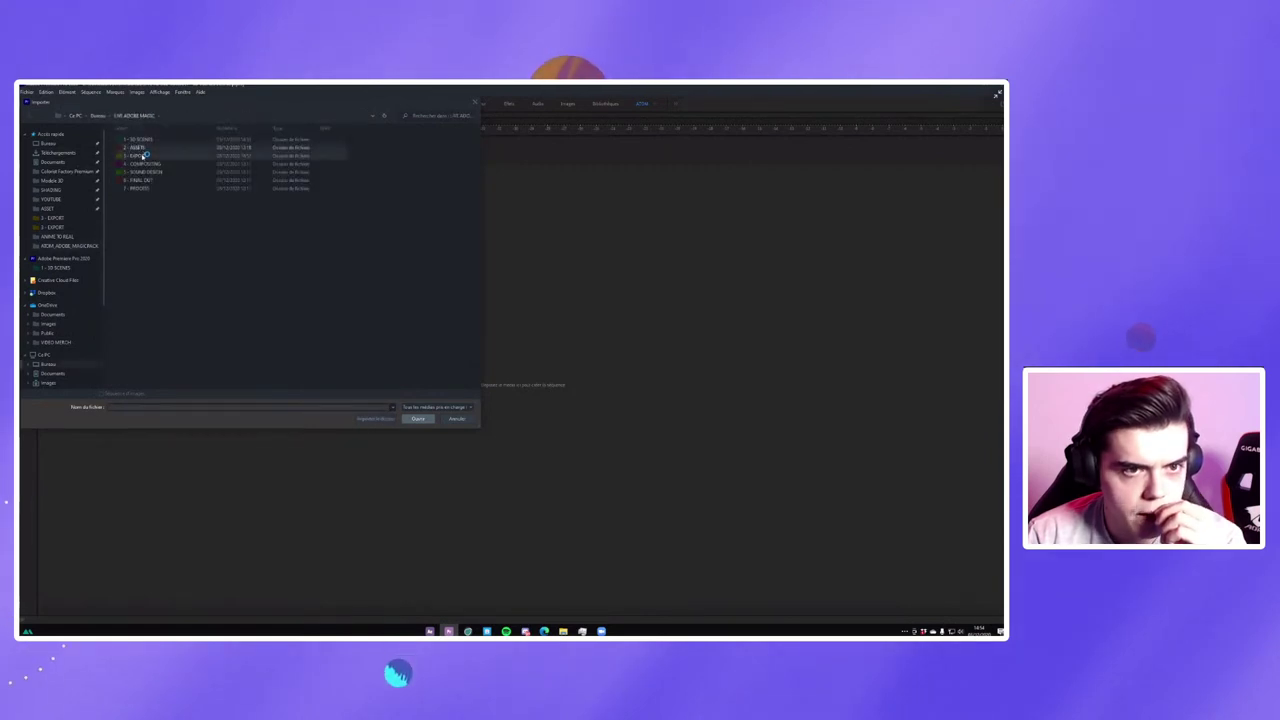
{"action": "double_click", "coordinate": [142, 160]}
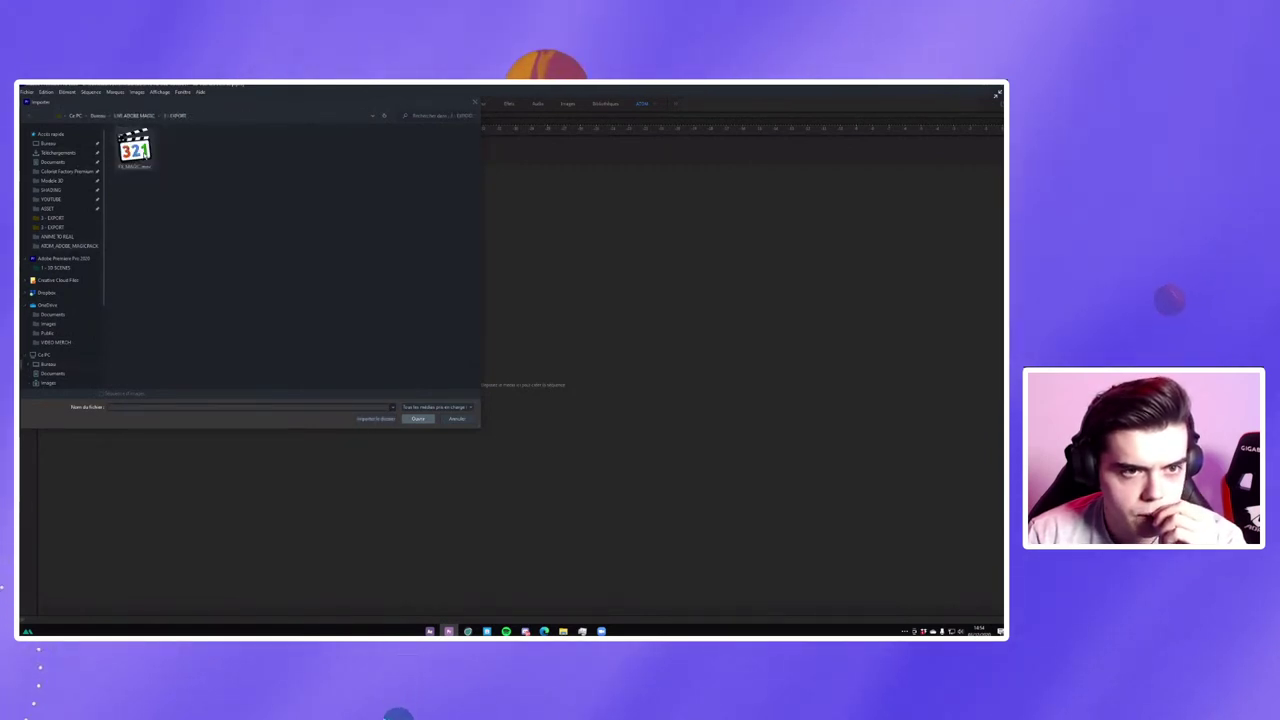
{"action": "double_click", "coordinate": [134, 143]}
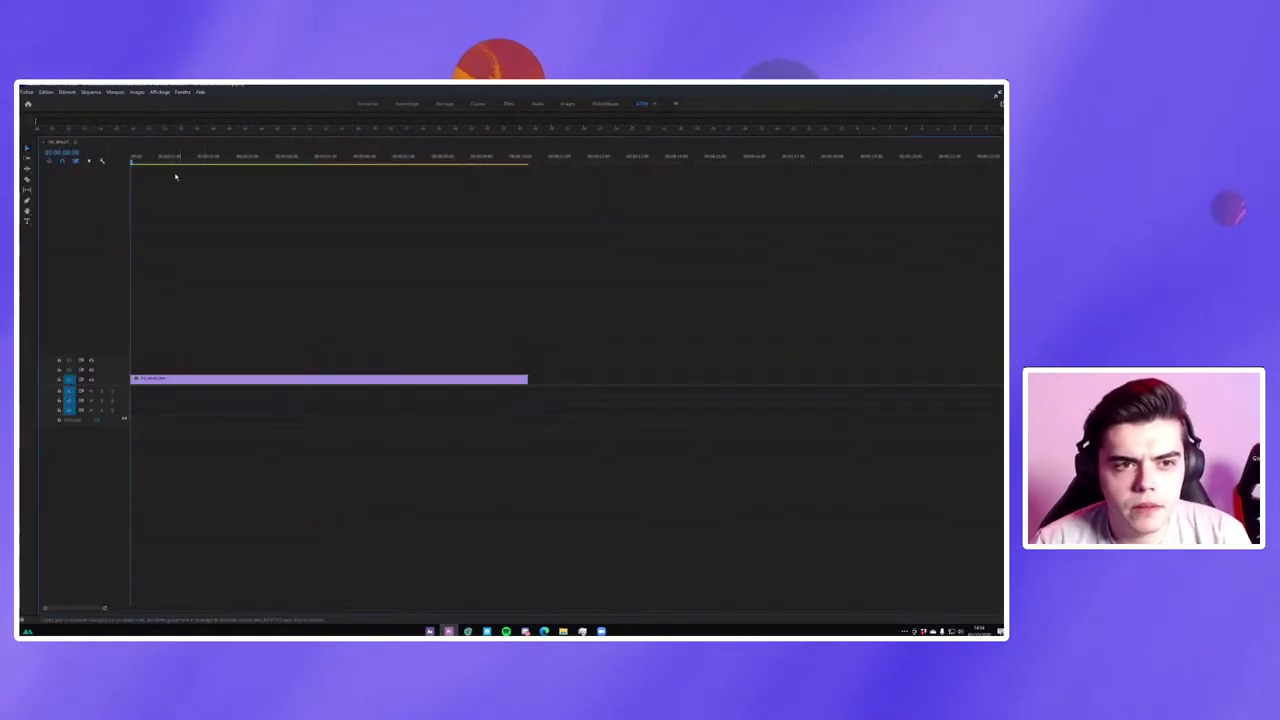
{"action": "left_click_drag", "start_coordinate": [190, 157], "coordinate": [263, 157]}
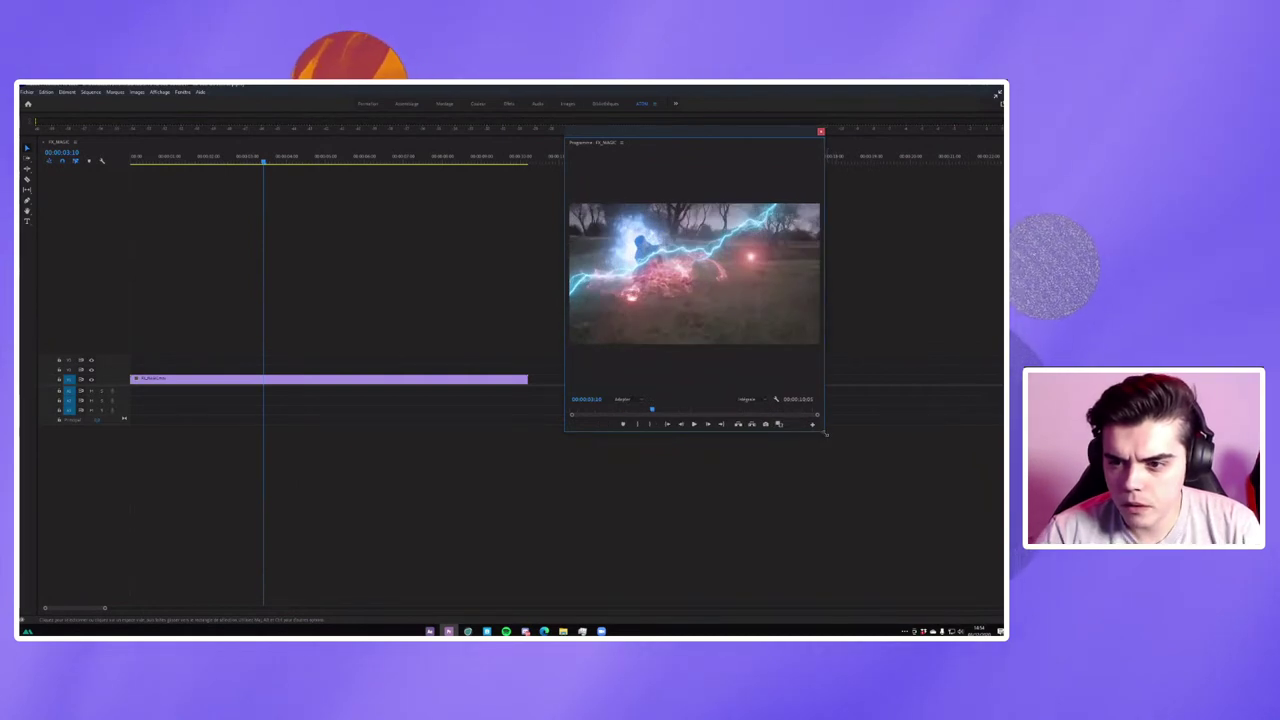
{"action": "left_click_drag", "start_coordinate": [263, 158], "coordinate": [131, 158]}
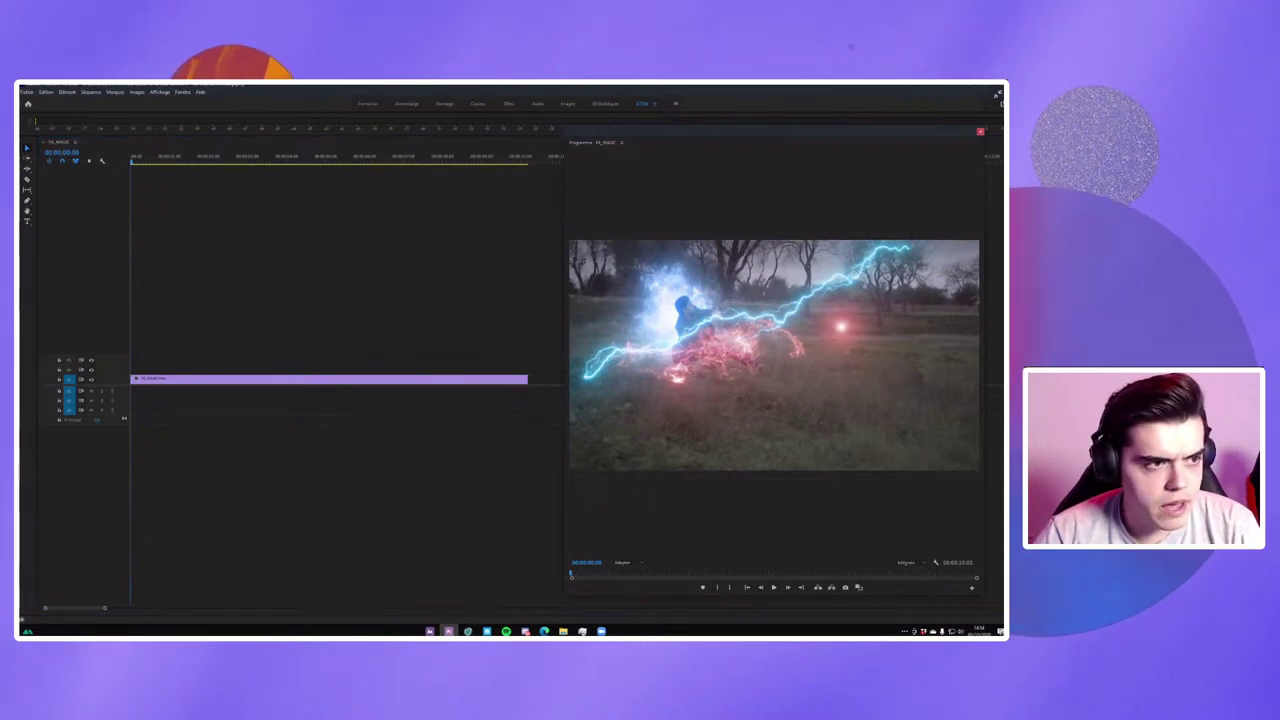
{"action": "key", "text": "space"}
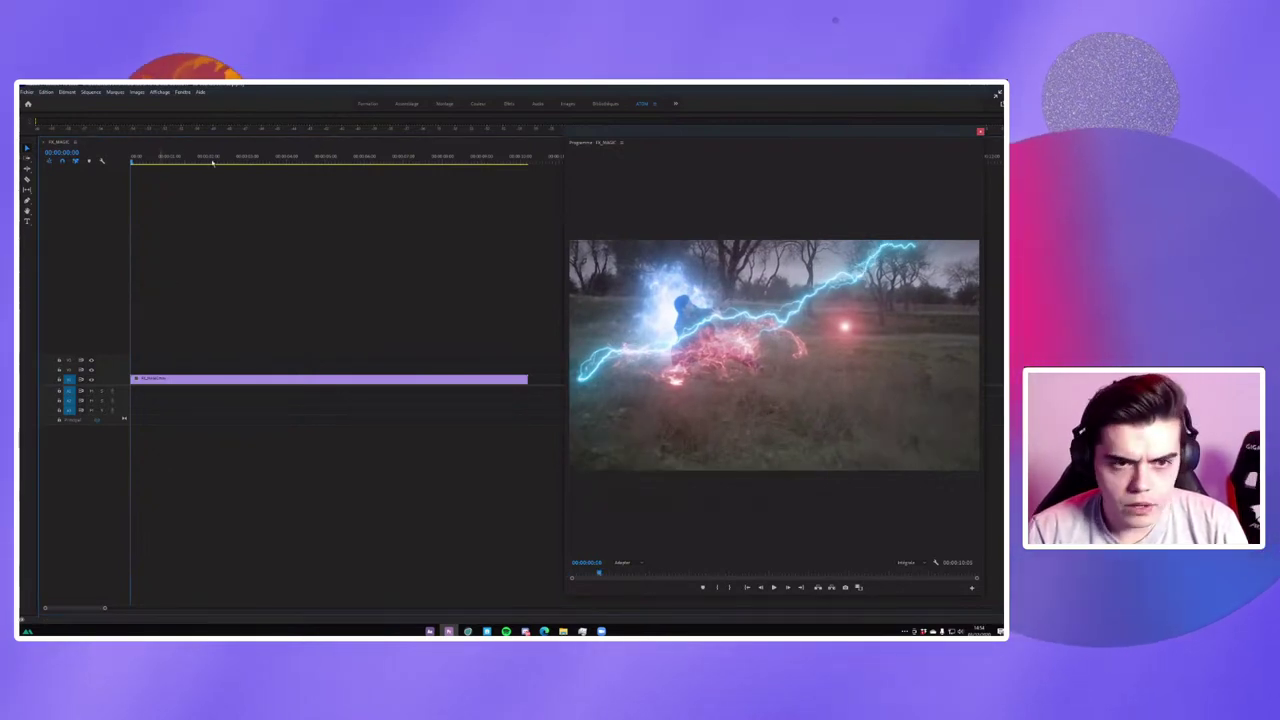
{"action": "left_click_drag", "start_coordinate": [212, 162], "coordinate": [231, 160]}
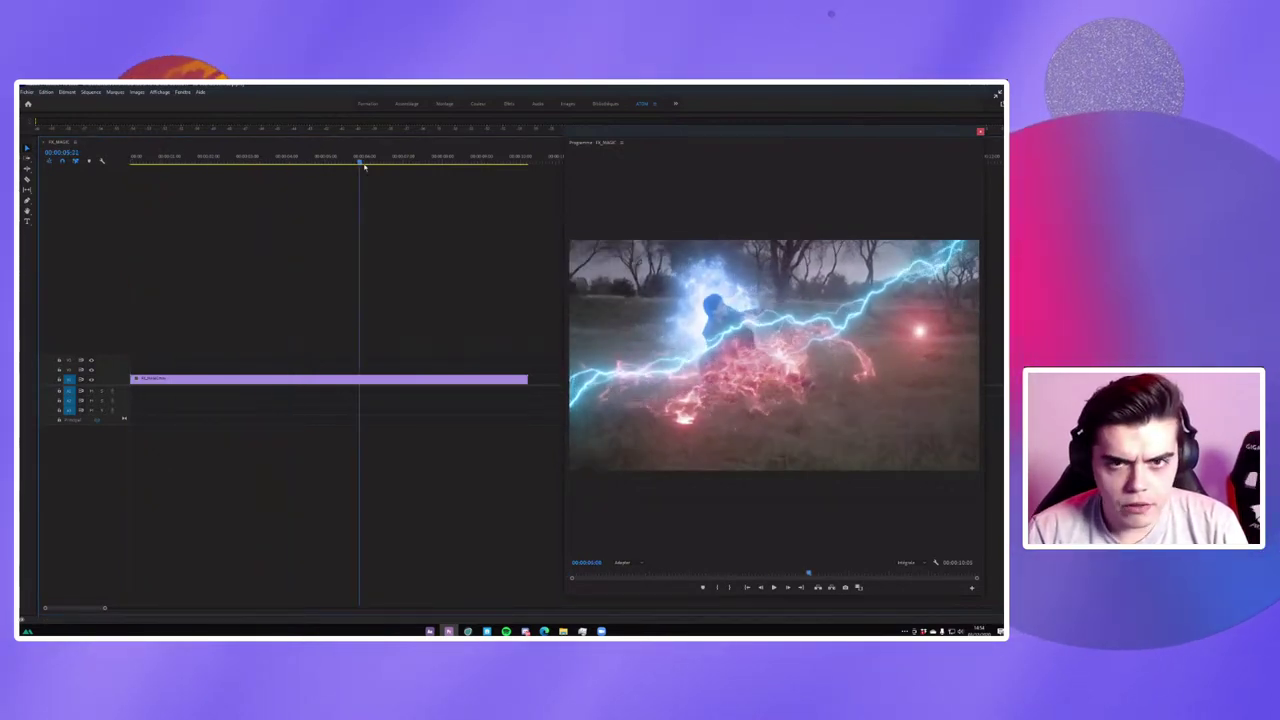
{"action": "left_click", "coordinate": [136, 379]}
Show the FX_MAGIC clip's opacity keyframe line and scrub the playhead back to the start.
{"action": "right_click", "coordinate": [158, 378]}
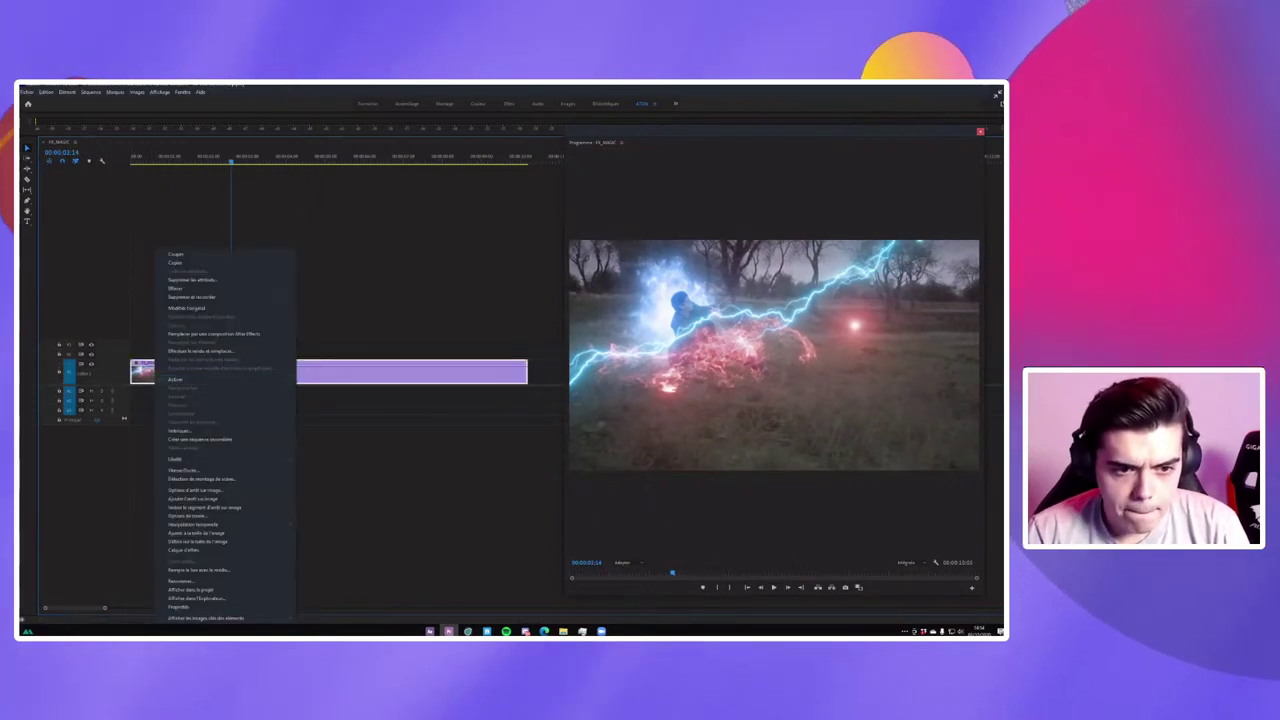
{"action": "mouse_move", "coordinate": [260, 618]}
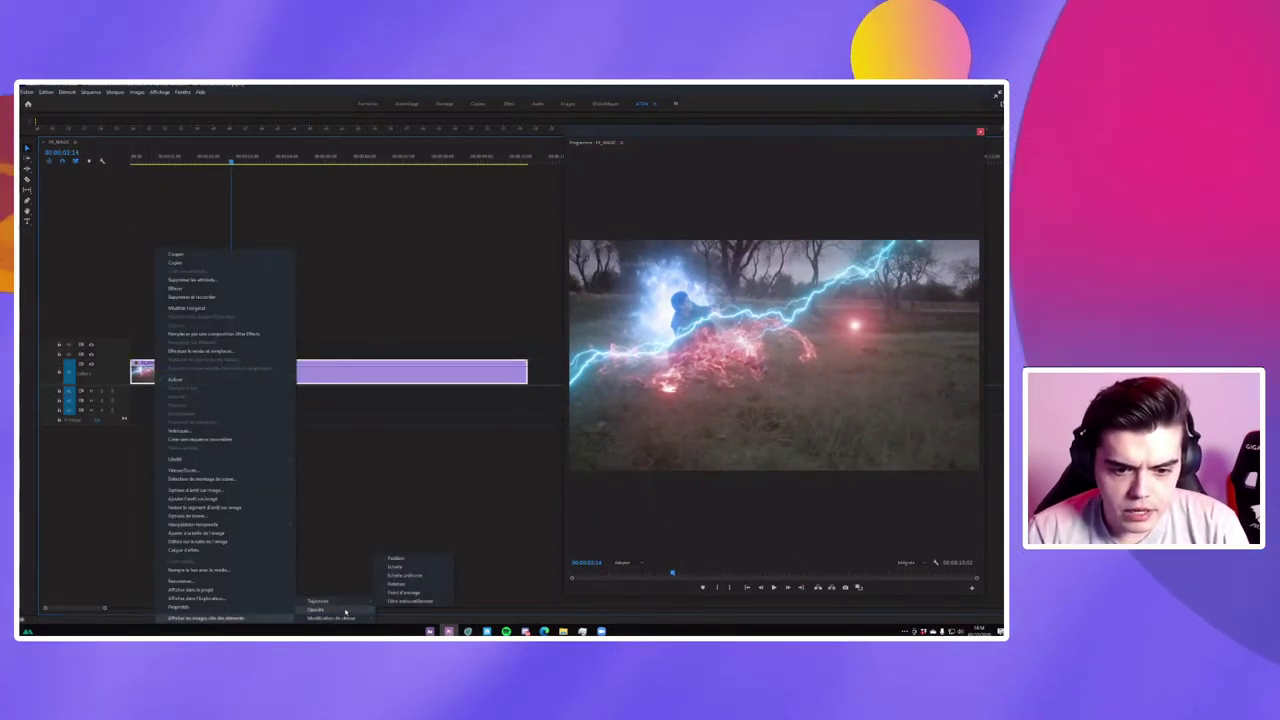
{"action": "left_click", "coordinate": [345, 610]}
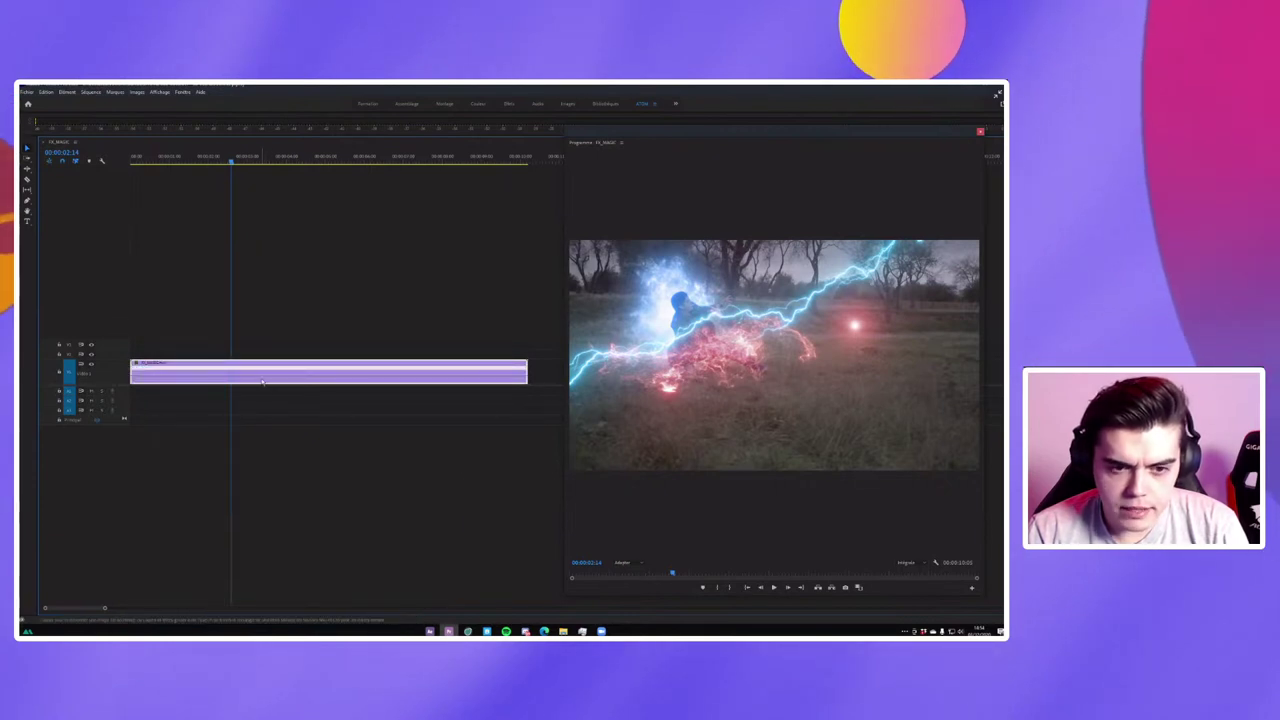
{"action": "left_click", "coordinate": [143, 159]}
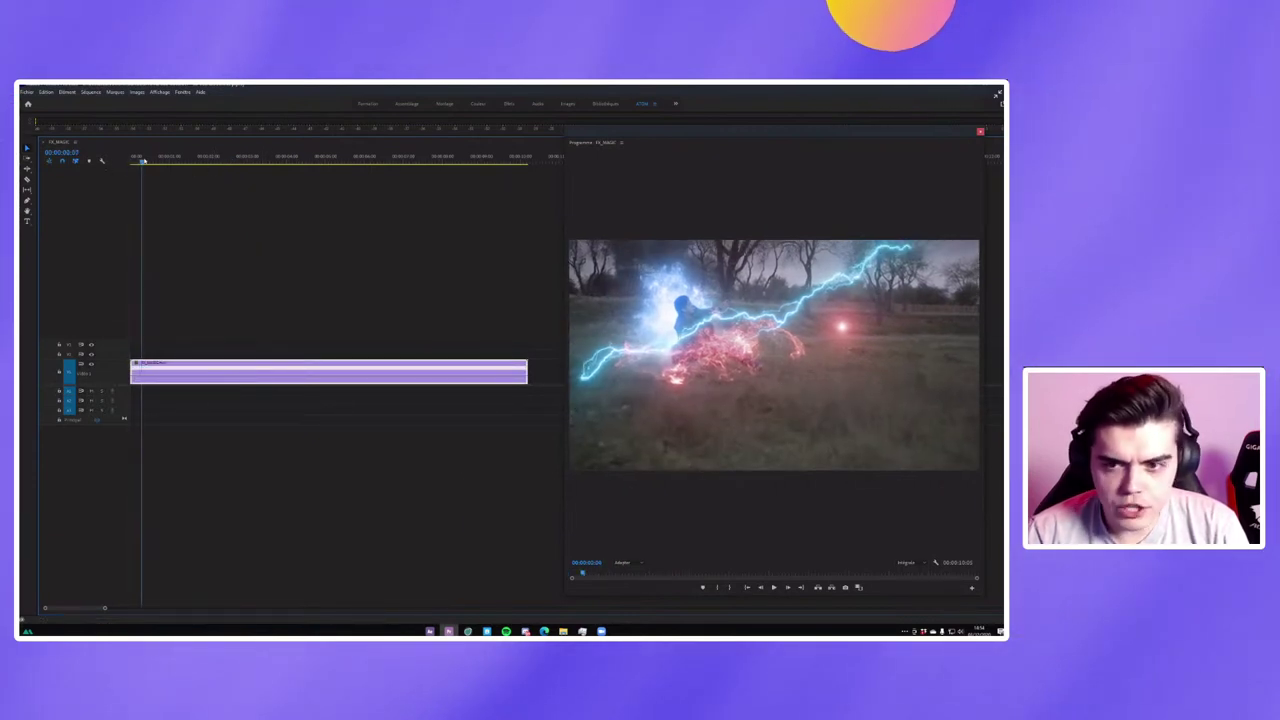
{"action": "mouse_move", "coordinate": [143, 160]}
{"action": "left_mouse_down"}
{"action": "mouse_move", "coordinate": [81, 173]}
{"action": "mouse_move", "coordinate": [348, 180]}
{"action": "left_mouse_up"}
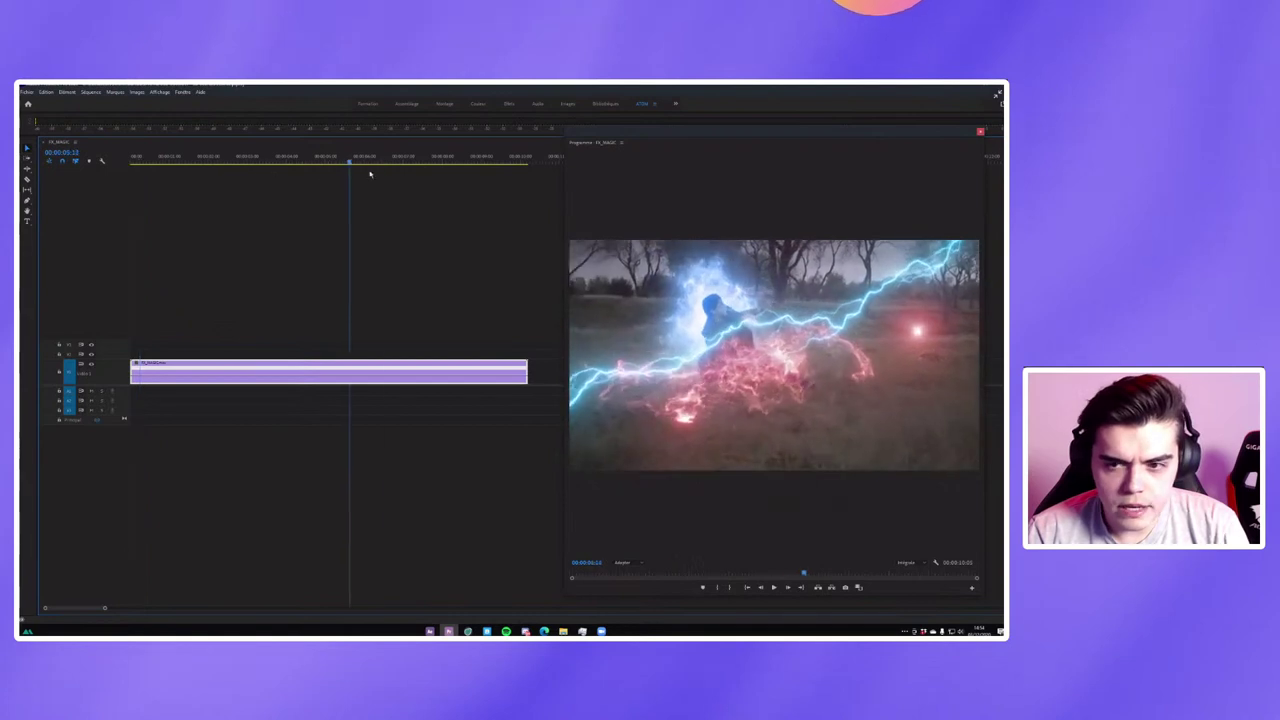
Scrub through the shot, zoom the timeline in, and trim the clip's end and start edges.
{"action": "key", "text": "Home"}
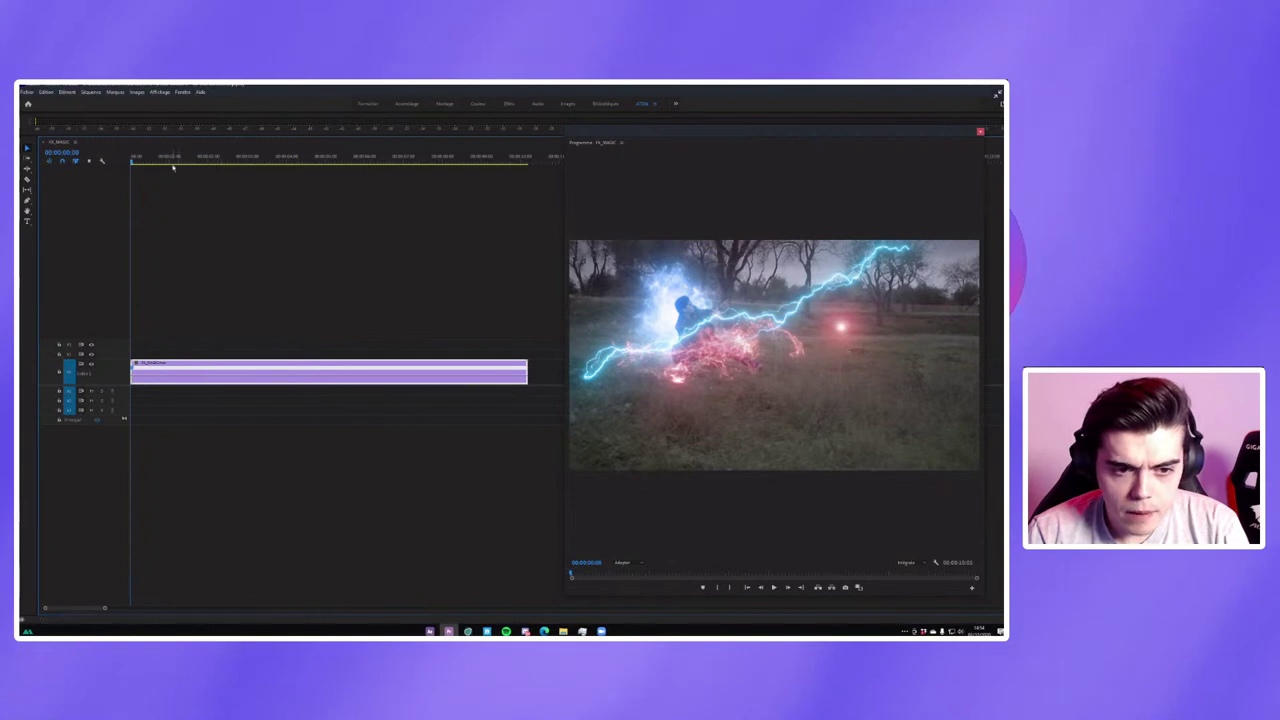
{"action": "left_click_drag", "start_coordinate": [173, 168], "coordinate": [371, 165]}
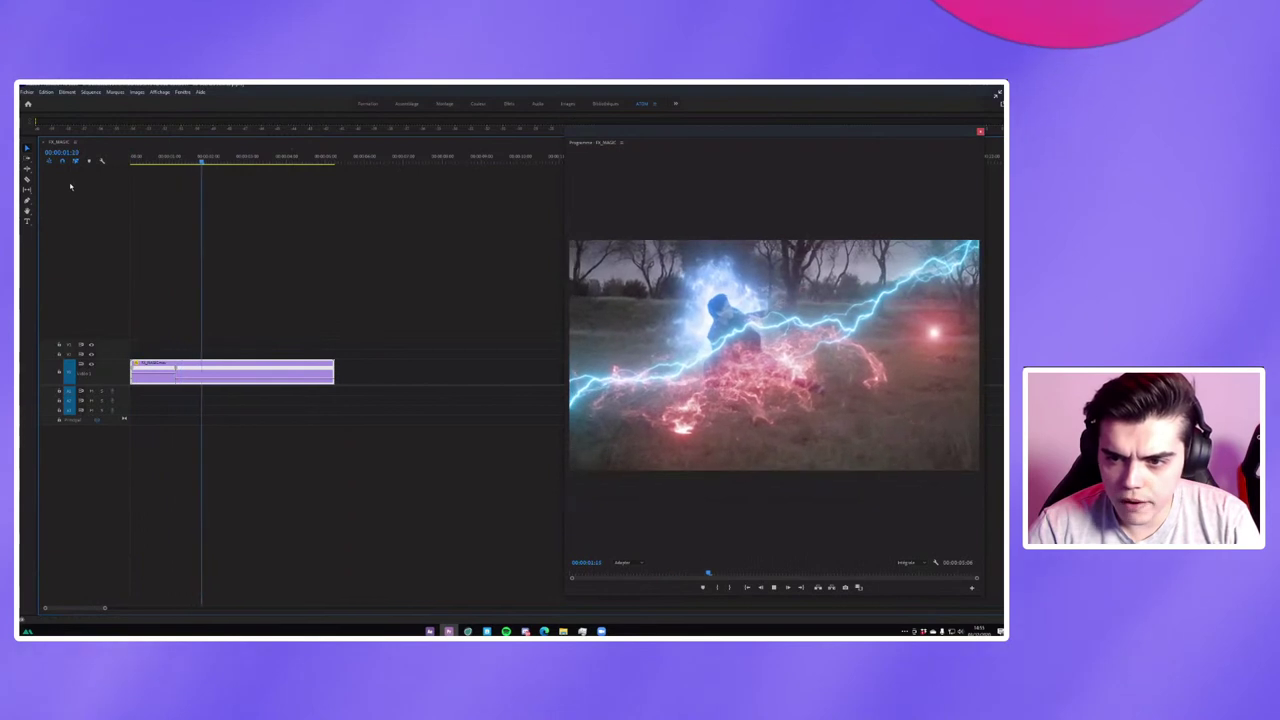
{"action": "left_click", "coordinate": [154, 160]}
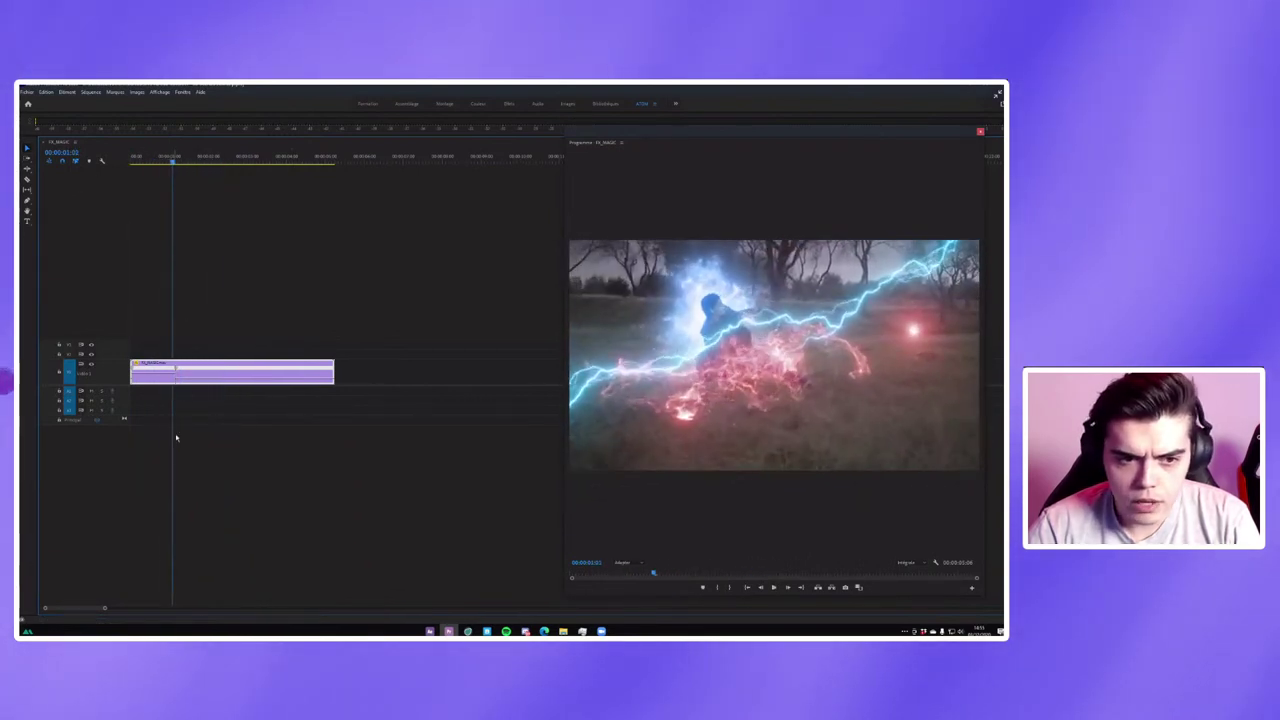
{"action": "scroll", "coordinate": [108, 610], "scroll_direction": "right", "scroll_amount": 5}
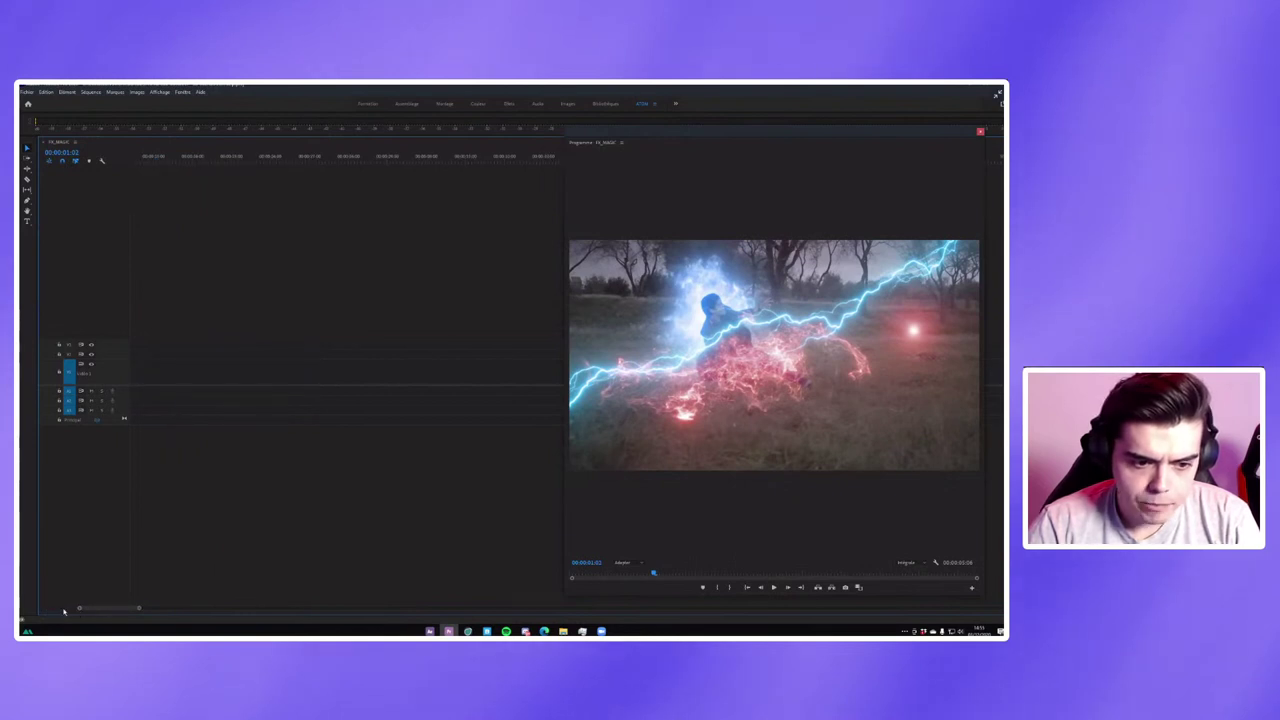
{"action": "scroll", "coordinate": [62, 610], "scroll_direction": "left", "scroll_amount": 5}
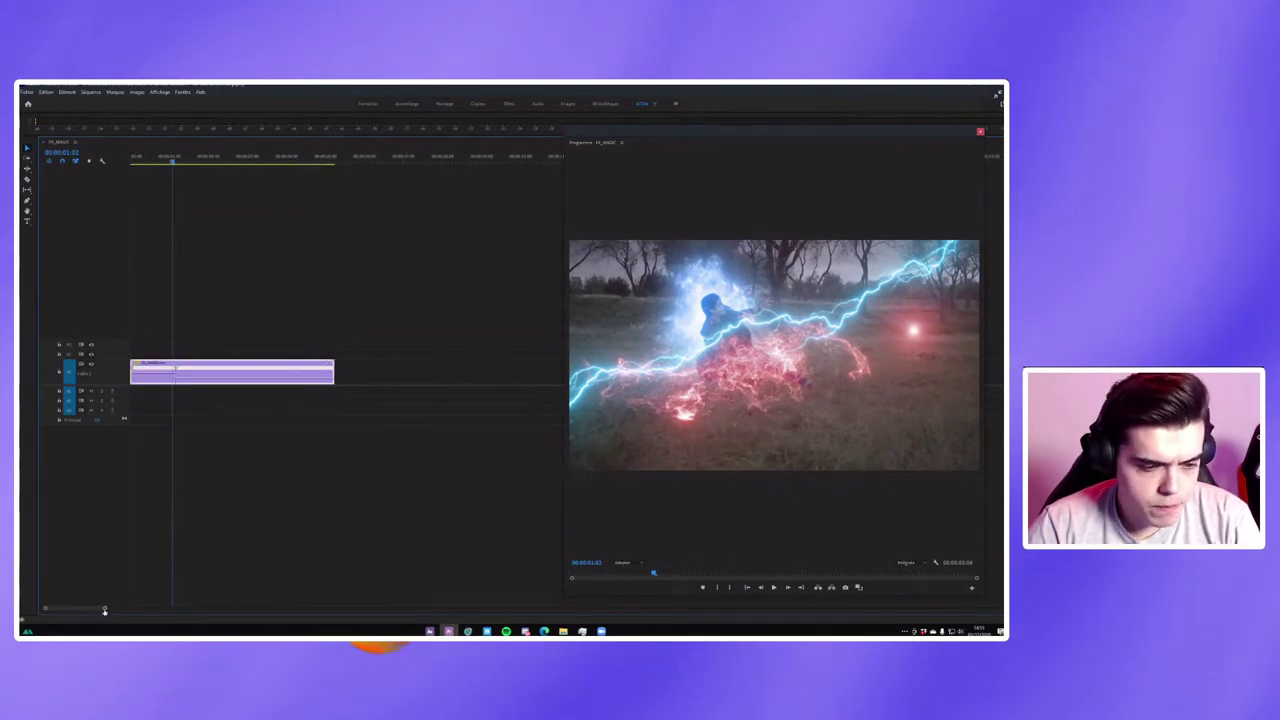
{"action": "left_click_drag", "start_coordinate": [104, 610], "coordinate": [85, 612]}
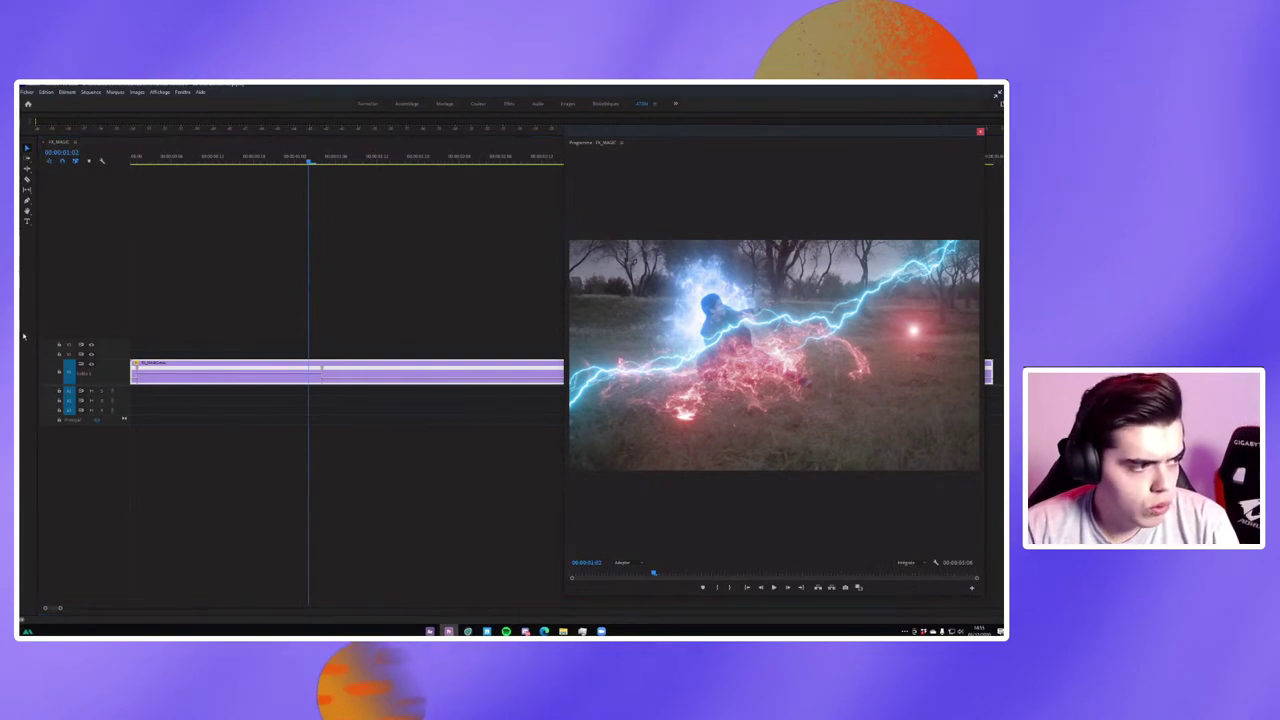
{"action": "left_click_drag", "start_coordinate": [322, 370], "coordinate": [310, 376]}
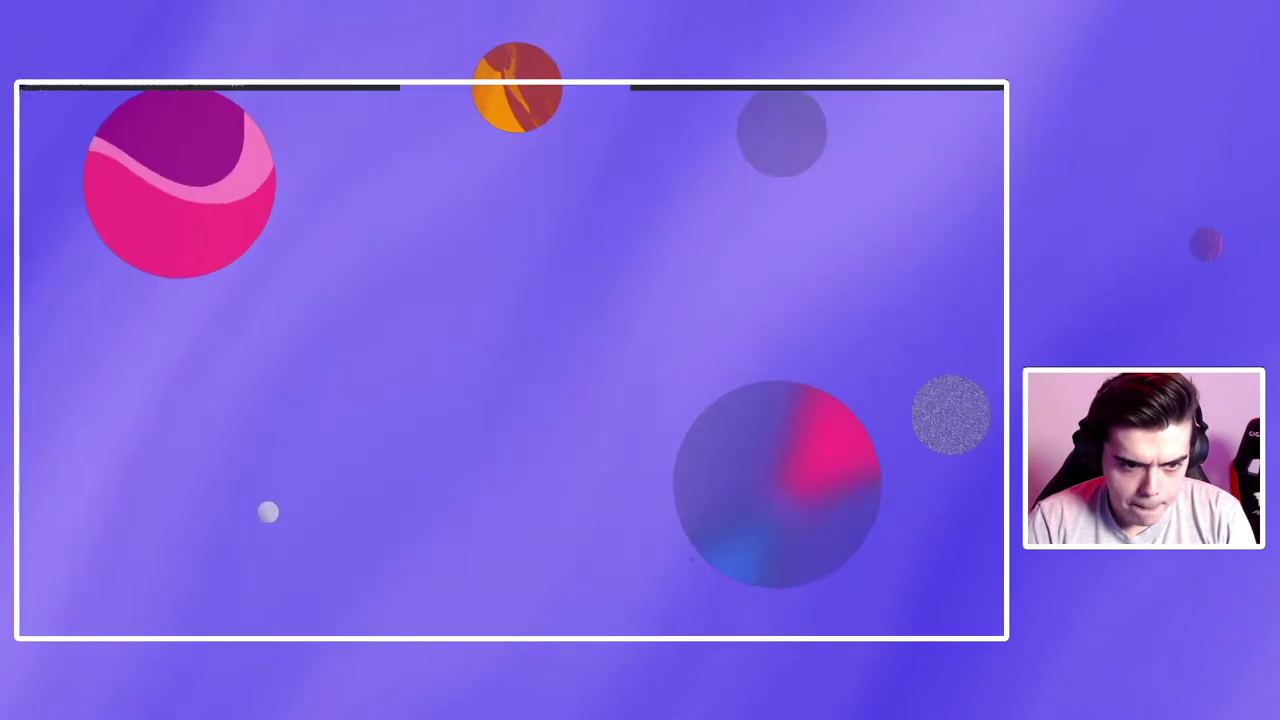
{"action": "left_click_drag", "start_coordinate": [134, 365], "coordinate": [149, 374]}
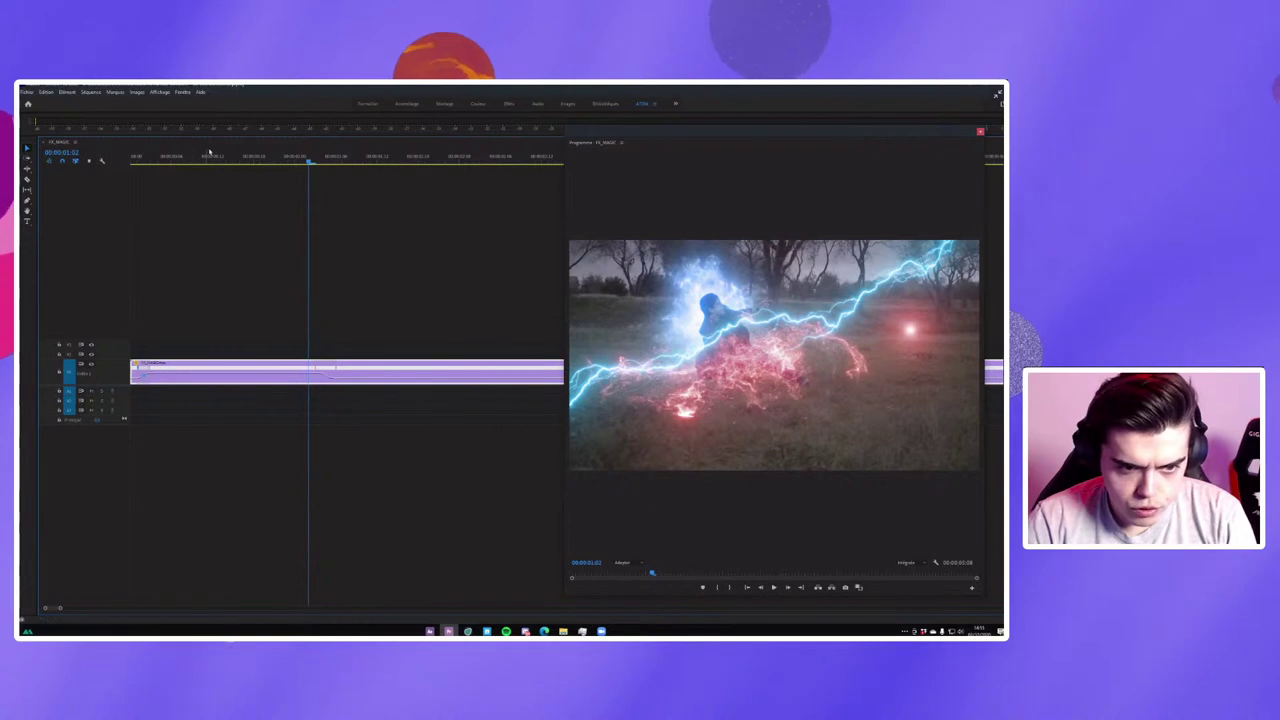
Play back the trimmed shot from near the beginning, then return to the first frame.
{"action": "key", "text": "space"}
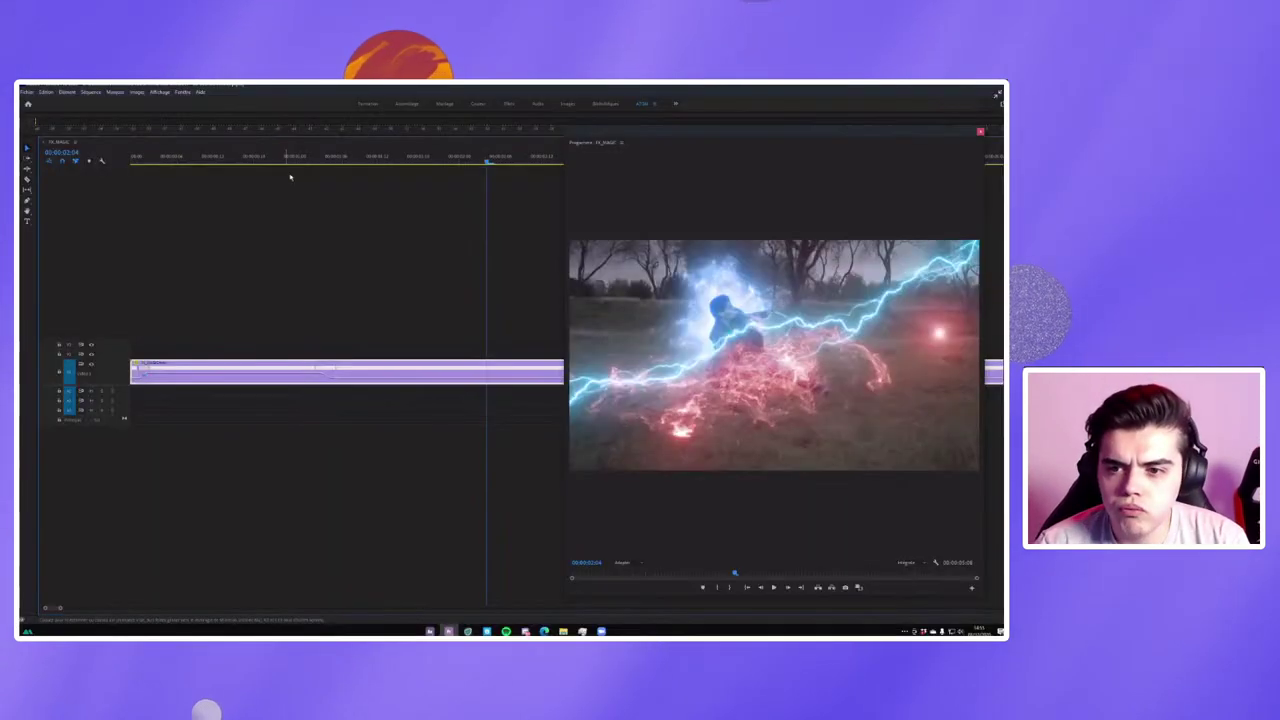
{"action": "left_click", "coordinate": [302, 158]}
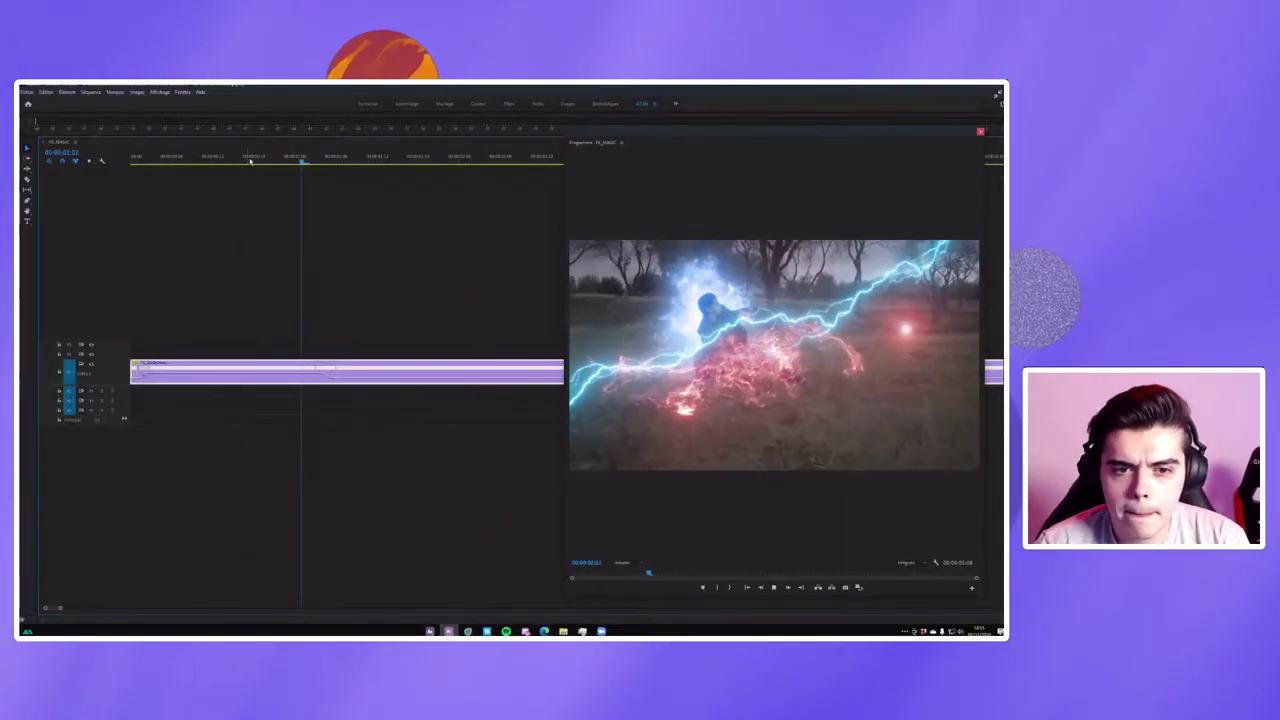
{"action": "left_click", "coordinate": [171, 158]}
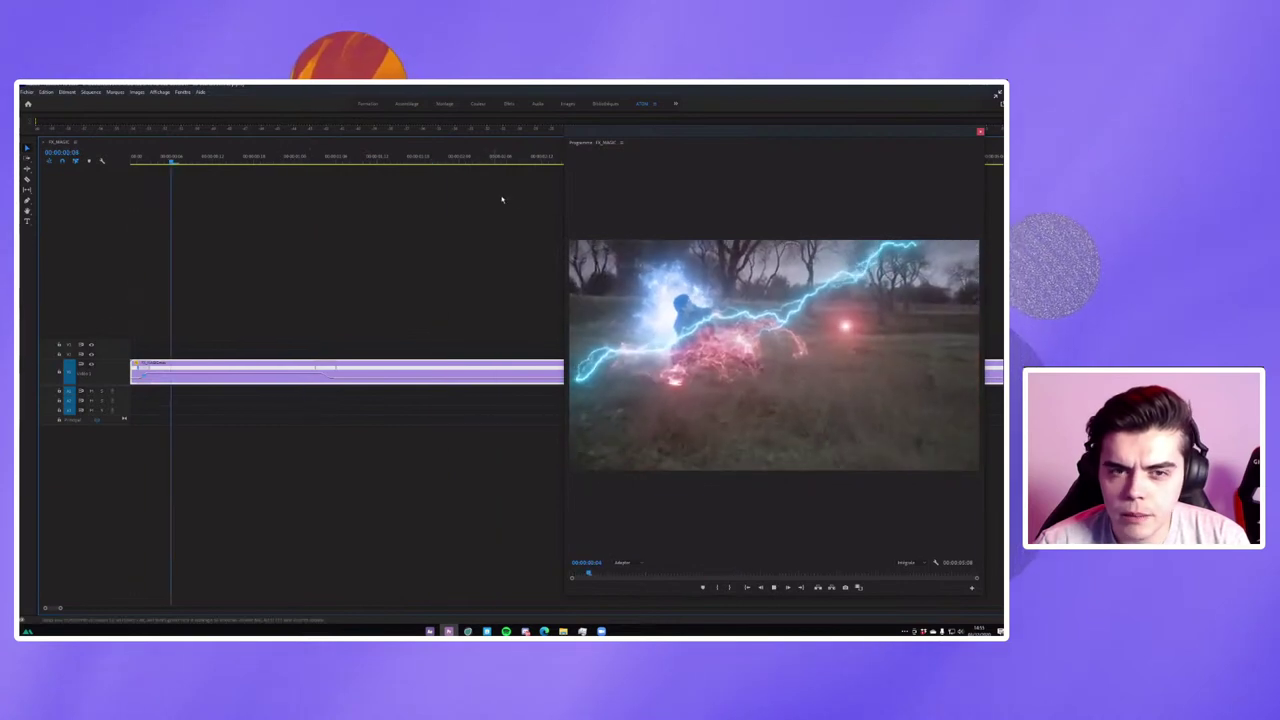
{"action": "key", "text": "space"}
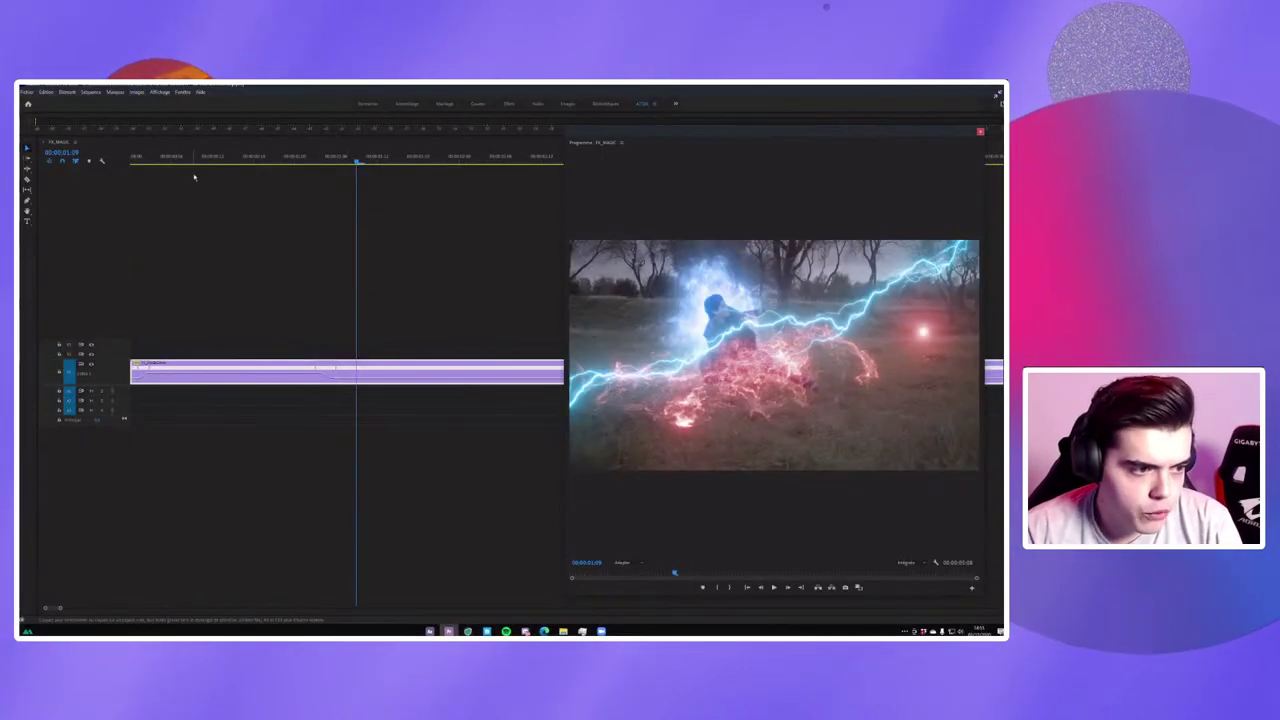
{"action": "left_click", "coordinate": [133, 158]}
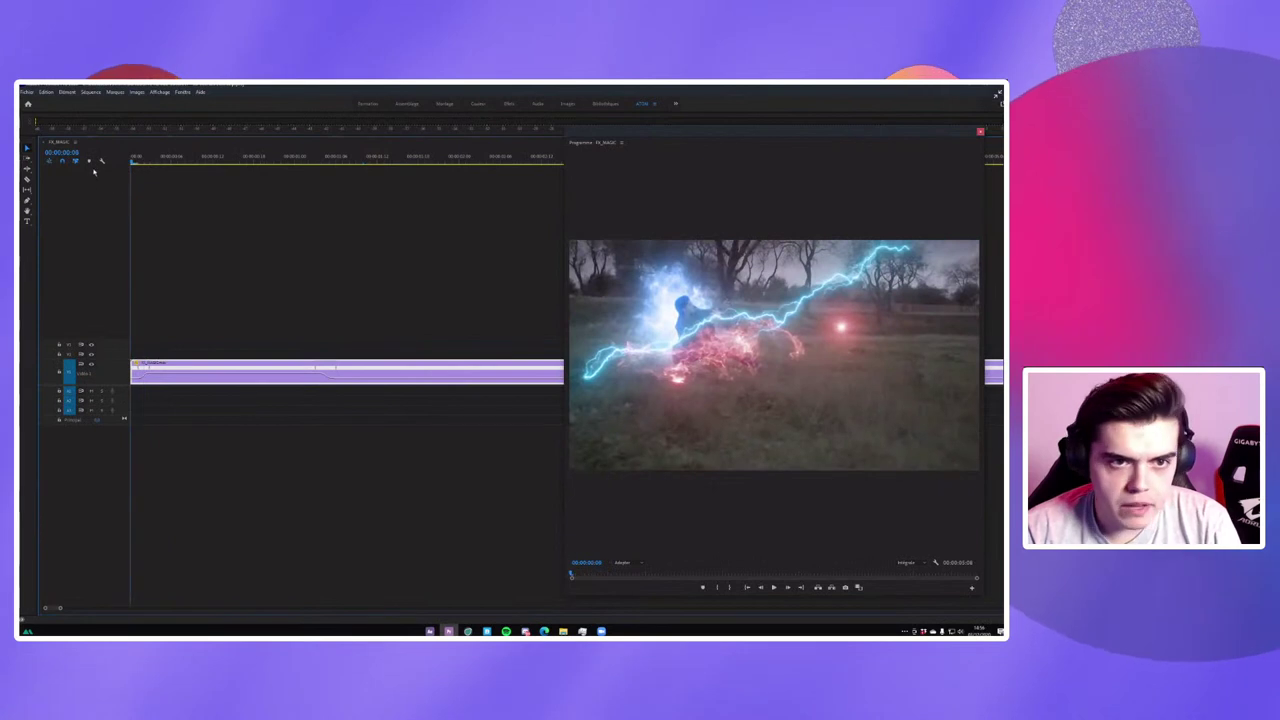
Scrub to about 00:00:01:16 and play the trimmed lightning shot back.
{"action": "mouse_move", "coordinate": [171, 160]}
{"action": "left_mouse_down"}
{"action": "mouse_move", "coordinate": [404, 160]}
{"action": "mouse_move", "coordinate": [79, 188]}
{"action": "left_mouse_up"}
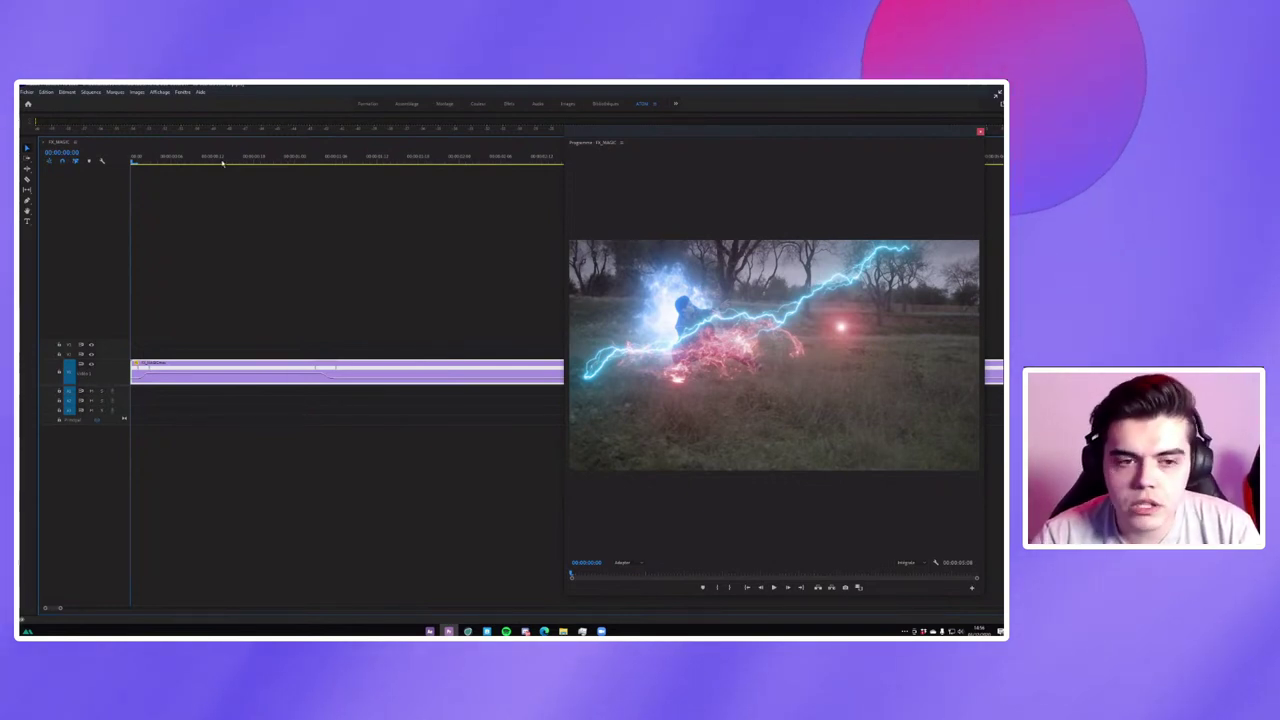
{"action": "key", "text": "space"}
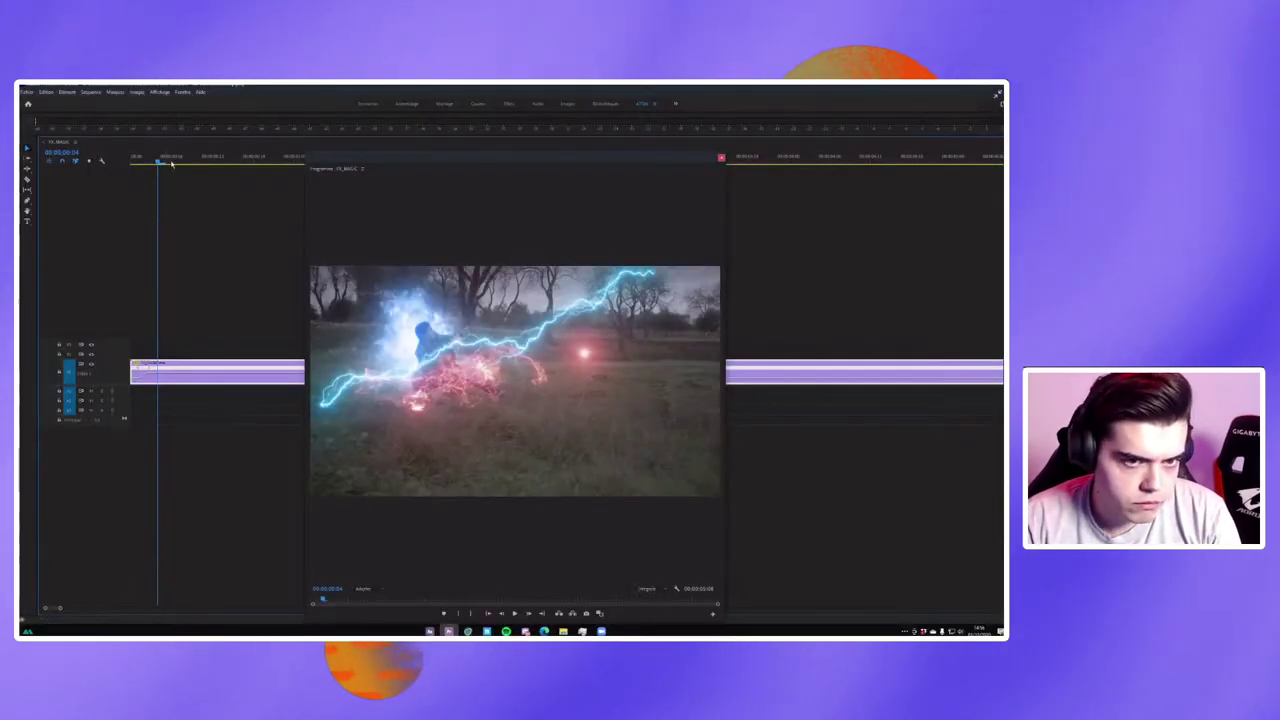
Scrub between frames 00:00:00:08 and 00:00:00:21 to review the lightning, then shift the Program monitor right.
{"action": "left_click_drag", "start_coordinate": [179, 165], "coordinate": [306, 160]}
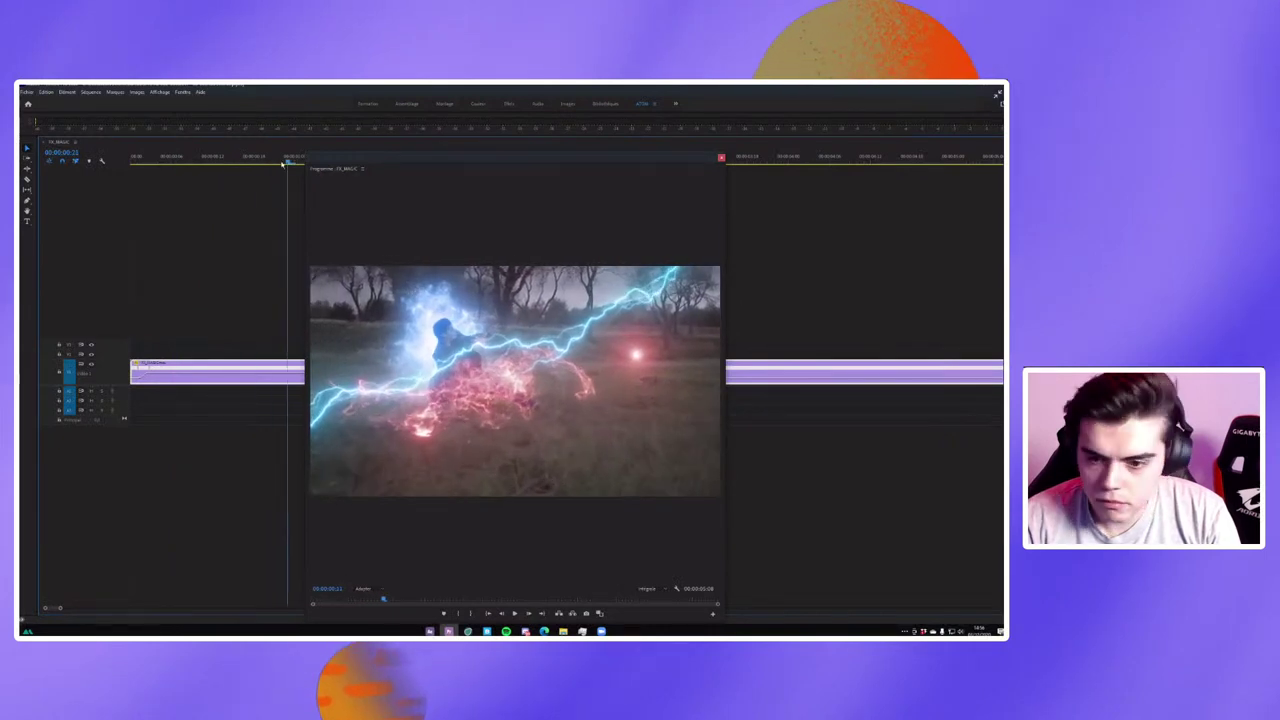
{"action": "mouse_move", "coordinate": [306, 160]}
{"action": "left_mouse_down"}
{"action": "mouse_move", "coordinate": [228, 160]}
{"action": "mouse_move", "coordinate": [393, 157]}
{"action": "mouse_move", "coordinate": [315, 155]}
{"action": "left_mouse_up"}
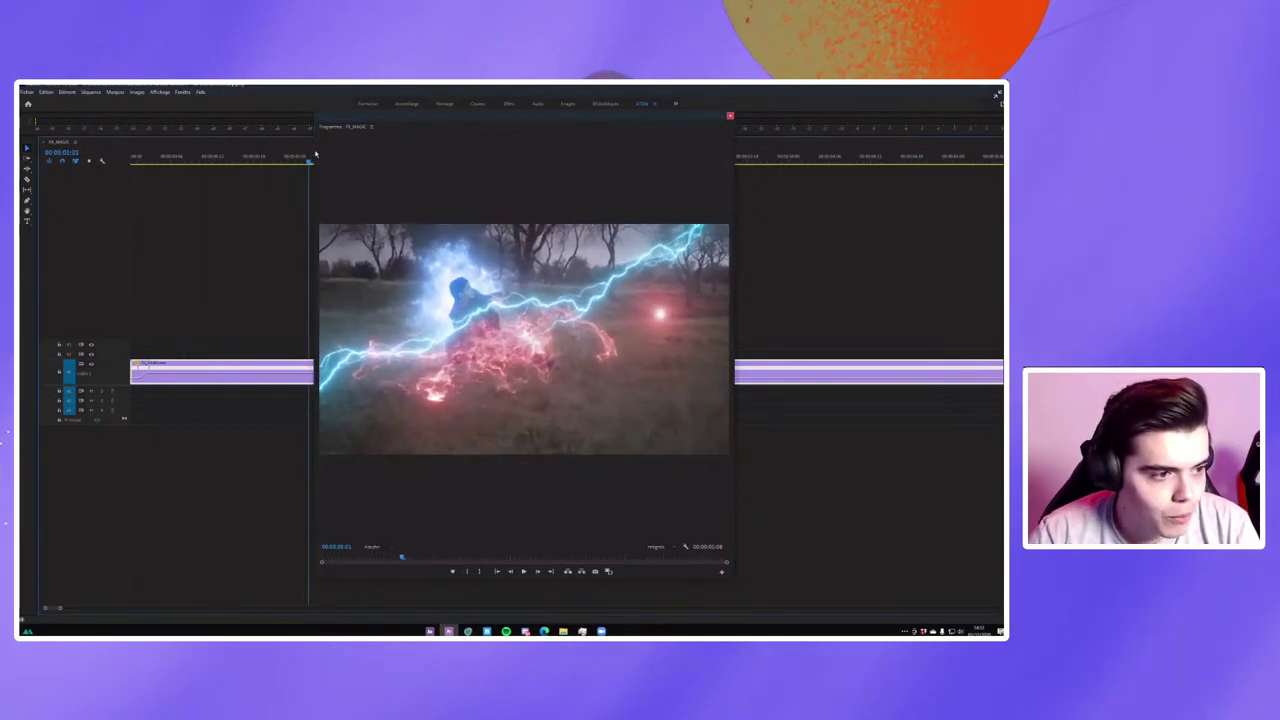
{"action": "mouse_move", "coordinate": [315, 155]}
{"action": "left_mouse_down"}
{"action": "mouse_move", "coordinate": [170, 168]}
{"action": "mouse_move", "coordinate": [243, 160]}
{"action": "left_mouse_up"}
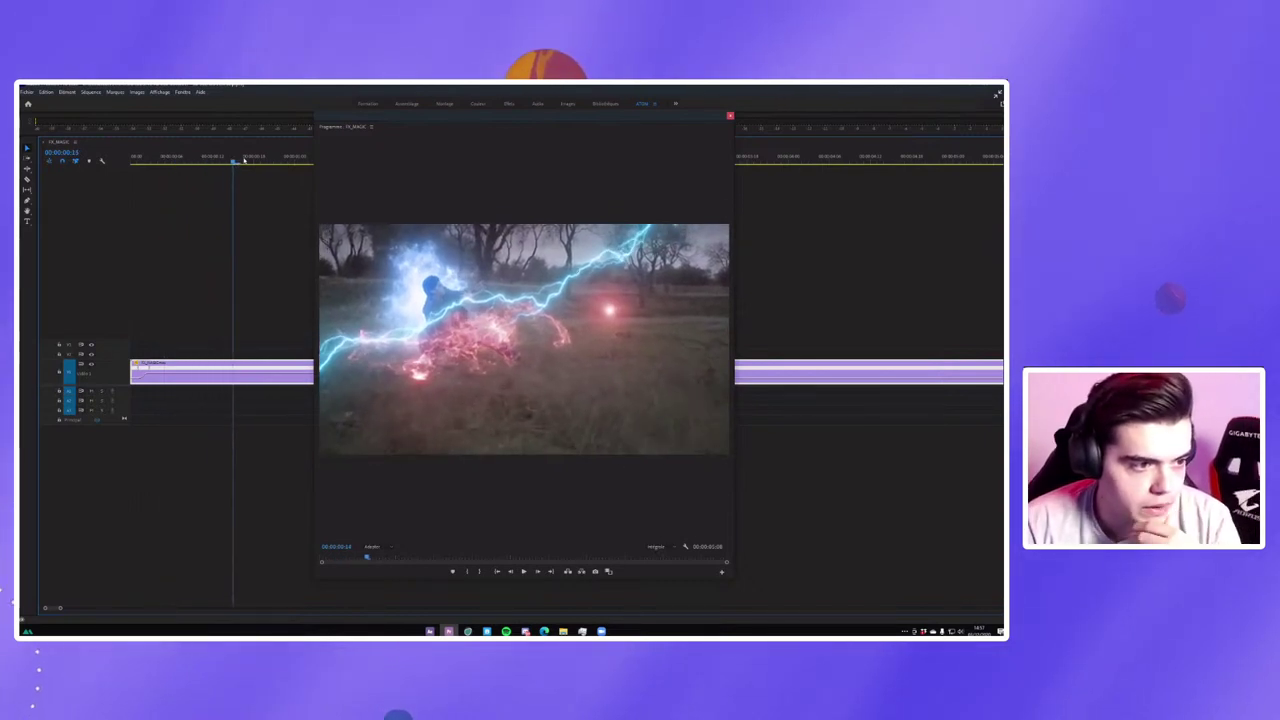
{"action": "mouse_move", "coordinate": [243, 160]}
{"action": "left_mouse_down"}
{"action": "mouse_move", "coordinate": [165, 162]}
{"action": "mouse_move", "coordinate": [146, 183]}
{"action": "left_mouse_up"}
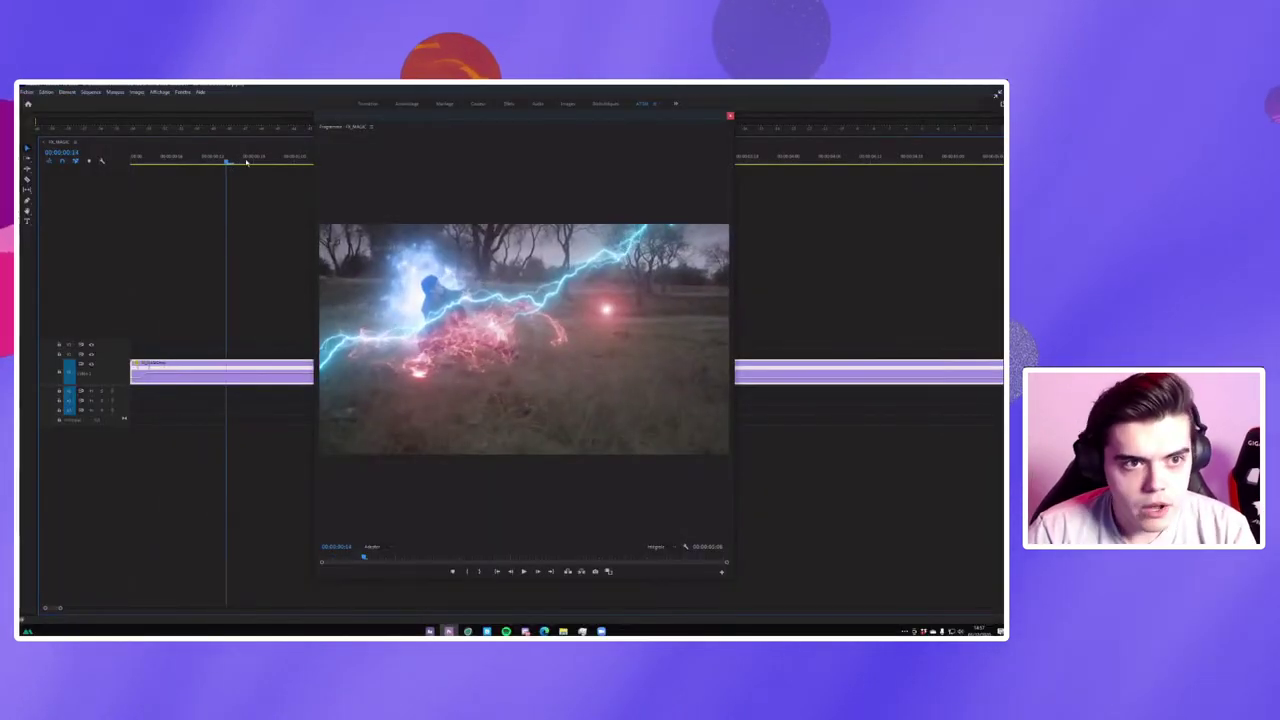
{"action": "left_click_drag", "start_coordinate": [246, 162], "coordinate": [300, 167]}
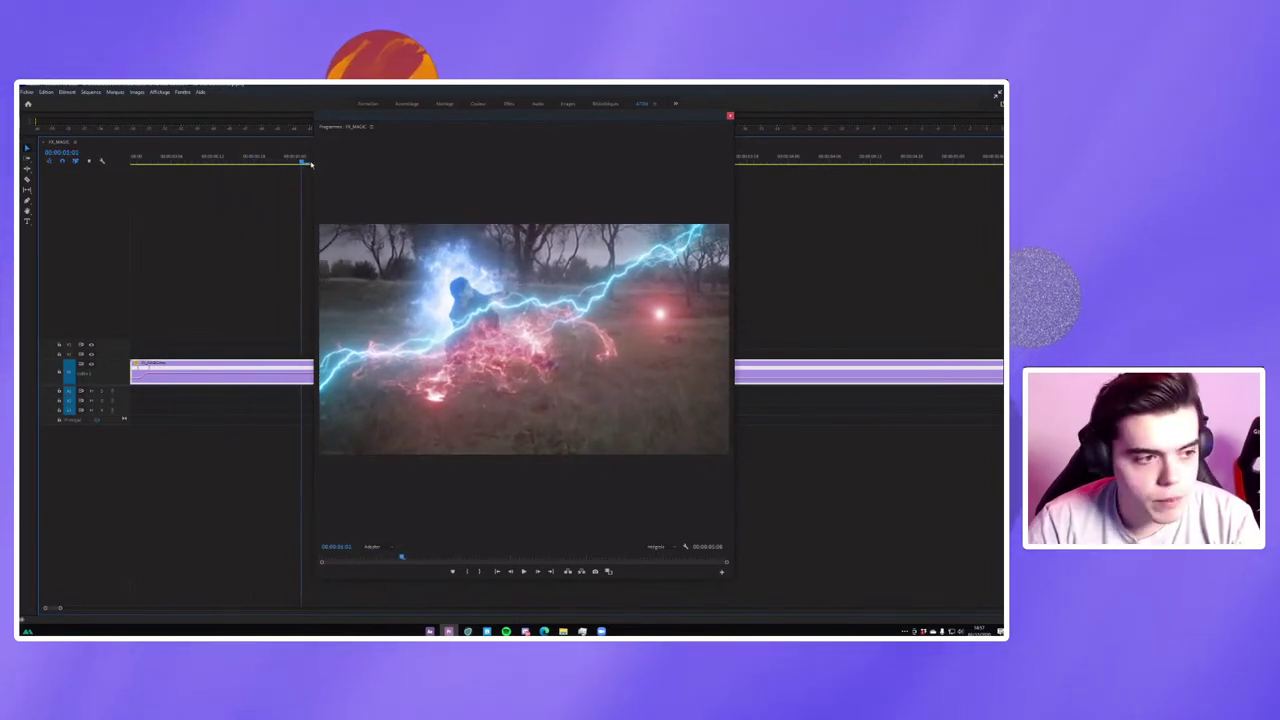
{"action": "left_click_drag", "start_coordinate": [417, 123], "coordinate": [538, 121]}
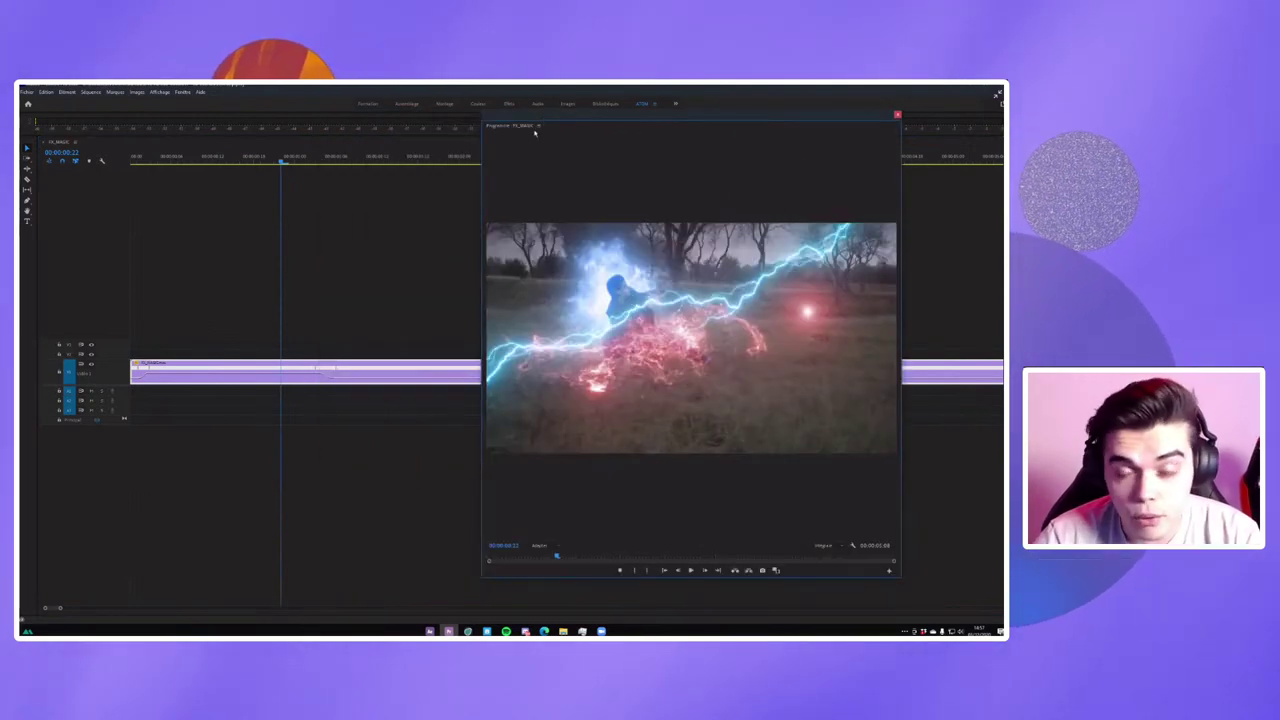
{"action": "left_click", "coordinate": [336, 158]}
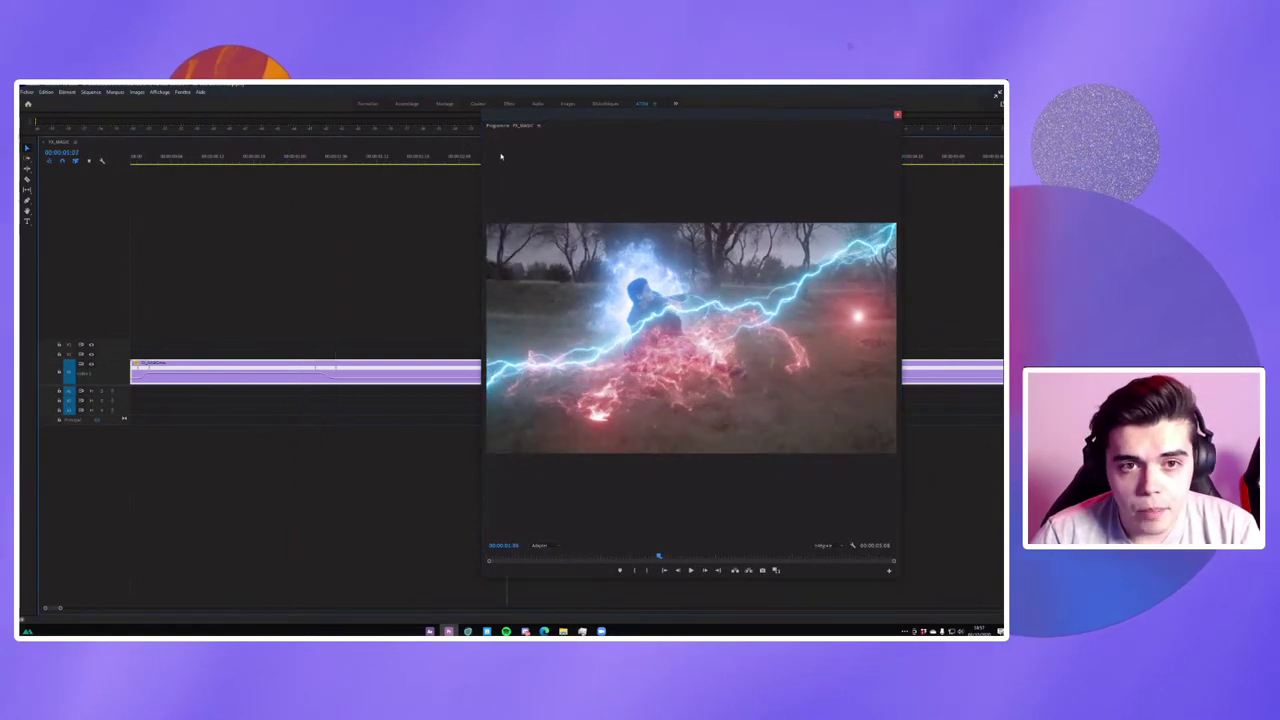
{"action": "left_click_drag", "start_coordinate": [336, 160], "coordinate": [128, 165]}
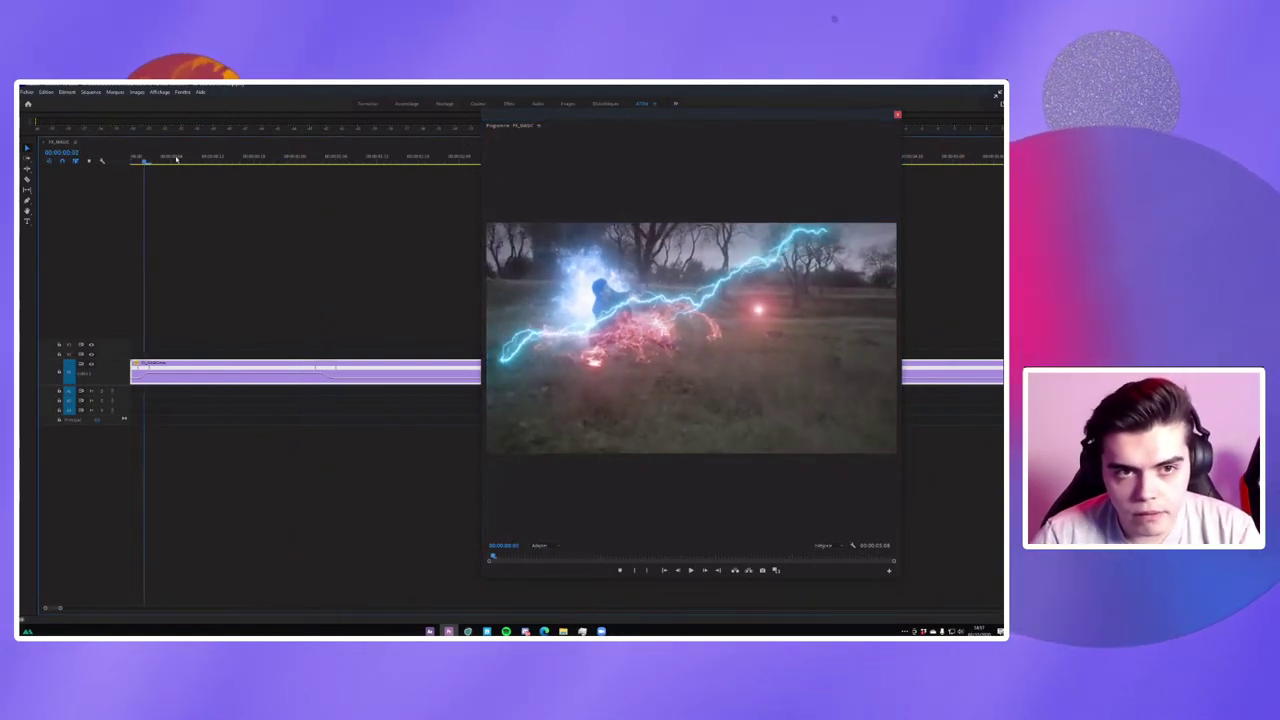
{"action": "key", "text": "space"}
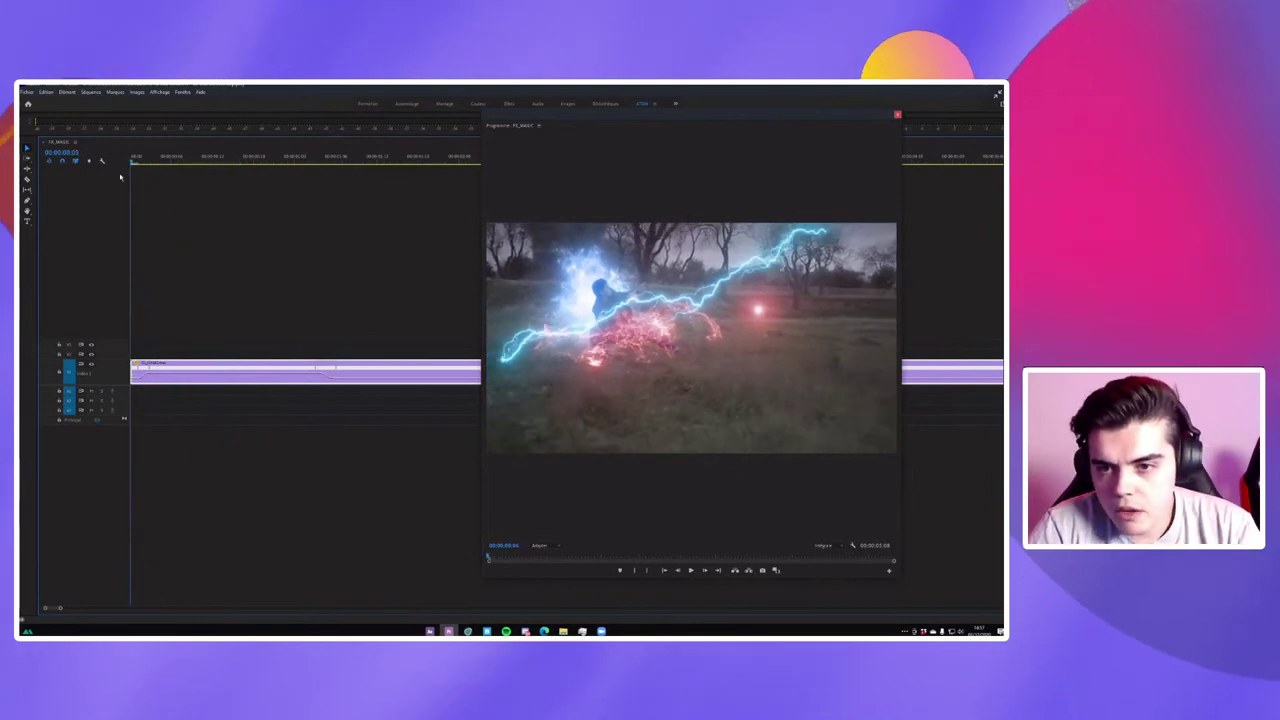
{"action": "left_click", "coordinate": [254, 168]}
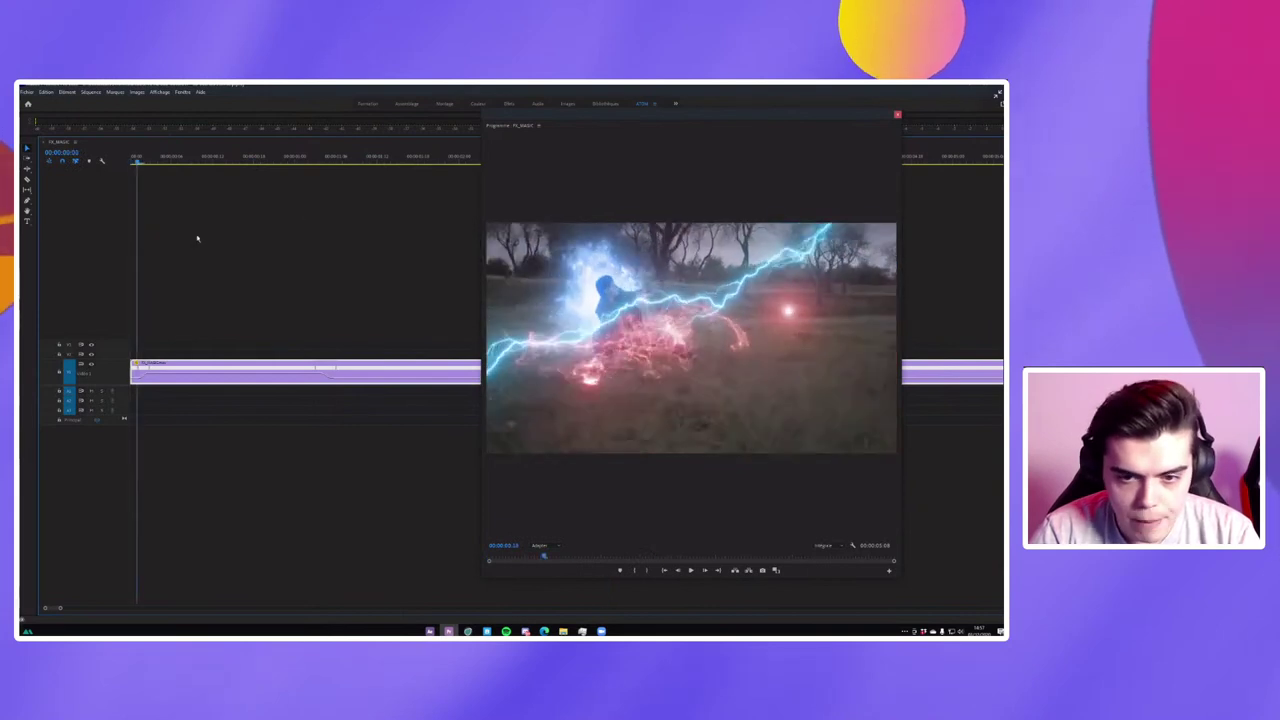
{"action": "key", "text": "Home"}
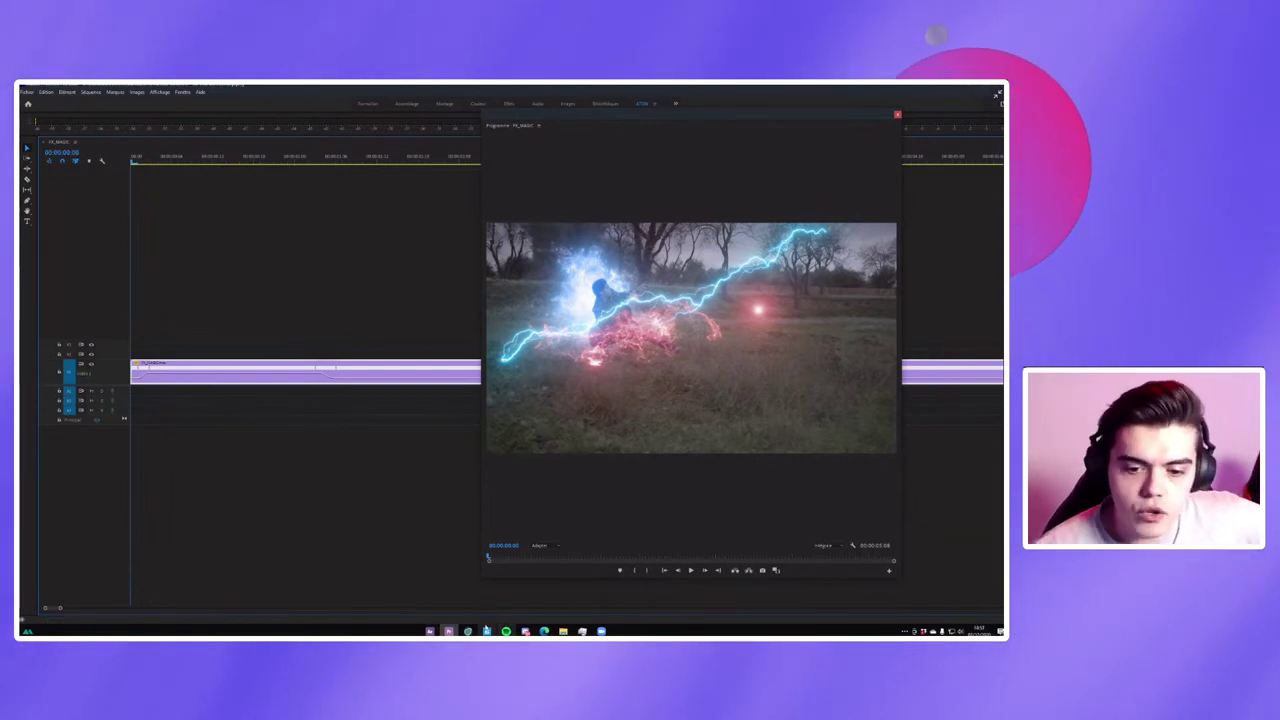
{"action": "left_click", "coordinate": [446, 631]}
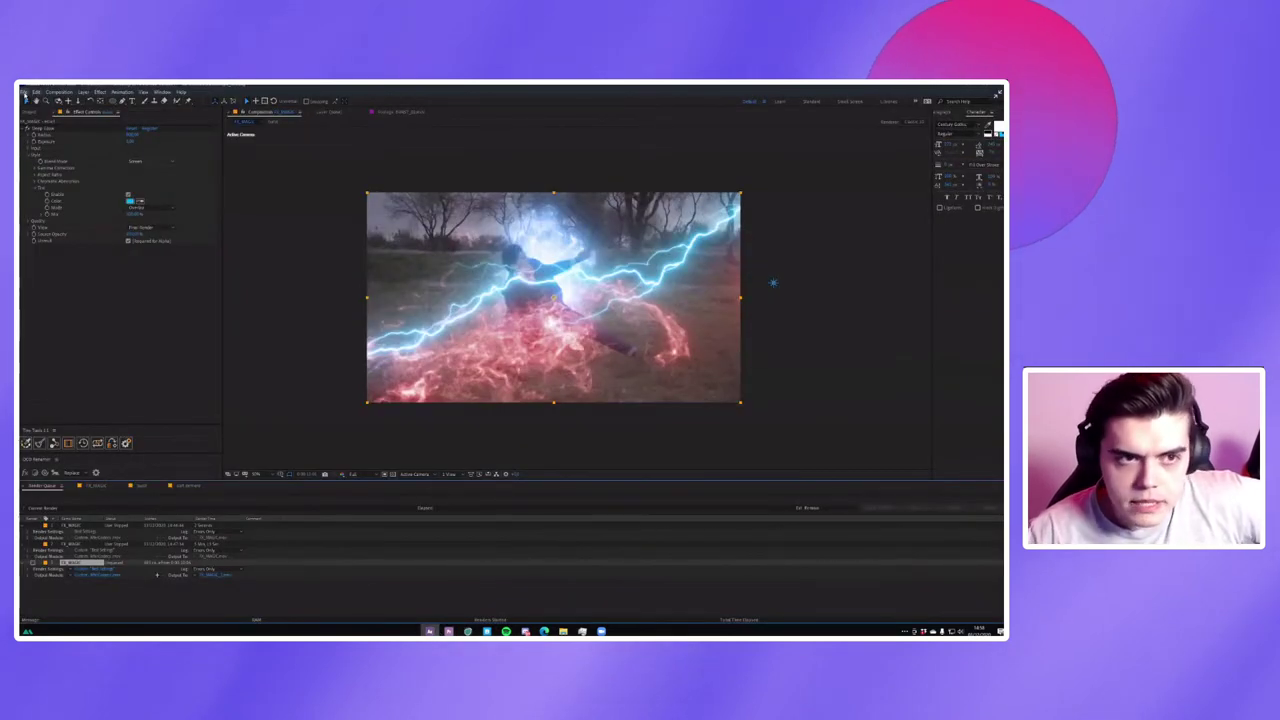
Save the project and run Collect Files into a new folder under 1 - 3D SCENES > A1.
{"action": "left_click", "coordinate": [24, 92]}
{"action": "mouse_move", "coordinate": [119, 287]}
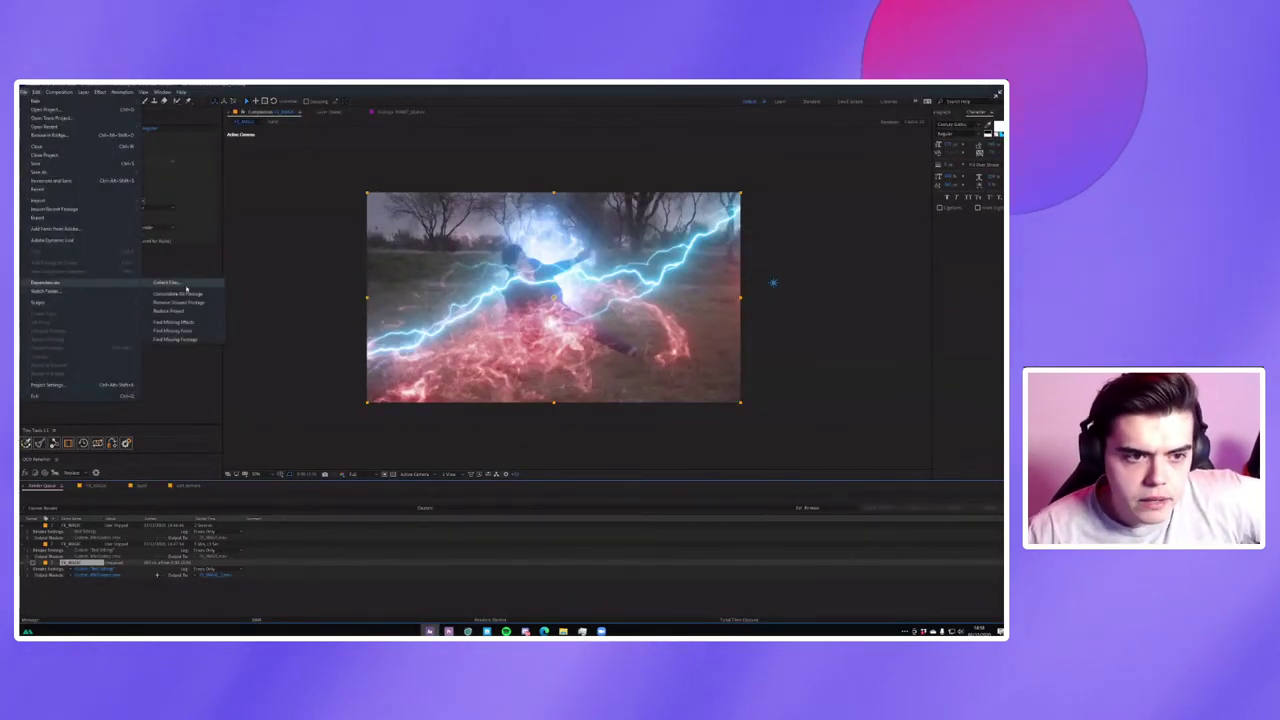
{"action": "left_click", "coordinate": [170, 283]}
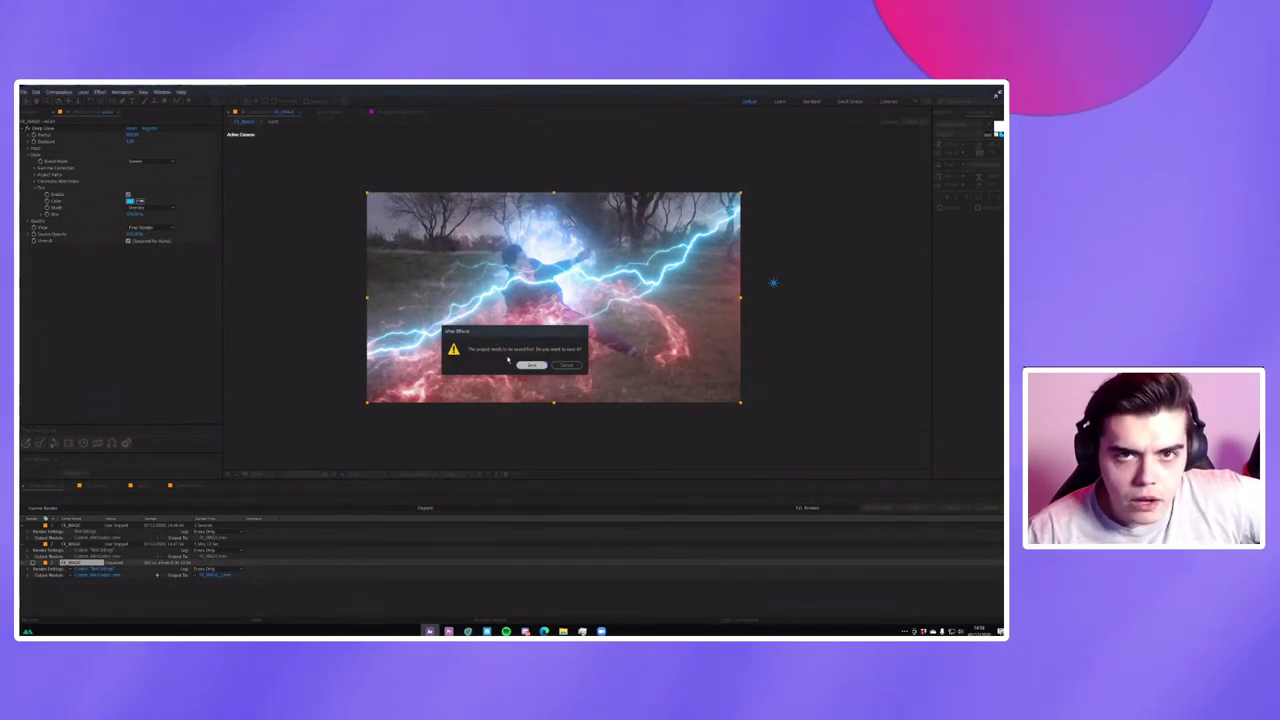
{"action": "left_click", "coordinate": [533, 366]}
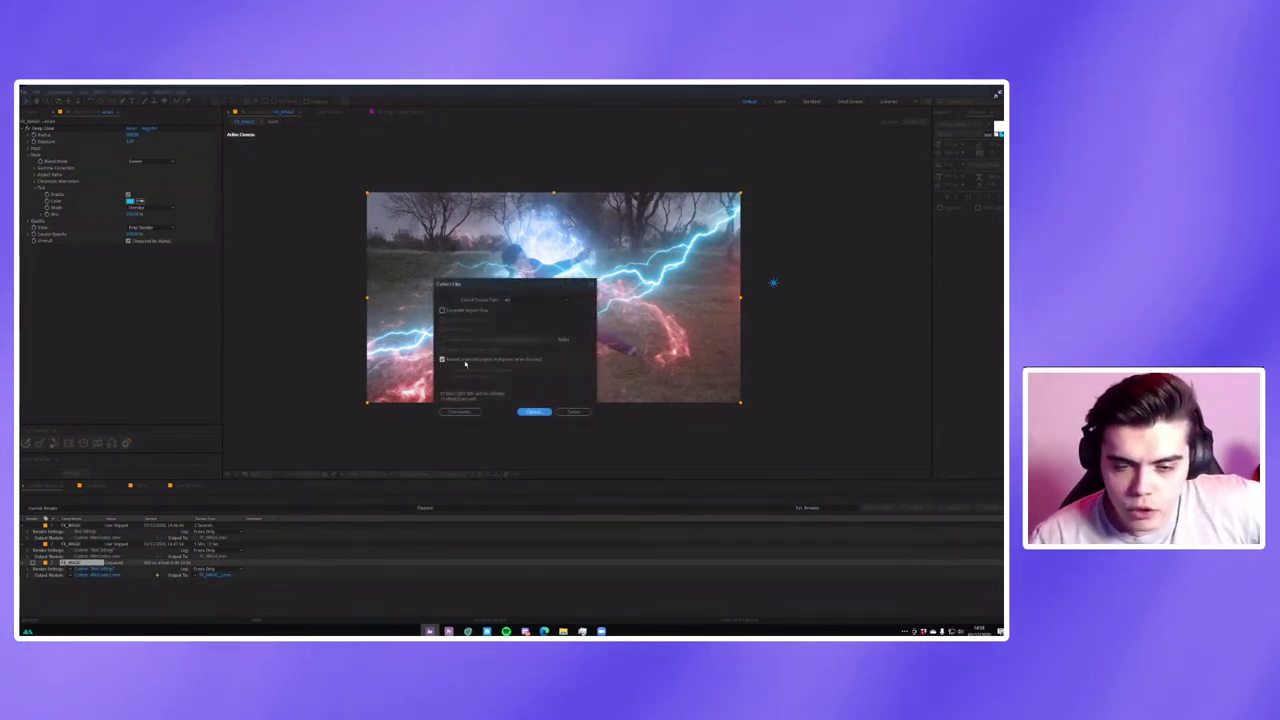
{"action": "left_click", "coordinate": [535, 412]}
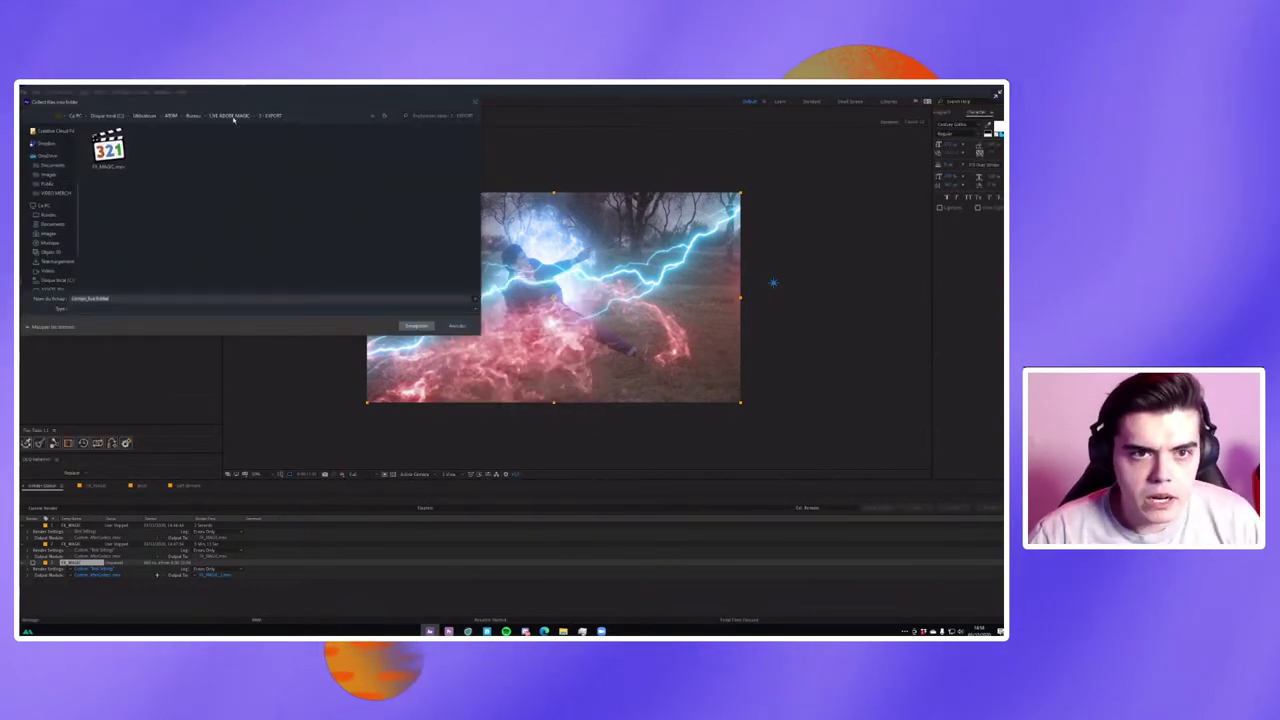
{"action": "left_click", "coordinate": [213, 117]}
{"action": "double_click", "coordinate": [115, 140]}
{"action": "double_click", "coordinate": [115, 140]}
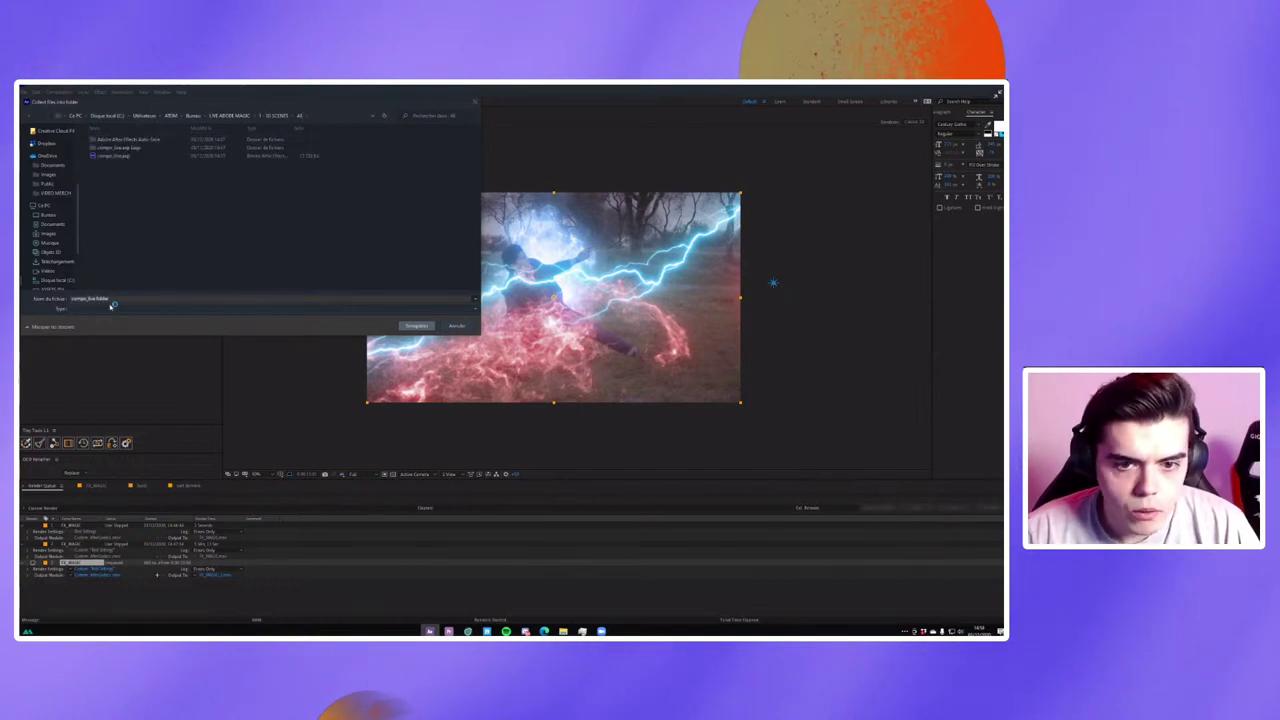
{"action": "left_click", "coordinate": [415, 326]}
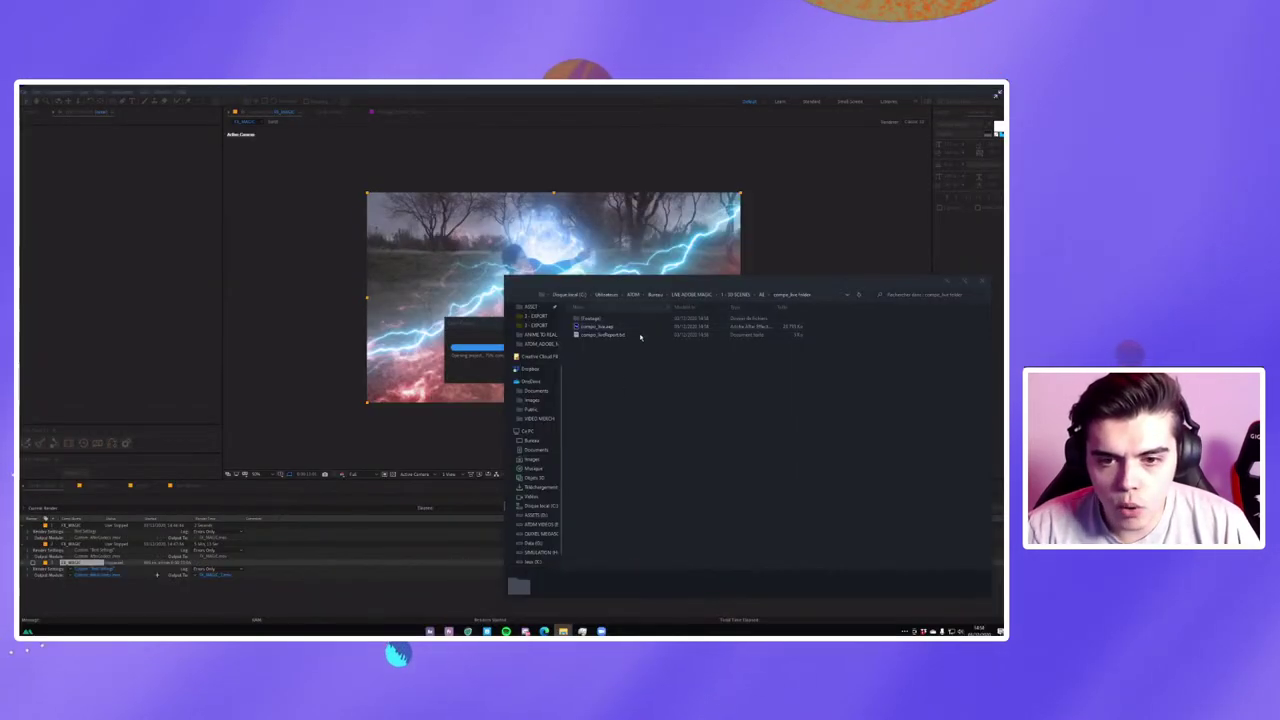
{"action": "left_click", "coordinate": [558, 630]}
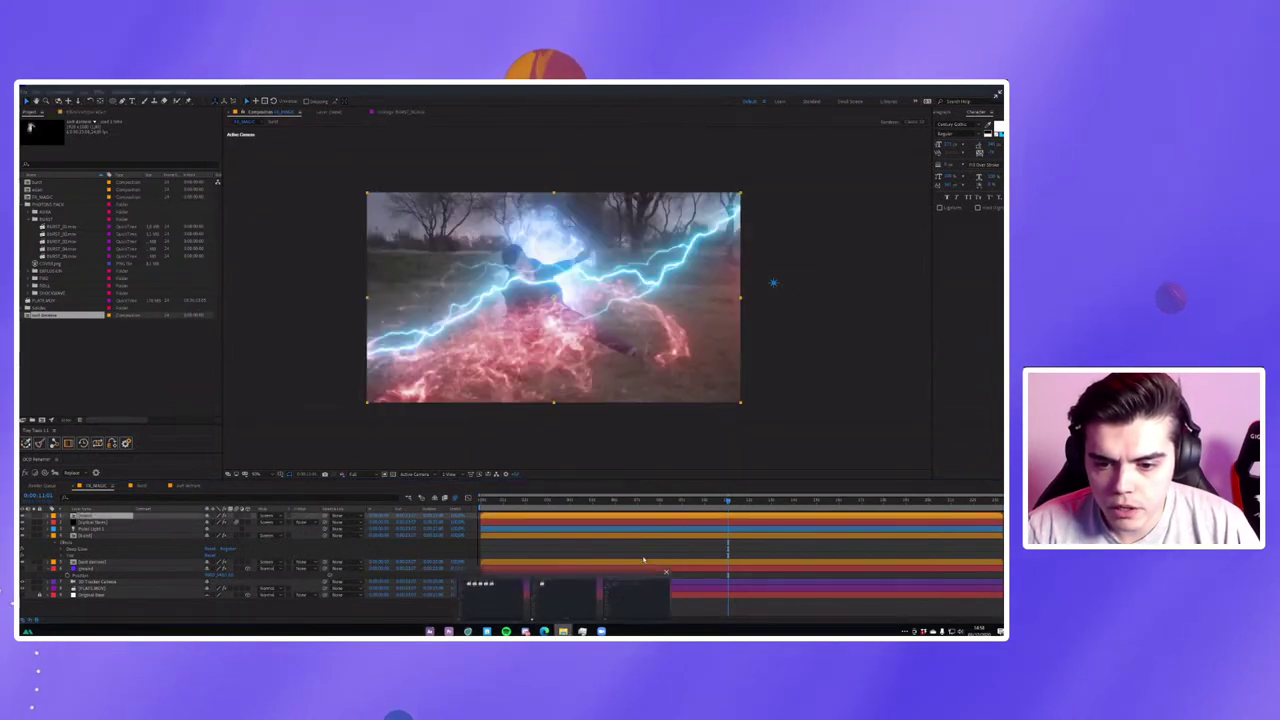
Move the Explorer window left and open (footage) > PHOTOSHOCK PACK in the collected folder.
{"action": "left_click", "coordinate": [620, 585]}
{"action": "left_click_drag", "start_coordinate": [686, 288], "coordinate": [479, 288]}
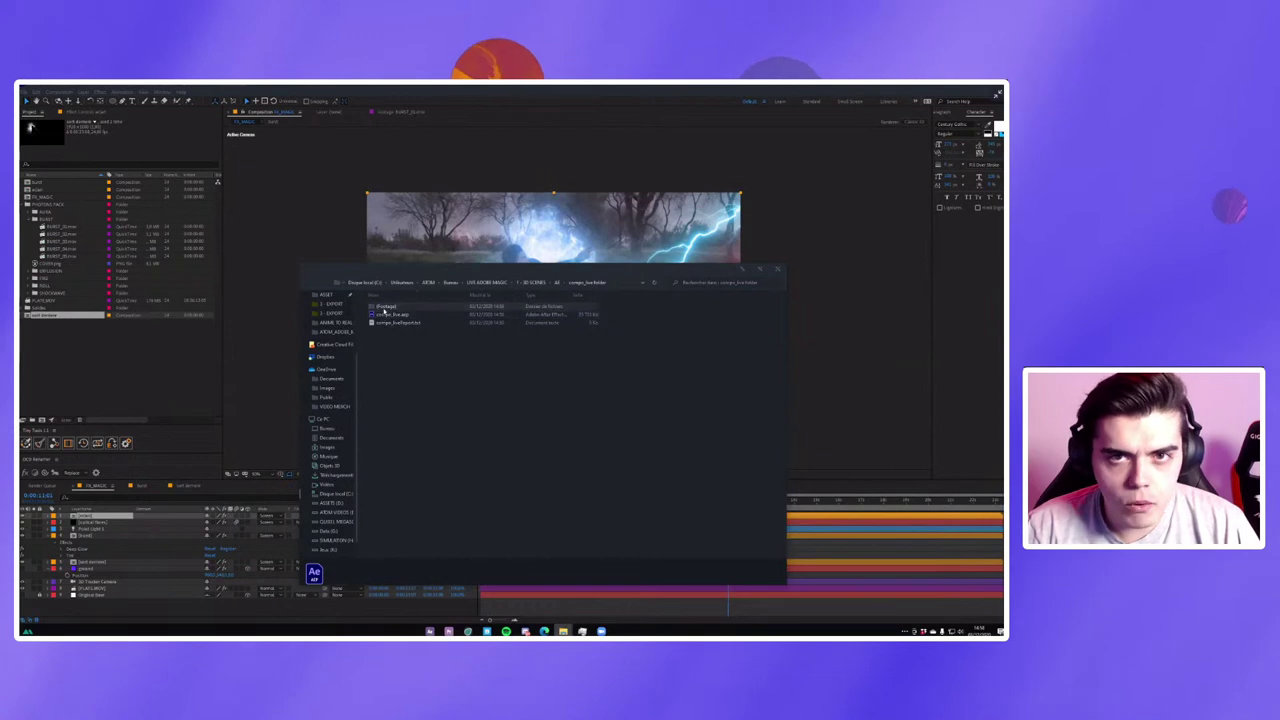
{"action": "double_click", "coordinate": [386, 306]}
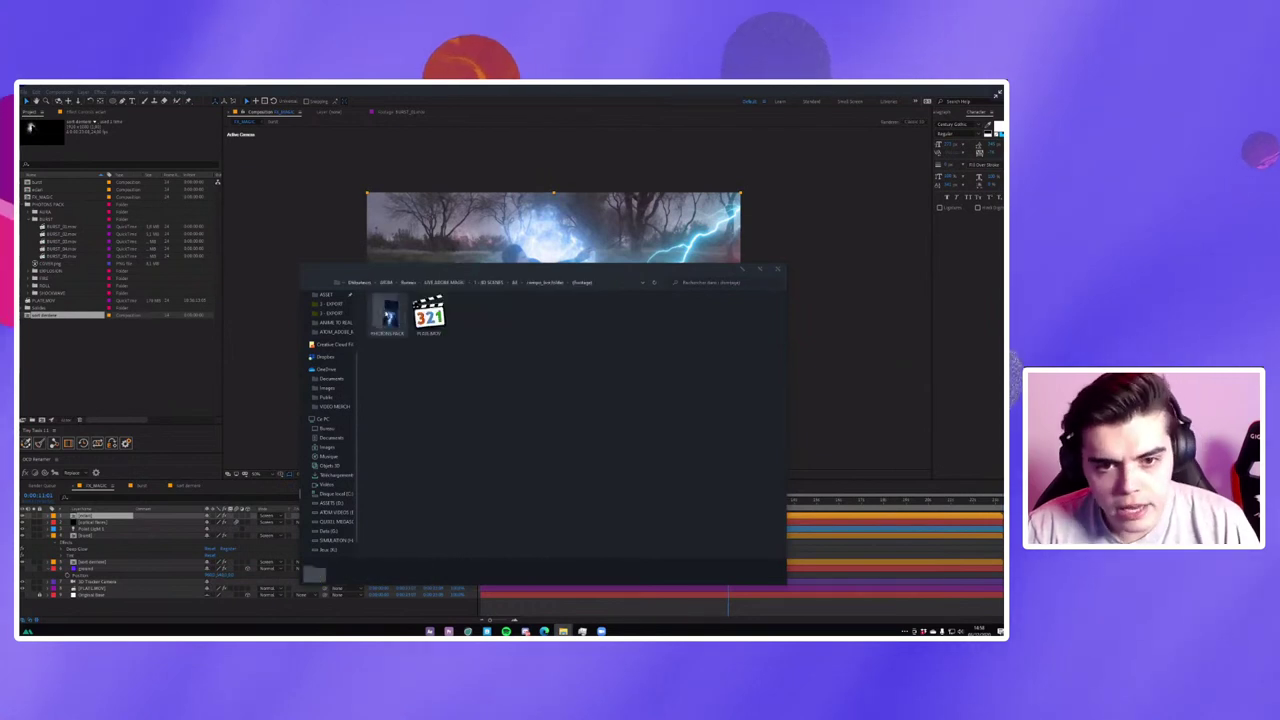
{"action": "double_click", "coordinate": [386, 316]}
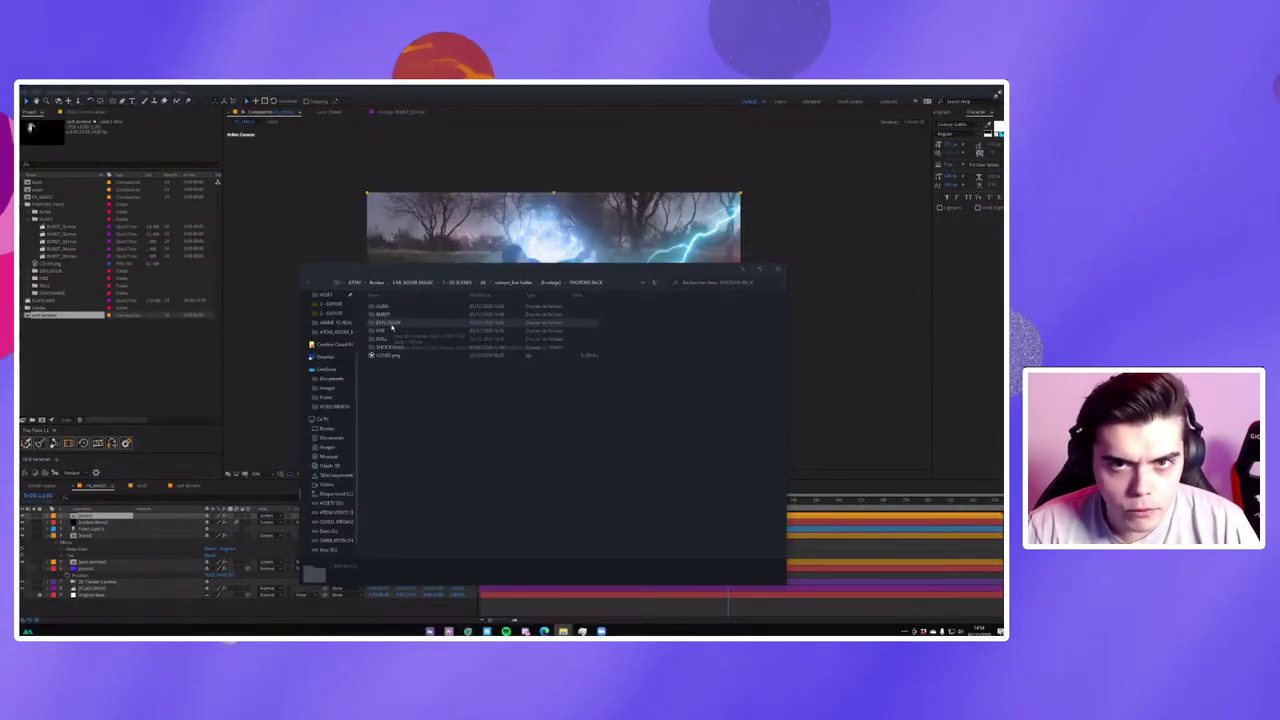